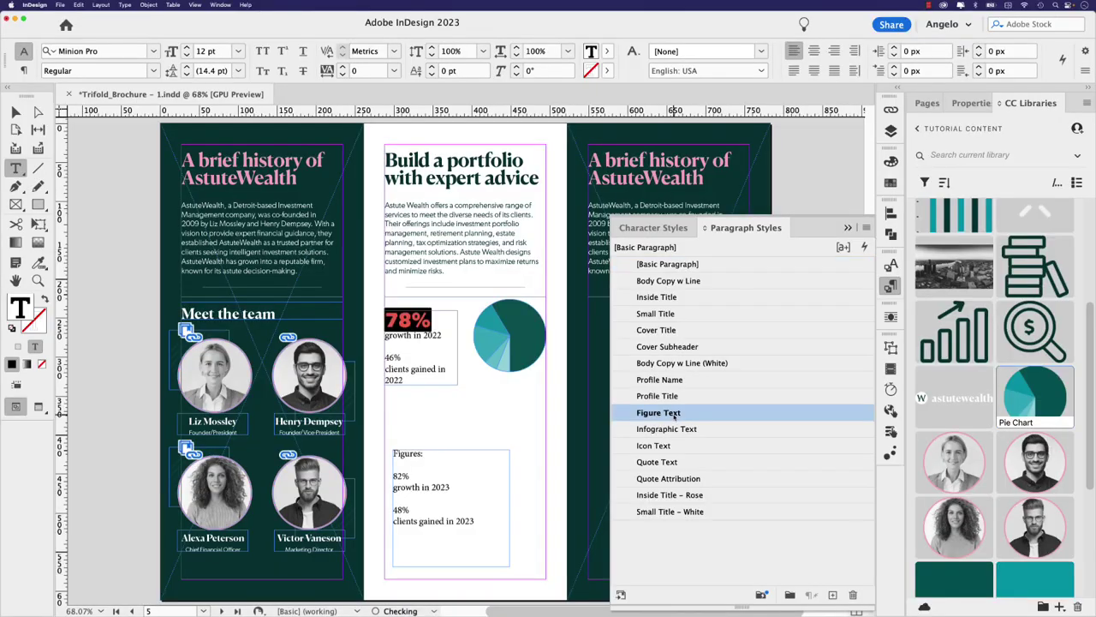
Step: Apply the Figure Text paragraph style to the 78% figure and Infographic Text to the caption below it
{"action": "left_click", "coordinate": [557, 412]}
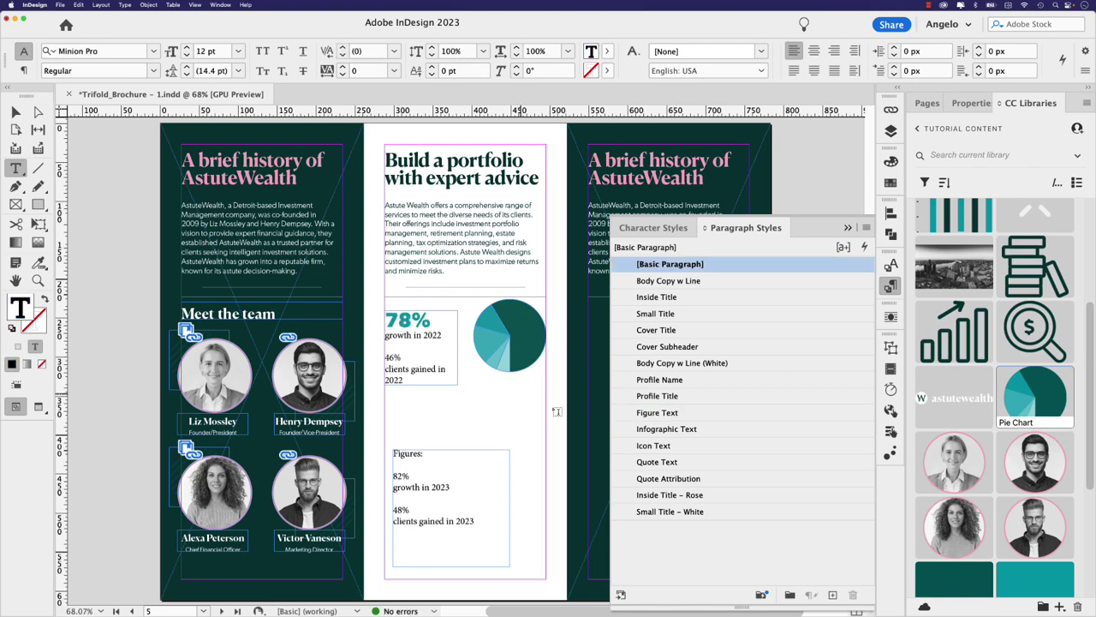
{"action": "left_click", "coordinate": [666, 428]}
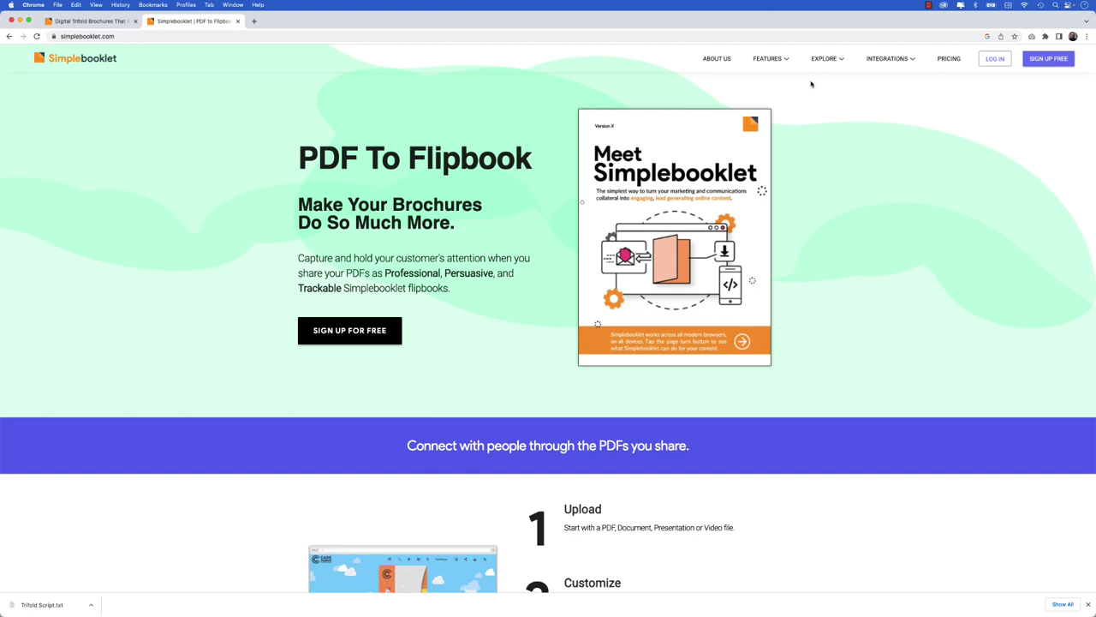
Step: Switch to the browser, open Simplebooklet's Trifolds page, and turn the Astute Wealth Brochure flipbook forward
{"action": "left_click", "coordinate": [840, 60]}
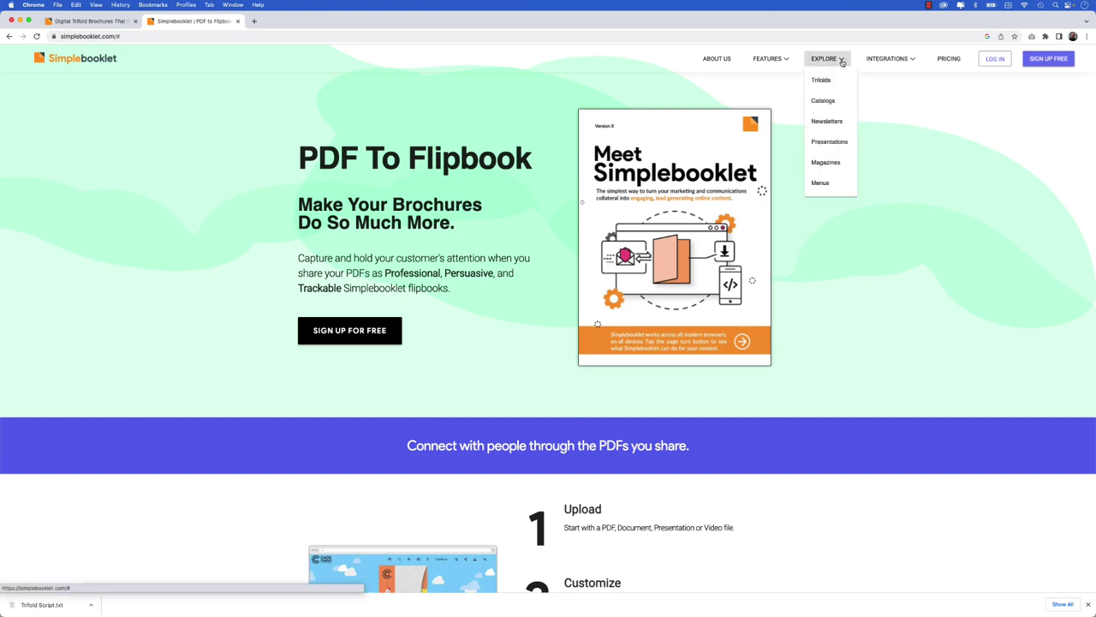
{"action": "left_click", "coordinate": [843, 81]}
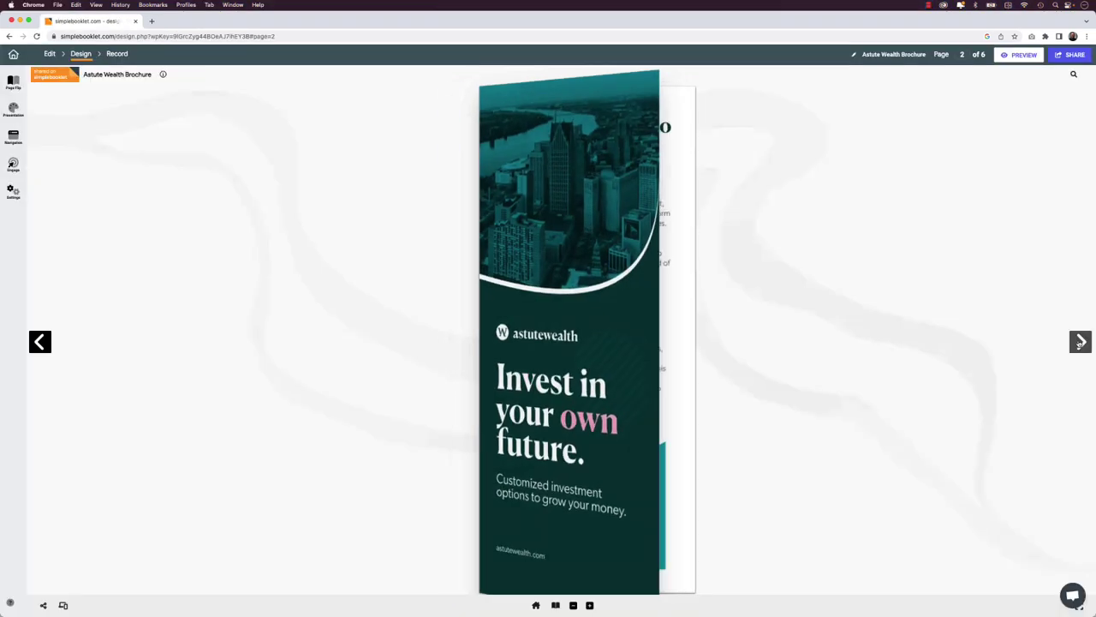
{"action": "left_click", "coordinate": [1080, 342]}
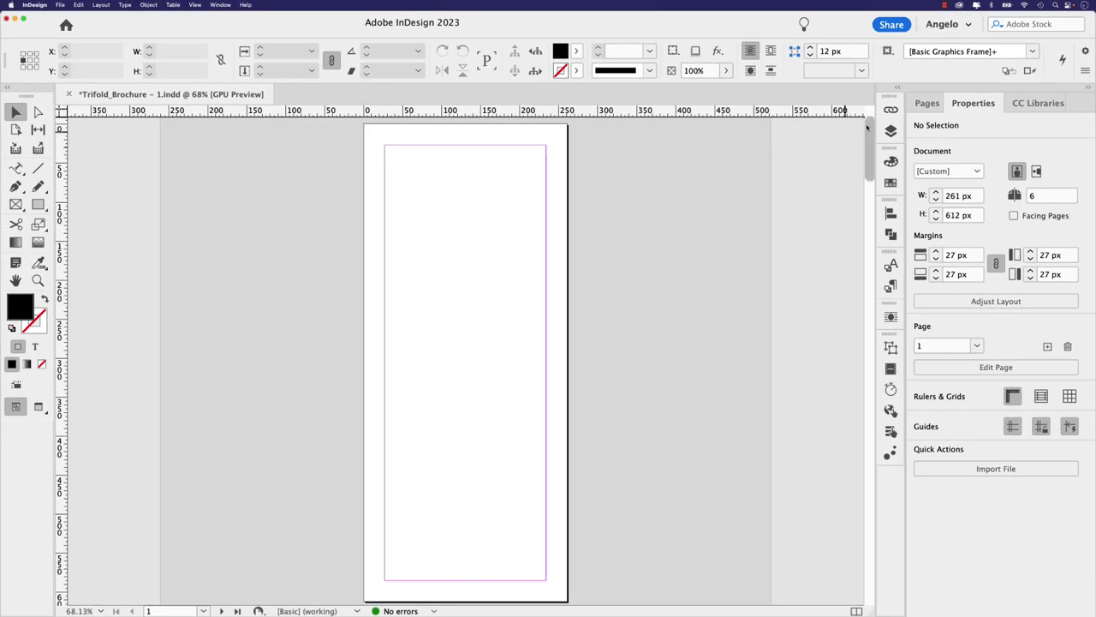
Step: In InDesign, disable Allow Document Pages to Shuffle for the blank trifold document
{"action": "left_click", "coordinate": [917, 107]}
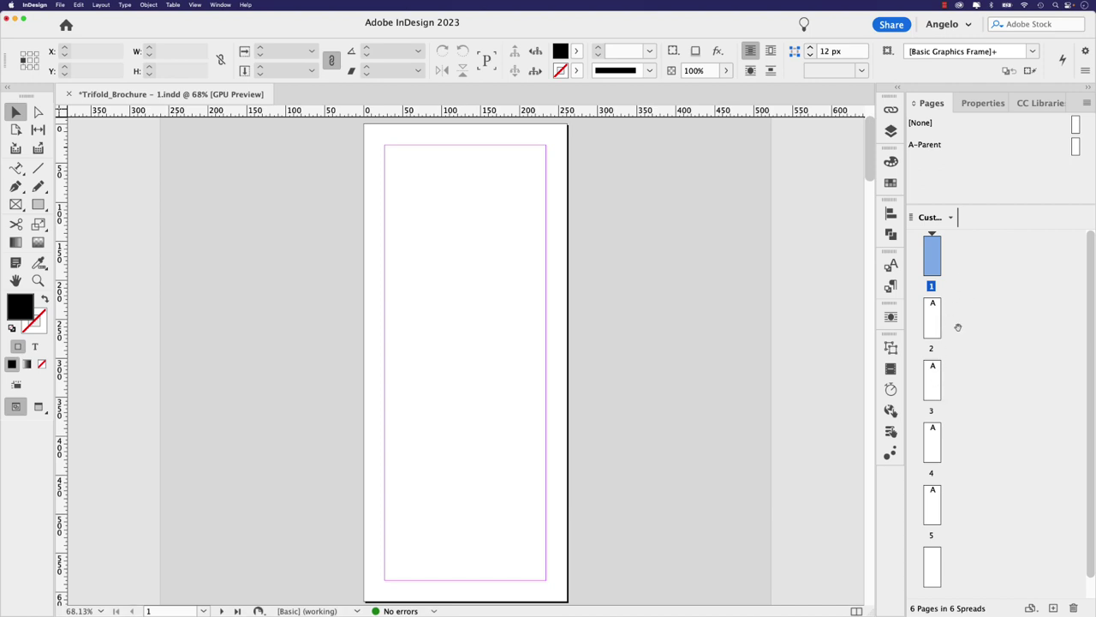
{"action": "left_click", "coordinate": [1085, 104]}
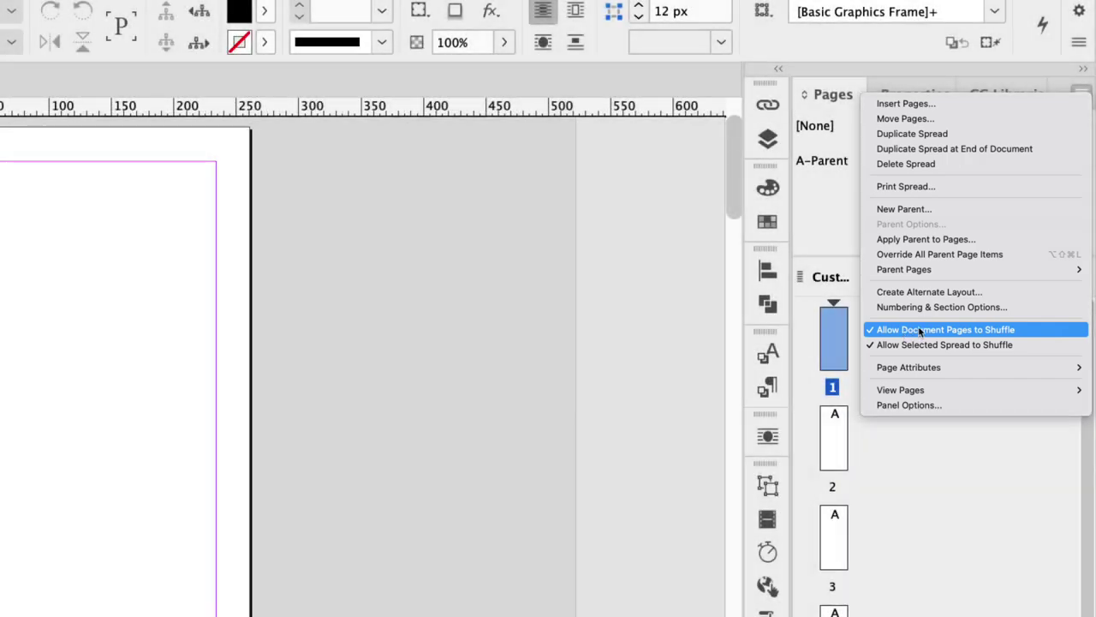
{"action": "left_click", "coordinate": [918, 329]}
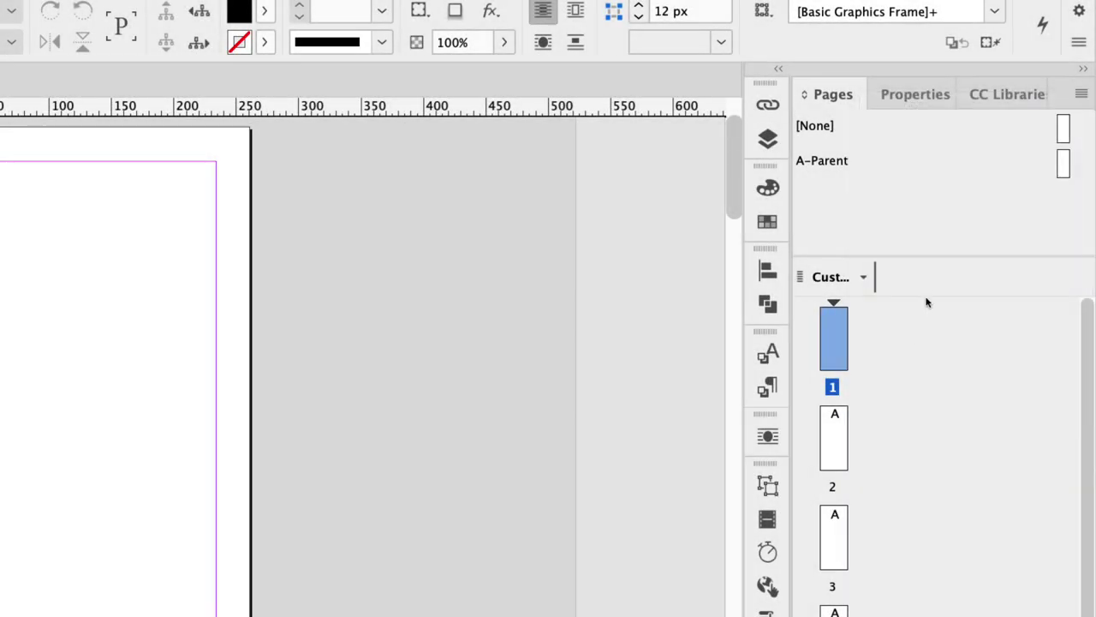
{"action": "left_click", "coordinate": [1081, 96]}
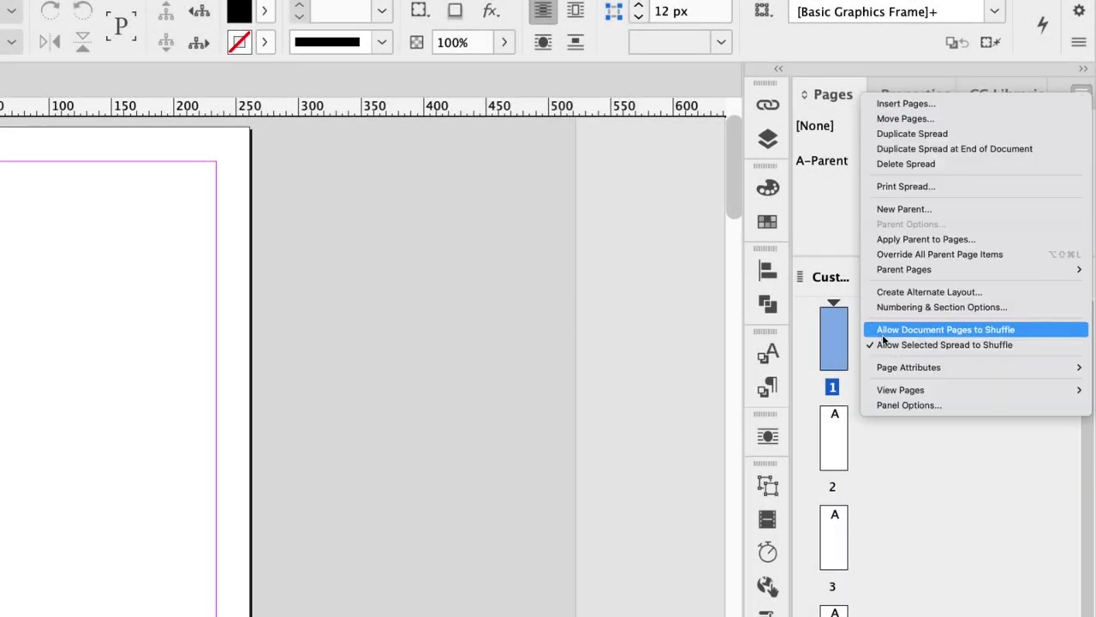
{"action": "left_click", "coordinate": [947, 469]}
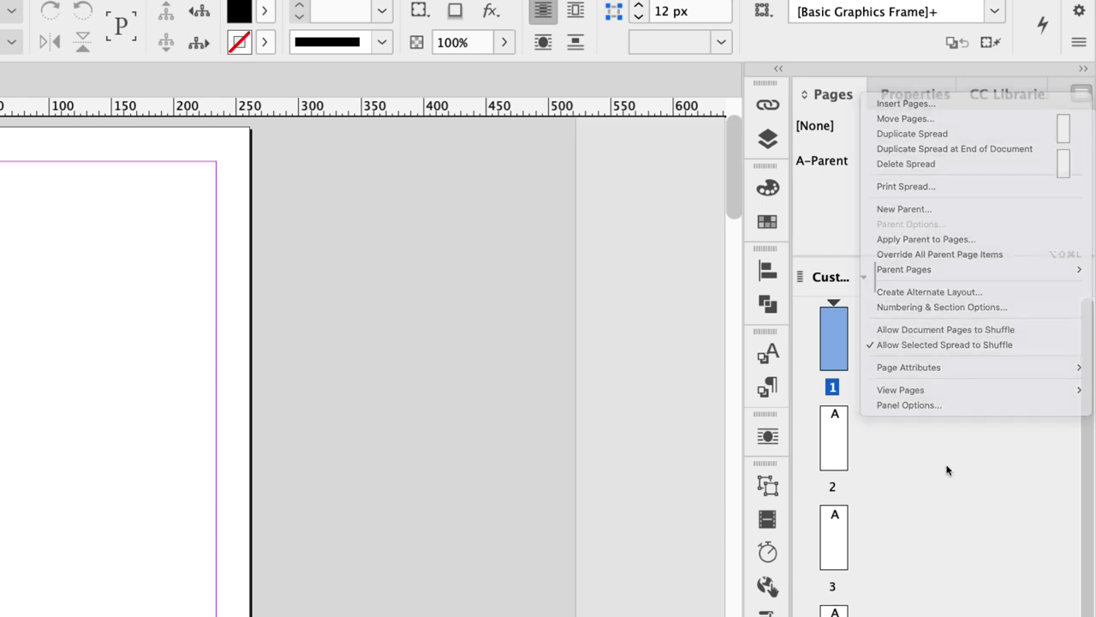
Step: Arrange the single pages side by side into two three-page spreads, pages 1-3 and 4-6
{"action": "left_click", "coordinate": [846, 446]}
{"action": "left_click_drag", "start_coordinate": [836, 458], "coordinate": [848, 366]}
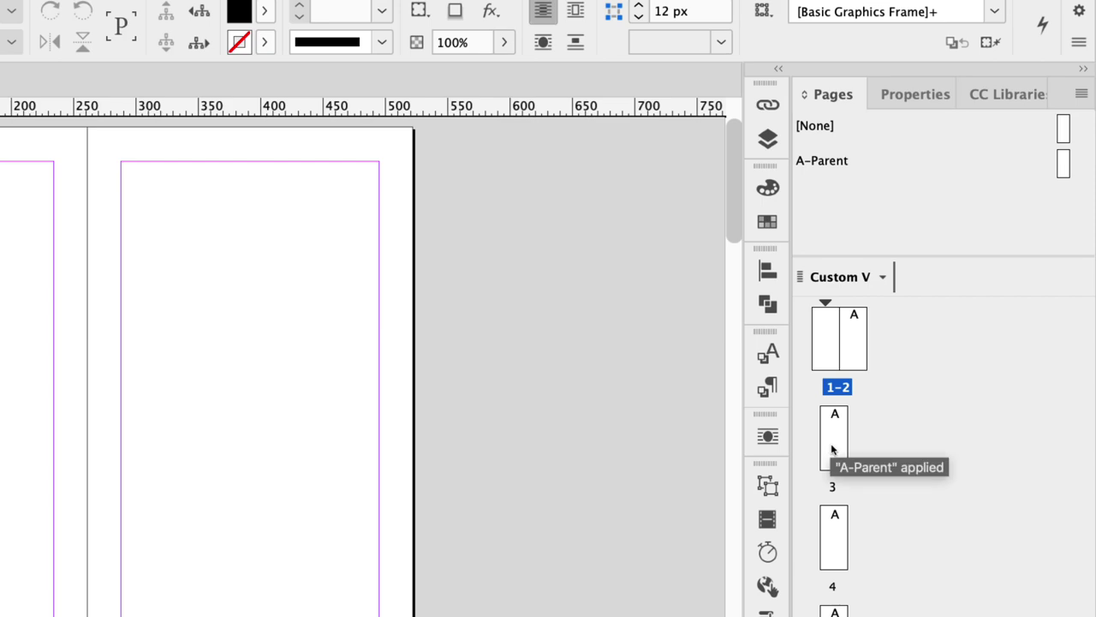
{"action": "left_click_drag", "start_coordinate": [829, 447], "coordinate": [859, 390]}
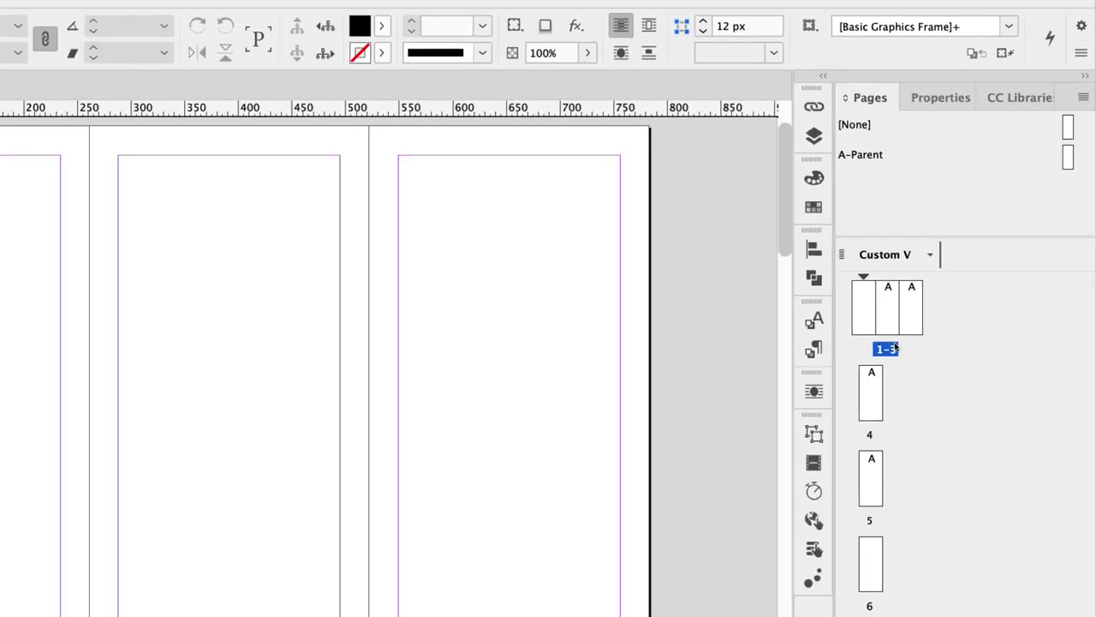
{"action": "left_click", "coordinate": [932, 390]}
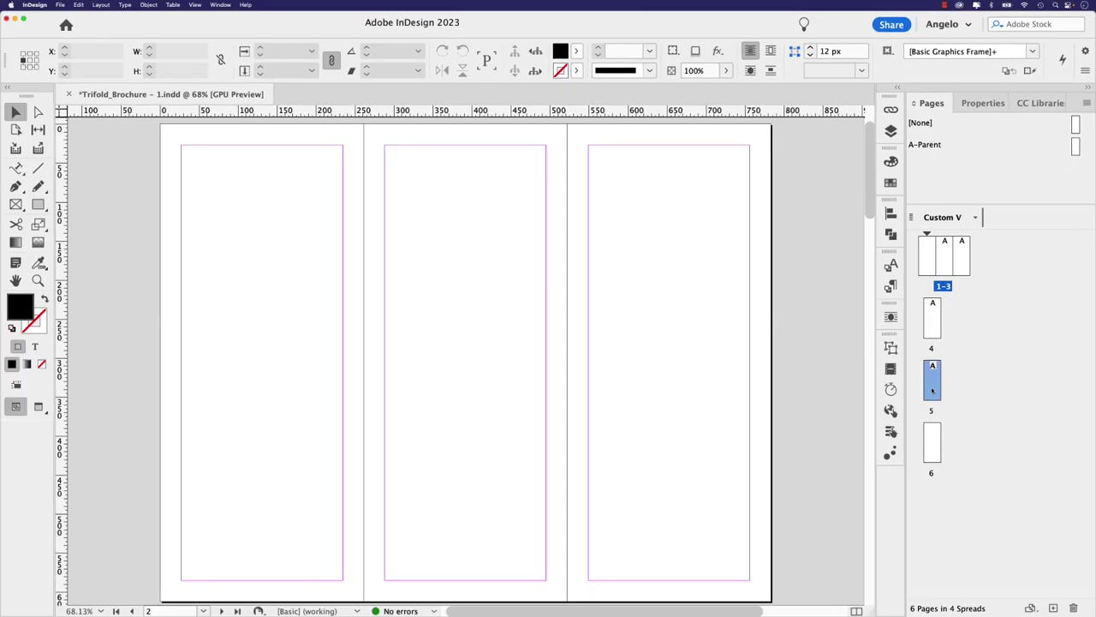
{"action": "left_click_drag", "start_coordinate": [932, 389], "coordinate": [950, 339]}
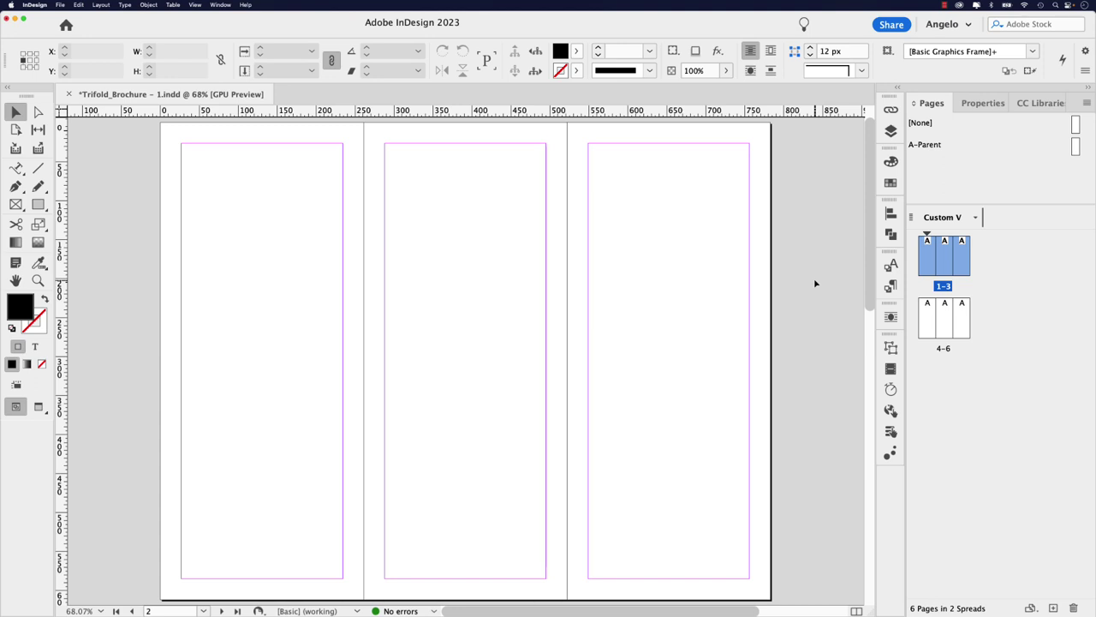
Step: On A-Parent, draw a 261 x 612 px rectangle frame covering the whole page and fill it with R=2 G=53 B=53
{"action": "double_click", "coordinate": [1075, 148]}
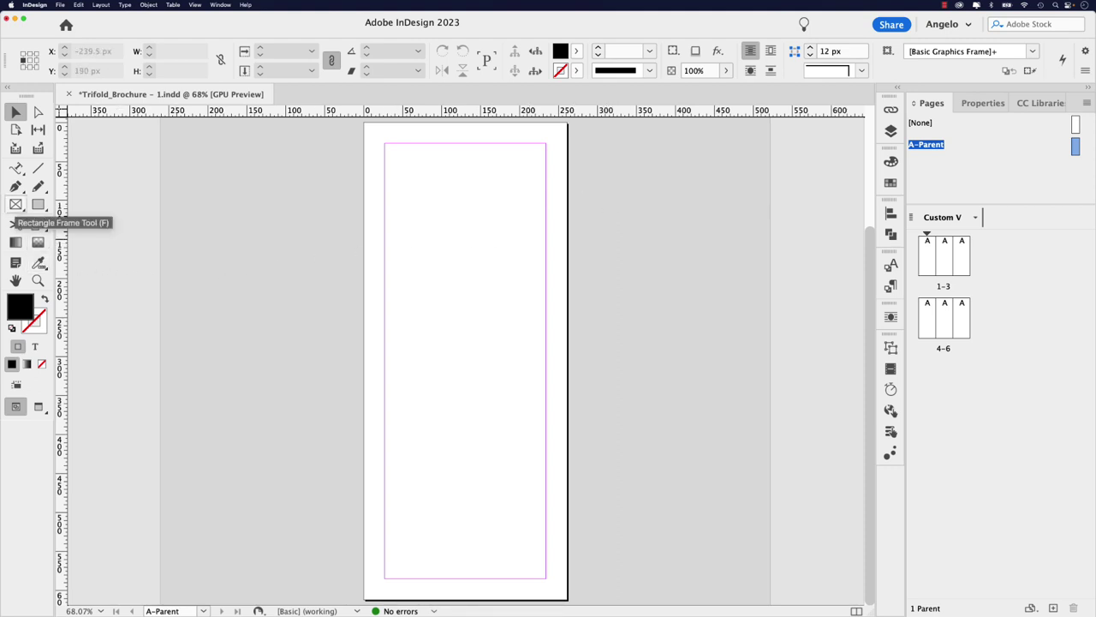
{"action": "left_click", "coordinate": [15, 205]}
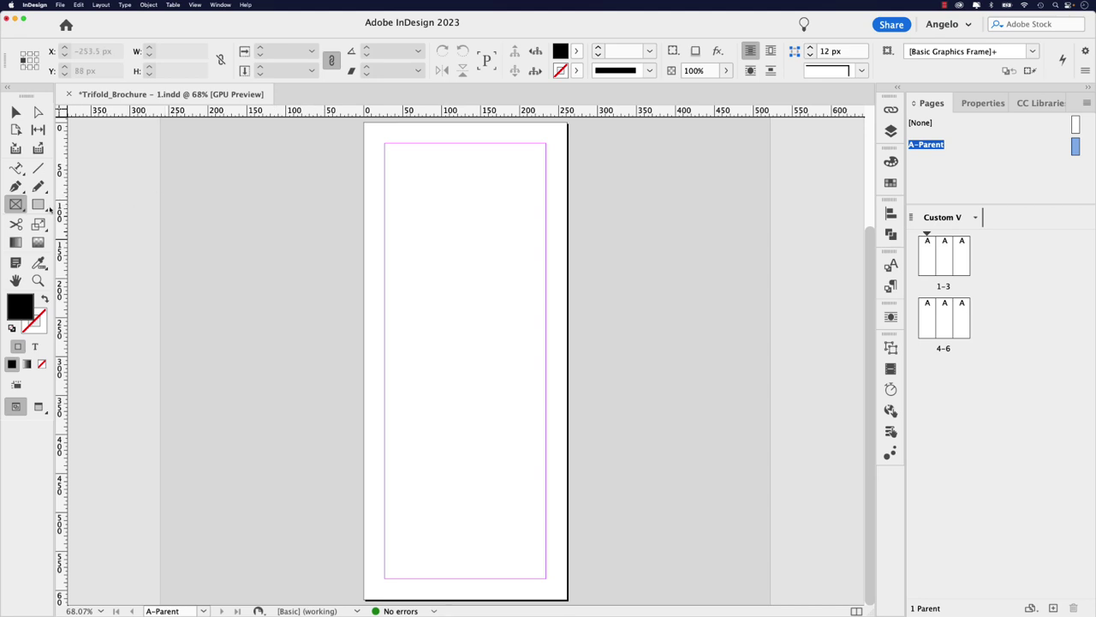
{"action": "left_click_drag", "start_coordinate": [364, 124], "coordinate": [566, 599]}
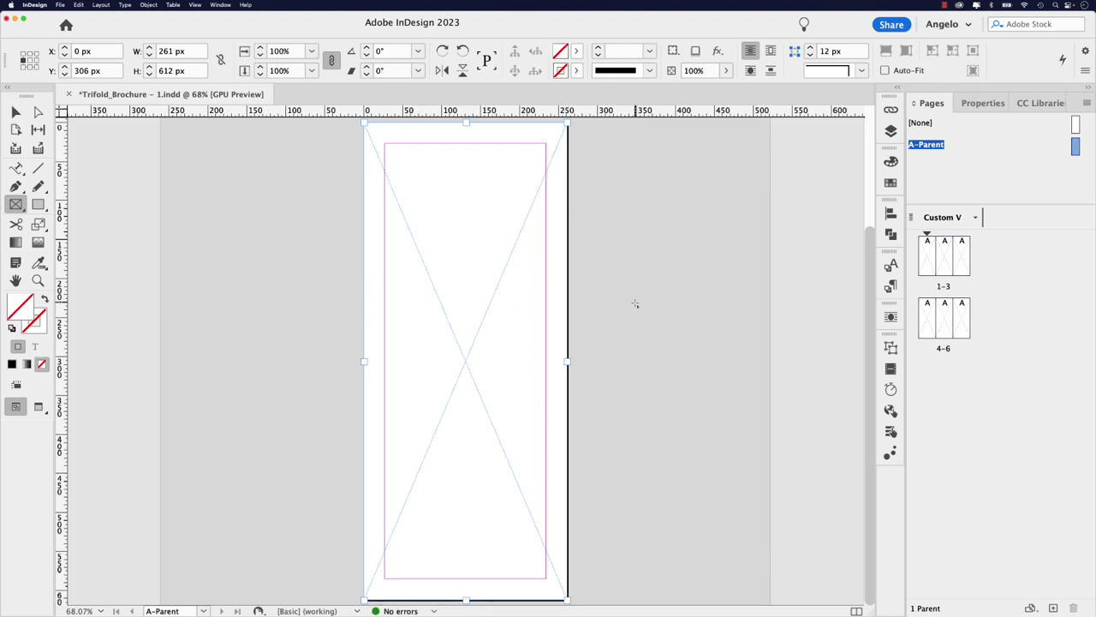
{"action": "left_click", "coordinate": [891, 183]}
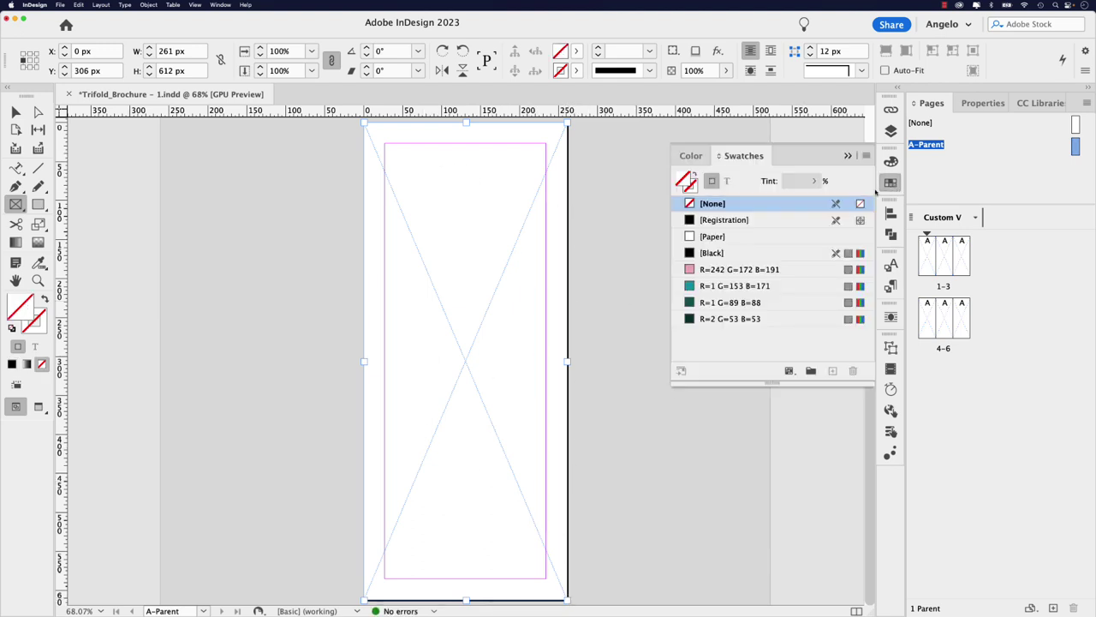
{"action": "left_click", "coordinate": [708, 319]}
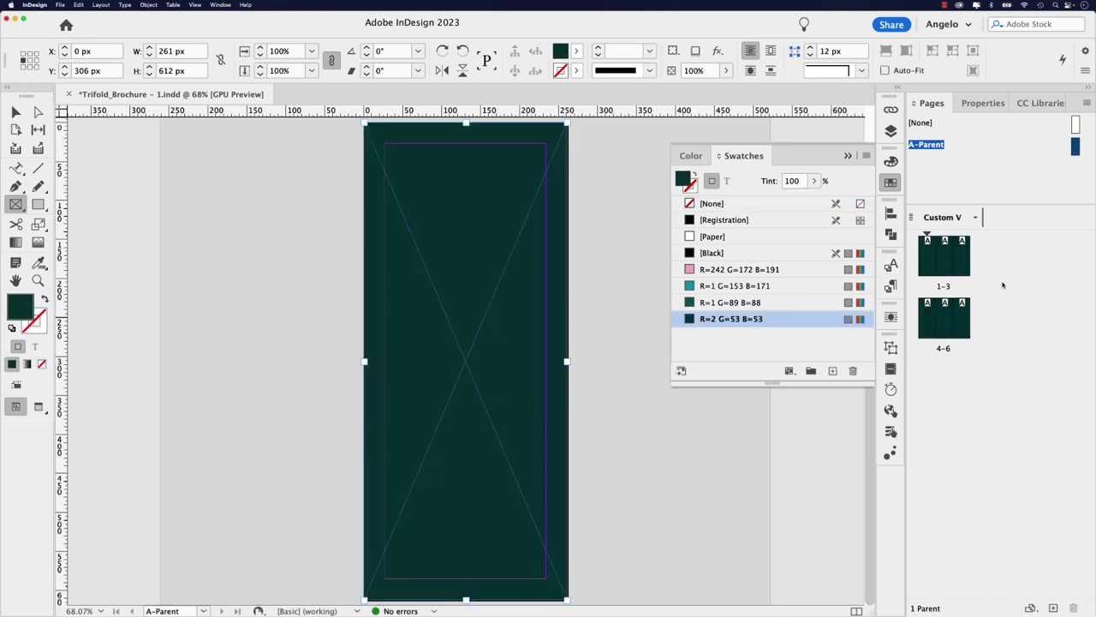
Step: Apply the [None] parent to page 1 and to page 5, the middle panel of the second spread
{"action": "double_click", "coordinate": [943, 288]}
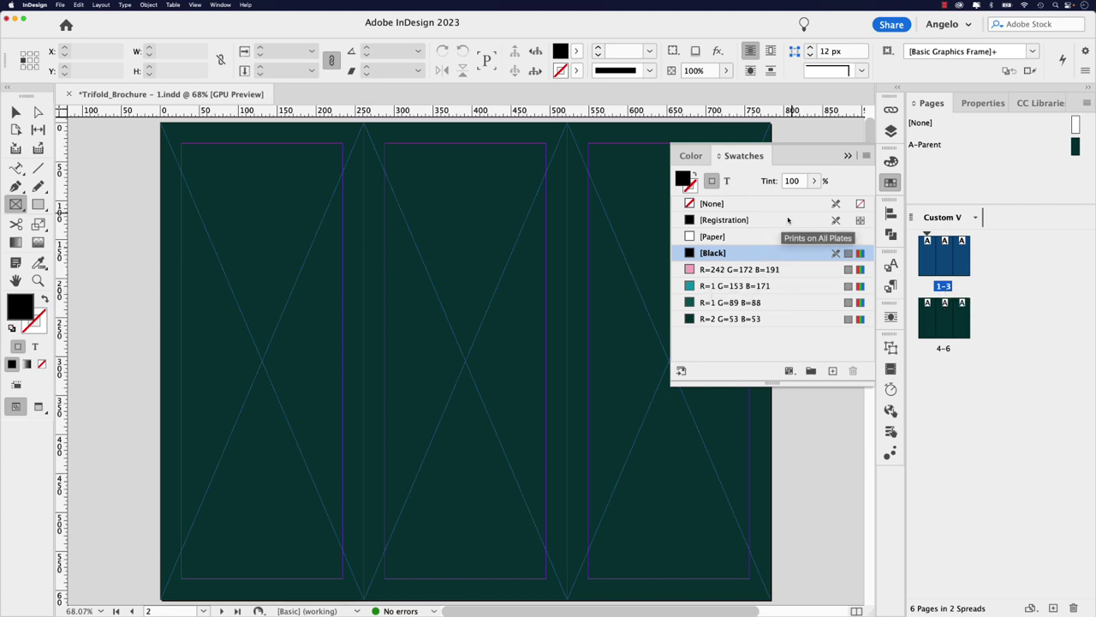
{"action": "left_click", "coordinate": [845, 156]}
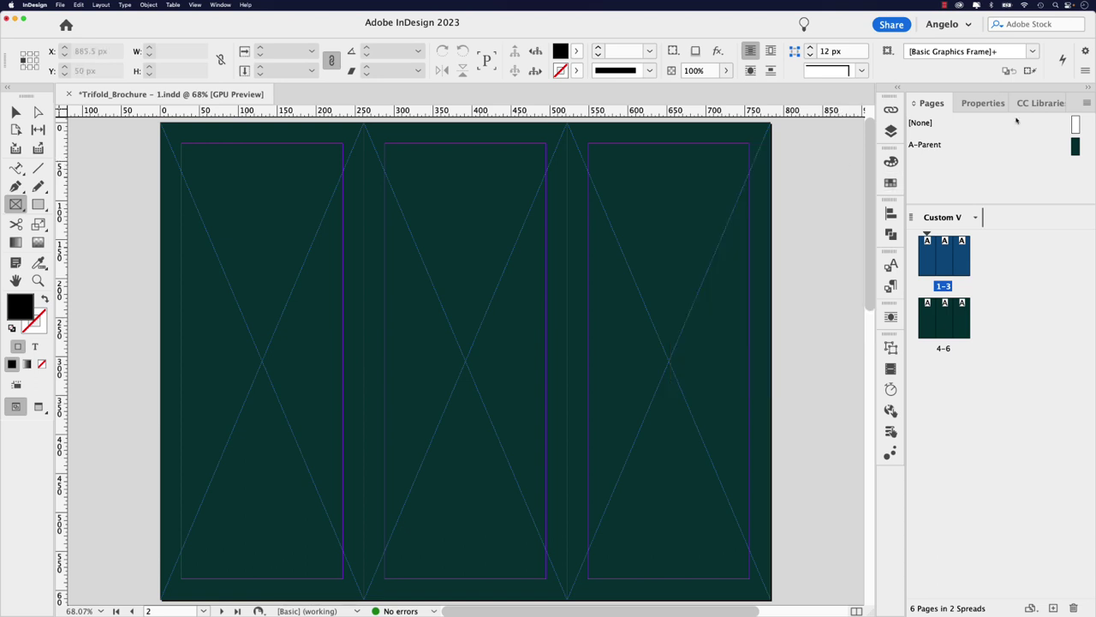
{"action": "left_click", "coordinate": [1075, 126]}
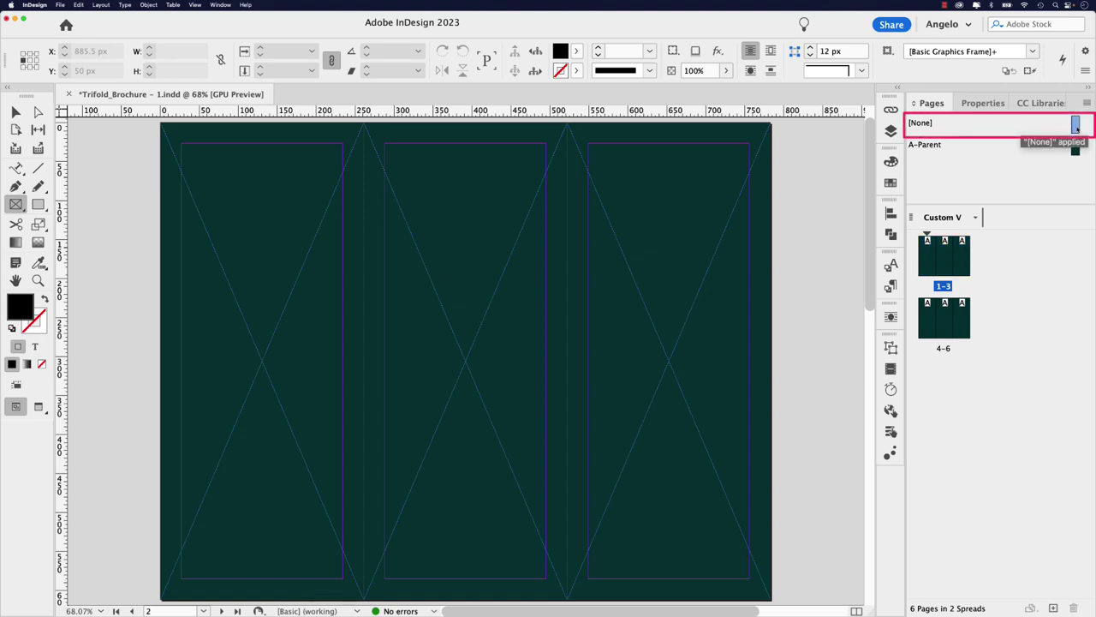
{"action": "left_click_drag", "start_coordinate": [1076, 126], "coordinate": [928, 259]}
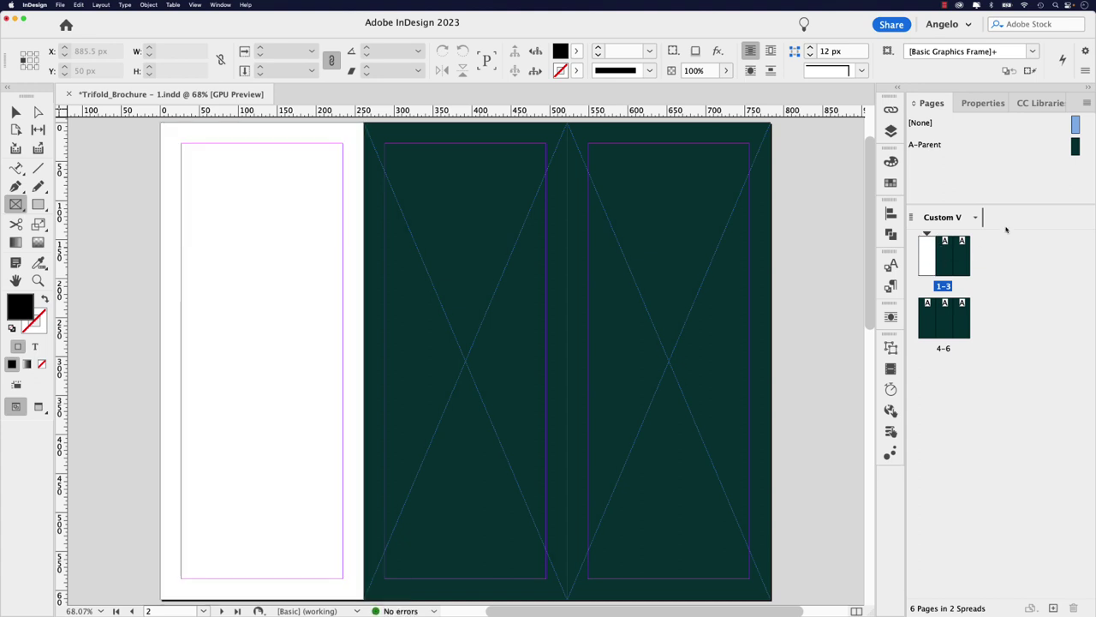
{"action": "left_click_drag", "start_coordinate": [1074, 126], "coordinate": [942, 314]}
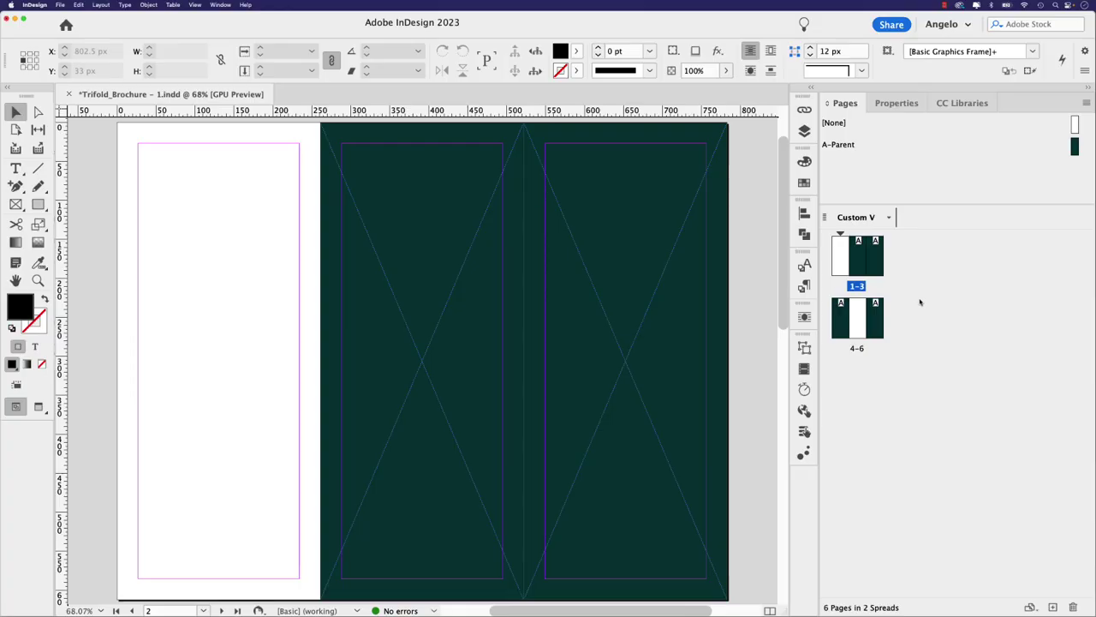
Step: Place Artwork 145 from the Trifold Brochure library group across the top of pages 2 and 3, flush with the page edges
{"action": "left_click", "coordinate": [960, 104]}
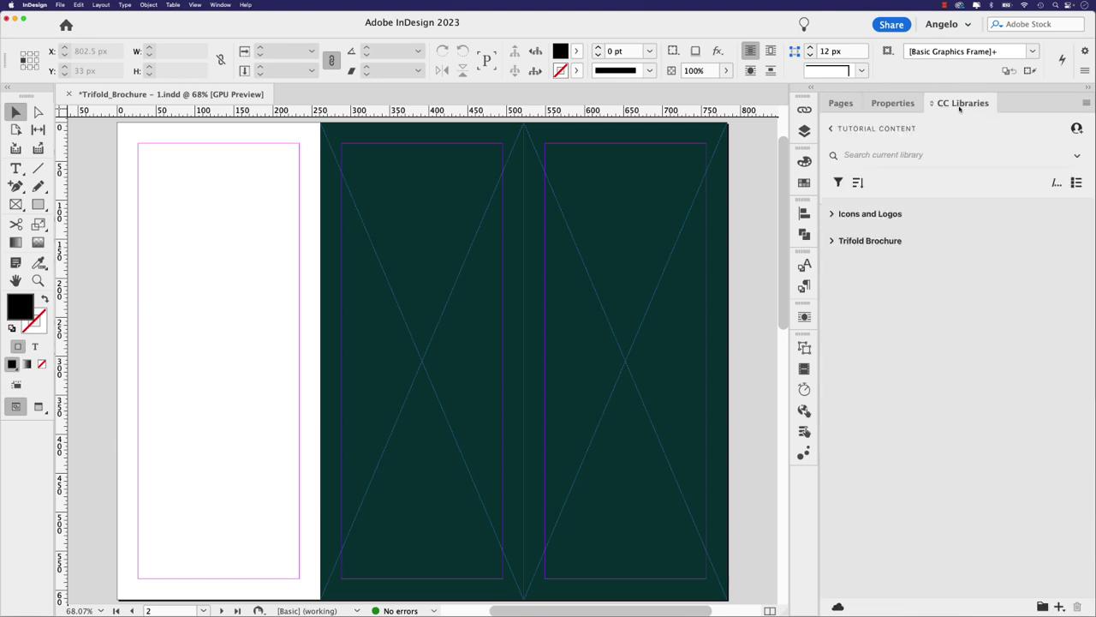
{"action": "left_click", "coordinate": [832, 242]}
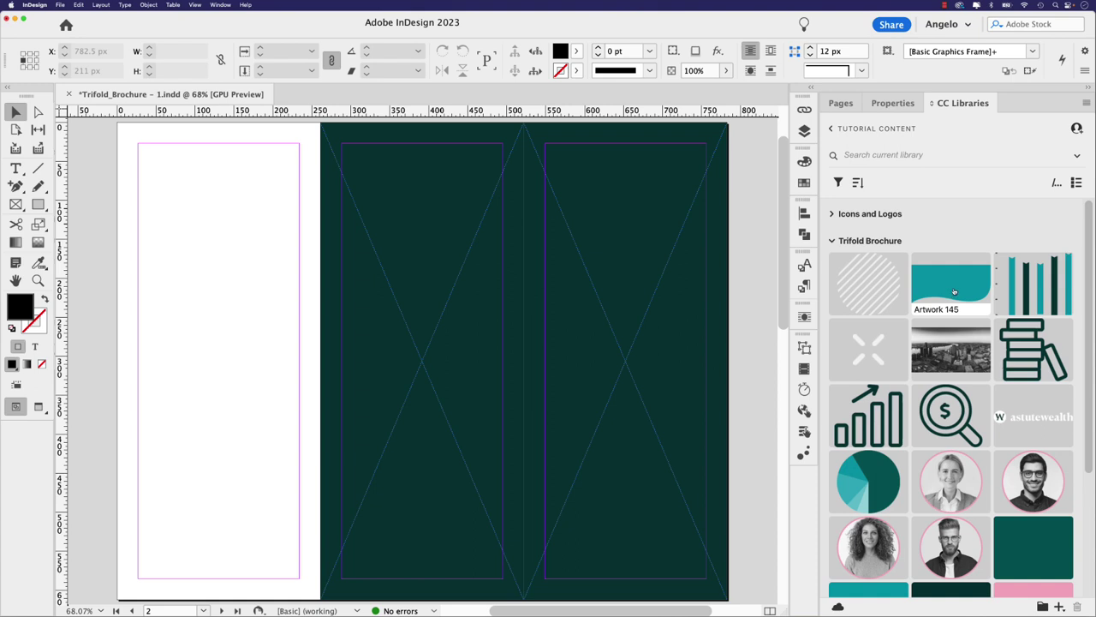
{"action": "left_click_drag", "start_coordinate": [954, 292], "coordinate": [191, 185]}
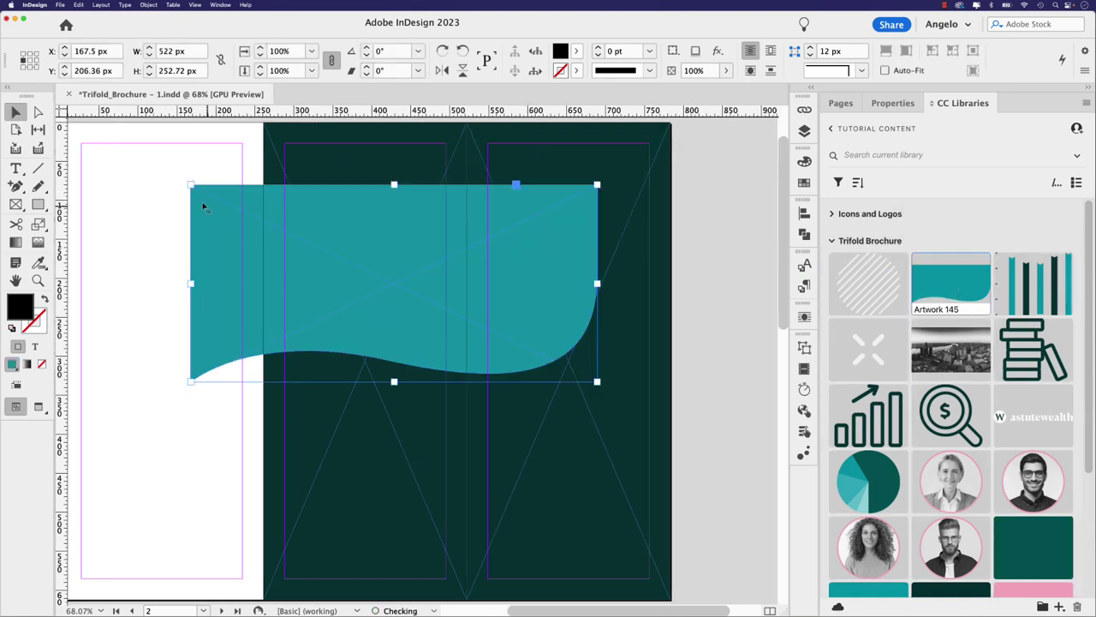
{"action": "left_click_drag", "start_coordinate": [276, 229], "coordinate": [351, 166]}
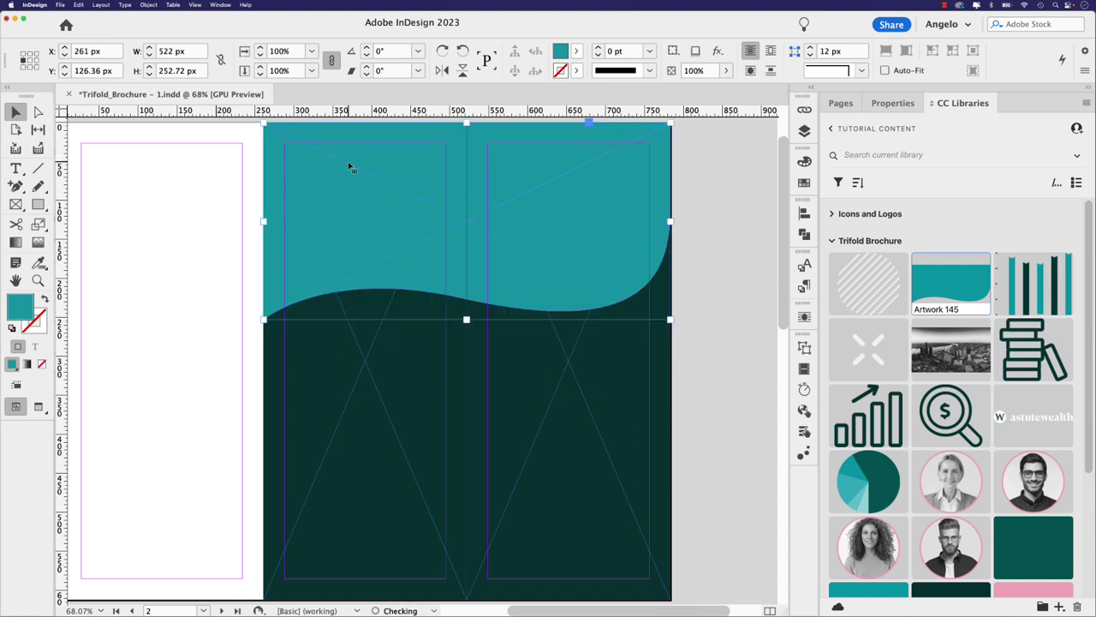
Step: Place the city_bw library image inside the teal wave shape spanning pages 2 and 3
{"action": "scroll", "coordinate": [350, 166], "scroll_direction": "left", "scroll_amount": 2}
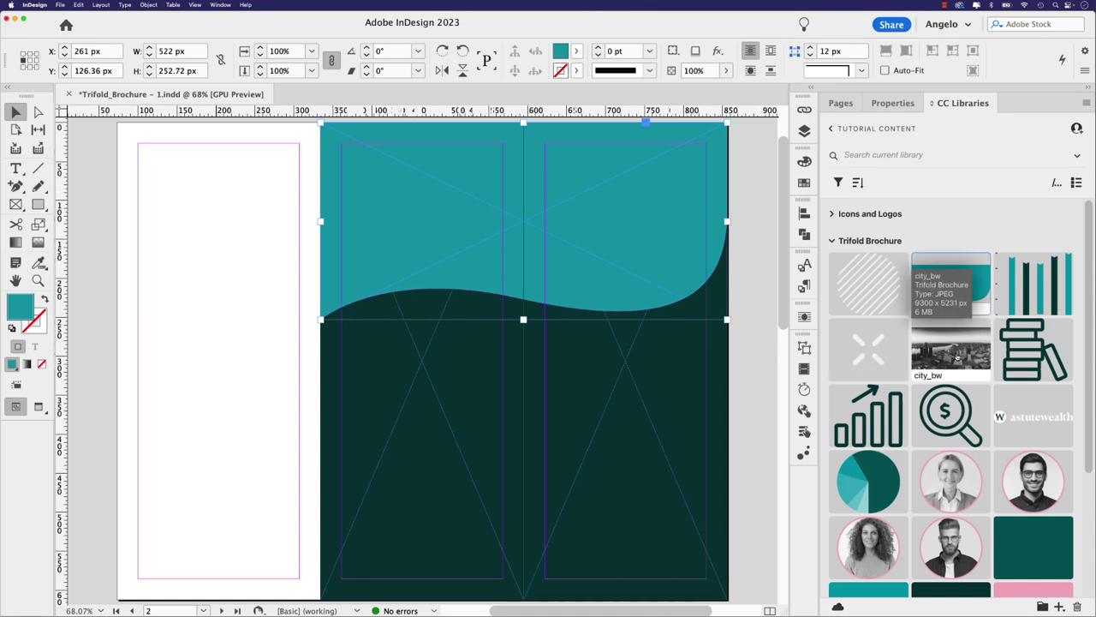
{"action": "left_click_drag", "start_coordinate": [956, 355], "coordinate": [241, 266]}
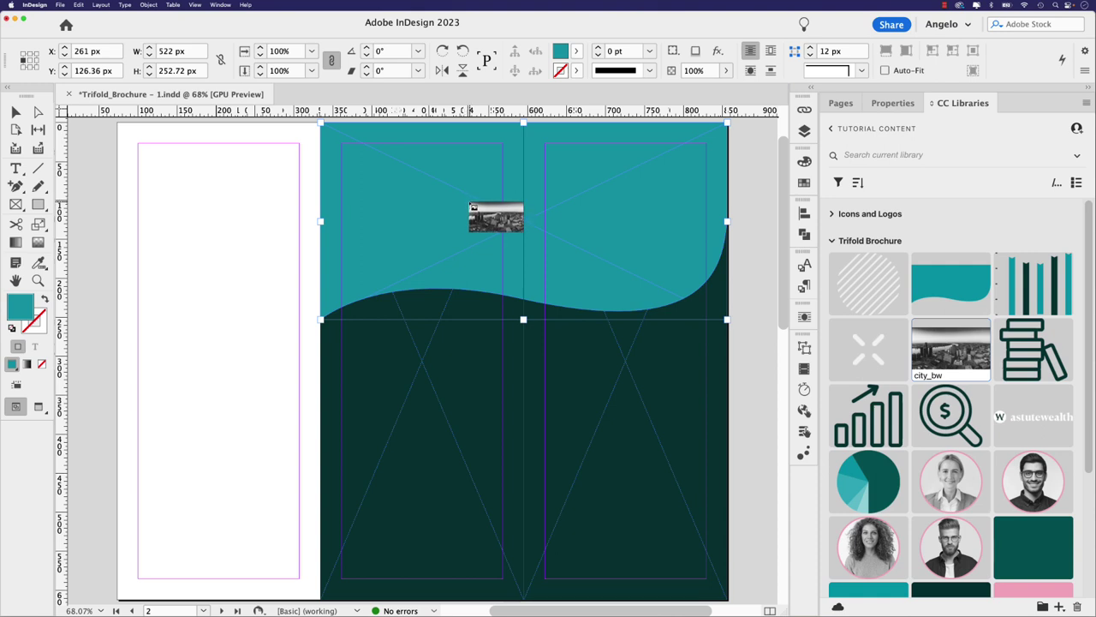
{"action": "left_click", "coordinate": [471, 208]}
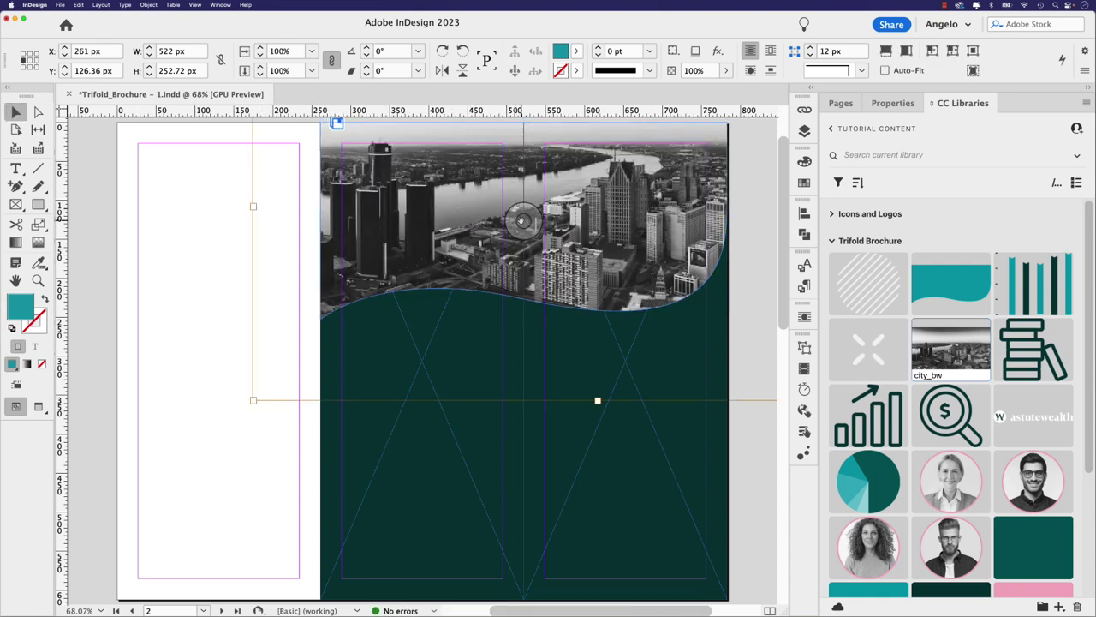
Step: Set the blending mode of the city image inside the wave shape to Multiply
{"action": "left_click", "coordinate": [521, 221]}
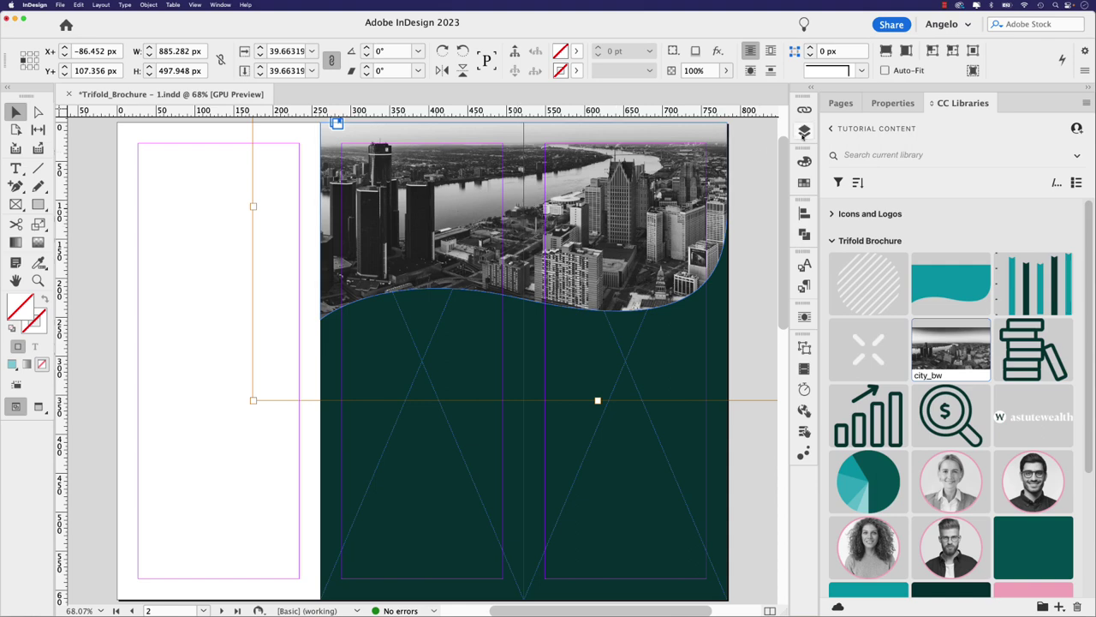
{"action": "left_click", "coordinate": [890, 103]}
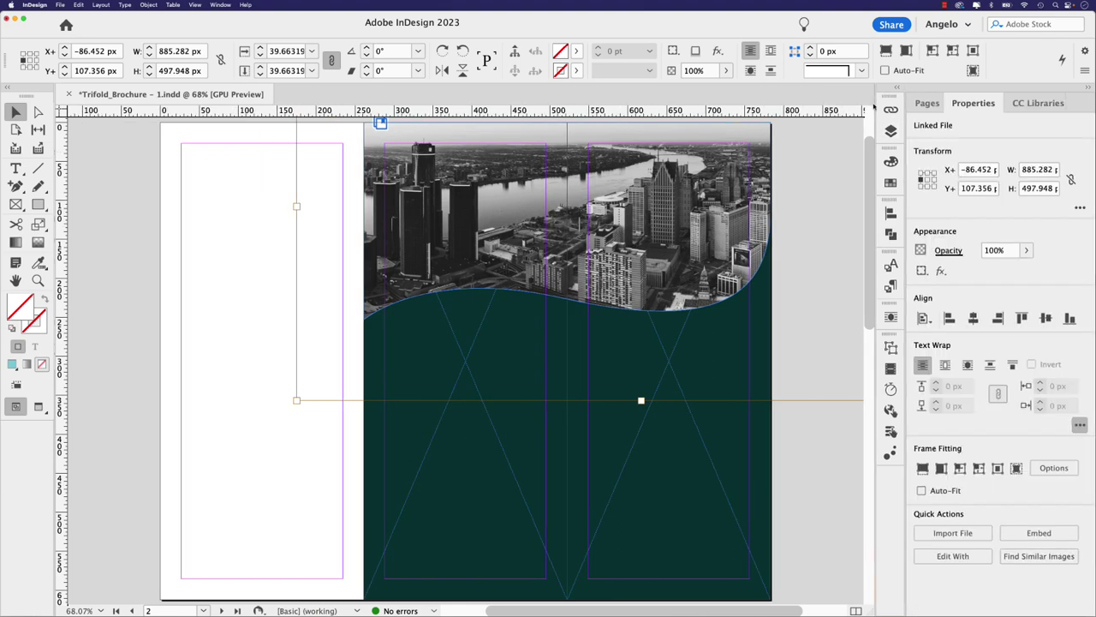
{"action": "left_click", "coordinate": [947, 250]}
{"action": "left_click", "coordinate": [845, 269]}
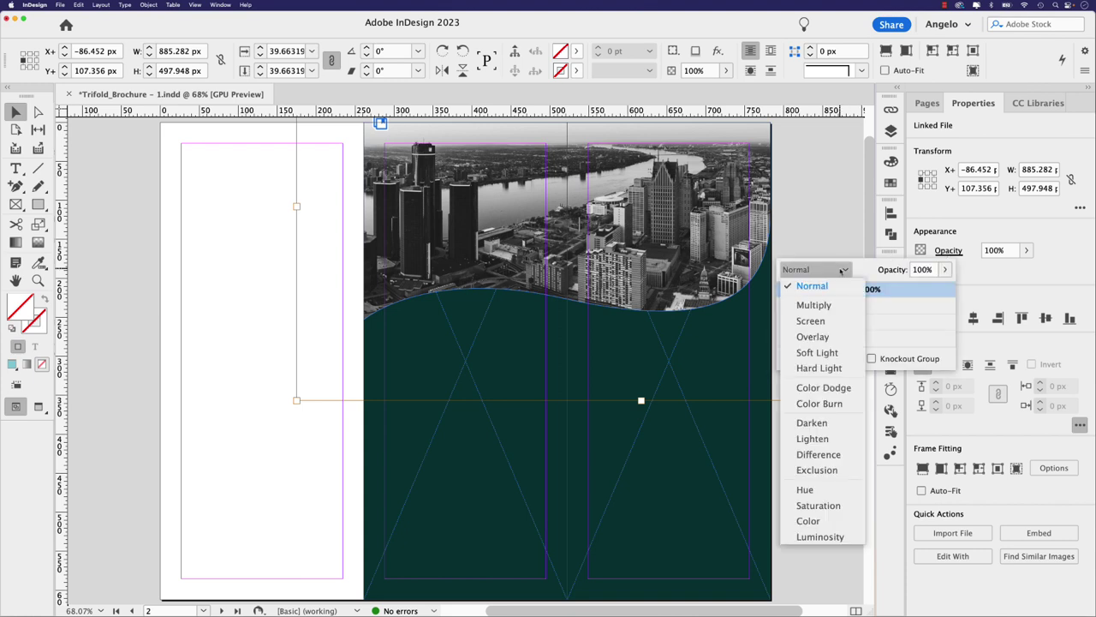
{"action": "left_click", "coordinate": [814, 305]}
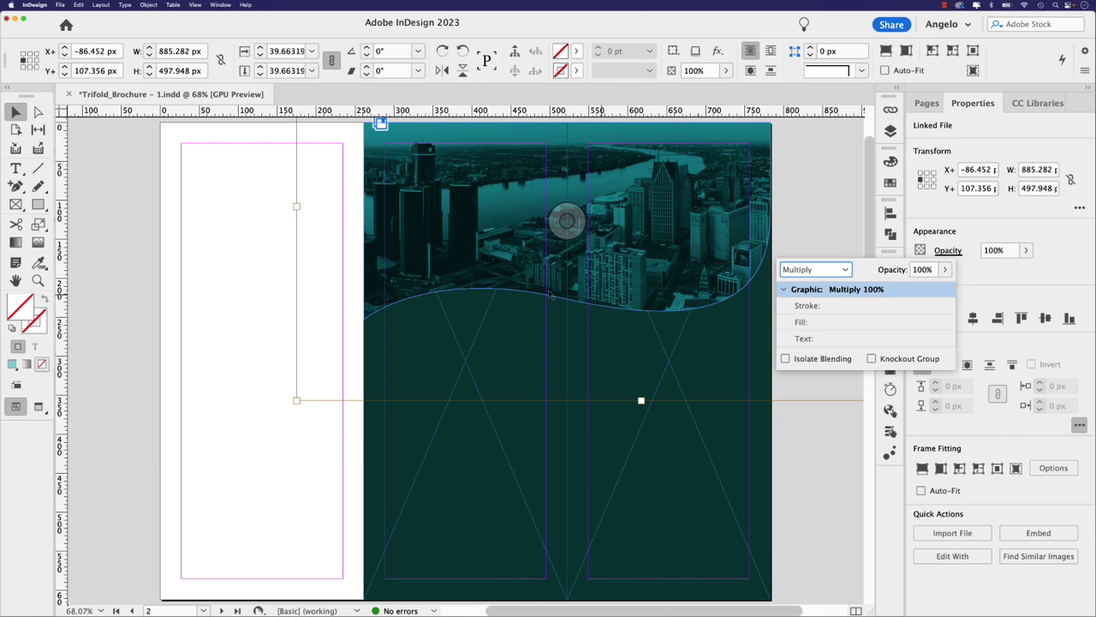
Step: Try a 2 pt teal stroke around the wave-shaped city image frame
{"action": "left_click", "coordinate": [711, 240]}
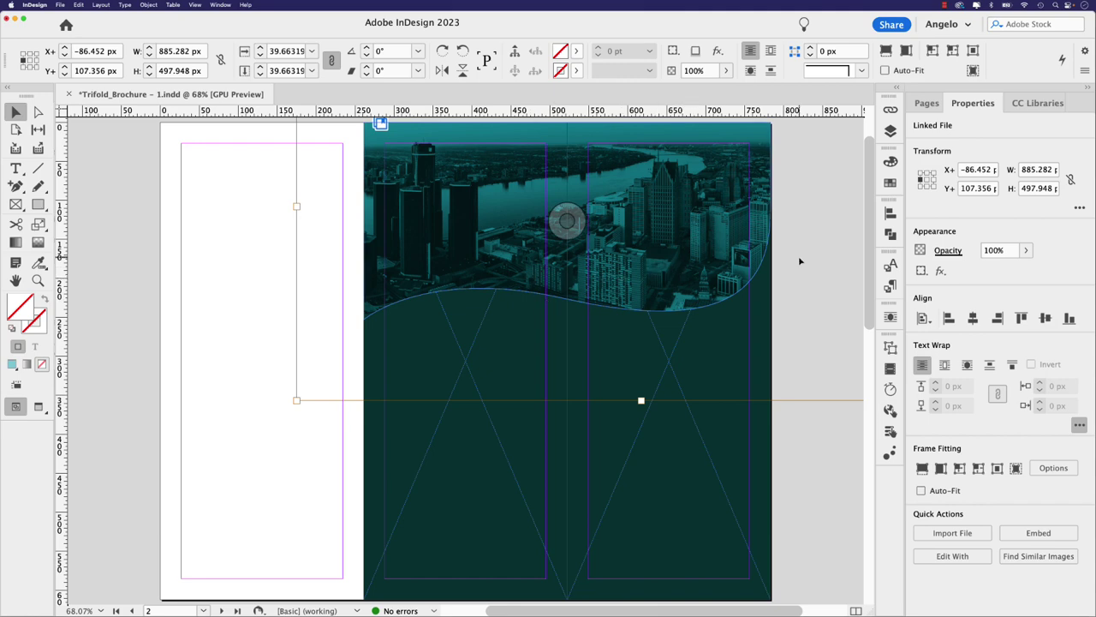
{"action": "left_click", "coordinate": [802, 435]}
{"action": "left_click", "coordinate": [709, 285]}
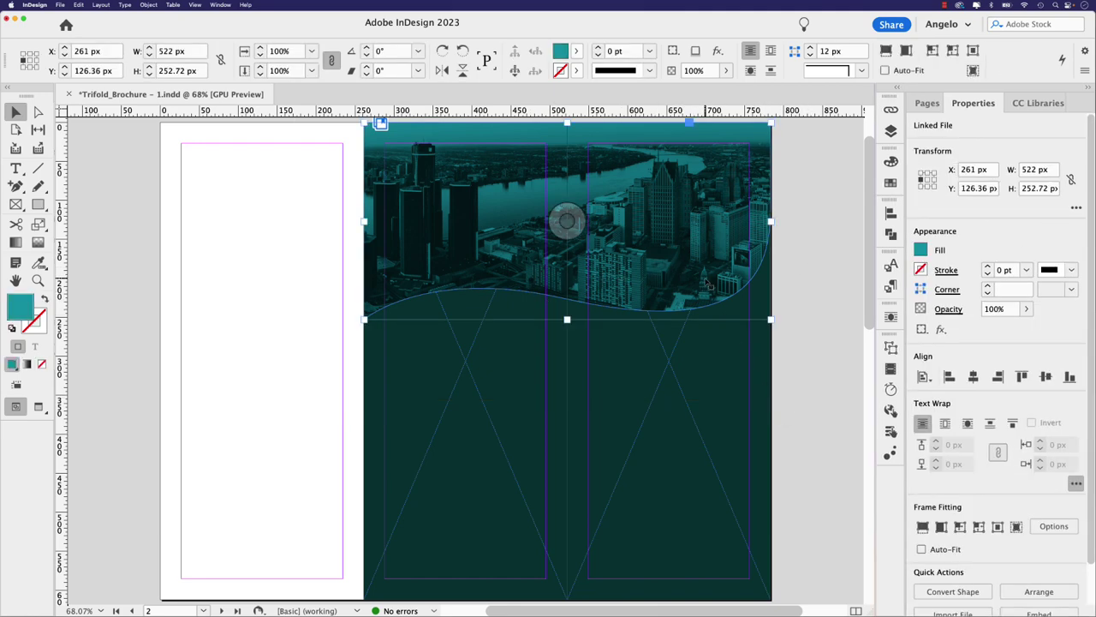
{"action": "left_click", "coordinate": [987, 266]}
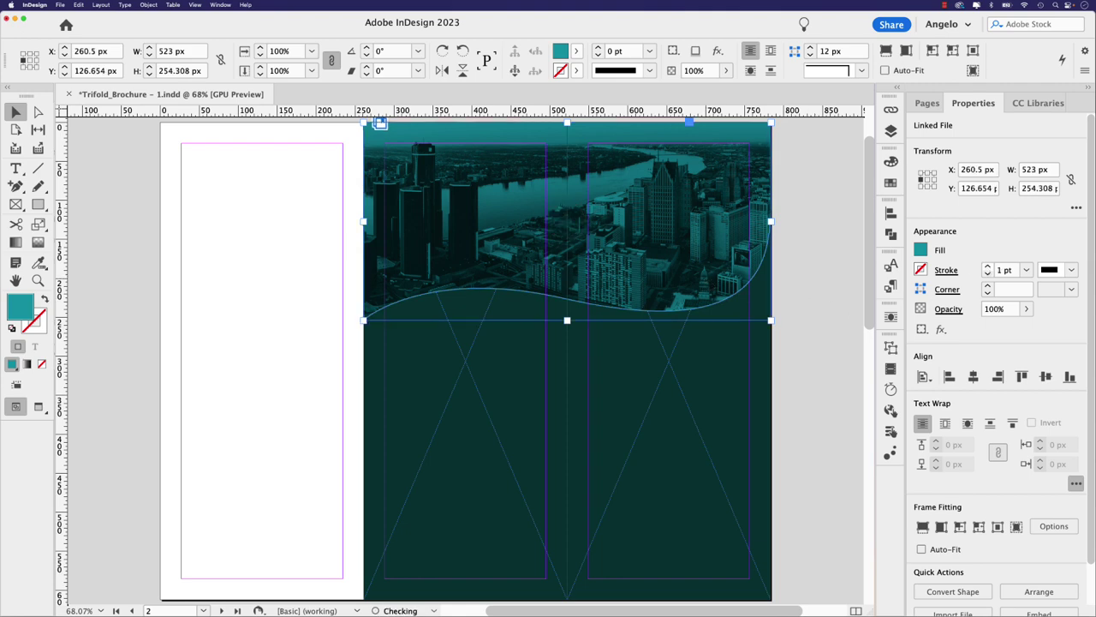
{"action": "left_click", "coordinate": [988, 266]}
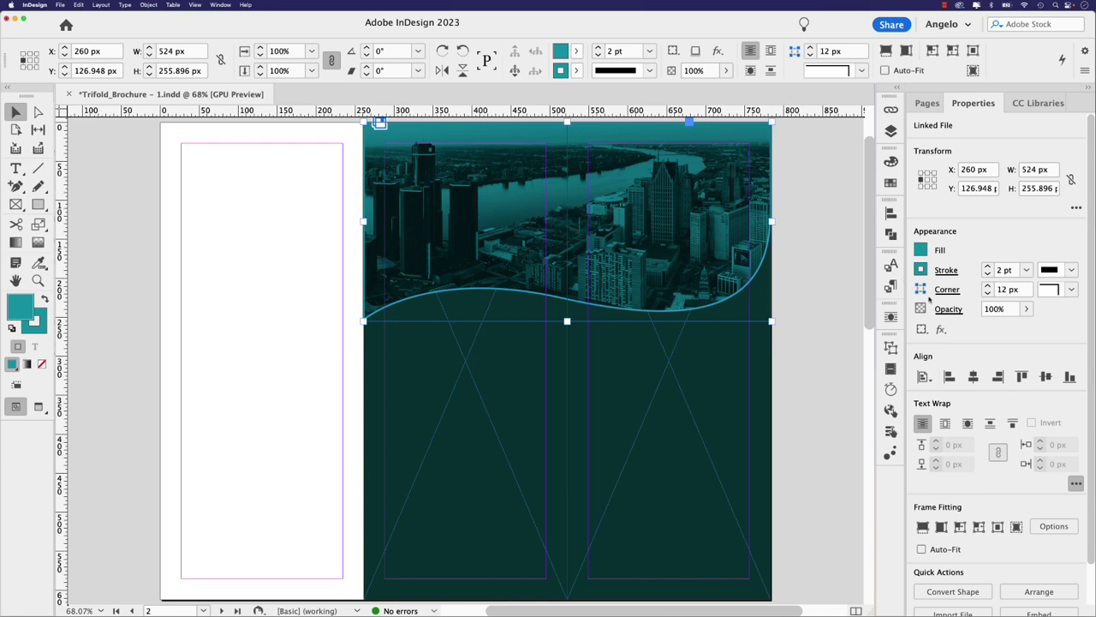
{"action": "key", "text": "super+shift+a"}
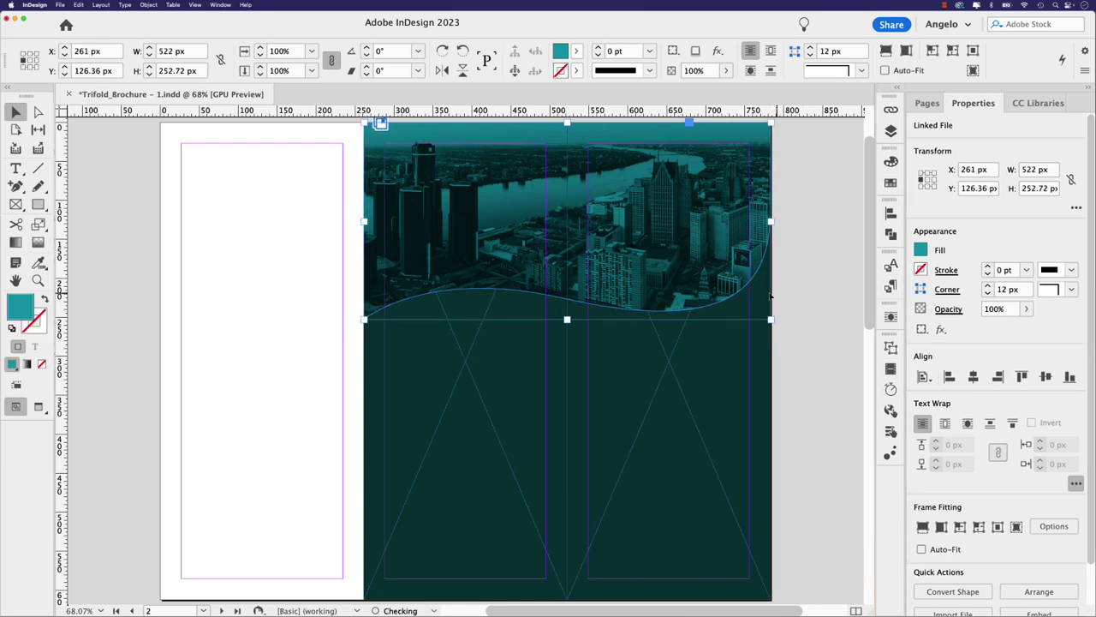
Step: Duplicate the wave-shaped city frame 10 px lower and delete the city image from the copy
{"action": "left_click", "coordinate": [749, 289]}
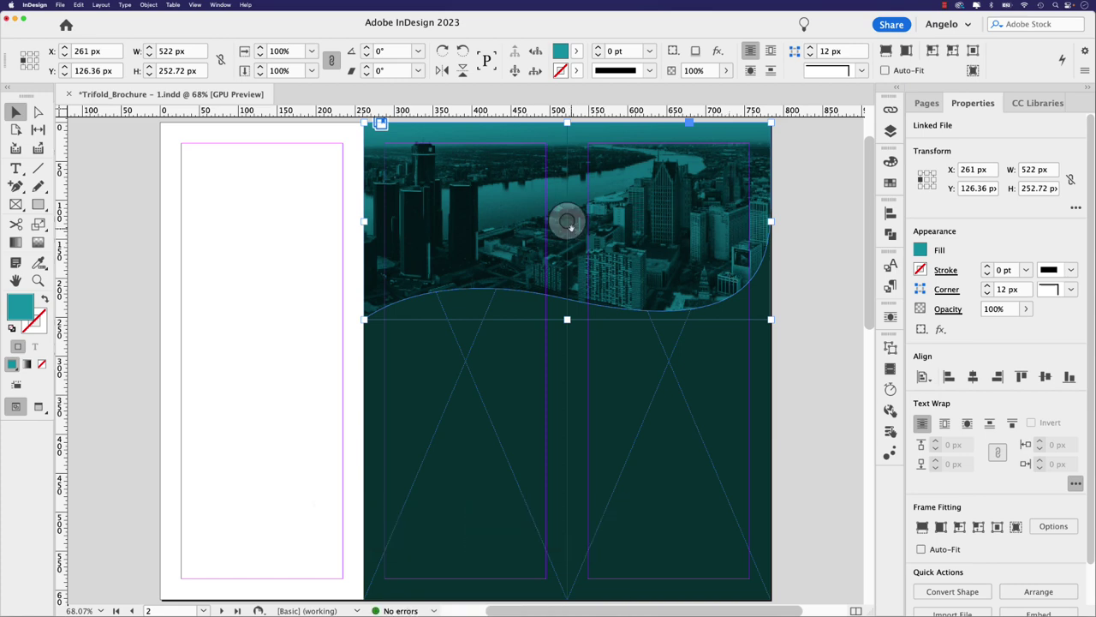
{"action": "key", "text": "shift+Down"}
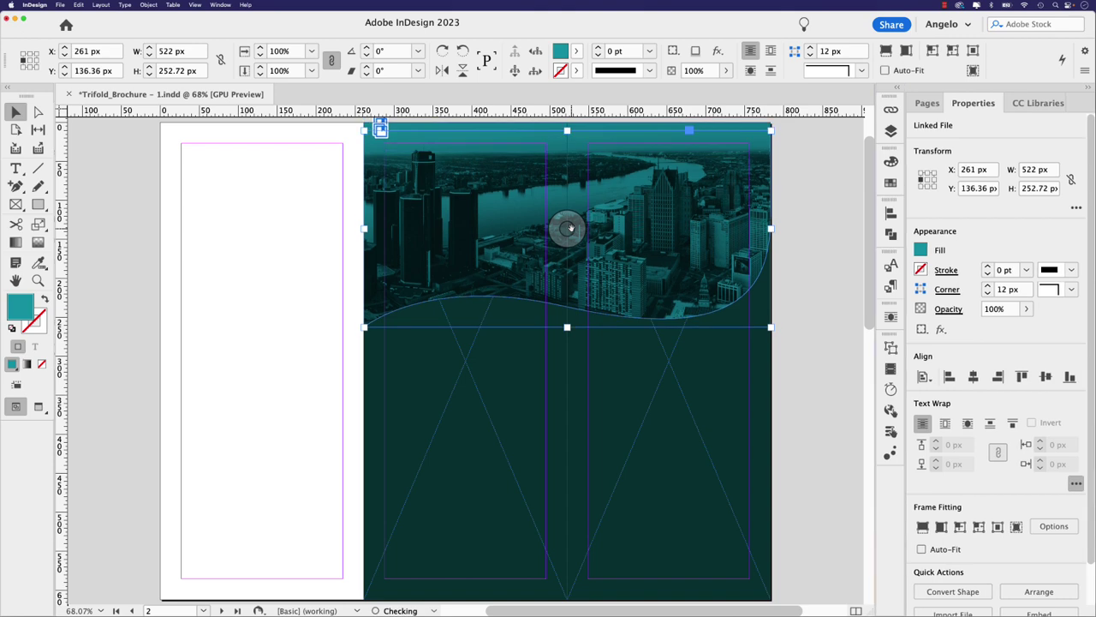
{"action": "left_click", "coordinate": [567, 228]}
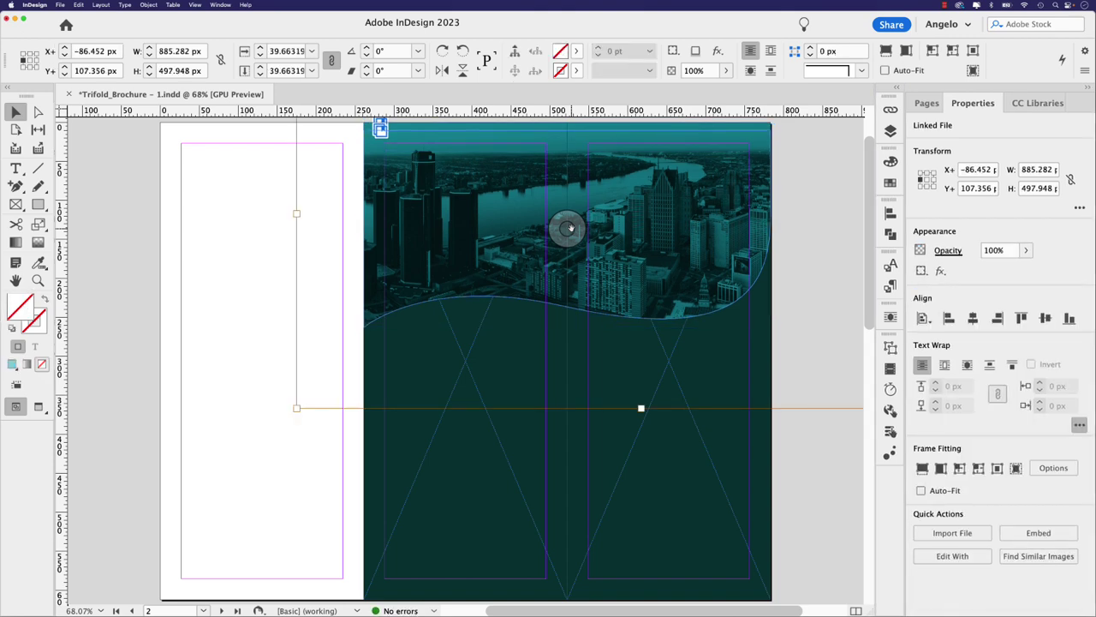
{"action": "key", "text": "Delete"}
{"action": "left_click", "coordinate": [511, 229]}
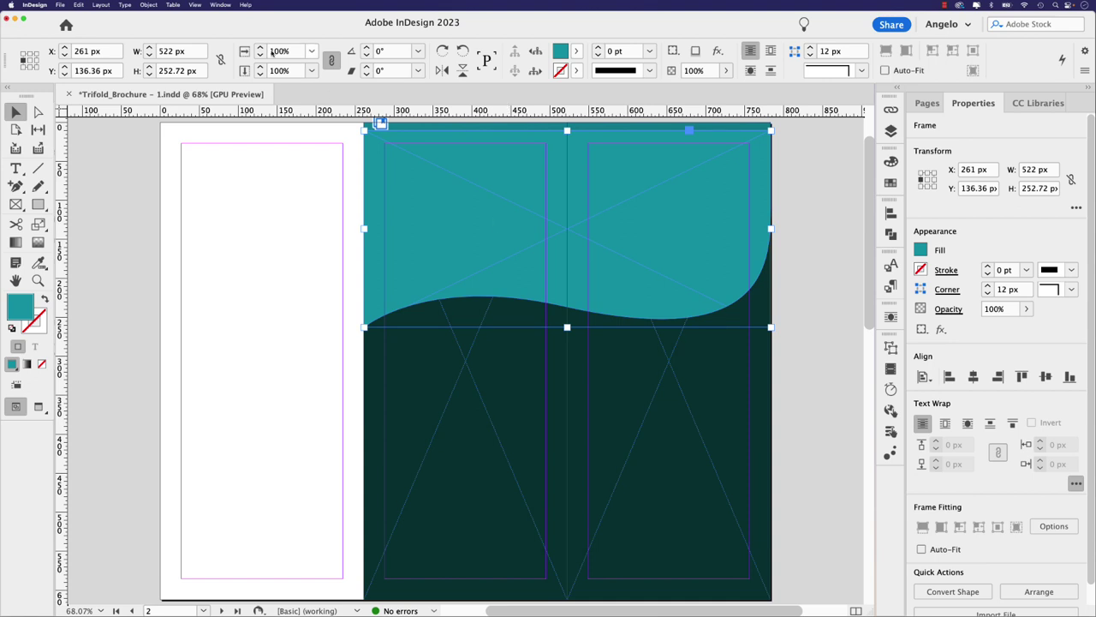
Step: Send the duplicated teal wave shape to the back, behind the city image
{"action": "left_click", "coordinate": [154, 6]}
{"action": "mouse_move", "coordinate": [158, 39]}
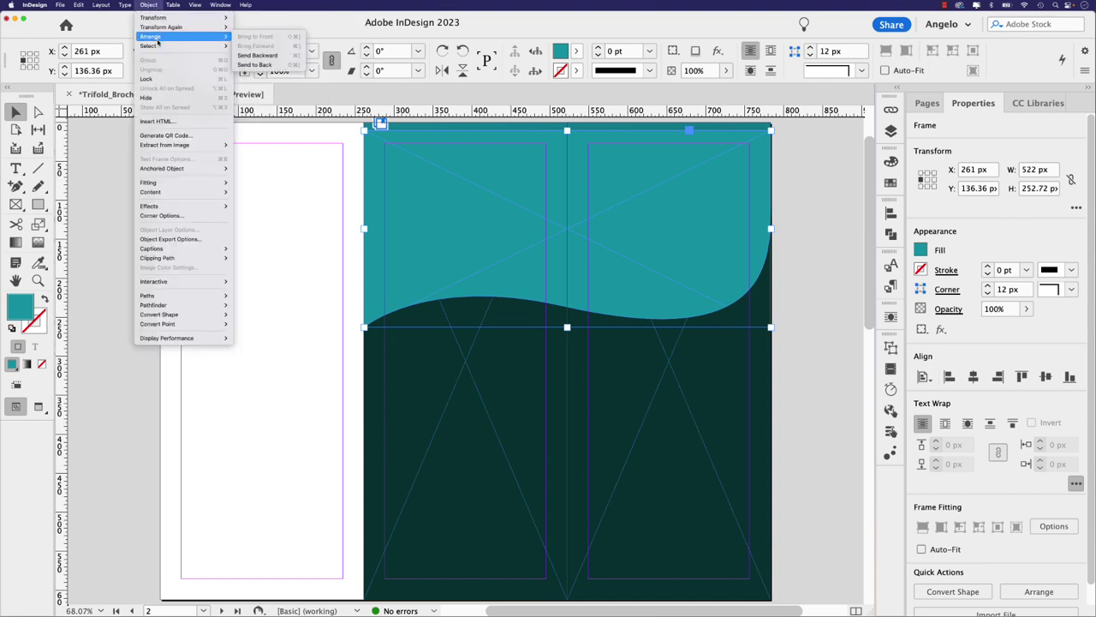
{"action": "left_click", "coordinate": [274, 64]}
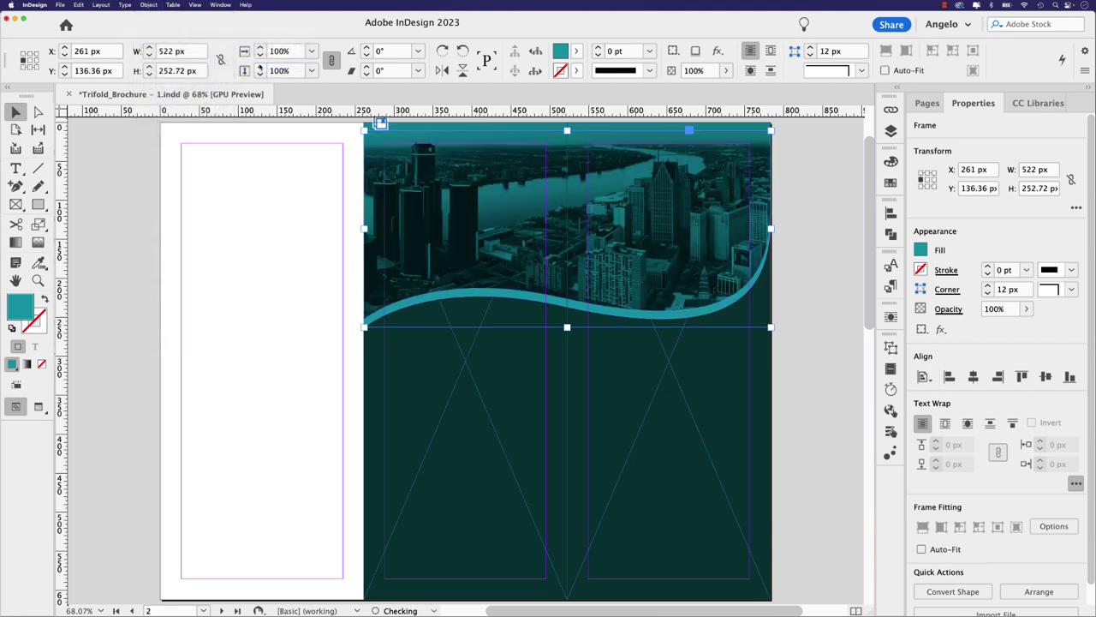
Step: Fill the duplicated wave shape with white and nudge it up 4 px to thin the curved border under the city image
{"action": "left_click", "coordinate": [922, 252]}
{"action": "left_click", "coordinate": [791, 379]}
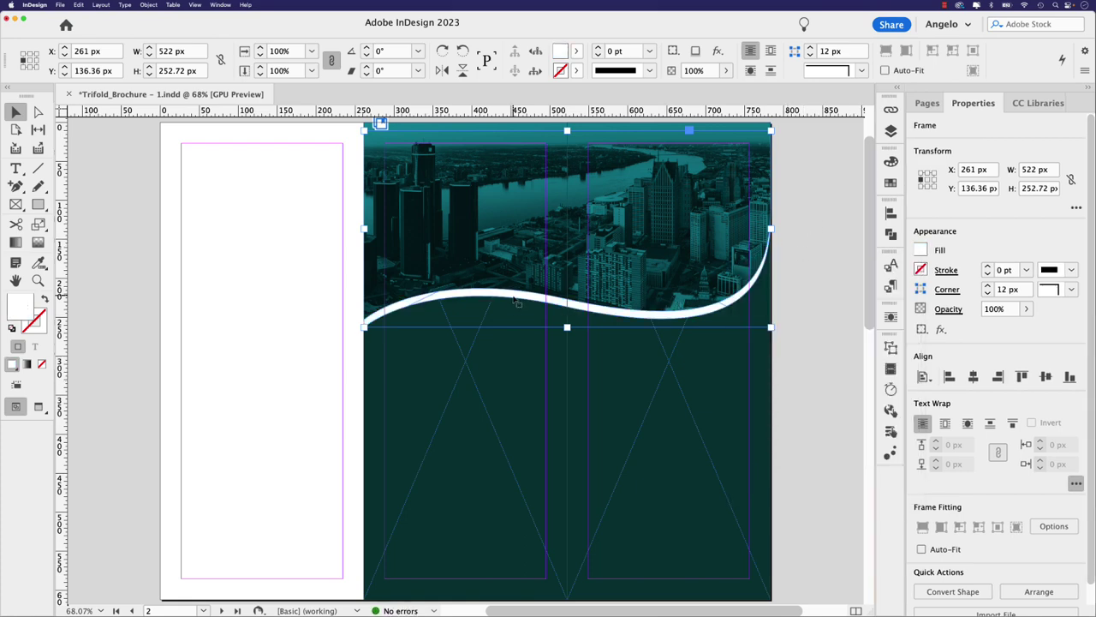
{"action": "key", "text": "Up"}
{"action": "key", "text": "Up"}
{"action": "key", "text": "Up"}
{"action": "key", "text": "Up"}
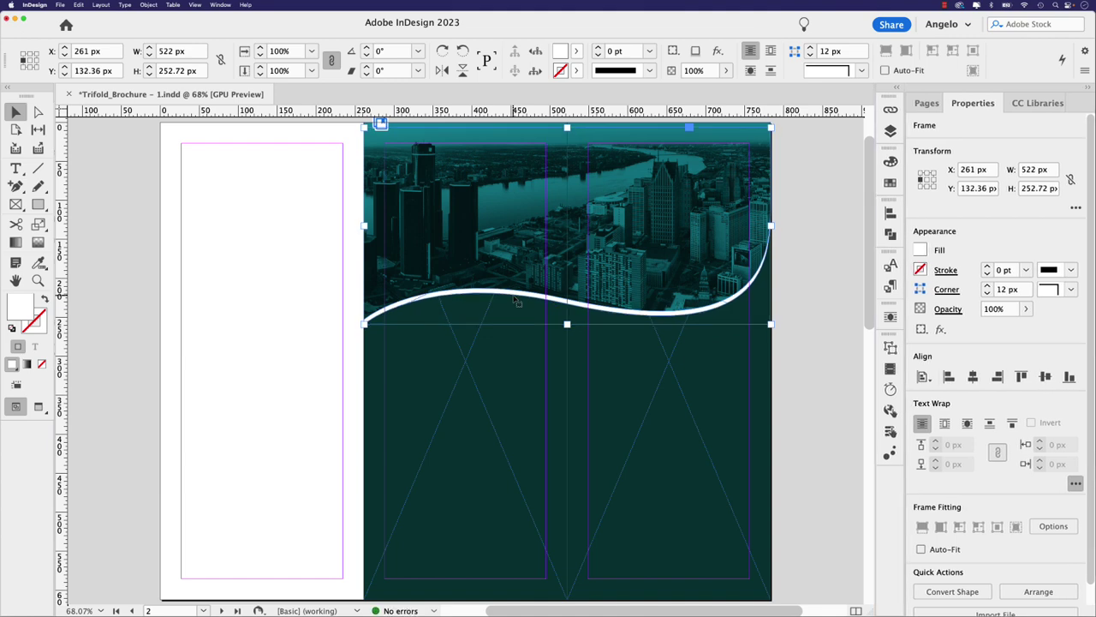
{"action": "left_click", "coordinate": [800, 344]}
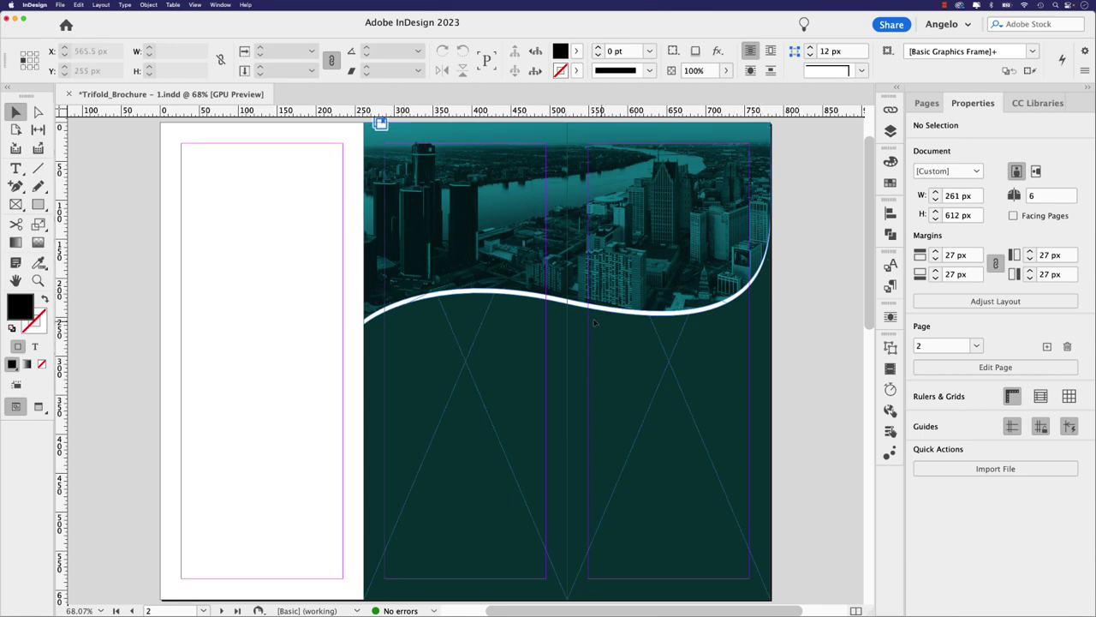
Step: Place the Main Logo from the Trifold Brochure library group on page 3, below the wave and aligned to the left margin
{"action": "key", "text": "super+F12"}
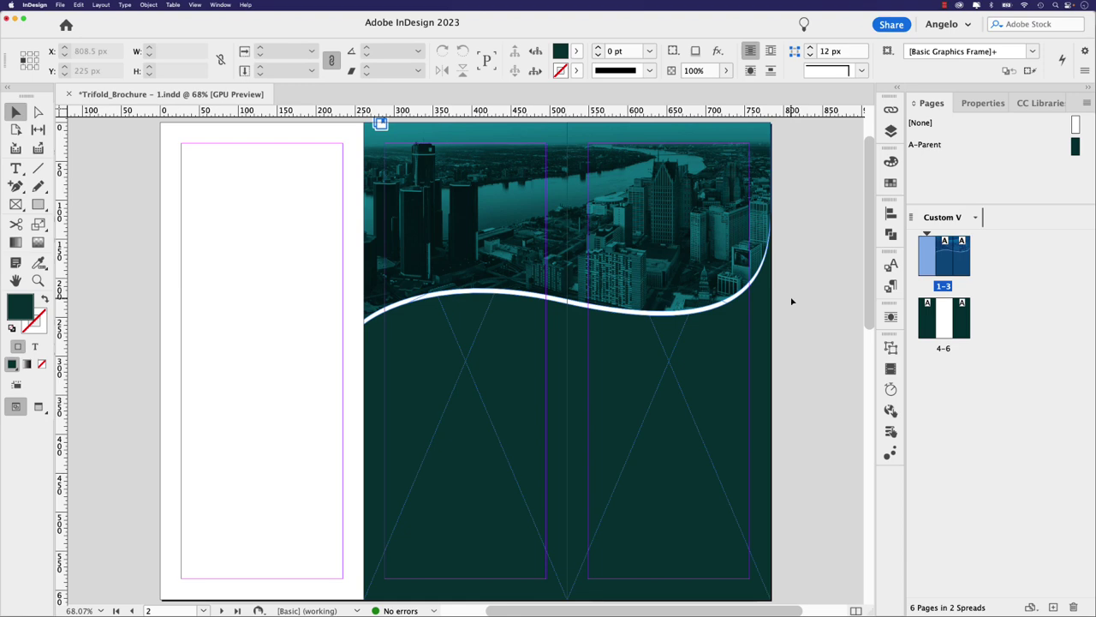
{"action": "left_click", "coordinate": [1036, 104]}
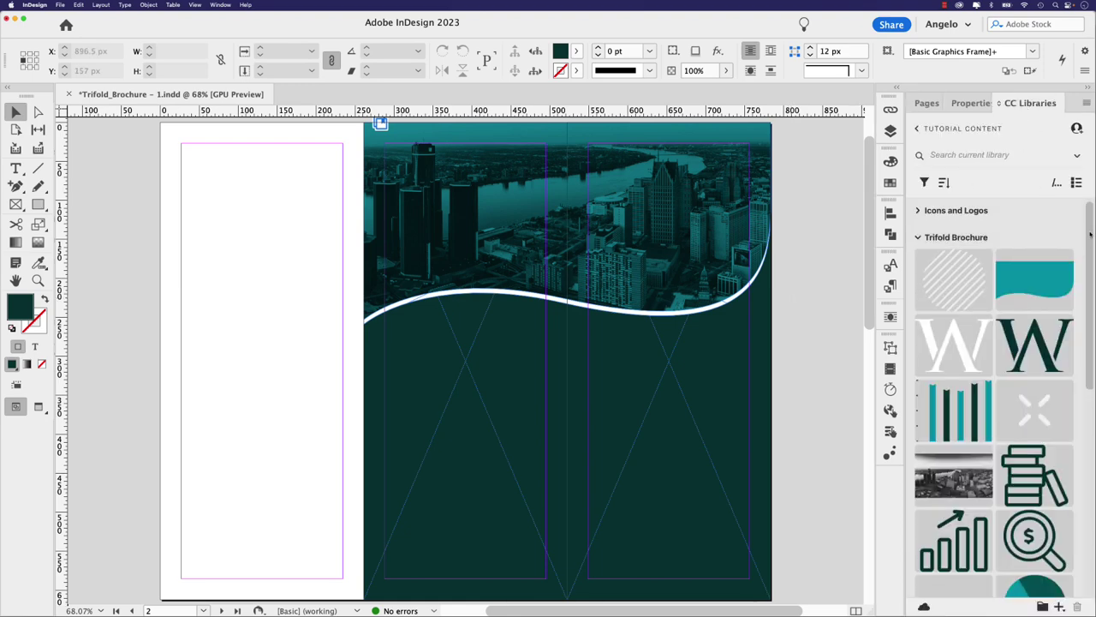
{"action": "scroll", "coordinate": [1089, 321], "scroll_direction": "down", "scroll_amount": 5}
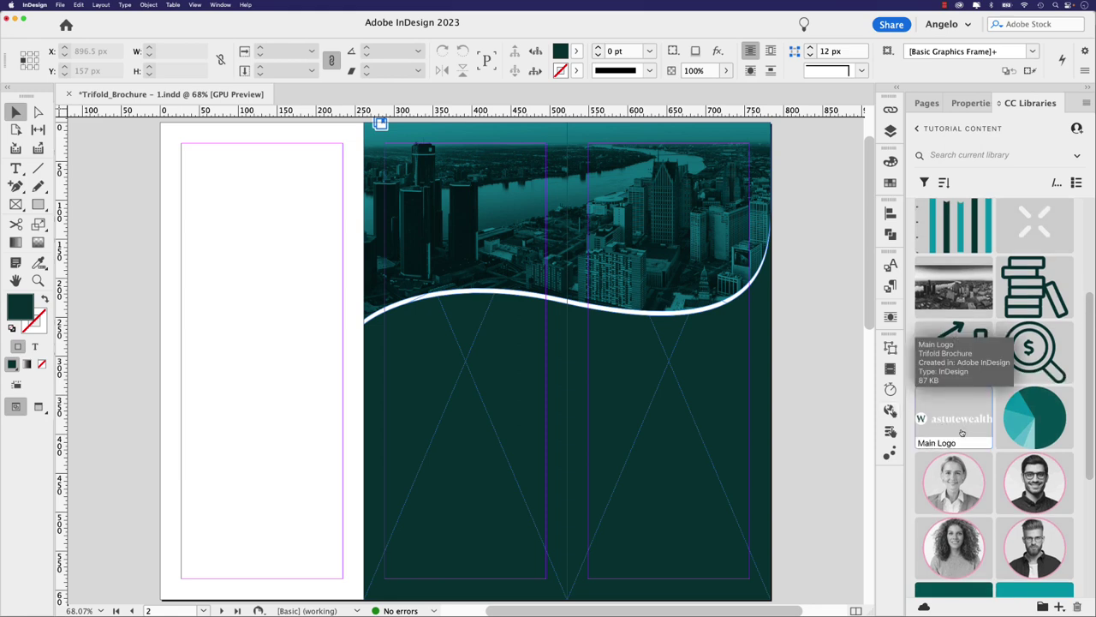
{"action": "left_click_drag", "start_coordinate": [960, 425], "coordinate": [616, 349]}
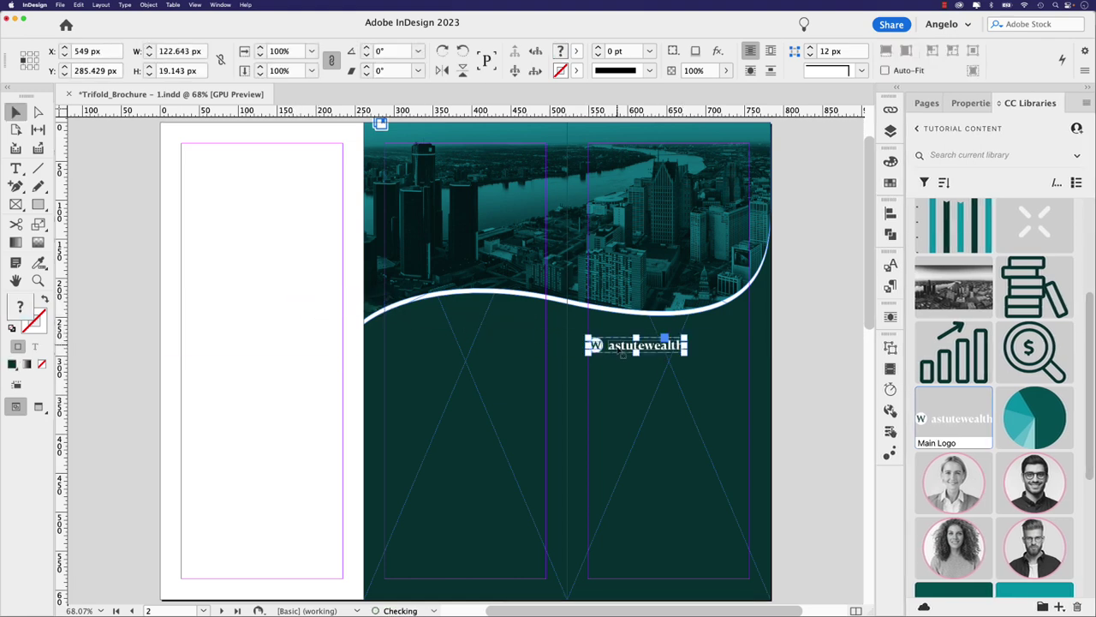
{"action": "left_click", "coordinate": [795, 375]}
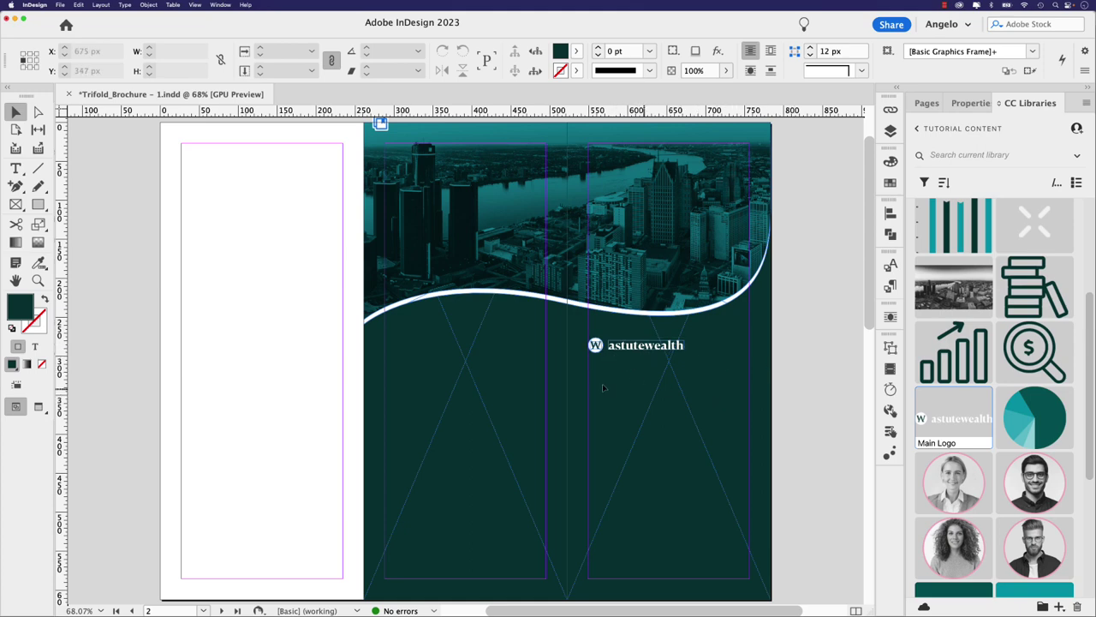
Step: Switch to the Trifold Brochure Content document in Google Docs and copy the cover line "Invest in your own future."
{"action": "key", "text": "super+Tab"}
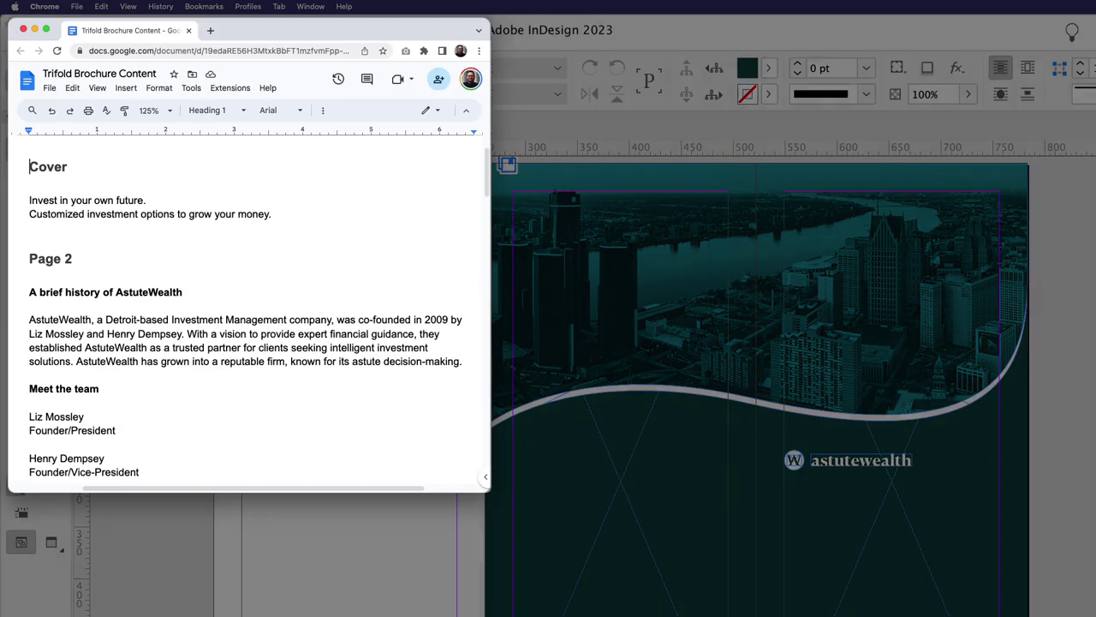
{"action": "scroll", "coordinate": [200, 225], "scroll_direction": "down", "scroll_amount": 10}
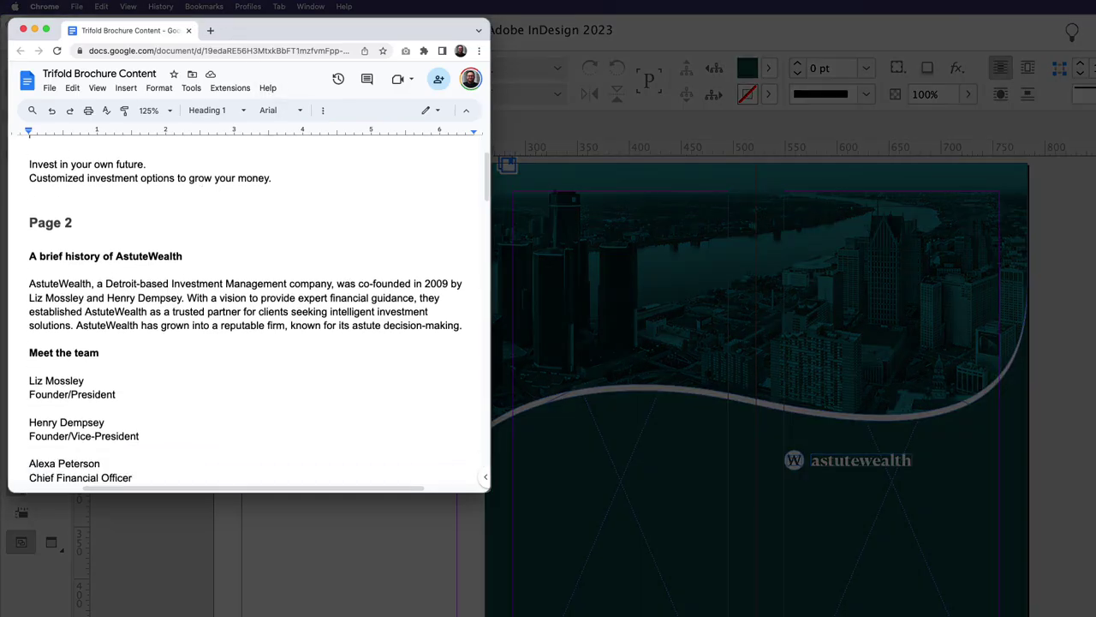
{"action": "scroll", "coordinate": [201, 225], "scroll_direction": "up", "scroll_amount": 10}
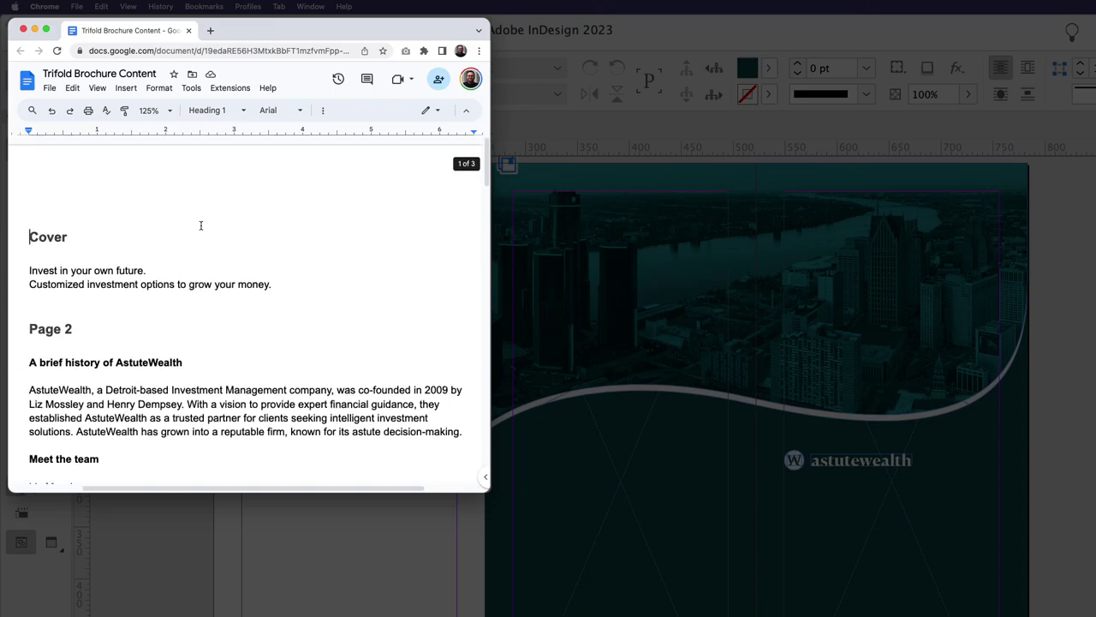
{"action": "scroll", "coordinate": [201, 225], "scroll_direction": "down", "scroll_amount": 8}
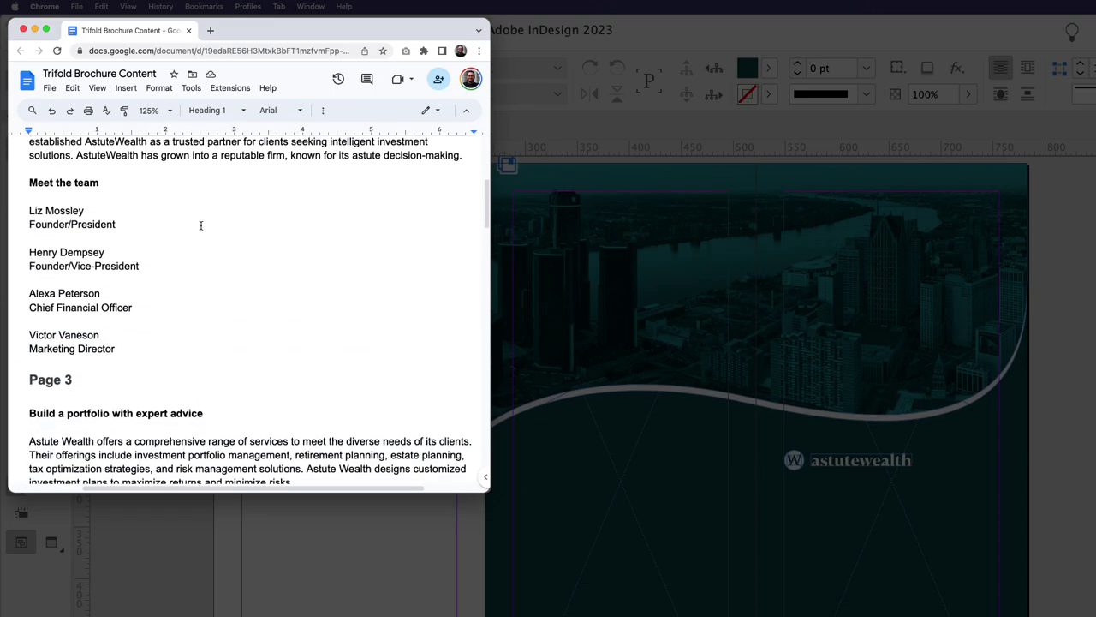
{"action": "scroll", "coordinate": [57, 239], "scroll_direction": "up", "scroll_amount": 8}
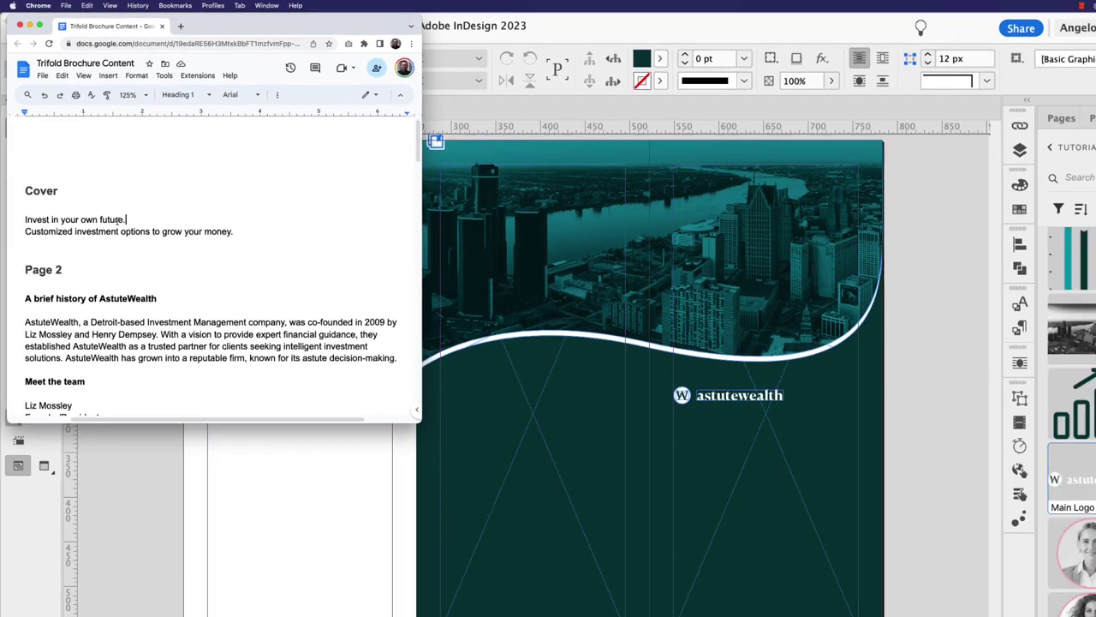
{"action": "left_click_drag", "start_coordinate": [147, 255], "coordinate": [19, 257]}
{"action": "key", "text": "super+c"}
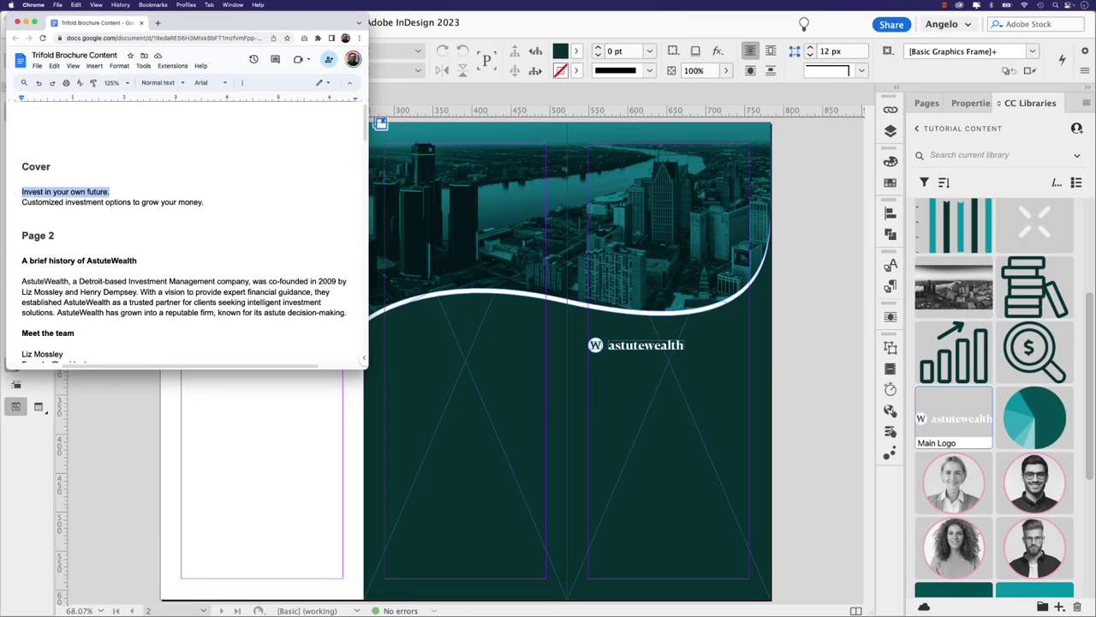
Step: Switch back to InDesign, paste the cover line below the page 3 logo, and widen its text frame to the right margin
{"action": "left_click", "coordinate": [745, 421]}
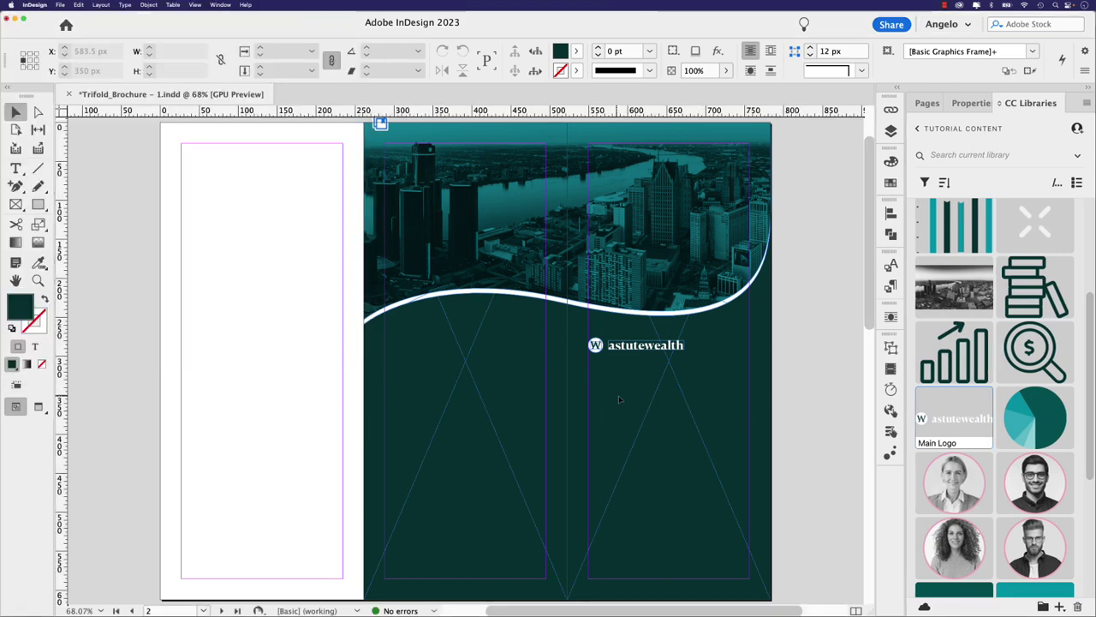
{"action": "key", "text": "super+v"}
{"action": "left_click_drag", "start_coordinate": [475, 311], "coordinate": [655, 403]}
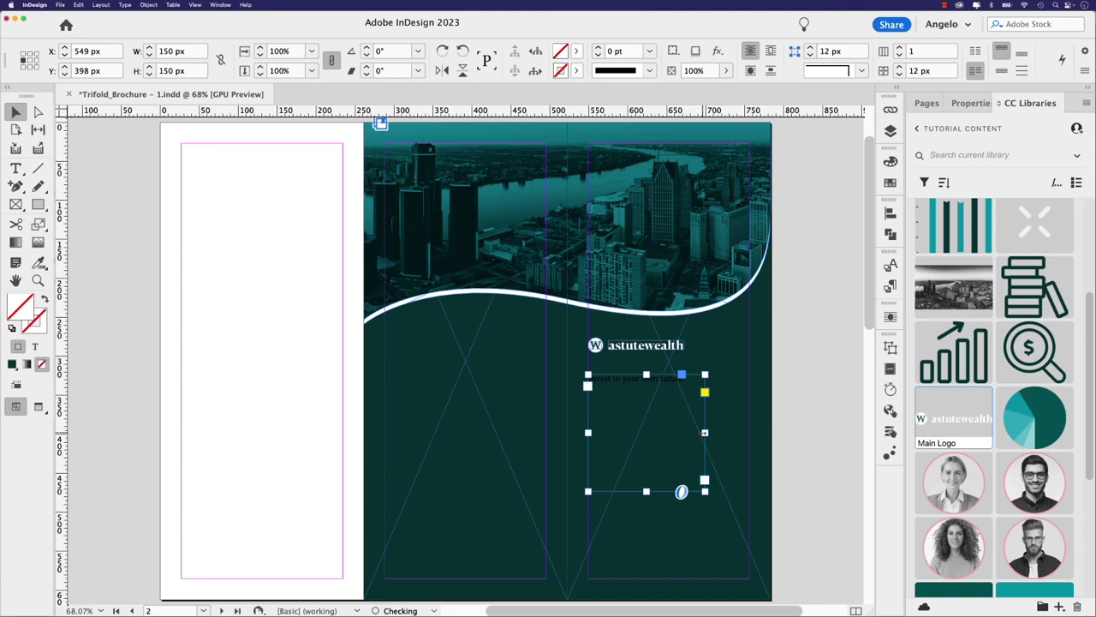
{"action": "left_click_drag", "start_coordinate": [704, 433], "coordinate": [747, 438]}
Step: Apply the Cover Title paragraph style to the text "Invest in your own future."
{"action": "triple_click", "coordinate": [682, 404]}
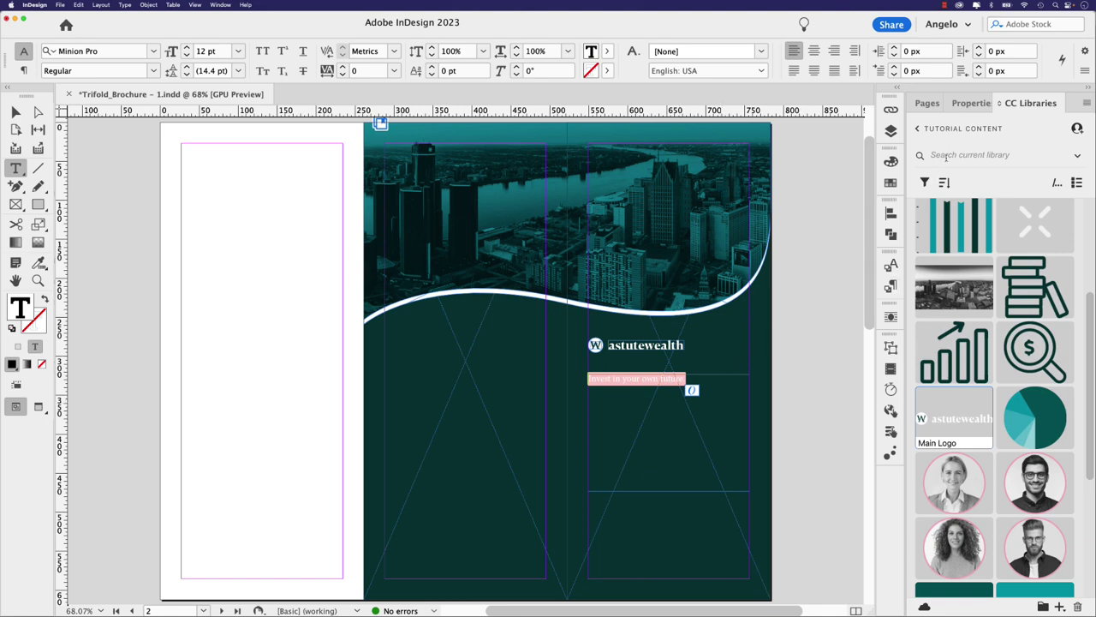
{"action": "left_click", "coordinate": [970, 104]}
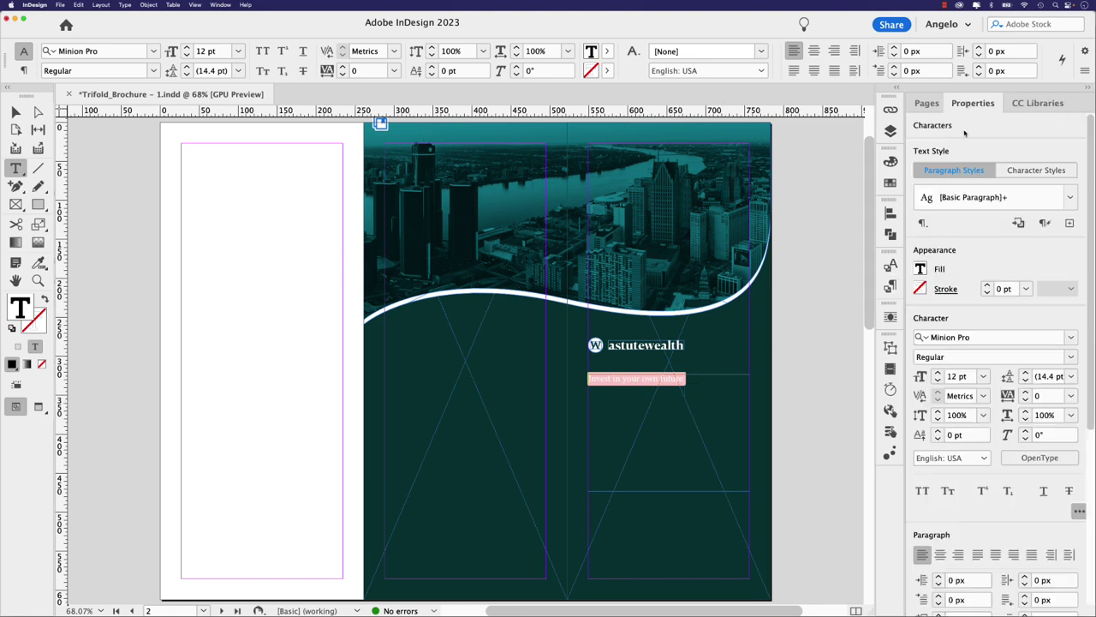
{"action": "left_click", "coordinate": [1070, 197]}
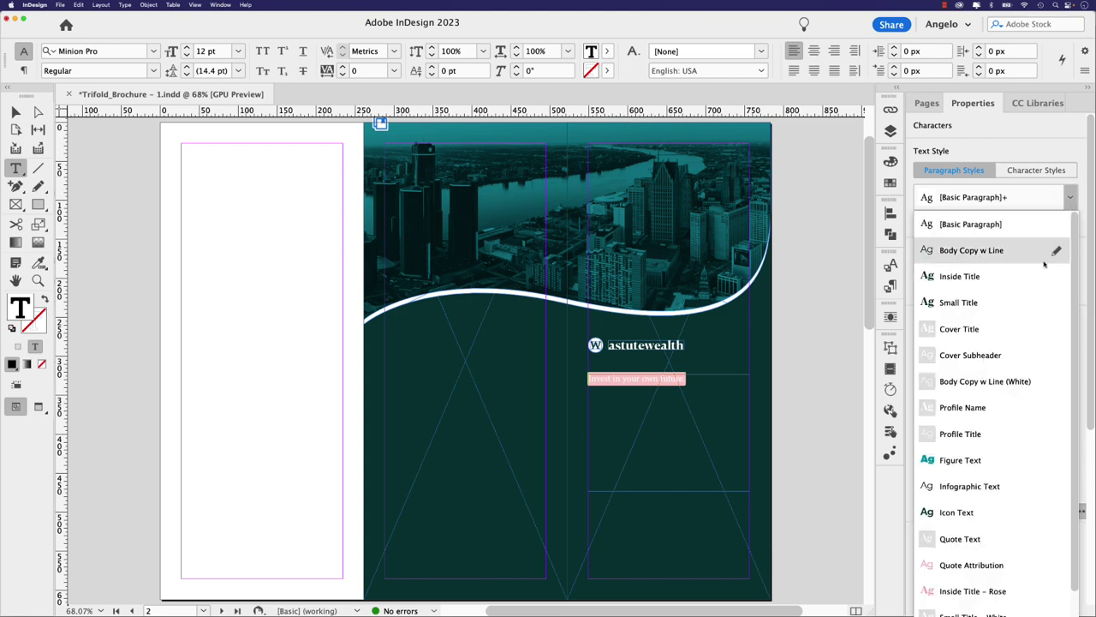
{"action": "left_click", "coordinate": [985, 329]}
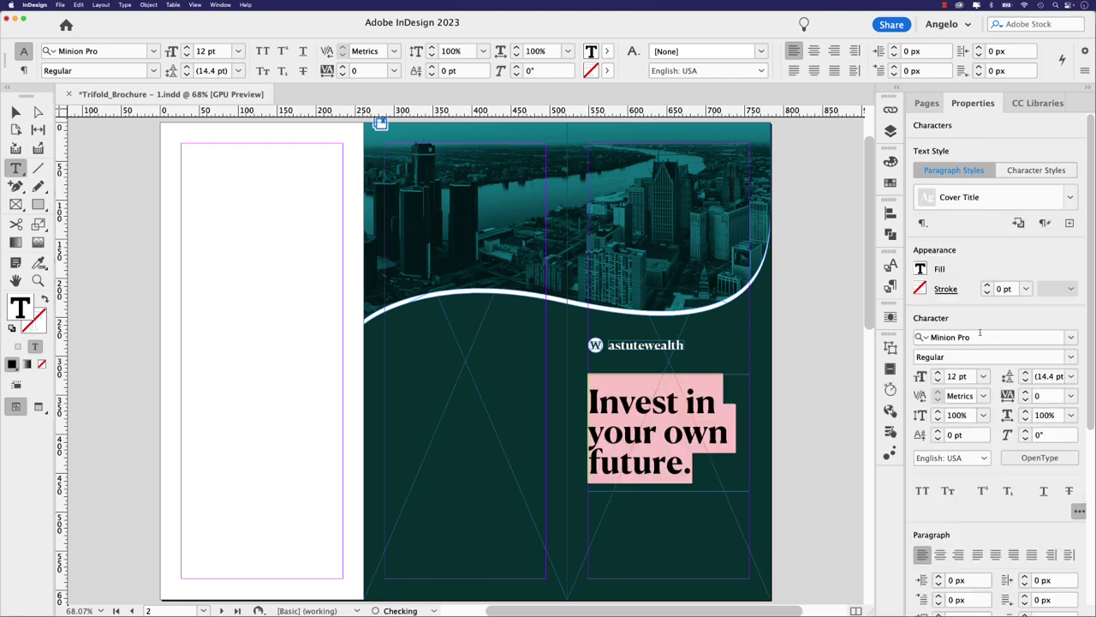
Step: Color the word "own" in the cover title with the pink swatch R=242 G=172 B=191
{"action": "left_click", "coordinate": [665, 429]}
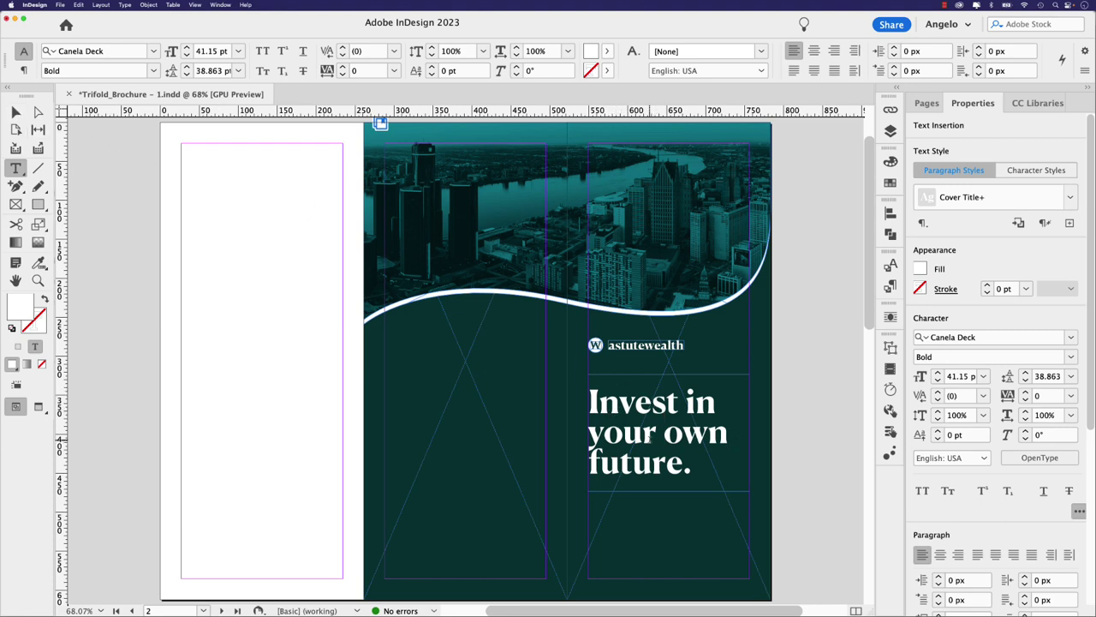
{"action": "key", "text": "shift+alt+Right"}
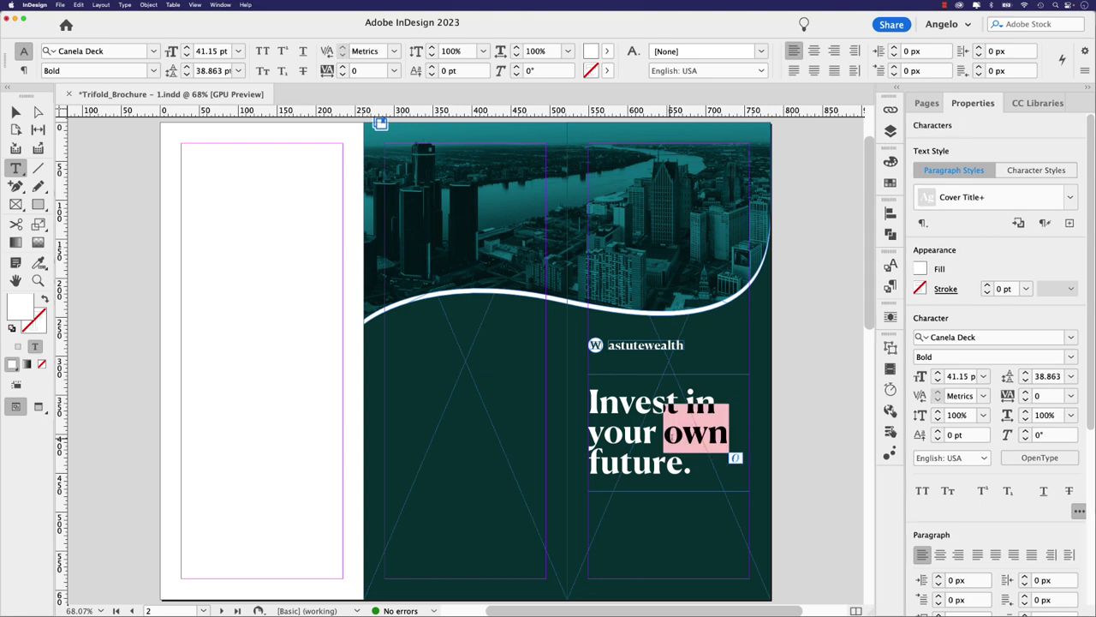
{"action": "left_click", "coordinate": [889, 184]}
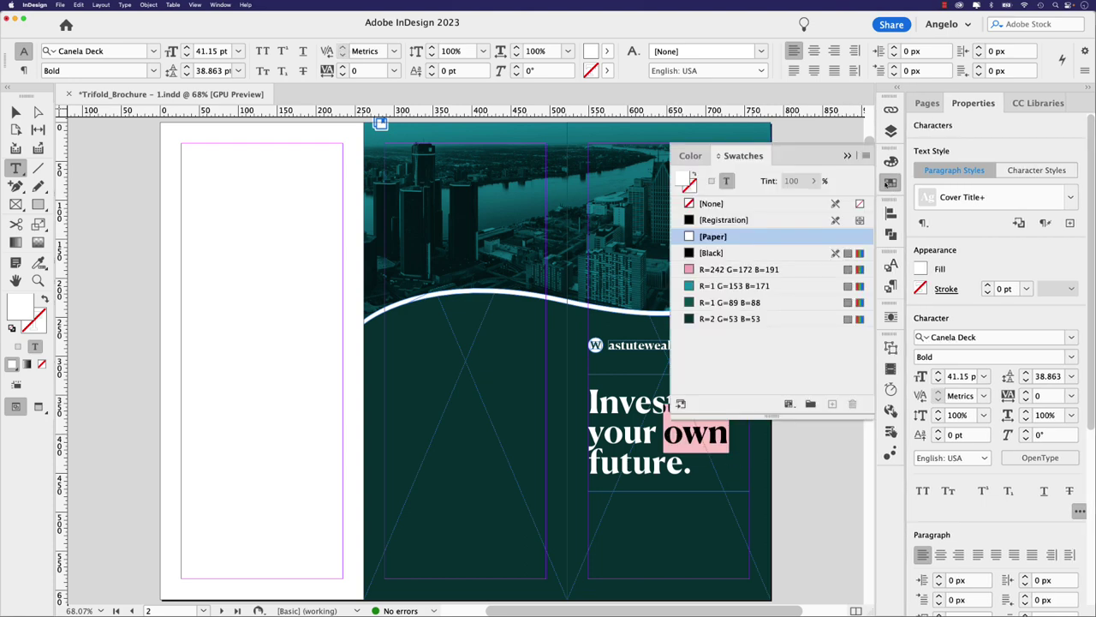
{"action": "left_click", "coordinate": [729, 271]}
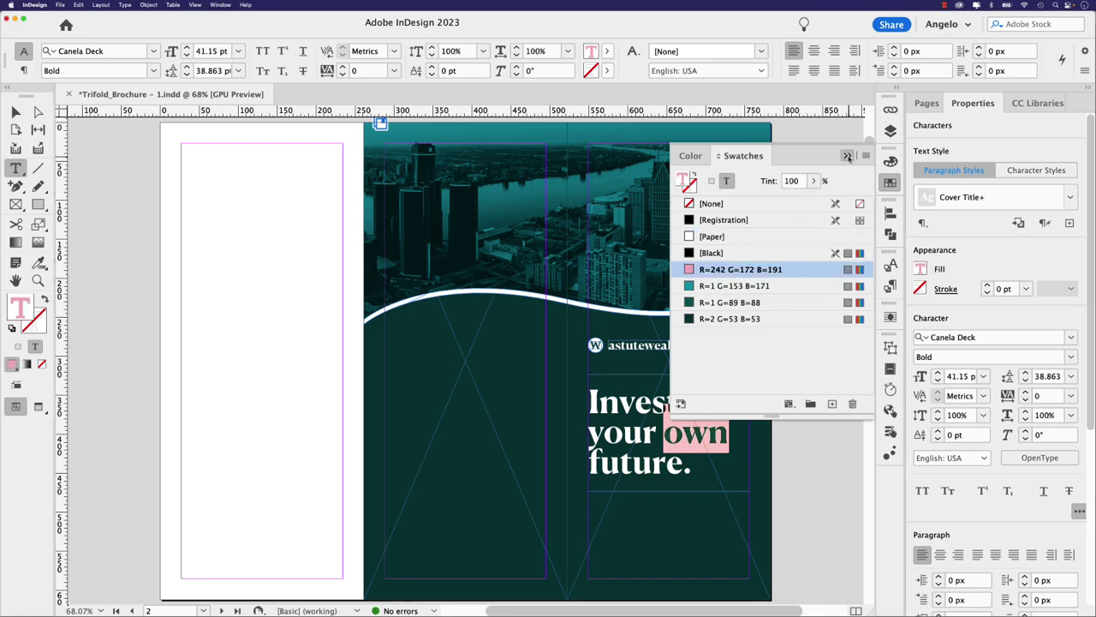
Step: Set the cover title frame's first baseline offset to Cap Height with Preview enabled, and fit the frame's height to the text
{"action": "key", "text": "Escape"}
{"action": "left_click", "coordinate": [788, 416]}
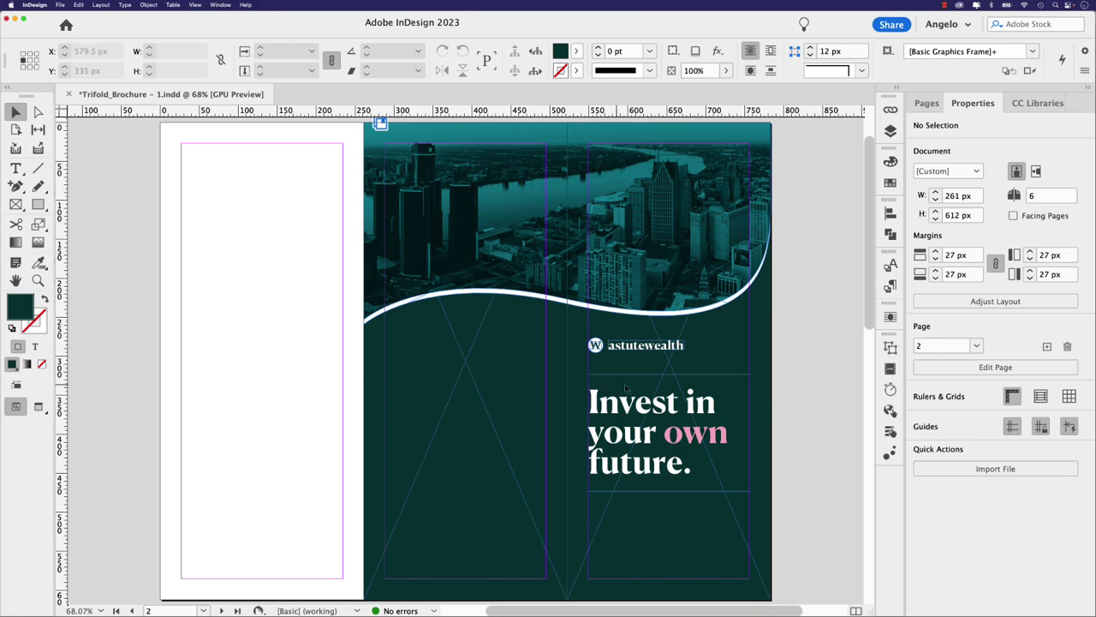
{"action": "double_click", "coordinate": [724, 462]}
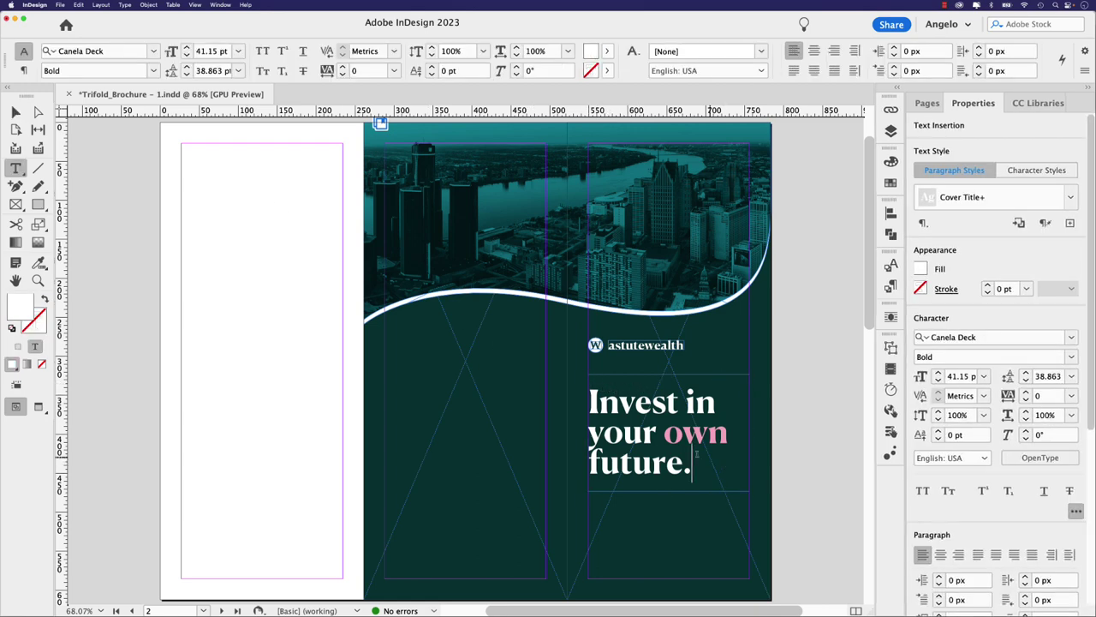
{"action": "key", "text": "Escape"}
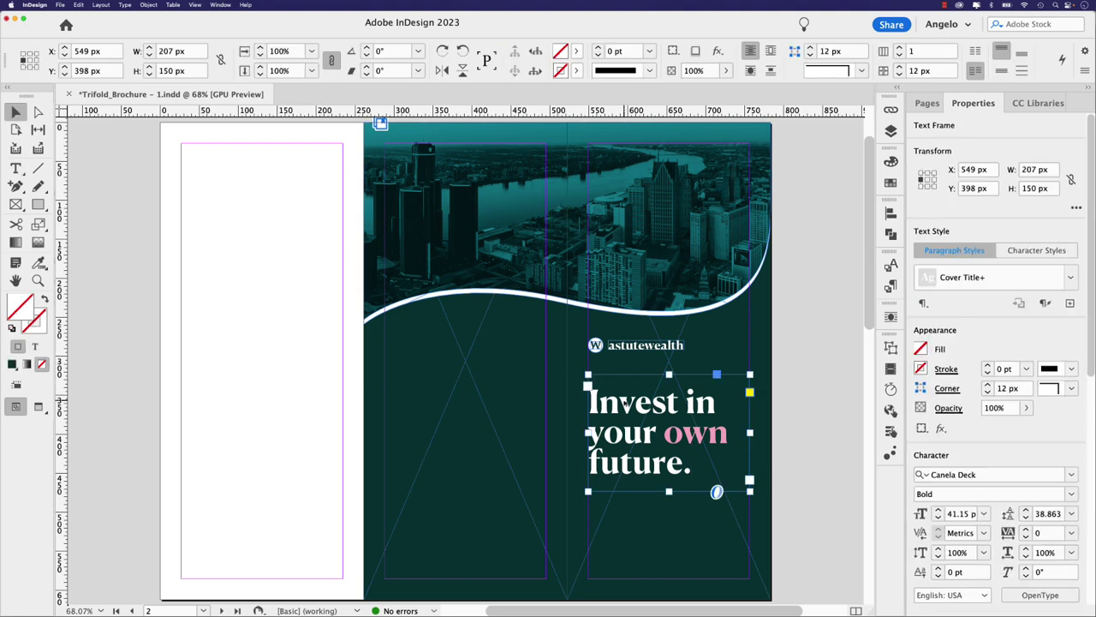
{"action": "double_click", "coordinate": [626, 403], "text": "alt"}
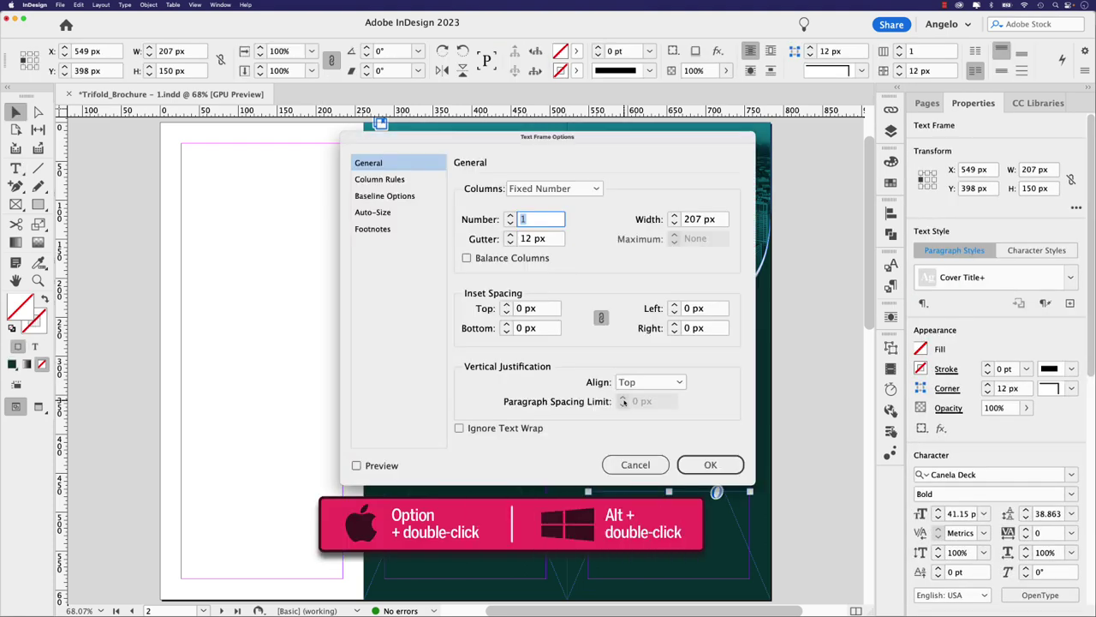
{"action": "left_click_drag", "start_coordinate": [559, 155], "coordinate": [394, 151]}
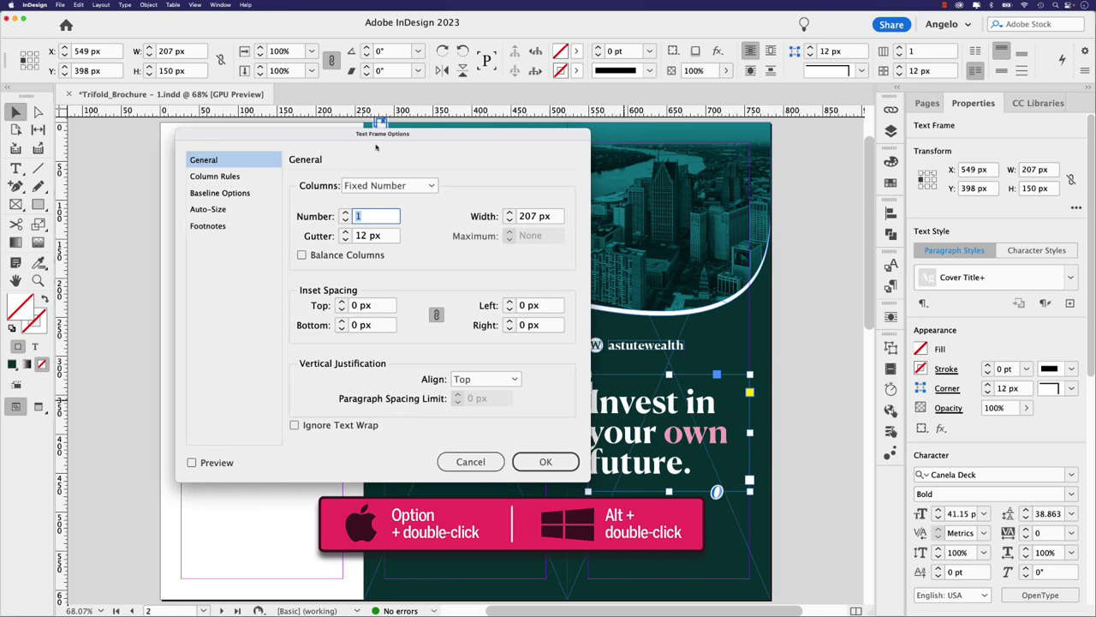
{"action": "left_click", "coordinate": [244, 196]}
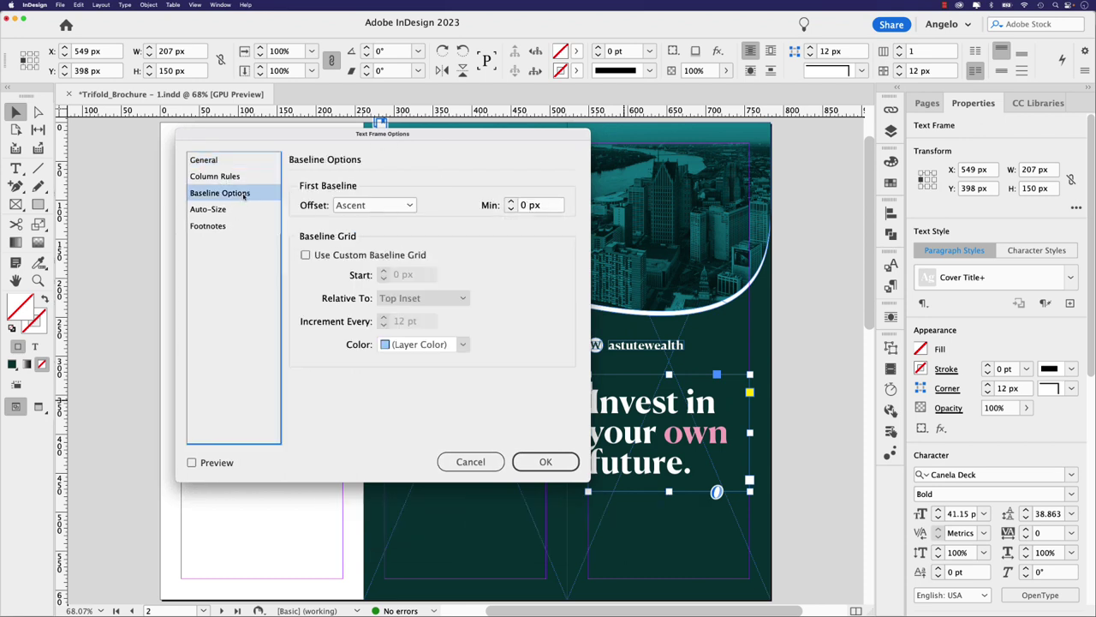
{"action": "left_click", "coordinate": [373, 206]}
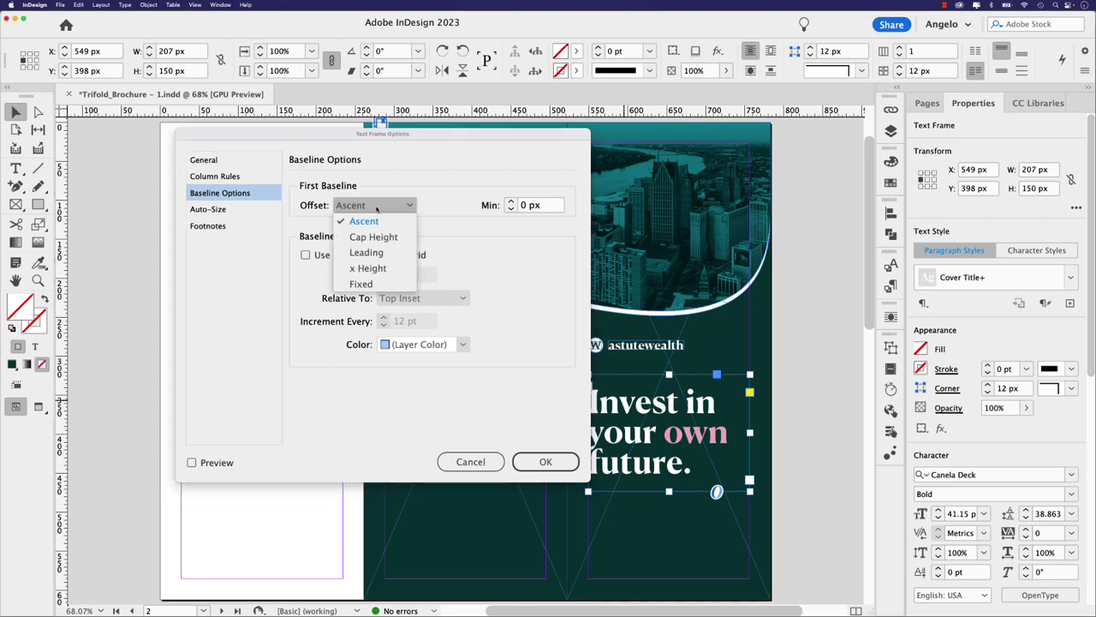
{"action": "left_click", "coordinate": [378, 238]}
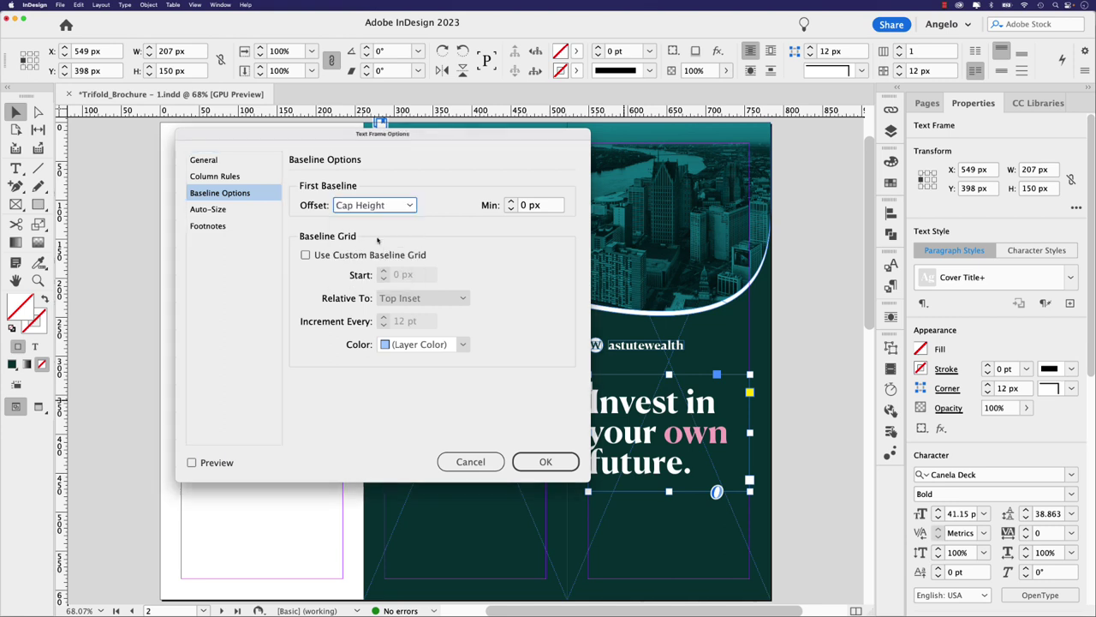
{"action": "left_click", "coordinate": [192, 463]}
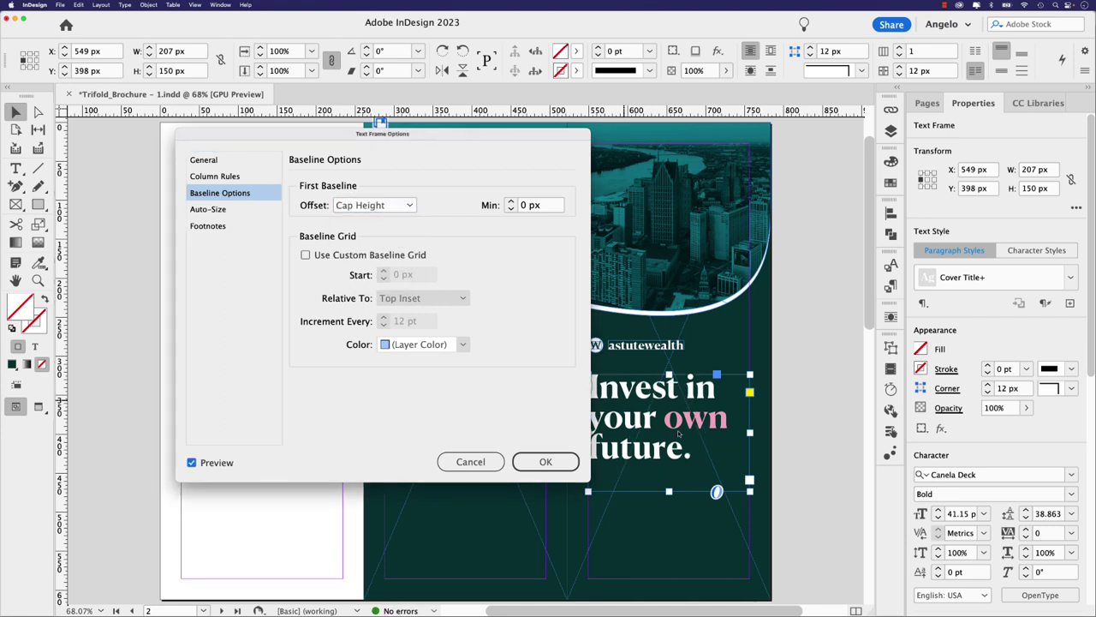
{"action": "left_click_drag", "start_coordinate": [437, 134], "coordinate": [367, 130]}
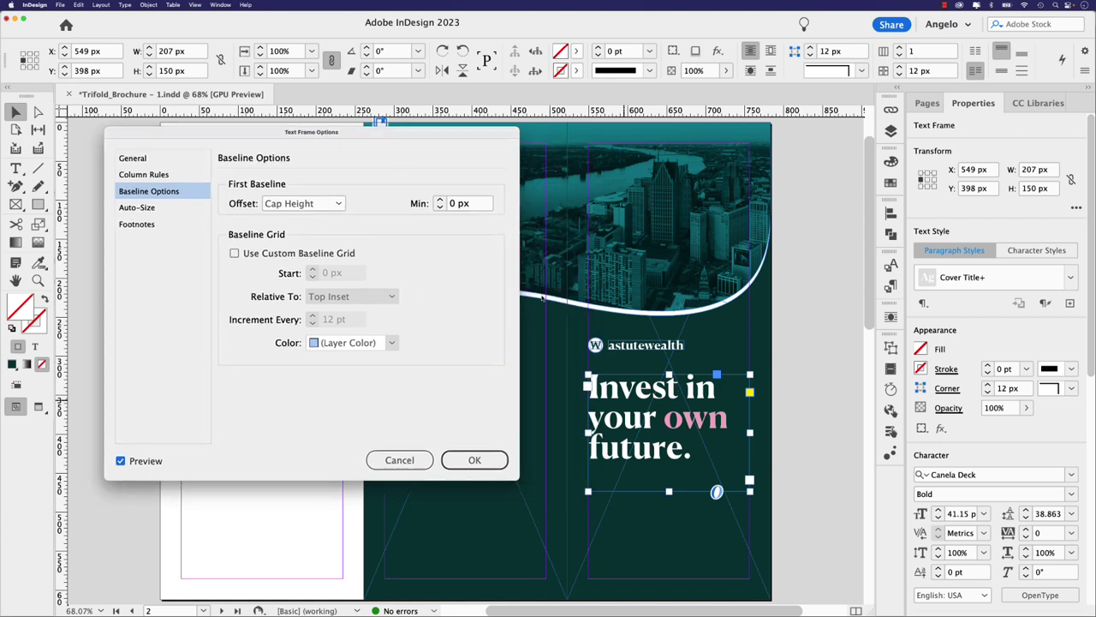
{"action": "left_click", "coordinate": [476, 463]}
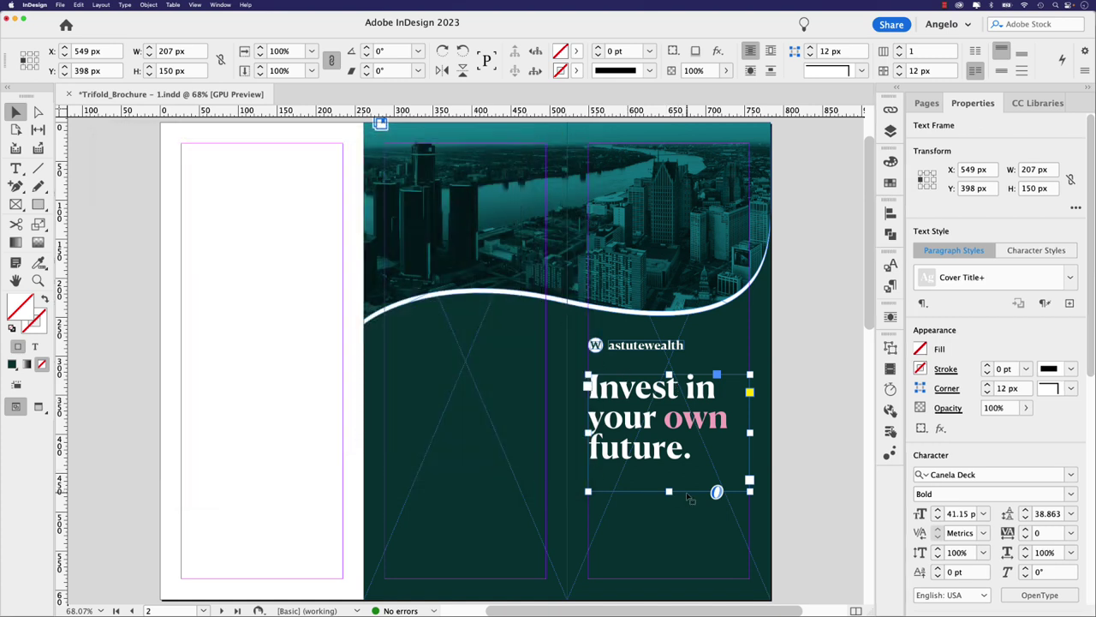
{"action": "double_click", "coordinate": [670, 490]}
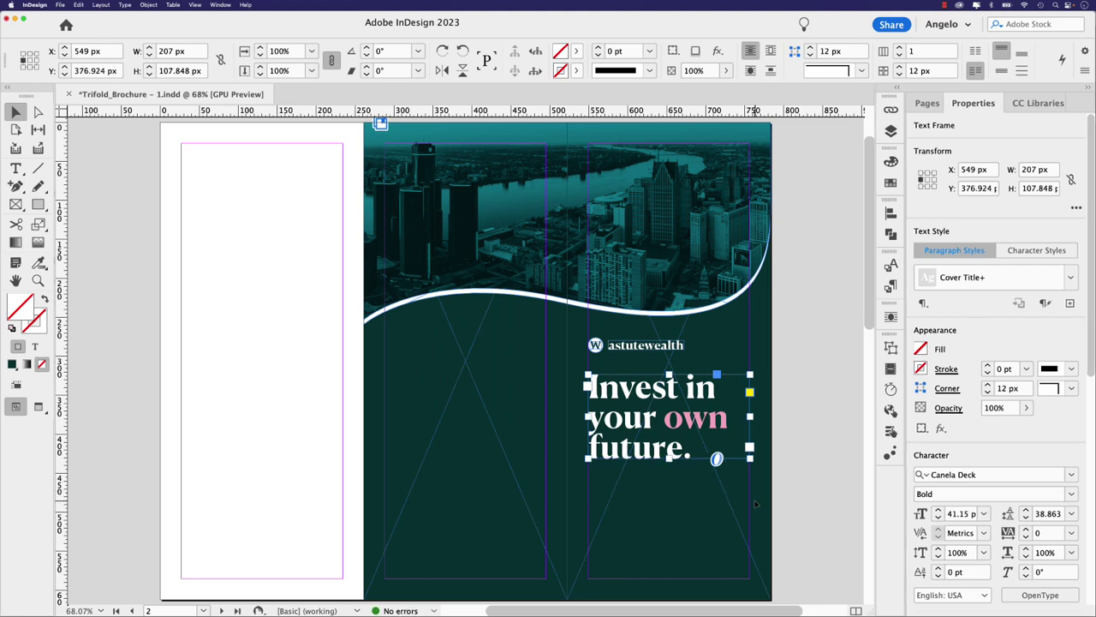
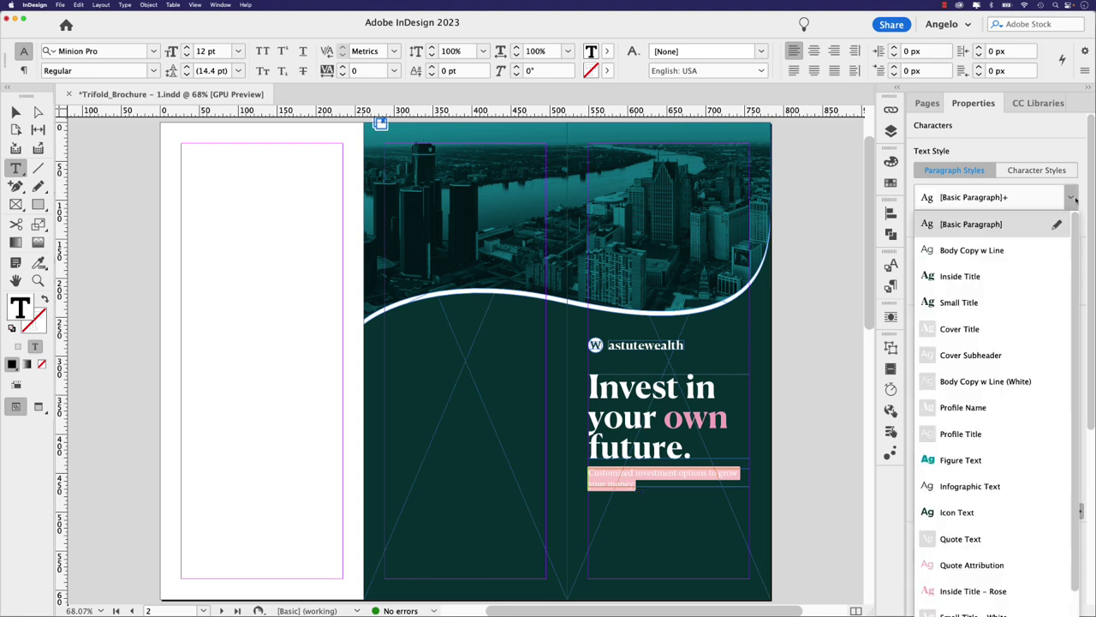
Step: Apply the Cover Subheader paragraph style to the "Customized investment options" line and fit its frame to the text
{"action": "left_click", "coordinate": [1006, 356]}
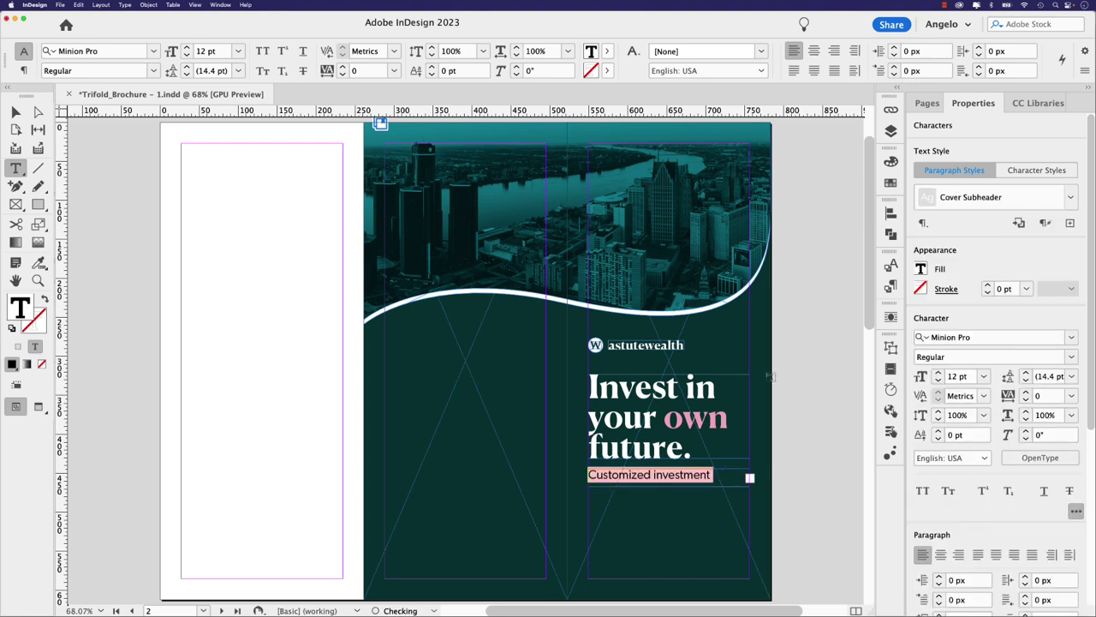
{"action": "key", "text": "Escape"}
{"action": "key", "text": "super+alt+c"}
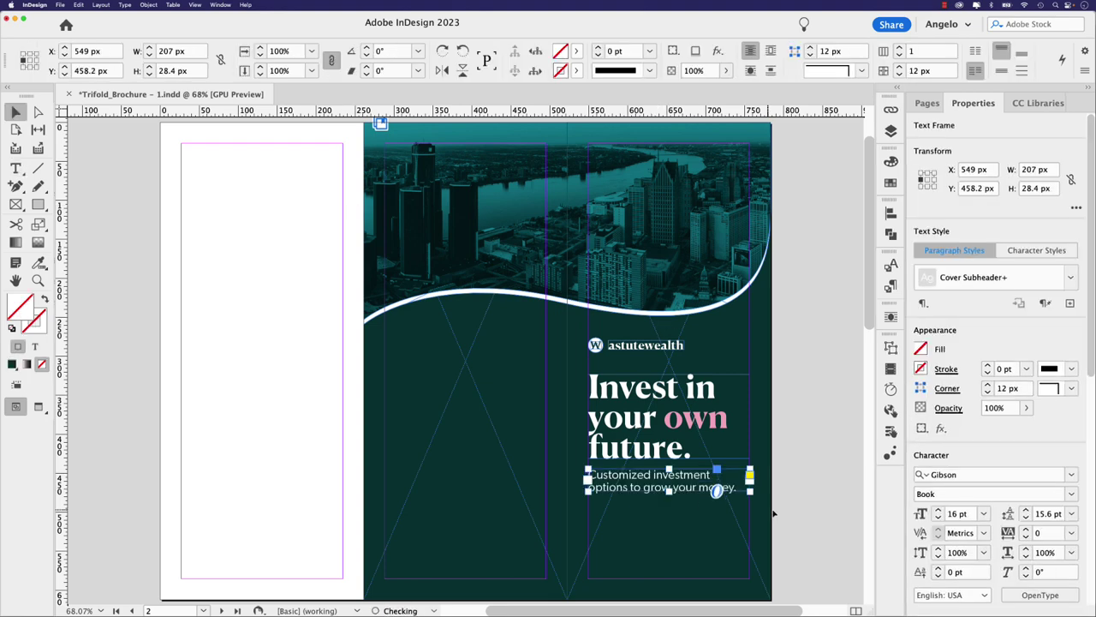
Step: Move the subheader frame down about 9 px to widen the gap below the cover title
{"action": "left_click", "coordinate": [800, 511]}
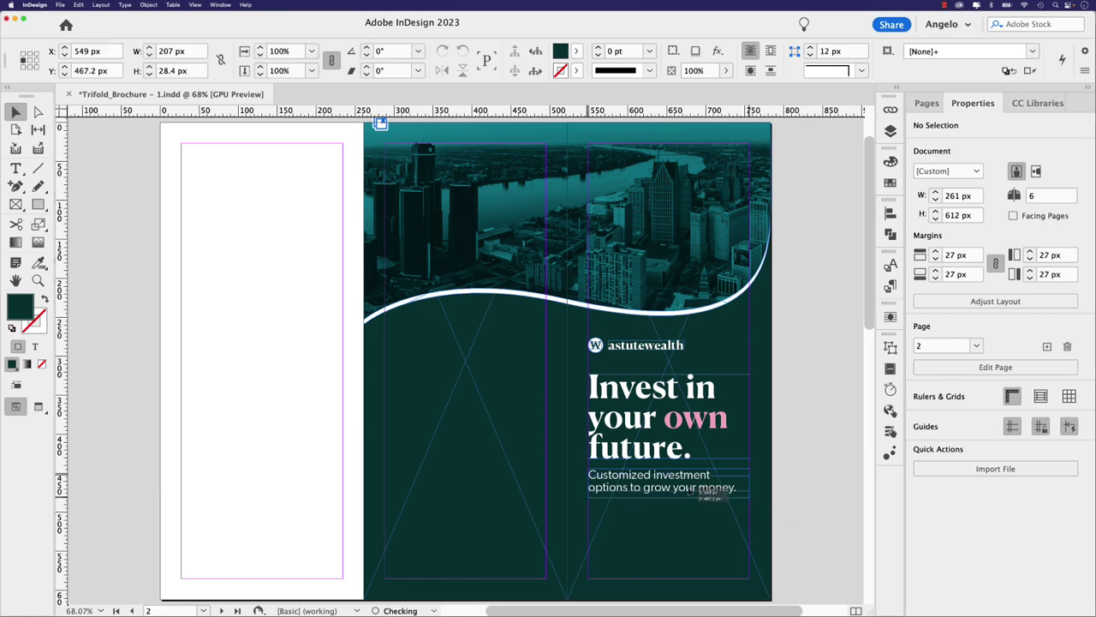
{"action": "left_click_drag", "start_coordinate": [728, 488], "coordinate": [731, 496]}
{"action": "left_click", "coordinate": [797, 489]}
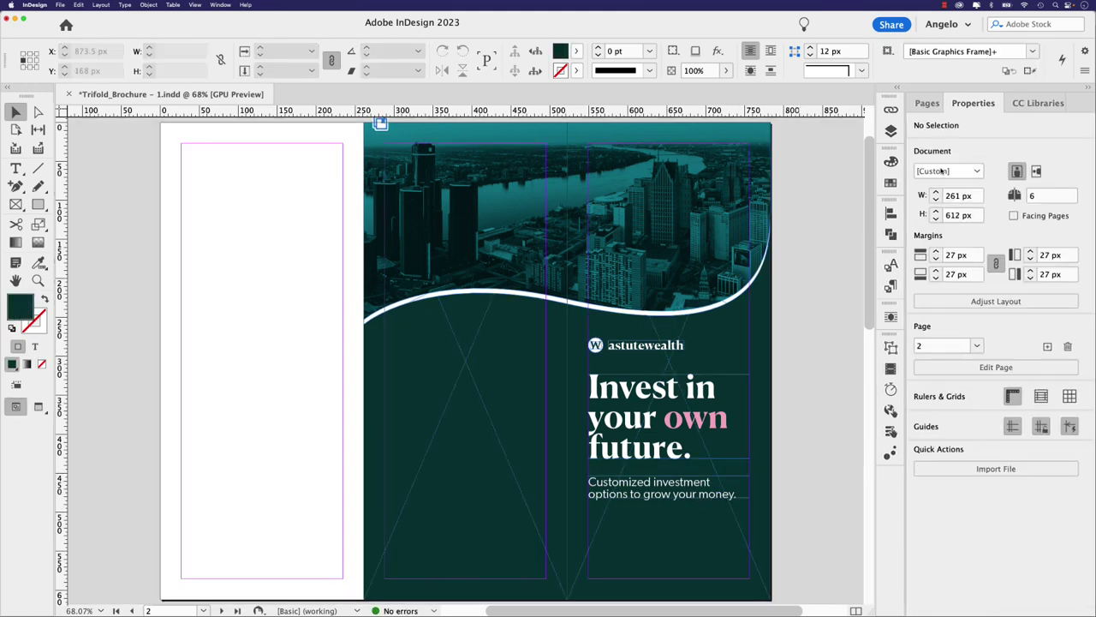
Step: Place the Abstract Shape graphic from the Trifold Brochure library group, about 110 px square, over the upper-right part of the cover title
{"action": "left_click", "coordinate": [1032, 102]}
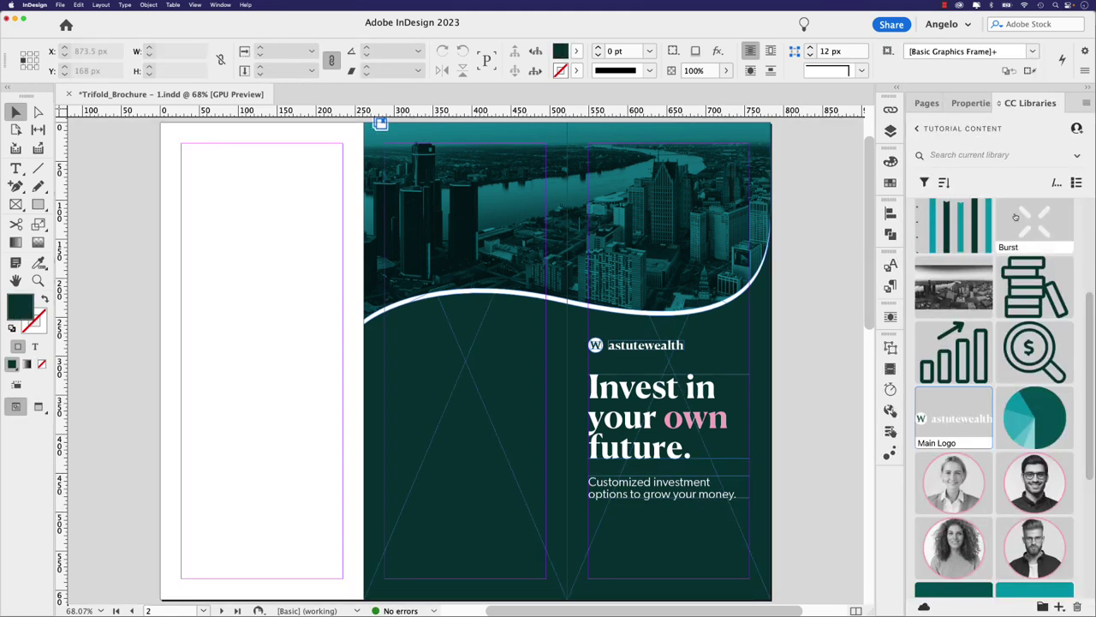
{"action": "scroll", "coordinate": [1090, 346], "scroll_direction": "up", "scroll_amount": 5}
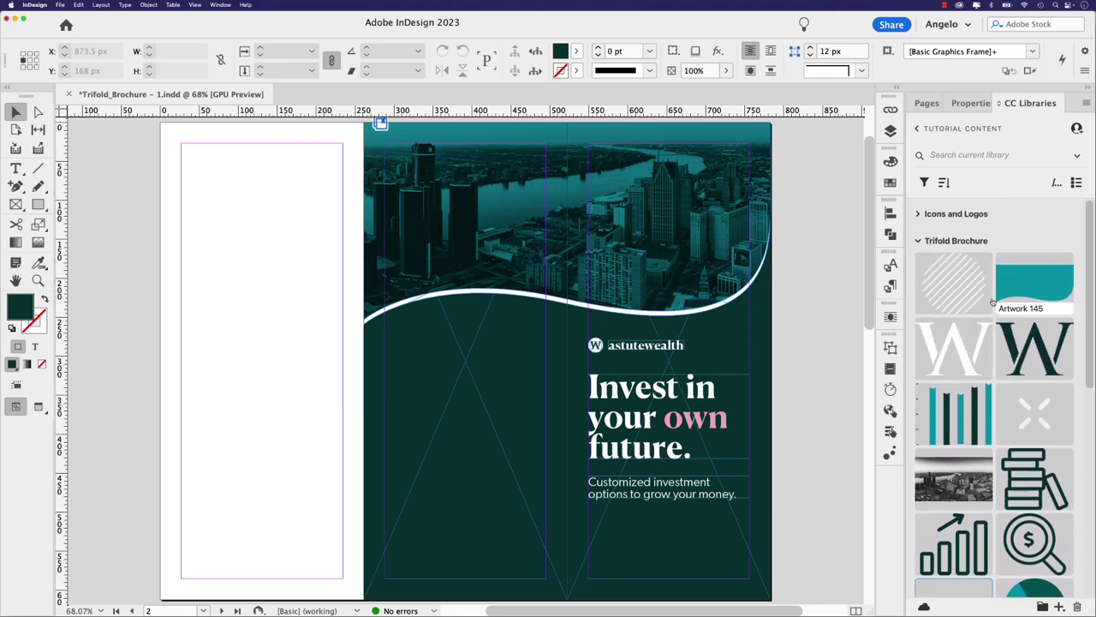
{"action": "left_click_drag", "start_coordinate": [954, 283], "coordinate": [820, 334]}
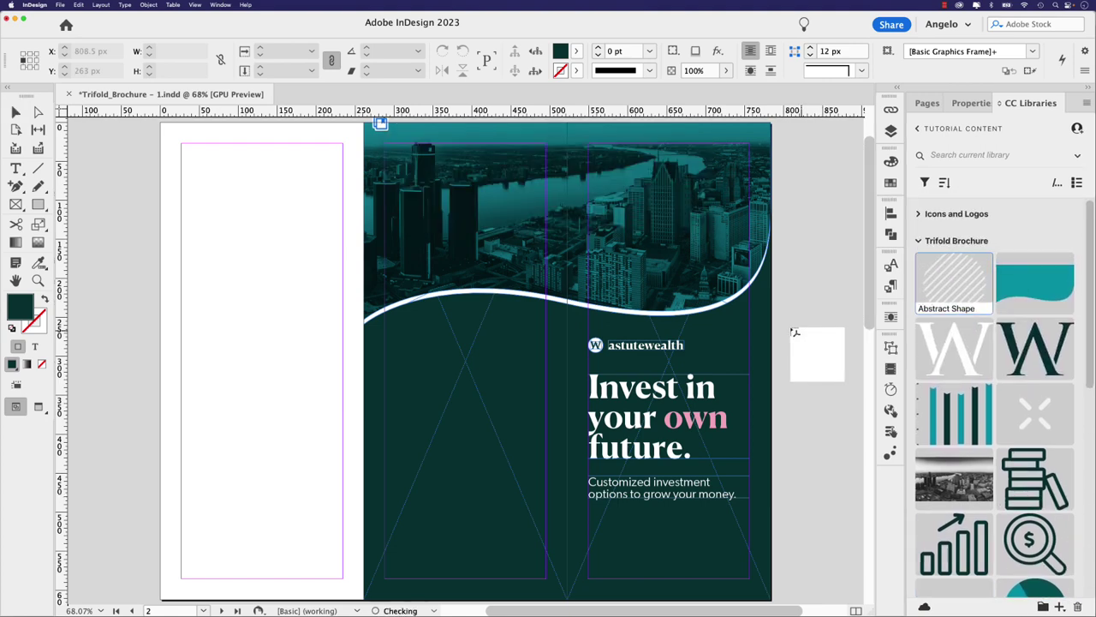
{"action": "left_click", "coordinate": [787, 327]}
{"action": "key", "text": "cmd+z"}
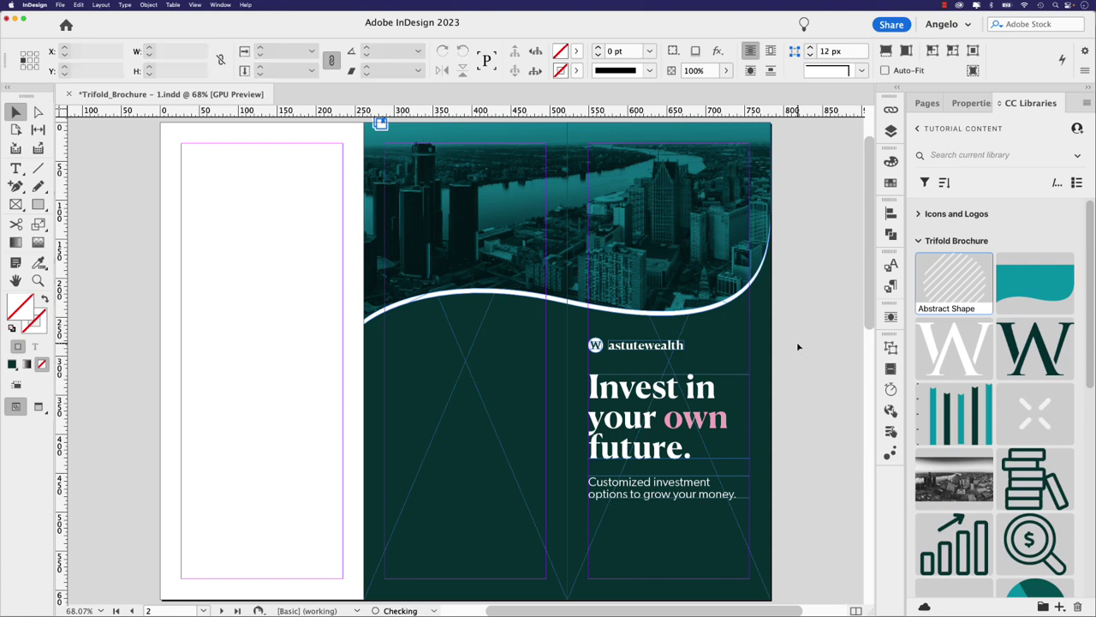
{"action": "left_click_drag", "start_coordinate": [716, 324], "coordinate": [753, 394]}
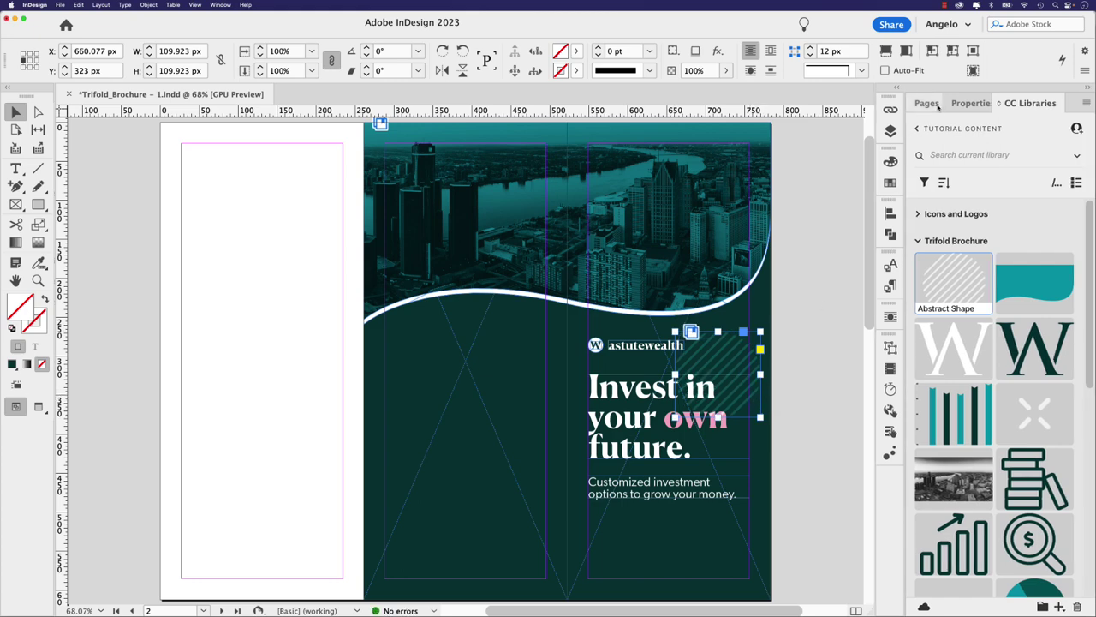
Step: Reduce the abstract shape's opacity to about 25% and check the cover without guides and frame edges
{"action": "left_click", "coordinate": [972, 103]}
{"action": "left_click", "coordinate": [1027, 311]}
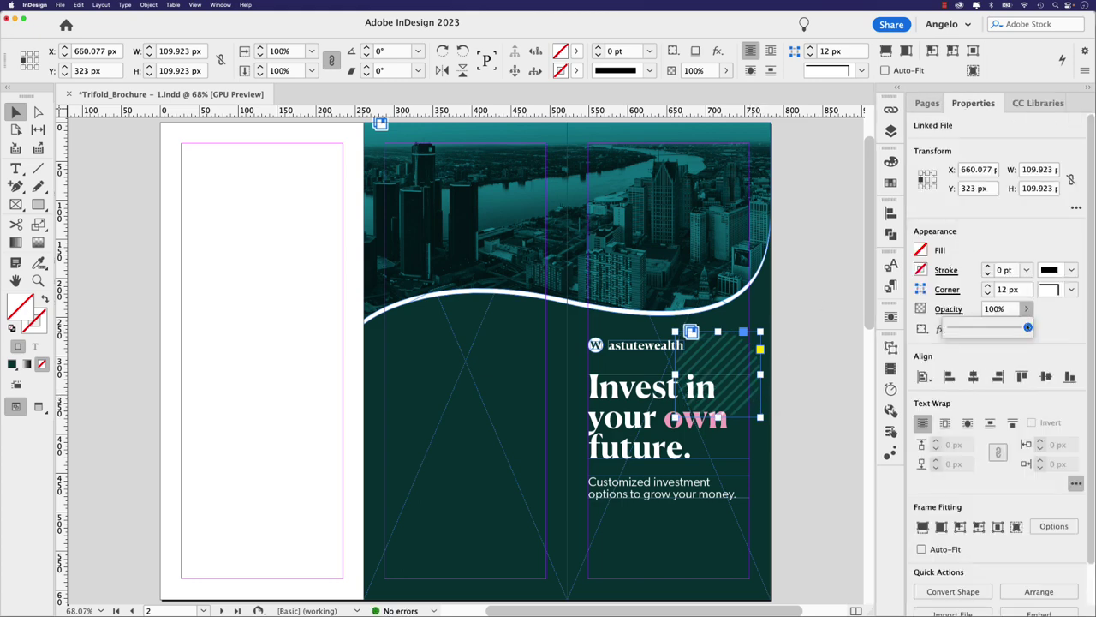
{"action": "left_click_drag", "start_coordinate": [1027, 329], "coordinate": [967, 328]}
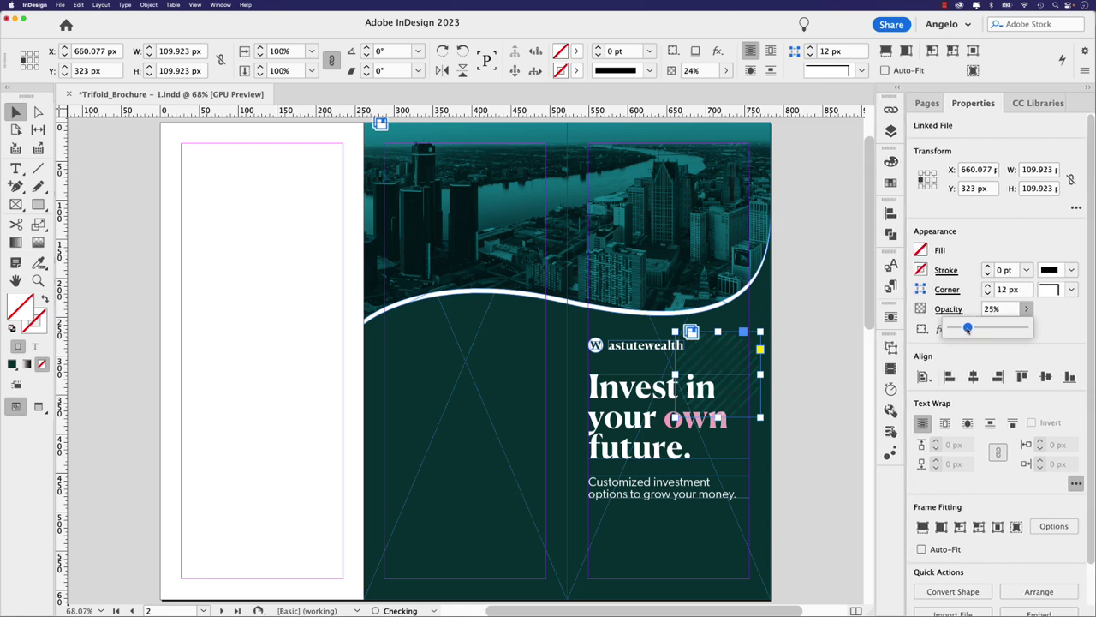
{"action": "left_click", "coordinate": [808, 336]}
{"action": "left_click", "coordinate": [808, 335]}
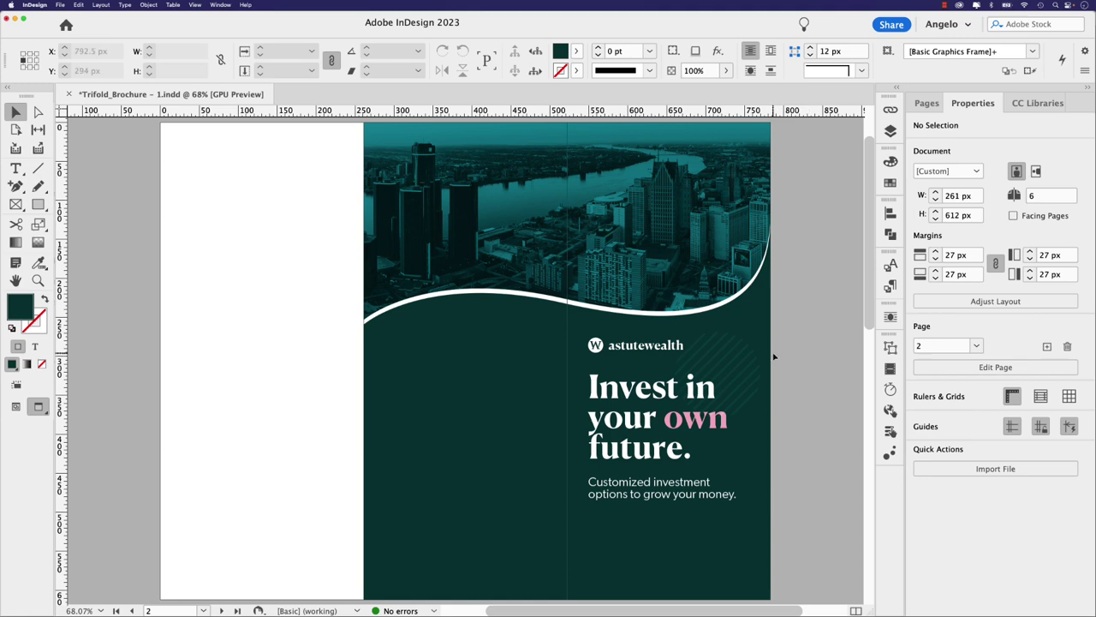
{"action": "key", "text": "w"}
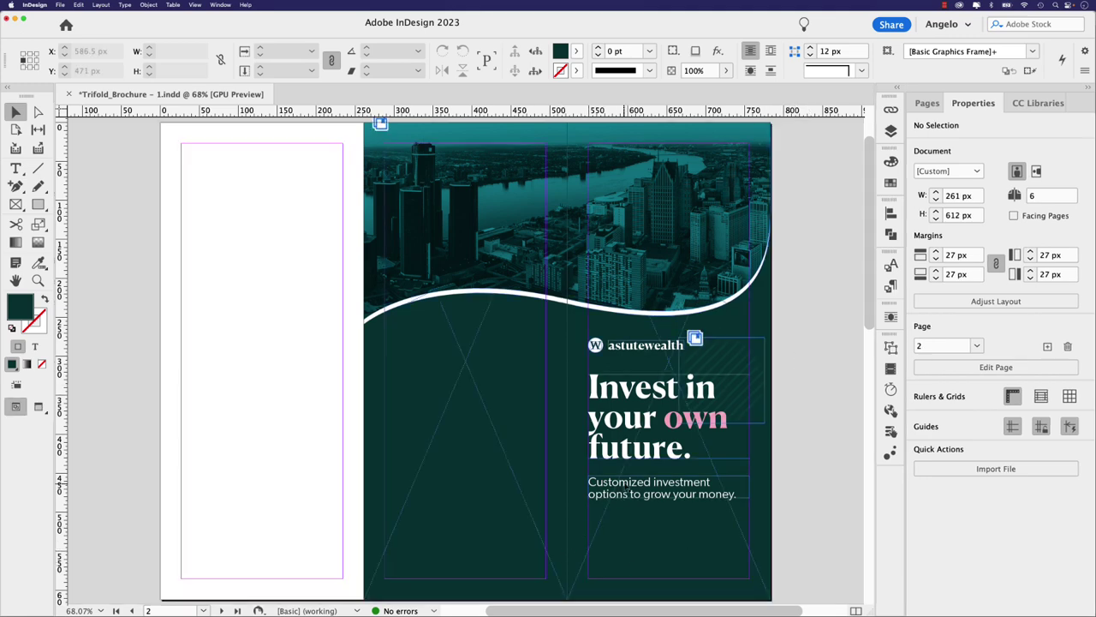
Step: Duplicate the subheader frame near the cover's bottom margin and replace its text with "astutewealth.com"
{"action": "left_click", "coordinate": [634, 489]}
{"action": "left_click_drag", "start_coordinate": [634, 488], "coordinate": [639, 558], "text": "alt"}
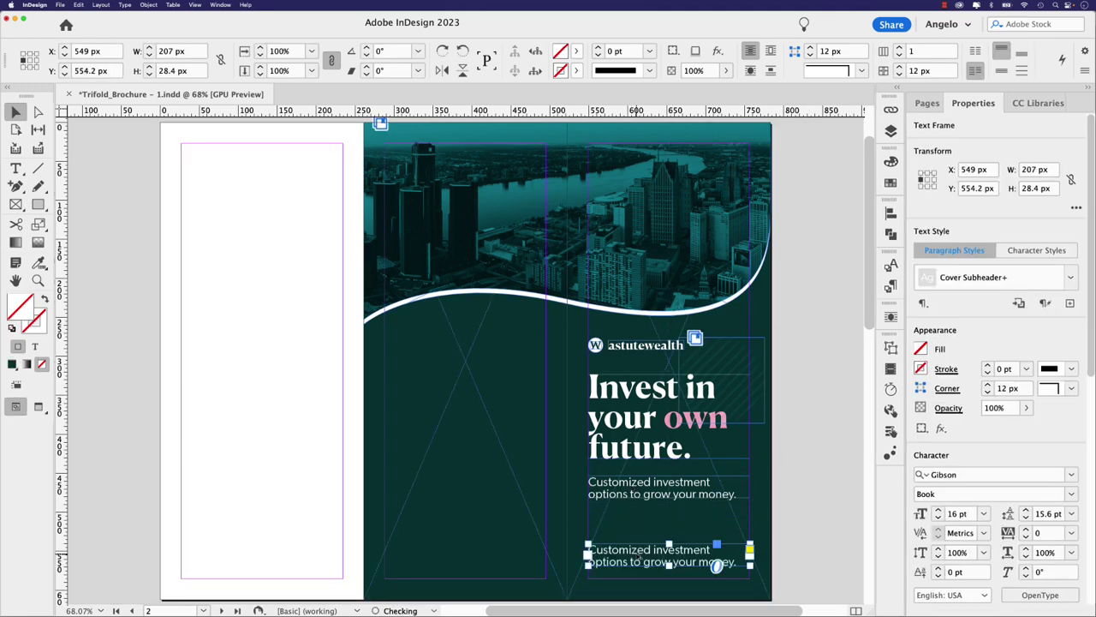
{"action": "double_click", "coordinate": [639, 557]}
{"action": "key", "text": "super+a"}
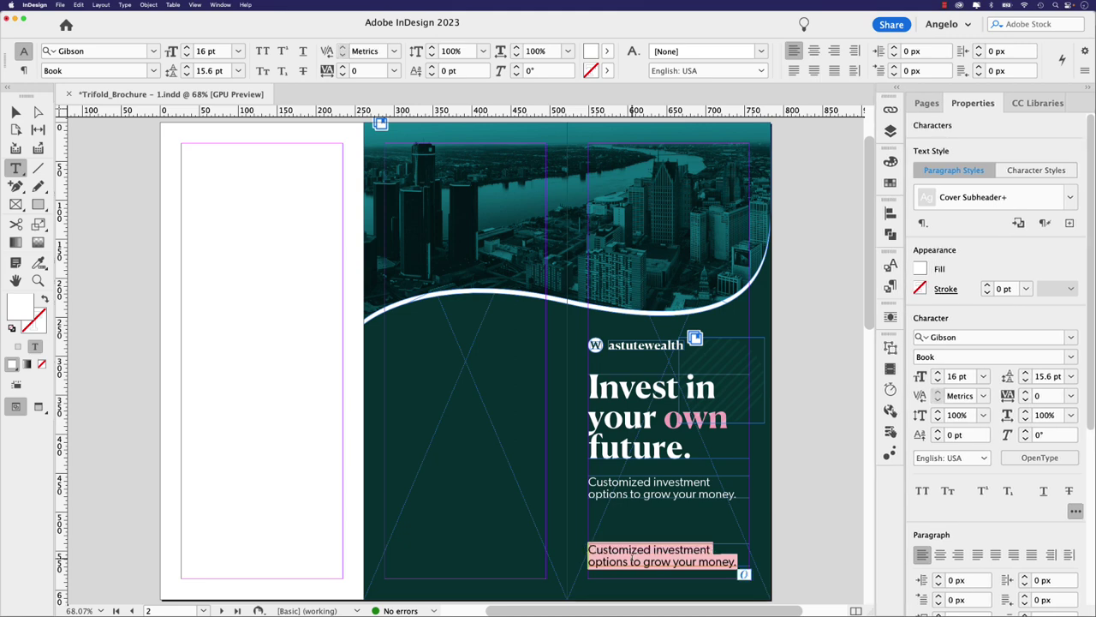
{"action": "type", "text": "astute"}
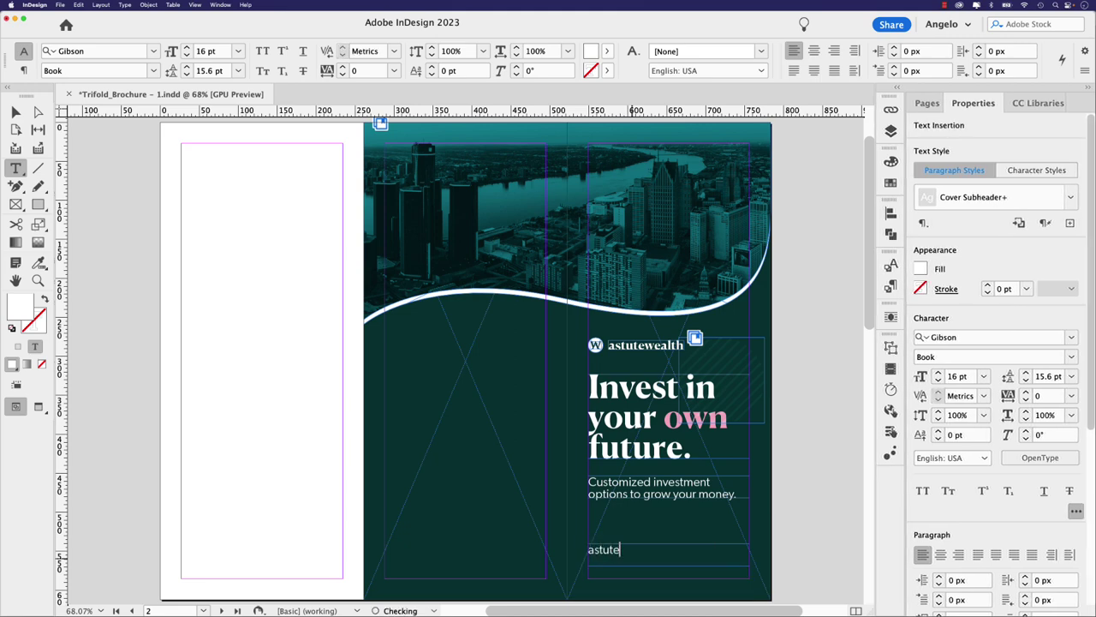
{"action": "type", "text": "wealth.com"}
Step: Set the astutewealth.com text size to 10 pt, and fit its frame to the text slightly lower on the cover
{"action": "key", "text": "super+a"}
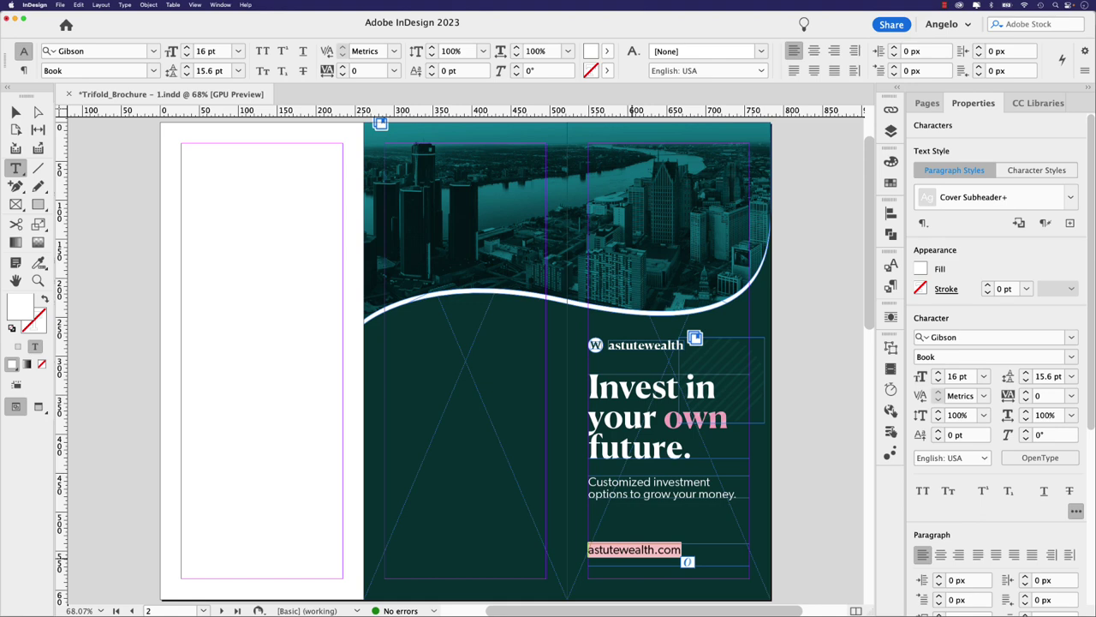
{"action": "key", "text": "super+shift+comma"}
{"action": "key", "text": "super+shift+comma"}
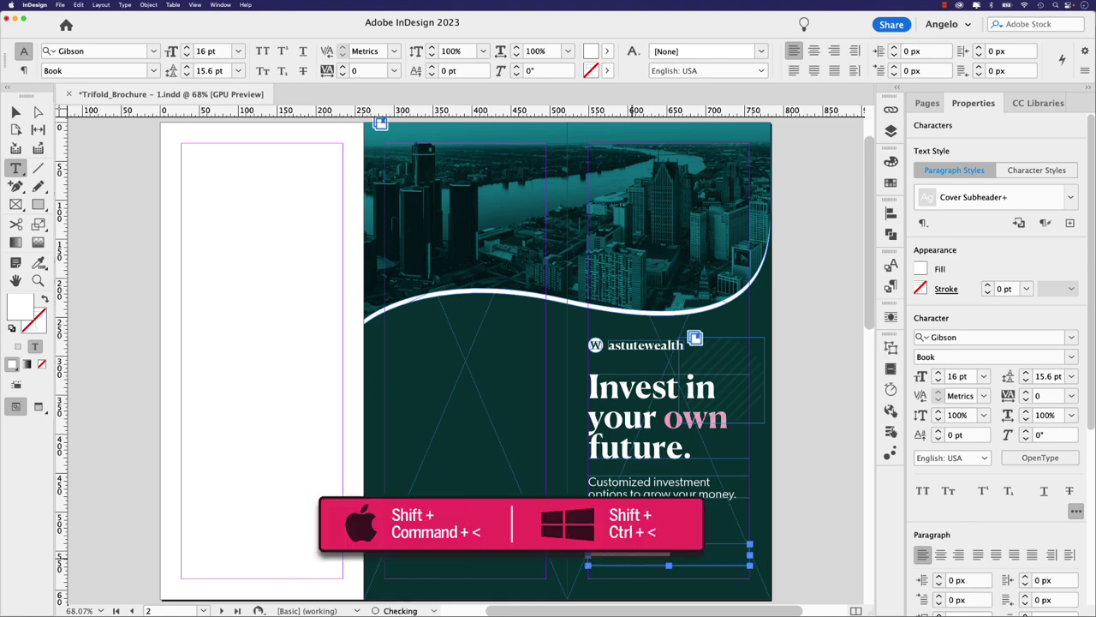
{"action": "key", "text": "super+shift+comma"}
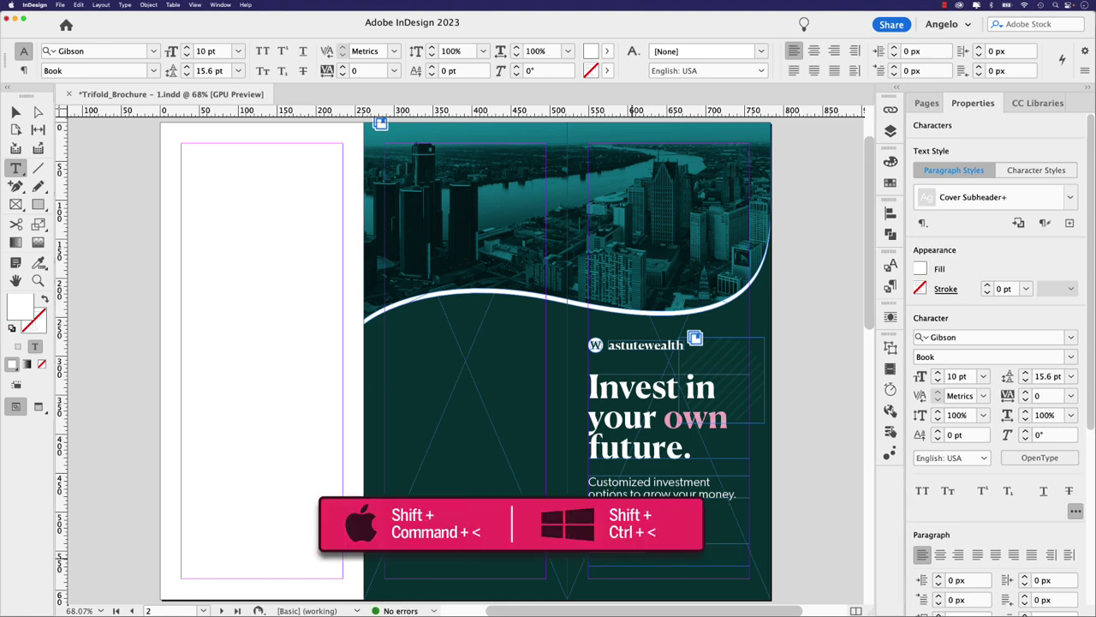
{"action": "key", "text": "Escape"}
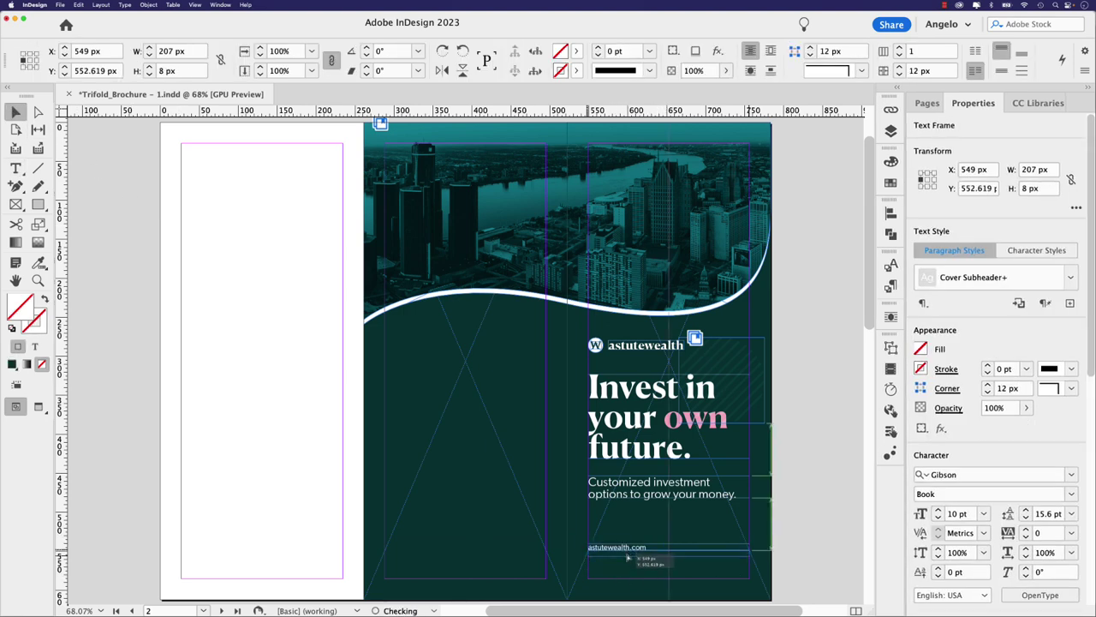
{"action": "double_click", "coordinate": [668, 565]}
{"action": "left_click", "coordinate": [816, 563]}
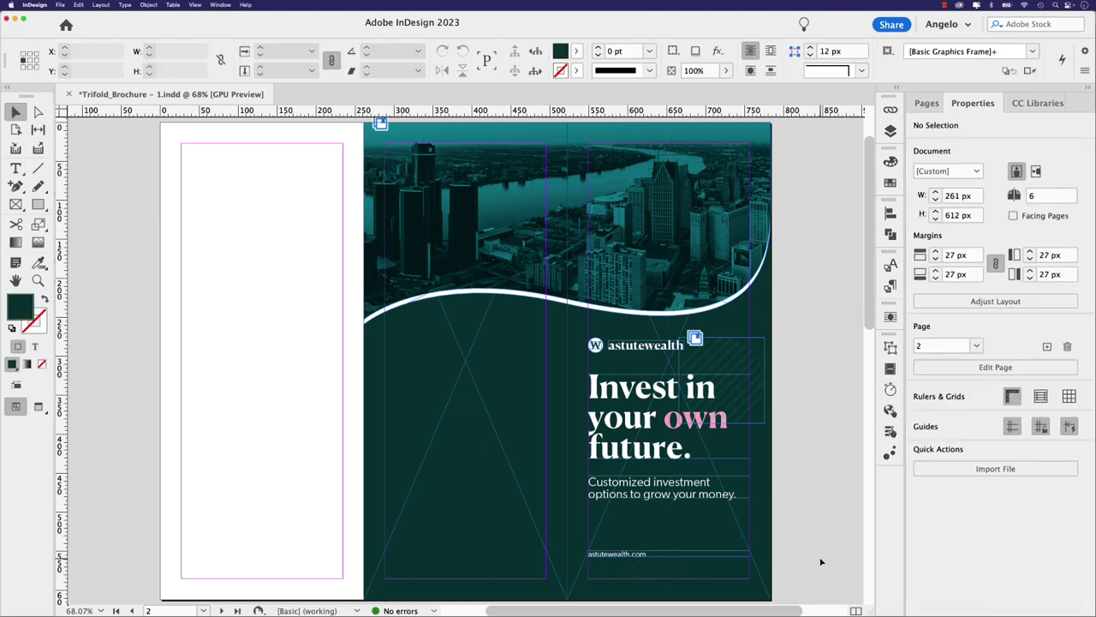
{"action": "key", "text": "w"}
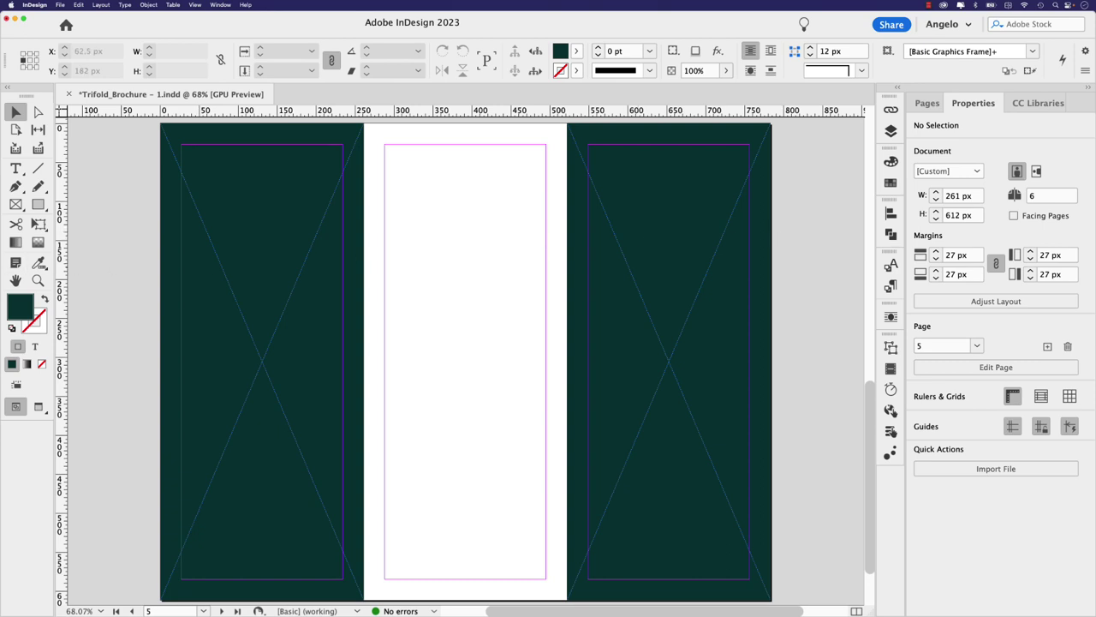
Step: Copy the "A brief history of AstuteWealth" heading and paragraph from the Google Doc into the first dark panel, its frame spanning the side margins below the top margin
{"action": "key", "text": "super+Tab"}
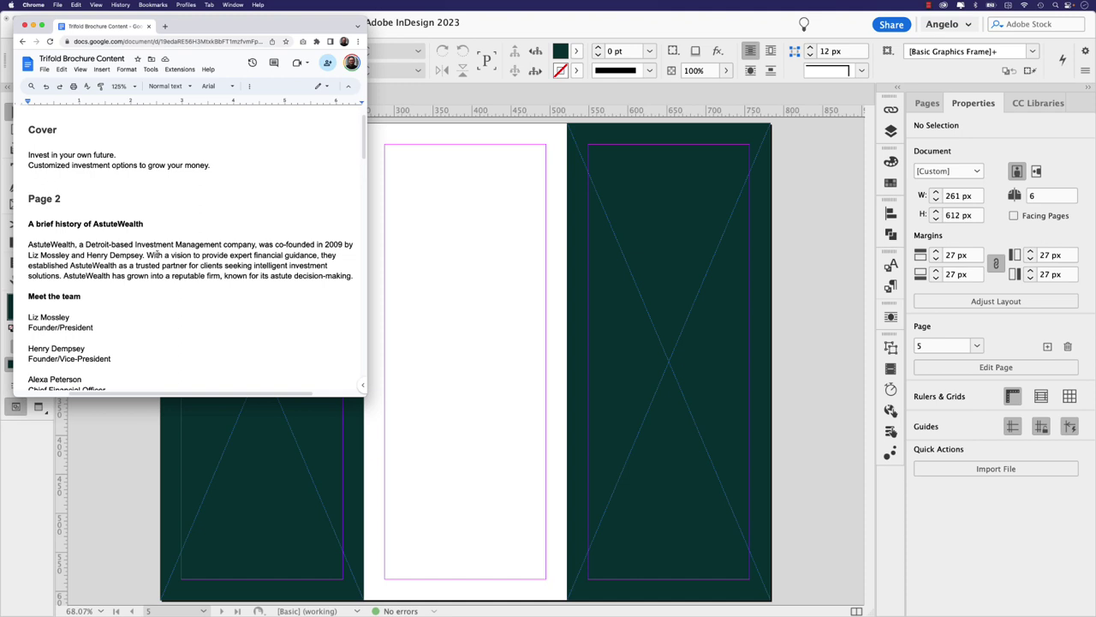
{"action": "left_click_drag", "start_coordinate": [352, 275], "coordinate": [36, 227]}
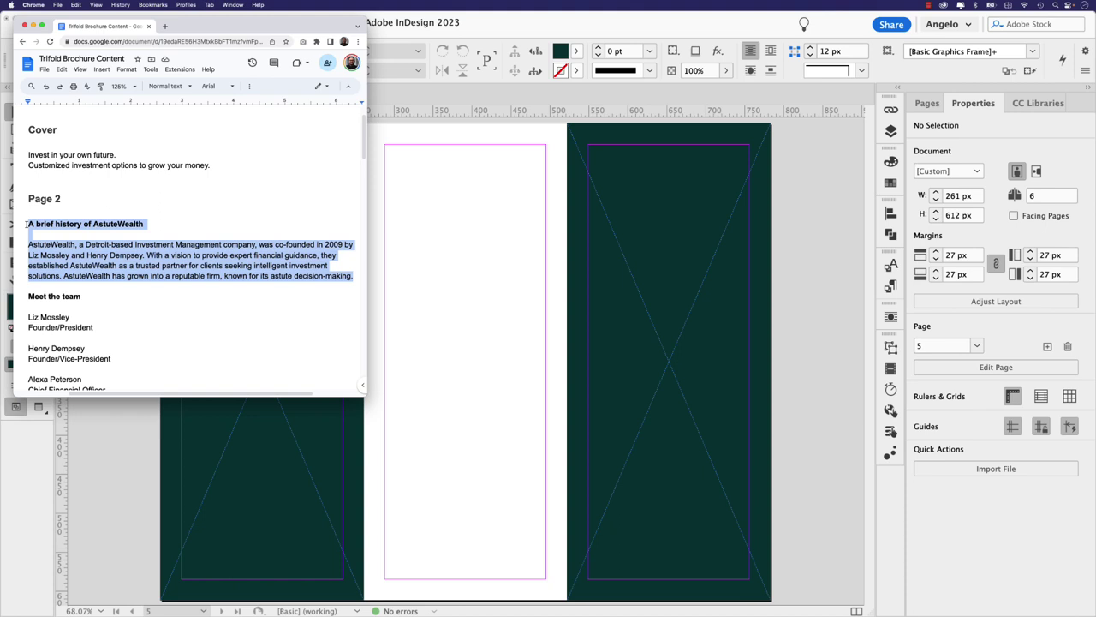
{"action": "left_click", "coordinate": [399, 259]}
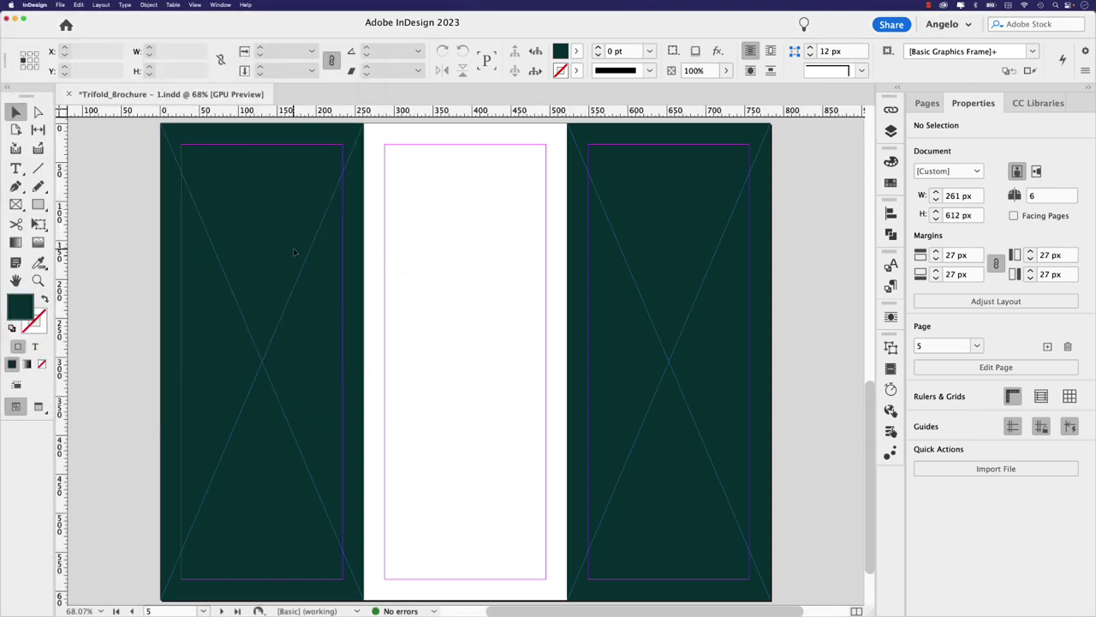
{"action": "key", "text": "super+v"}
{"action": "left_click_drag", "start_coordinate": [468, 306], "coordinate": [241, 167]}
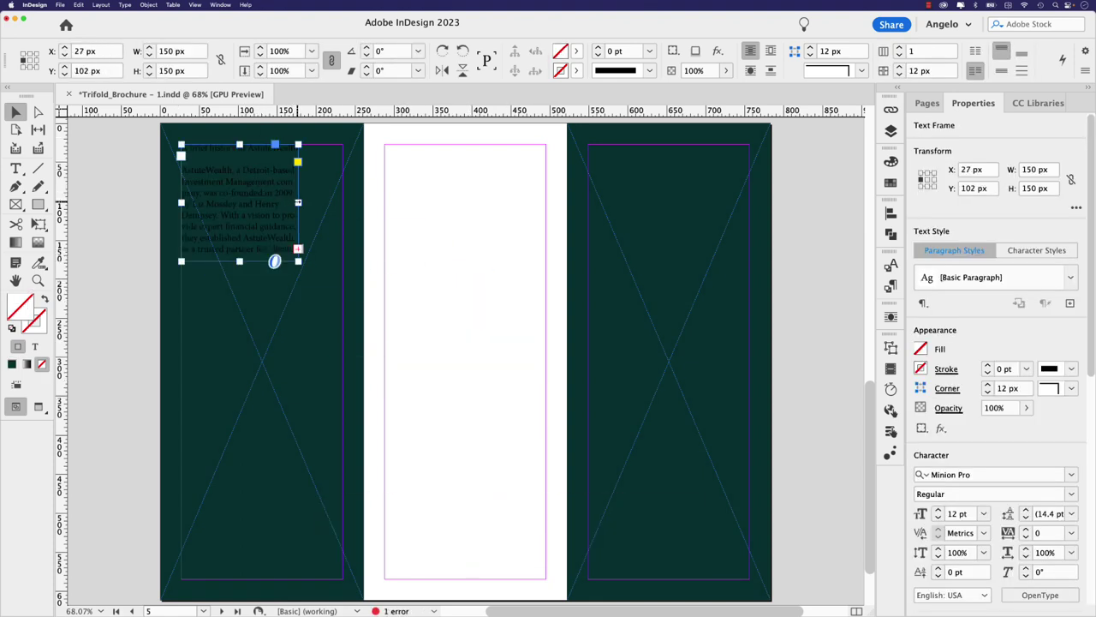
{"action": "left_click_drag", "start_coordinate": [298, 202], "coordinate": [342, 202]}
Step: Apply the Inside Title – Rose paragraph style to the "A brief history of AstuteWealth" heading
{"action": "double_click", "coordinate": [282, 204]}
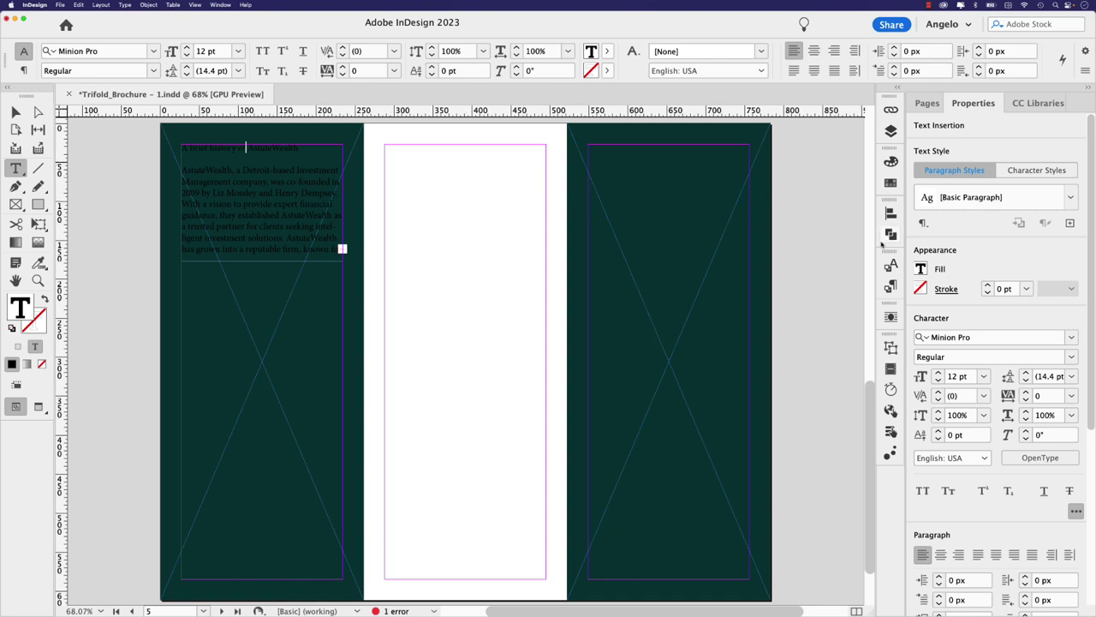
{"action": "left_click", "coordinate": [1069, 197]}
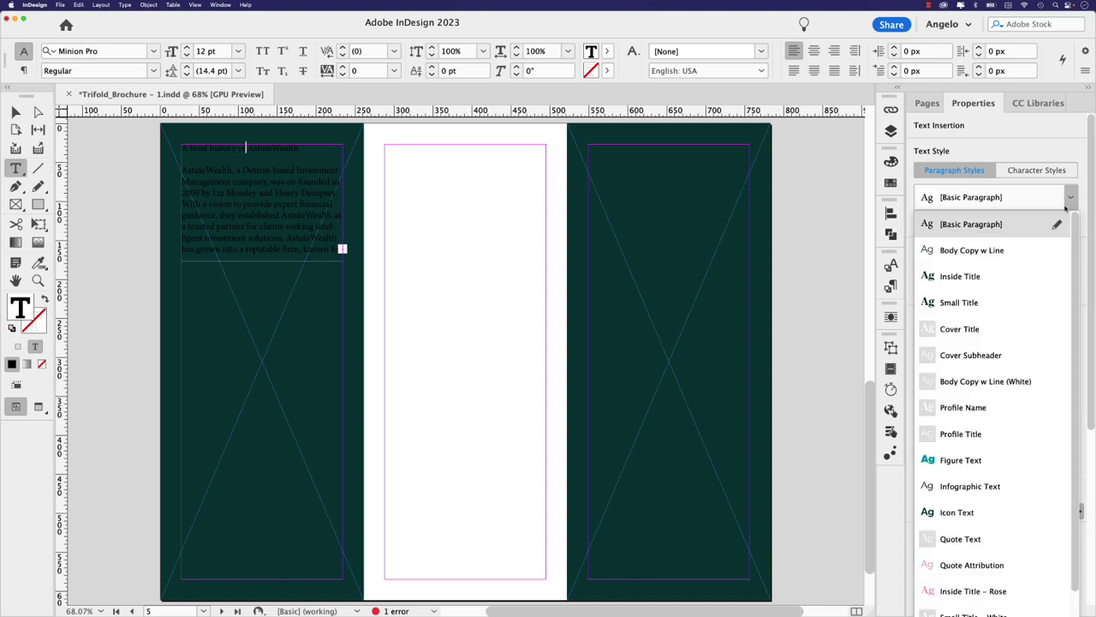
{"action": "scroll", "coordinate": [971, 337], "scroll_direction": "down", "scroll_amount": 1}
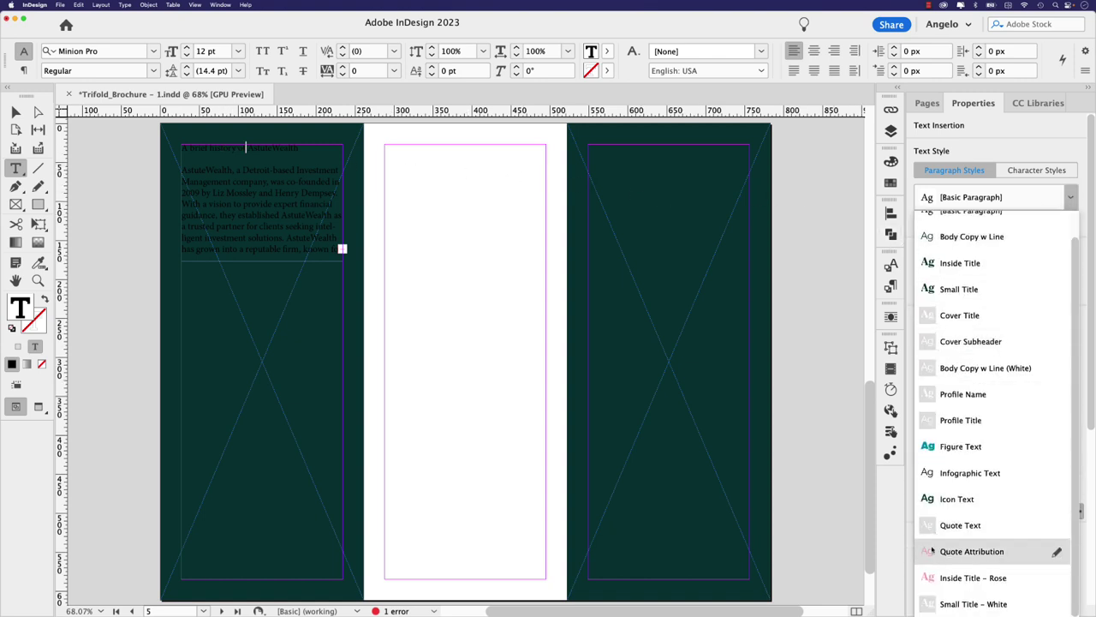
{"action": "left_click", "coordinate": [968, 579]}
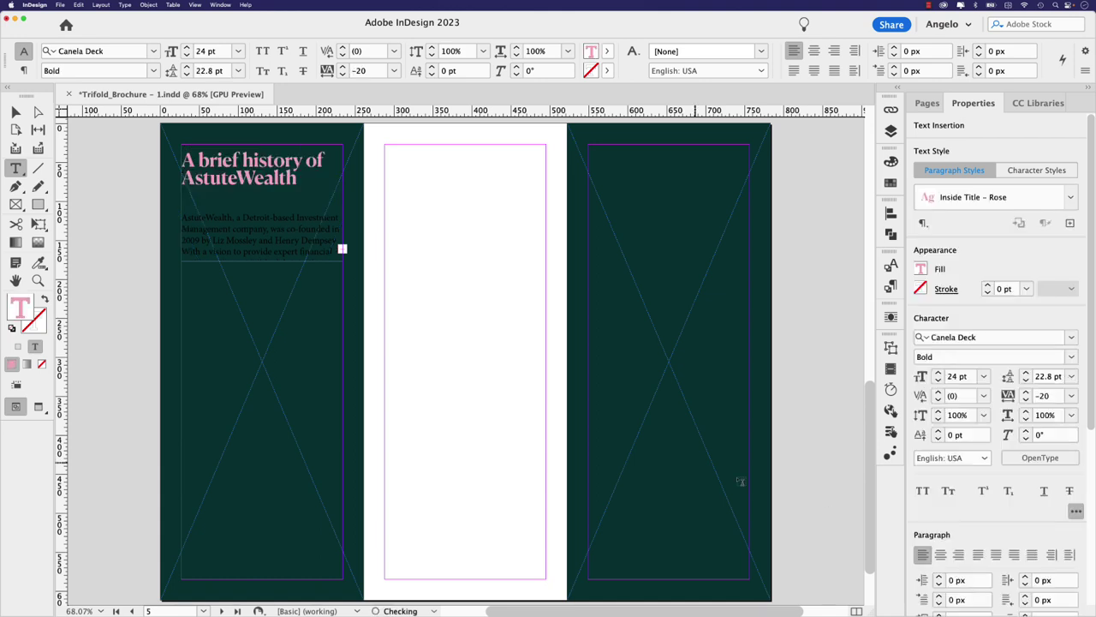
Step: Remove the blank line below the history heading and apply the Body Copy w Line (White) style to the paragraph
{"action": "left_click", "coordinate": [182, 218]}
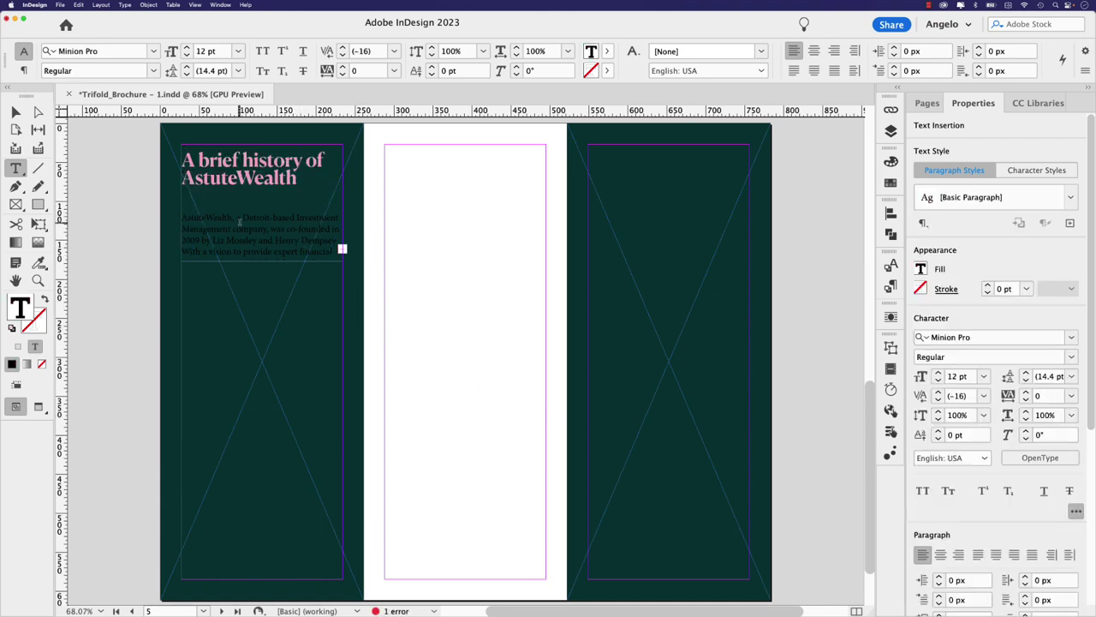
{"action": "key", "text": "BackSpace"}
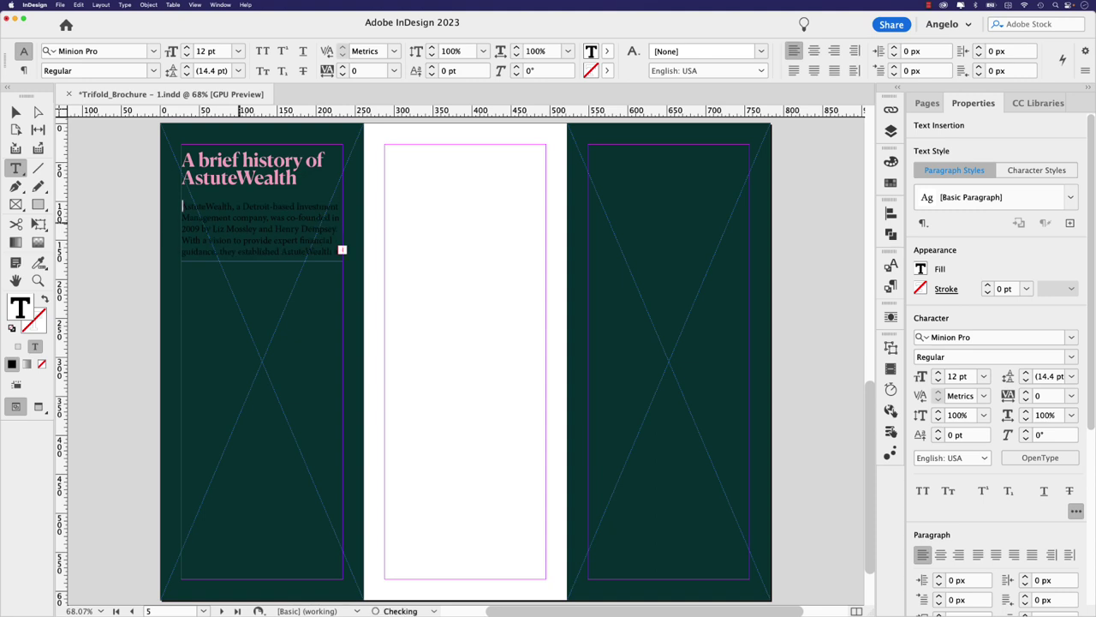
{"action": "left_click", "coordinate": [890, 286]}
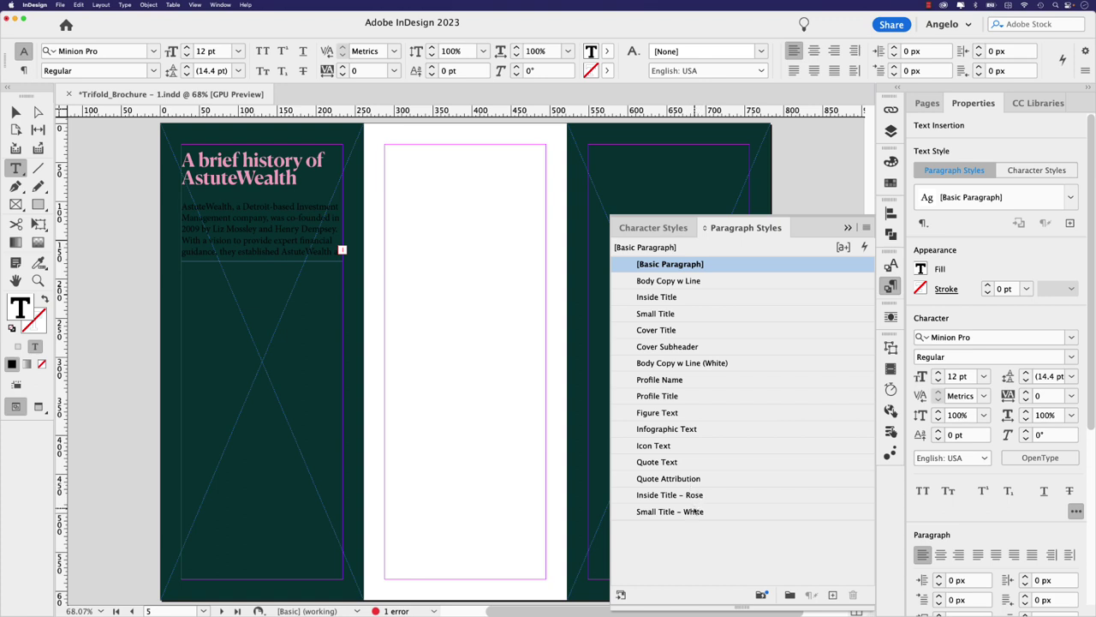
{"action": "left_click", "coordinate": [671, 363]}
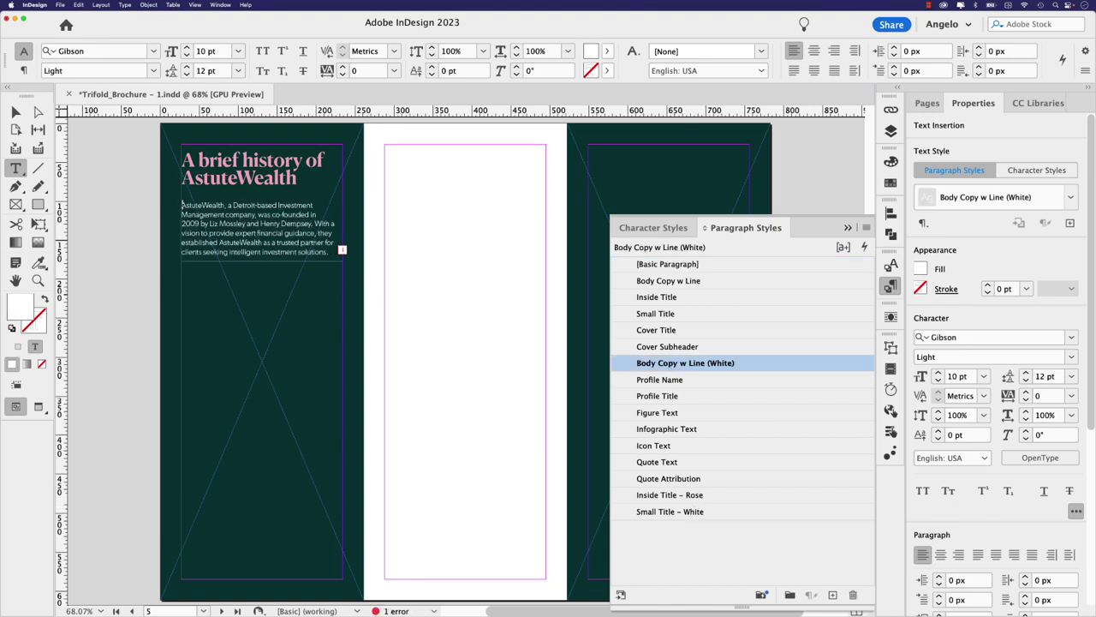
Step: Fit the history text frame's height to its content so the whole paragraph and its divider line fit
{"action": "left_click", "coordinate": [16, 112]}
{"action": "double_click", "coordinate": [263, 262]}
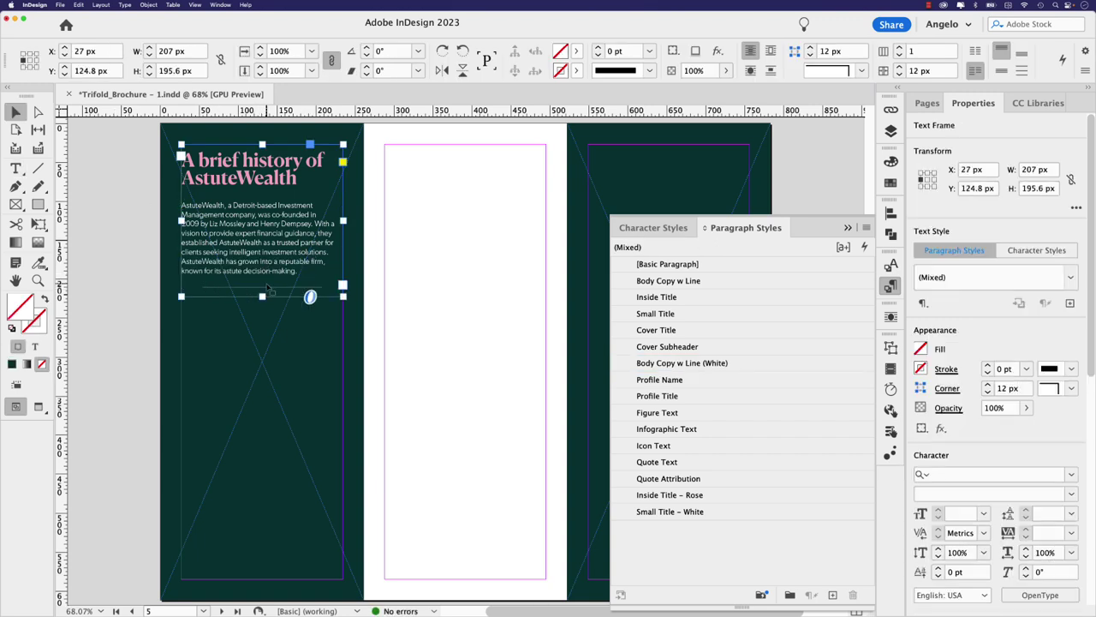
{"action": "left_click", "coordinate": [380, 298]}
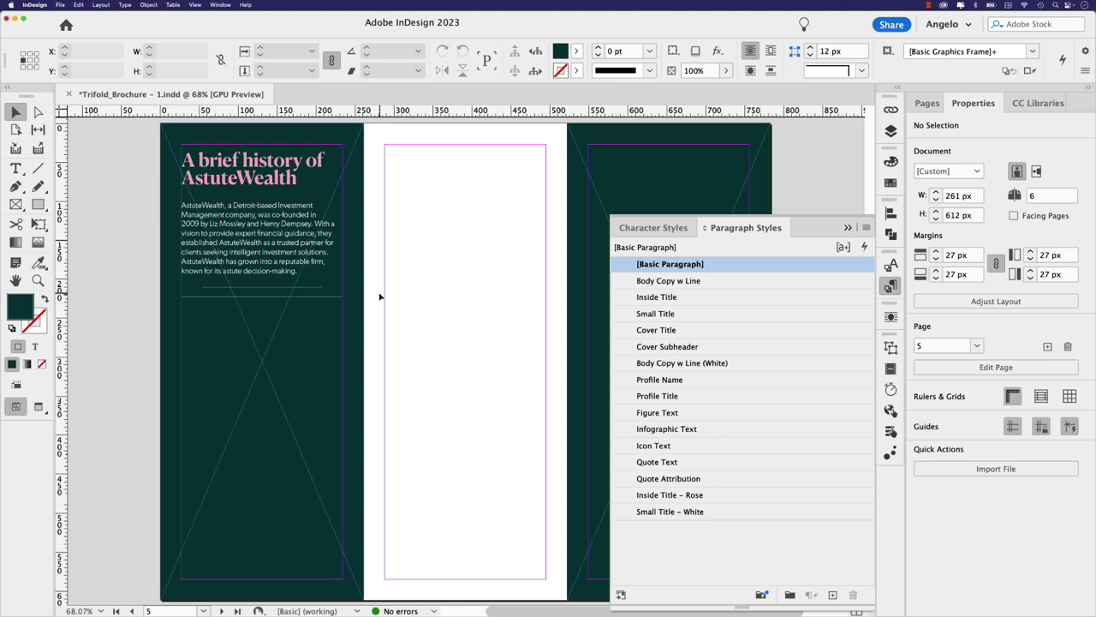
Step: Copy "Meet the team" from the Google Doc and place it in a text-fitted frame below the history text, aligned to the panel's left margin
{"action": "key", "text": "super+Tab"}
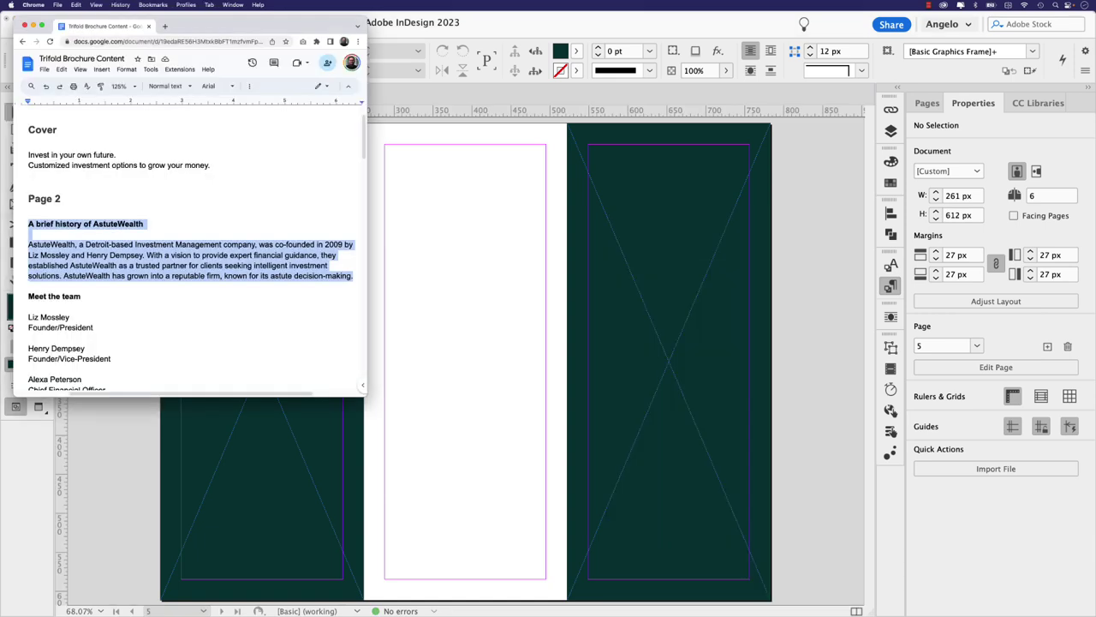
{"action": "left_click", "coordinate": [78, 295]}
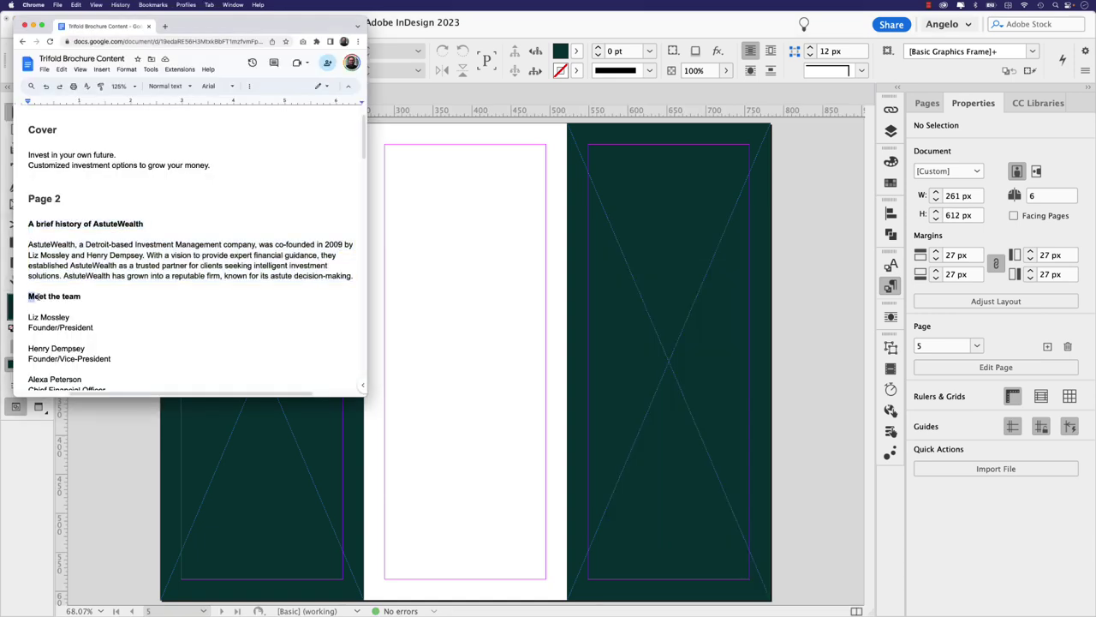
{"action": "left_click_drag", "start_coordinate": [31, 296], "coordinate": [79, 295]}
{"action": "key", "text": "super+c"}
{"action": "left_click", "coordinate": [431, 344]}
{"action": "key", "text": "super+v"}
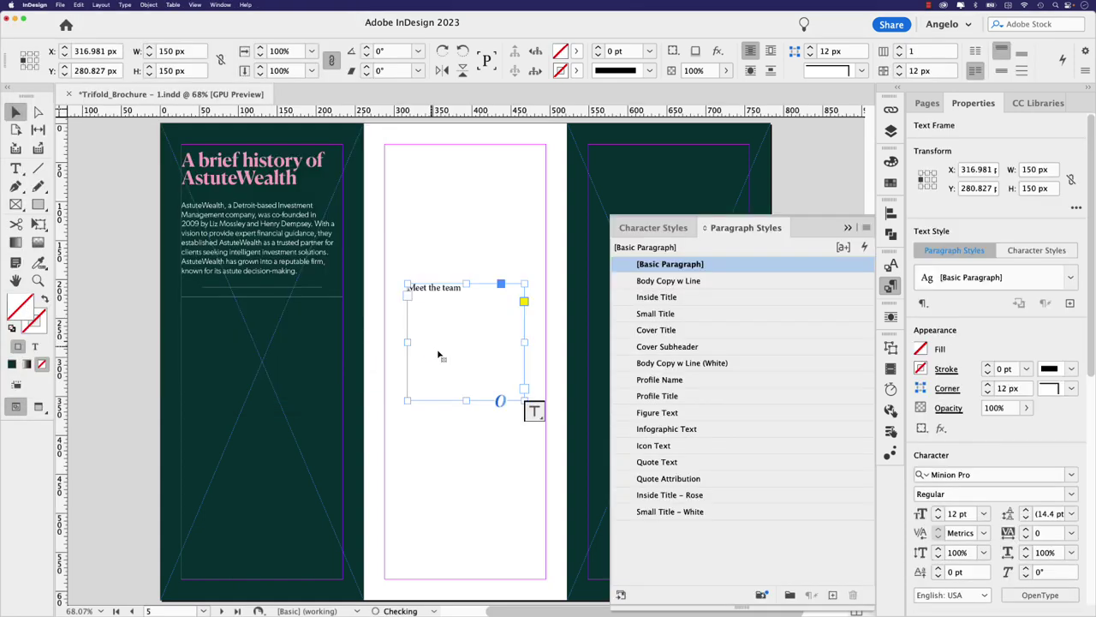
{"action": "key", "text": "alt+super+c"}
{"action": "left_click_drag", "start_coordinate": [451, 292], "coordinate": [228, 322]}
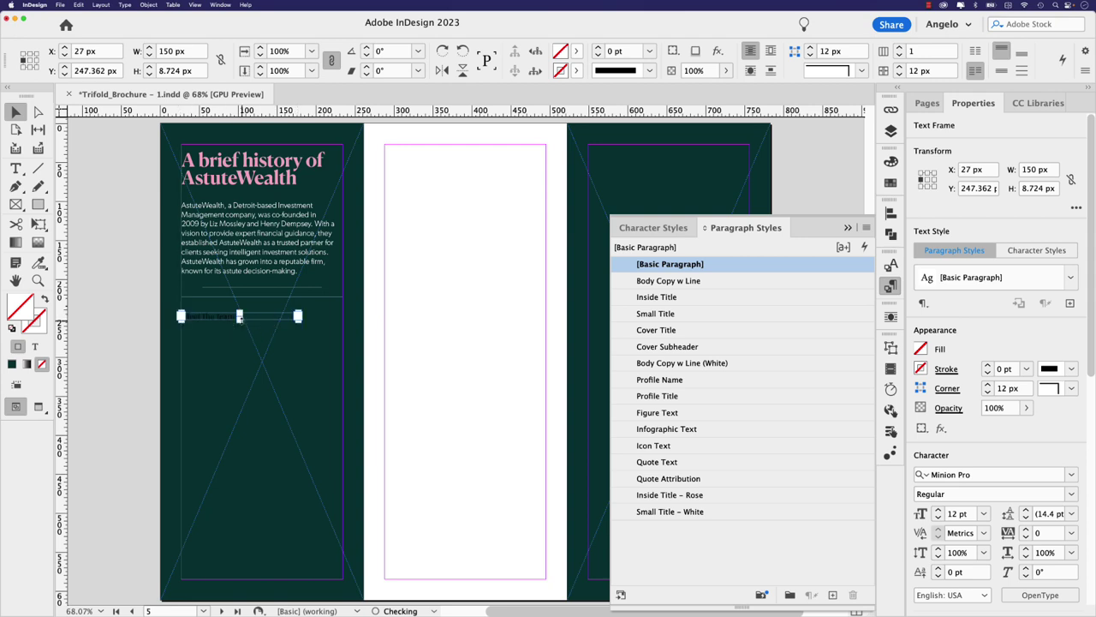
Step: Apply the Small Title – White style to "Meet the team" and widen its frame to the right margin, 207 px wide
{"action": "triple_click", "coordinate": [268, 331]}
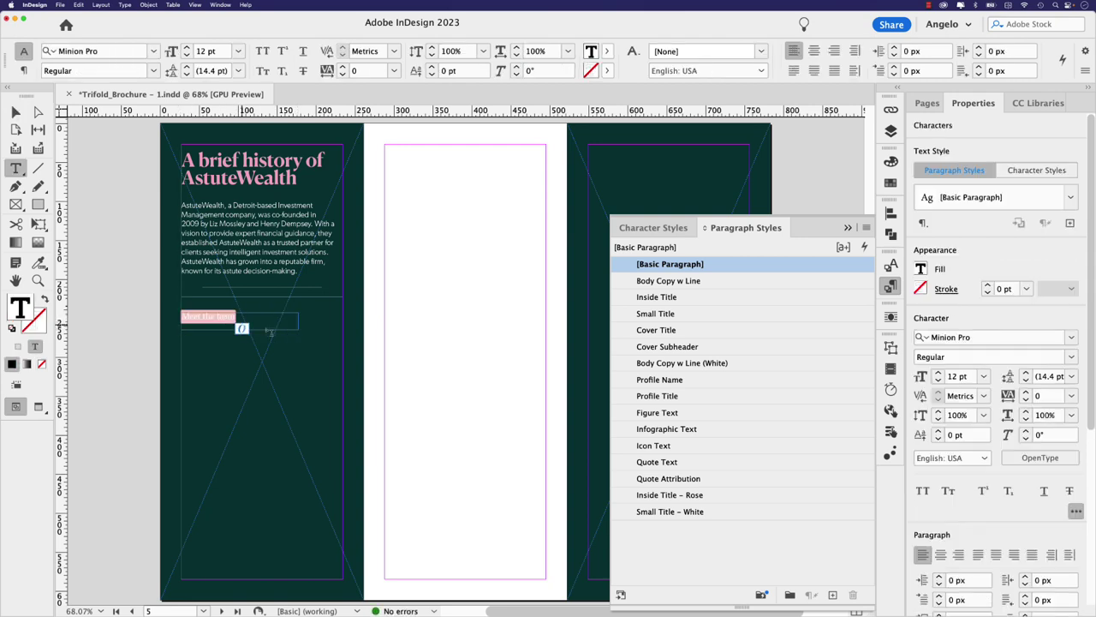
{"action": "left_click", "coordinate": [683, 518]}
{"action": "key", "text": "Escape"}
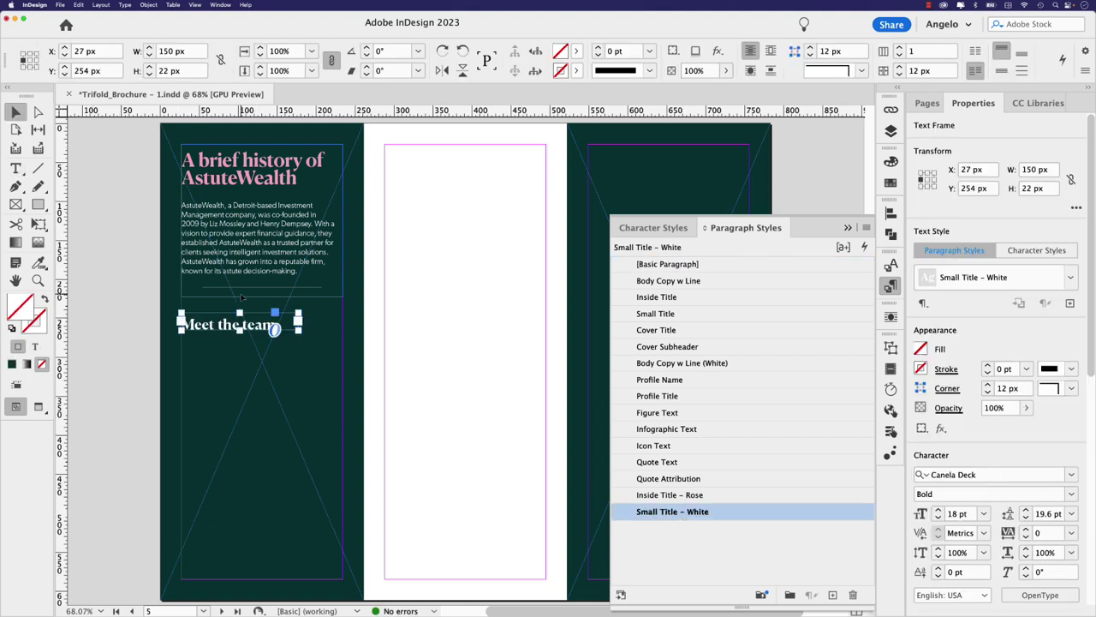
{"action": "left_click_drag", "start_coordinate": [297, 324], "coordinate": [343, 325]}
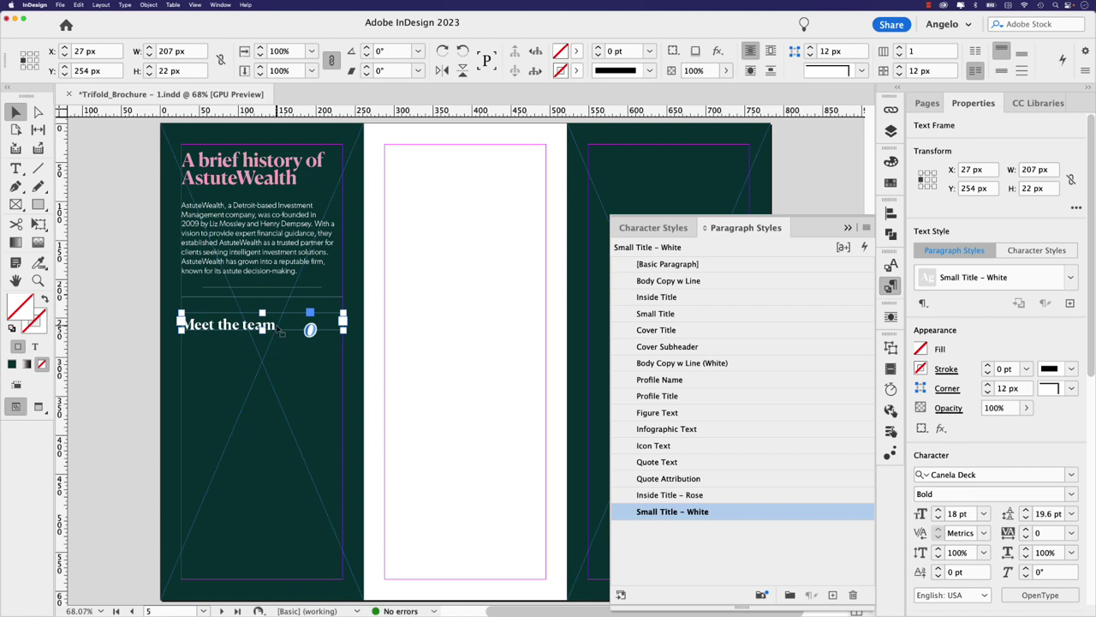
Step: Move the "Meet the team" heading up to just under the divider line and check the spacing without guides
{"action": "left_click", "coordinate": [403, 323]}
{"action": "key", "text": "w"}
{"action": "left_click_drag", "start_coordinate": [277, 331], "coordinate": [257, 312]}
{"action": "left_click", "coordinate": [256, 321]}
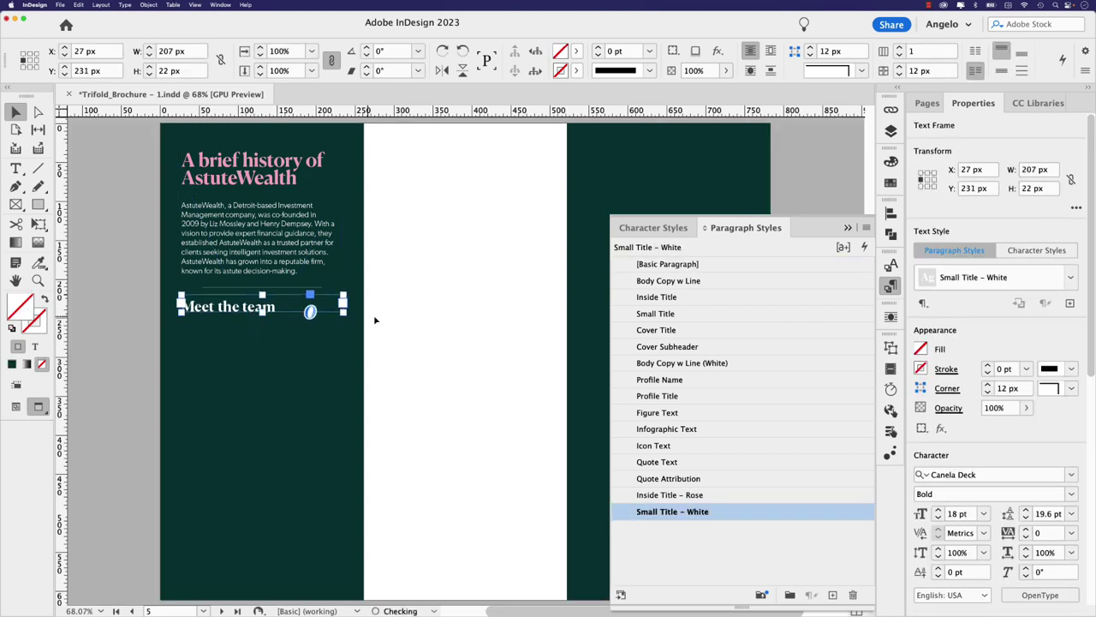
{"action": "left_click", "coordinate": [388, 317]}
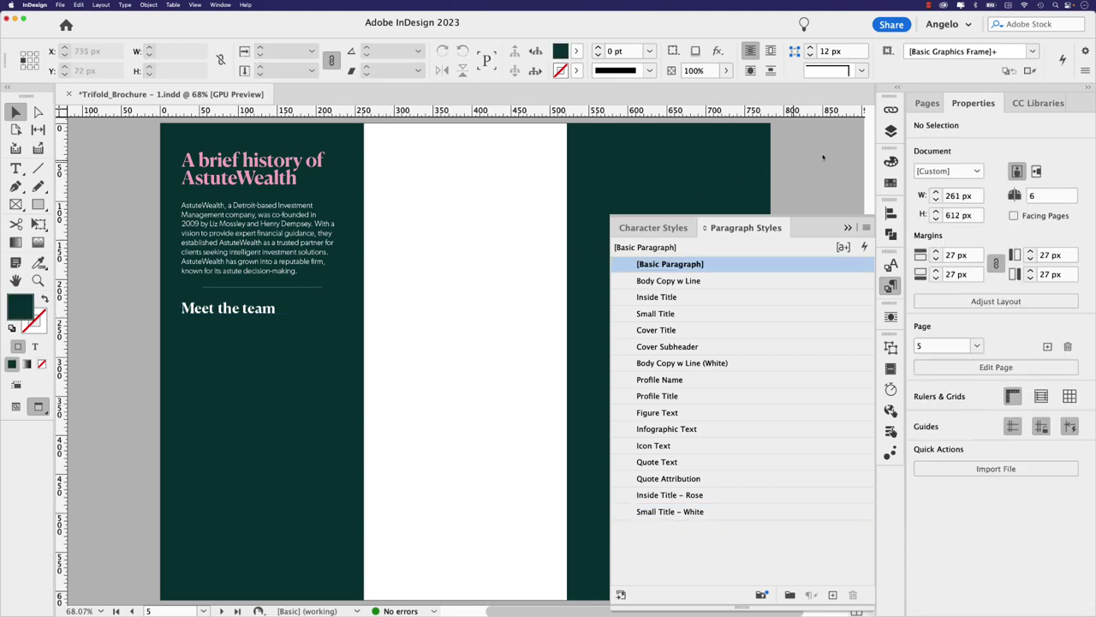
Step: Place the Profile 1, 2, 3 and 4 portraits from the Tutorial Content library loosely around the white middle panel
{"action": "left_click", "coordinate": [1028, 106]}
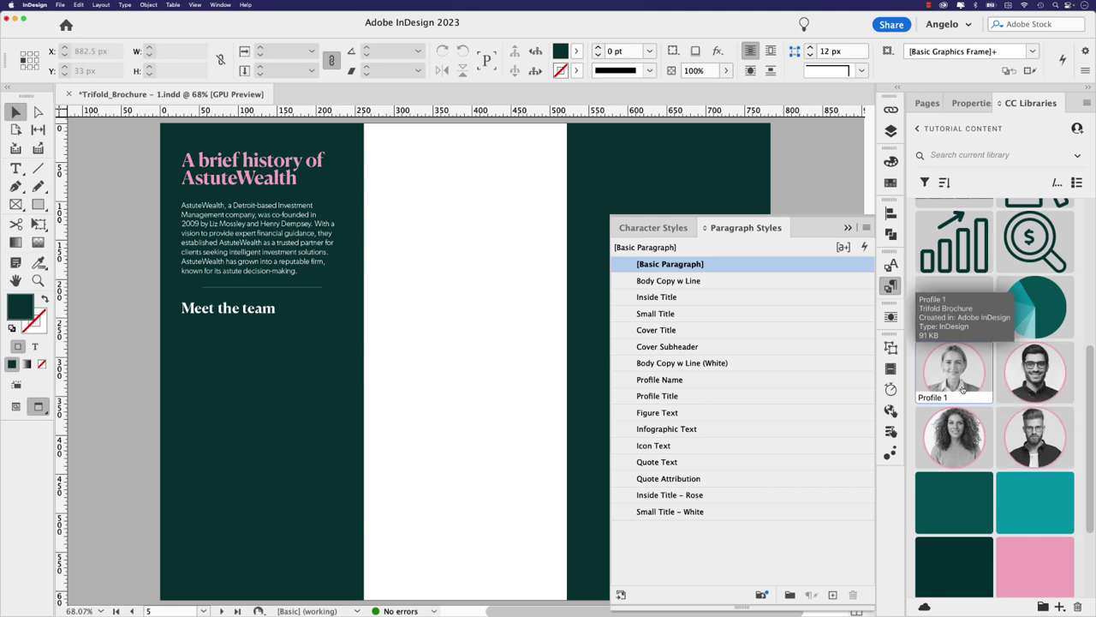
{"action": "left_click", "coordinate": [1025, 451], "text": "shift"}
{"action": "left_click_drag", "start_coordinate": [977, 384], "coordinate": [501, 306]}
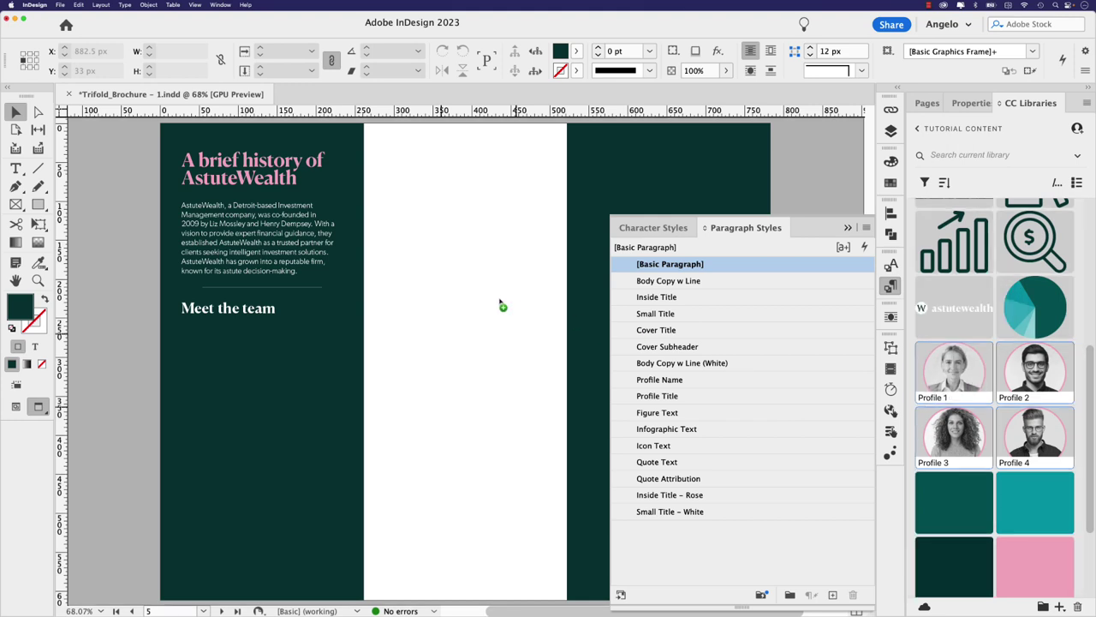
{"action": "left_click", "coordinate": [417, 292]}
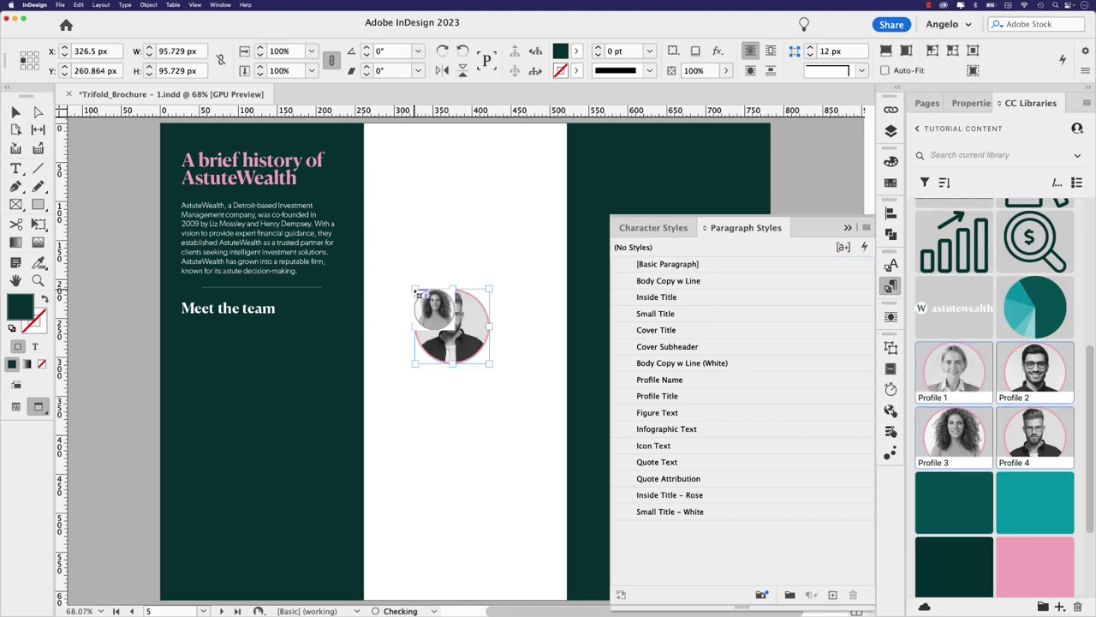
{"action": "left_click", "coordinate": [409, 253]}
{"action": "left_click", "coordinate": [396, 421]}
{"action": "left_click", "coordinate": [526, 425]}
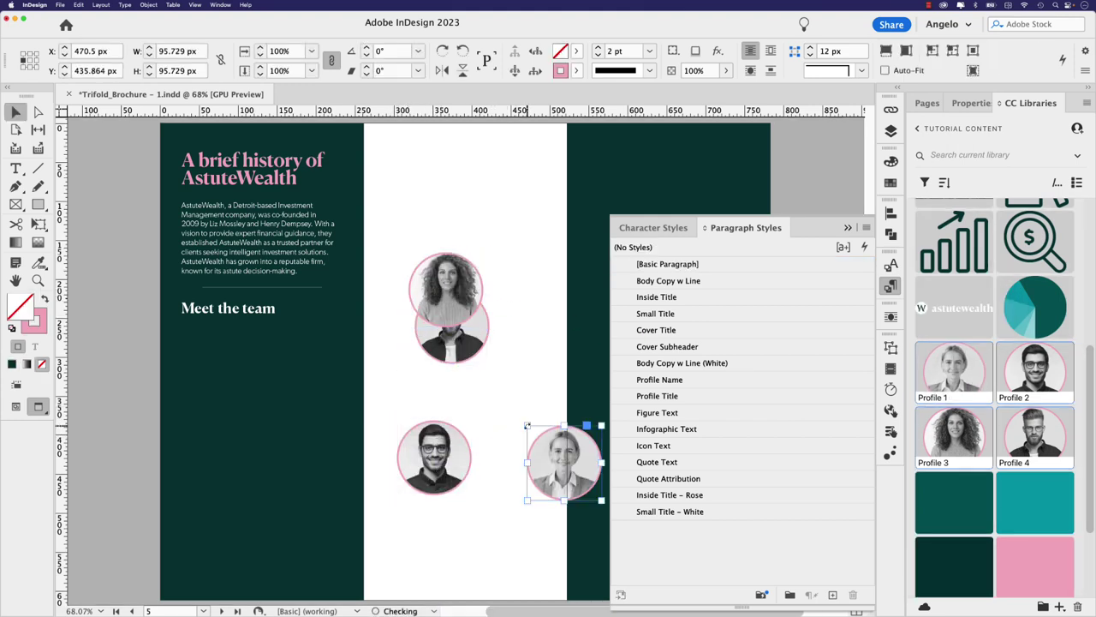
{"action": "left_click", "coordinate": [395, 362]}
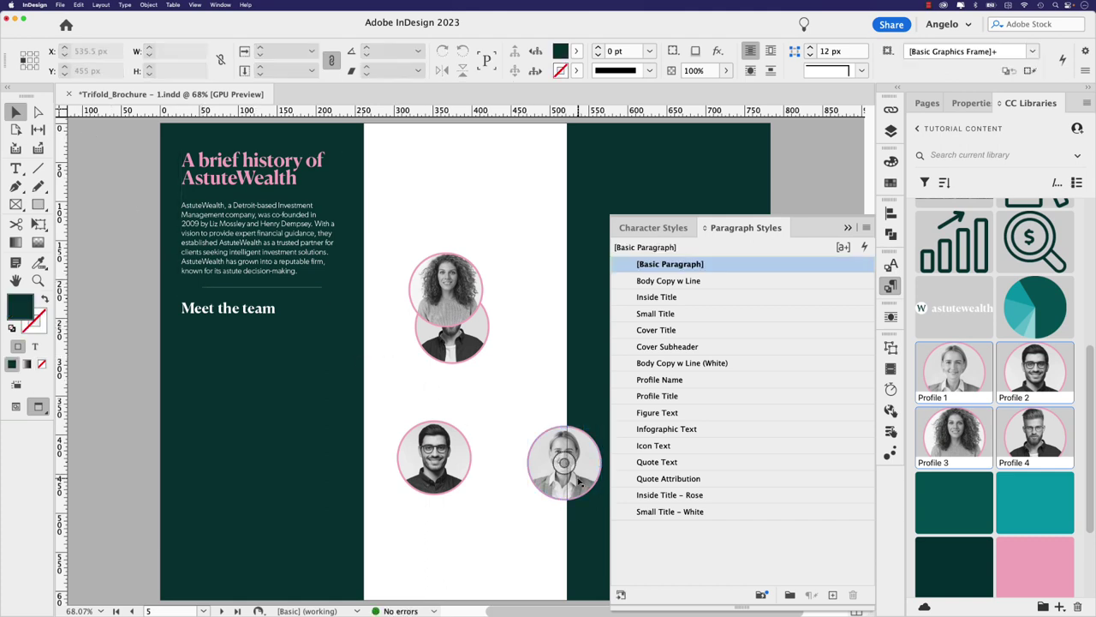
Step: Show the guides and arrange the four portraits in a two-by-two grid between the side margins below "Meet the team", Profile 1 and 2 on top
{"action": "key", "text": "w"}
{"action": "left_click_drag", "start_coordinate": [308, 406], "coordinate": [337, 400]}
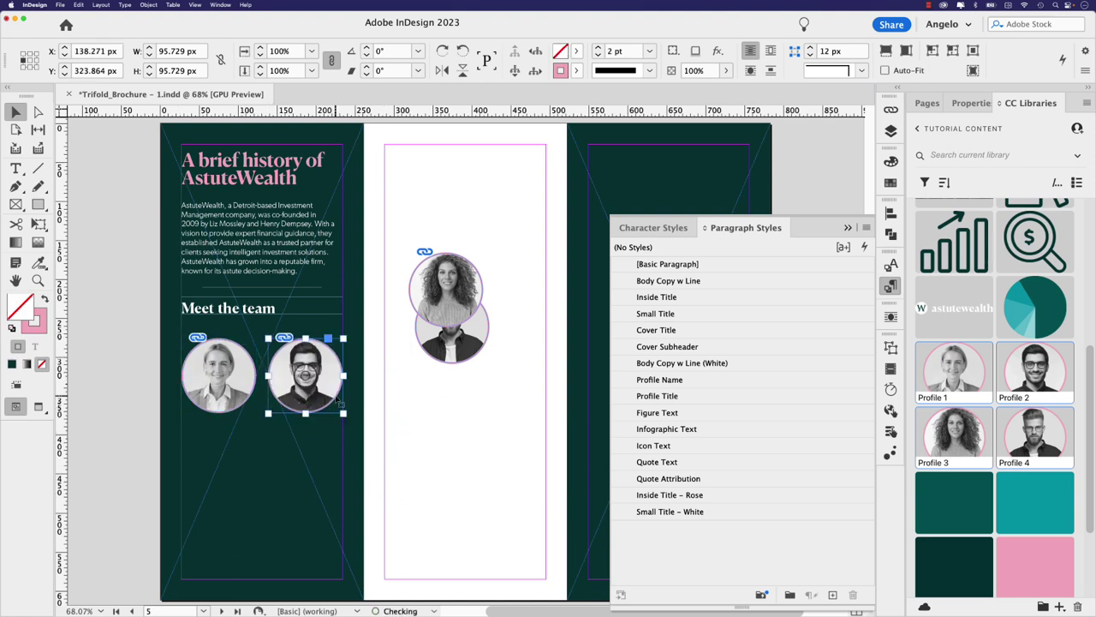
{"action": "left_click_drag", "start_coordinate": [213, 404], "coordinate": [210, 498]}
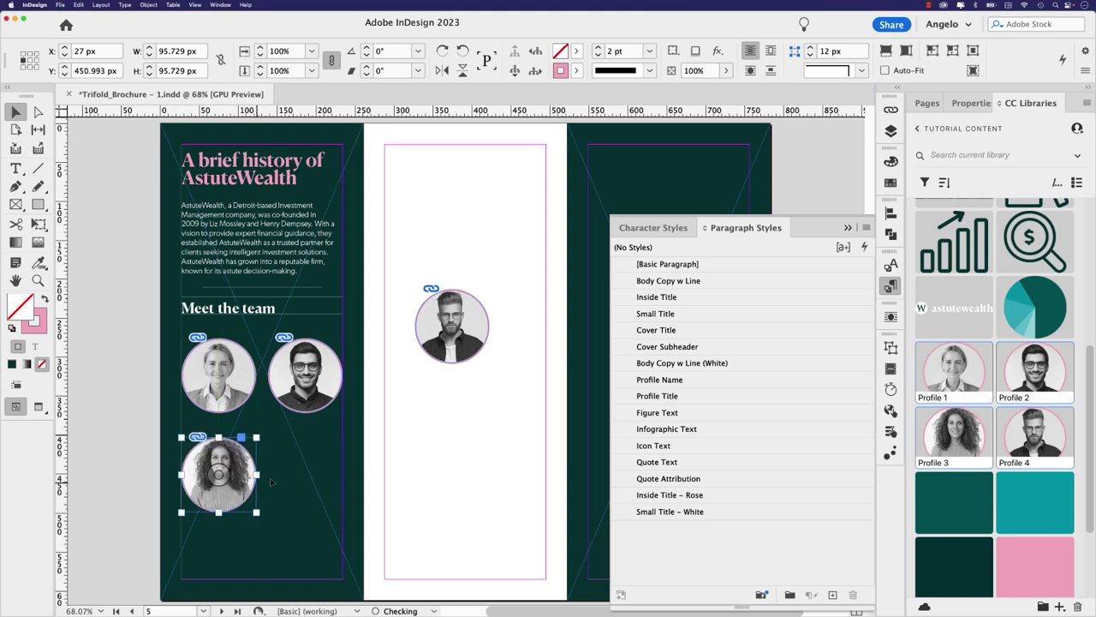
{"action": "left_click", "coordinate": [451, 355]}
{"action": "left_click_drag", "start_coordinate": [451, 355], "coordinate": [317, 500]}
{"action": "left_click", "coordinate": [437, 476]}
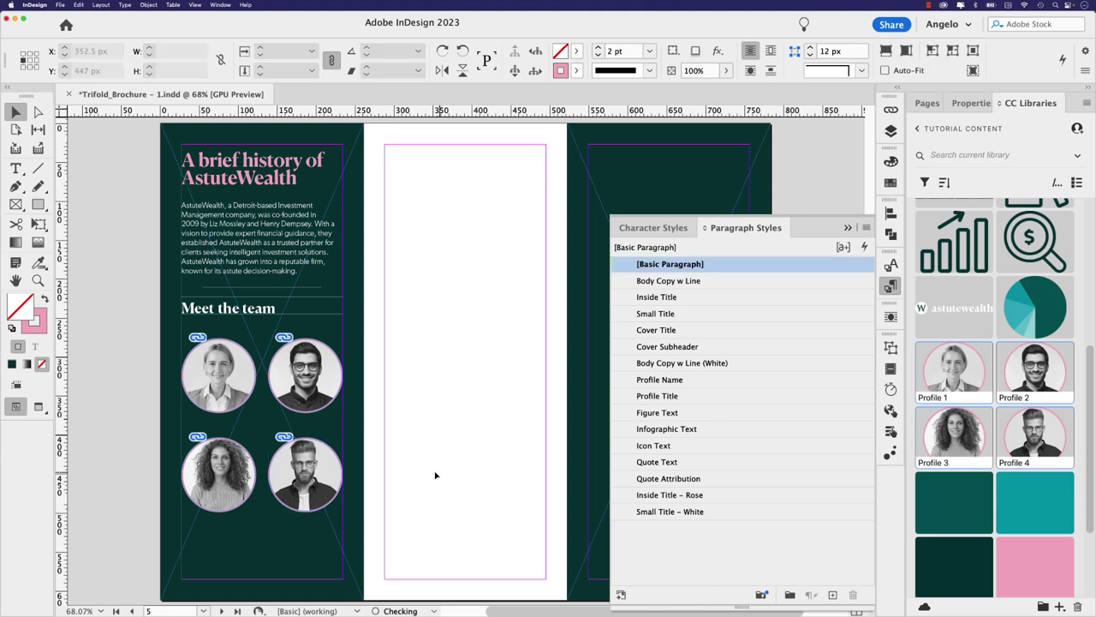
Step: Shift the right-column portraits, Profile 2 and Profile 4, 10 px to the right
{"action": "left_click", "coordinate": [335, 408]}
{"action": "key", "text": "shift+Right"}
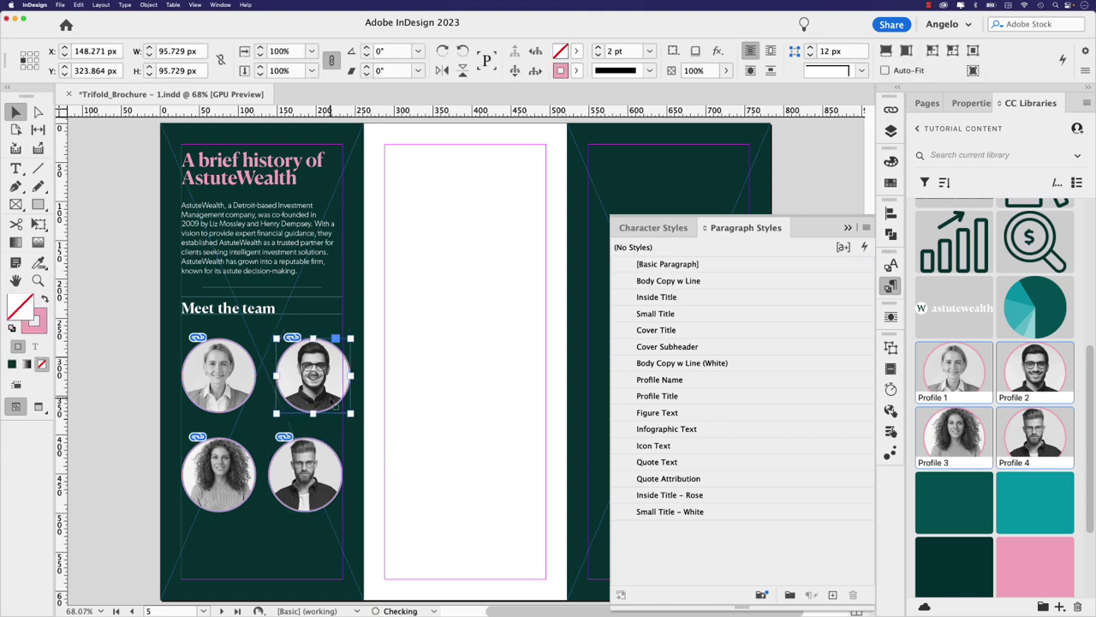
{"action": "left_click", "coordinate": [336, 465]}
{"action": "key", "text": "shift+Right"}
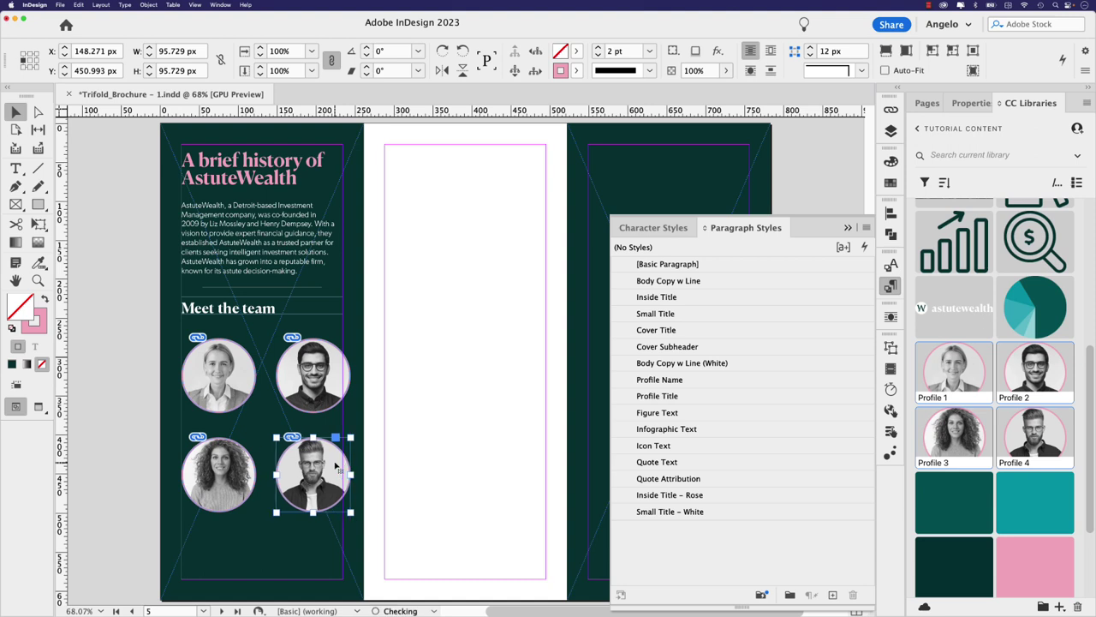
{"action": "left_click", "coordinate": [248, 467], "text": "shift"}
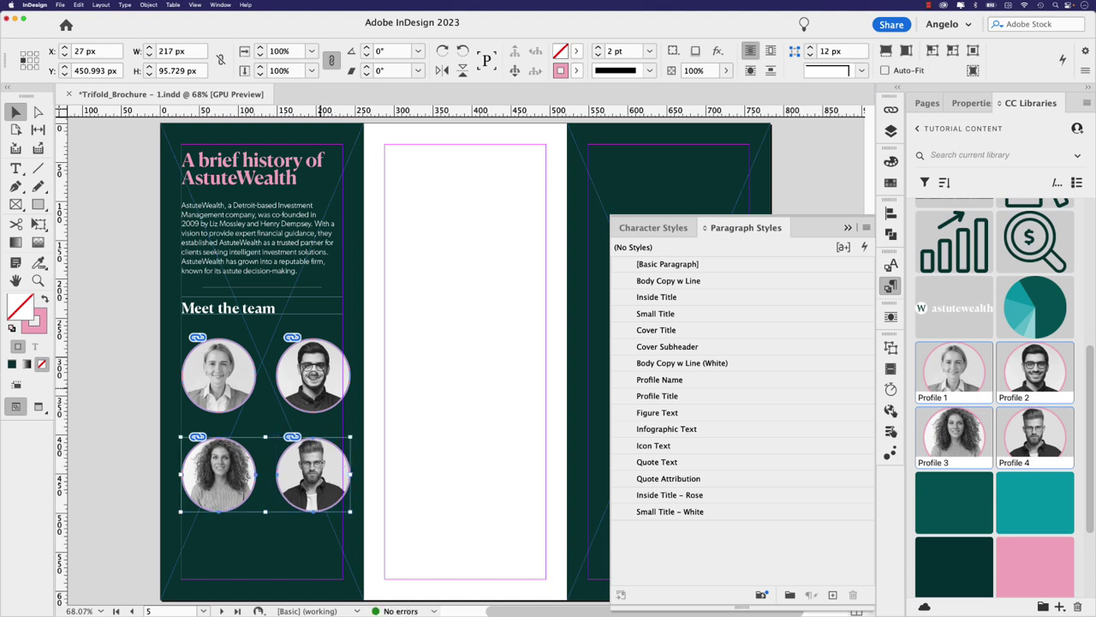
{"action": "left_click", "coordinate": [431, 388]}
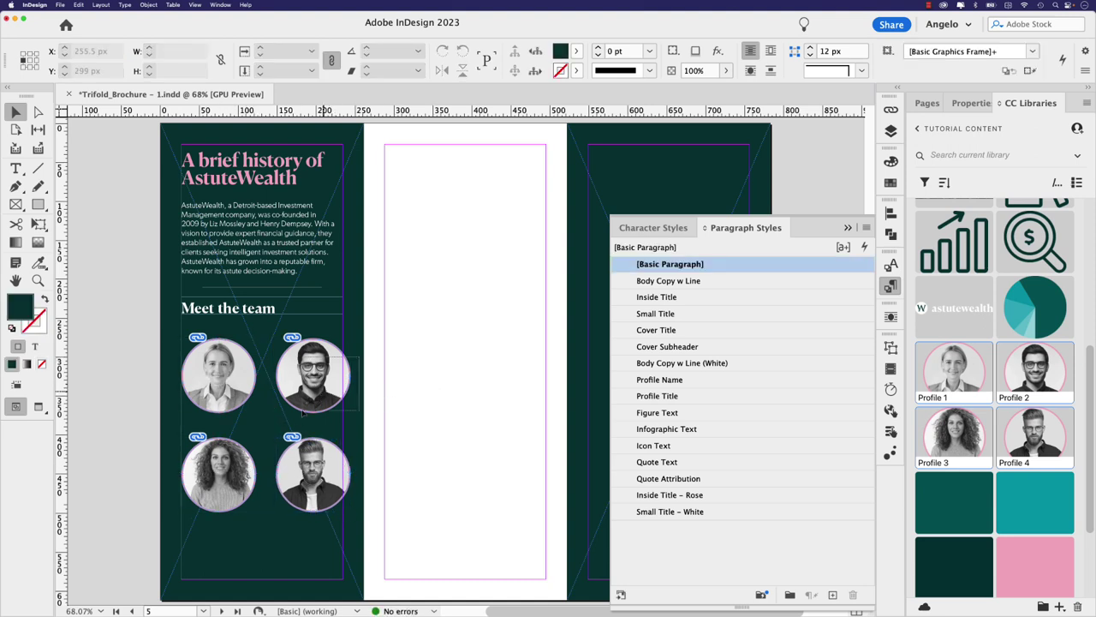
Step: Move all four portraits together slightly to the left so the grid is centred between the panel's side margins
{"action": "left_click_drag", "start_coordinate": [359, 357], "coordinate": [197, 497]}
{"action": "left_click_drag", "start_coordinate": [333, 496], "coordinate": [330, 497]}
{"action": "left_click", "coordinate": [395, 481]}
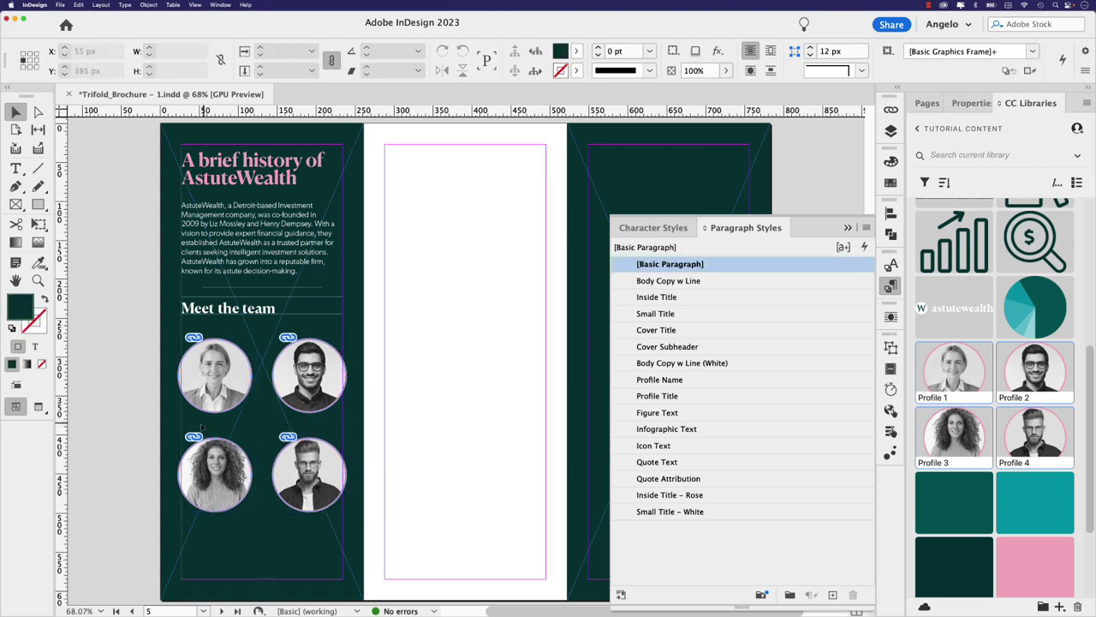
Step: Move the lower row of portraits, Profile 3 and Profile 4, 13 px down
{"action": "left_click", "coordinate": [214, 475]}
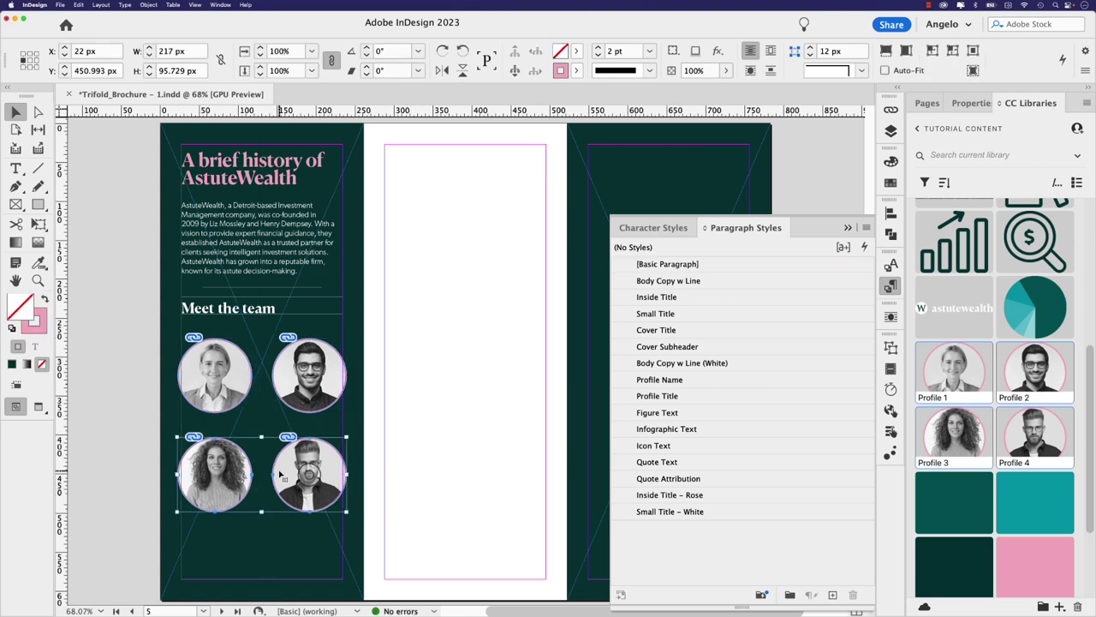
{"action": "key", "text": "Down"}
{"action": "key", "text": "Down"}
{"action": "key", "text": "Down"}
{"action": "key", "text": "Down"}
{"action": "key", "text": "Down"}
{"action": "key", "text": "Down"}
{"action": "key", "text": "Down"}
{"action": "key", "text": "Down"}
{"action": "key", "text": "Down"}
{"action": "key", "text": "Down"}
{"action": "key", "text": "Down"}
{"action": "key", "text": "Down"}
{"action": "key", "text": "Down"}
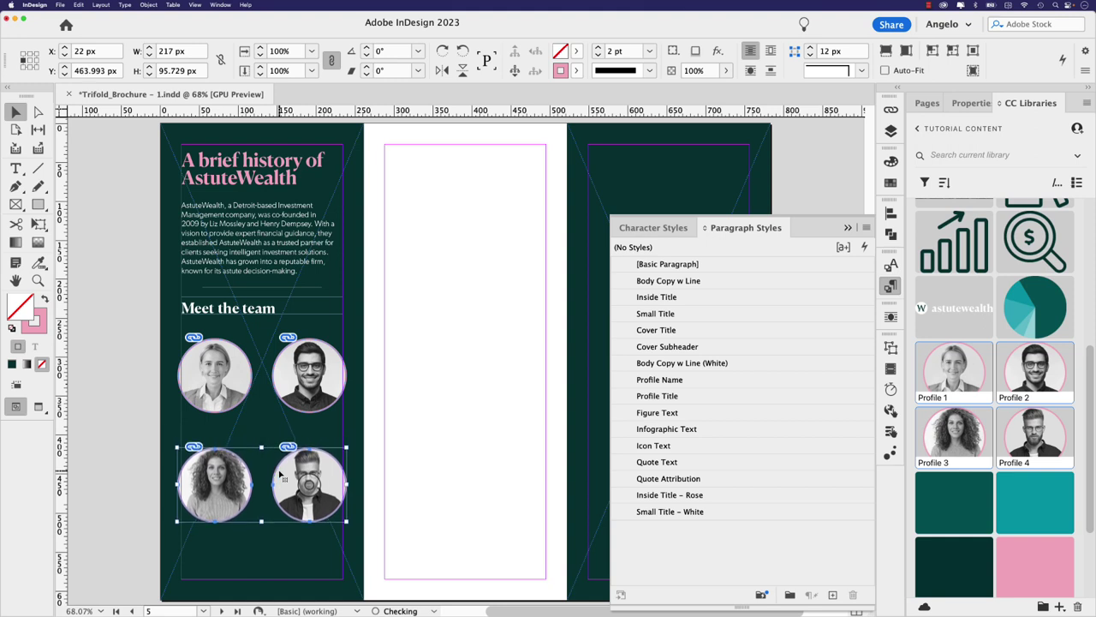
{"action": "left_click", "coordinate": [411, 411]}
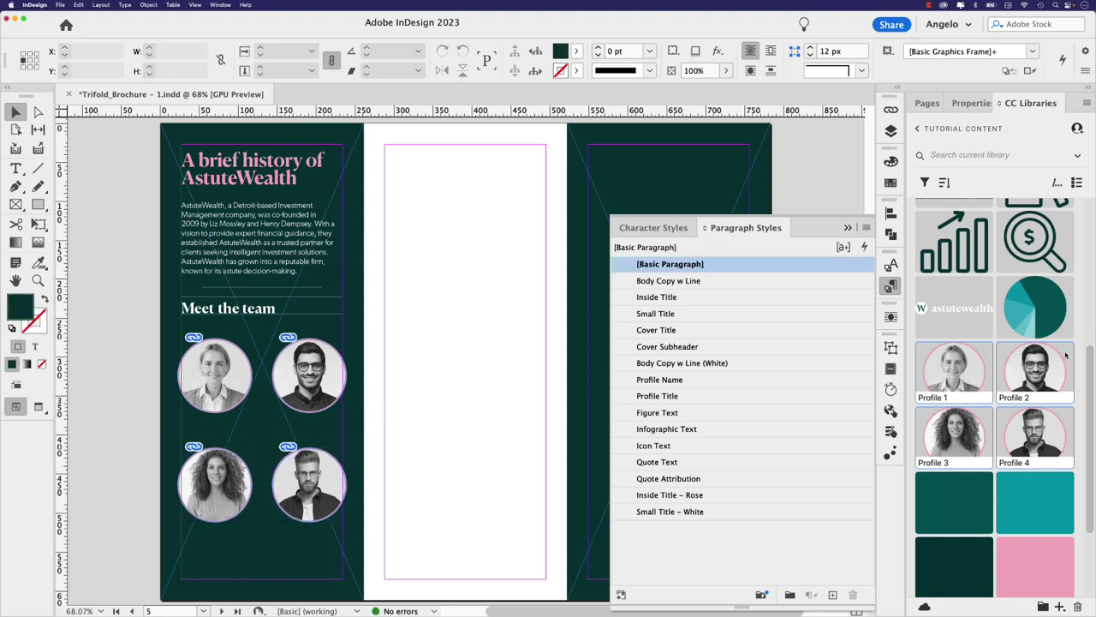
Step: Place the library's Abstract Shape behind the Profile 1 portrait, offset to show its stripes at the upper left
{"action": "scroll", "coordinate": [1091, 361], "scroll_direction": "up", "scroll_amount": 10}
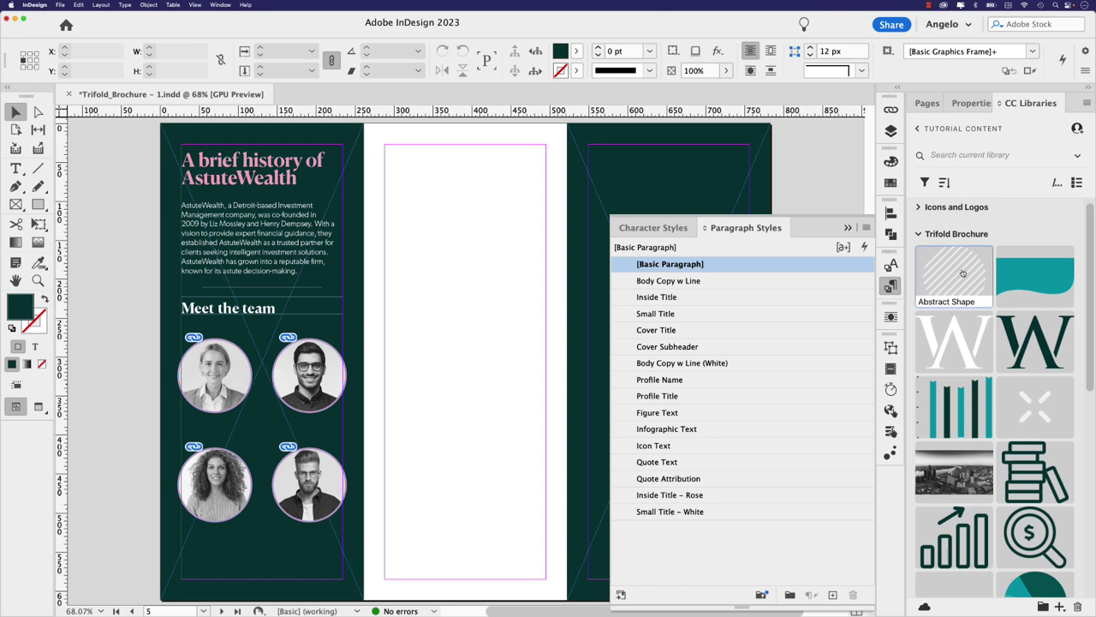
{"action": "left_click_drag", "start_coordinate": [953, 274], "coordinate": [176, 346]}
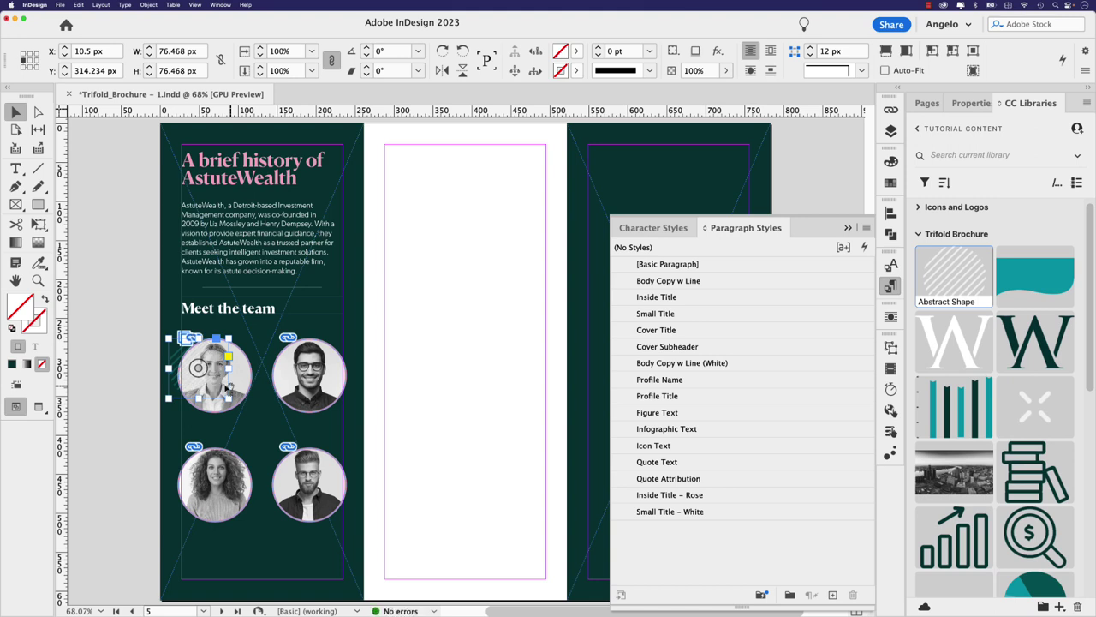
{"action": "left_click_drag", "start_coordinate": [198, 368], "coordinate": [197, 373]}
{"action": "left_click", "coordinate": [214, 375]}
{"action": "key", "text": "shift+Up"}
{"action": "key", "text": "shift+Up"}
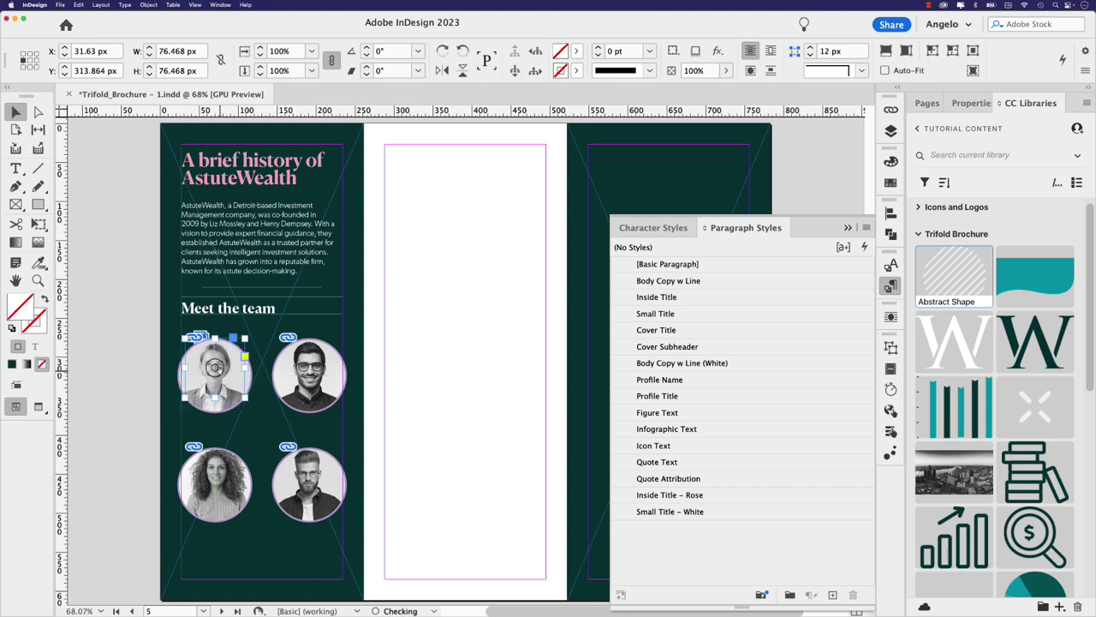
{"action": "key", "text": "shift+Left"}
{"action": "key", "text": "shift+Left"}
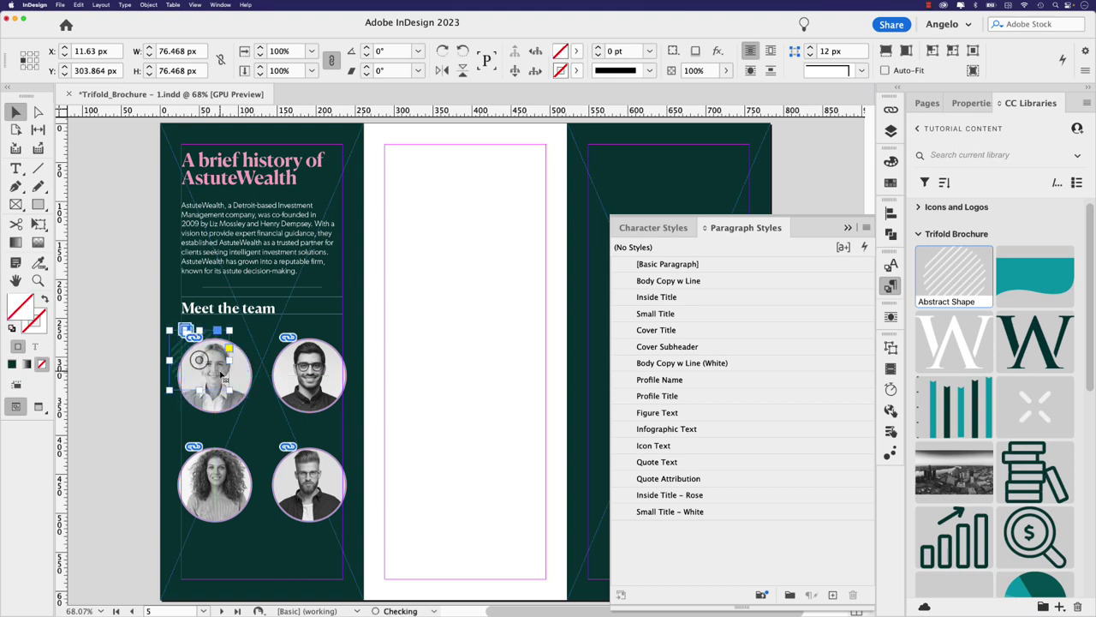
Step: Duplicate the striped shape behind the Profile 2 portrait, offset toward the portrait's lower right
{"action": "left_click_drag", "start_coordinate": [221, 377], "coordinate": [327, 383]}
{"action": "key", "text": "shift+Down"}
{"action": "key", "text": "shift+Down"}
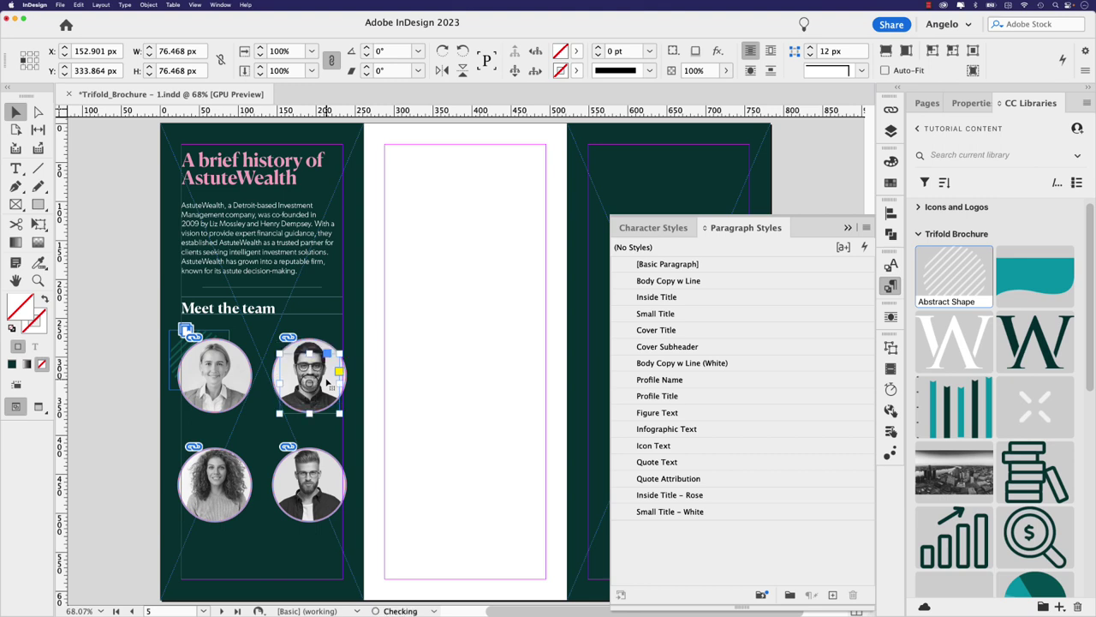
{"action": "key", "text": "shift+Right"}
{"action": "key", "text": "shift+Right"}
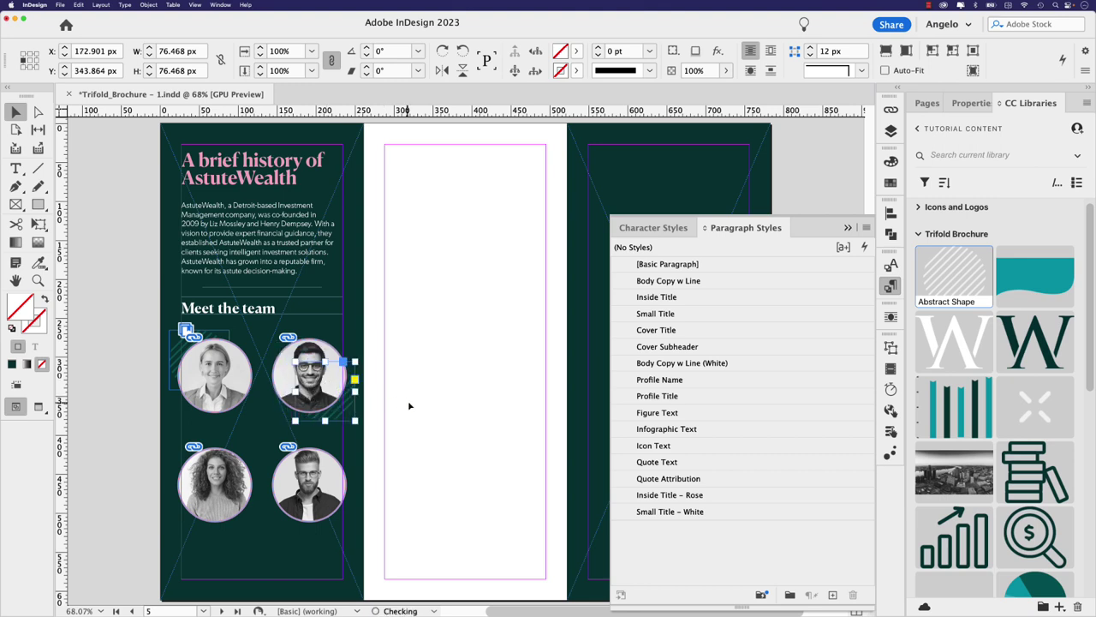
Step: Duplicate the striped shape behind the Profile 3 portrait, offset toward the portrait's upper left
{"action": "left_click_drag", "start_coordinate": [348, 411], "coordinate": [238, 503]}
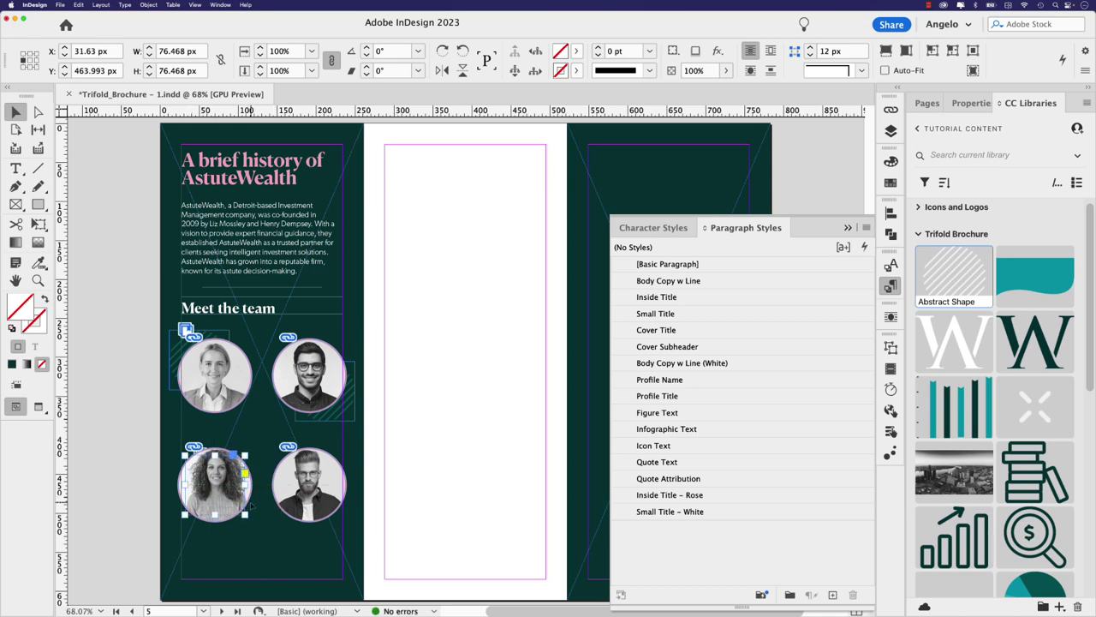
{"action": "key", "text": "shift+Up"}
{"action": "key", "text": "shift+Up"}
{"action": "key", "text": "shift+Left"}
{"action": "key", "text": "shift+Left"}
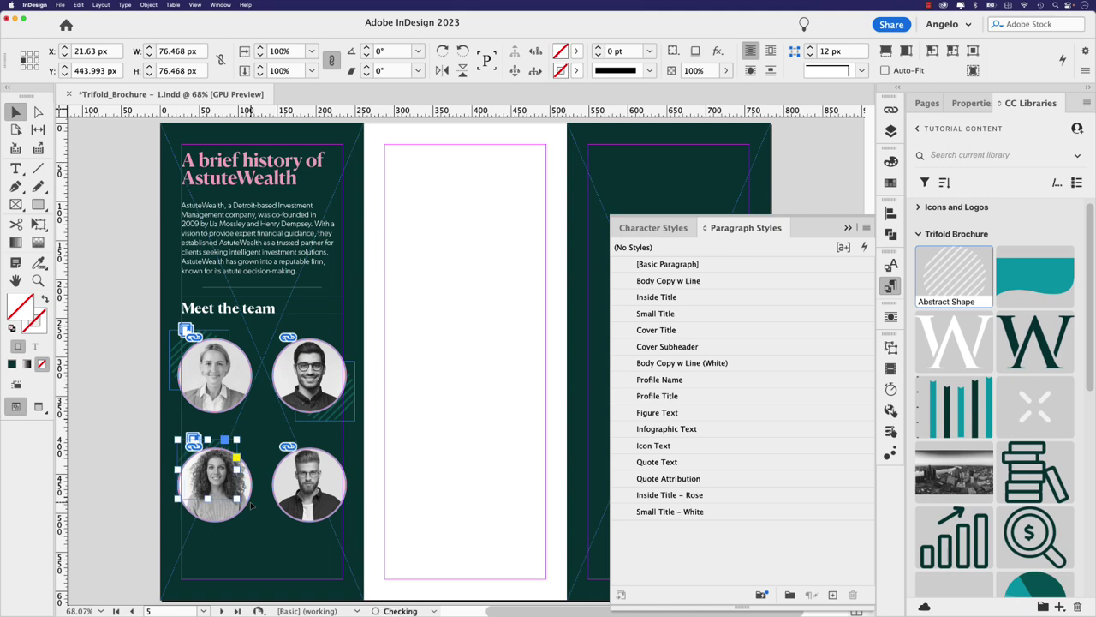
Step: Duplicate the striped shape behind the Profile 4 portrait, offset toward its lower right, and preview the panel without guides
{"action": "left_click_drag", "start_coordinate": [215, 492], "coordinate": [327, 509]}
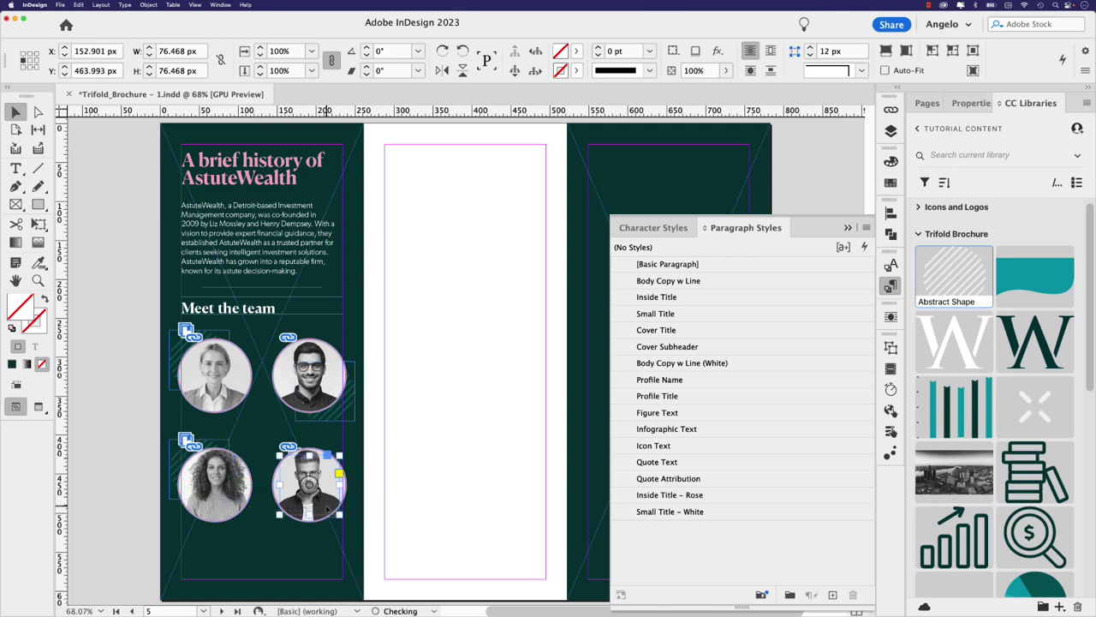
{"action": "key", "text": "shift+Down"}
{"action": "key", "text": "shift+Down"}
{"action": "key", "text": "shift+Right"}
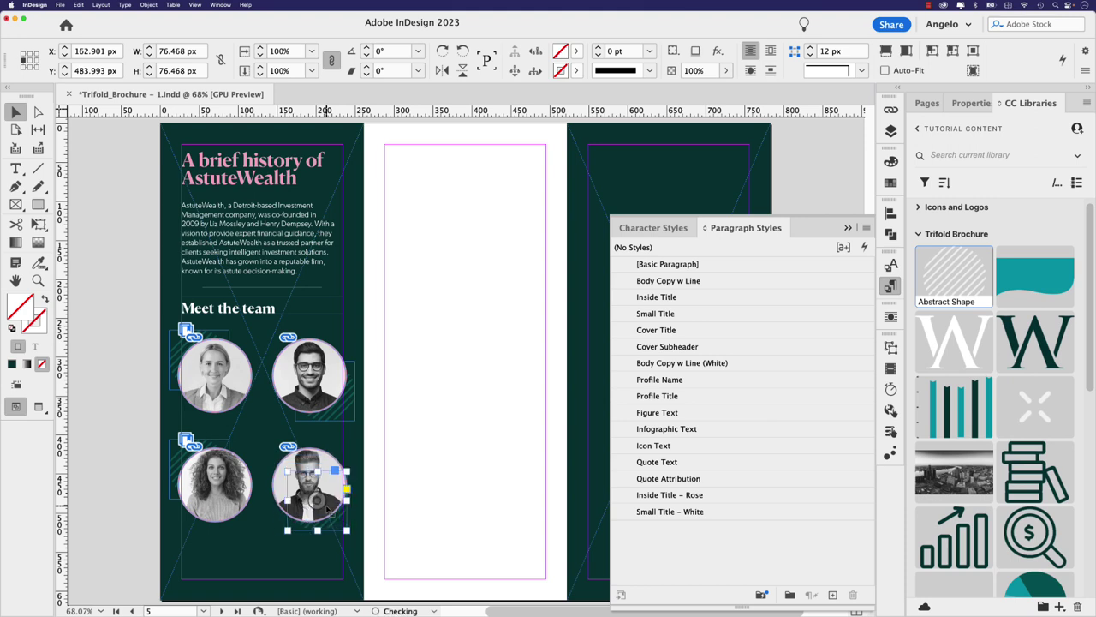
{"action": "key", "text": "shift+Right"}
{"action": "left_click", "coordinate": [398, 491]}
{"action": "key", "text": "w"}
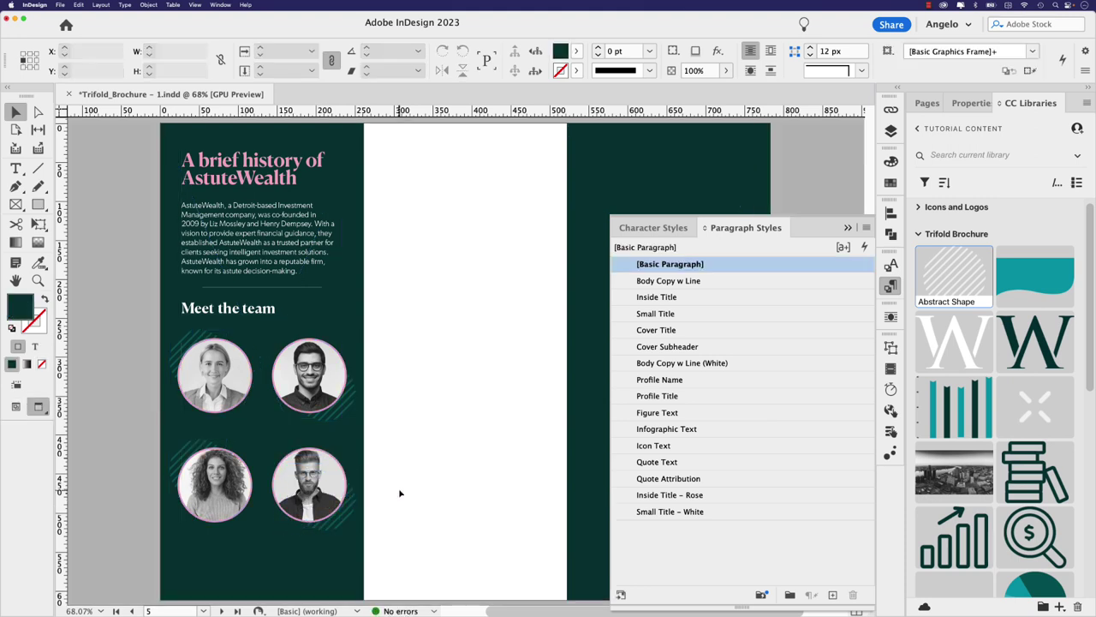
Step: Set the opacity of all four striped shapes behind the portraits to 30%
{"action": "left_click", "coordinate": [180, 354]}
{"action": "left_click", "coordinate": [343, 409], "text": "shift"}
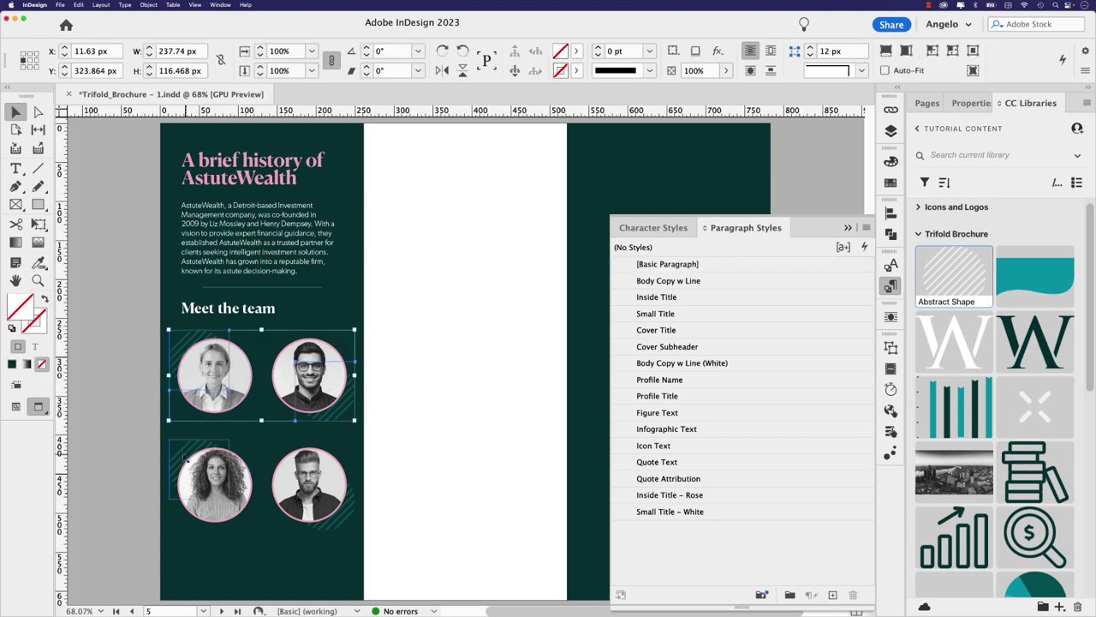
{"action": "left_click", "coordinate": [179, 452], "text": "shift"}
{"action": "left_click", "coordinate": [343, 520], "text": "shift"}
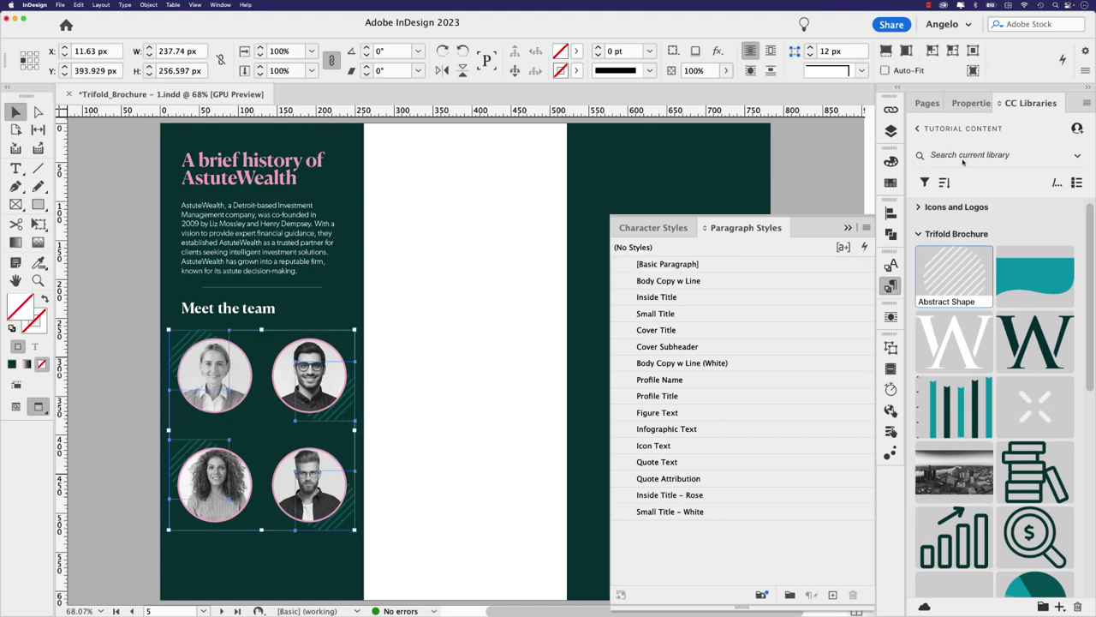
{"action": "left_click", "coordinate": [970, 103]}
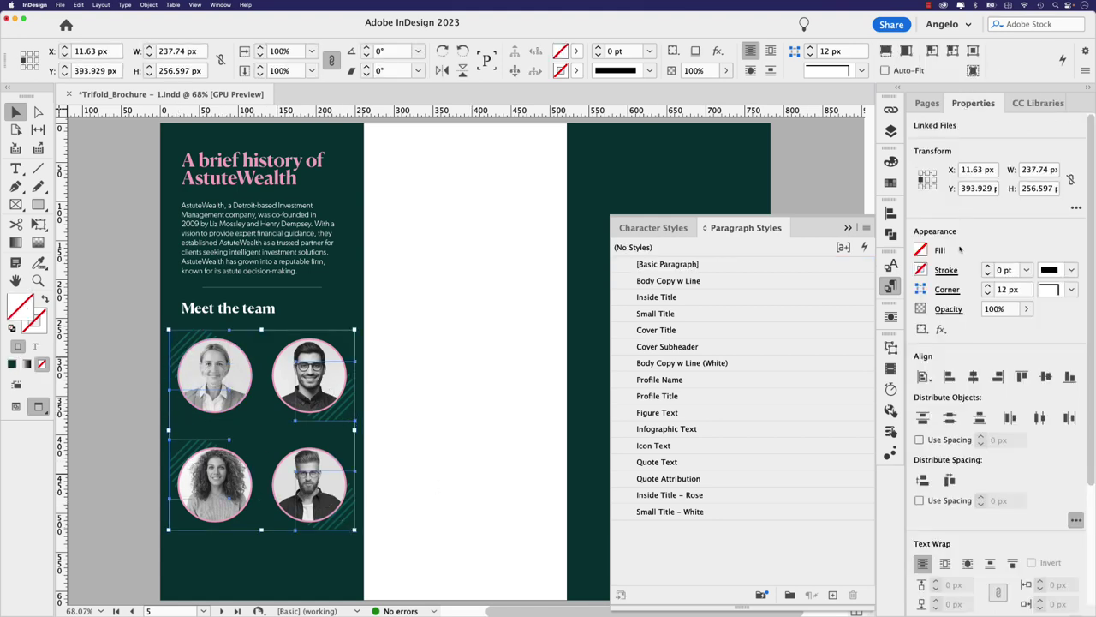
{"action": "left_click", "coordinate": [1026, 310]}
{"action": "left_click_drag", "start_coordinate": [1026, 328], "coordinate": [977, 328]}
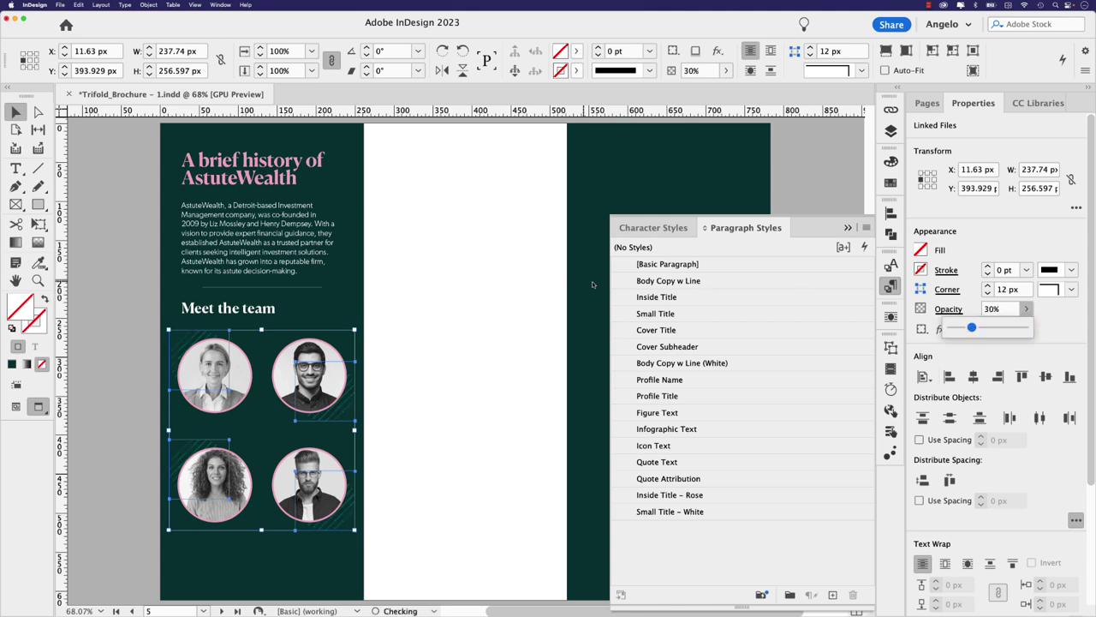
{"action": "left_click", "coordinate": [538, 272]}
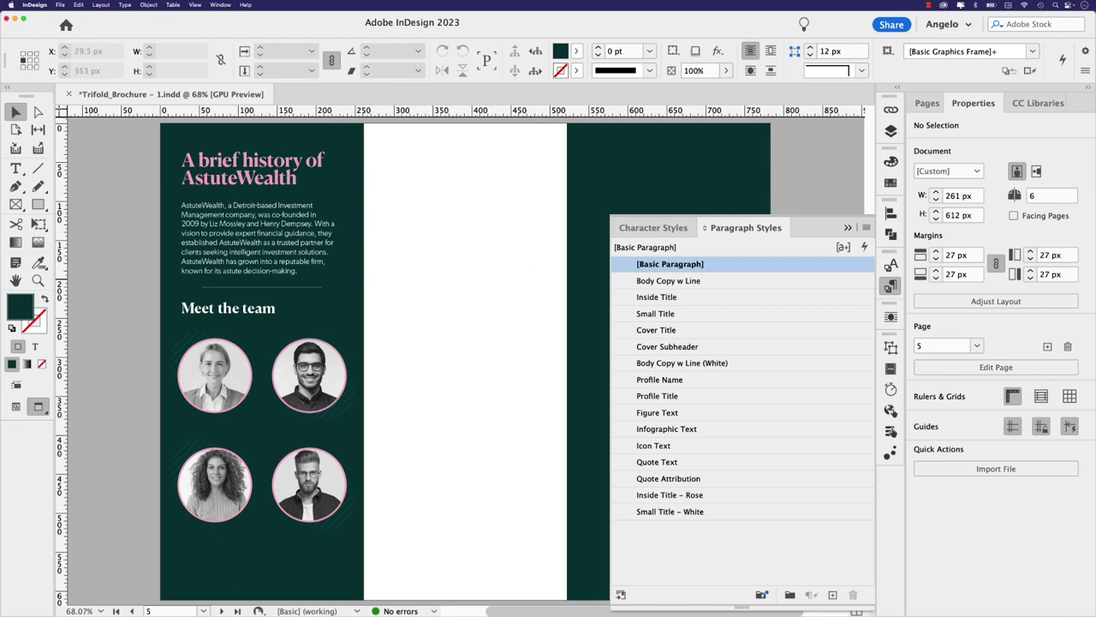
Step: Copy the four team names and job titles from the Google Doc into a text frame on the white middle panel, fitted to its text
{"action": "key", "text": "super+Tab"}
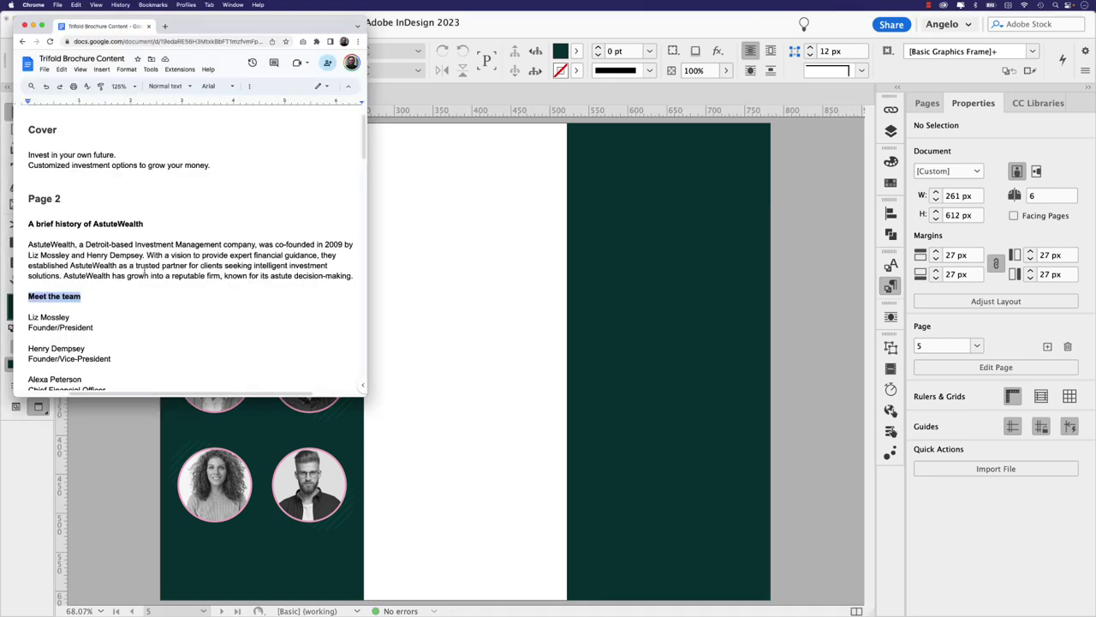
{"action": "scroll", "coordinate": [145, 270], "scroll_direction": "down", "scroll_amount": 2}
{"action": "left_click_drag", "start_coordinate": [28, 250], "coordinate": [106, 355]}
{"action": "key", "text": "super+c"}
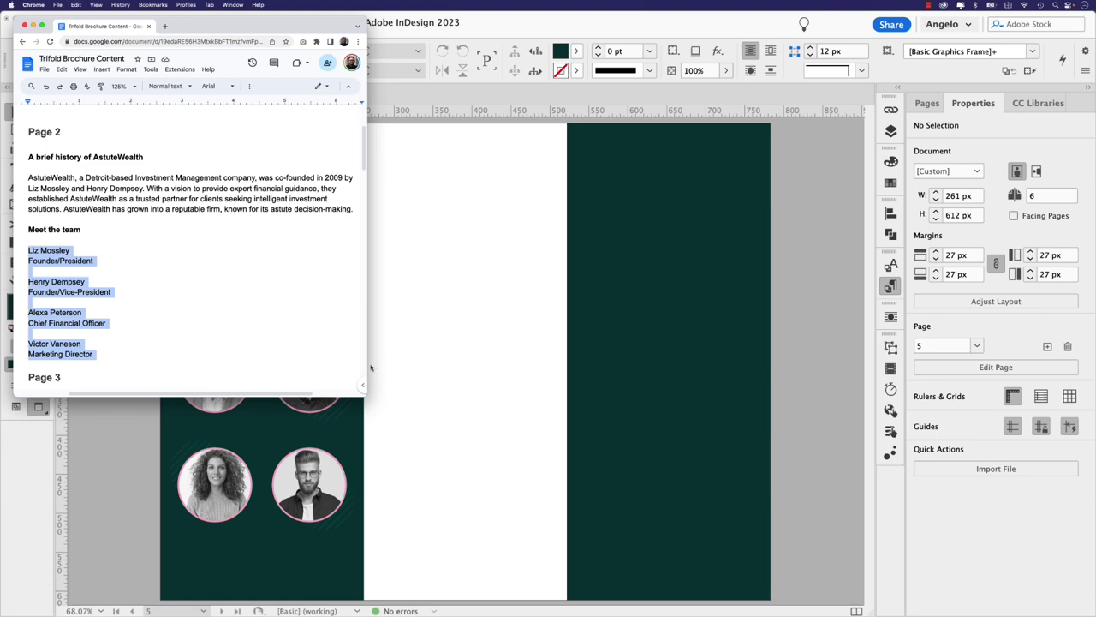
{"action": "left_click", "coordinate": [406, 367]}
{"action": "key", "text": "super+v"}
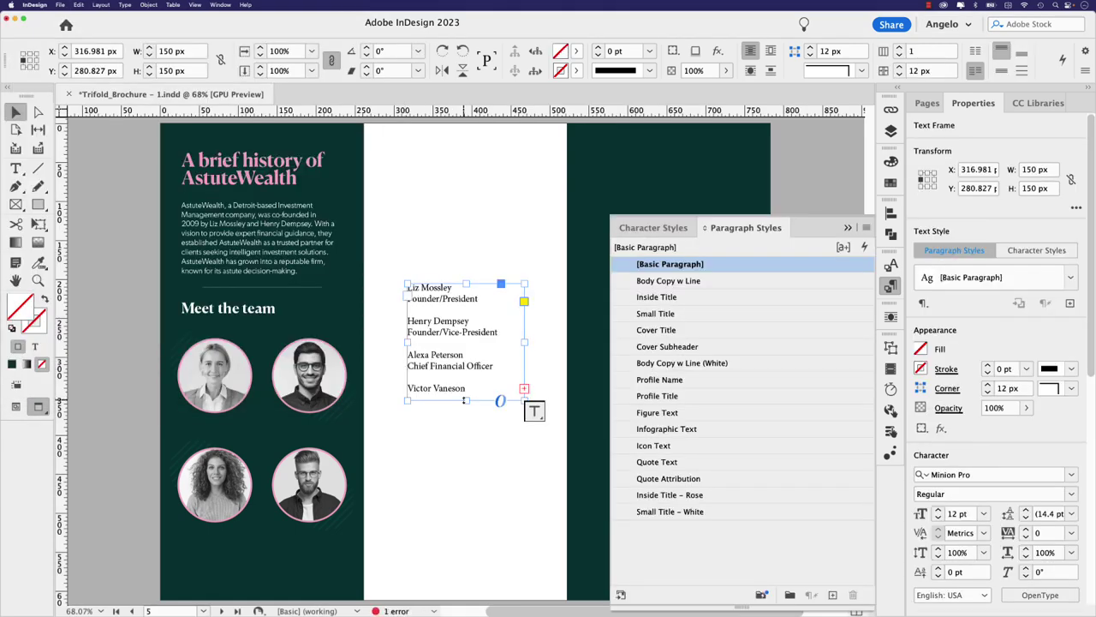
{"action": "double_click", "coordinate": [465, 400]}
Step: Apply the Profile Name style to the first team member's name and move the text frame onto the right dark green panel
{"action": "double_click", "coordinate": [440, 298]}
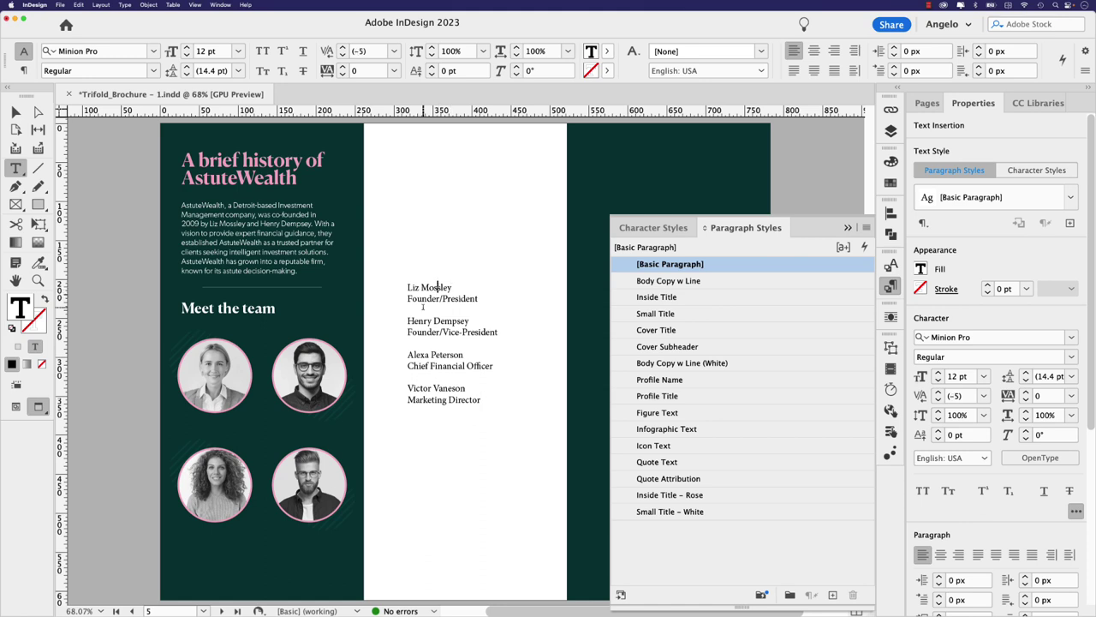
{"action": "left_click", "coordinate": [643, 381]}
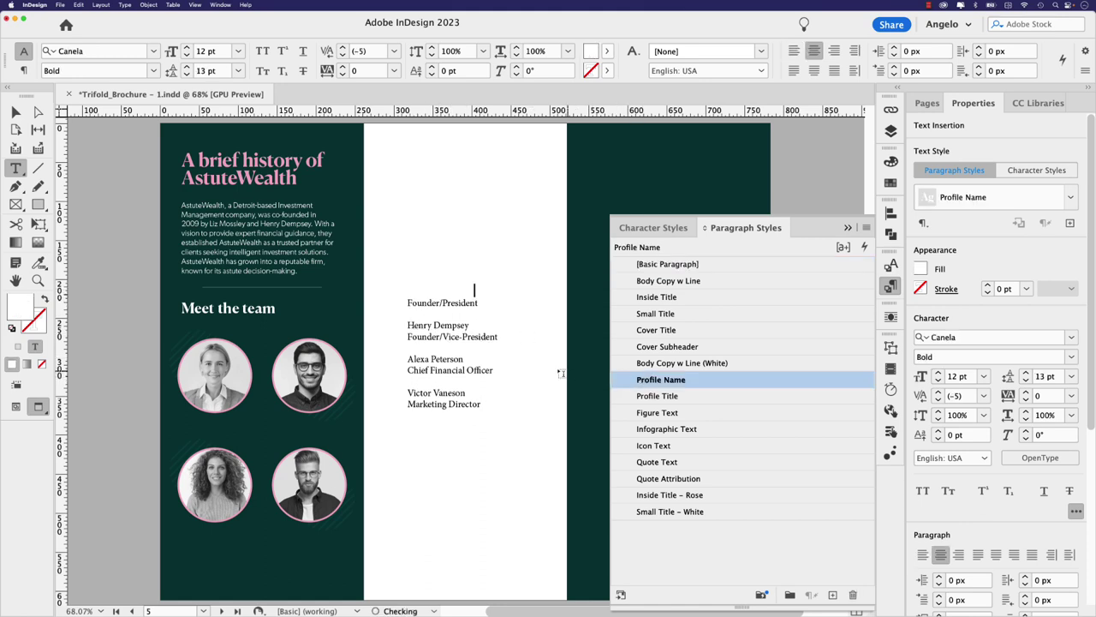
{"action": "left_click", "coordinate": [16, 111]}
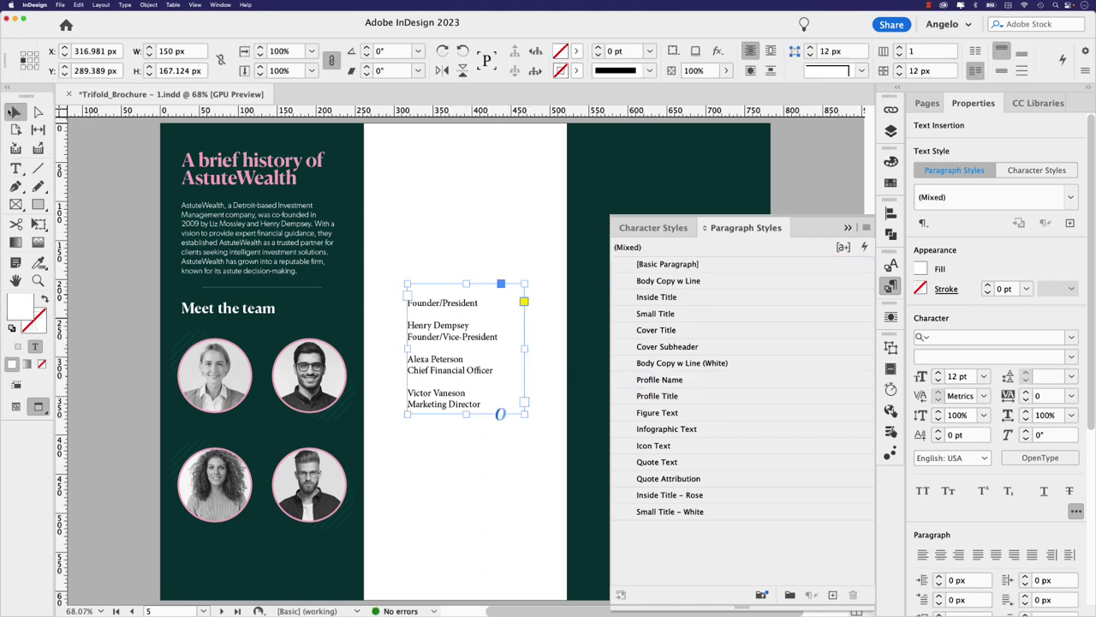
{"action": "scroll", "coordinate": [357, 310], "scroll_direction": "right", "scroll_amount": 5}
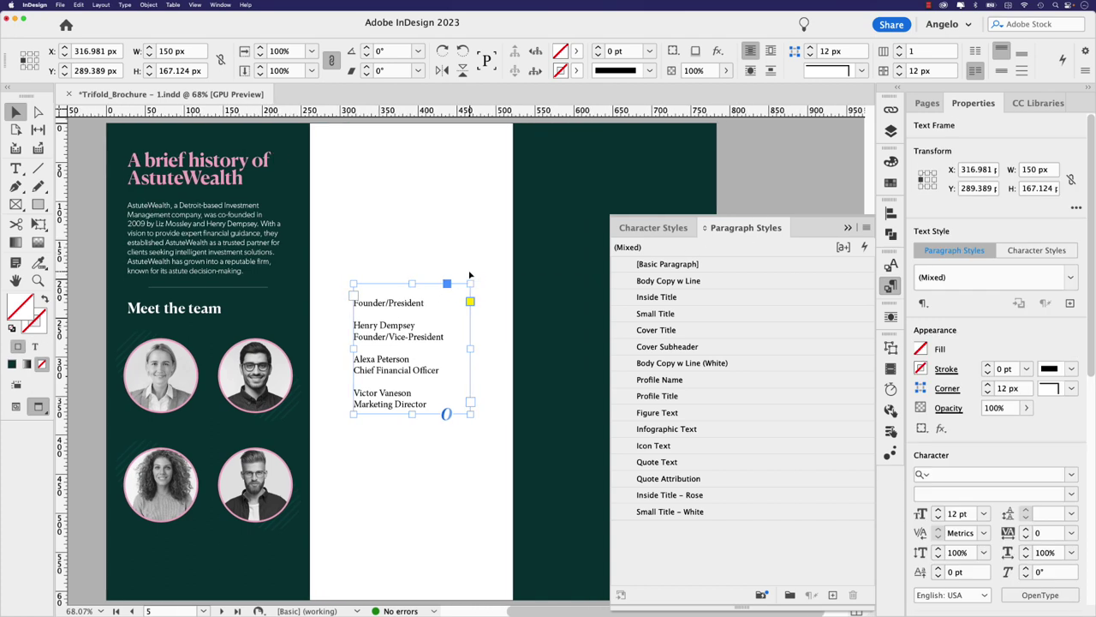
{"action": "left_click_drag", "start_coordinate": [358, 310], "coordinate": [525, 310]}
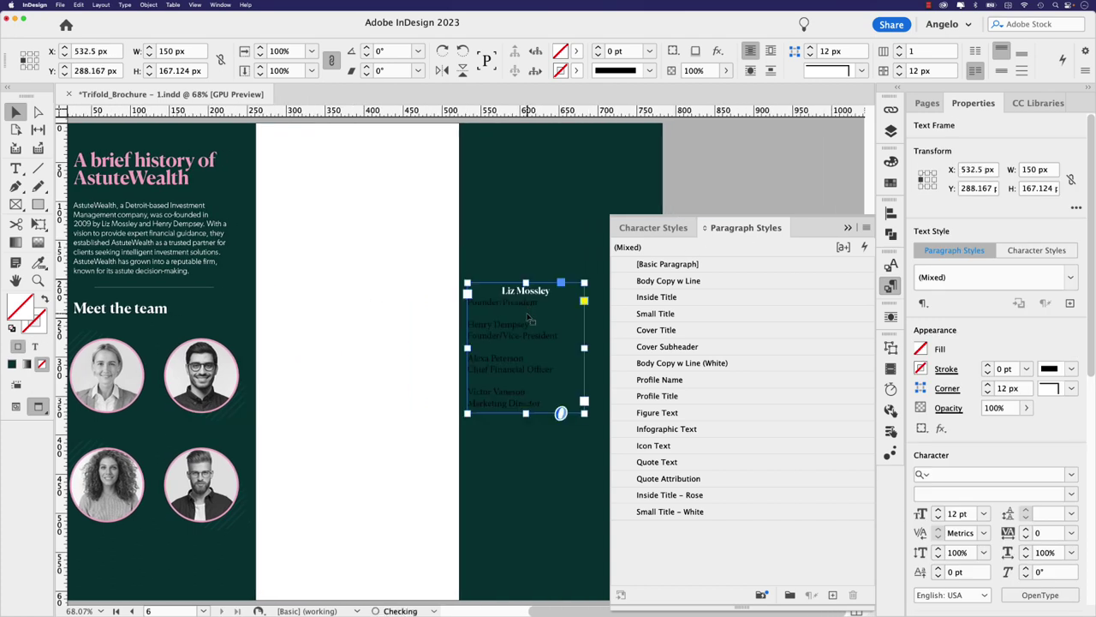
Step: Apply the Profile Title style to the first two job titles and Profile Name to the second team member's name
{"action": "double_click", "coordinate": [517, 301]}
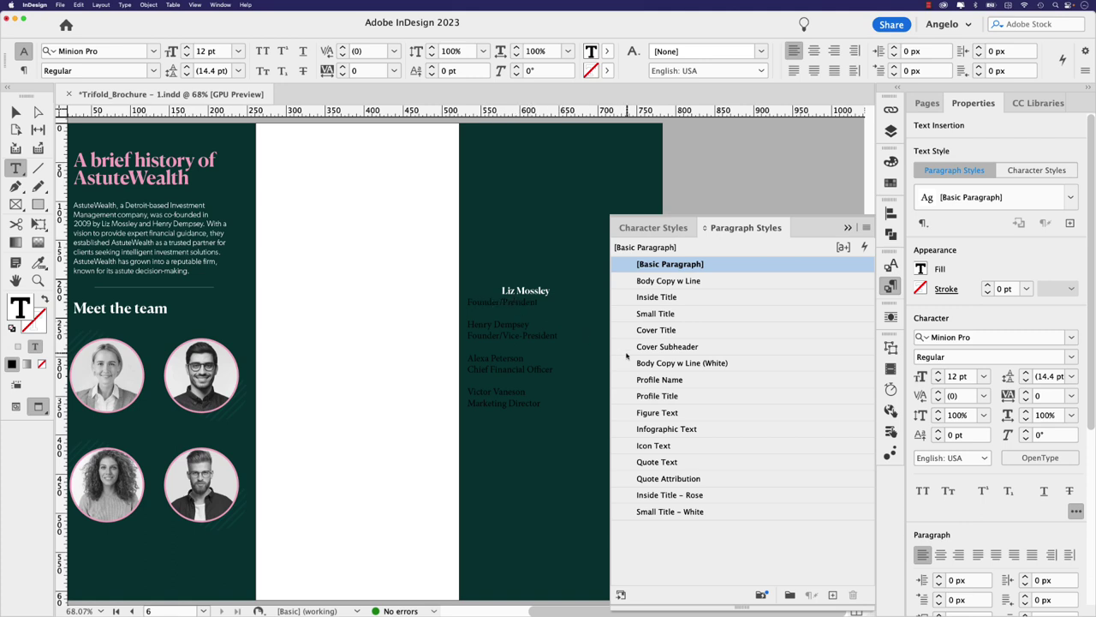
{"action": "left_click", "coordinate": [667, 397]}
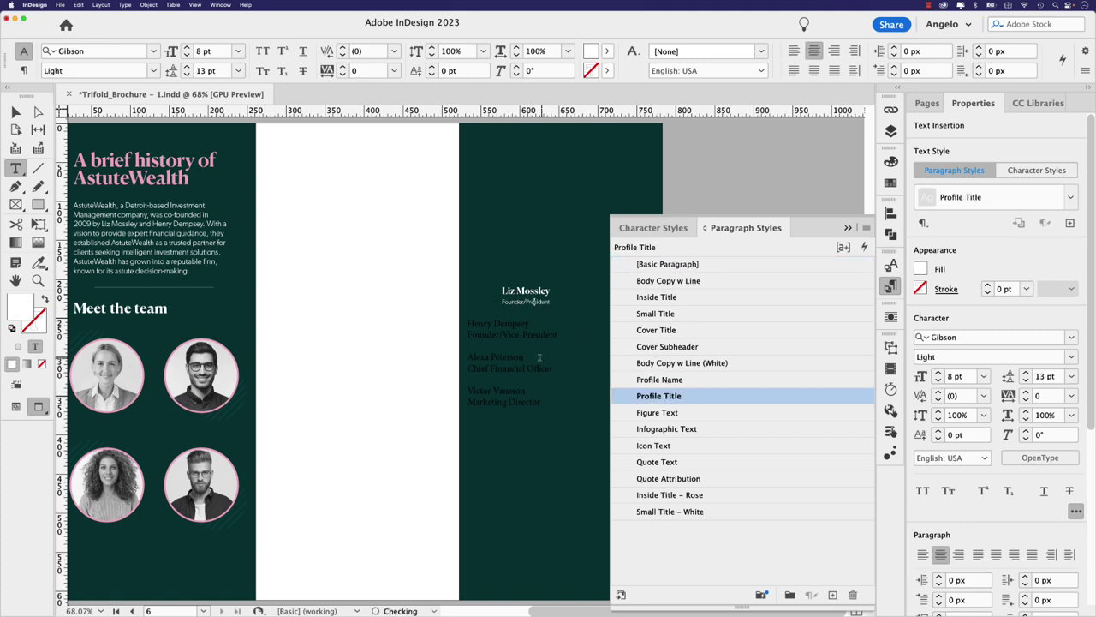
{"action": "left_click", "coordinate": [519, 325]}
{"action": "key", "text": "super+KP_2"}
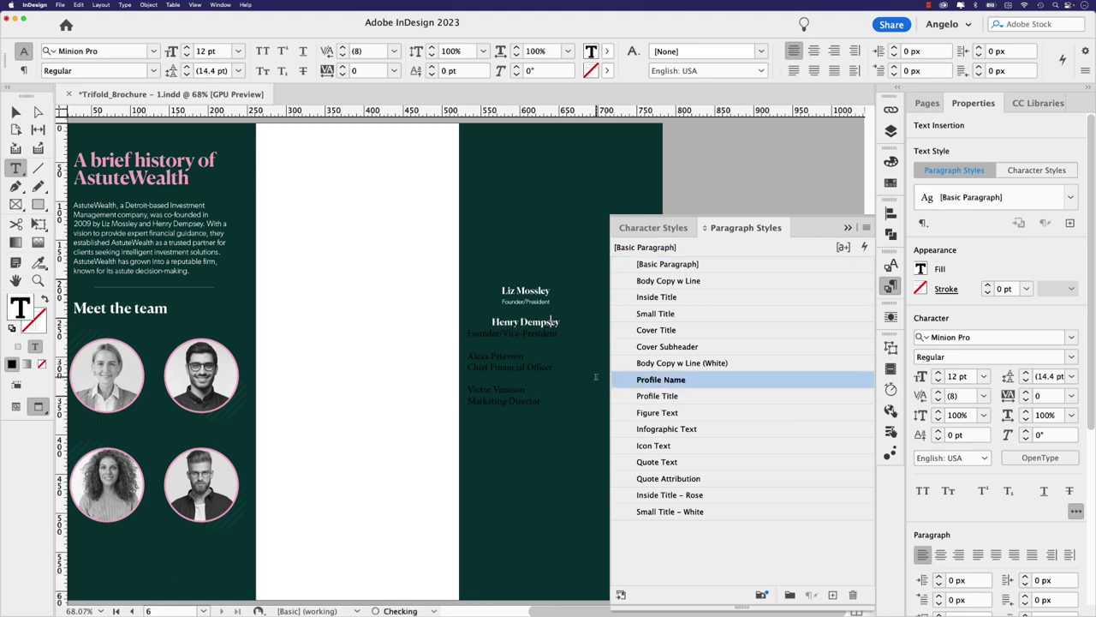
{"action": "left_click", "coordinate": [518, 336]}
{"action": "key", "text": "super+KP_3"}
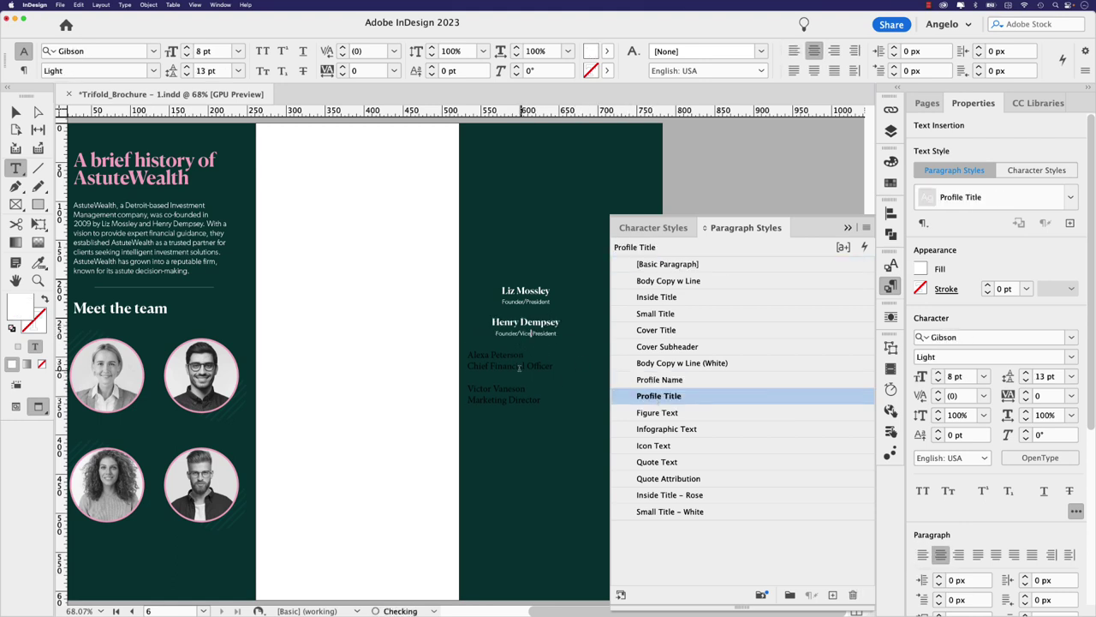
Step: Apply the Profile Name style to the third and fourth team members' names and Profile Title to their job titles
{"action": "left_click", "coordinate": [499, 355]}
{"action": "left_click", "coordinate": [656, 380]}
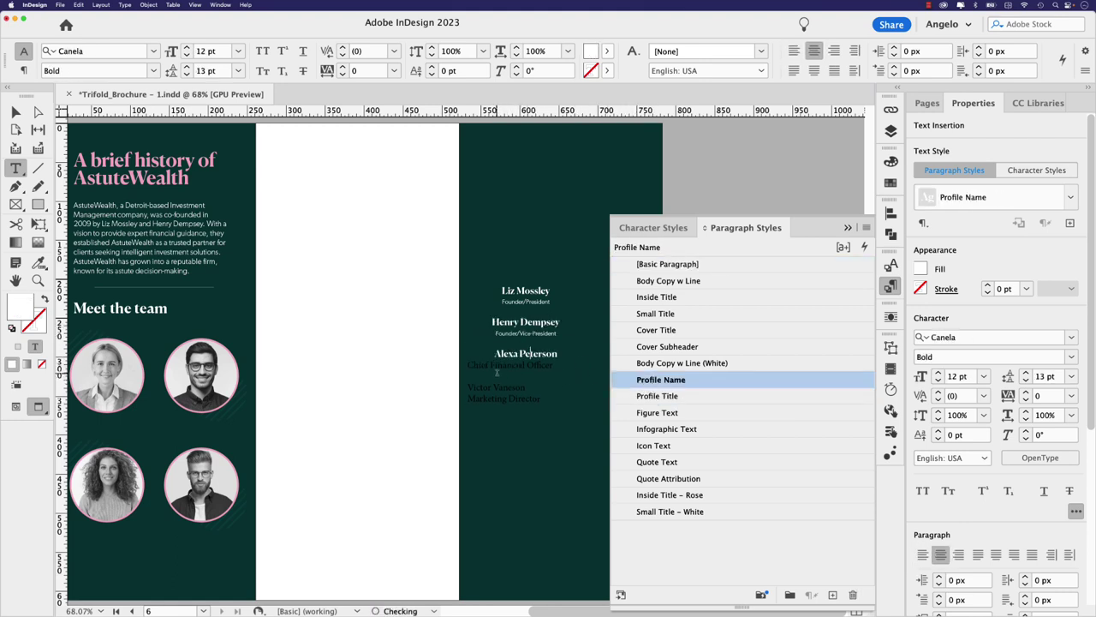
{"action": "left_click", "coordinate": [497, 367]}
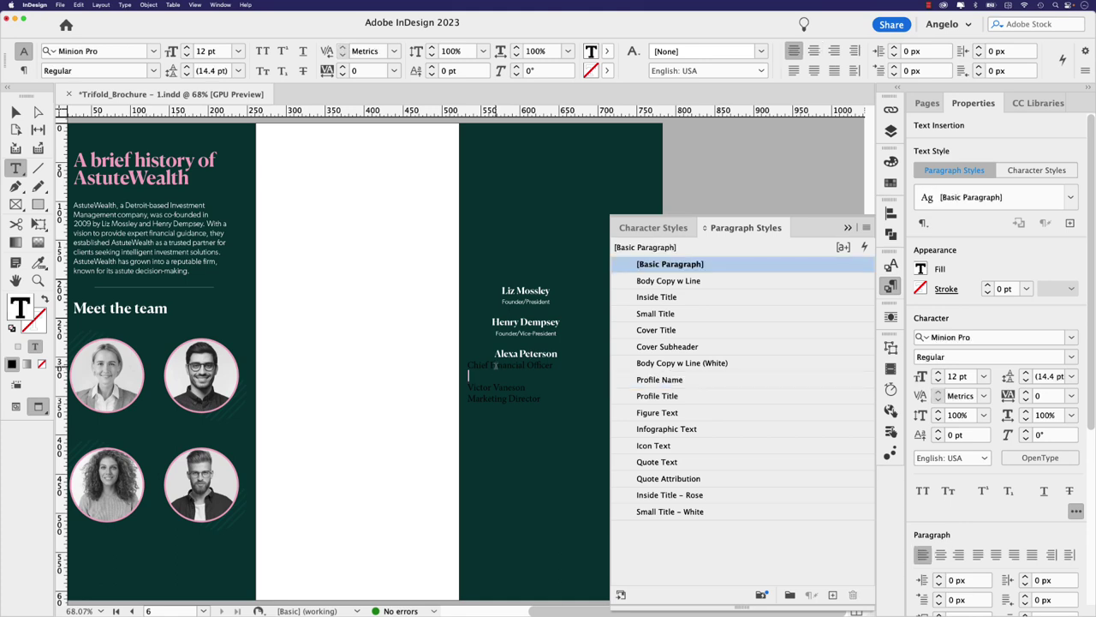
{"action": "left_click", "coordinate": [656, 396]}
{"action": "left_click", "coordinate": [496, 388]}
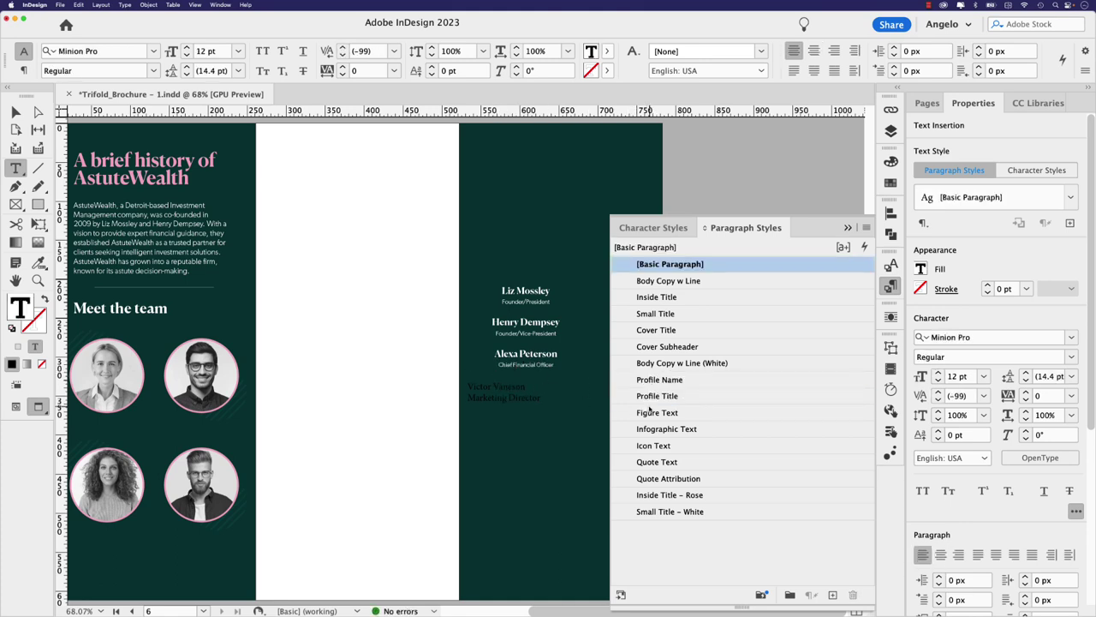
{"action": "left_click", "coordinate": [656, 379]}
{"action": "left_click", "coordinate": [525, 393]}
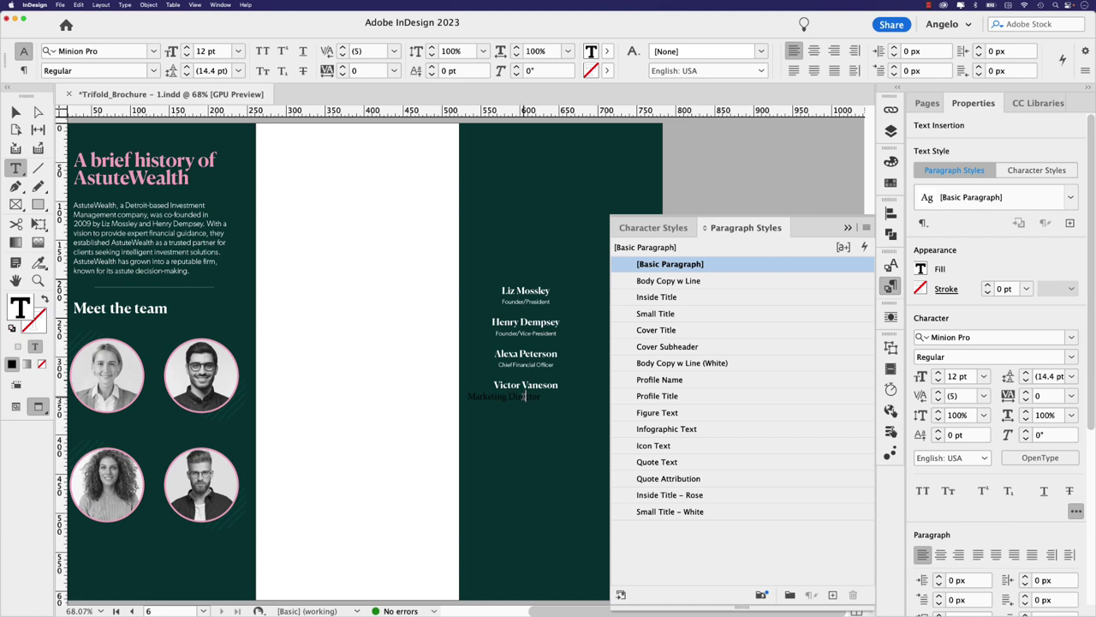
{"action": "left_click", "coordinate": [645, 399]}
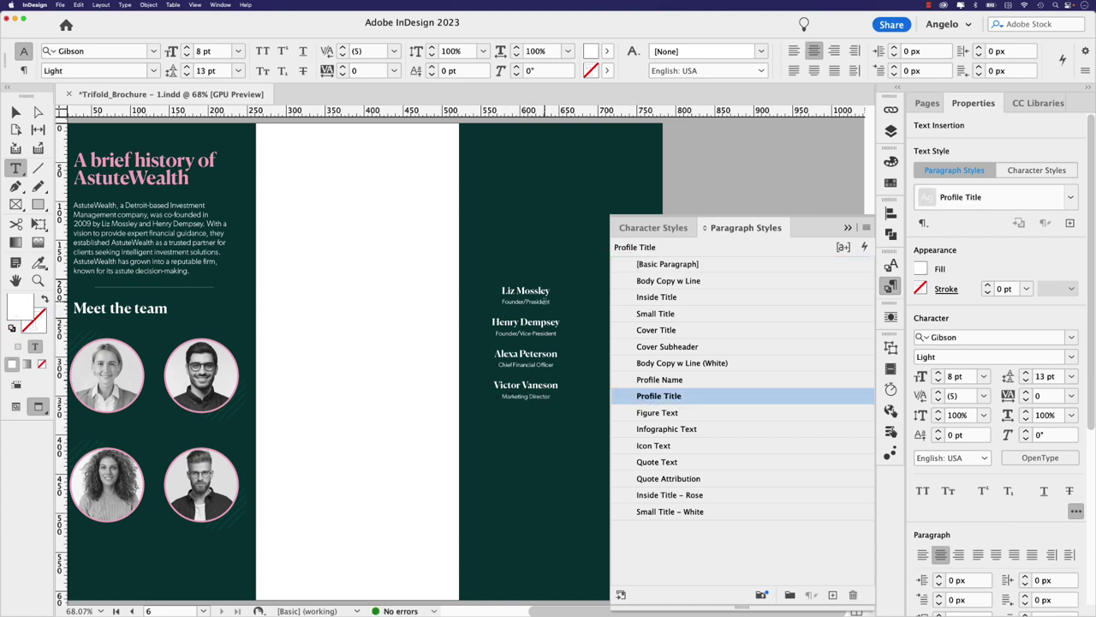
Step: Cut the first team member's name and job title from the list and paste them into a separate text frame
{"action": "left_click_drag", "start_coordinate": [548, 302], "coordinate": [488, 290]}
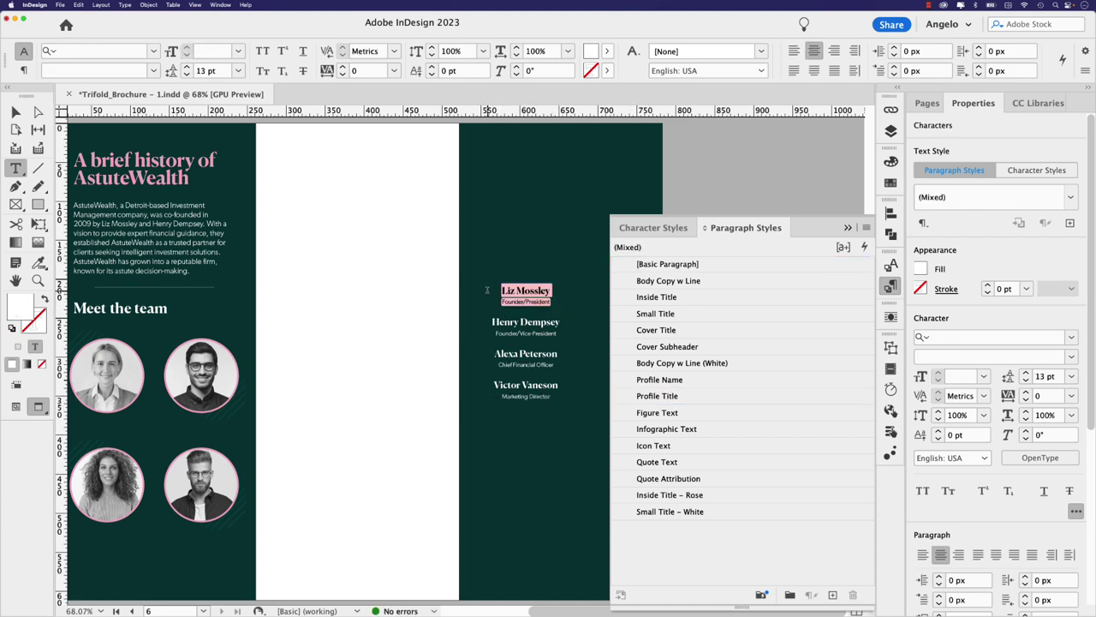
{"action": "key", "text": "BackSpace"}
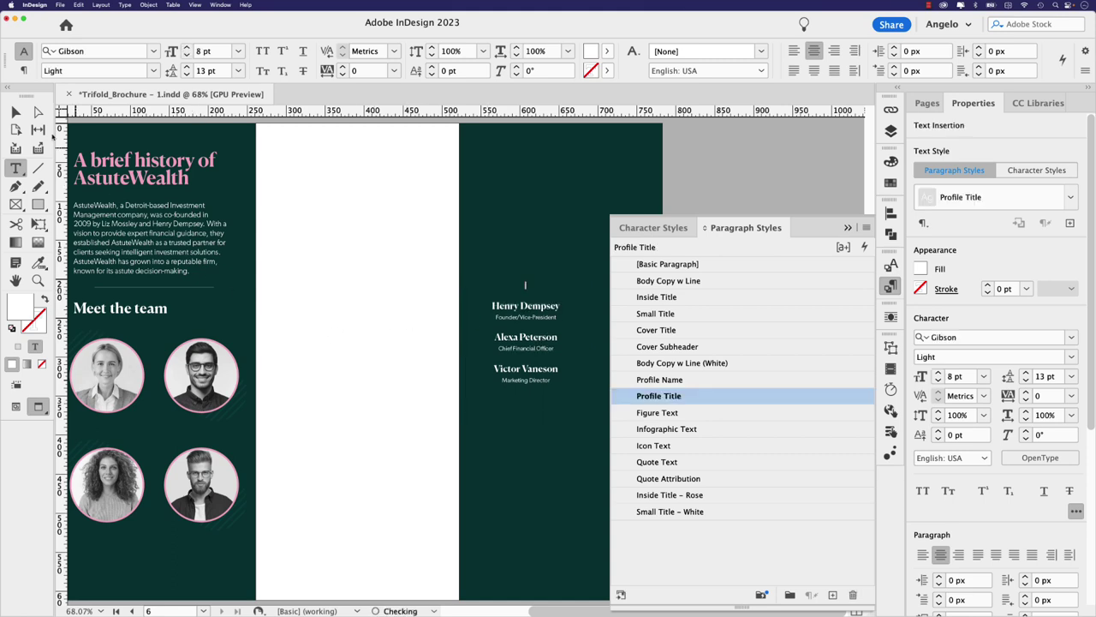
{"action": "left_click", "coordinate": [14, 111]}
{"action": "scroll", "coordinate": [264, 369], "scroll_direction": "left", "scroll_amount": 5}
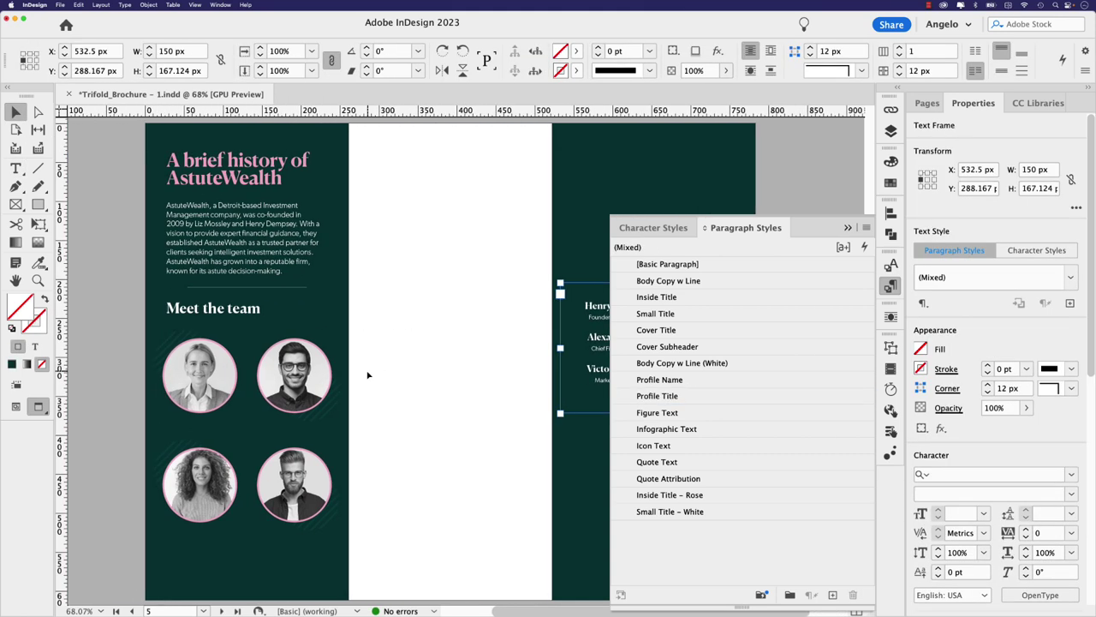
{"action": "left_click", "coordinate": [373, 386]}
{"action": "key", "text": "ctrl+v"}
Step: Place the first team member's text frame, about 90.7 by 27.4 px, directly beneath the first portrait at X 22 px
{"action": "left_click_drag", "start_coordinate": [448, 386], "coordinate": [225, 485]}
{"action": "key", "text": "w"}
{"action": "left_click_drag", "start_coordinate": [202, 531], "coordinate": [202, 435]}
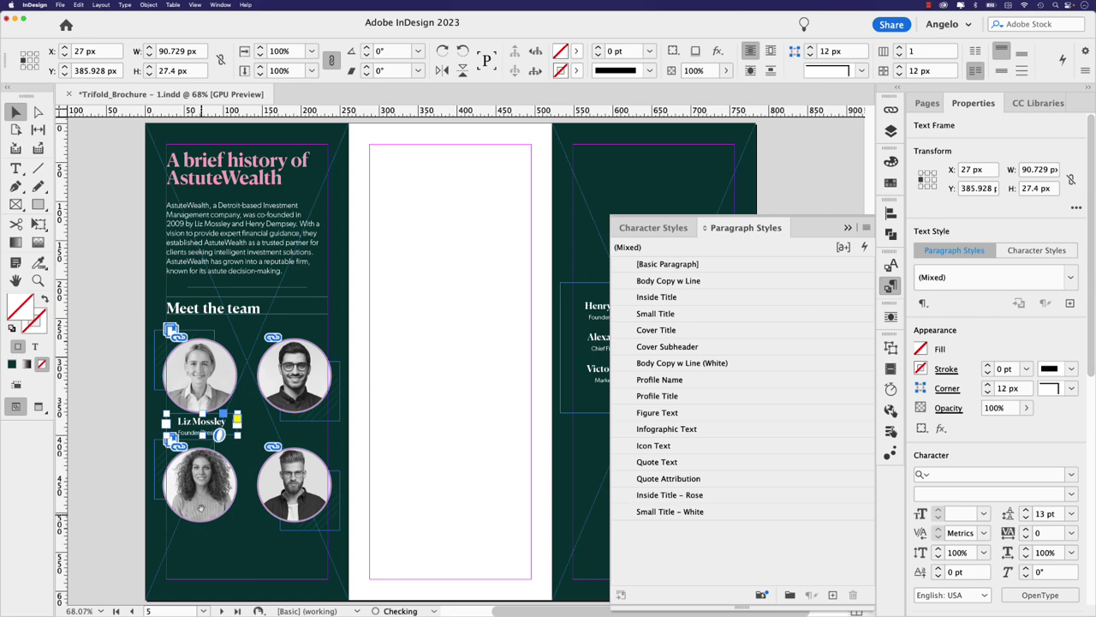
{"action": "scroll", "coordinate": [184, 454], "scroll_direction": "up", "scroll_amount": 3}
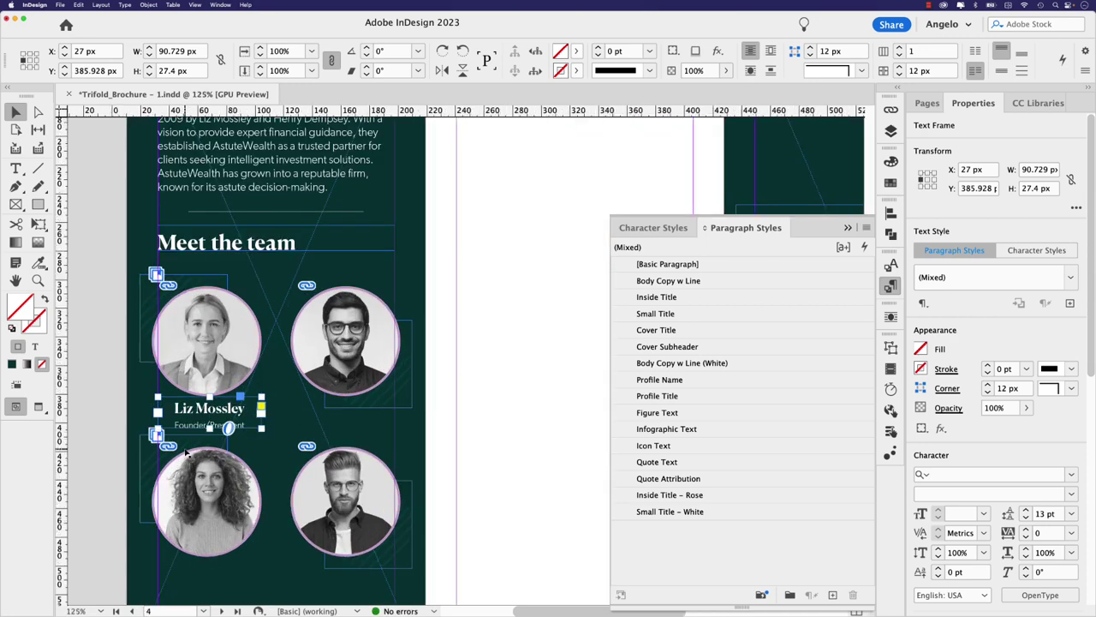
{"action": "left_click_drag", "start_coordinate": [324, 392], "coordinate": [316, 392]}
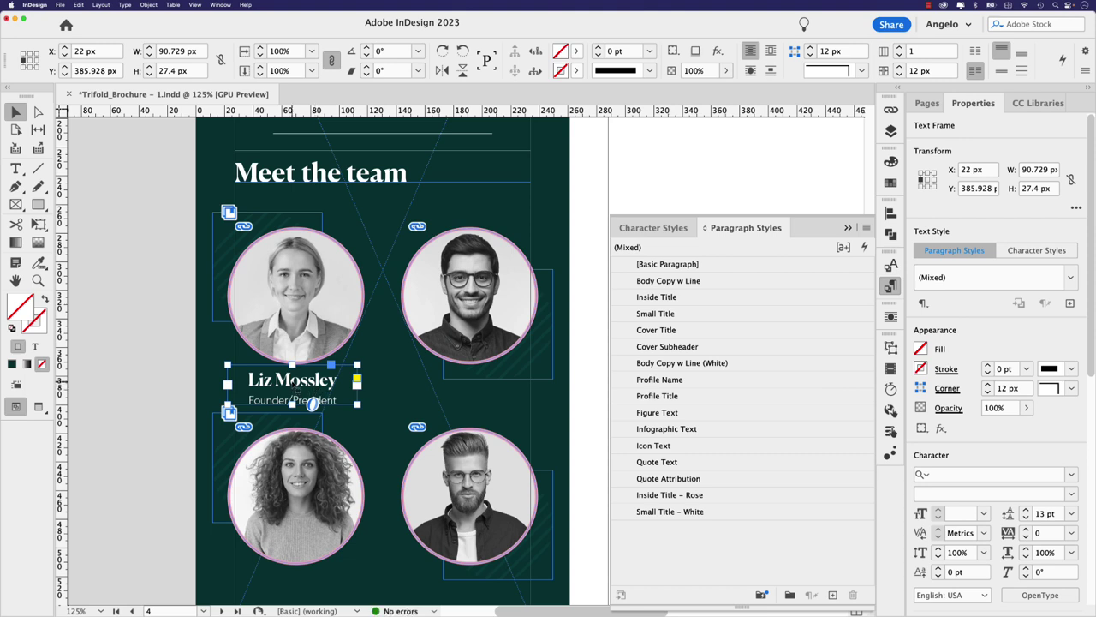
Step: Duplicate the name and title frame beneath the second portrait, and copy both frames beneath the two lower portraits
{"action": "left_click_drag", "start_coordinate": [287, 382], "coordinate": [466, 393]}
{"action": "scroll", "coordinate": [467, 343], "scroll_direction": "down", "scroll_amount": 3}
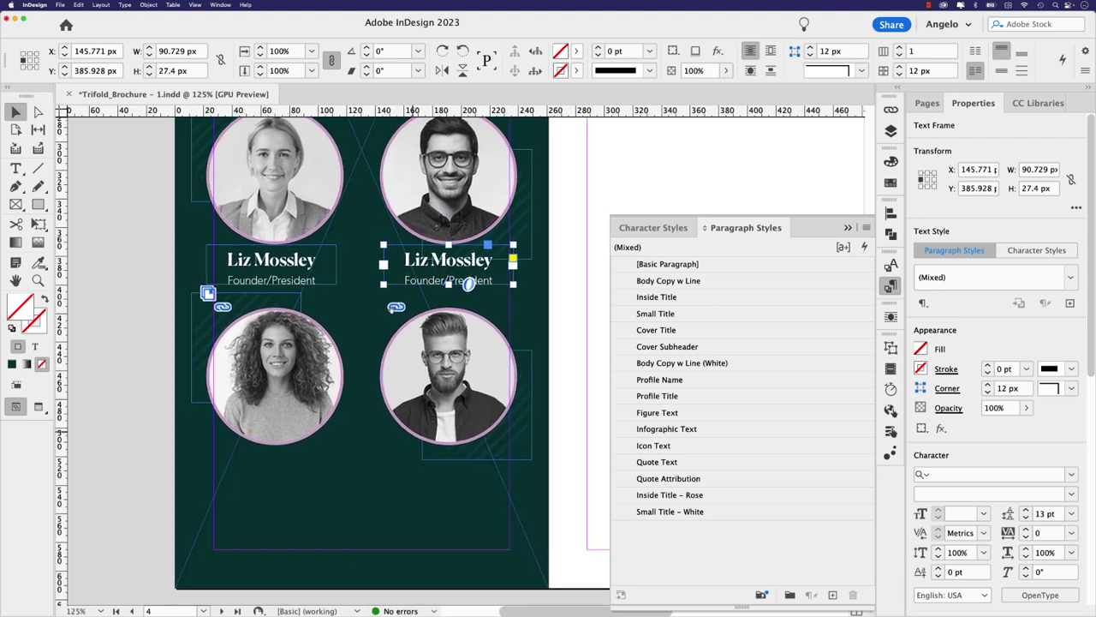
{"action": "left_click", "coordinate": [304, 280], "text": "shift"}
{"action": "left_click_drag", "start_coordinate": [417, 278], "coordinate": [434, 475]}
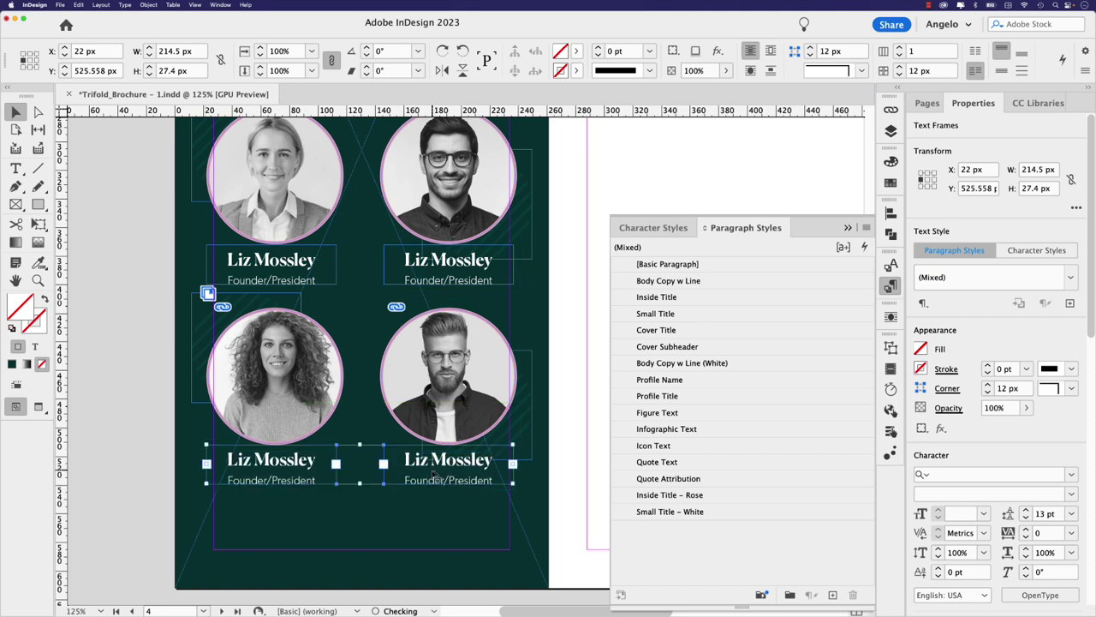
{"action": "left_click", "coordinate": [551, 488]}
{"action": "key", "text": "w"}
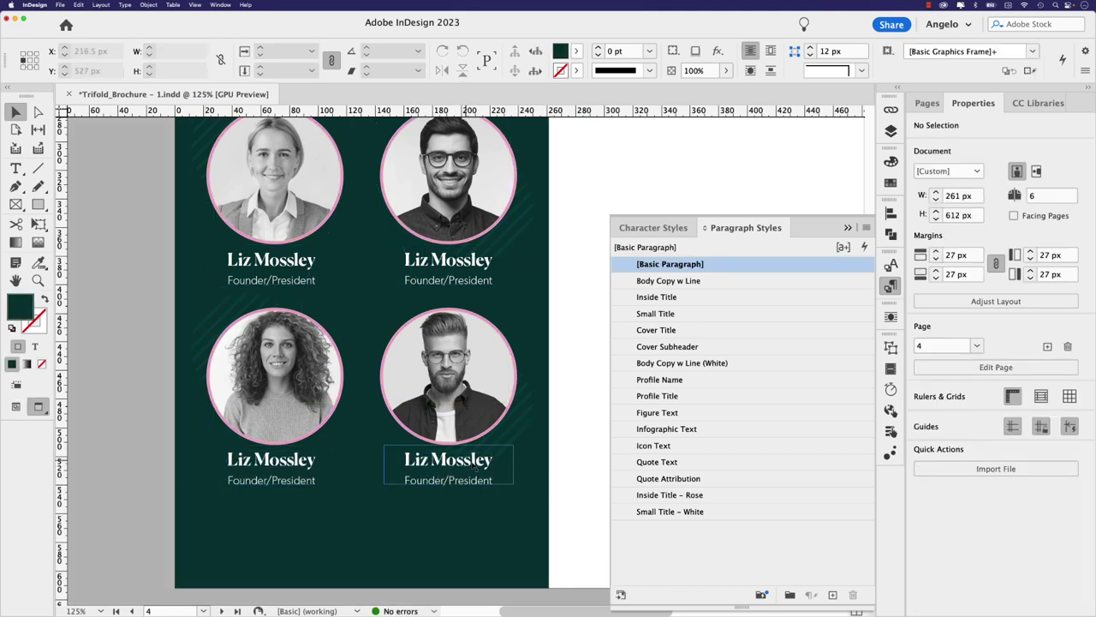
Step: Replace the text beneath the second portrait with the second team member's name and title, cut from the list
{"action": "scroll", "coordinate": [448, 456], "scroll_direction": "down", "scroll_amount": 3}
{"action": "scroll", "coordinate": [512, 431], "scroll_direction": "right", "scroll_amount": 5}
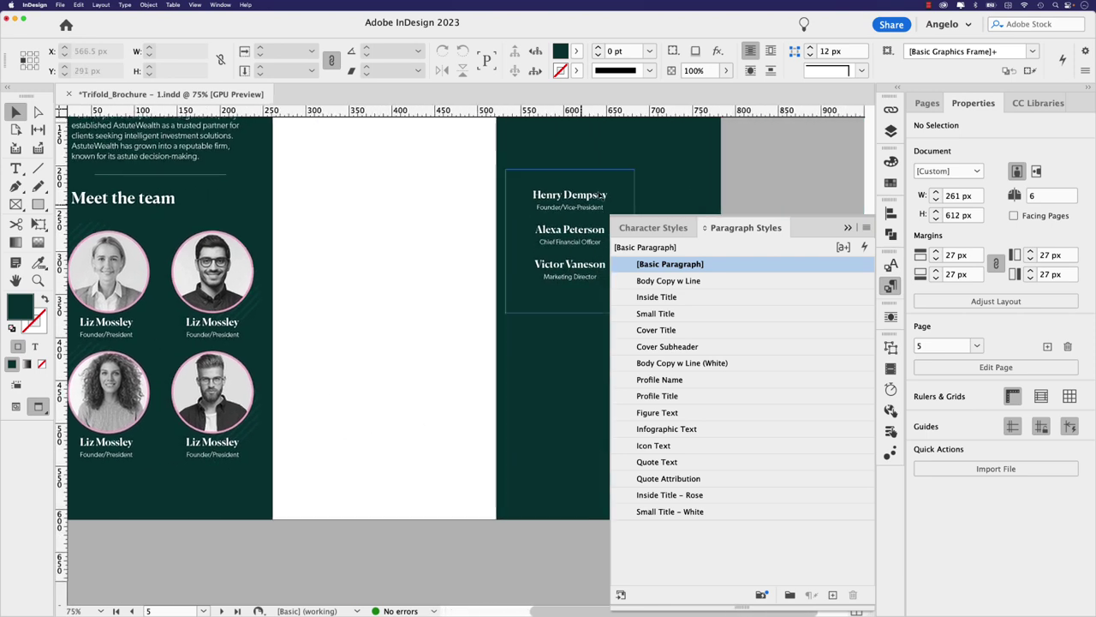
{"action": "double_click", "coordinate": [600, 207]}
{"action": "left_click_drag", "start_coordinate": [600, 208], "coordinate": [501, 191]}
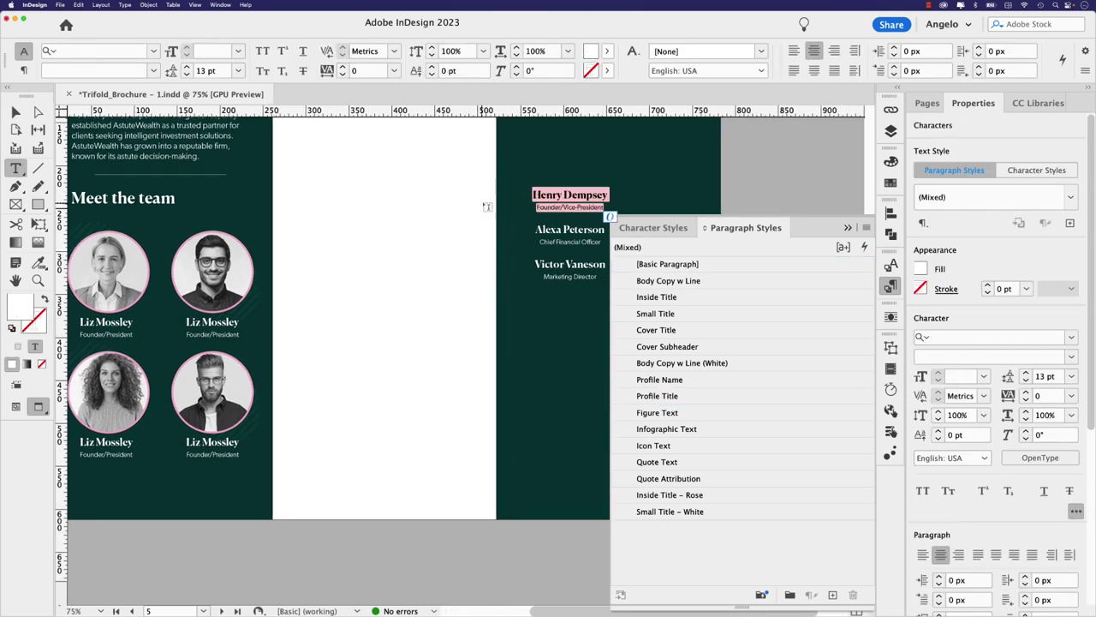
{"action": "key", "text": "ctrl+x"}
{"action": "left_click_drag", "start_coordinate": [242, 335], "coordinate": [186, 319]}
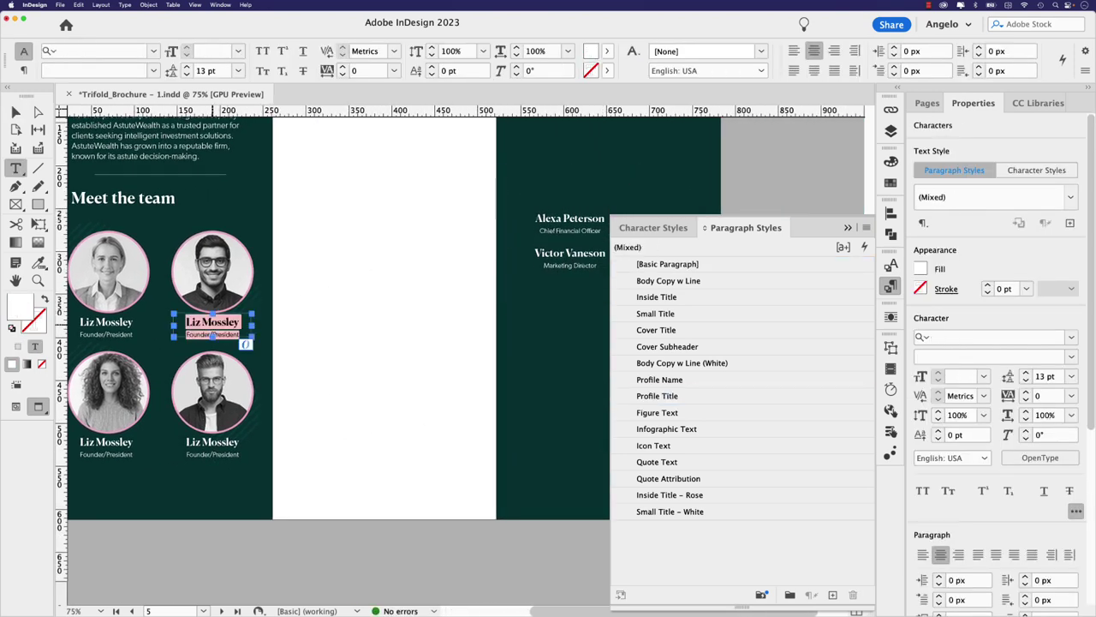
{"action": "key", "text": "ctrl+v"}
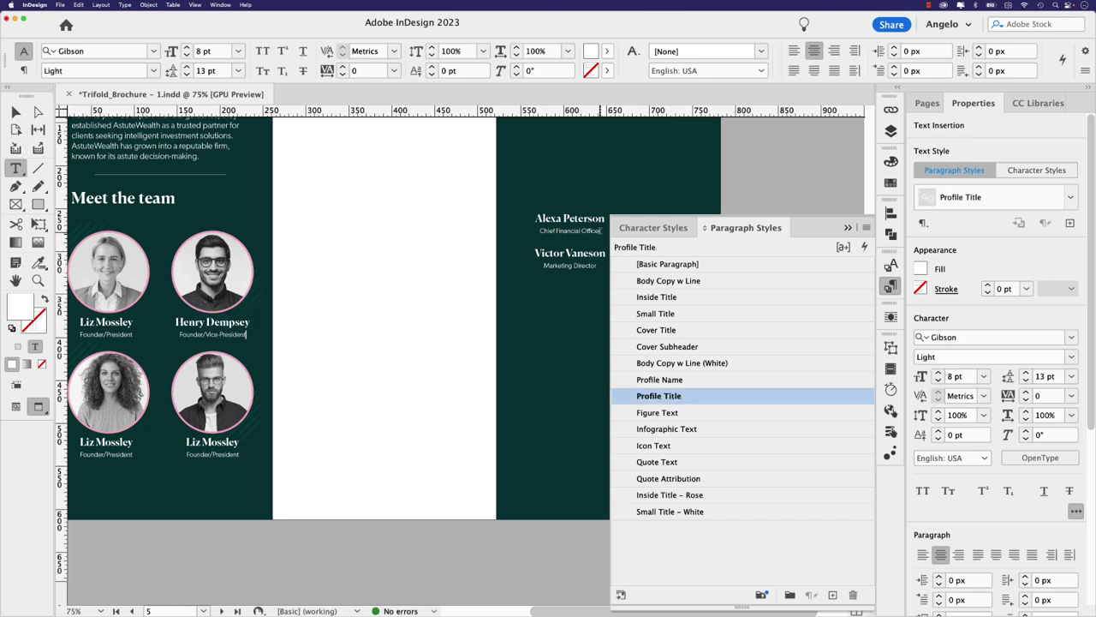
Step: Replace the text beneath the curly-haired woman's portrait with the third team member's name and title, cut from the list
{"action": "left_click_drag", "start_coordinate": [604, 233], "coordinate": [528, 217]}
{"action": "key", "text": "ctrl+x"}
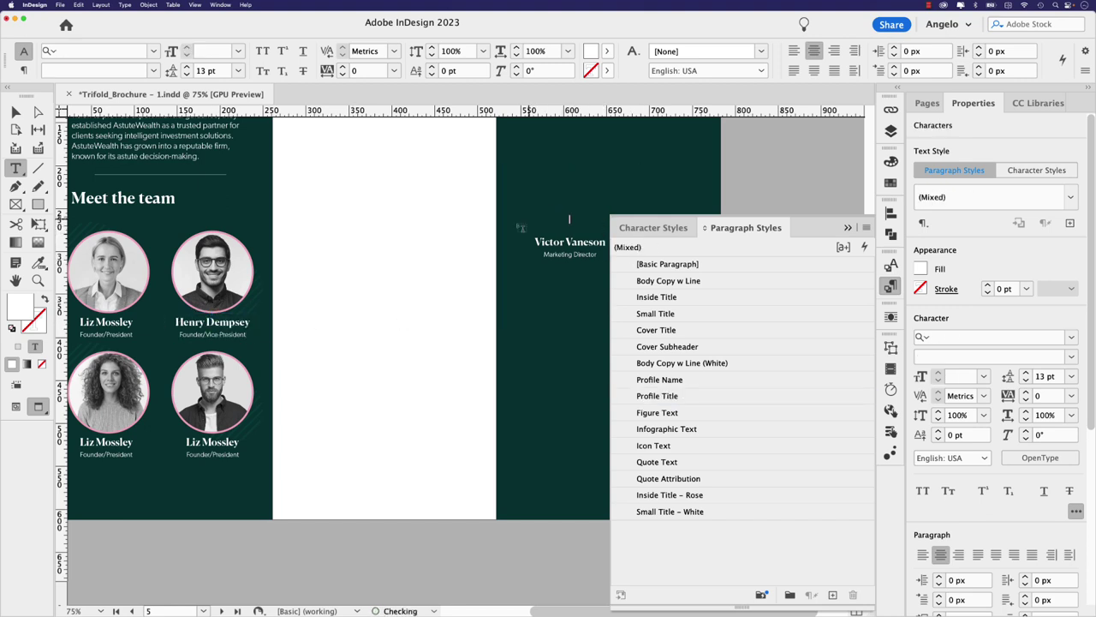
{"action": "left_click", "coordinate": [113, 445]}
{"action": "key", "text": "ctrl+a"}
{"action": "key", "text": "ctrl+v"}
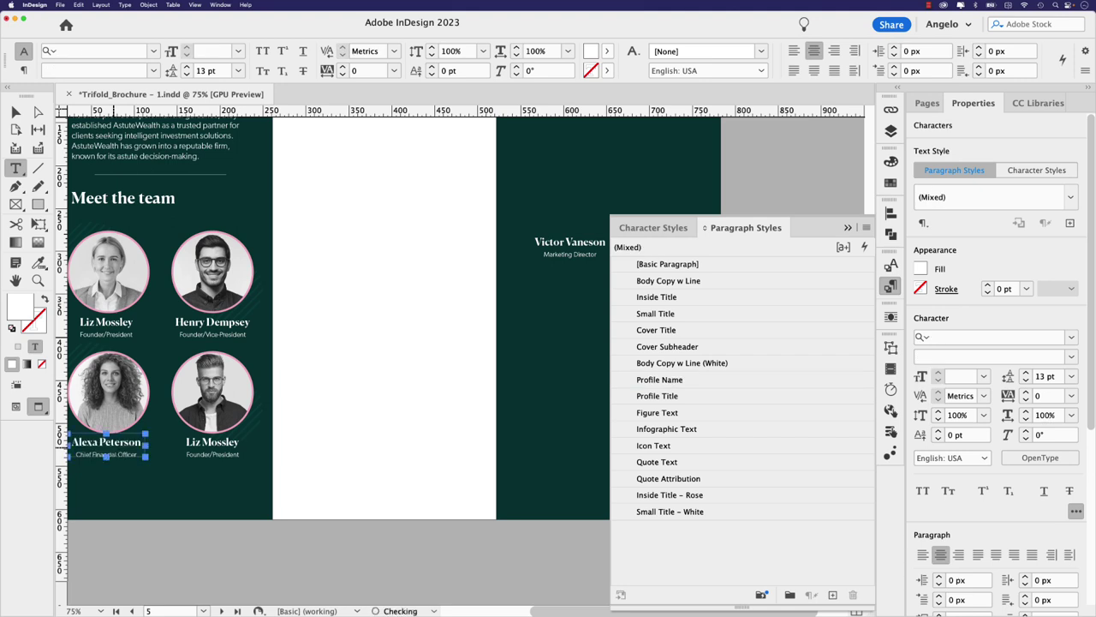
Step: Replace the text beneath the fourth portrait with the fourth team member's name and title, cut from the list
{"action": "left_click_drag", "start_coordinate": [549, 250], "coordinate": [597, 254]}
{"action": "key", "text": "ctrl+a"}
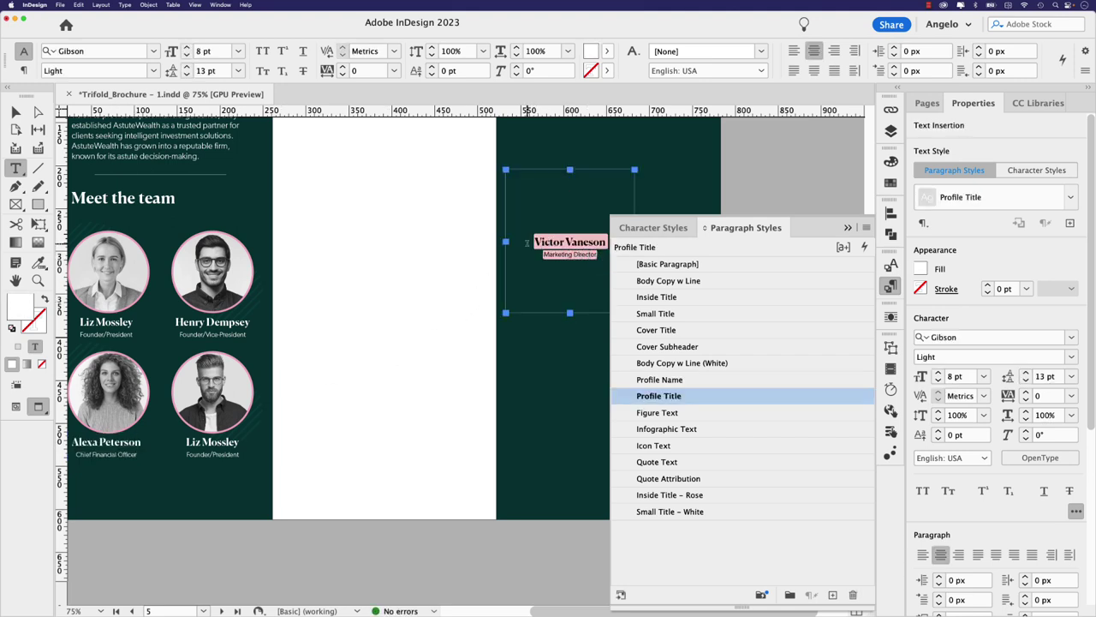
{"action": "key", "text": "ctrl+x"}
{"action": "left_click_drag", "start_coordinate": [239, 455], "coordinate": [178, 445]}
{"action": "key", "text": "ctrl+v"}
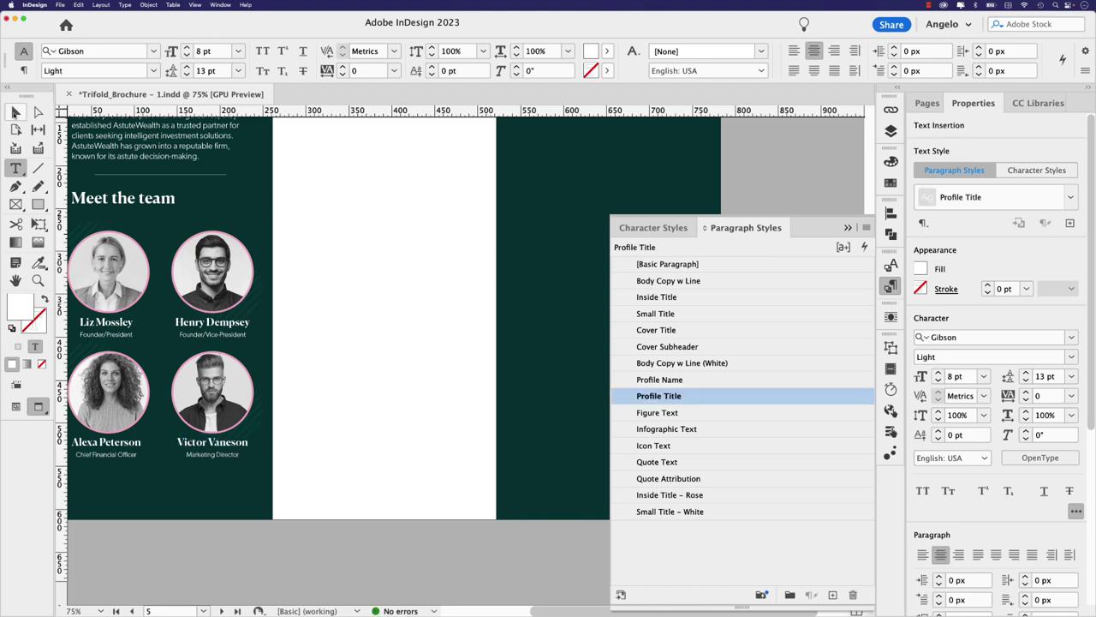
Step: Delete the emptied text frame from the right dark green panel
{"action": "left_click", "coordinate": [15, 111]}
{"action": "left_click", "coordinate": [580, 243]}
{"action": "left_click", "coordinate": [576, 236]}
{"action": "key", "text": "shift+super+a"}
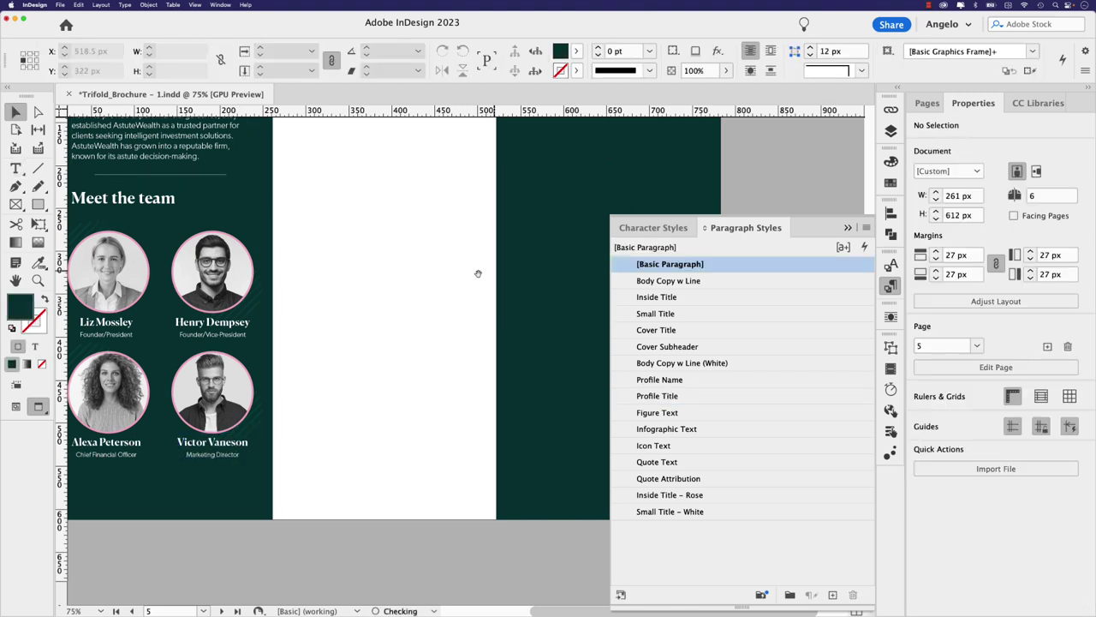
Step: Move the lower two portraits with their captions down 10 px, and the "Meet the team" heading down to Y 240.6 px
{"action": "scroll", "coordinate": [538, 325], "scroll_direction": "up", "scroll_amount": 3}
{"action": "scroll", "coordinate": [538, 325], "scroll_direction": "left", "scroll_amount": 3}
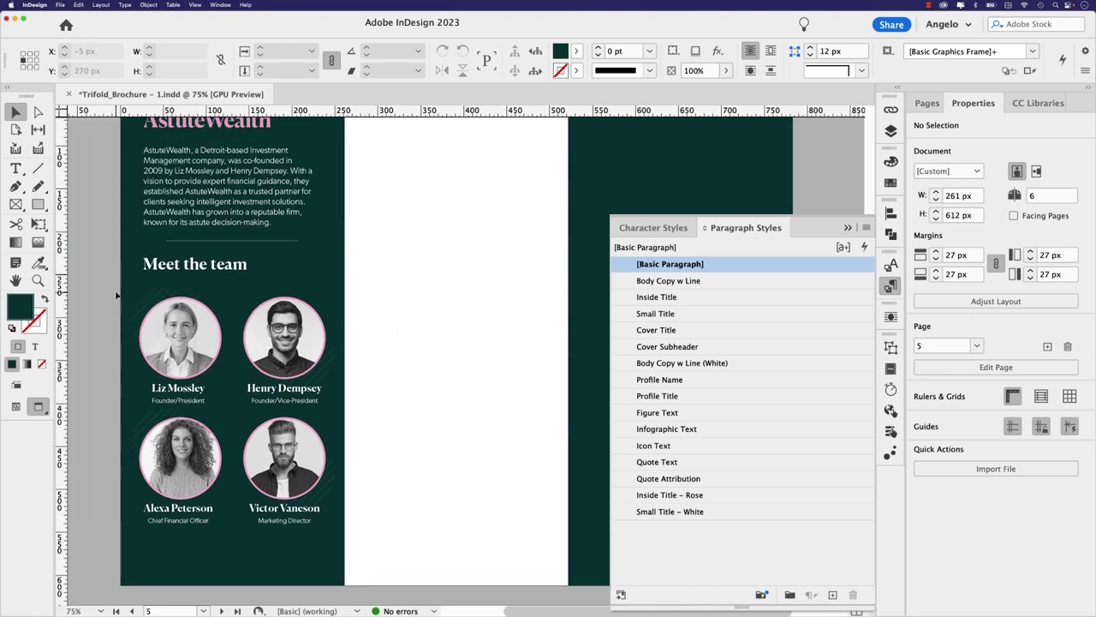
{"action": "left_click_drag", "start_coordinate": [109, 298], "coordinate": [351, 536]}
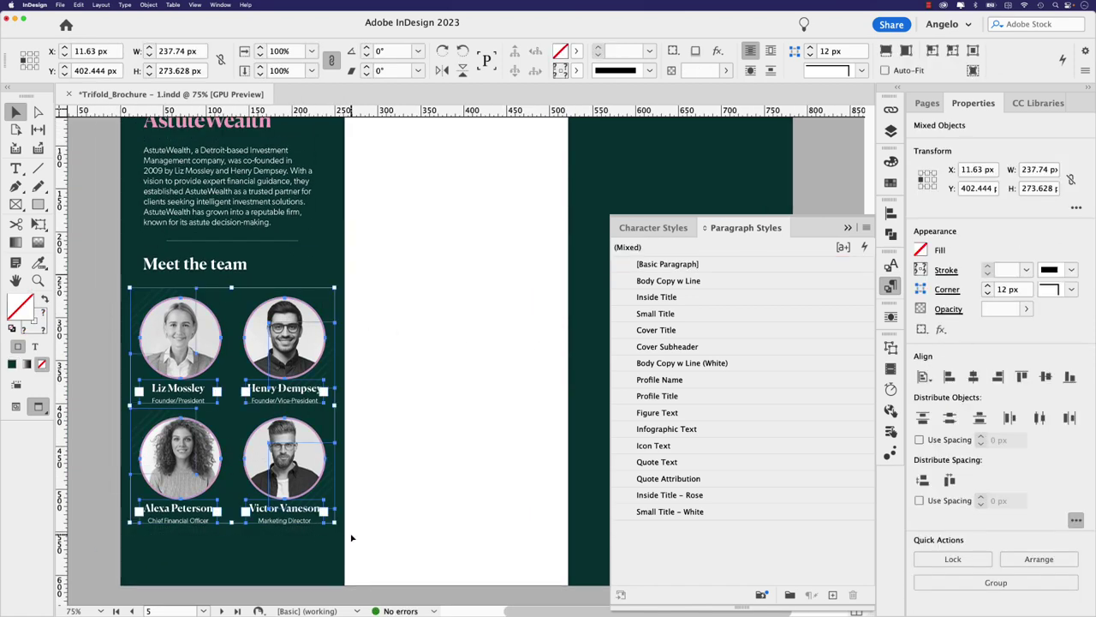
{"action": "left_click", "coordinate": [399, 545]}
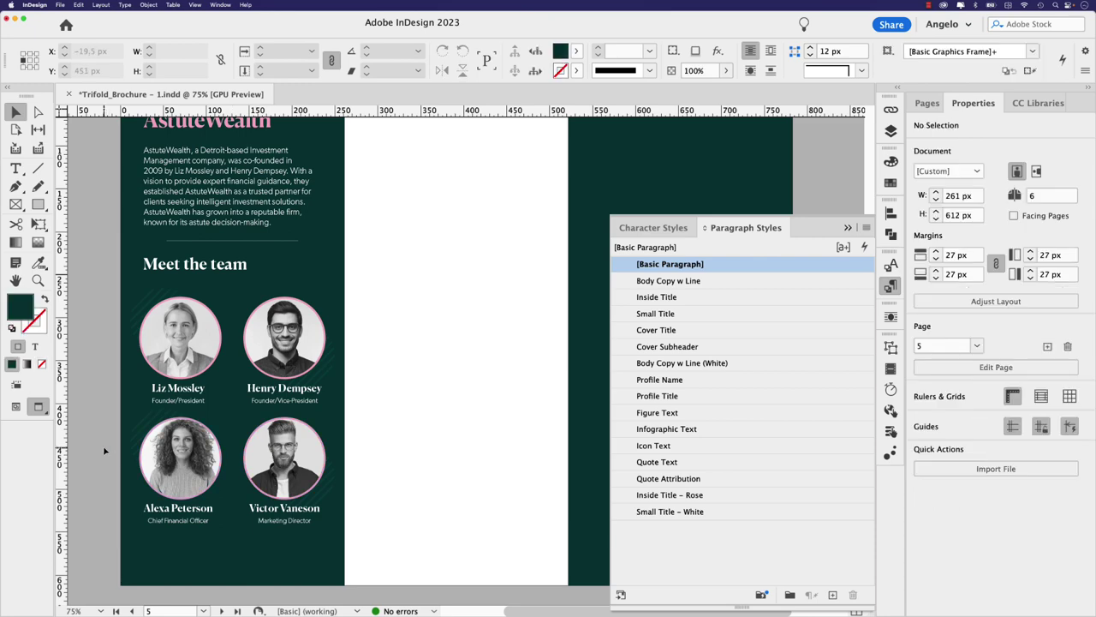
{"action": "left_click_drag", "start_coordinate": [110, 447], "coordinate": [340, 541]}
{"action": "key", "text": "shift+Down"}
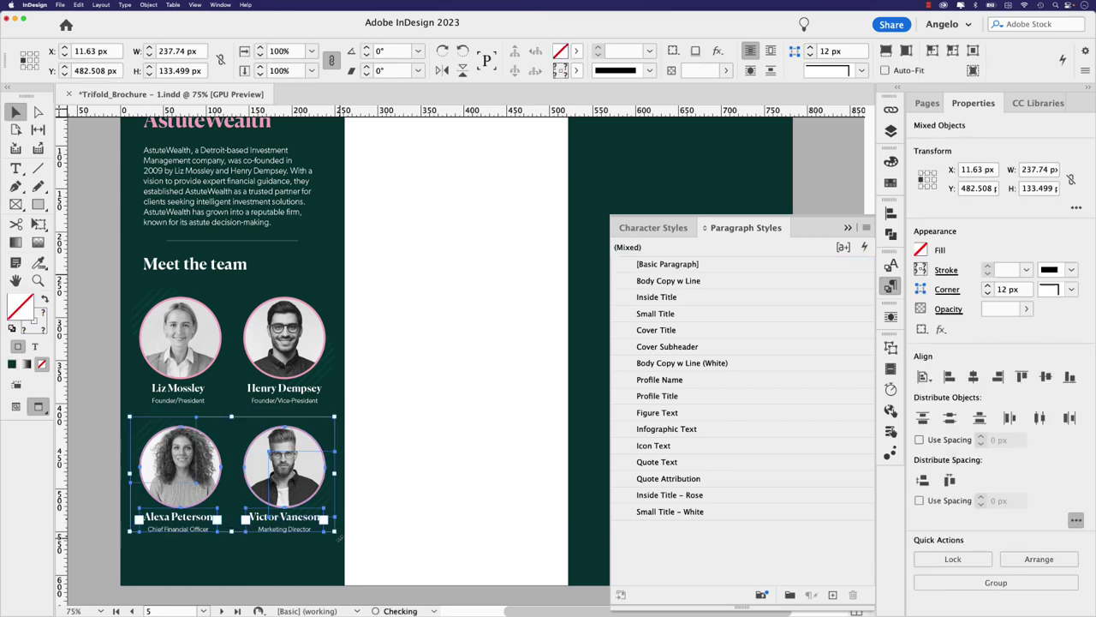
{"action": "left_click", "coordinate": [377, 496]}
{"action": "left_click", "coordinate": [283, 269]}
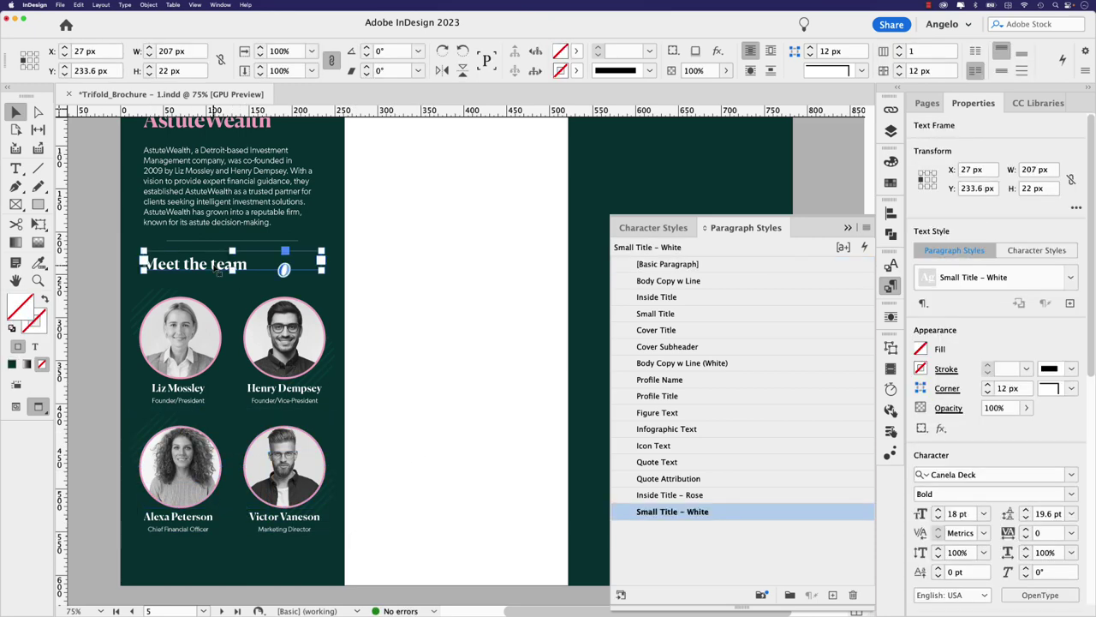
{"action": "left_click_drag", "start_coordinate": [219, 270], "coordinate": [220, 273]}
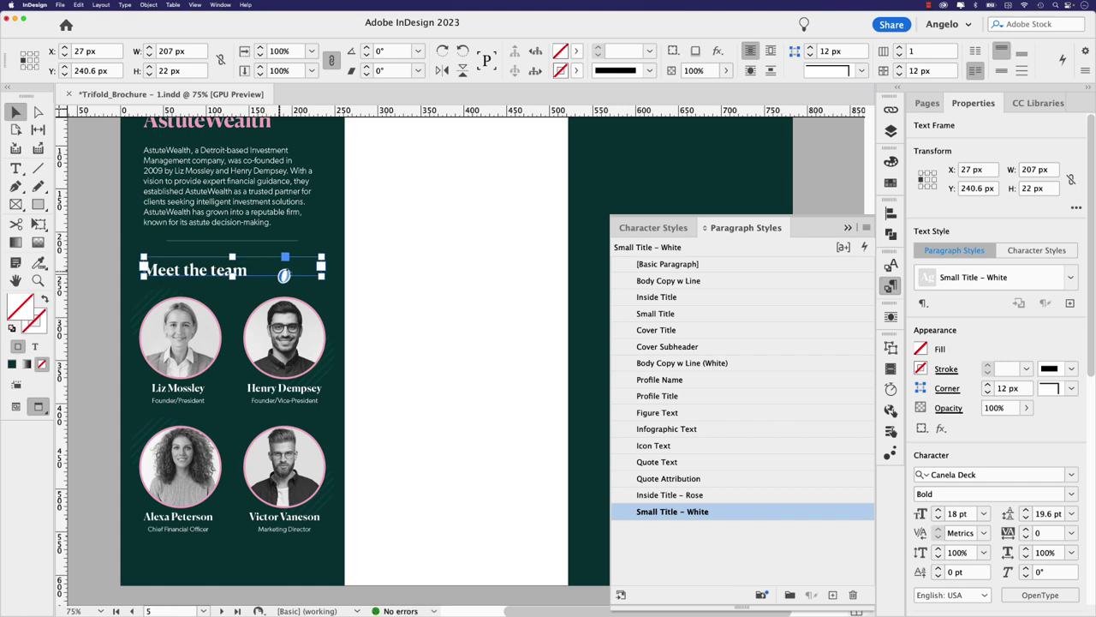
Step: Fit the 4-6 spread in the window and collapse the Paragraph Styles list
{"action": "left_click", "coordinate": [926, 102]}
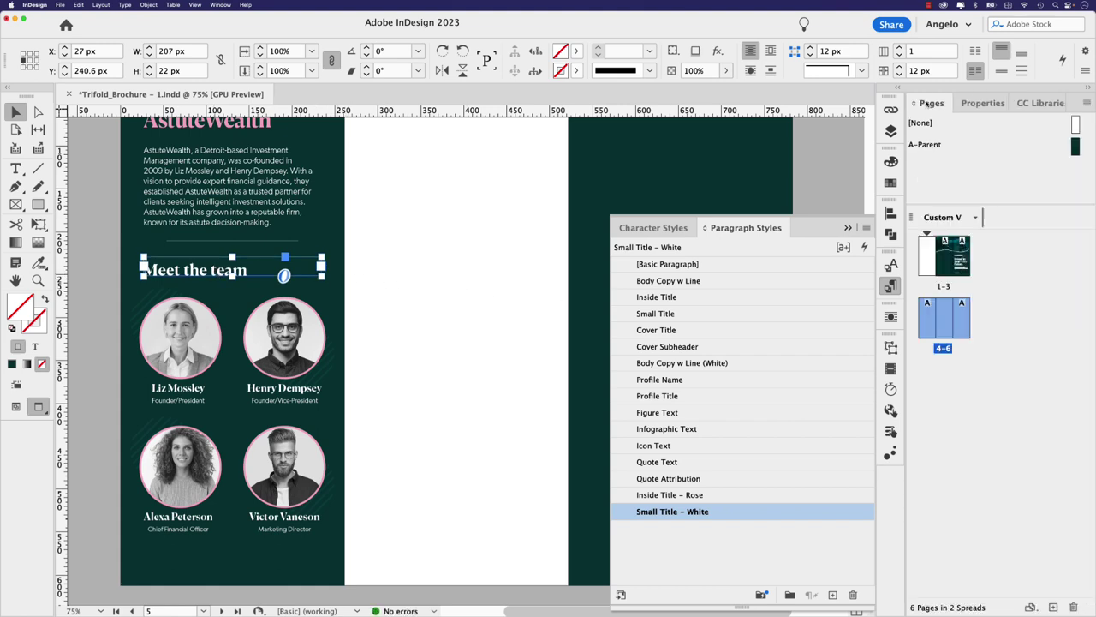
{"action": "left_click", "coordinate": [934, 317]}
{"action": "double_click", "coordinate": [943, 348]}
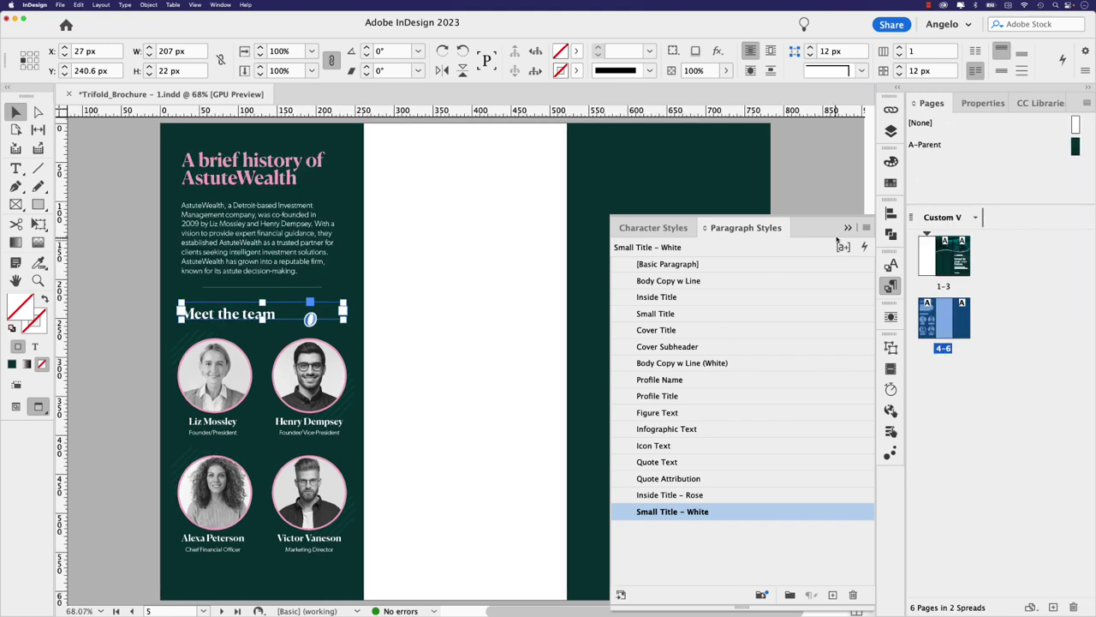
{"action": "left_click", "coordinate": [848, 228]}
{"action": "left_click", "coordinate": [533, 285]}
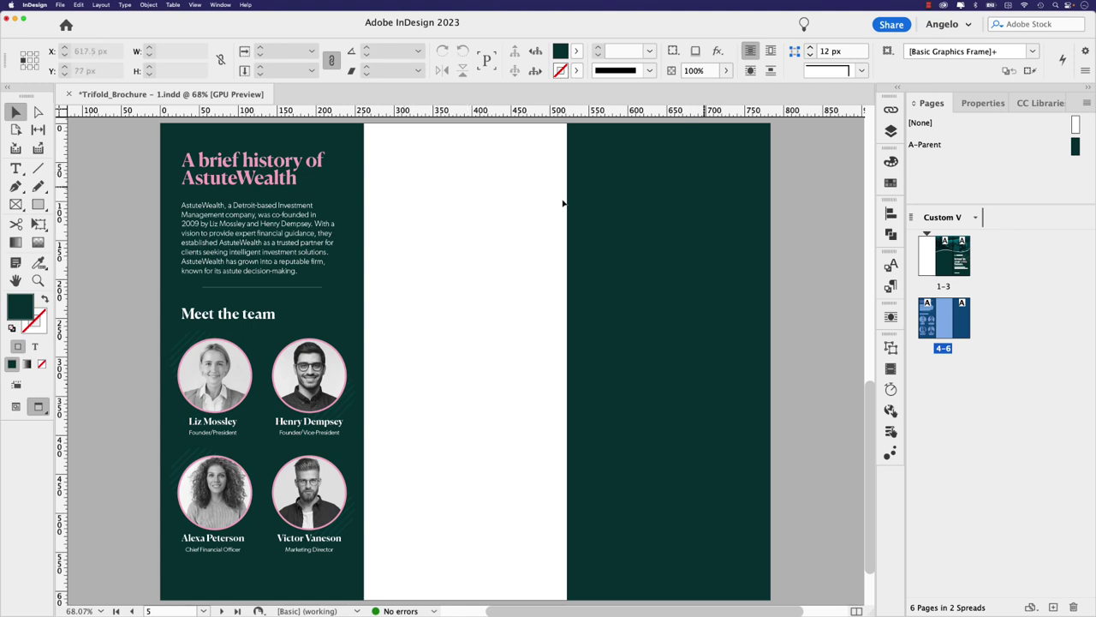
Step: Duplicate the "A brief history of AstuteWealth" text frame onto the middle and right panels, aligned to their margins
{"action": "left_click", "coordinate": [294, 232]}
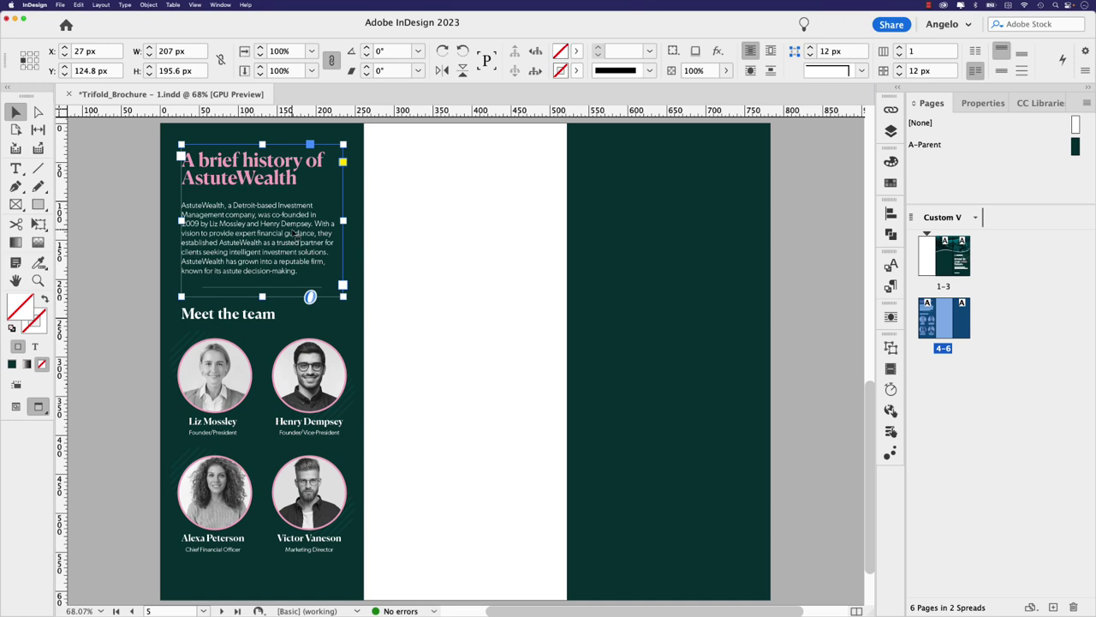
{"action": "key", "text": "w"}
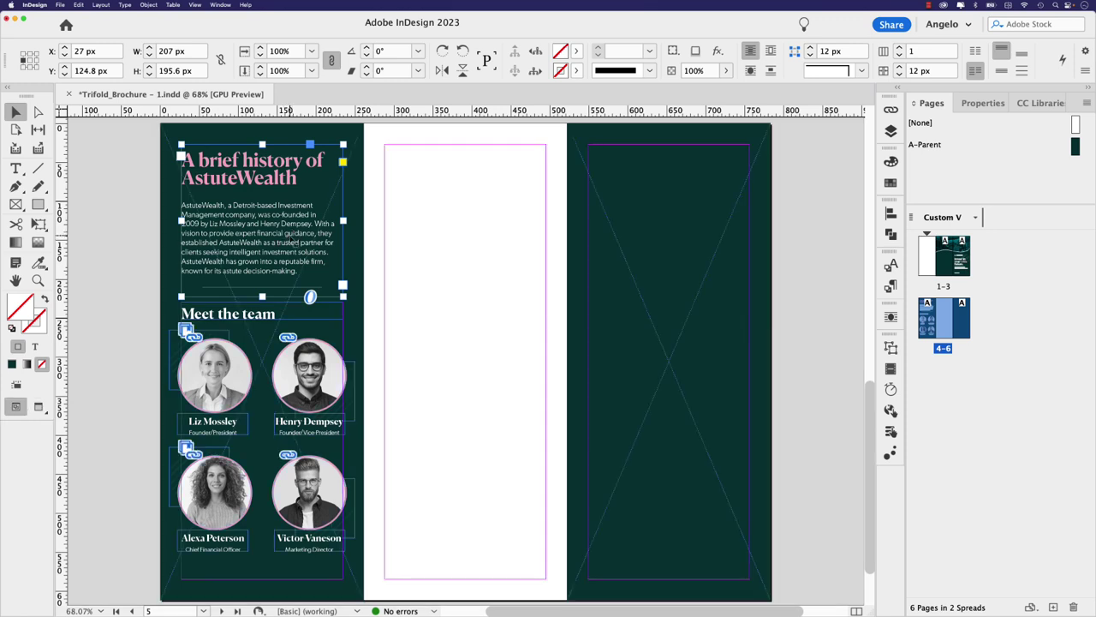
{"action": "left_click_drag", "start_coordinate": [273, 255], "coordinate": [654, 254]}
{"action": "key", "text": "t"}
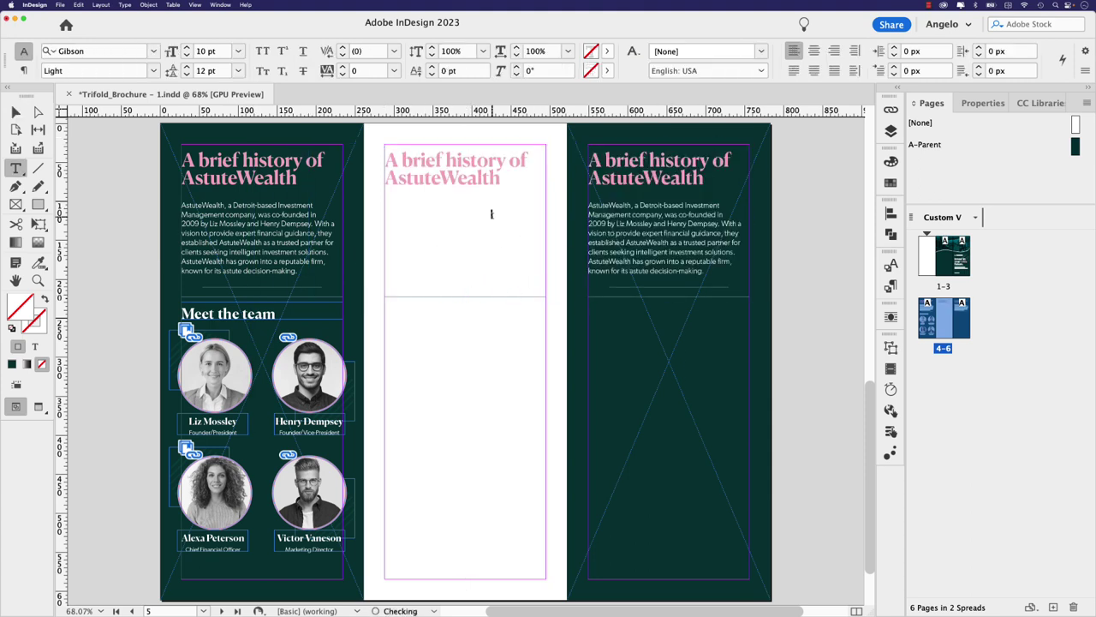
Step: Apply the Inside Title paragraph style to the "A brief history of AstuteWealth" heading on the white middle panel
{"action": "left_click", "coordinate": [489, 213]}
{"action": "key", "text": "super+a"}
{"action": "key", "text": "super+a"}
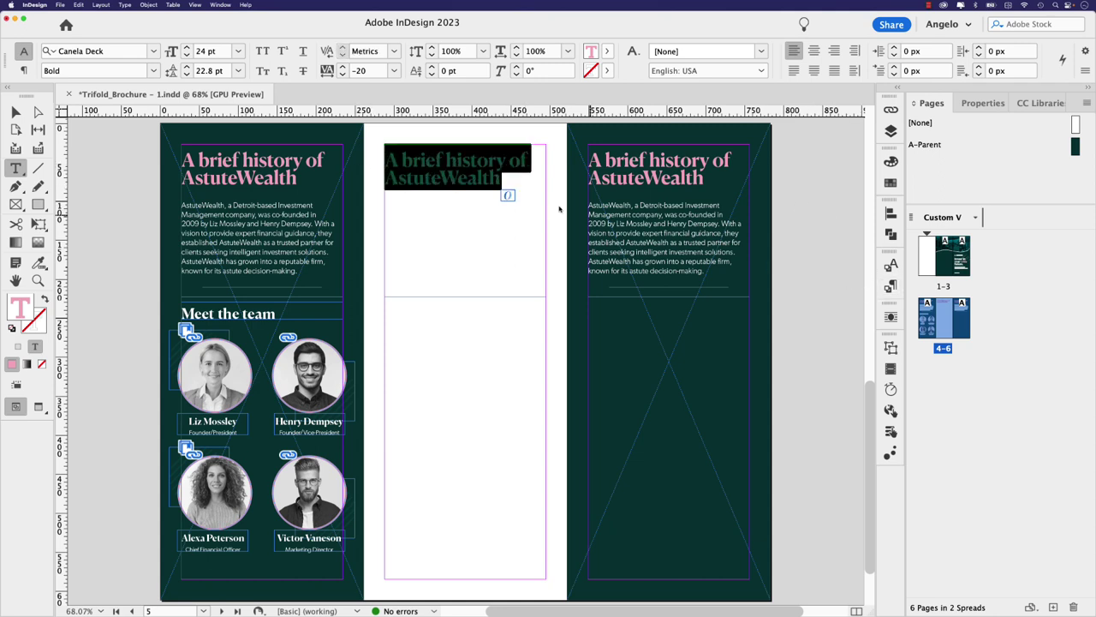
{"action": "left_click", "coordinate": [890, 294]}
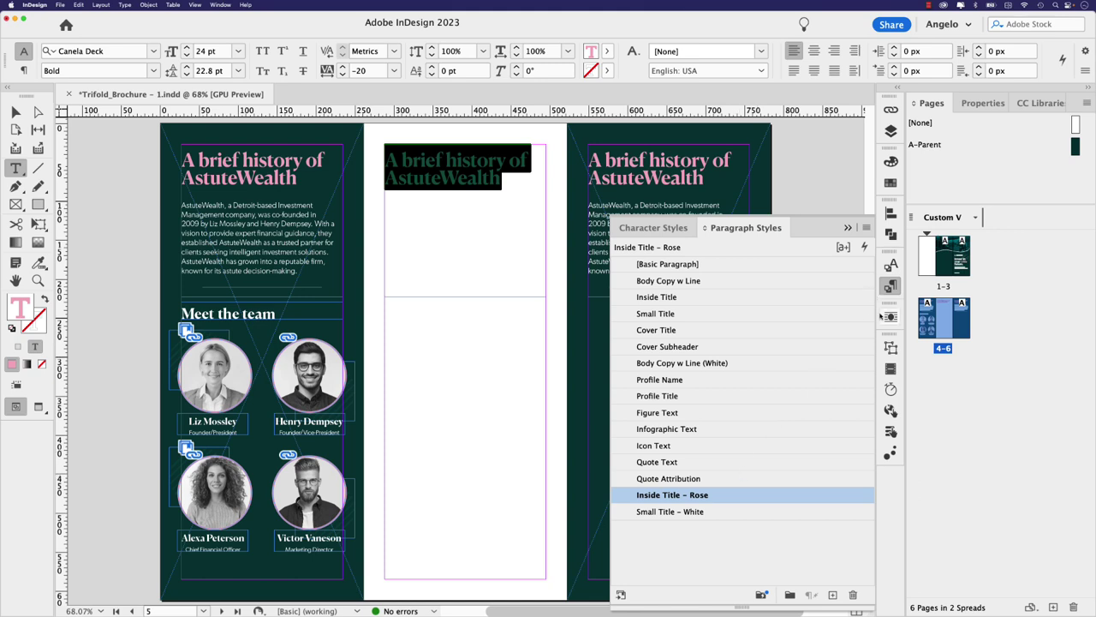
{"action": "left_click", "coordinate": [657, 296]}
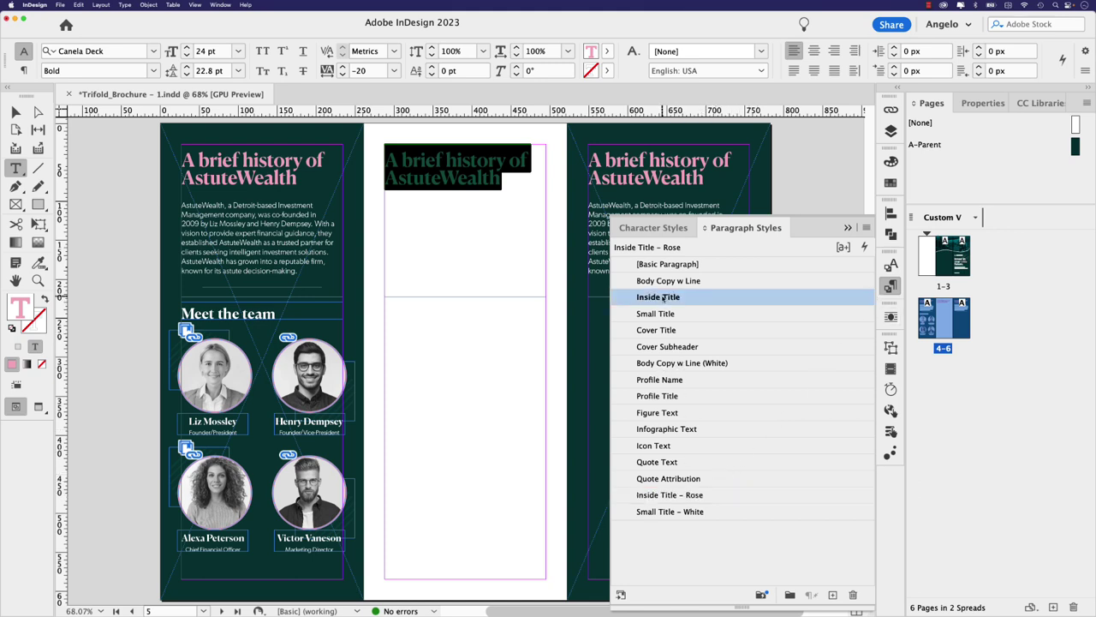
Step: Apply the Body Copy w Line paragraph style to the body paragraph on the white middle panel
{"action": "left_click", "coordinate": [412, 231]}
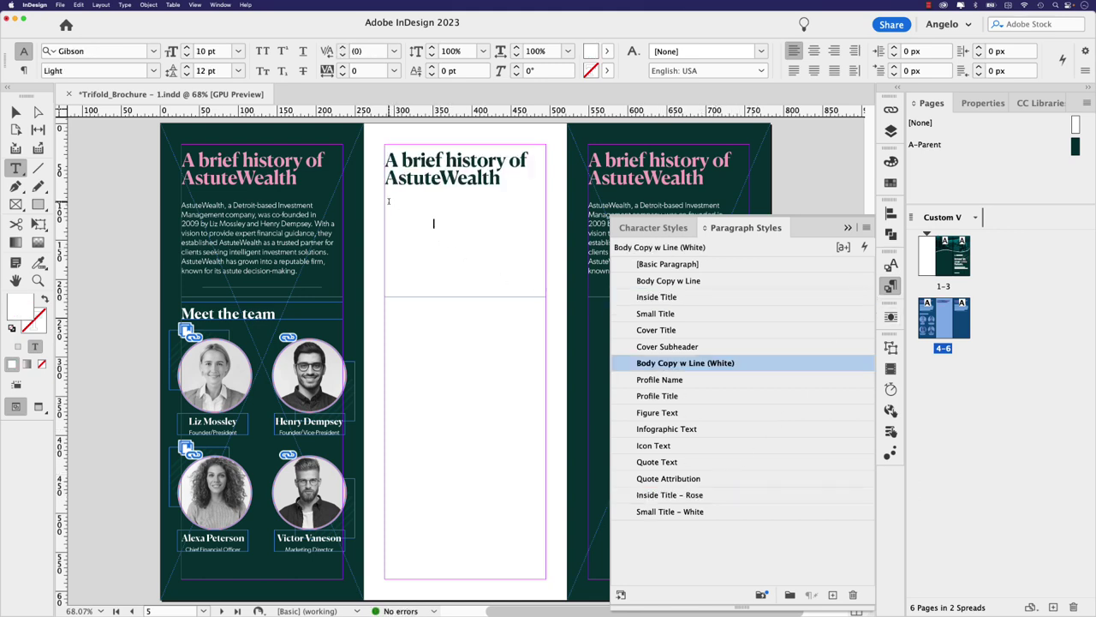
{"action": "key", "text": "super+v"}
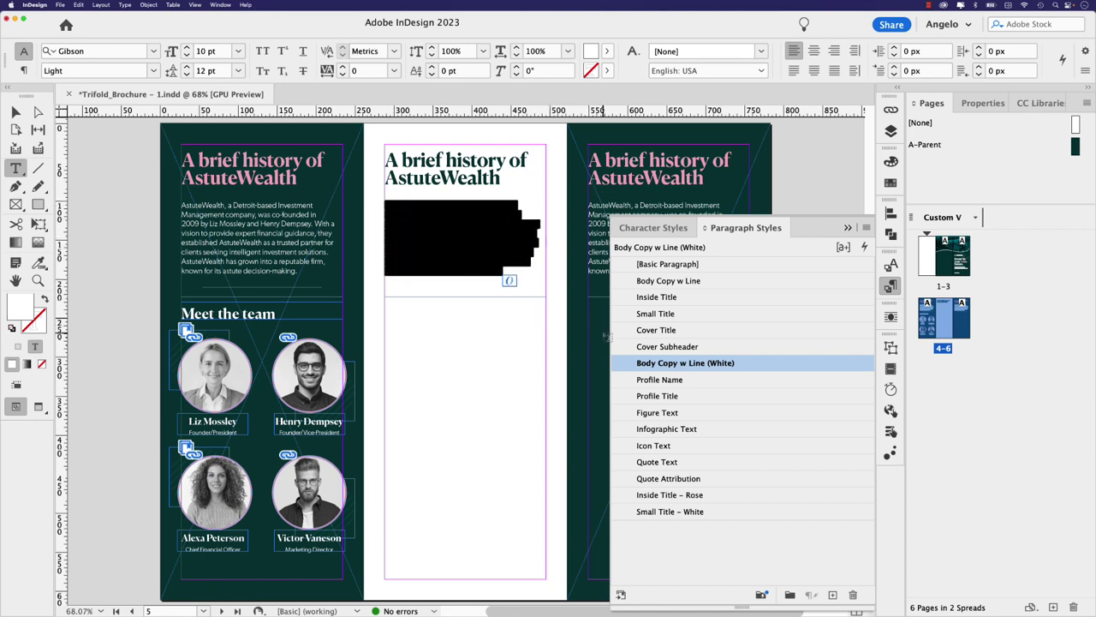
{"action": "left_click", "coordinate": [668, 280]}
{"action": "left_click", "coordinate": [364, 223]}
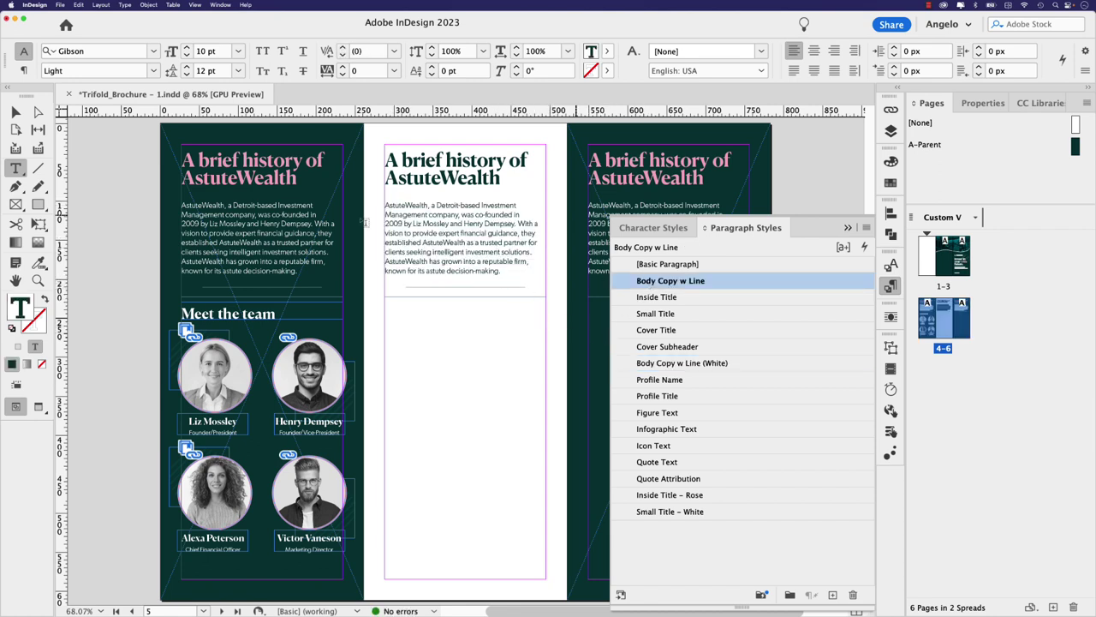
Step: Replace the middle panel's body paragraph with the "Astute Wealth offers a comprehensive range of services" paragraph from Page 3 of the Google Doc
{"action": "left_click", "coordinate": [498, 252]}
{"action": "key", "text": "super+Tab"}
{"action": "scroll", "coordinate": [188, 283], "scroll_direction": "down", "scroll_amount": 5}
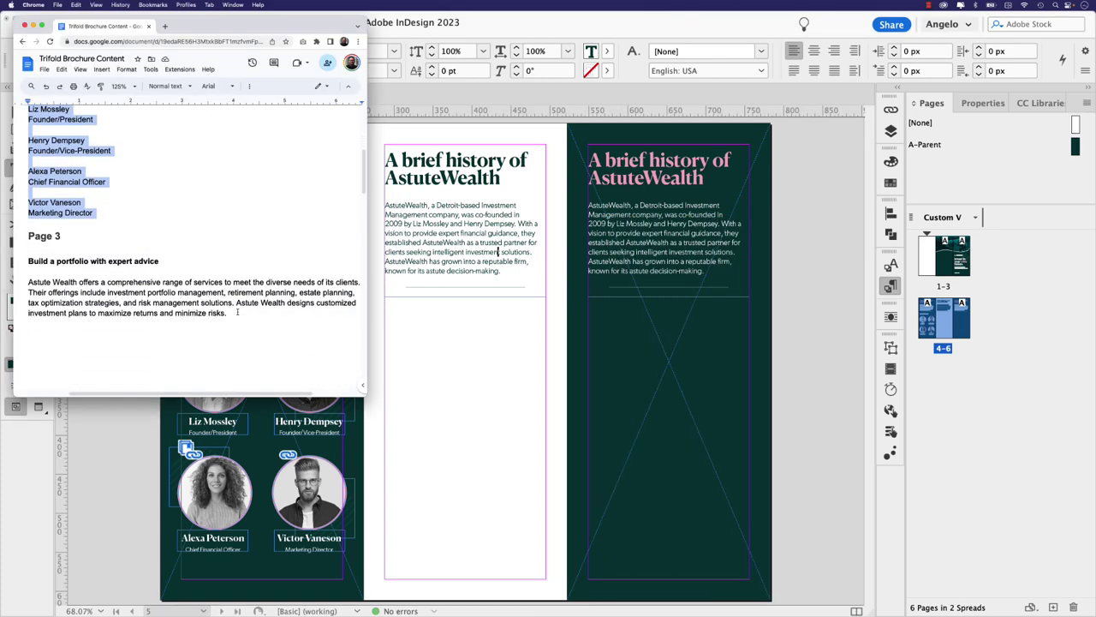
{"action": "left_click_drag", "start_coordinate": [237, 312], "coordinate": [26, 284]}
{"action": "key", "text": "super+c"}
{"action": "key", "text": "super+Tab"}
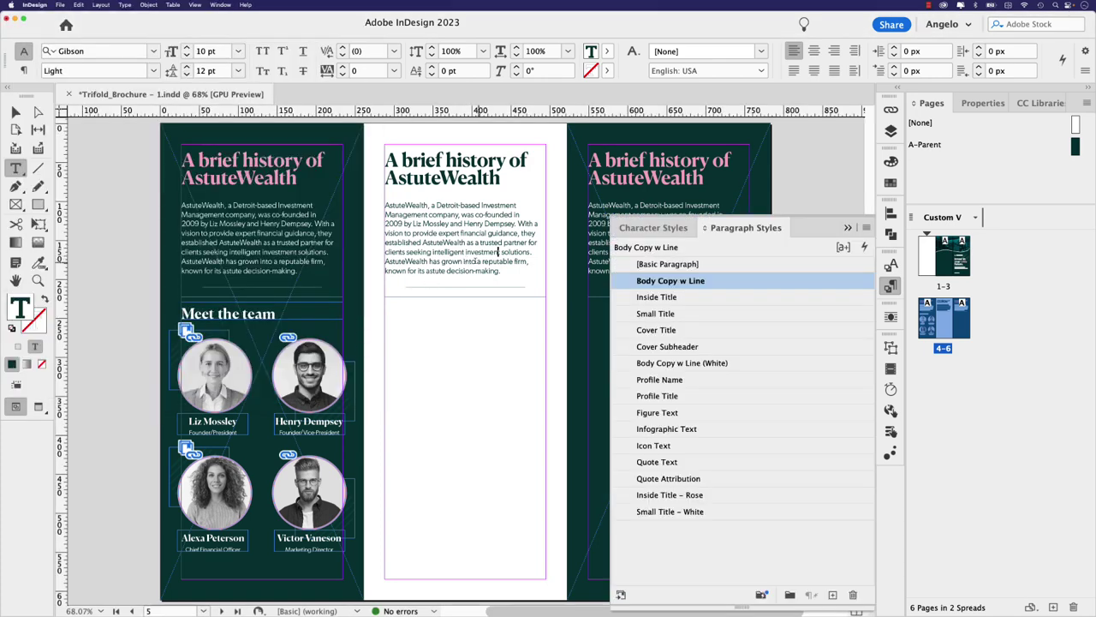
{"action": "left_click_drag", "start_coordinate": [502, 269], "coordinate": [383, 206]}
{"action": "key", "text": "super+v"}
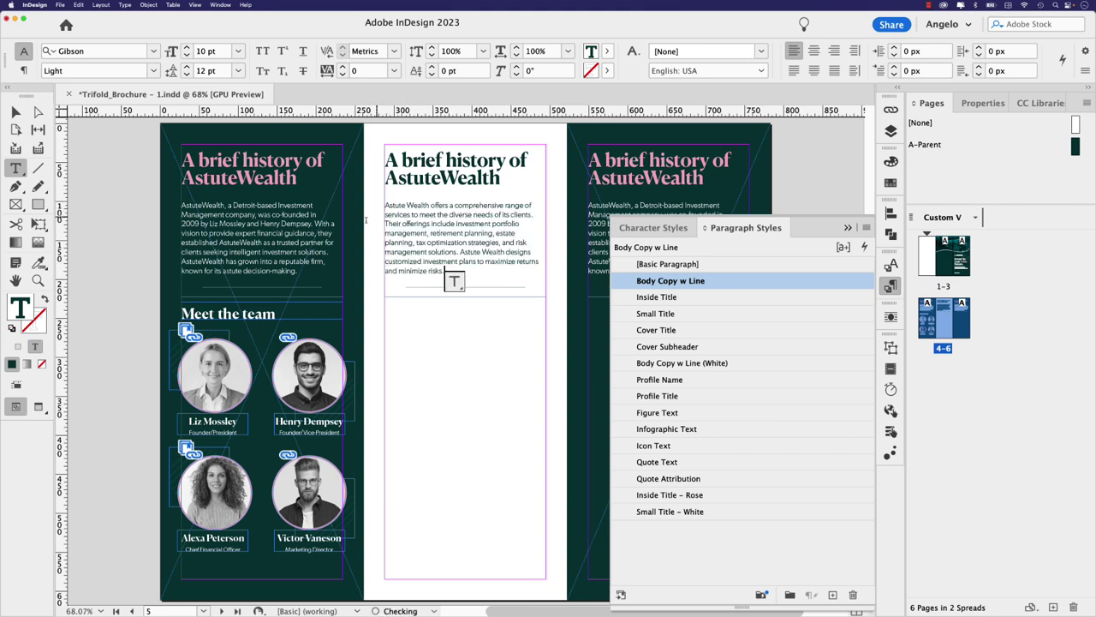
Step: Replace the middle panel's heading with "Build a portfolio with expert advice" from the Google Doc and collapse the Paragraph Styles list
{"action": "key", "text": "super+Tab"}
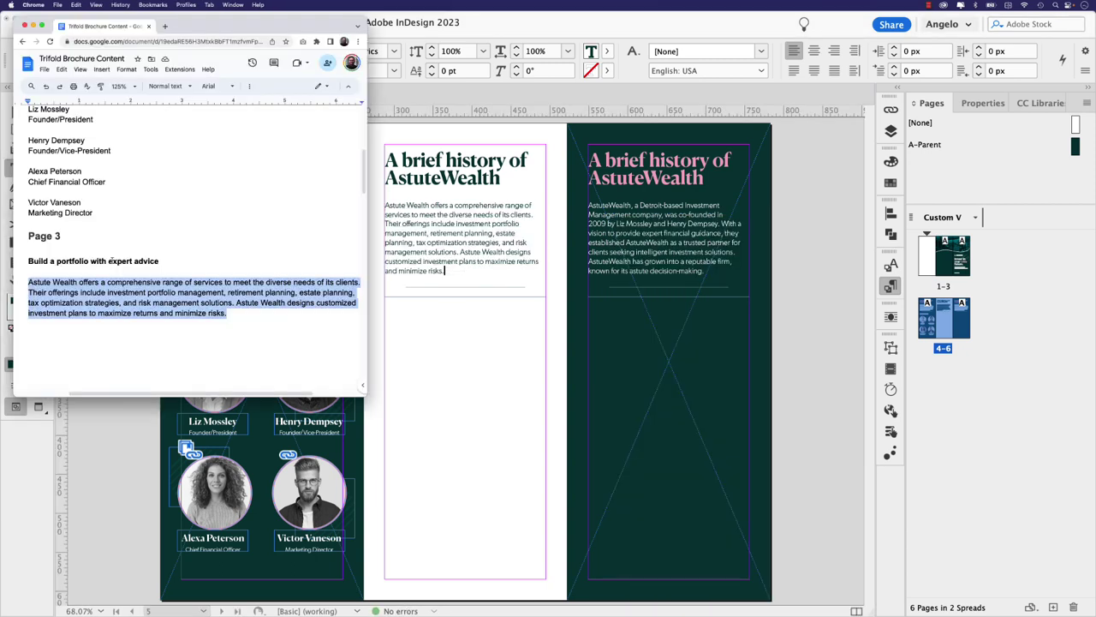
{"action": "left_click_drag", "start_coordinate": [159, 260], "coordinate": [27, 260]}
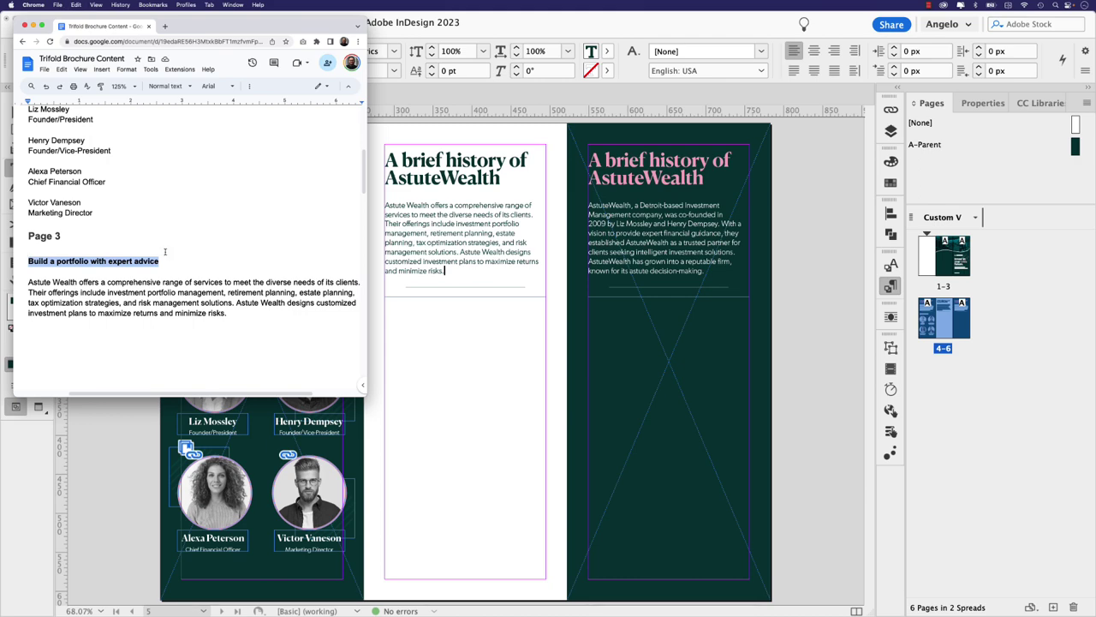
{"action": "key", "text": "super+Tab"}
{"action": "left_click_drag", "start_coordinate": [500, 181], "coordinate": [377, 160]}
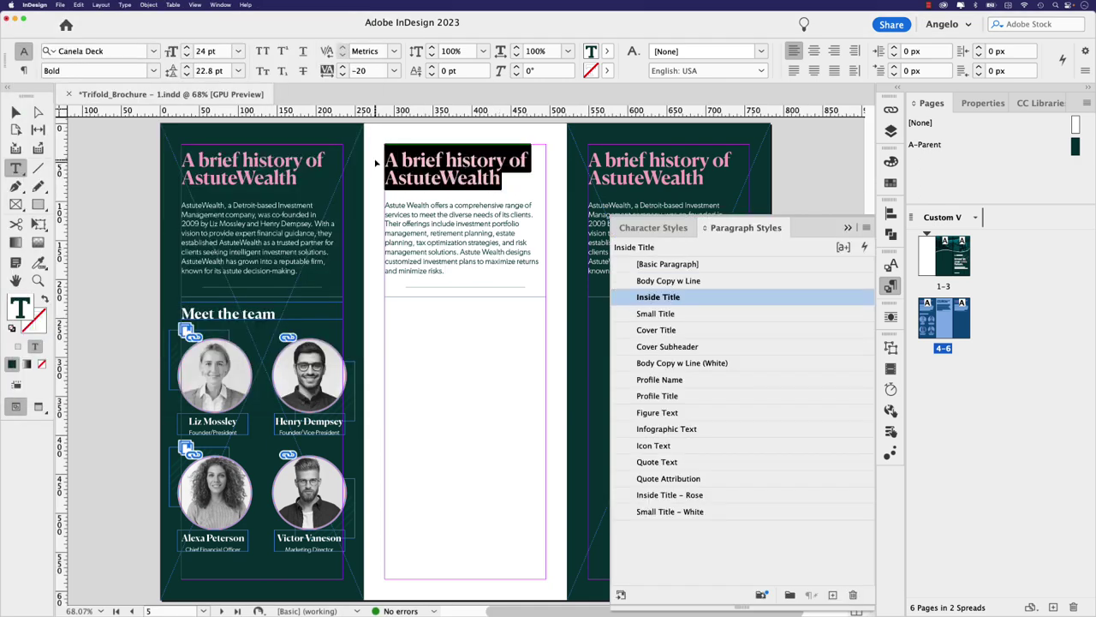
{"action": "key", "text": "super+v"}
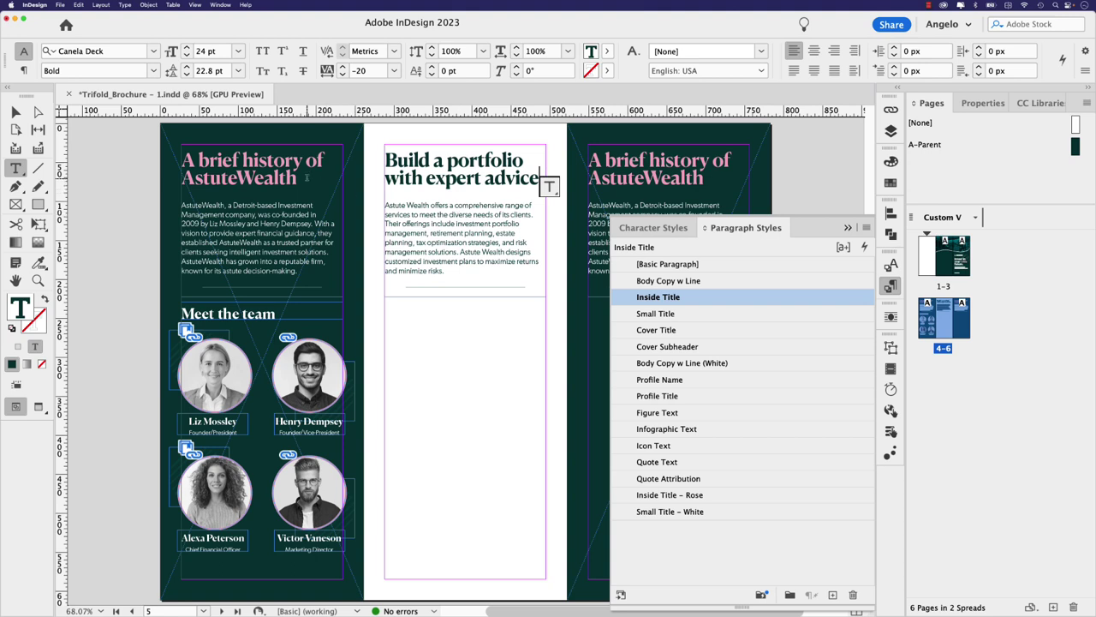
{"action": "key", "text": "Escape"}
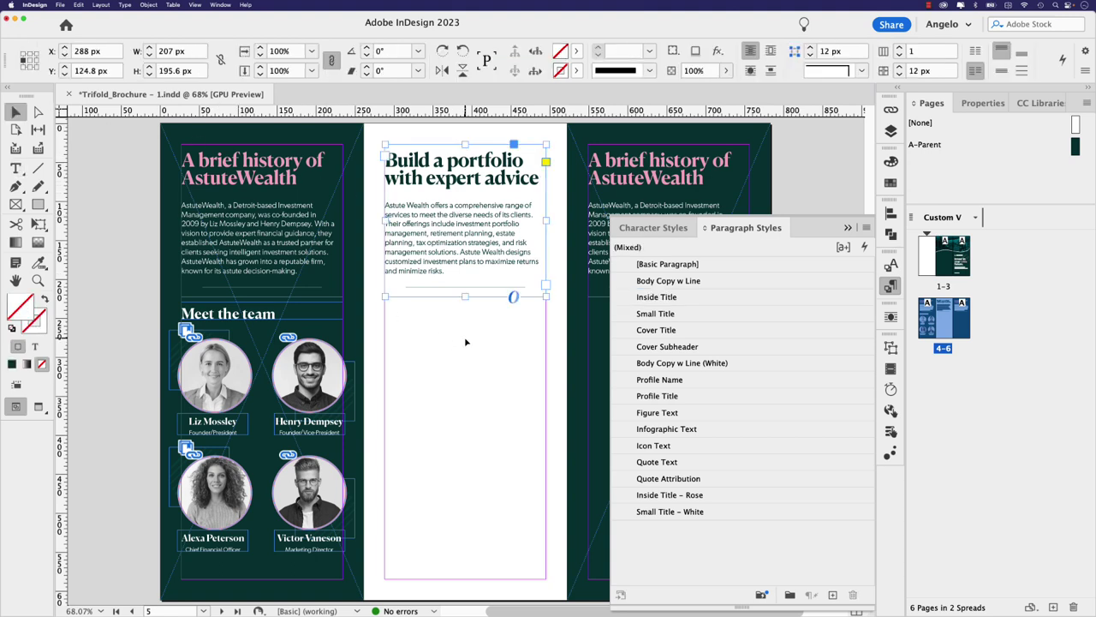
{"action": "left_click", "coordinate": [466, 342]}
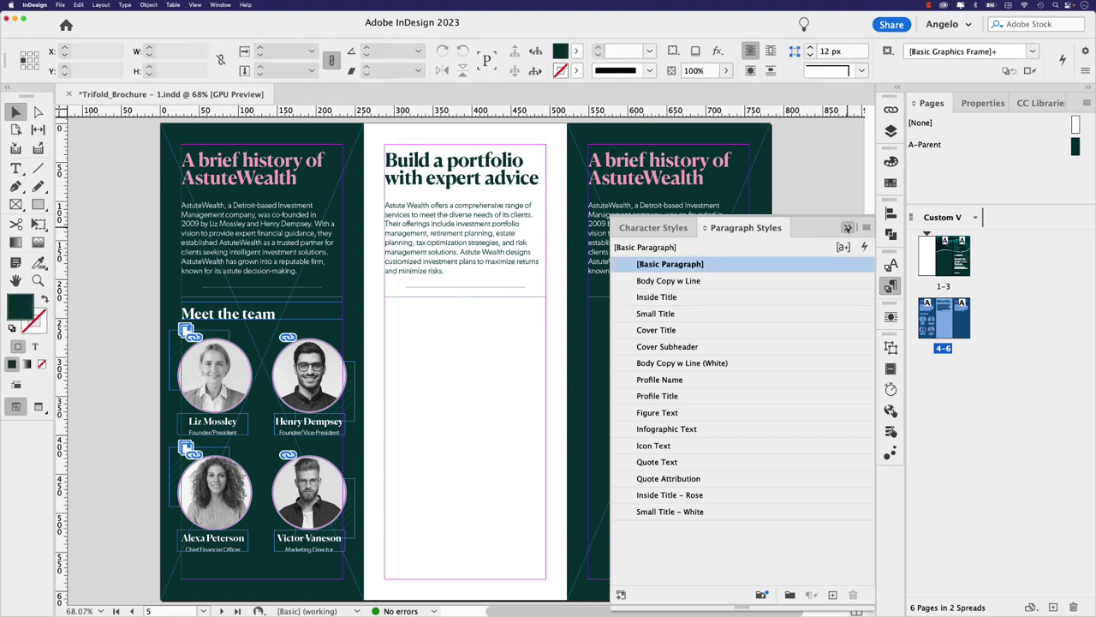
{"action": "left_click", "coordinate": [847, 228]}
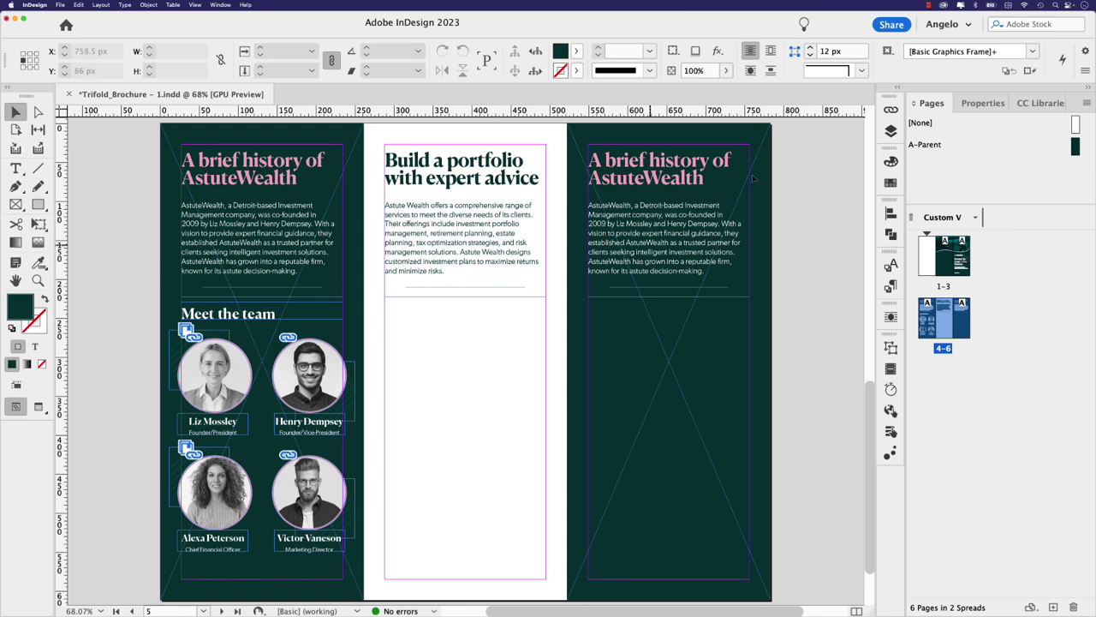
Step: Place the Pie Chart library graphic on the middle panel below the body text
{"action": "left_click", "coordinate": [1036, 103]}
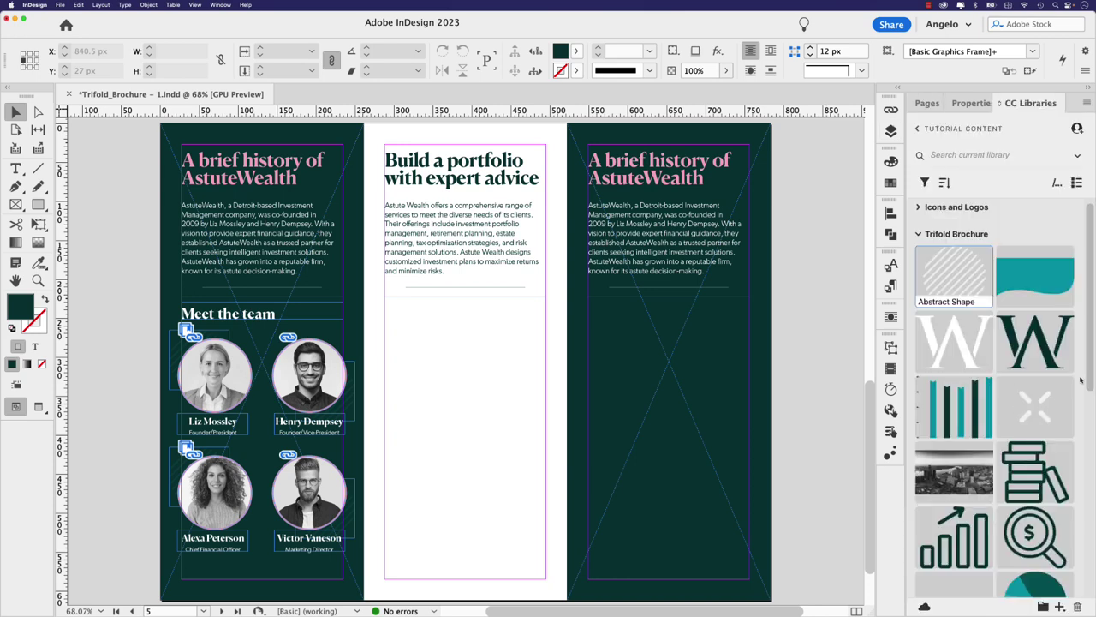
{"action": "scroll", "coordinate": [1011, 411], "scroll_direction": "down", "scroll_amount": 5}
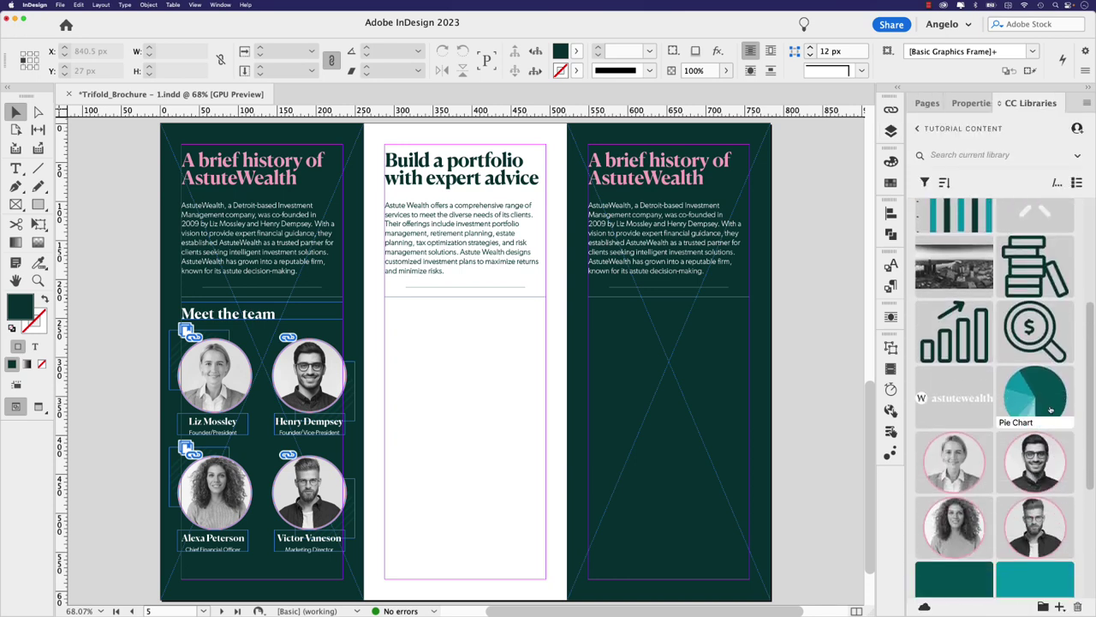
{"action": "left_click_drag", "start_coordinate": [1010, 410], "coordinate": [436, 350]}
{"action": "left_click", "coordinate": [432, 338]}
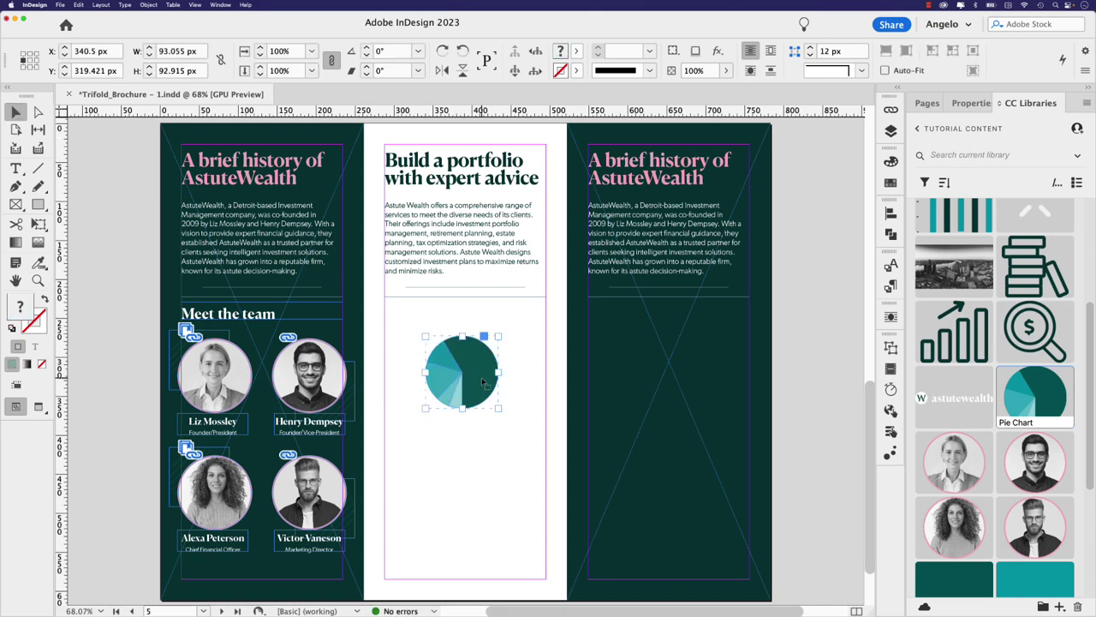
Step: Move the pie chart against the middle panel's right margin just below the text frame, at about X 402 px, Y 272 px
{"action": "left_click_drag", "start_coordinate": [482, 377], "coordinate": [529, 388]}
{"action": "key", "text": "shift+Up"}
{"action": "key", "text": "shift+Up"}
{"action": "key", "text": "shift+Up"}
{"action": "key", "text": "shift+Up"}
{"action": "key", "text": "shift+Up"}
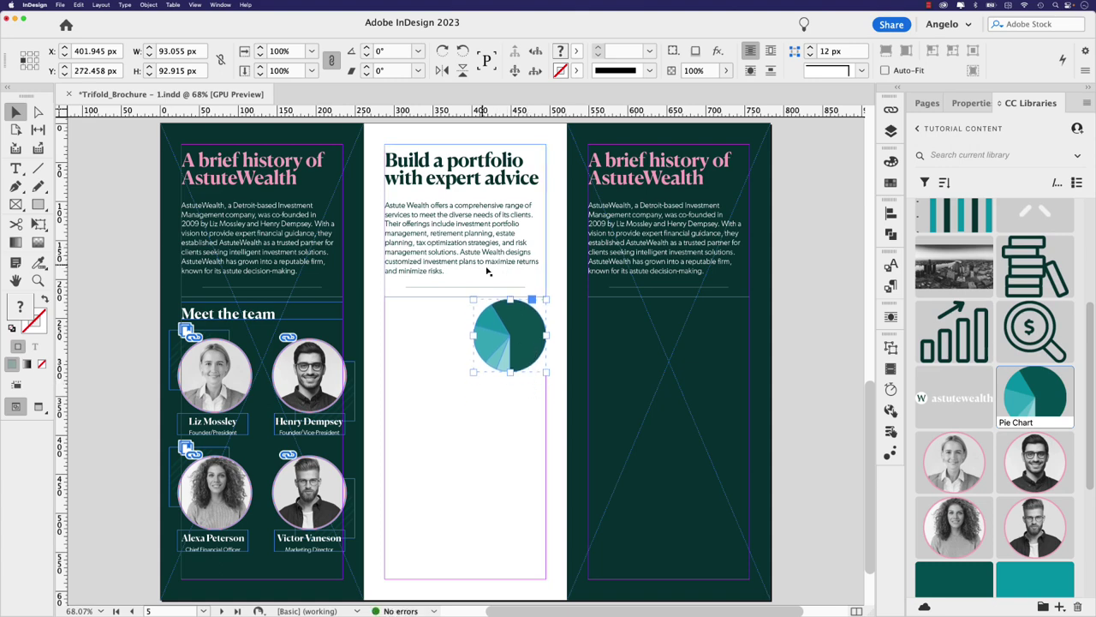
{"action": "key", "text": "super+shift+a"}
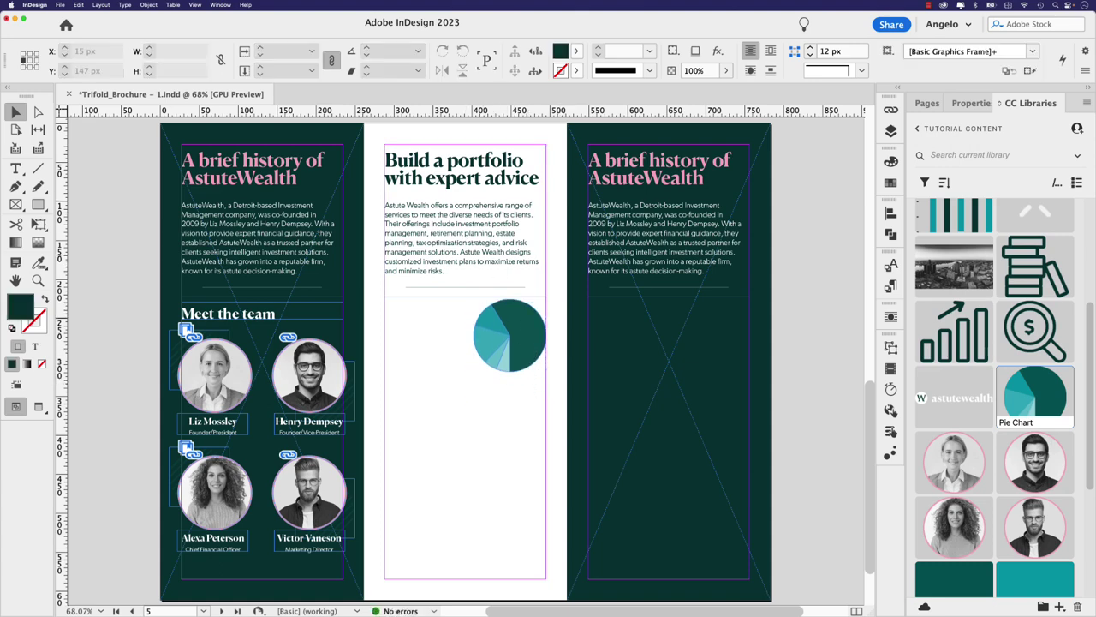
Step: Copy the Figures list from the Google Doc into a new text frame in the lower part of the middle panel
{"action": "key", "text": "super+Tab"}
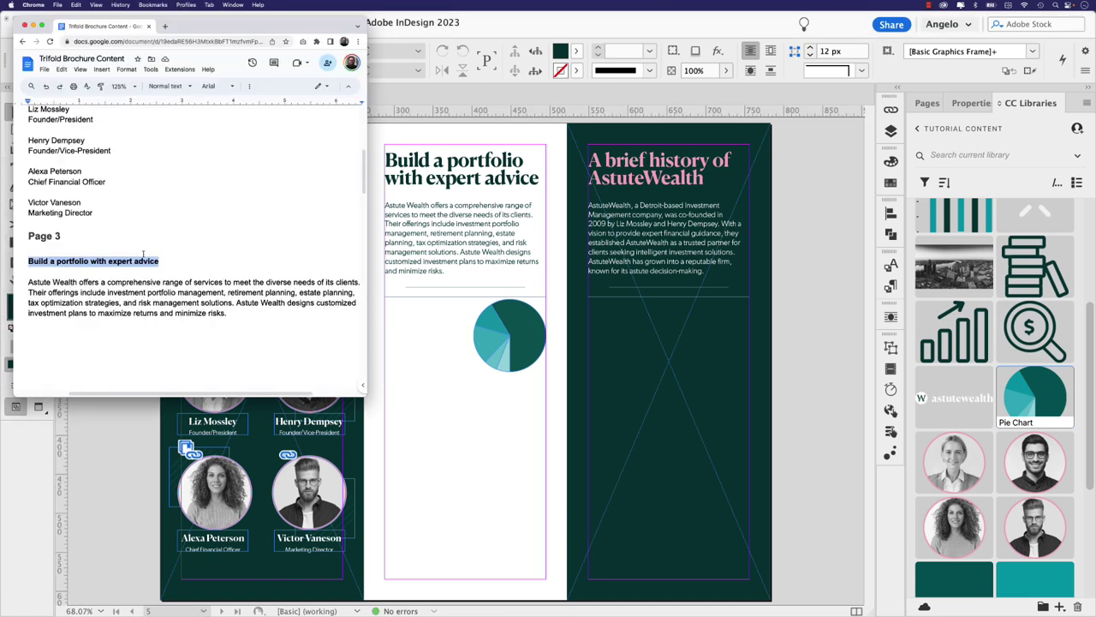
{"action": "scroll", "coordinate": [220, 233], "scroll_direction": "down", "scroll_amount": 6}
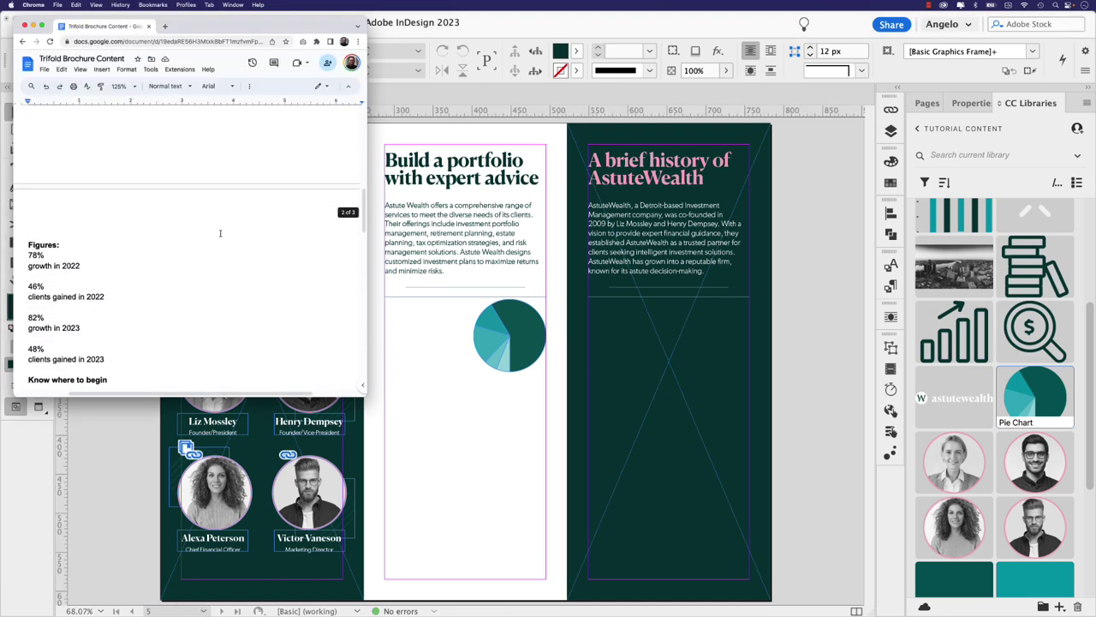
{"action": "left_click_drag", "start_coordinate": [26, 218], "coordinate": [147, 334]}
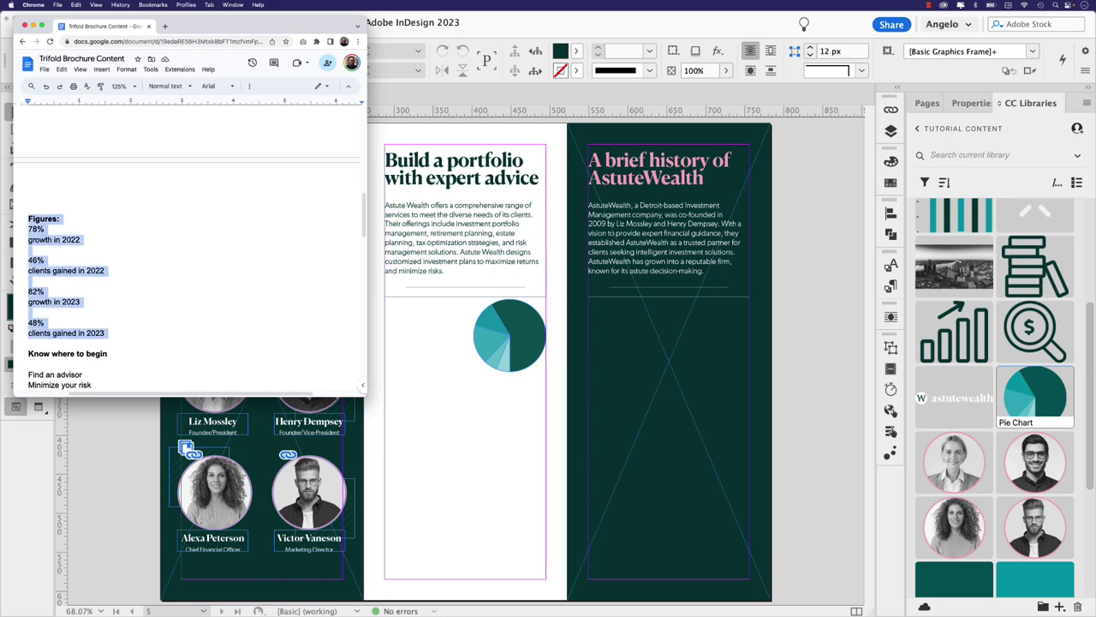
{"action": "left_click", "coordinate": [443, 369]}
{"action": "key", "text": "super+v"}
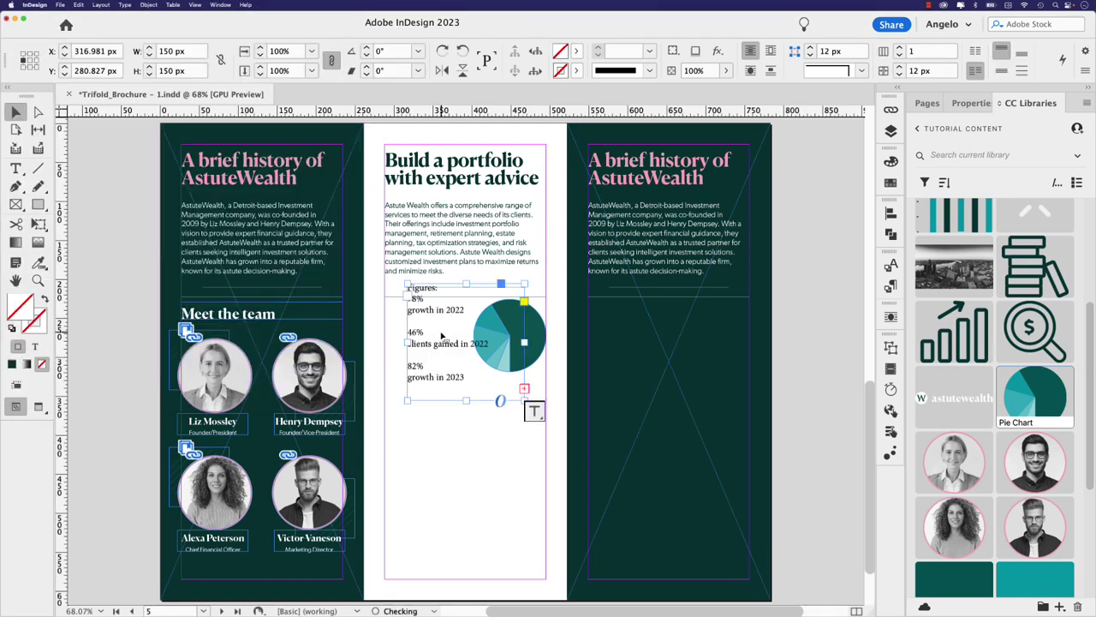
{"action": "left_click_drag", "start_coordinate": [442, 336], "coordinate": [428, 502]}
{"action": "left_click", "coordinate": [380, 367]}
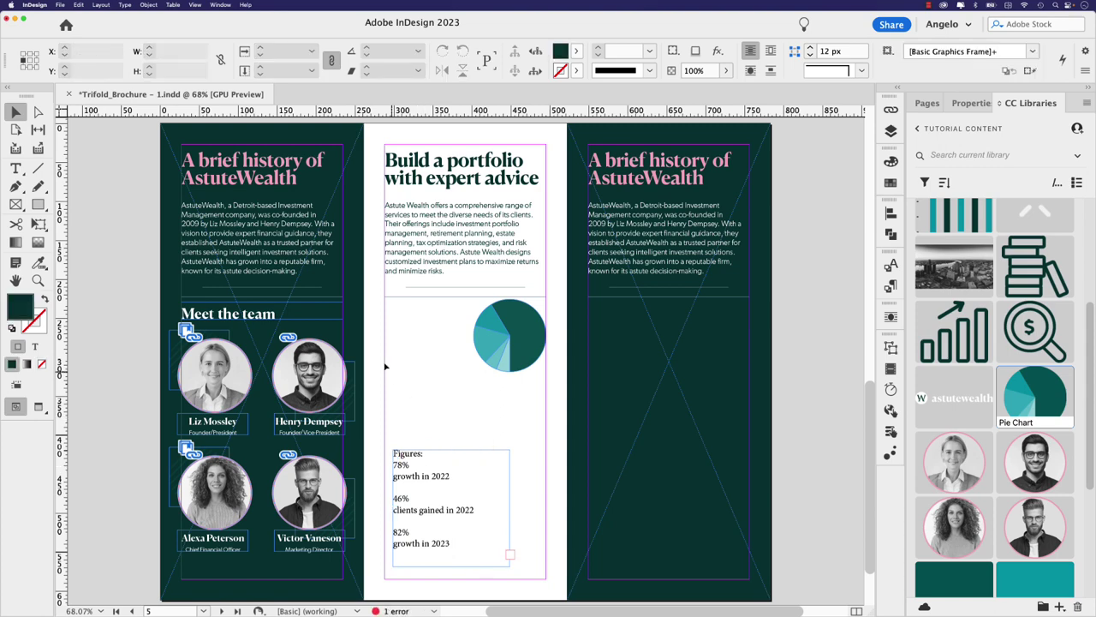
Step: Move the 78% and 46% figures for 2022 into a new text frame about 93 px wide left of the pie chart, shortened to its text
{"action": "double_click", "coordinate": [420, 467]}
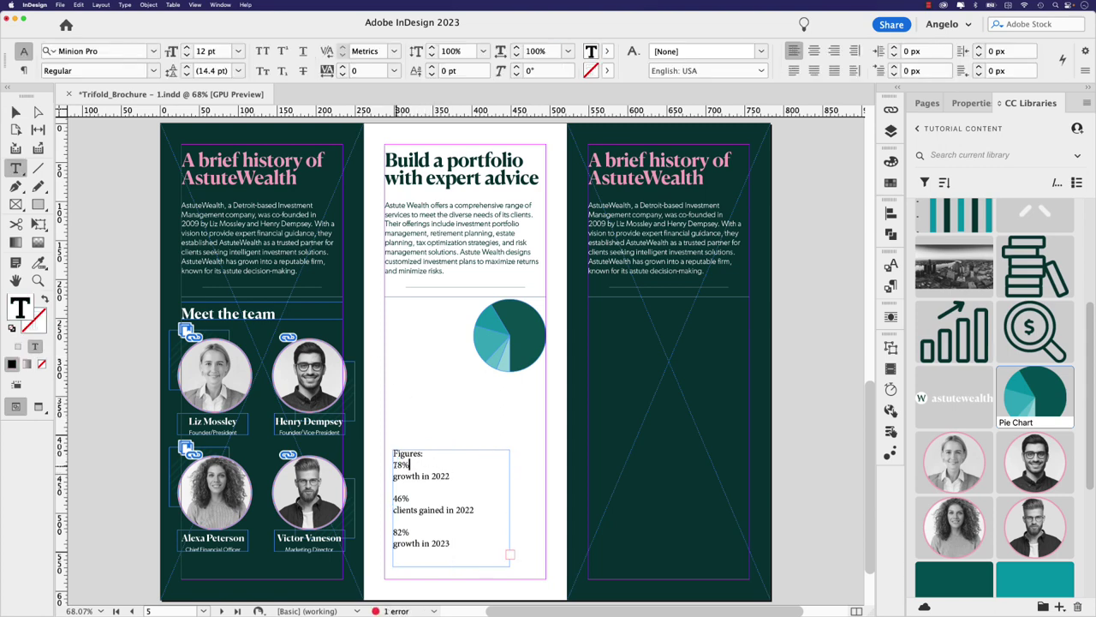
{"action": "left_click_drag", "start_coordinate": [393, 460], "coordinate": [473, 521]}
{"action": "key", "text": "cmd+c"}
{"action": "key", "text": "BackSpace"}
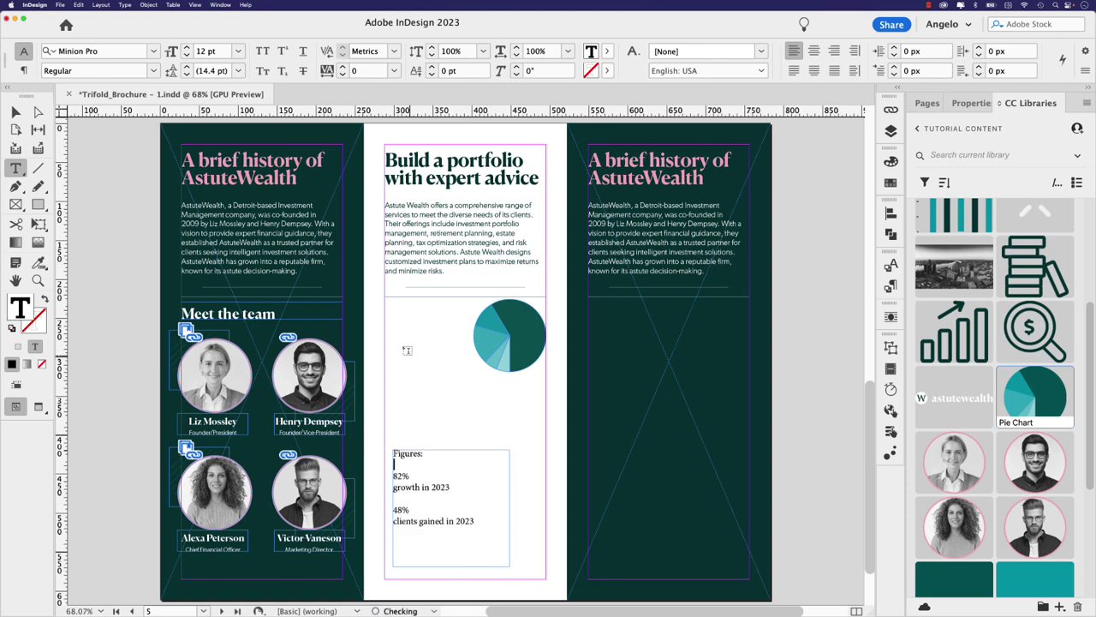
{"action": "left_click_drag", "start_coordinate": [385, 312], "coordinate": [457, 407]}
{"action": "key", "text": "cmd+v"}
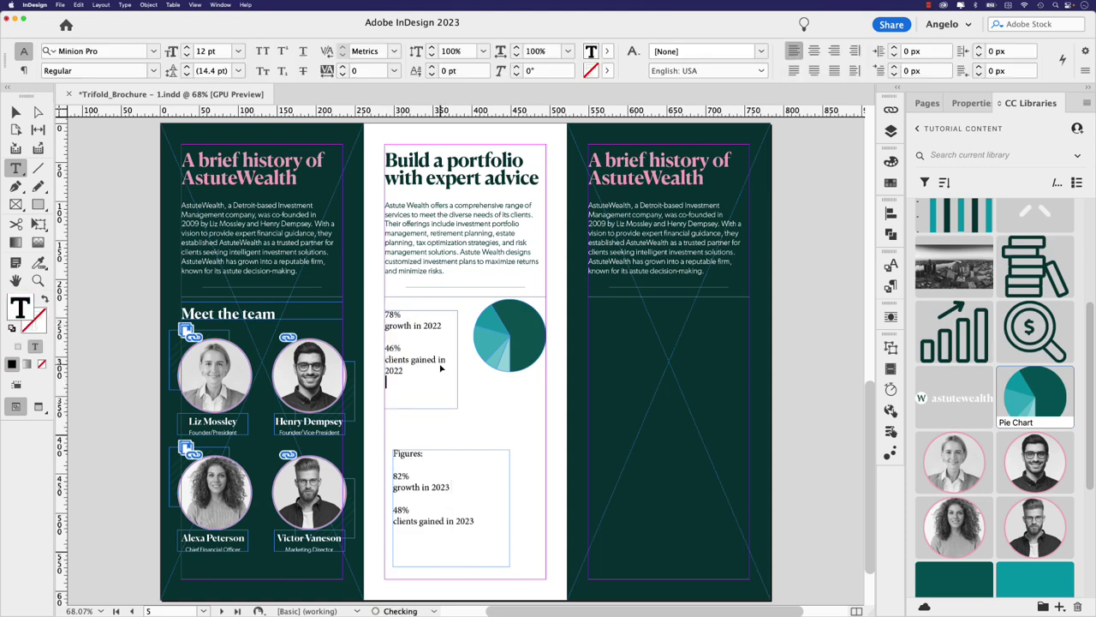
{"action": "key", "text": "Escape"}
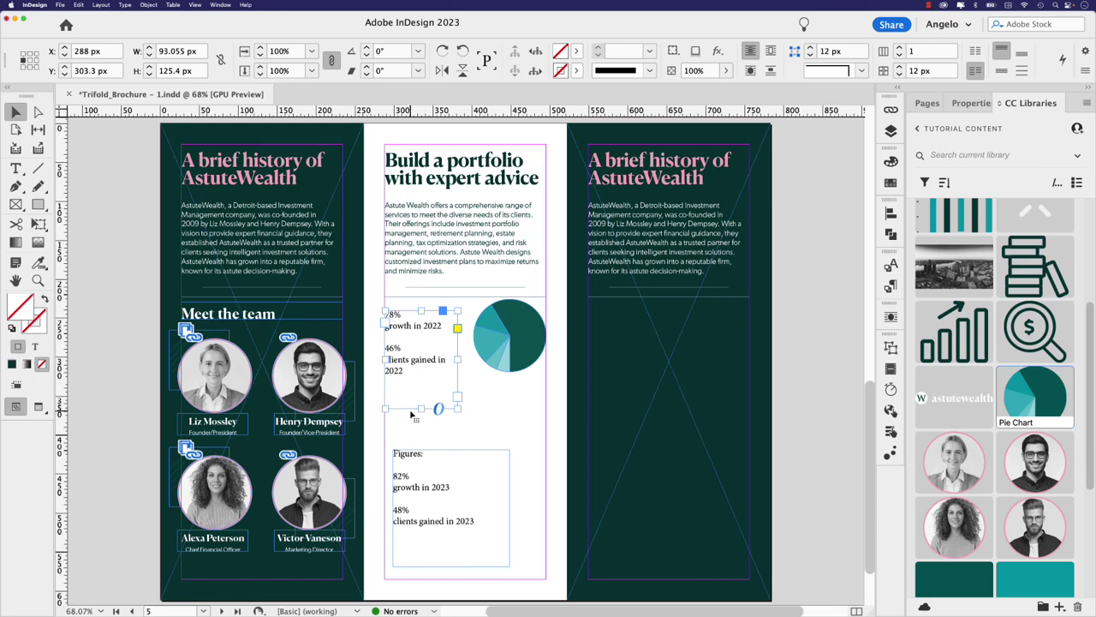
{"action": "left_click_drag", "start_coordinate": [420, 408], "coordinate": [420, 384]}
Step: Apply the Figure Text paragraph style to the "78%" line beside the pie chart
{"action": "double_click", "coordinate": [416, 336]}
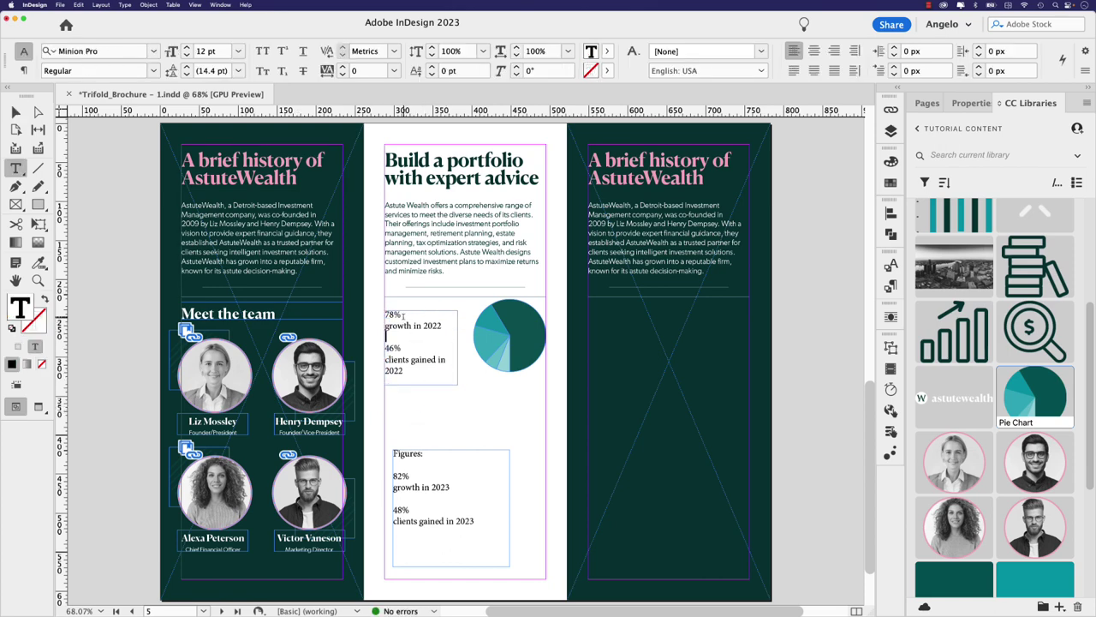
{"action": "left_click_drag", "start_coordinate": [403, 315], "coordinate": [379, 314]}
{"action": "right_click", "coordinate": [892, 286]}
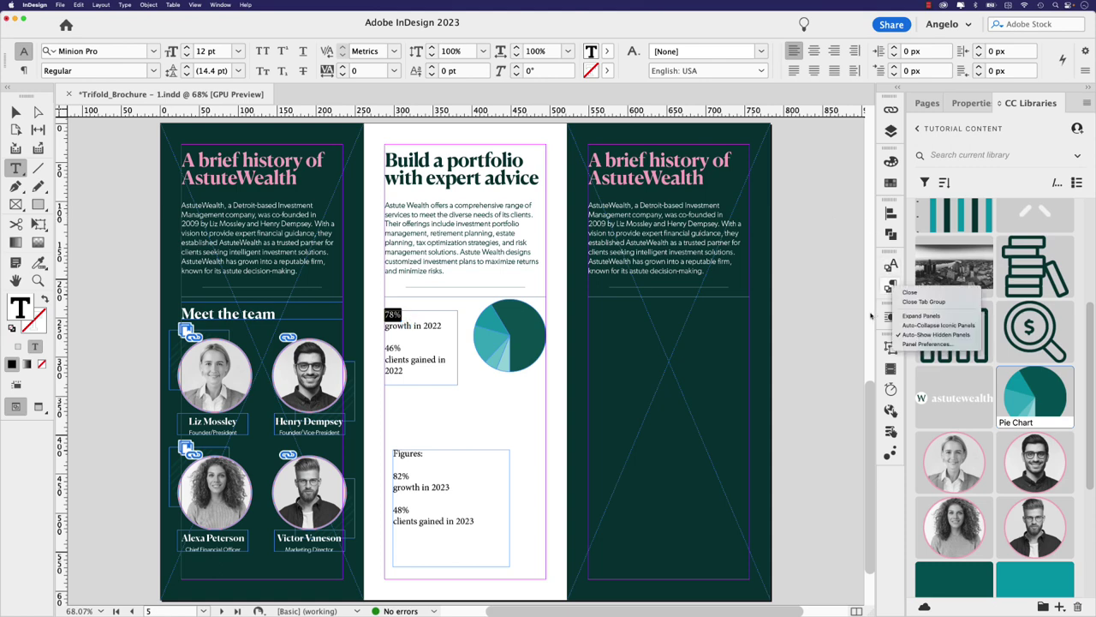
{"action": "right_click", "coordinate": [888, 267]}
{"action": "left_click", "coordinate": [886, 290]}
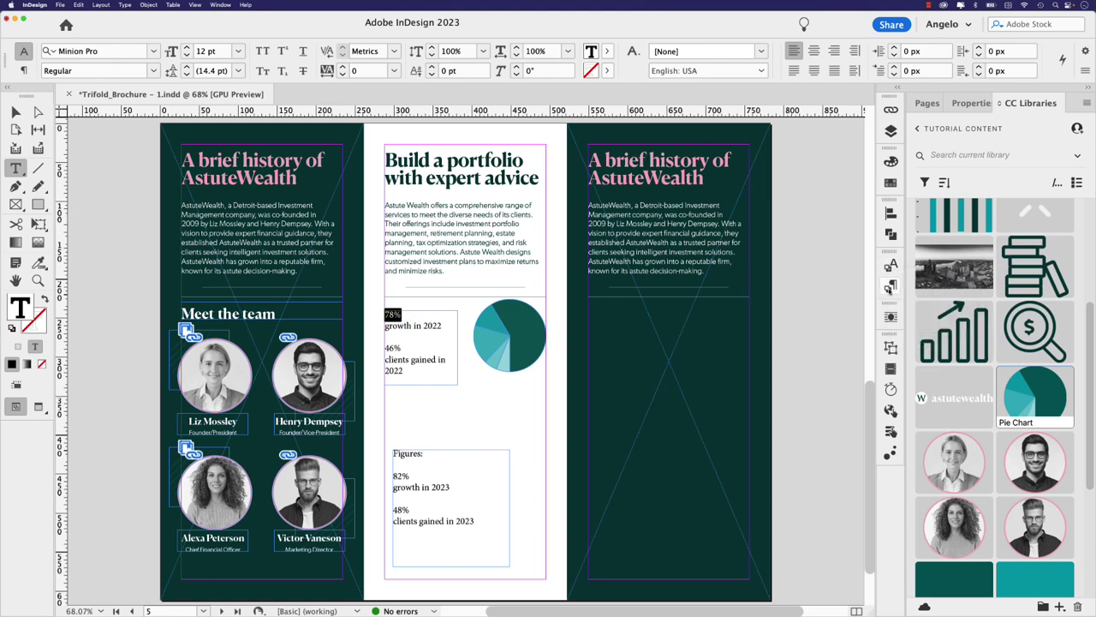
{"action": "left_click", "coordinate": [889, 288]}
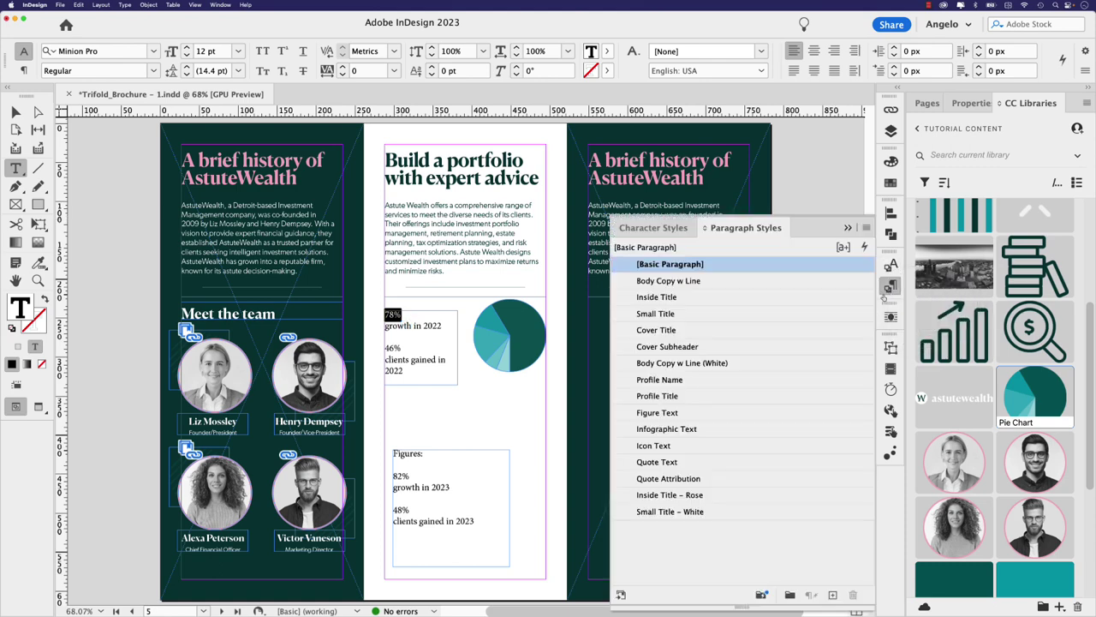
{"action": "left_click", "coordinate": [673, 413]}
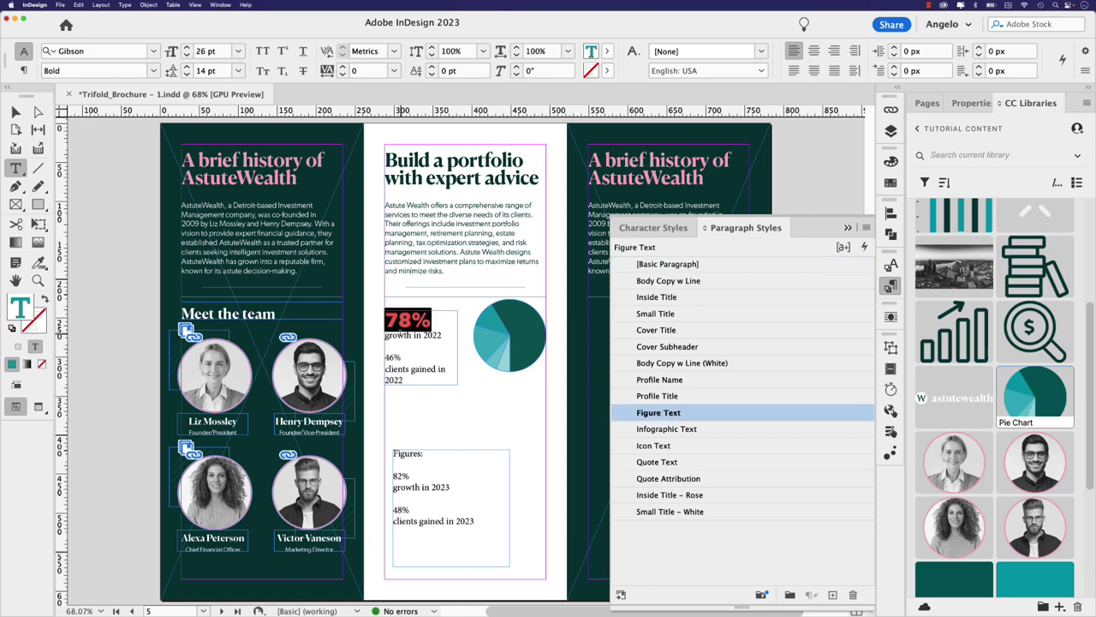
Step: Apply Infographic Text to both 2022 captions and Figure Text to the "46%" line, closing the blank line between the two figures
{"action": "left_click", "coordinate": [459, 367]}
{"action": "left_click", "coordinate": [656, 431]}
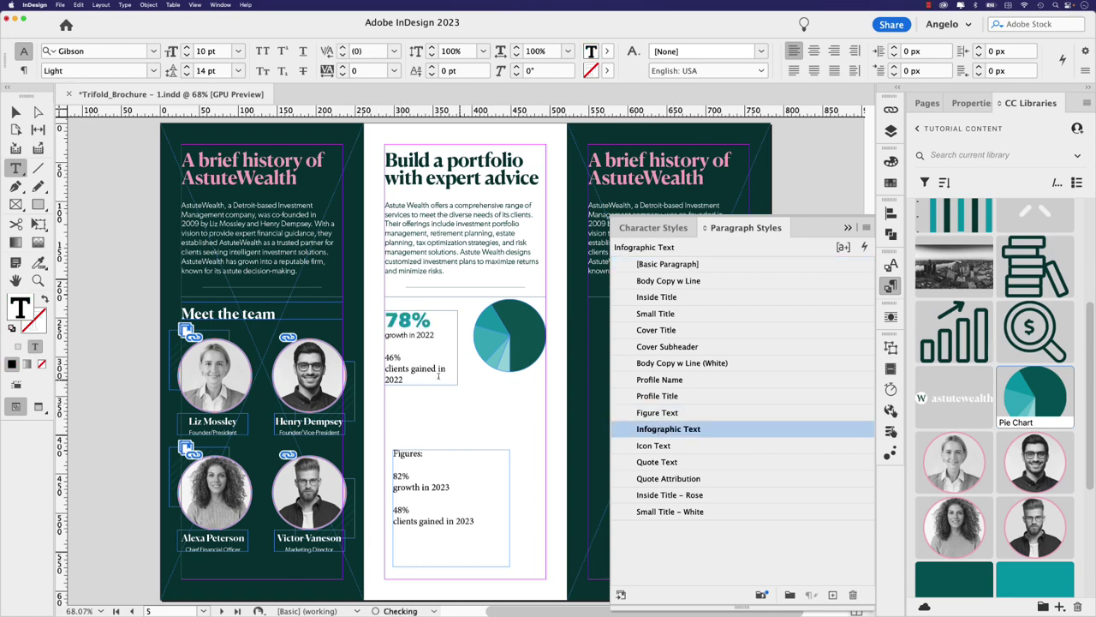
{"action": "left_click", "coordinate": [394, 370]}
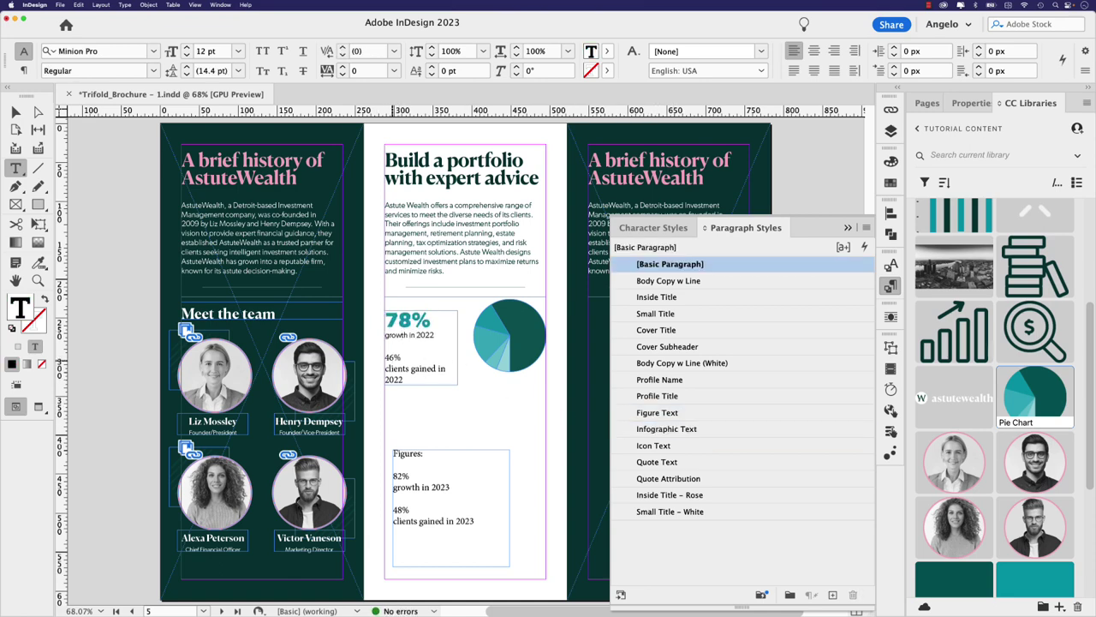
{"action": "left_click", "coordinate": [657, 413]}
{"action": "left_click_drag", "start_coordinate": [410, 377], "coordinate": [386, 368]}
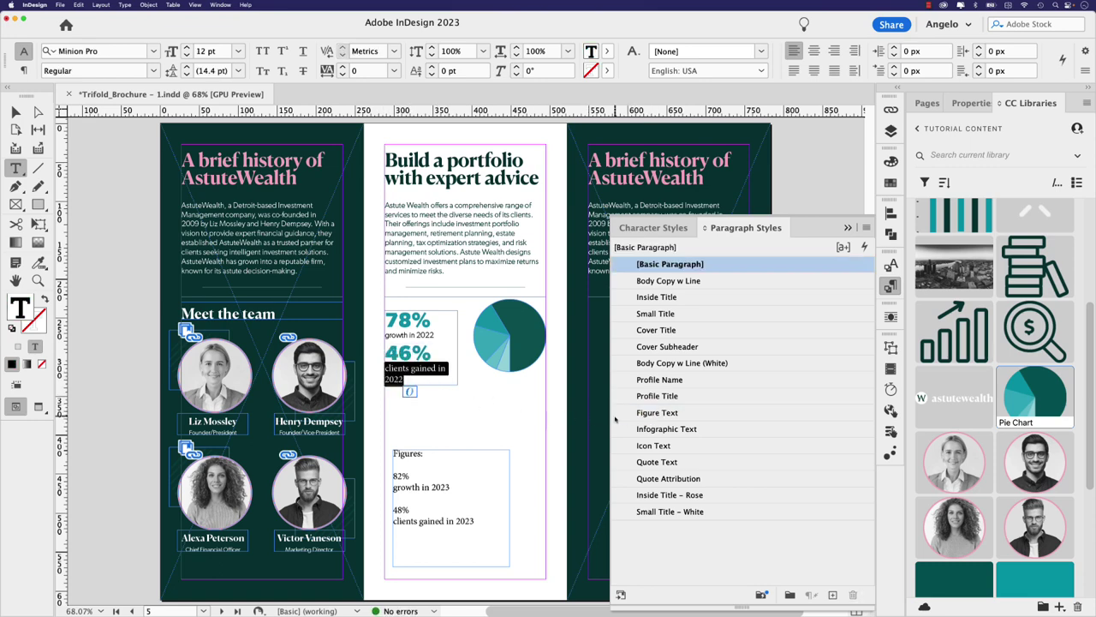
{"action": "left_click", "coordinate": [656, 428]}
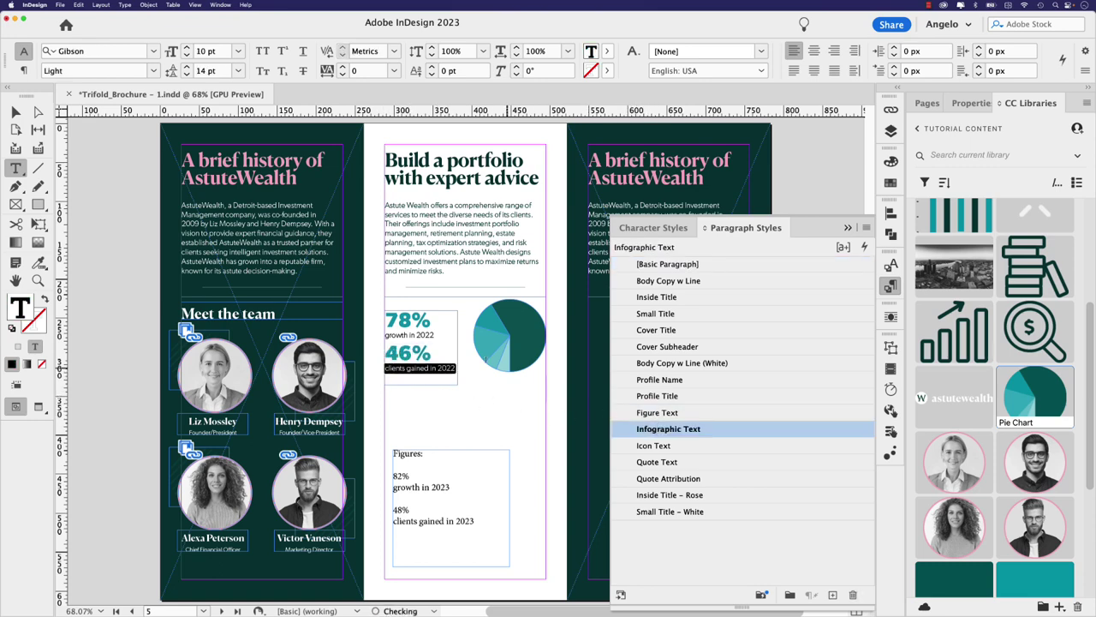
Step: Fit the height of the 2022 figures text frame to its text, about 77 px
{"action": "left_click", "coordinate": [24, 114]}
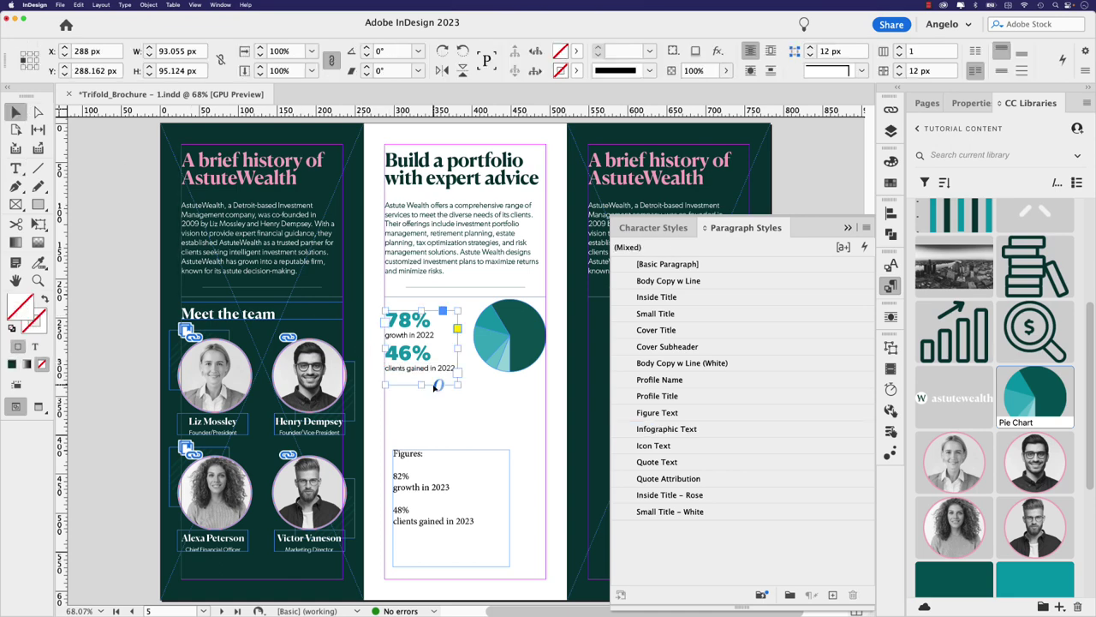
{"action": "double_click", "coordinate": [402, 379]}
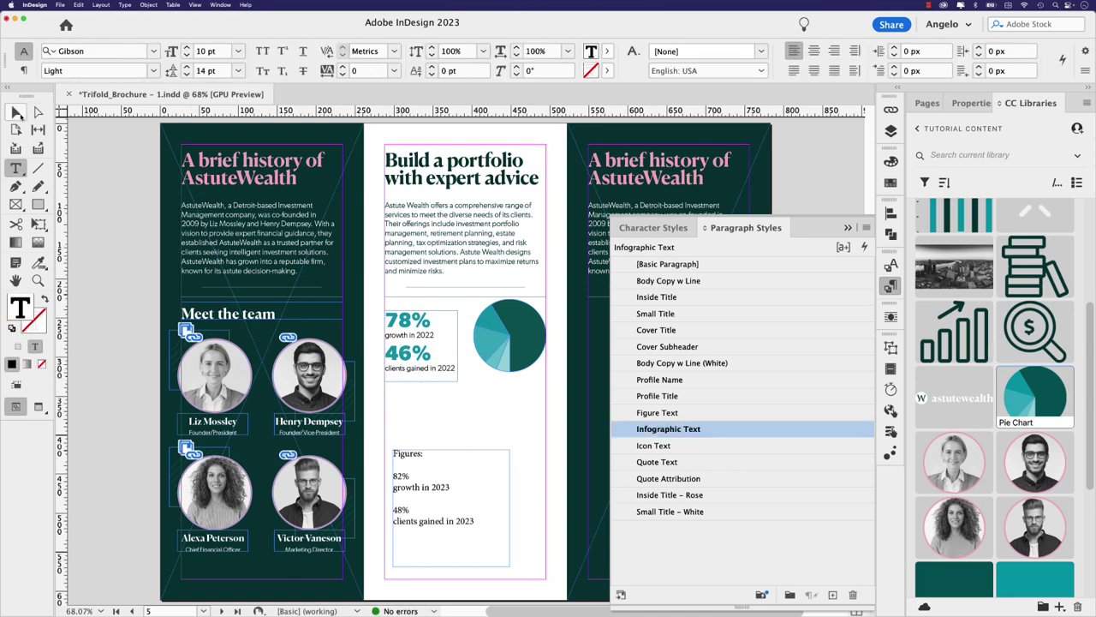
{"action": "left_click", "coordinate": [15, 113]}
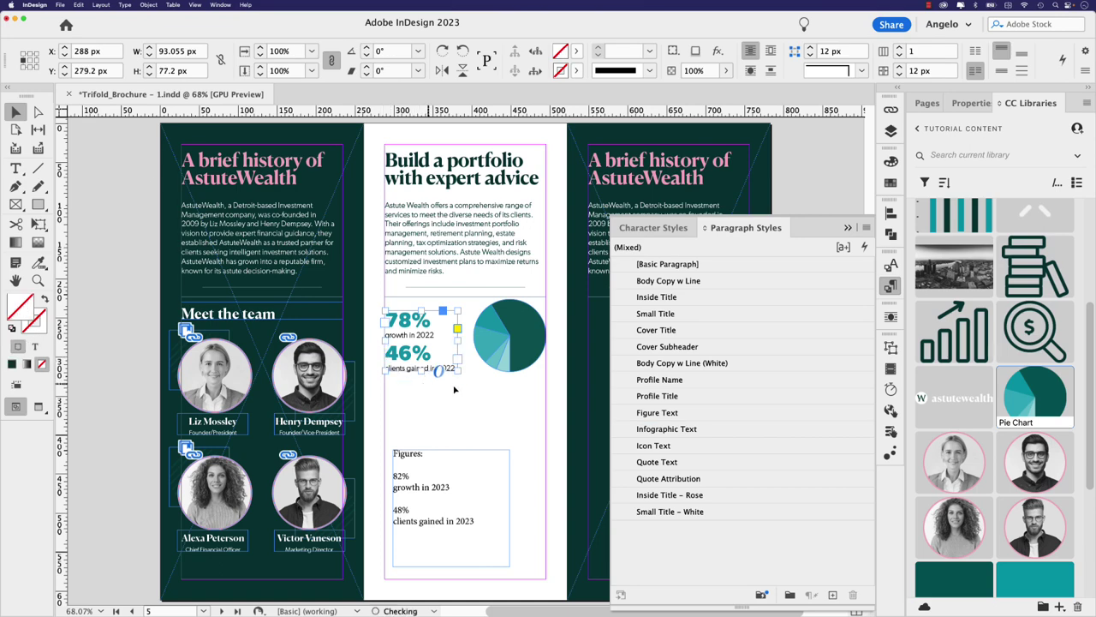
{"action": "left_click", "coordinate": [475, 393]}
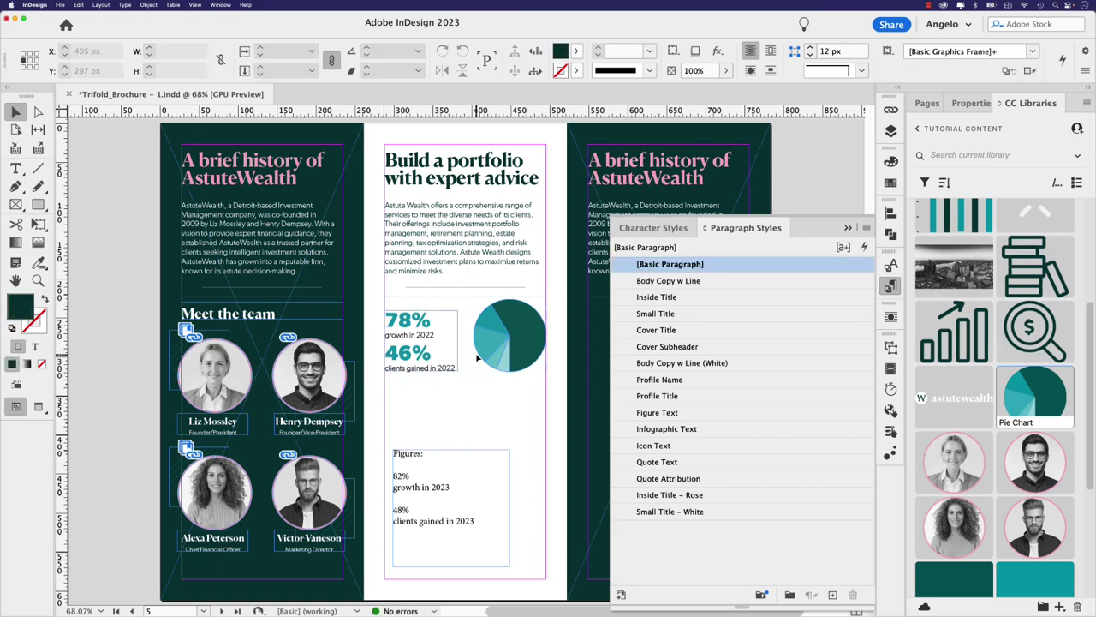
Step: Draw a horizontal leader line about 94 px long from beside "78%" to the dark slice of the pie chart
{"action": "scroll", "coordinate": [478, 358], "scroll_direction": "up", "scroll_amount": 2}
{"action": "left_click", "coordinate": [38, 171]}
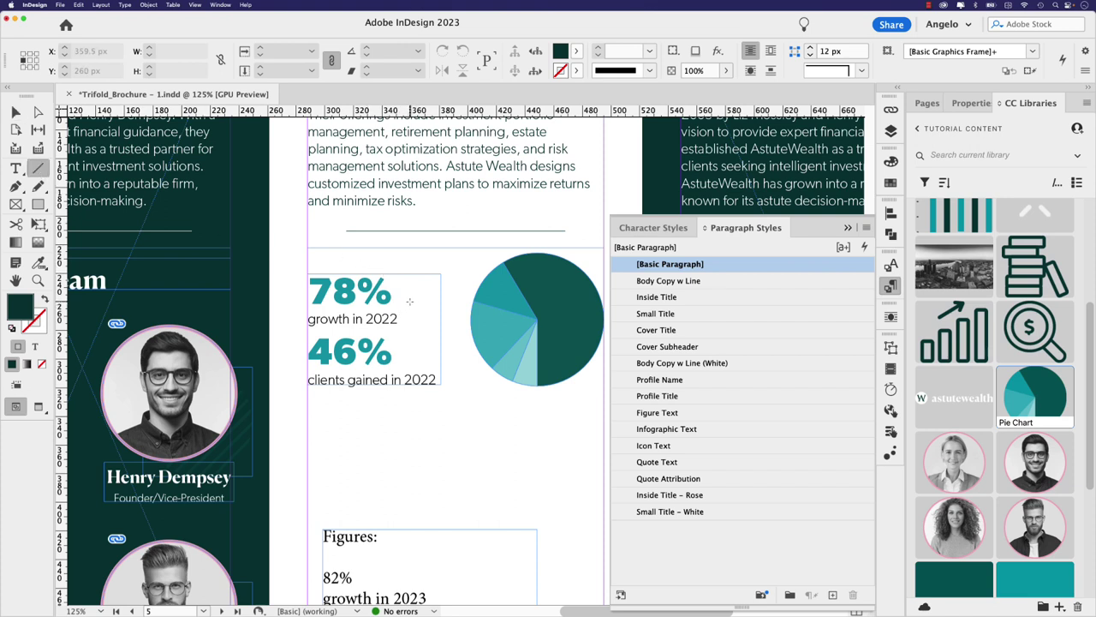
{"action": "left_click_drag", "start_coordinate": [407, 301], "coordinate": [541, 303]}
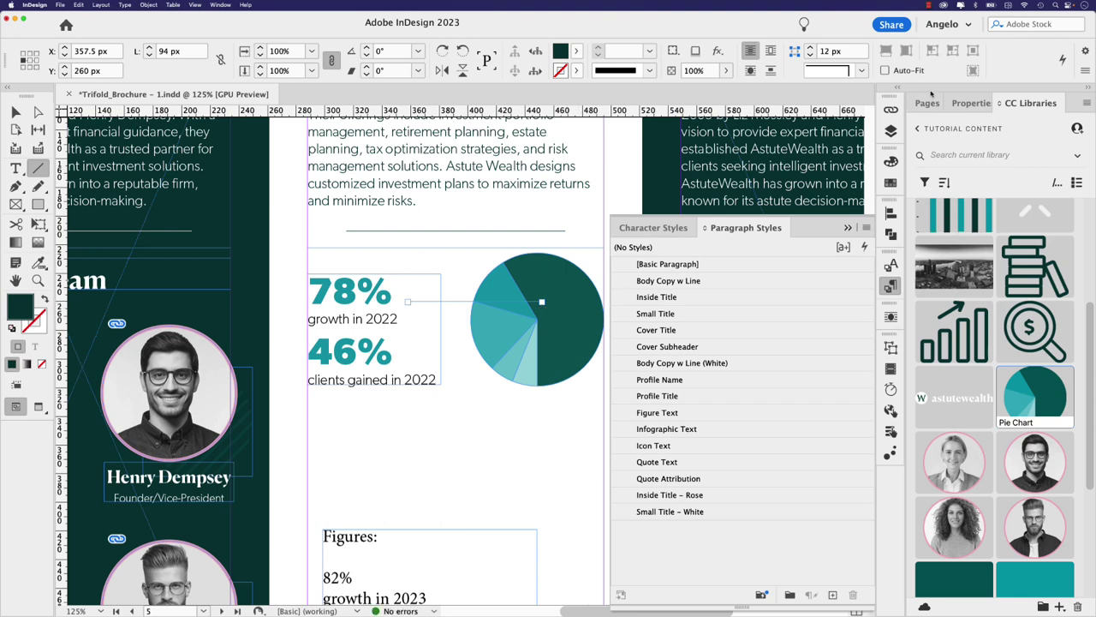
Step: Set the leader line's stroke weight to 0.25 pt and deselect it
{"action": "left_click", "coordinate": [972, 103]}
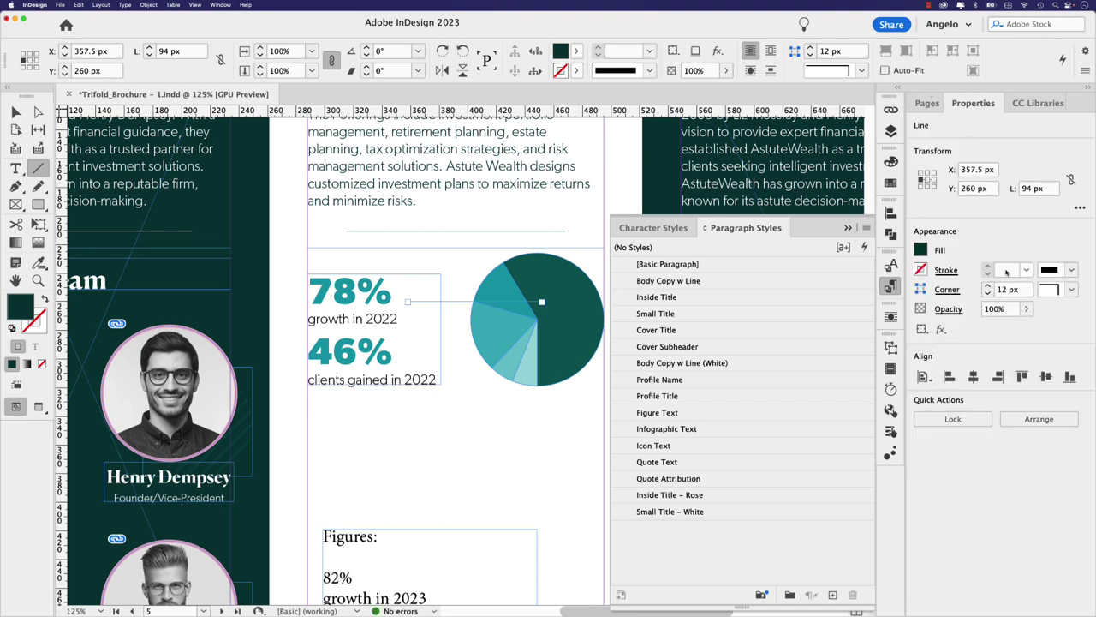
{"action": "left_click", "coordinate": [1027, 269]}
{"action": "left_click", "coordinate": [1026, 301]}
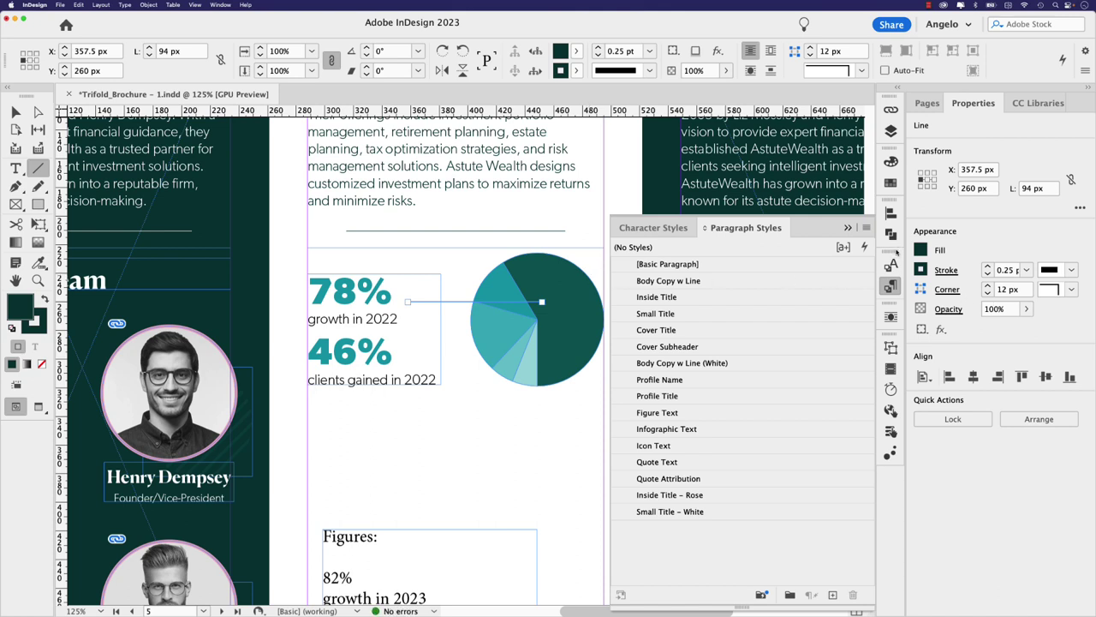
{"action": "left_click", "coordinate": [920, 270]}
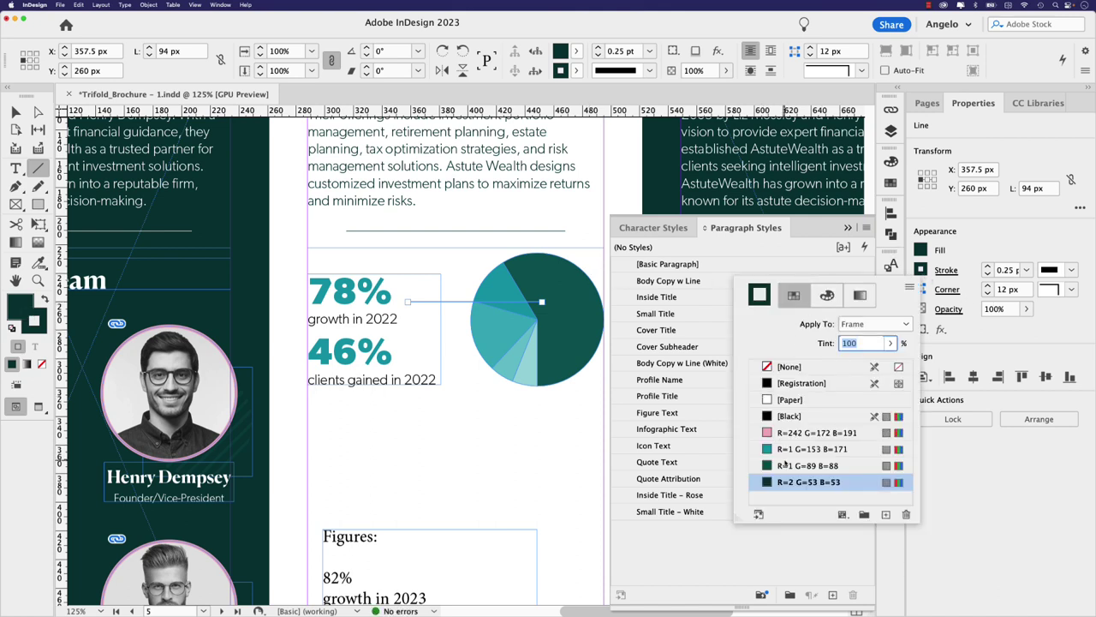
{"action": "left_click", "coordinate": [15, 111]}
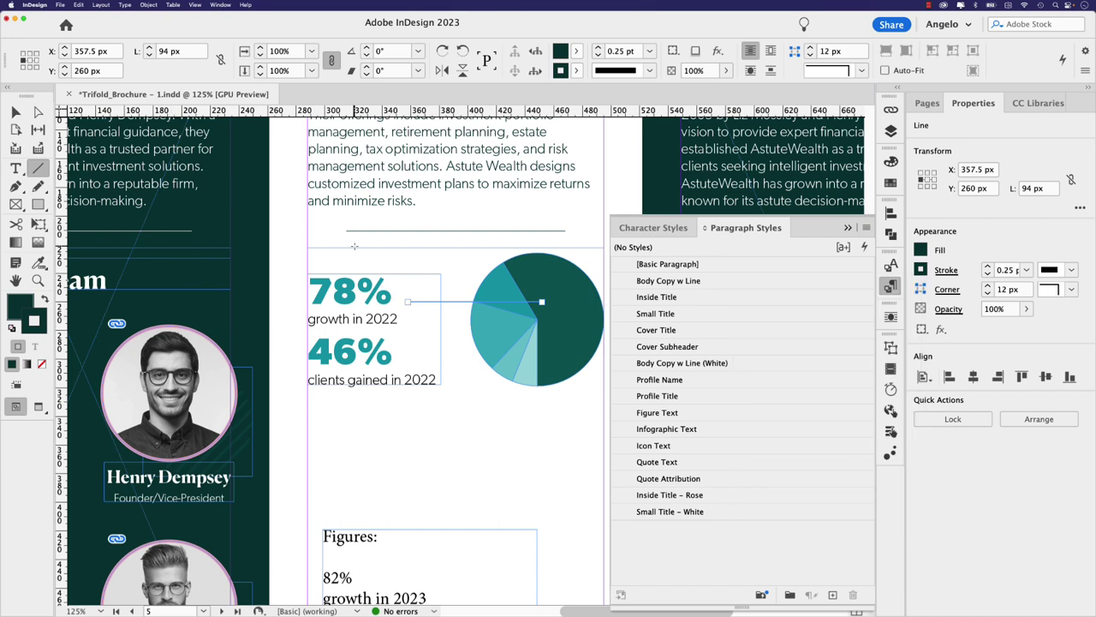
{"action": "left_click", "coordinate": [228, 205]}
{"action": "key", "text": "v"}
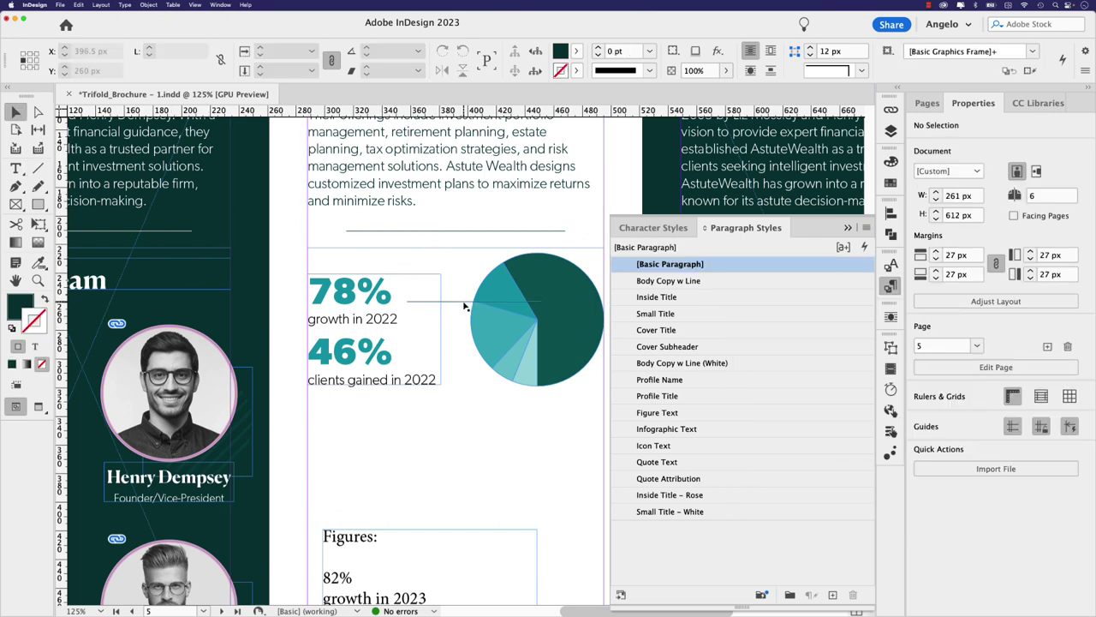
Step: Duplicate the leader line down beside "46%" and shorten the copy to end inside the lighter pie slices
{"action": "left_click_drag", "start_coordinate": [464, 306], "coordinate": [488, 349]}
{"action": "left_click", "coordinate": [479, 403]}
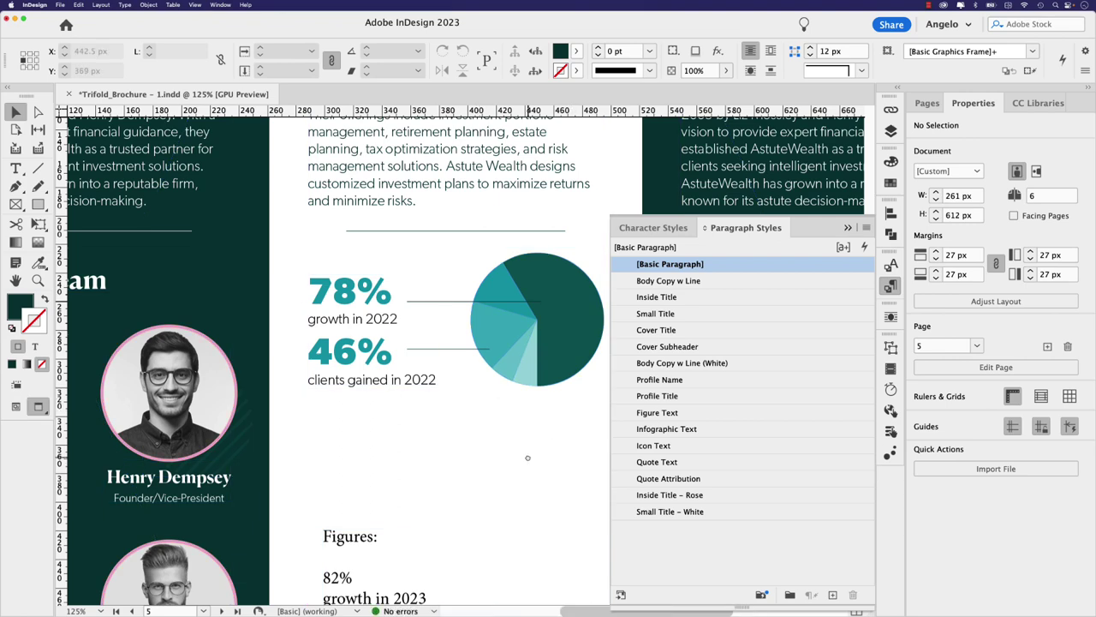
Step: Collapse the Paragraph Styles panel and move the Figures text frame out of the middle panel, partly onto the pasteboard
{"action": "left_click_drag", "start_coordinate": [526, 455], "coordinate": [515, 340]}
{"action": "left_click_drag", "start_coordinate": [355, 440], "coordinate": [499, 406]}
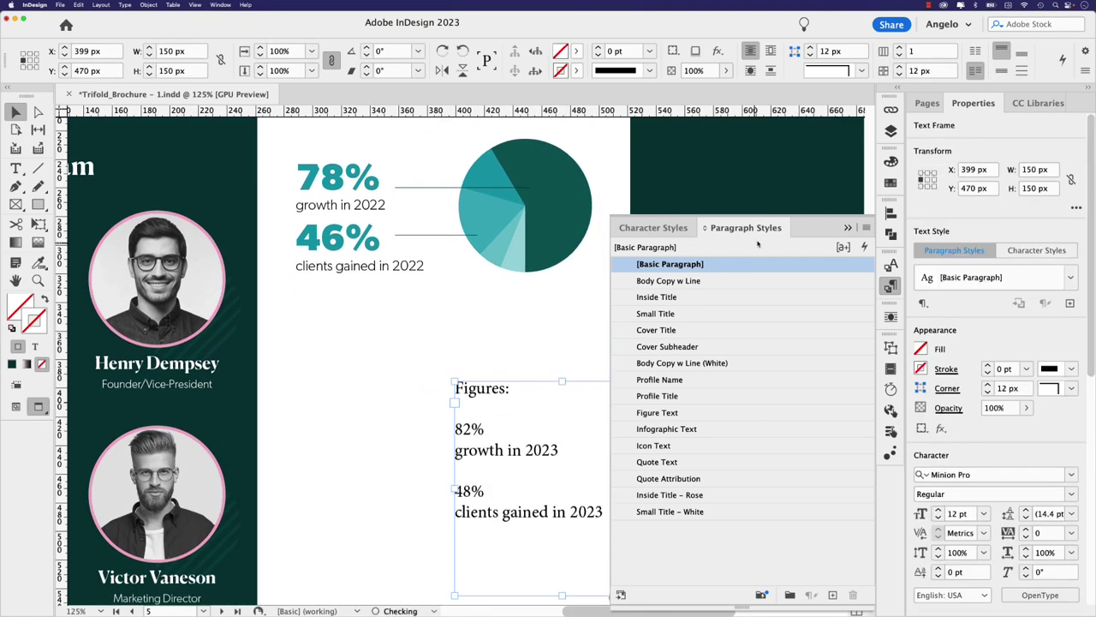
{"action": "left_click", "coordinate": [848, 227]}
{"action": "scroll", "coordinate": [570, 286], "scroll_direction": "down", "scroll_amount": 2}
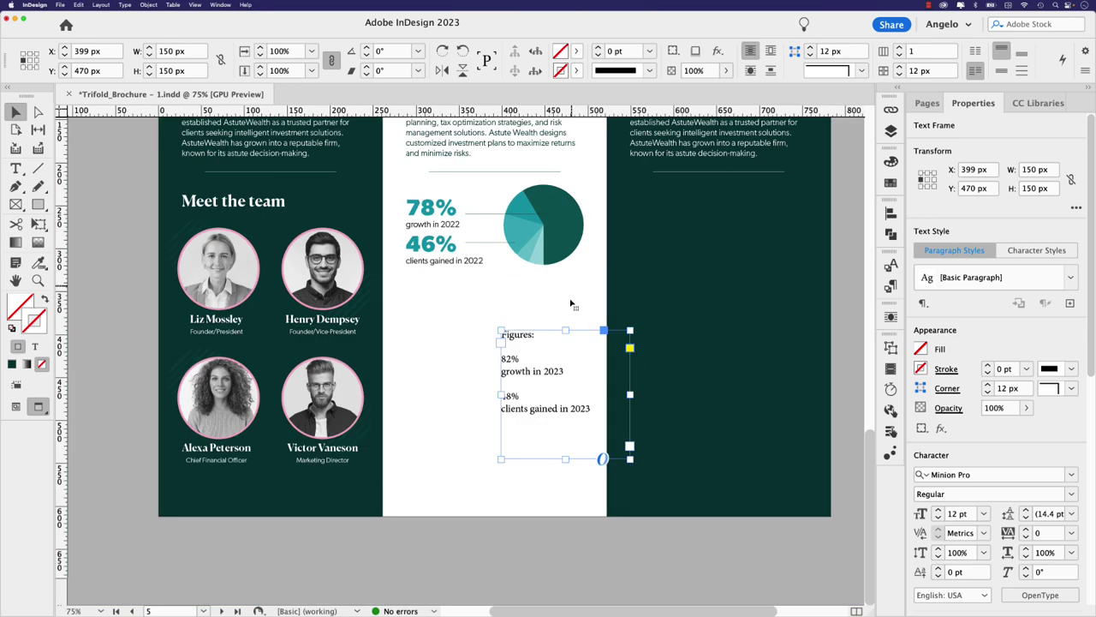
{"action": "left_click_drag", "start_coordinate": [536, 350], "coordinate": [117, 316]}
Step: Duplicate the pie chart with its figures text and leader lines about 127 px below the originals in the middle panel
{"action": "left_click_drag", "start_coordinate": [403, 184], "coordinate": [562, 354]}
{"action": "key", "text": "w"}
{"action": "left_click", "coordinate": [499, 286]}
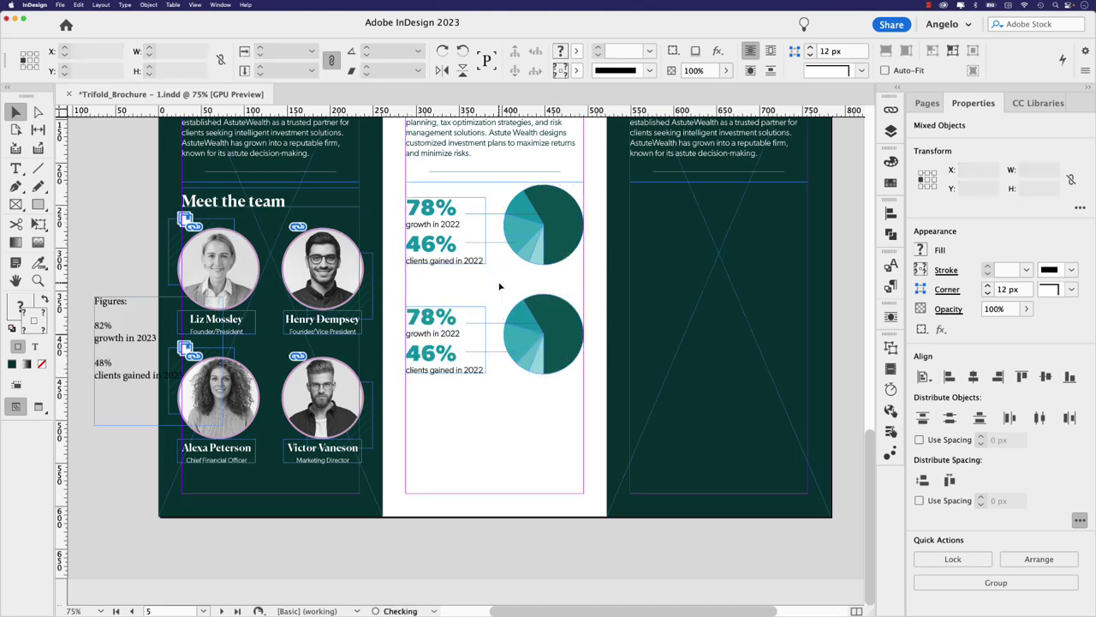
Step: Swap the copied chart and text, placing the pie chart at X 288 px and the figures text frame at about X 402 px
{"action": "left_click", "coordinate": [566, 323]}
{"action": "left_click_drag", "start_coordinate": [565, 332], "coordinate": [475, 338]}
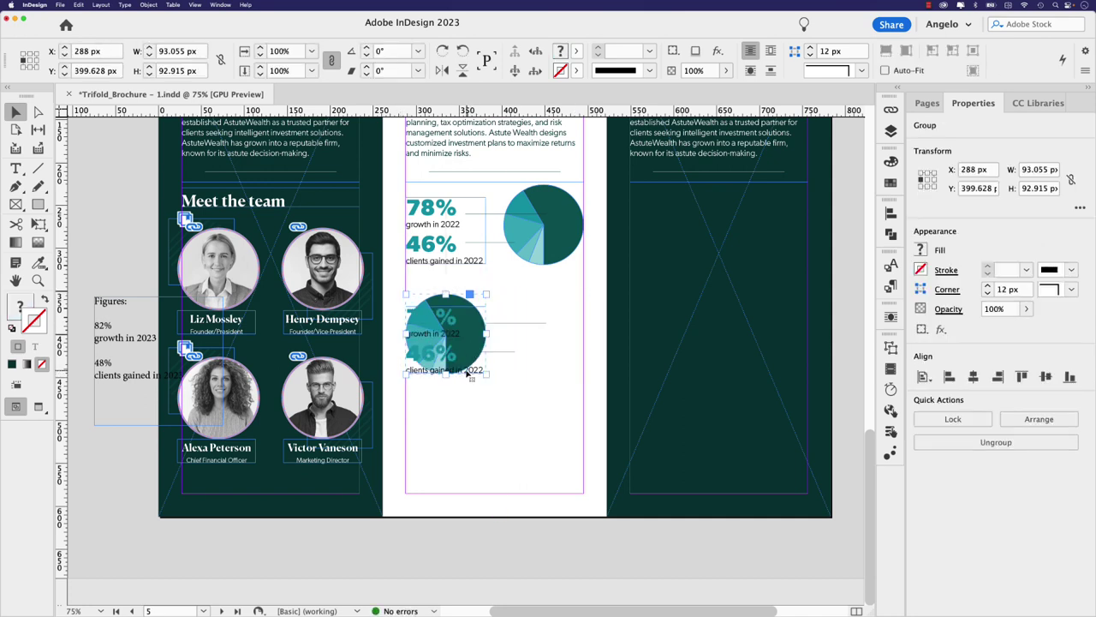
{"action": "left_click", "coordinate": [466, 374]}
{"action": "key", "text": "shift+Right"}
{"action": "key", "text": "shift+Right"}
{"action": "key", "text": "shift+Right"}
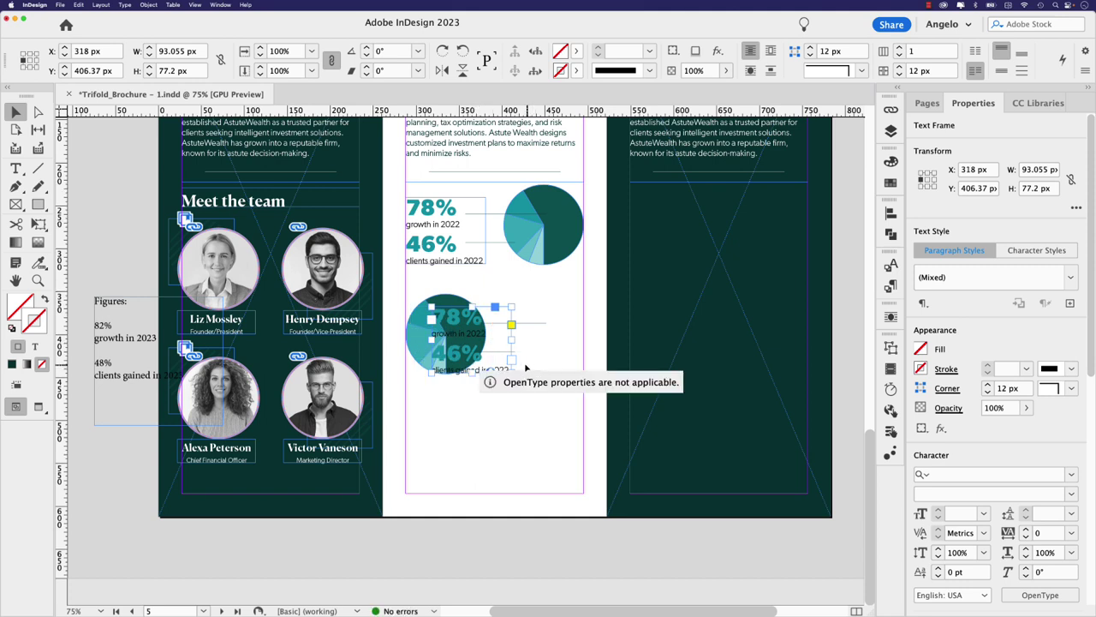
{"action": "left_click", "coordinate": [502, 370]}
{"action": "key", "text": "Escape"}
{"action": "left_click", "coordinate": [502, 372]}
{"action": "key", "text": "shift+Right"}
{"action": "key", "text": "shift+Right"}
{"action": "key", "text": "shift+Right"}
{"action": "key", "text": "shift+Right"}
{"action": "key", "text": "shift+Right"}
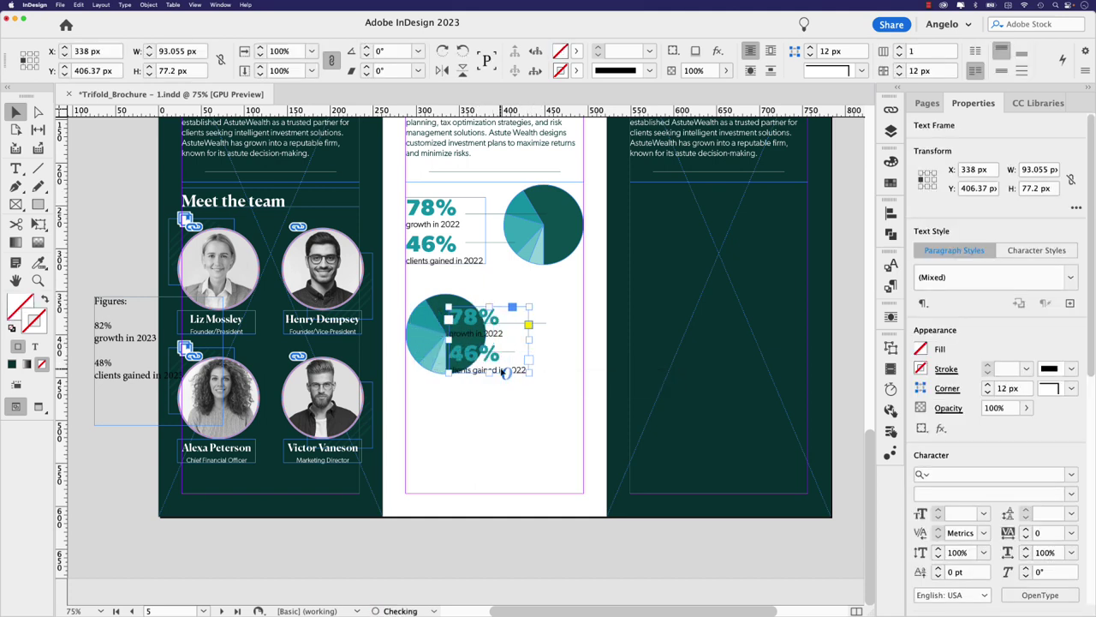
{"action": "left_click_drag", "start_coordinate": [513, 338], "coordinate": [543, 339]}
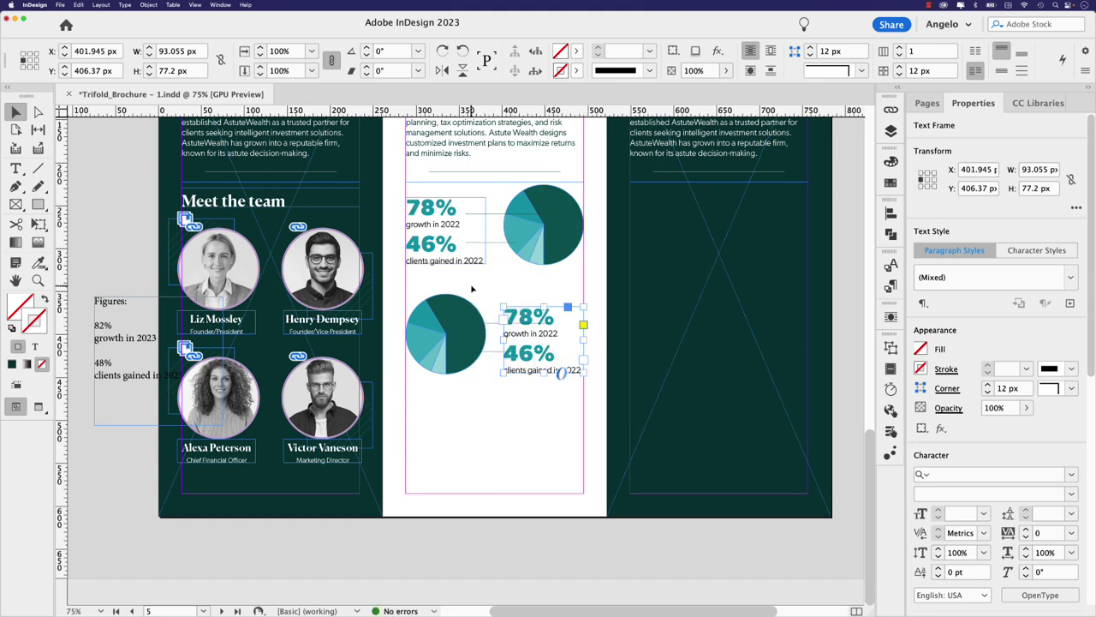
Step: Right-align all text in the copied figures frame
{"action": "left_click", "coordinate": [501, 325]}
{"action": "left_click", "coordinate": [529, 319]}
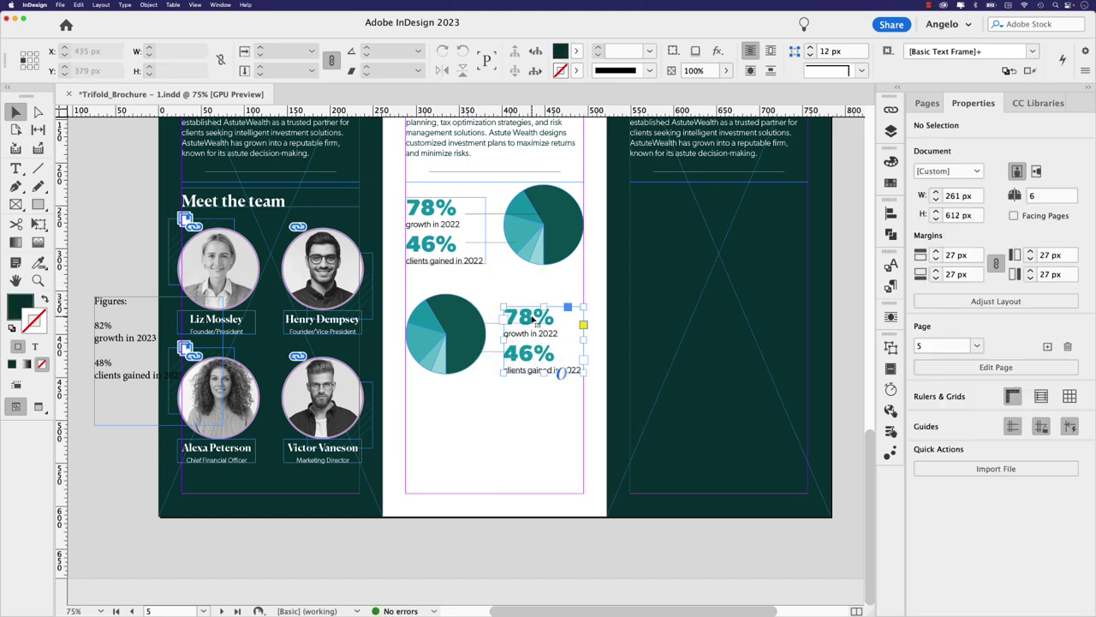
{"action": "double_click", "coordinate": [529, 319]}
{"action": "key", "text": "super+a"}
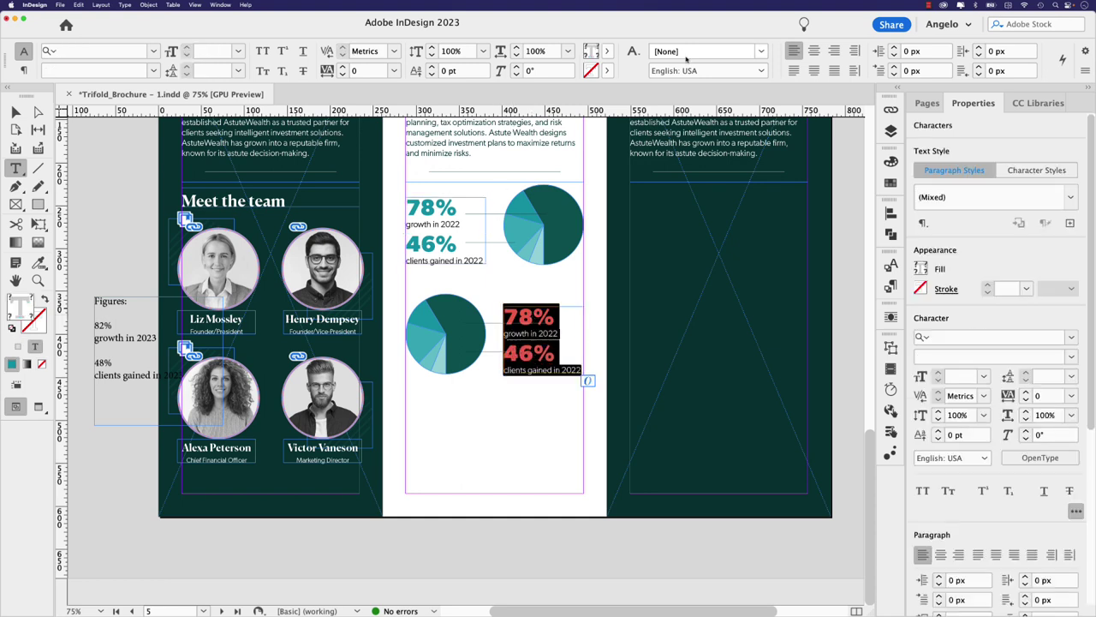
{"action": "key", "text": "shift+super+r"}
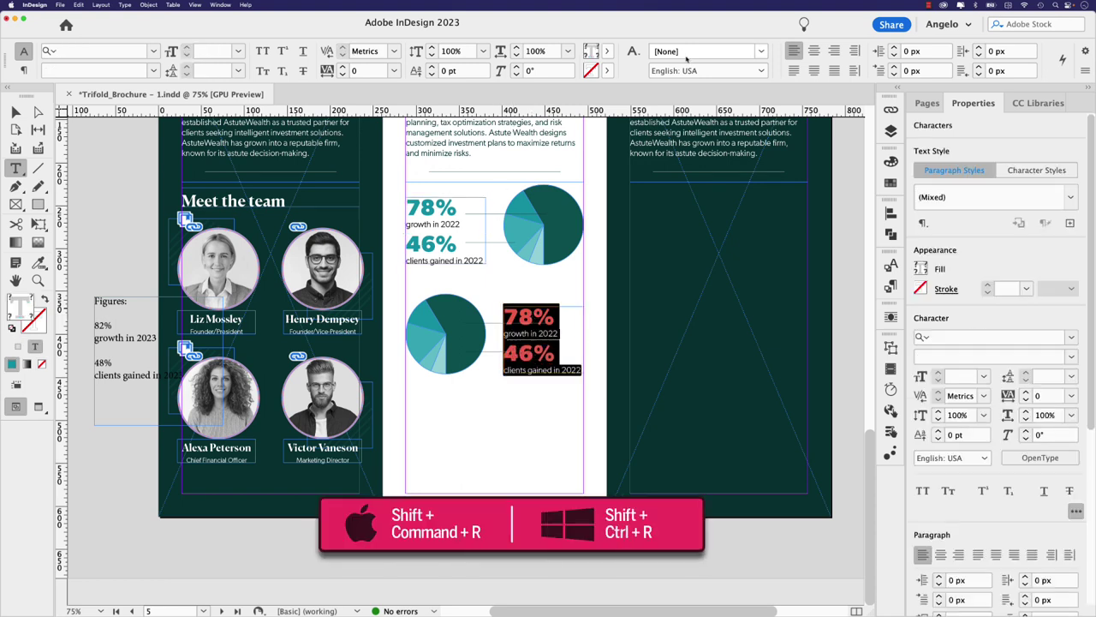
{"action": "key", "text": "shift+super+r"}
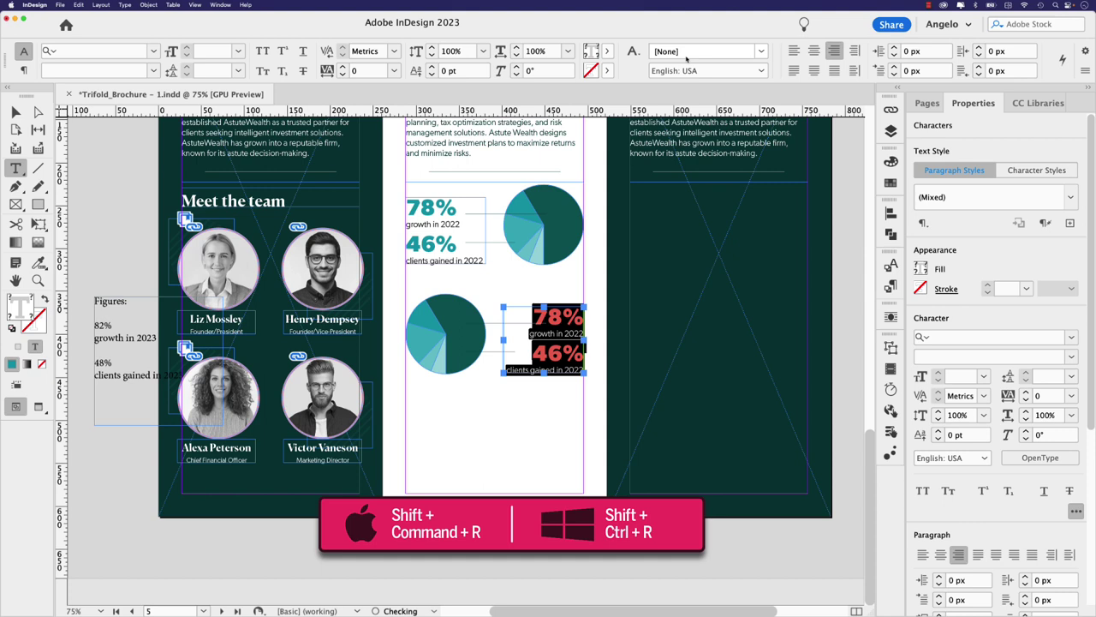
{"action": "key", "text": "Escape"}
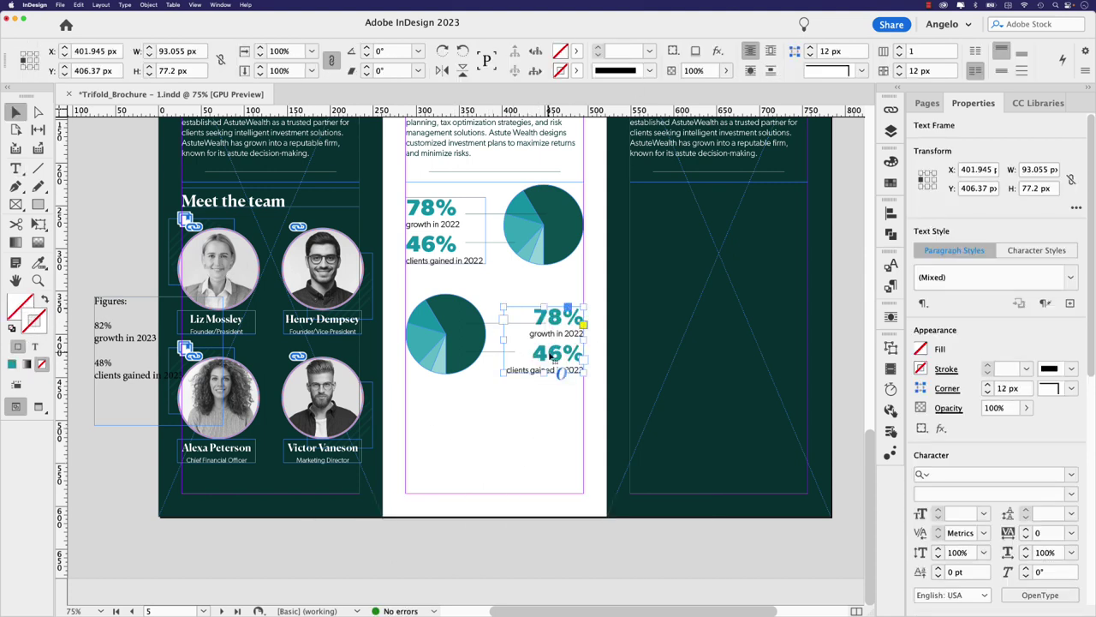
Step: Shorten the copied upper leader line from its outer end to 68 px so it stops before the "78%" text
{"action": "scroll", "coordinate": [551, 344], "scroll_direction": "up", "scroll_amount": 2}
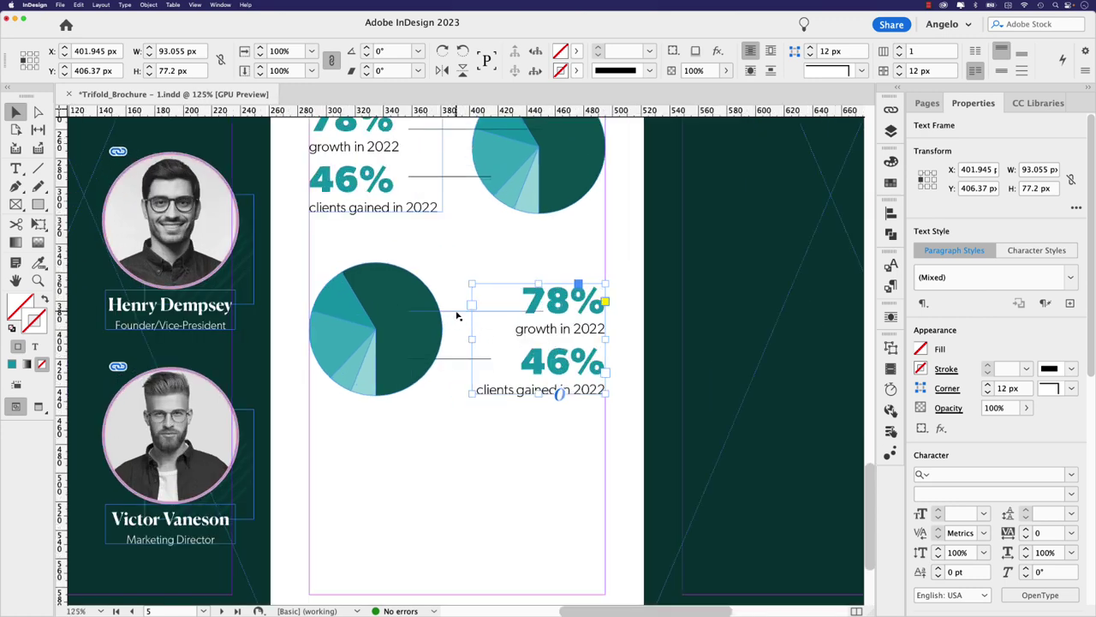
{"action": "left_click", "coordinate": [490, 314]}
{"action": "left_click_drag", "start_coordinate": [542, 313], "coordinate": [505, 312]}
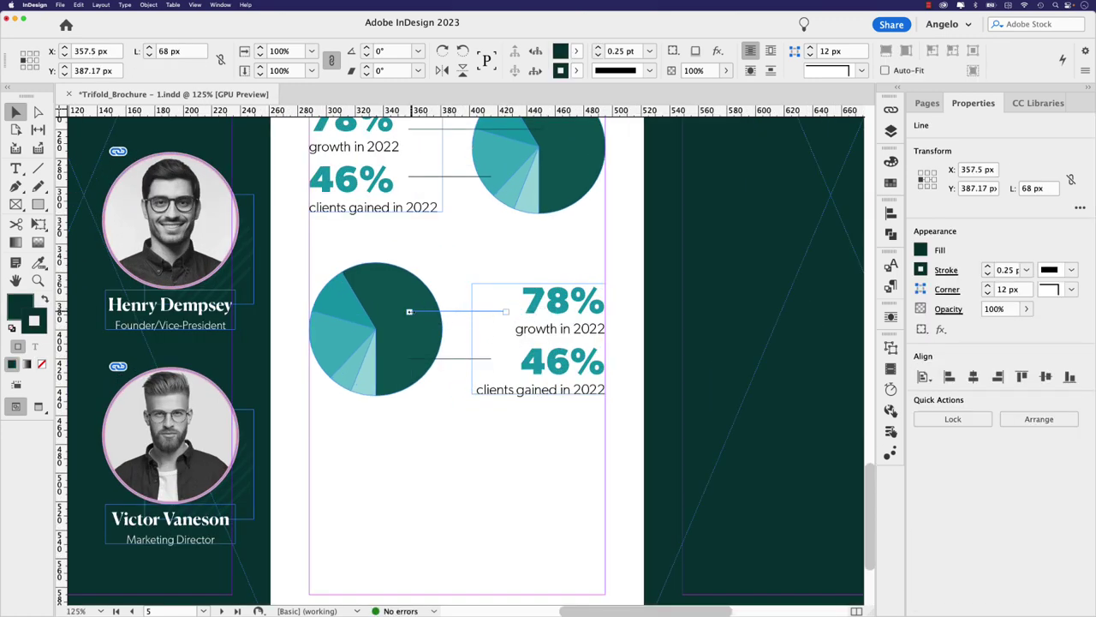
Step: Extend the lower leader line beside the lower pie chart to 68 px, so its end aligns with the upper leader line
{"action": "mouse_move", "coordinate": [410, 312]}
{"action": "left_mouse_down"}
{"action": "mouse_move", "coordinate": [392, 312]}
{"action": "mouse_move", "coordinate": [409, 312]}
{"action": "left_mouse_up"}
{"action": "left_click", "coordinate": [470, 361]}
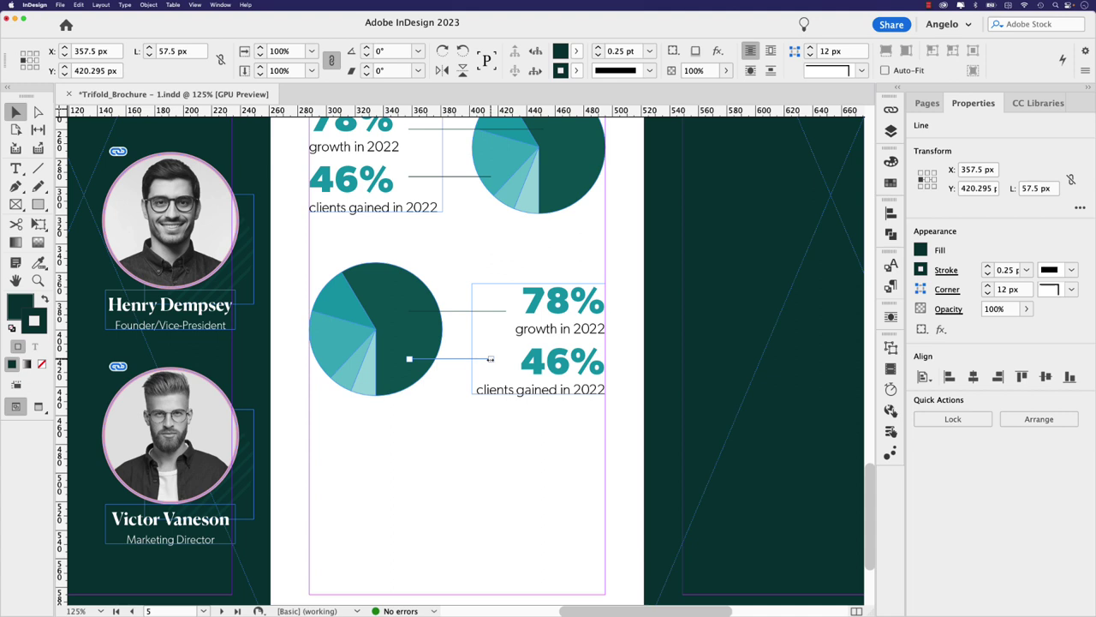
{"action": "left_click_drag", "start_coordinate": [470, 361], "coordinate": [505, 360]}
{"action": "left_click", "coordinate": [477, 460]}
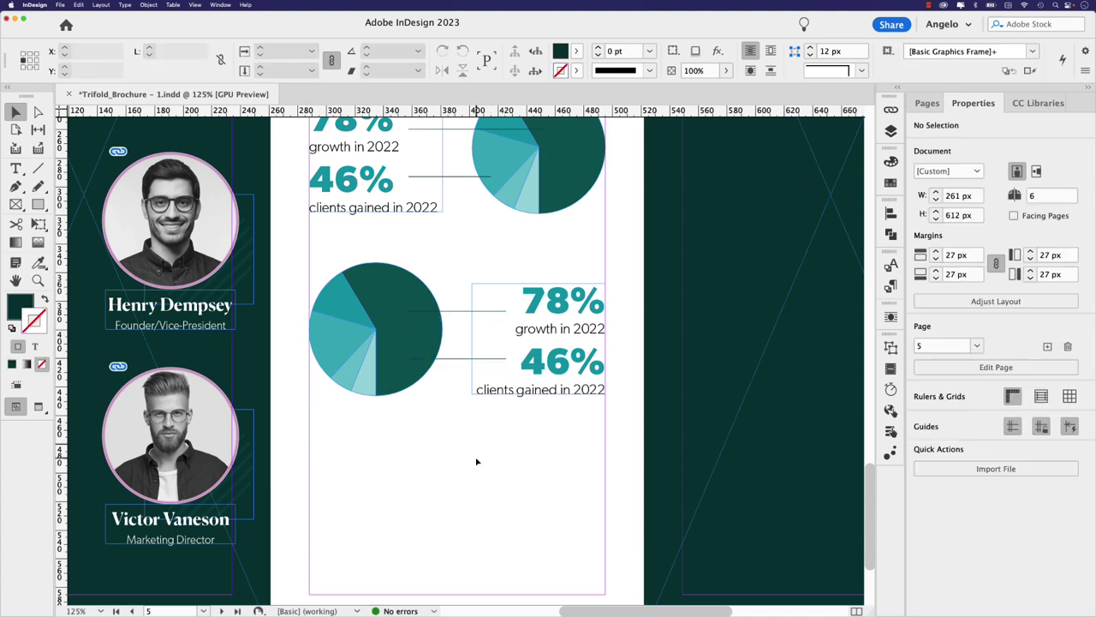
{"action": "left_click", "coordinate": [408, 358]}
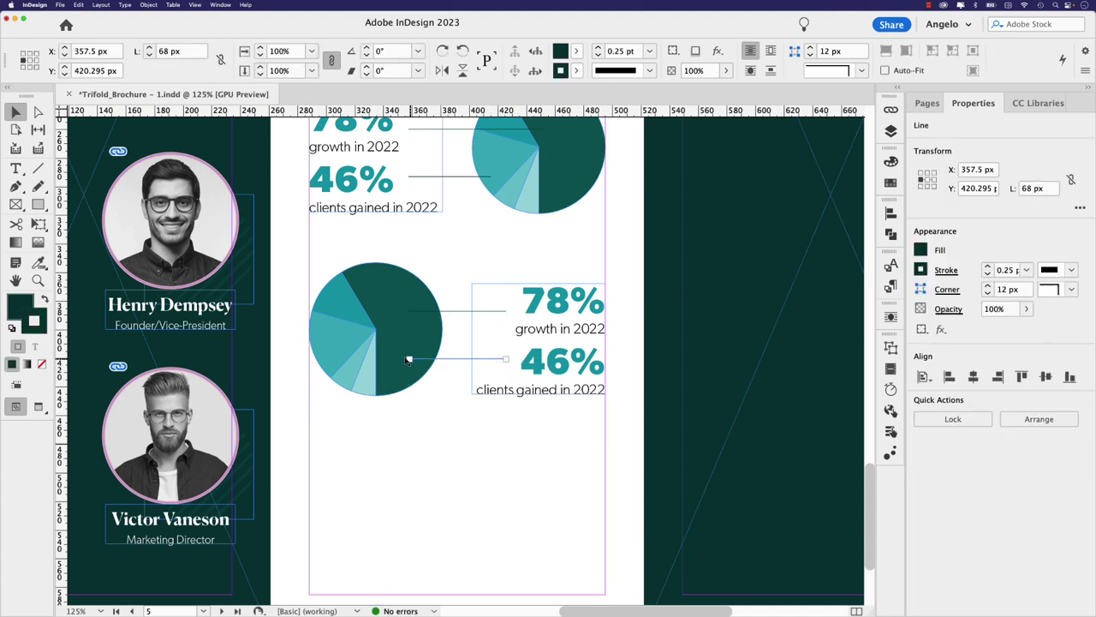
Step: Rotate the lower pie chart a half turn so its dark slice faces left and the lightest slices are at the top
{"action": "left_click", "coordinate": [388, 291]}
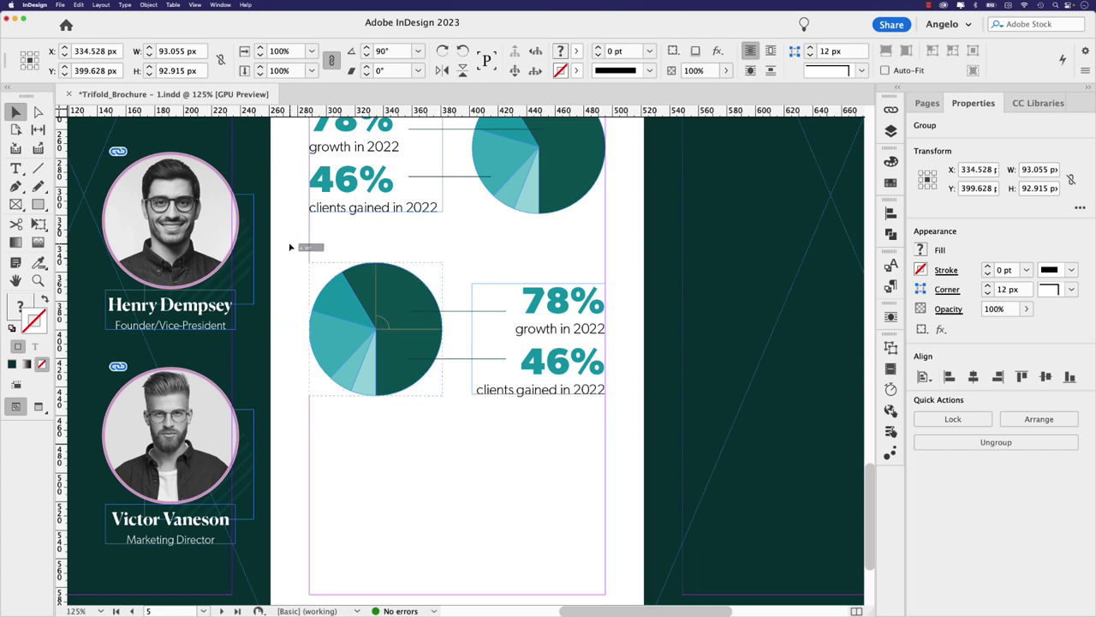
{"action": "left_click_drag", "start_coordinate": [272, 268], "coordinate": [272, 267]}
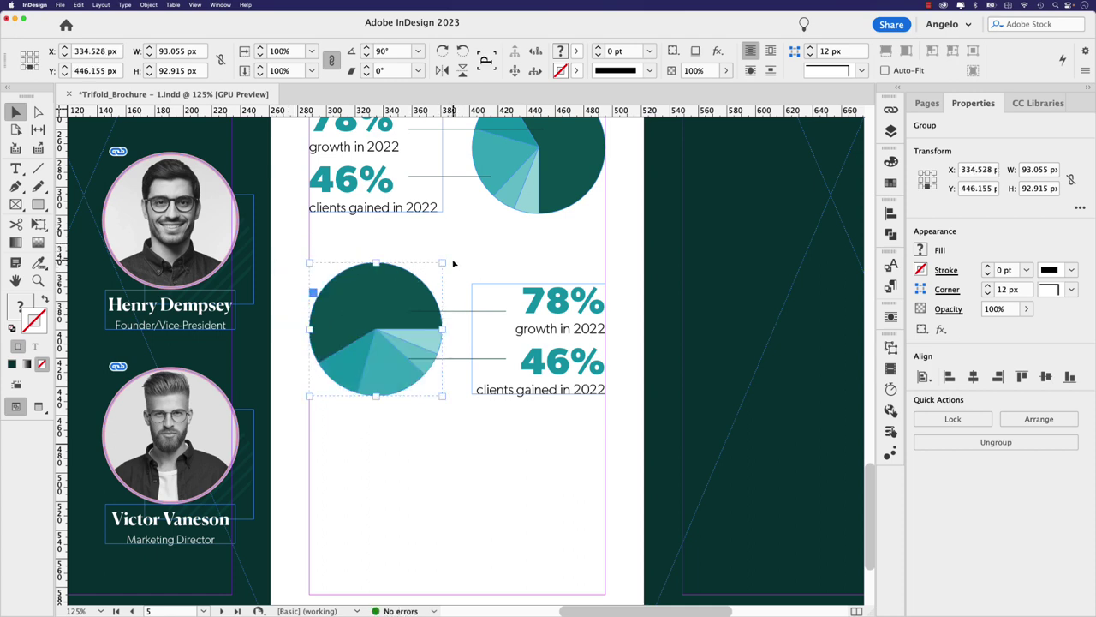
{"action": "left_click_drag", "start_coordinate": [447, 260], "coordinate": [329, 255]}
Step: Extend both leader lines leftward into the rotated chart's dark slice, making the lower line 94 px long
{"action": "double_click", "coordinate": [375, 313]}
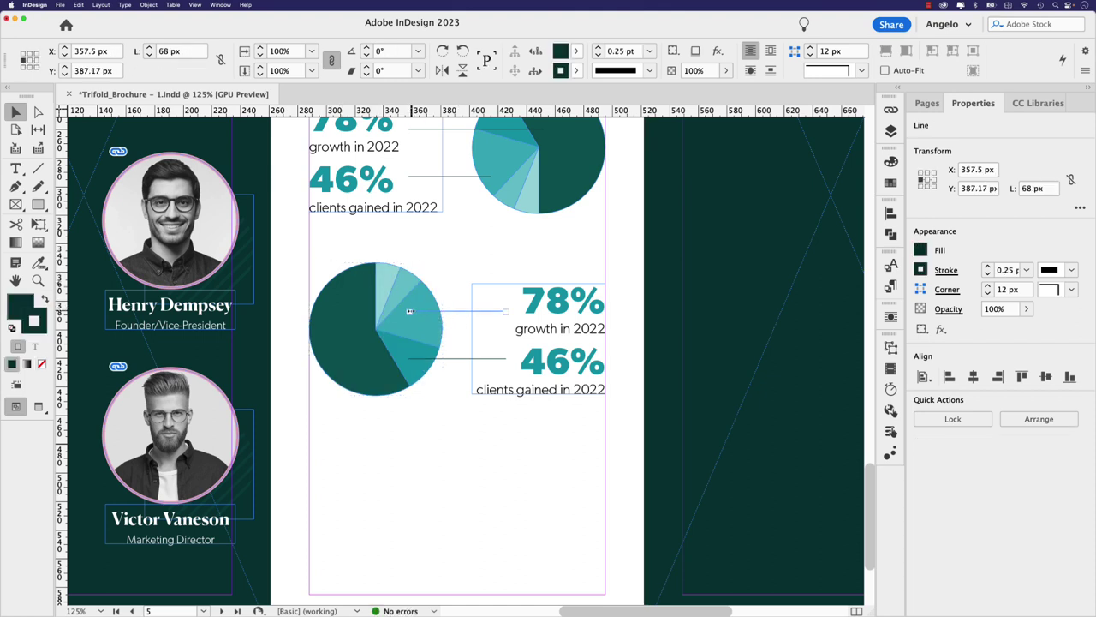
{"action": "left_click", "coordinate": [458, 360]}
{"action": "left_click_drag", "start_coordinate": [410, 360], "coordinate": [371, 358]}
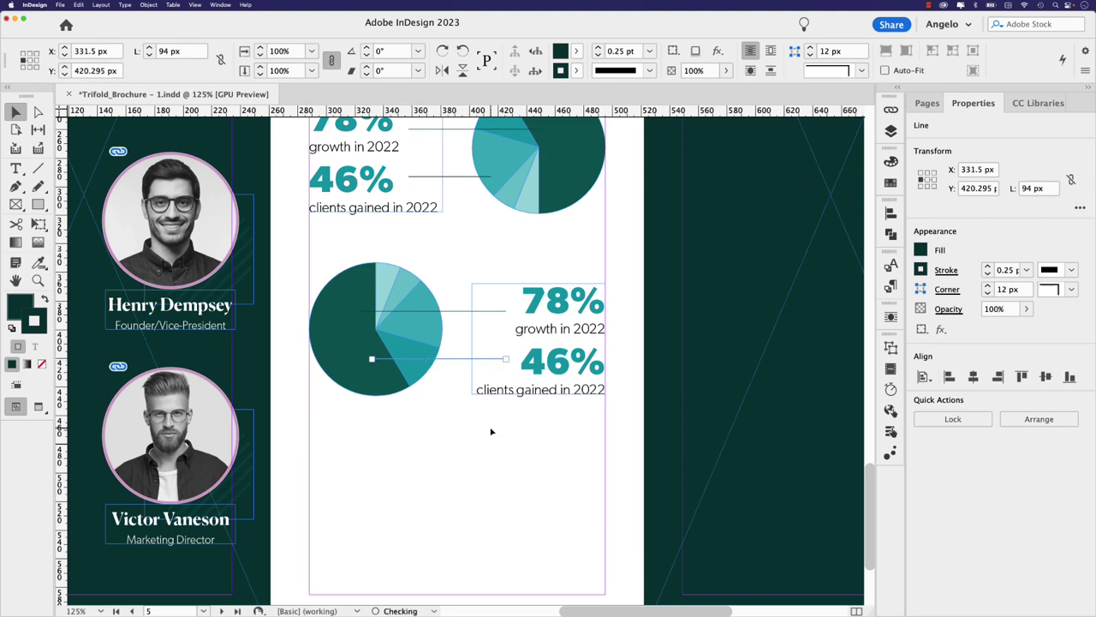
{"action": "left_click", "coordinate": [490, 432]}
Step: Move the lower pie chart together with its leader lines and text up 8 px, closer to the upper infographic
{"action": "key", "text": "super+minus"}
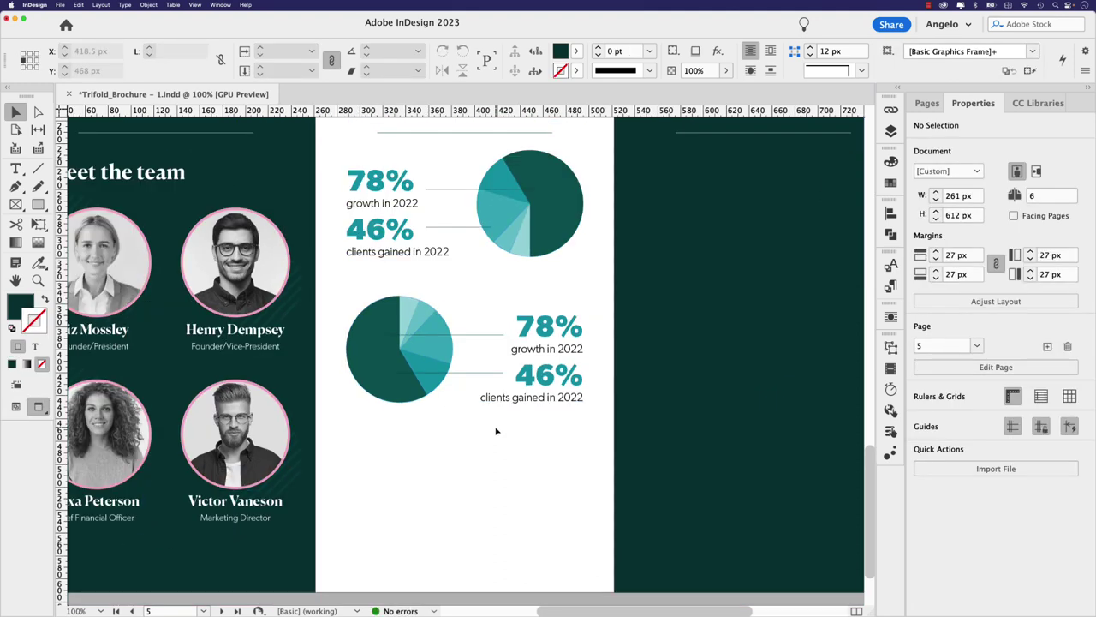
{"action": "left_click_drag", "start_coordinate": [336, 298], "coordinate": [560, 415]}
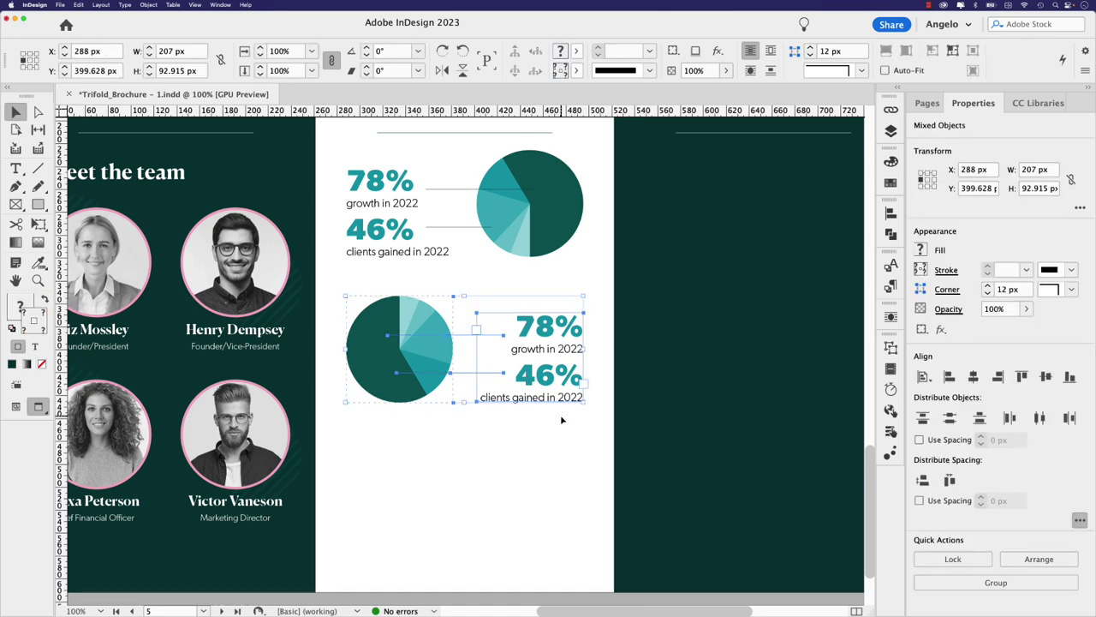
{"action": "key", "text": "Down"}
{"action": "key", "text": "Down"}
{"action": "key", "text": "Down"}
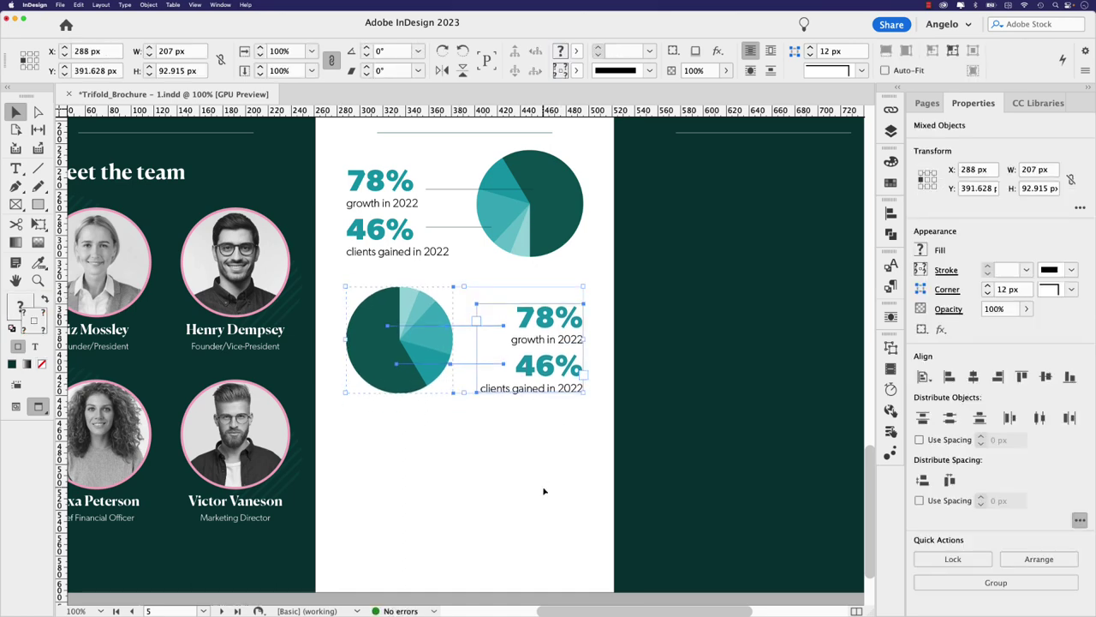
{"action": "key", "text": "w"}
{"action": "left_click", "coordinate": [440, 486]}
Step: Replace the two percentages beside the lower pie chart with 82 and 48
{"action": "scroll", "coordinate": [439, 486], "scroll_direction": "left", "scroll_amount": 5}
{"action": "double_click", "coordinate": [688, 302]}
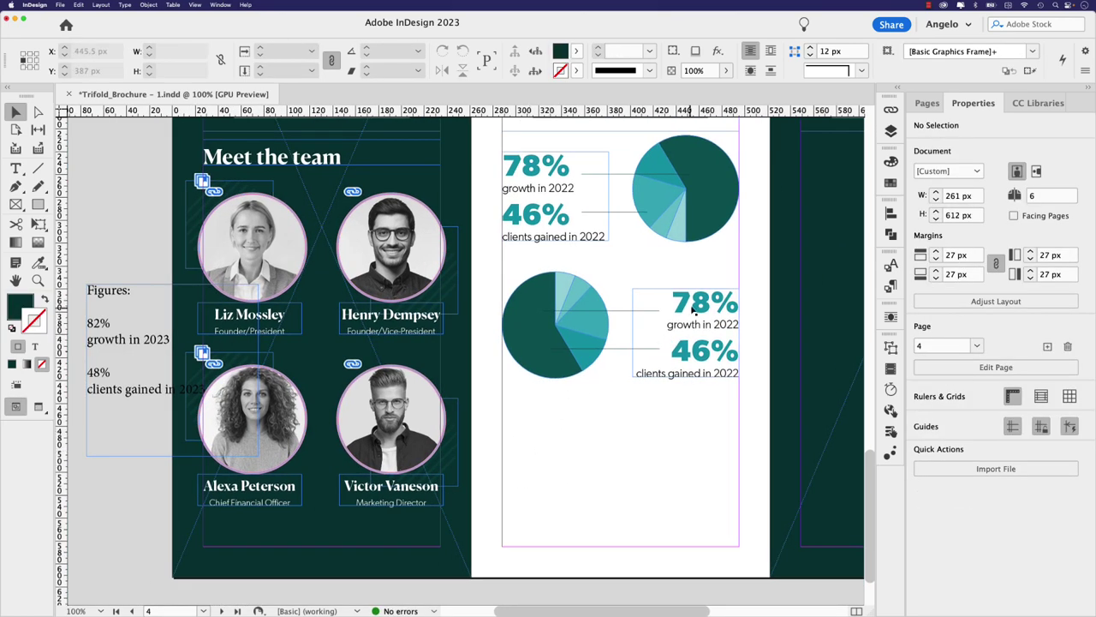
{"action": "double_click", "coordinate": [688, 301]}
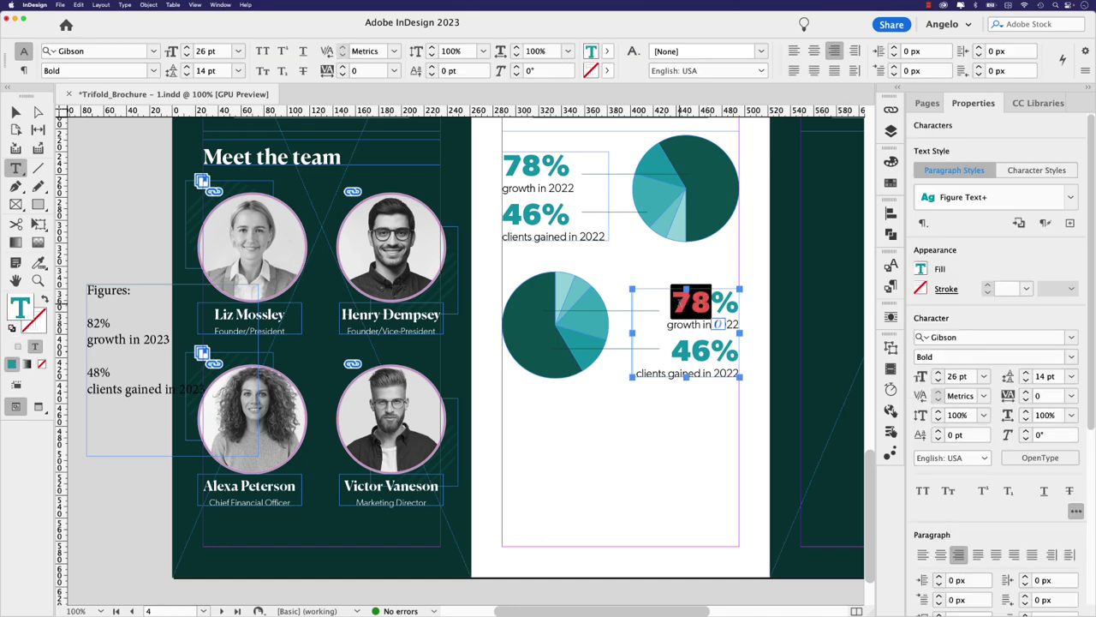
{"action": "type", "text": "82"}
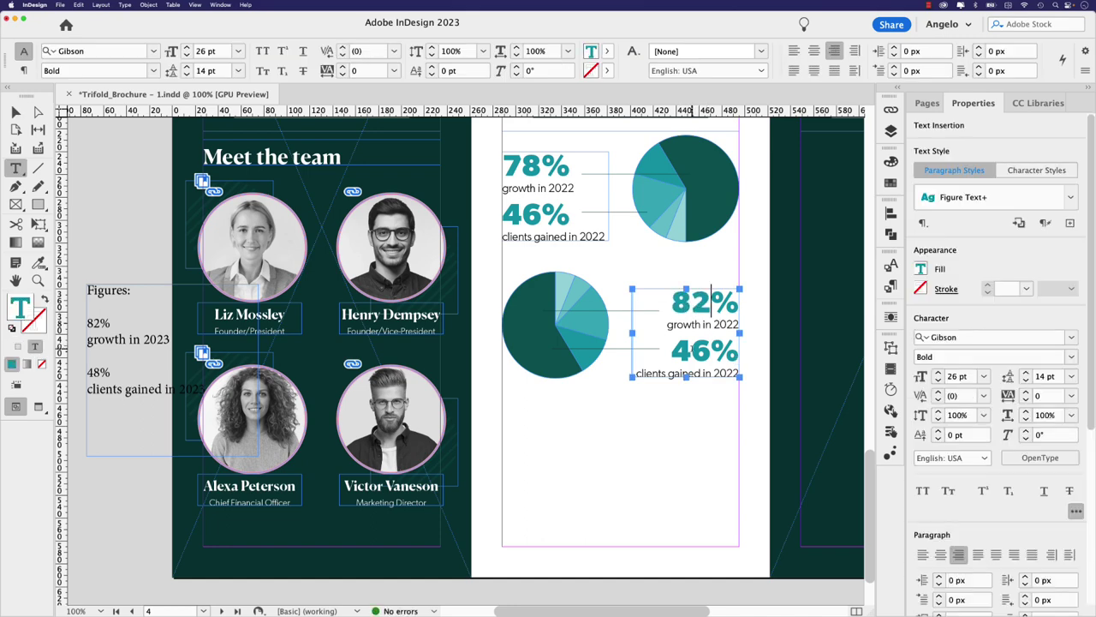
{"action": "left_click_drag", "start_coordinate": [672, 350], "coordinate": [711, 352]}
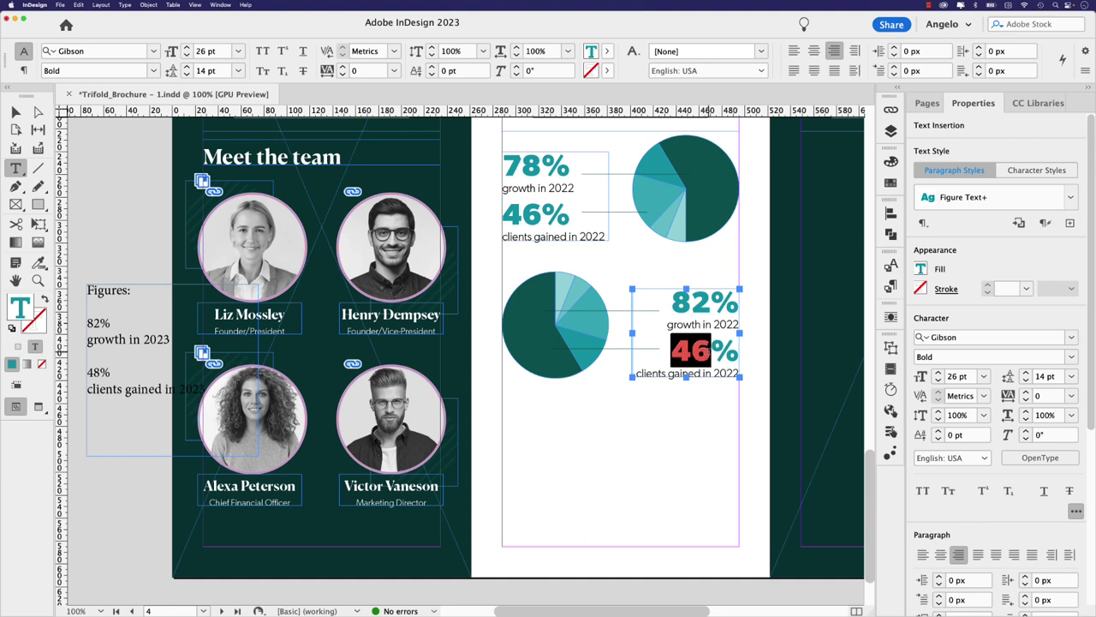
{"action": "type", "text": "48"}
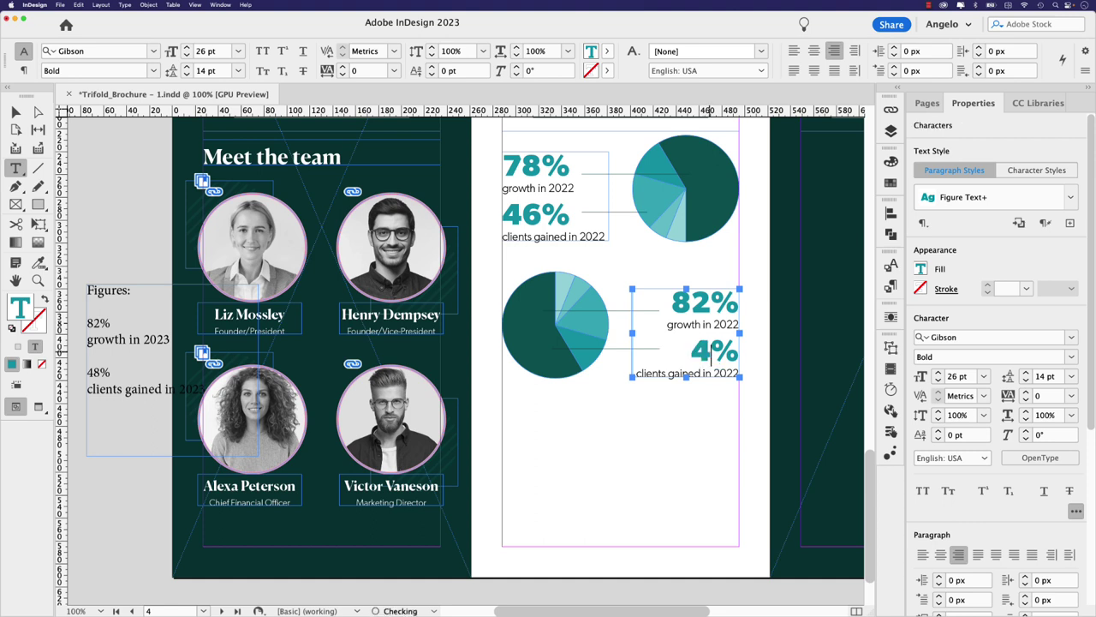
Step: Cut the 2023 figures from the pasteboard notes and paste them over all text beside the lower pie chart
{"action": "left_click_drag", "start_coordinate": [86, 322], "coordinate": [257, 401]}
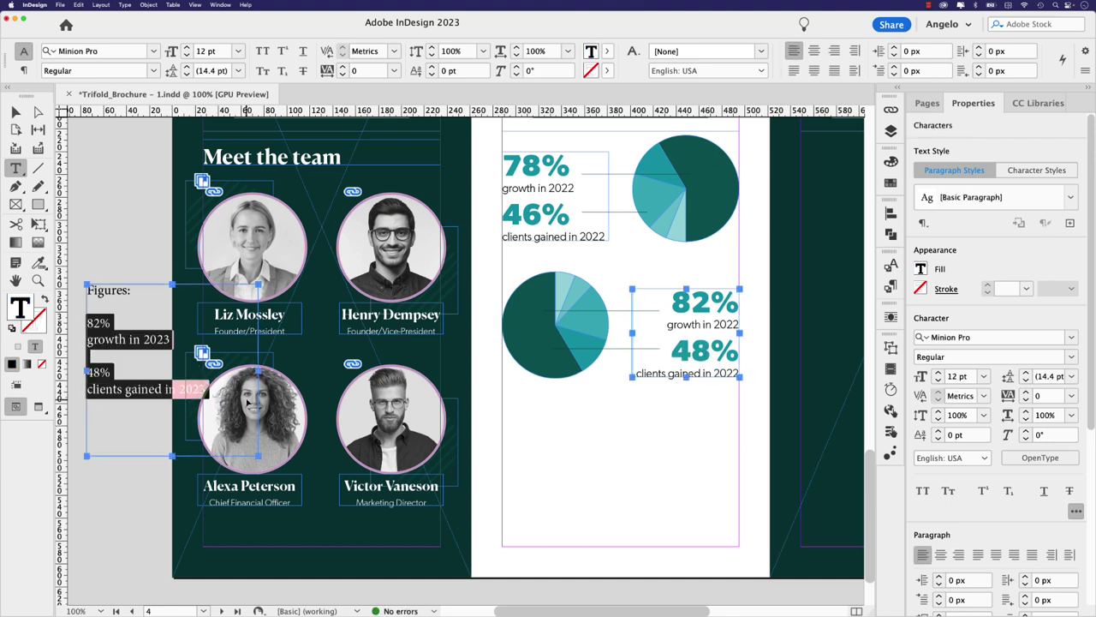
{"action": "key", "text": "ctrl+x"}
{"action": "left_click", "coordinate": [678, 323]}
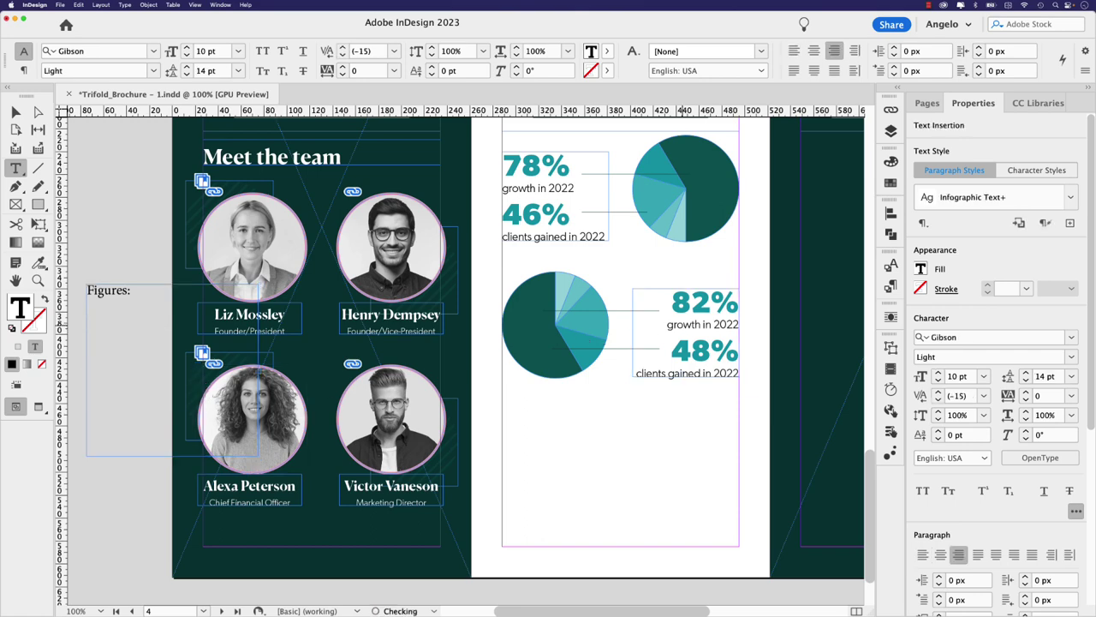
{"action": "key", "text": "ctrl+a"}
{"action": "key", "text": "ctrl+v"}
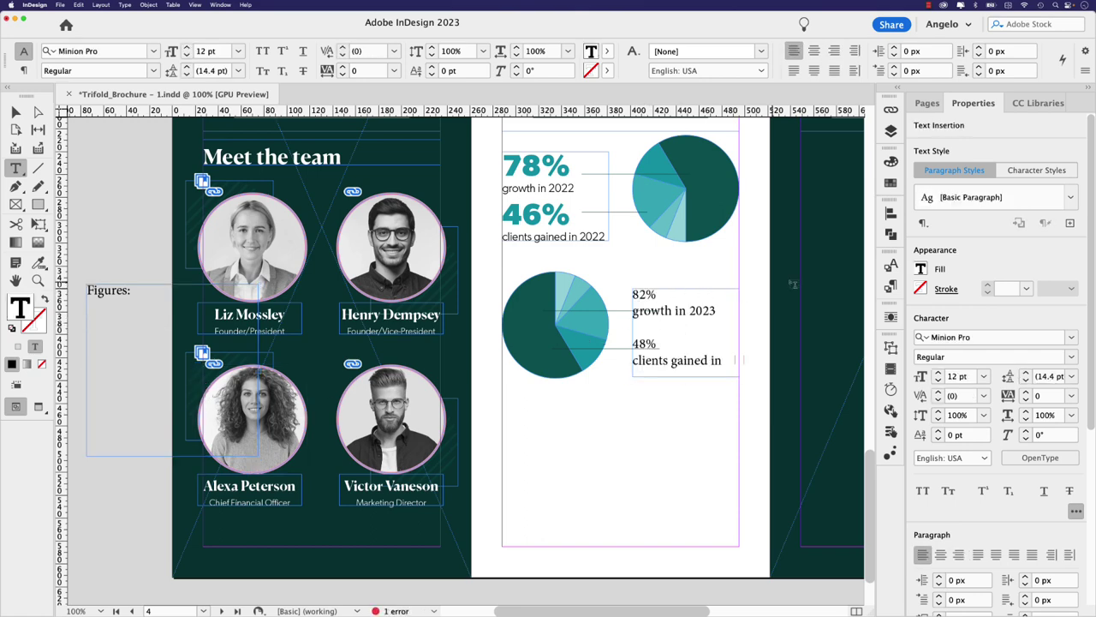
Step: Copy the text formatting of the upper infographic's 78% onto the pasted 82% with the Eyedropper tool
{"action": "left_click_drag", "start_coordinate": [43, 262], "coordinate": [68, 280]}
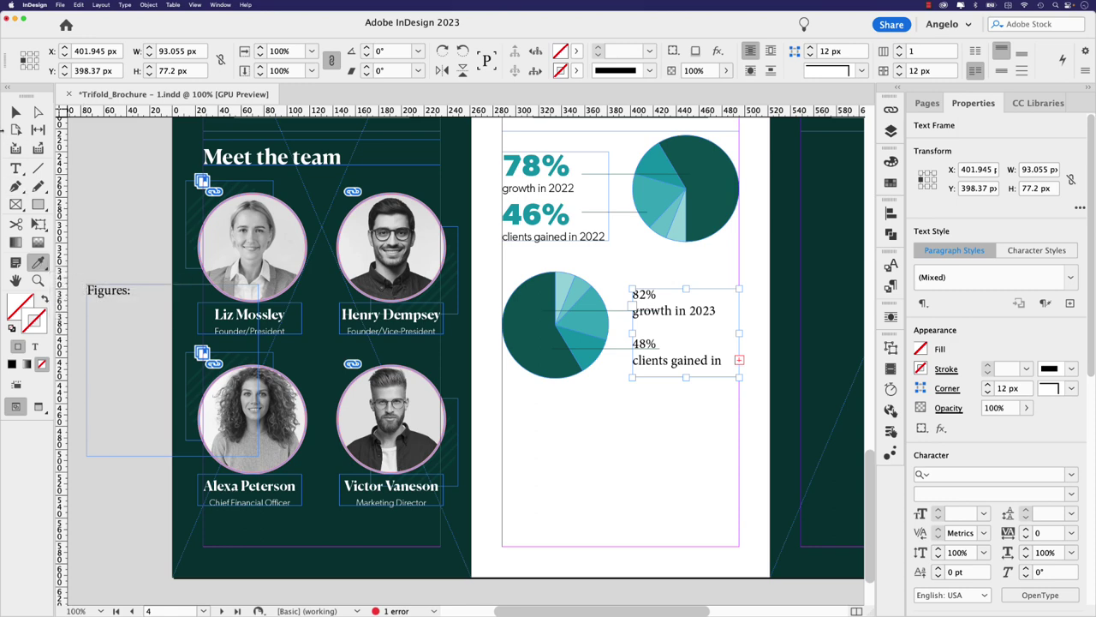
{"action": "key", "text": "v"}
{"action": "left_click", "coordinate": [514, 448]}
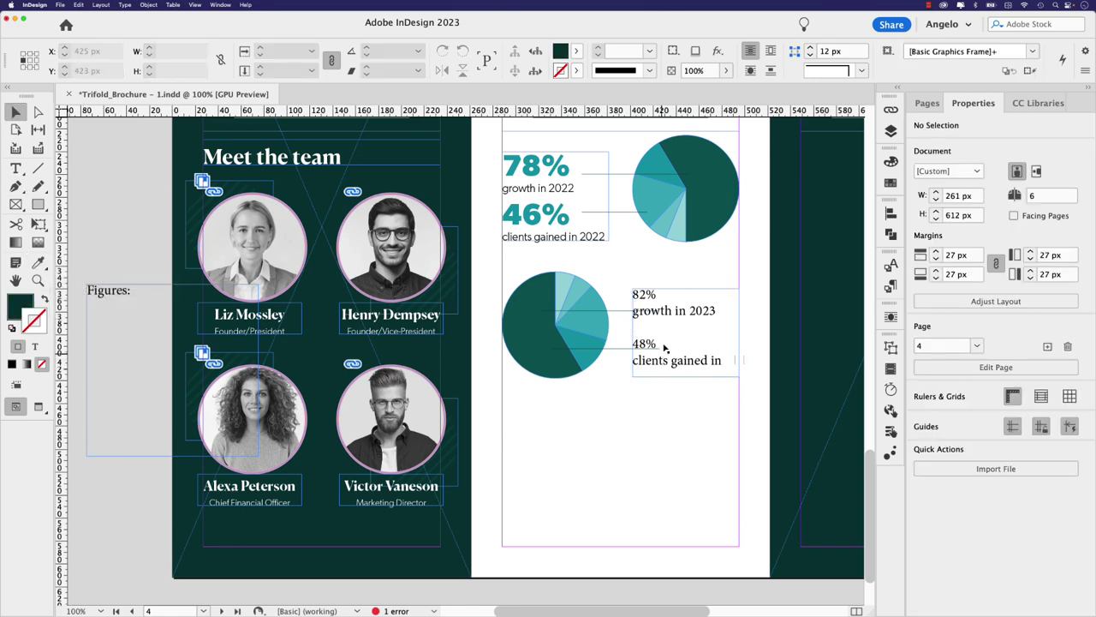
{"action": "key", "text": "i"}
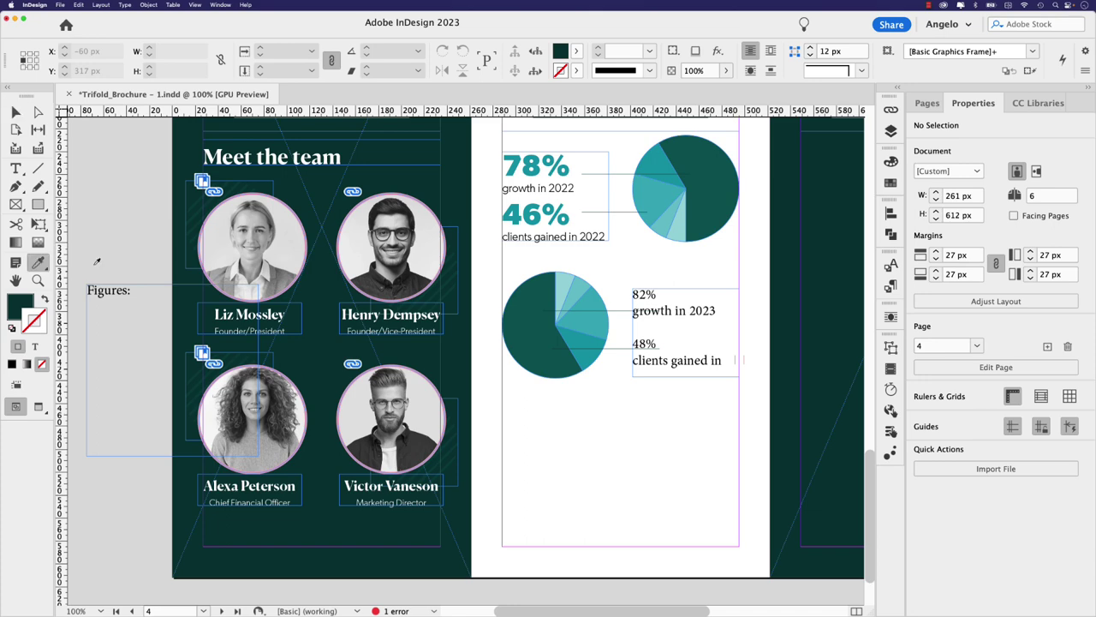
{"action": "left_click", "coordinate": [530, 168]}
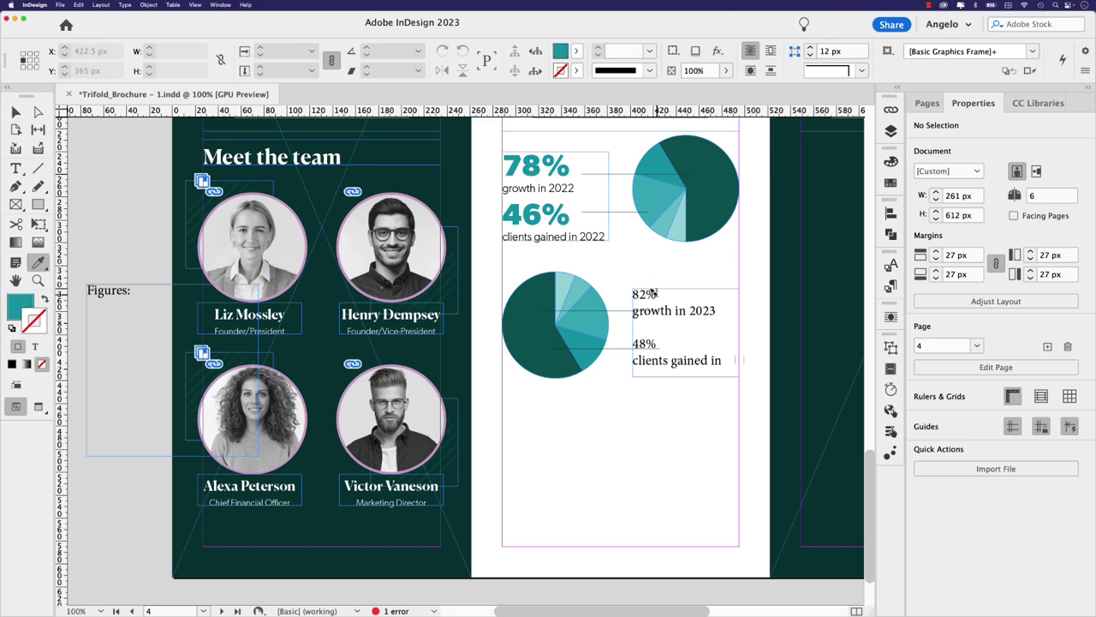
{"action": "left_click_drag", "start_coordinate": [658, 295], "coordinate": [626, 292]}
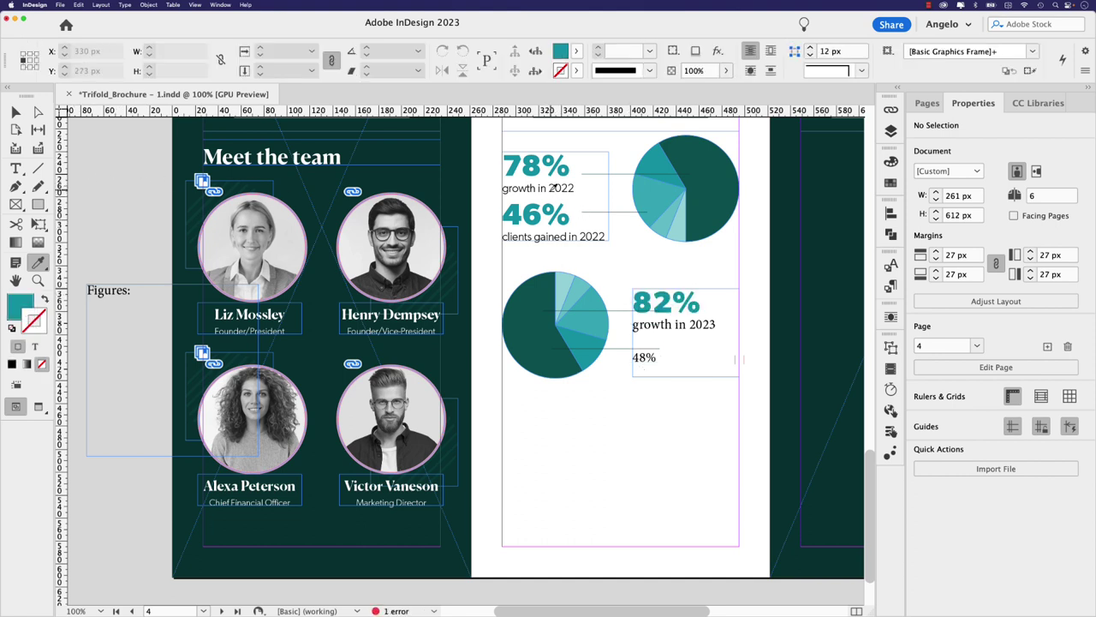
Step: Copy the formatting of "growth in 2022" onto "growth in 2023" and enlarge the text frame to fit its contents
{"action": "left_click", "coordinate": [546, 184], "text": "alt"}
{"action": "left_click_drag", "start_coordinate": [716, 324], "coordinate": [626, 323]}
{"action": "key", "text": "v"}
{"action": "left_click", "coordinate": [685, 364]}
{"action": "double_click", "coordinate": [685, 374]}
Step: Apply the Figure Text paragraph style to the 48% line
{"action": "double_click", "coordinate": [657, 357]}
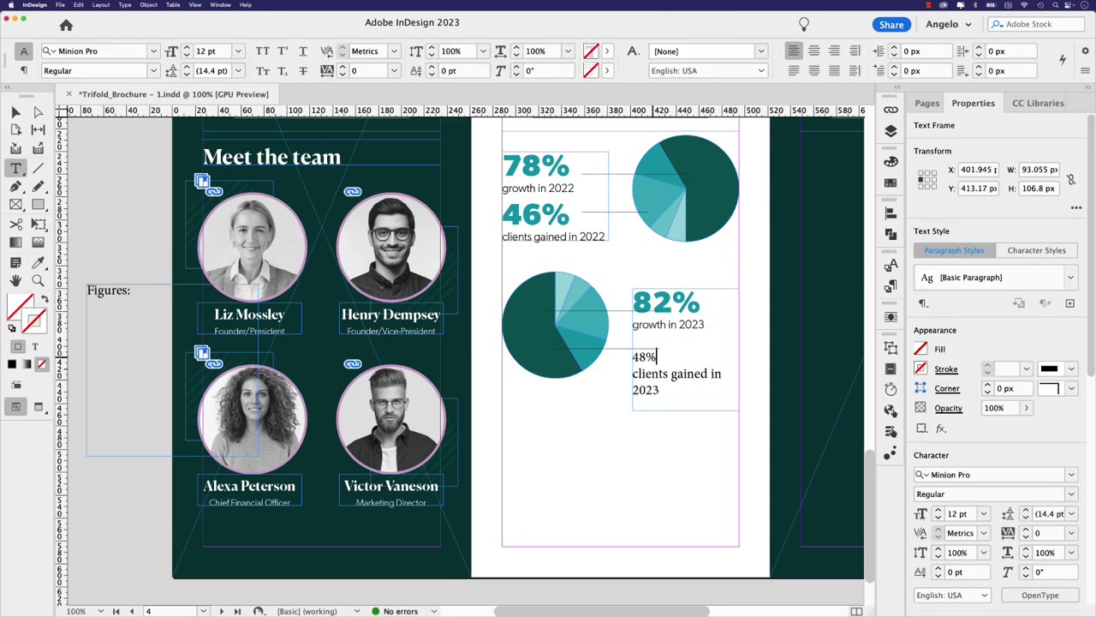
{"action": "left_click", "coordinate": [891, 182]}
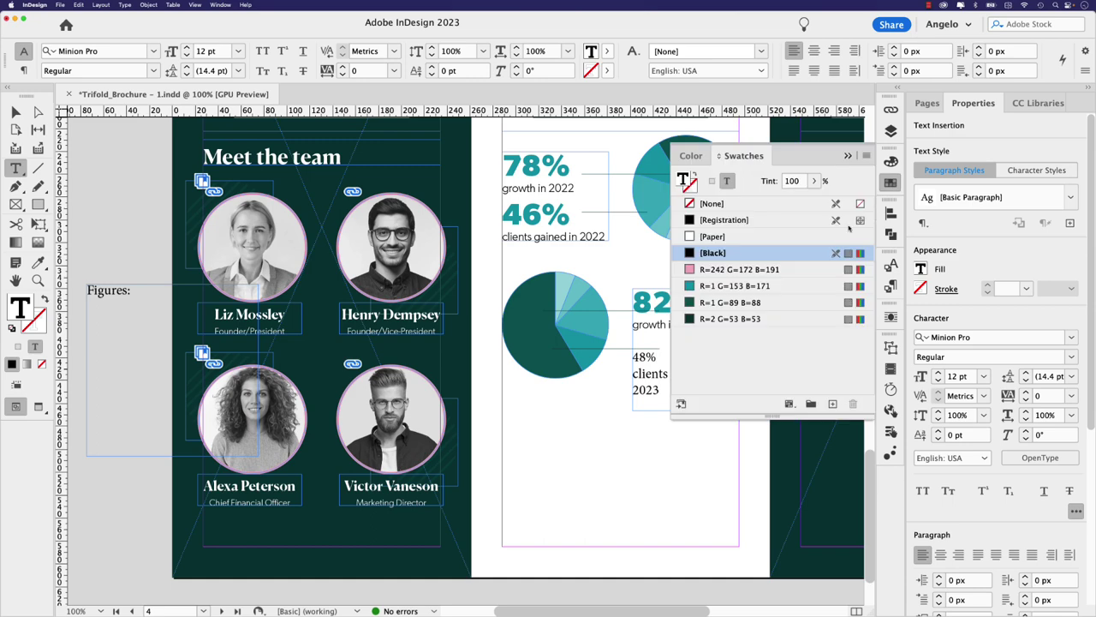
{"action": "left_click", "coordinate": [891, 286]}
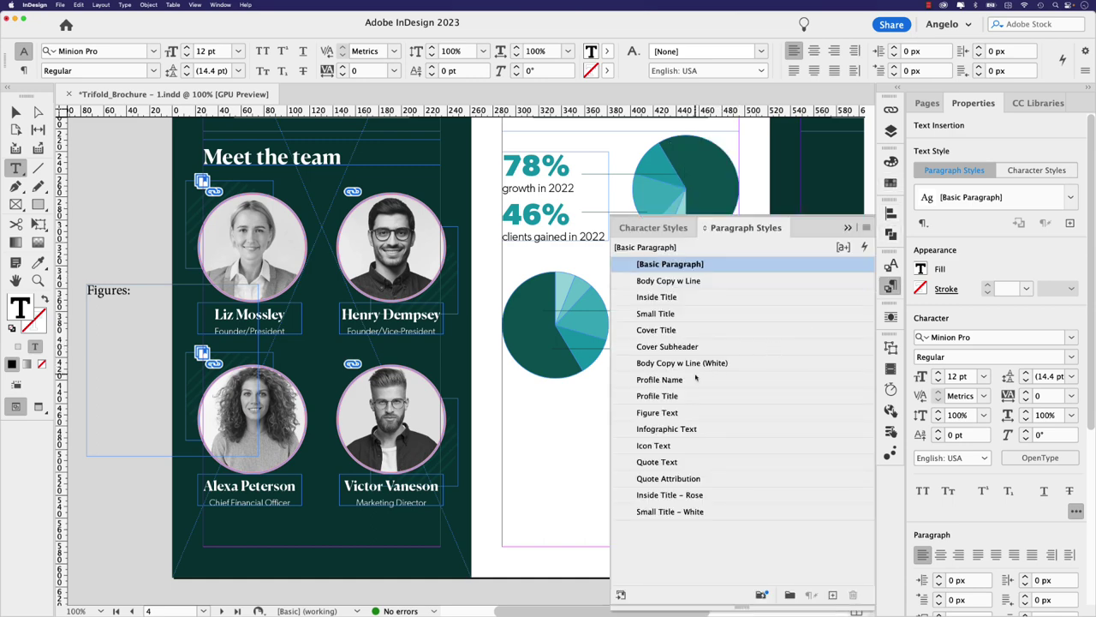
{"action": "left_click", "coordinate": [672, 413]}
{"action": "left_click", "coordinate": [847, 227]}
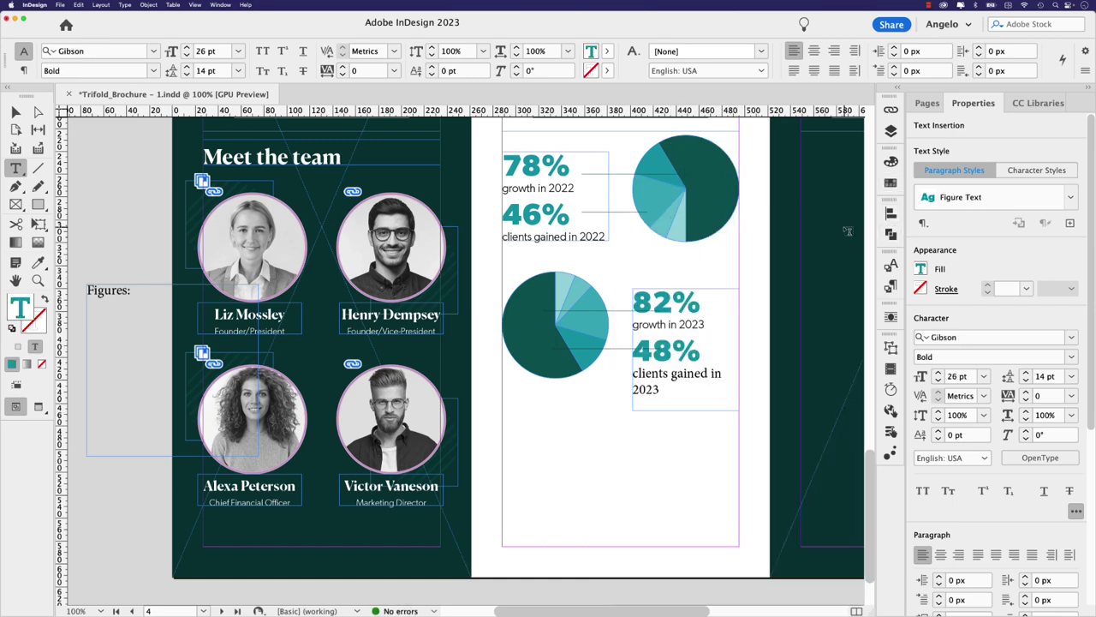
Step: Apply the Infographic Text paragraph style to the "clients gained in 2023" line
{"action": "left_click_drag", "start_coordinate": [661, 391], "coordinate": [632, 375]}
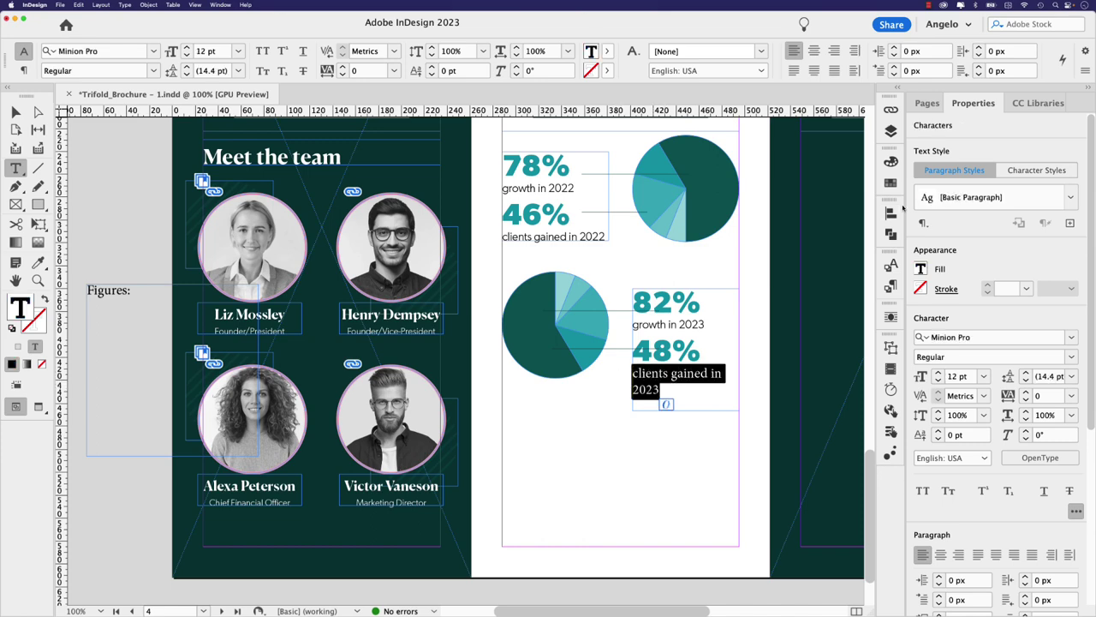
{"action": "left_click", "coordinate": [889, 288]}
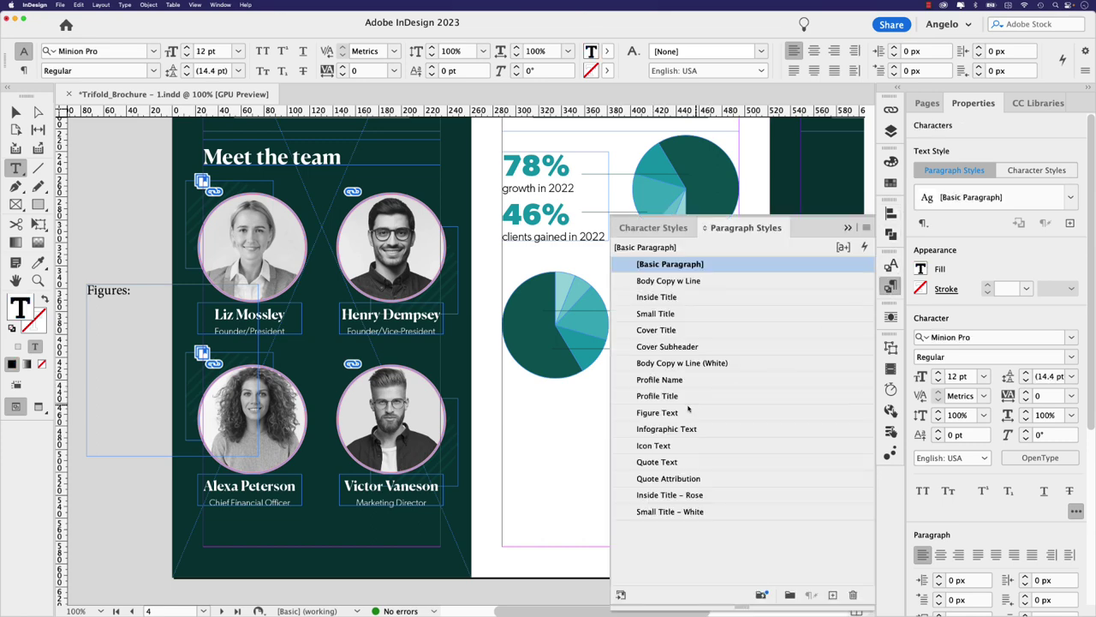
{"action": "left_click", "coordinate": [666, 428]}
{"action": "left_click", "coordinate": [847, 227]}
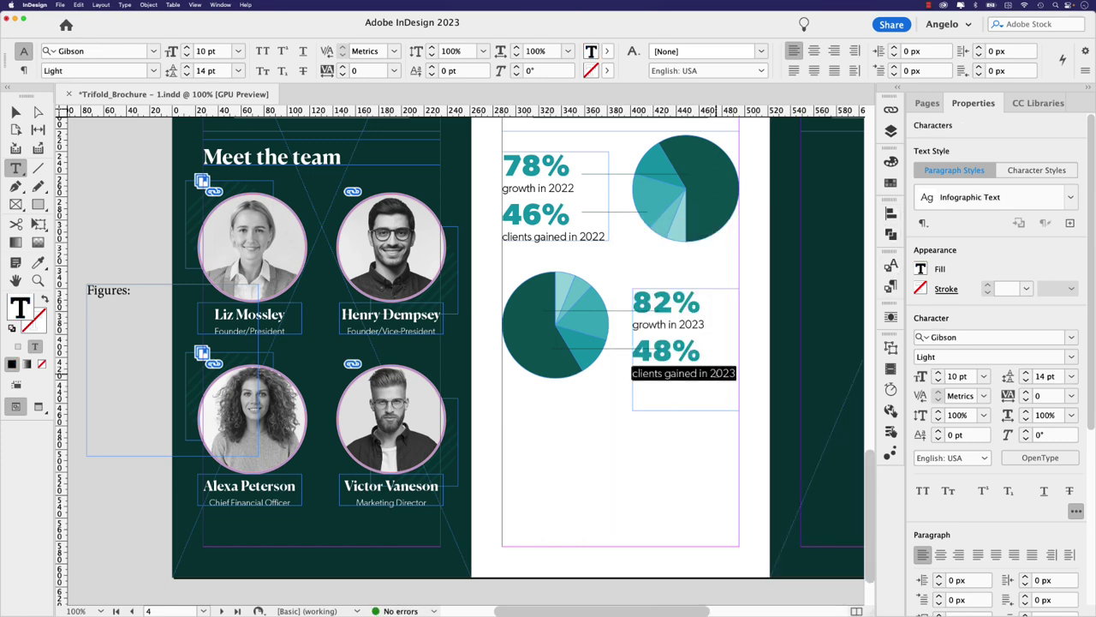
Step: Right-align all the text beside the lower pie chart and shorten its frame to 77.2 px high
{"action": "key", "text": "super+a"}
{"action": "key", "text": "super+shift+r"}
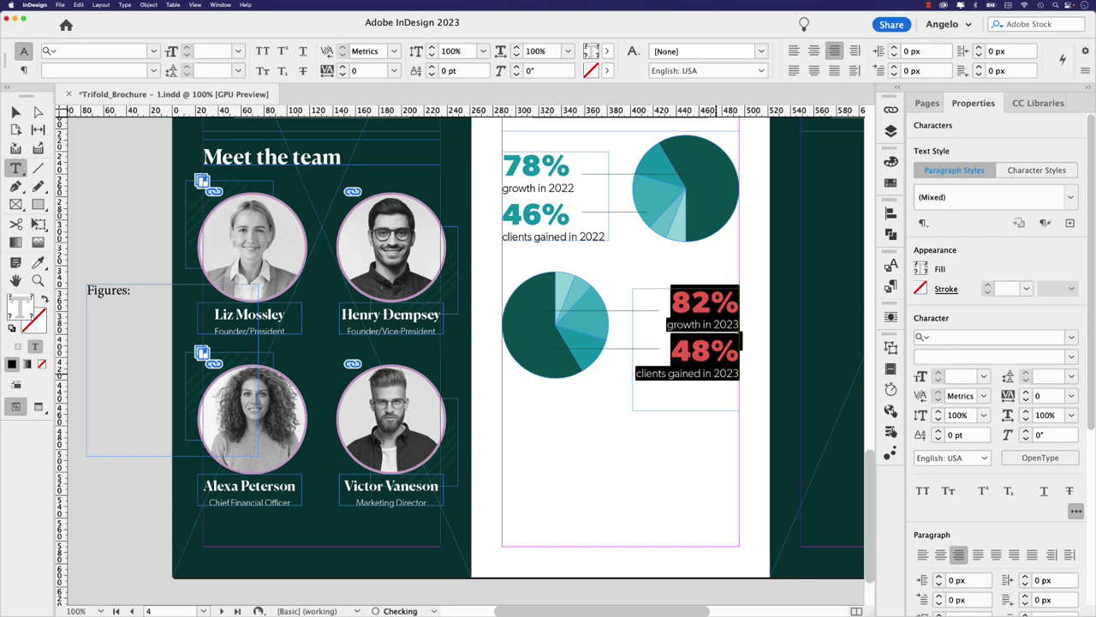
{"action": "key", "text": "Escape"}
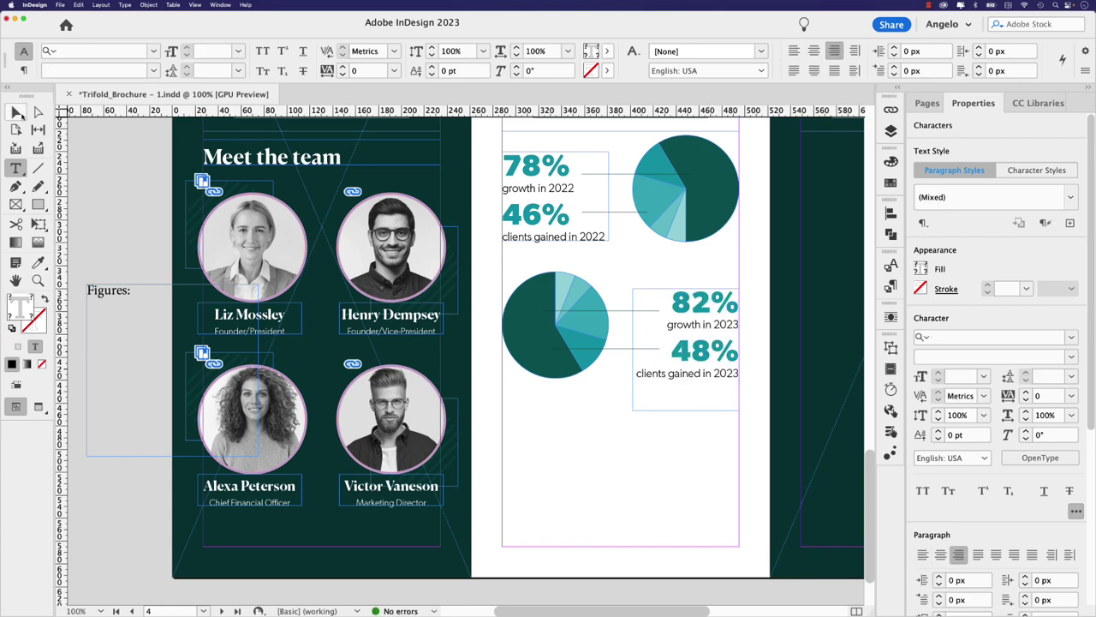
{"action": "left_click_drag", "start_coordinate": [685, 411], "coordinate": [685, 377]}
Step: Display the whole spread of pages 4-6 to review the layout
{"action": "left_click", "coordinate": [927, 103]}
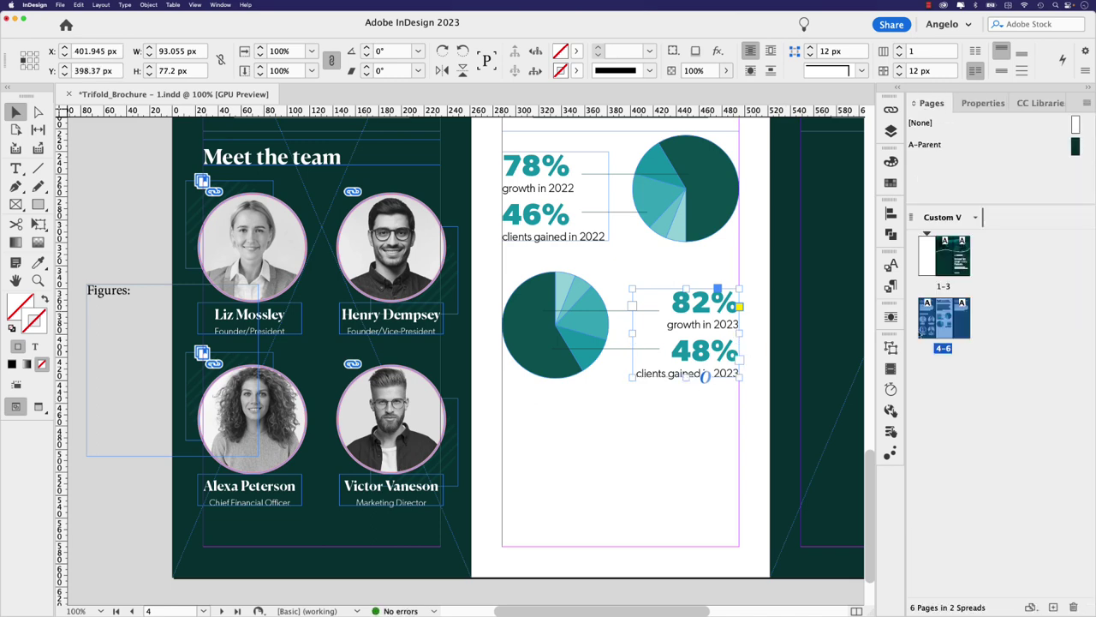
{"action": "double_click", "coordinate": [943, 347]}
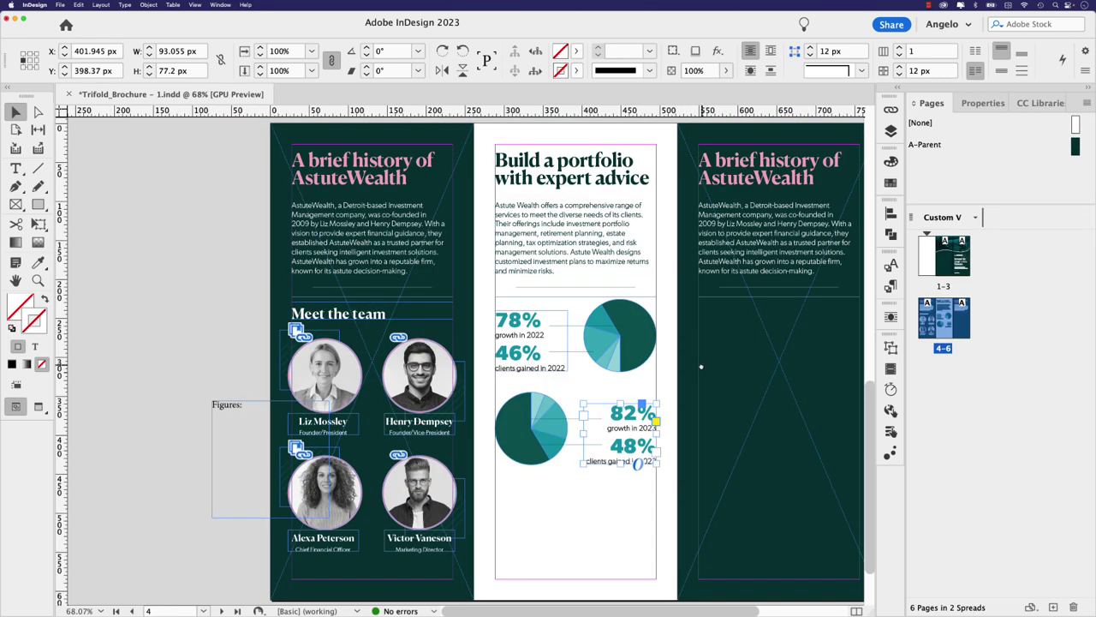
{"action": "left_click_drag", "start_coordinate": [696, 372], "coordinate": [582, 356]}
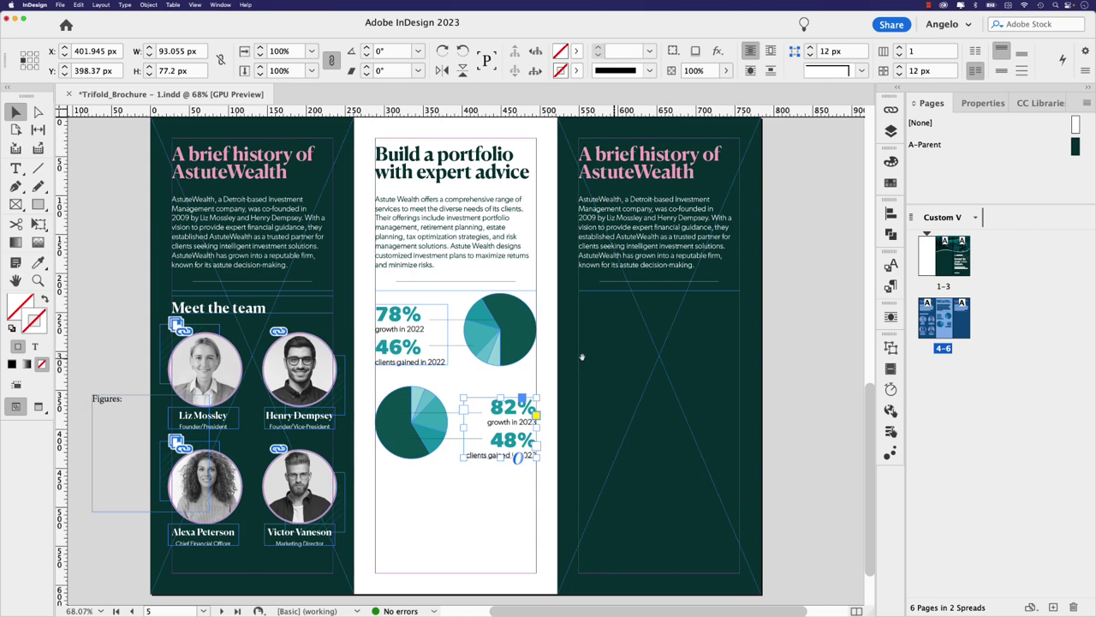
Step: Delete the leftover "Figures:" text frame, and copy the "Know where to begin" heading from the Trifold Brochure Content document in Chrome
{"action": "left_click", "coordinate": [100, 439]}
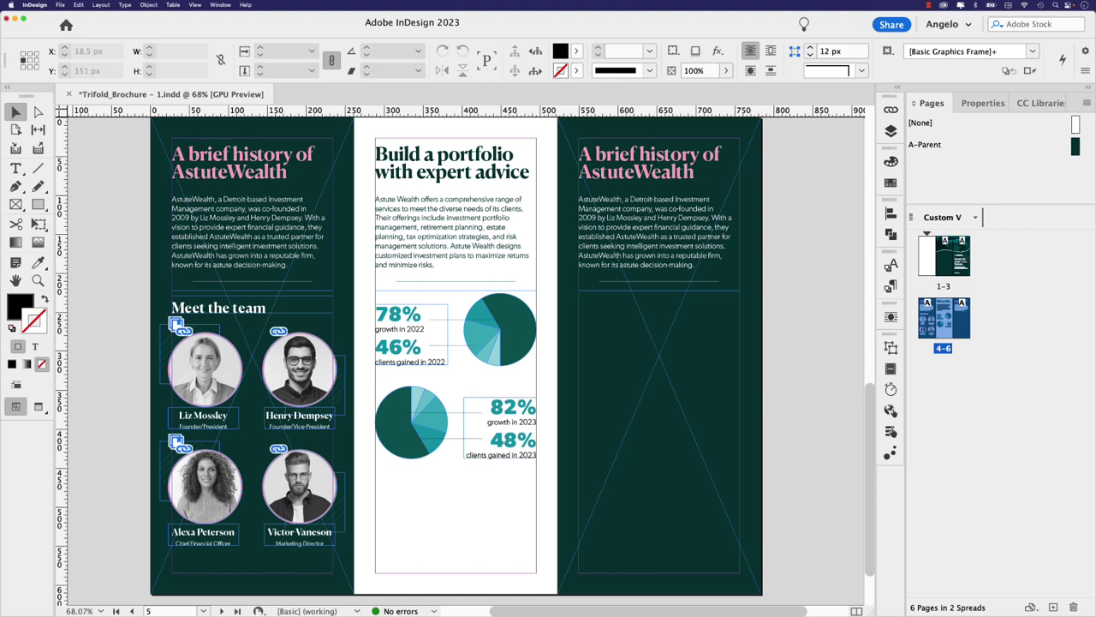
{"action": "key", "text": "super+Tab"}
{"action": "scroll", "coordinate": [65, 310], "scroll_direction": "down", "scroll_amount": 3}
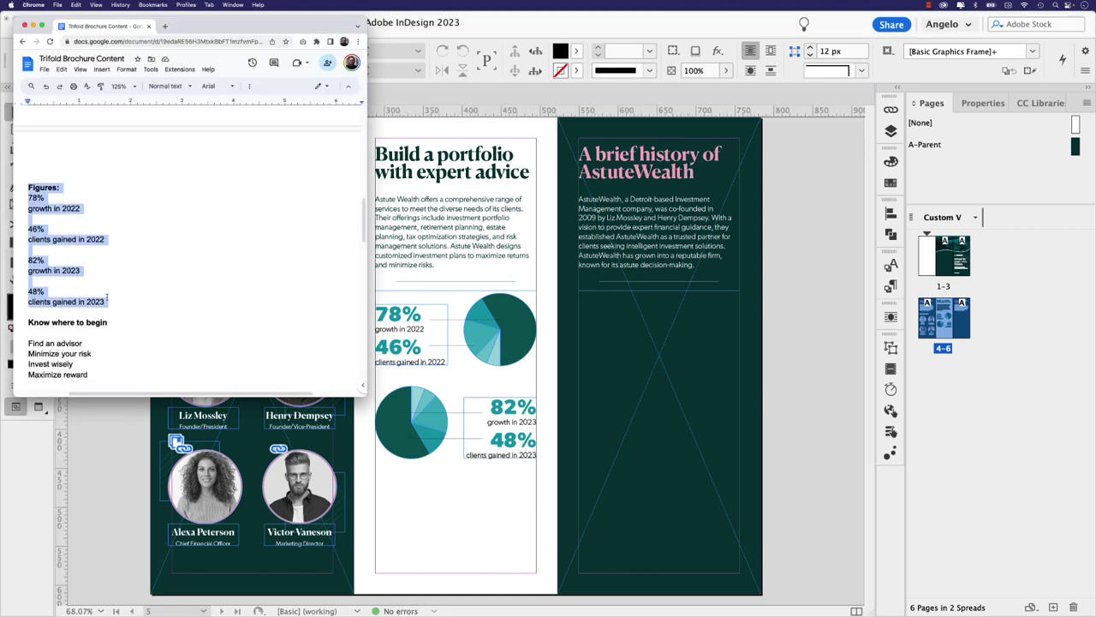
{"action": "left_click_drag", "start_coordinate": [113, 292], "coordinate": [52, 290]}
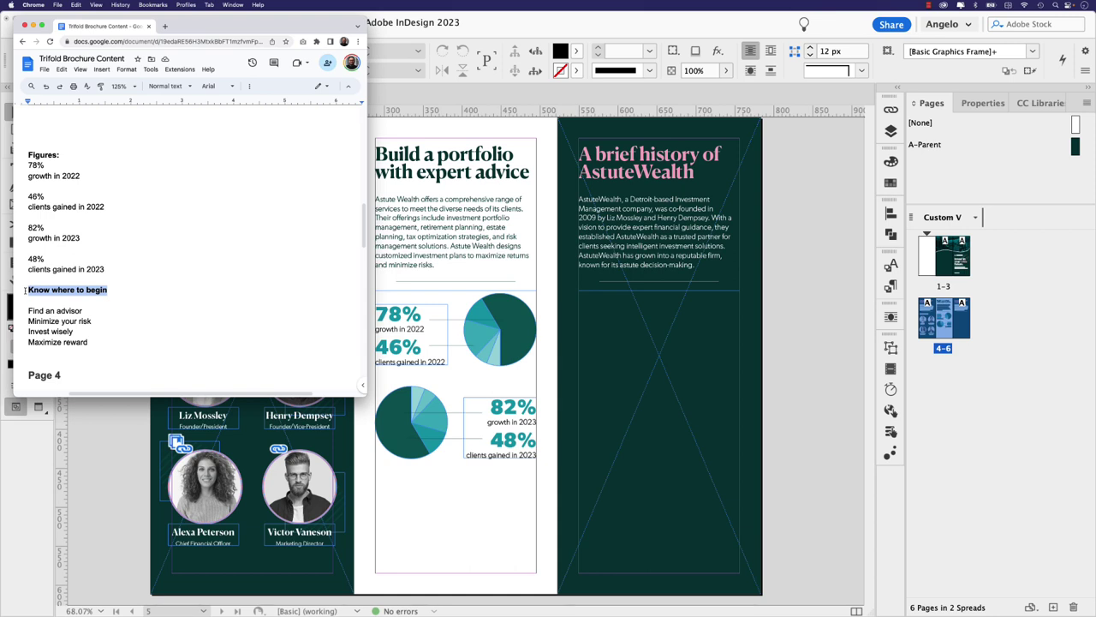
Step: Back in InDesign, paste the "Know where to begin" heading and place it below the lower pie chart at X 288 px
{"action": "left_click", "coordinate": [429, 523]}
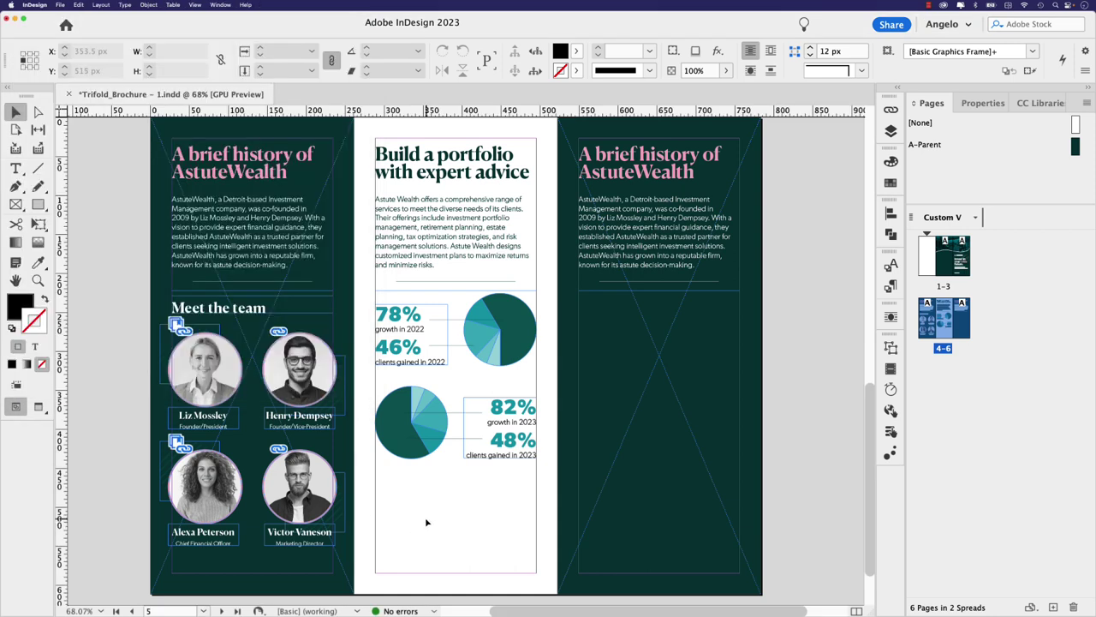
{"action": "key", "text": "cmd+v"}
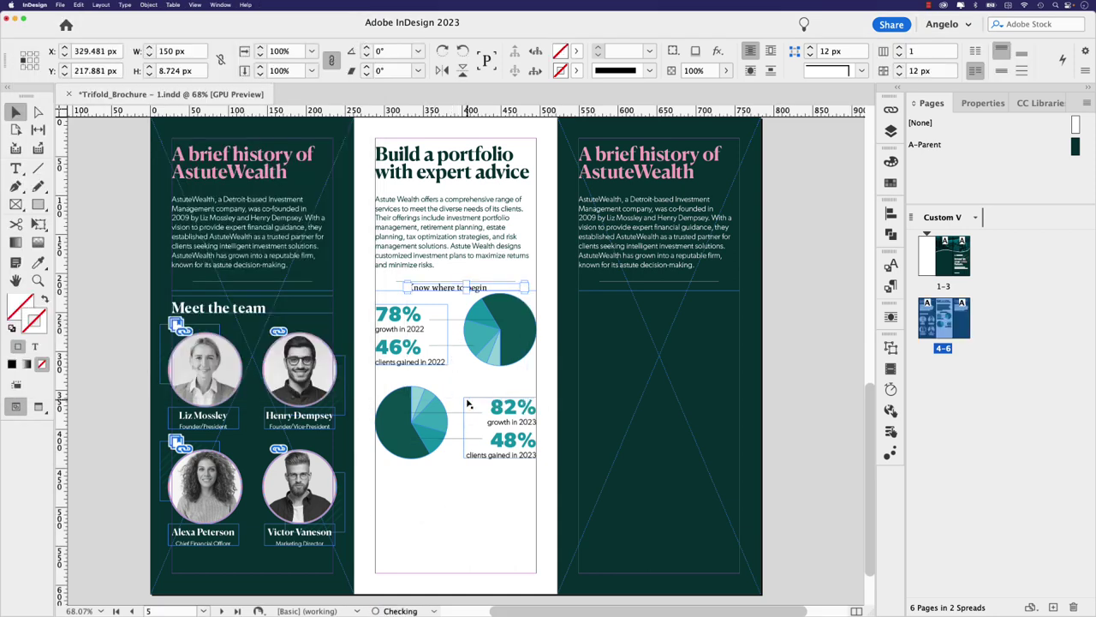
{"action": "left_click_drag", "start_coordinate": [438, 289], "coordinate": [408, 485]}
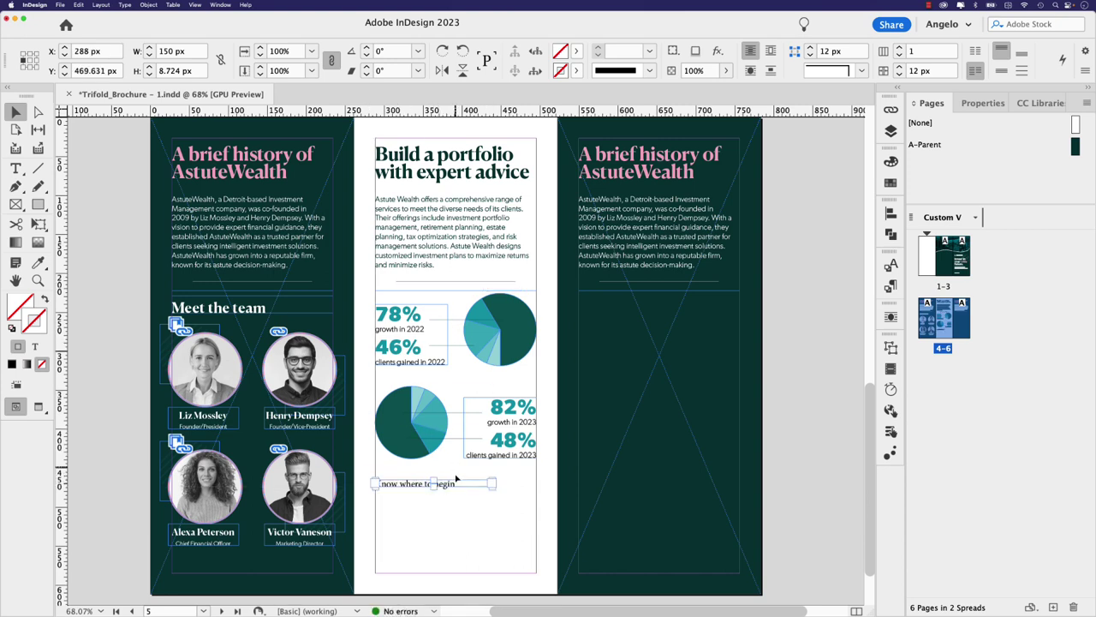
Step: Apply the Small Title paragraph style to the "Know where to begin" heading
{"action": "triple_click", "coordinate": [457, 484]}
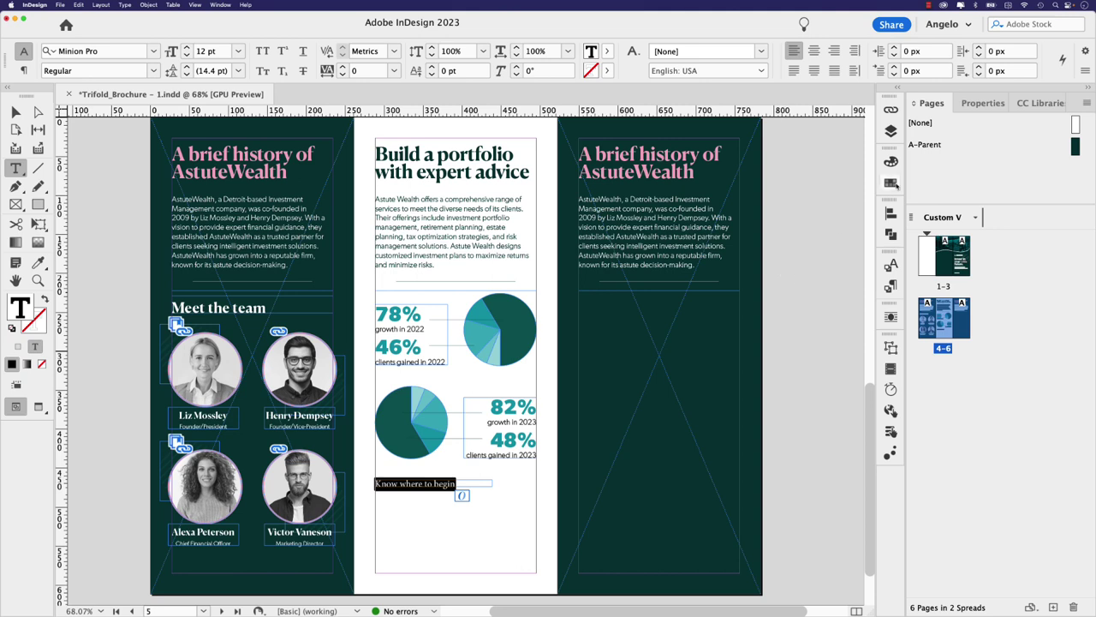
{"action": "left_click", "coordinate": [889, 286]}
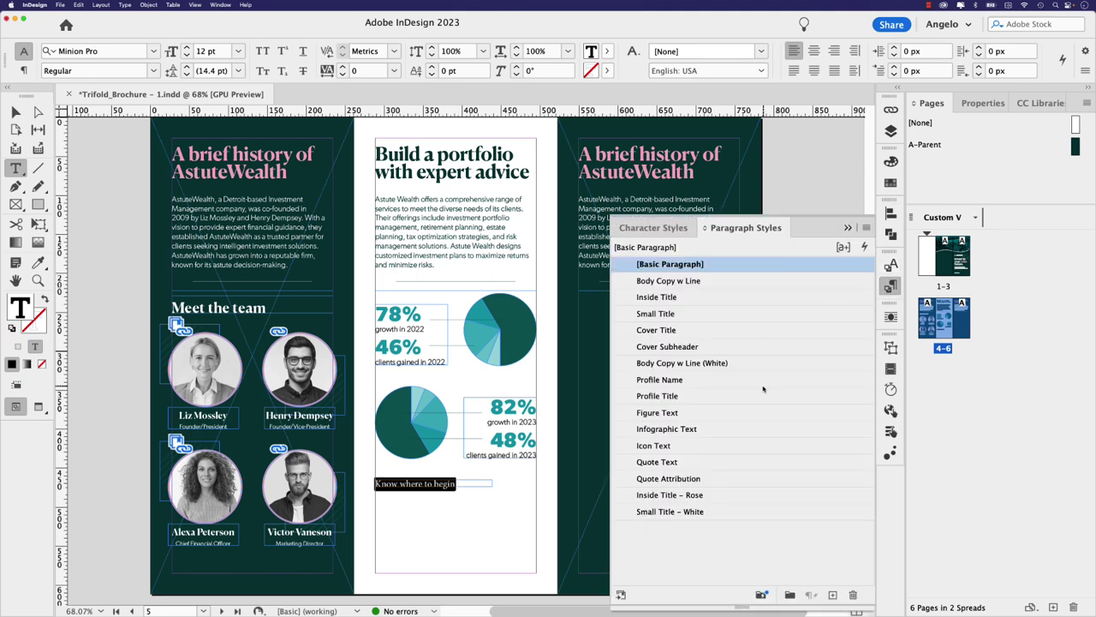
{"action": "left_click", "coordinate": [654, 314]}
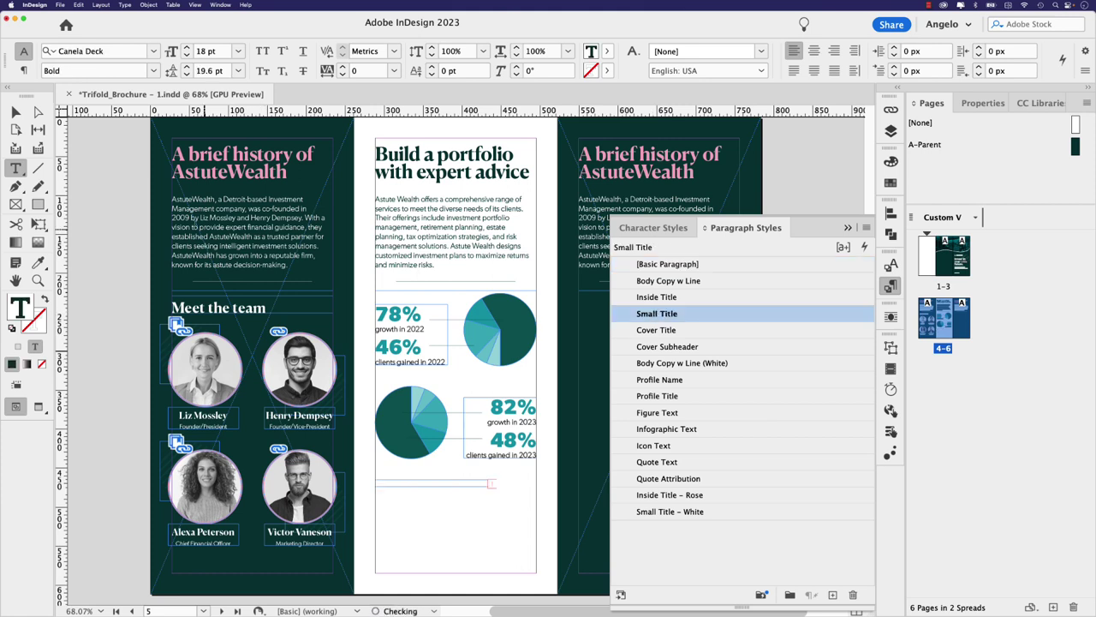
Step: Enlarge the heading's frame to 207 by 21.6 px so it spans the column, and nudge it up 5 px
{"action": "left_click", "coordinate": [16, 112]}
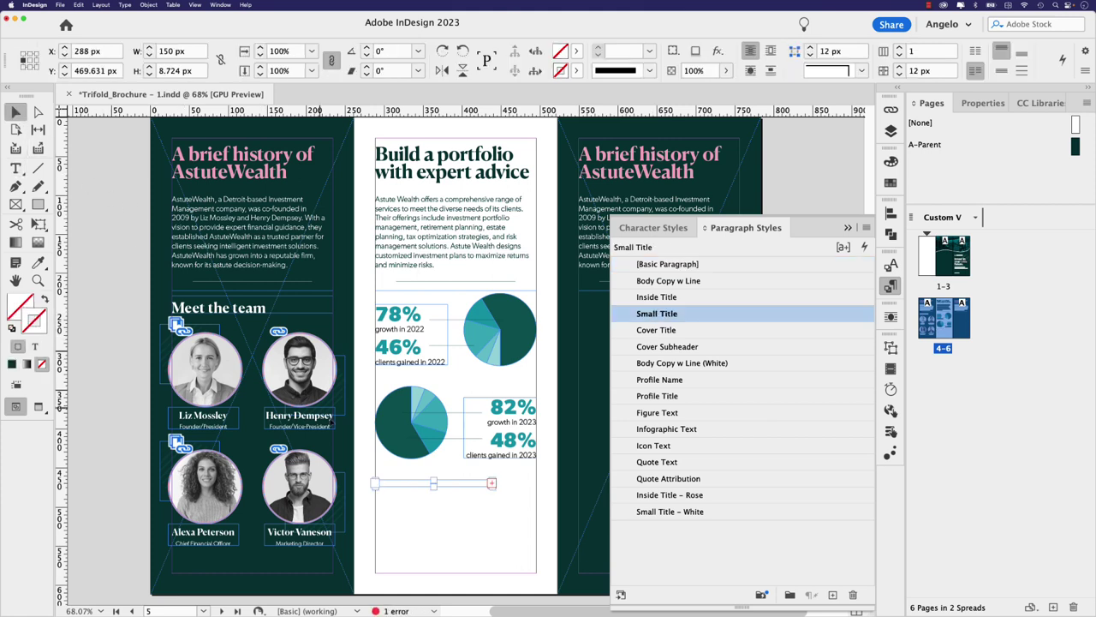
{"action": "double_click", "coordinate": [433, 484]}
{"action": "left_click_drag", "start_coordinate": [491, 499], "coordinate": [536, 499]}
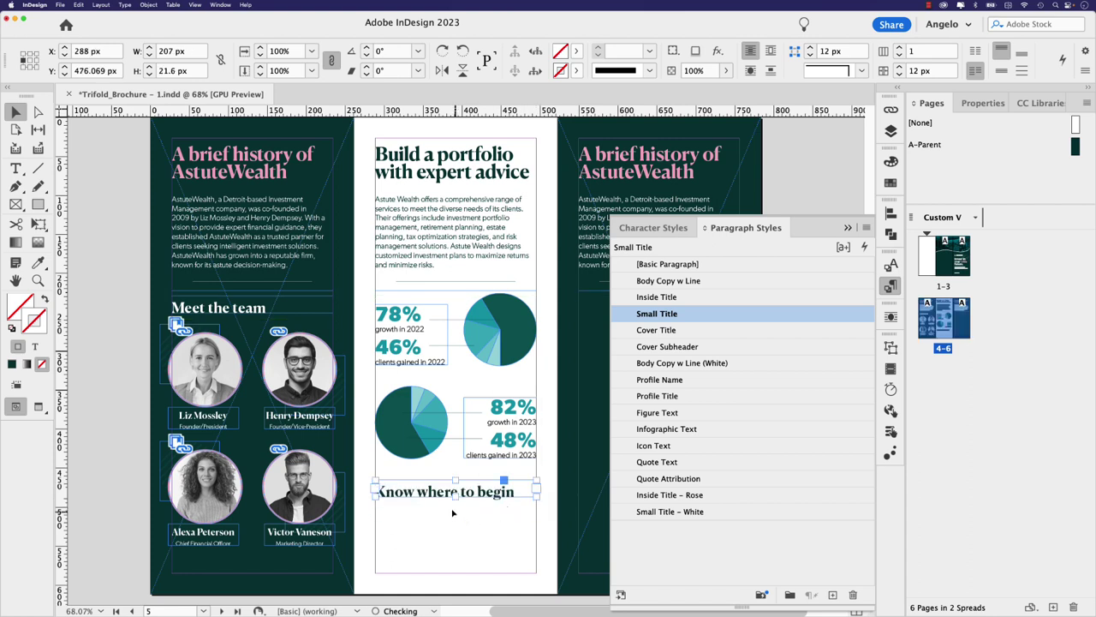
{"action": "key", "text": "Up"}
{"action": "key", "text": "Up"}
{"action": "key", "text": "Up"}
{"action": "key", "text": "Up"}
{"action": "key", "text": "Up"}
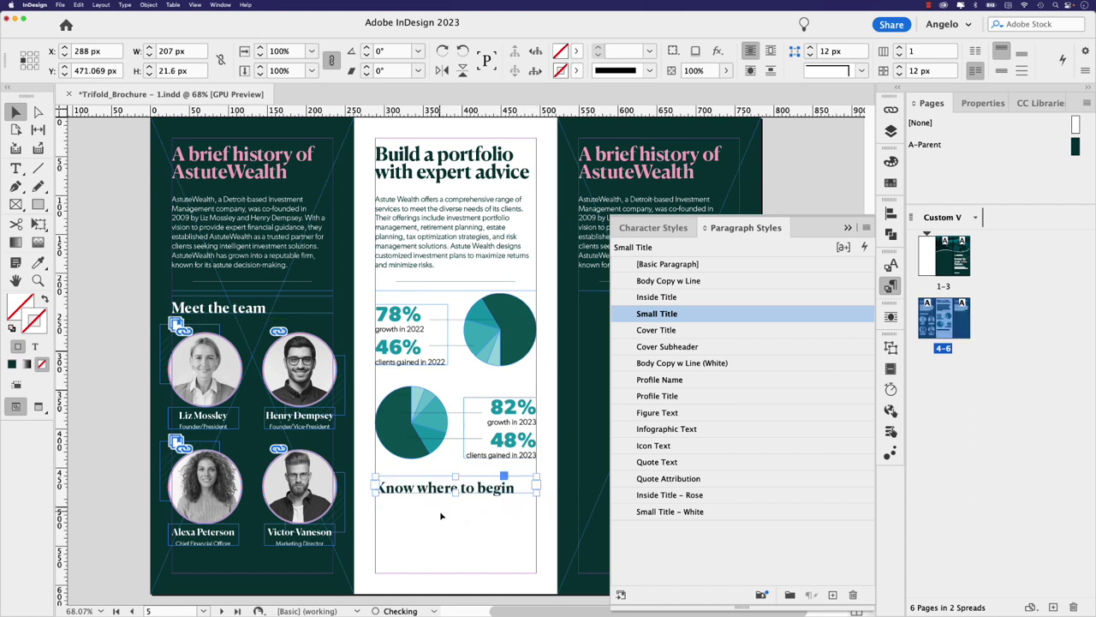
{"action": "left_click", "coordinate": [441, 522]}
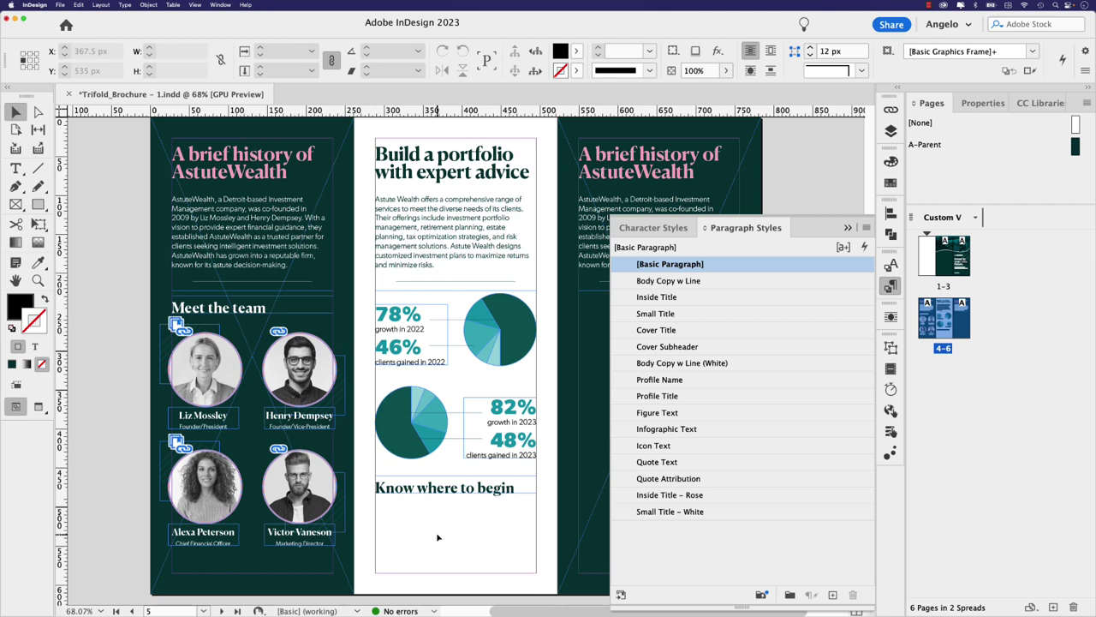
Step: Place the Magnify Glass, Scale, Graph and Coins icons from the Tutorial Content library below the "Know where to begin" heading
{"action": "left_click", "coordinate": [1023, 104]}
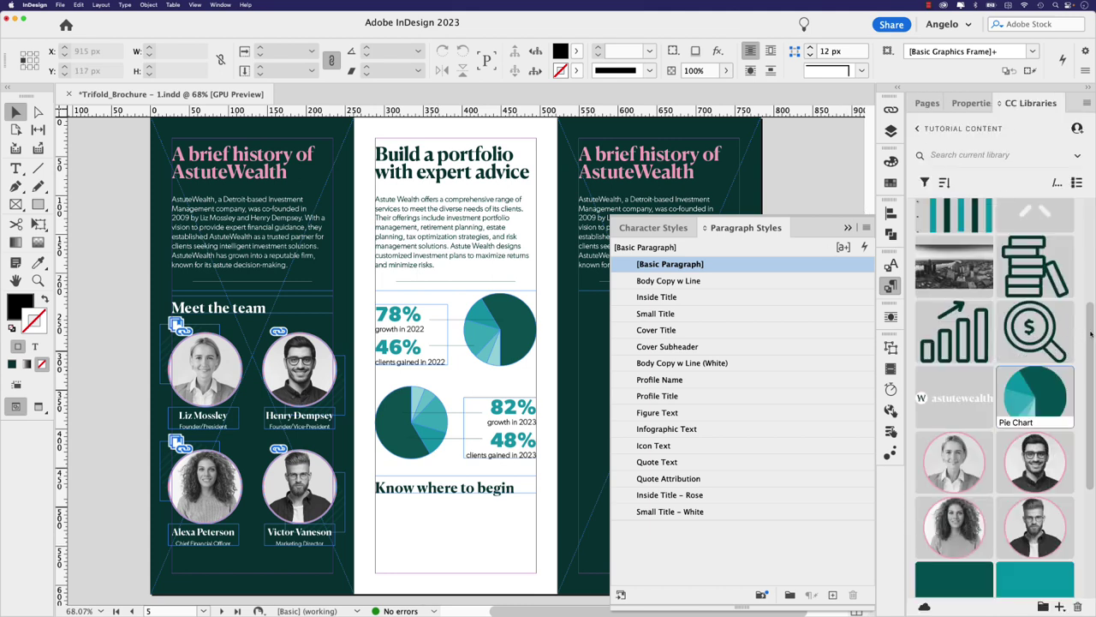
{"action": "scroll", "coordinate": [1072, 334], "scroll_direction": "up", "scroll_amount": 3}
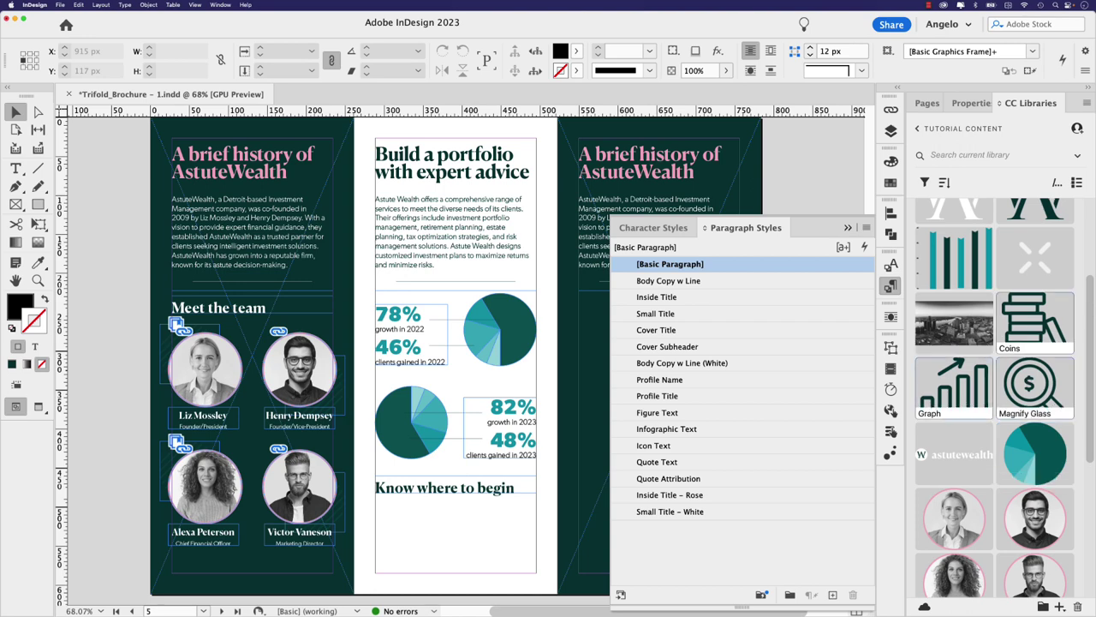
{"action": "scroll", "coordinate": [969, 518], "scroll_direction": "down", "scroll_amount": 10}
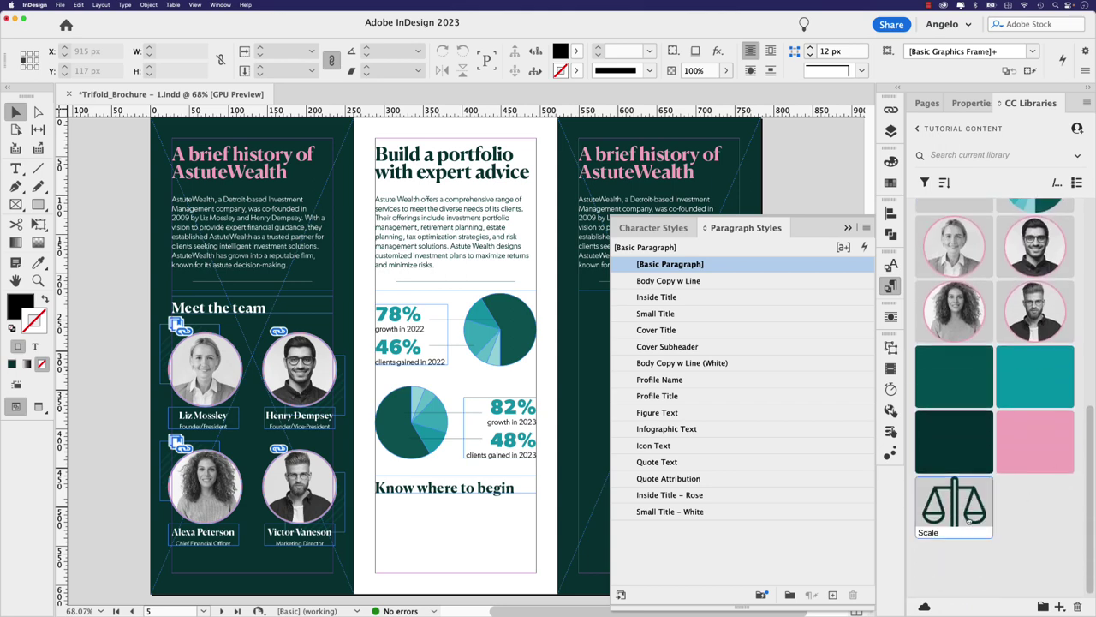
{"action": "left_click_drag", "start_coordinate": [970, 517], "coordinate": [418, 529]}
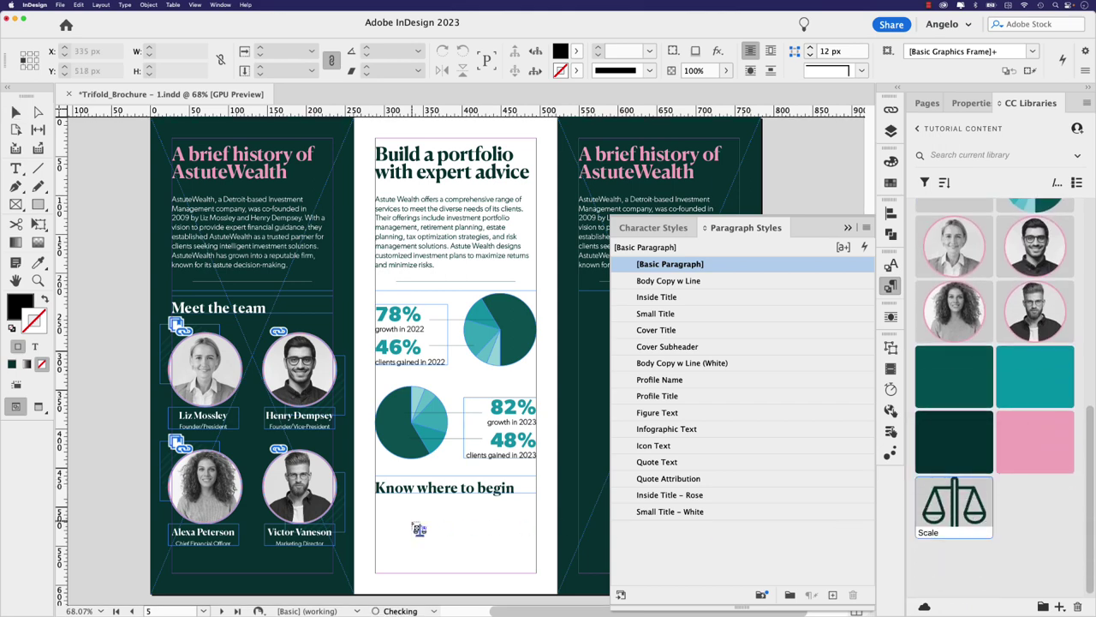
{"action": "left_click", "coordinate": [398, 525]}
{"action": "left_click", "coordinate": [458, 528]}
{"action": "left_click", "coordinate": [506, 533]}
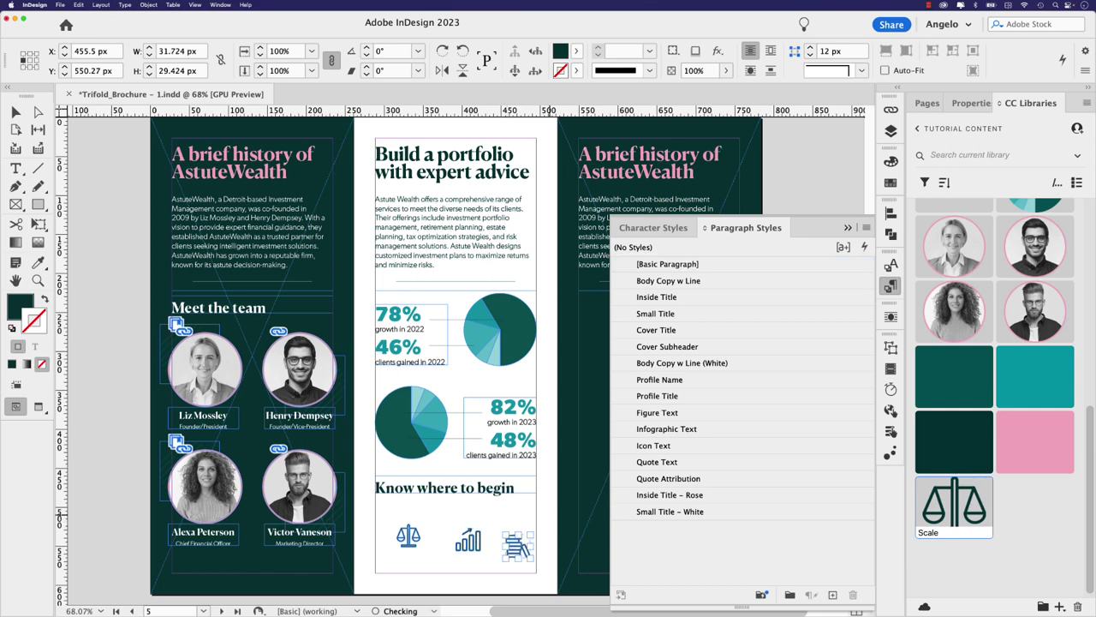
Step: Arrange the icons in one row across the column at Y 512.288 px: magnifying glass, scale, coins, graph
{"action": "key", "text": "v"}
{"action": "mouse_move", "coordinate": [408, 526]}
{"action": "left_mouse_down"}
{"action": "mouse_move", "coordinate": [384, 519]}
{"action": "mouse_move", "coordinate": [450, 524]}
{"action": "mouse_move", "coordinate": [425, 518]}
{"action": "left_mouse_up"}
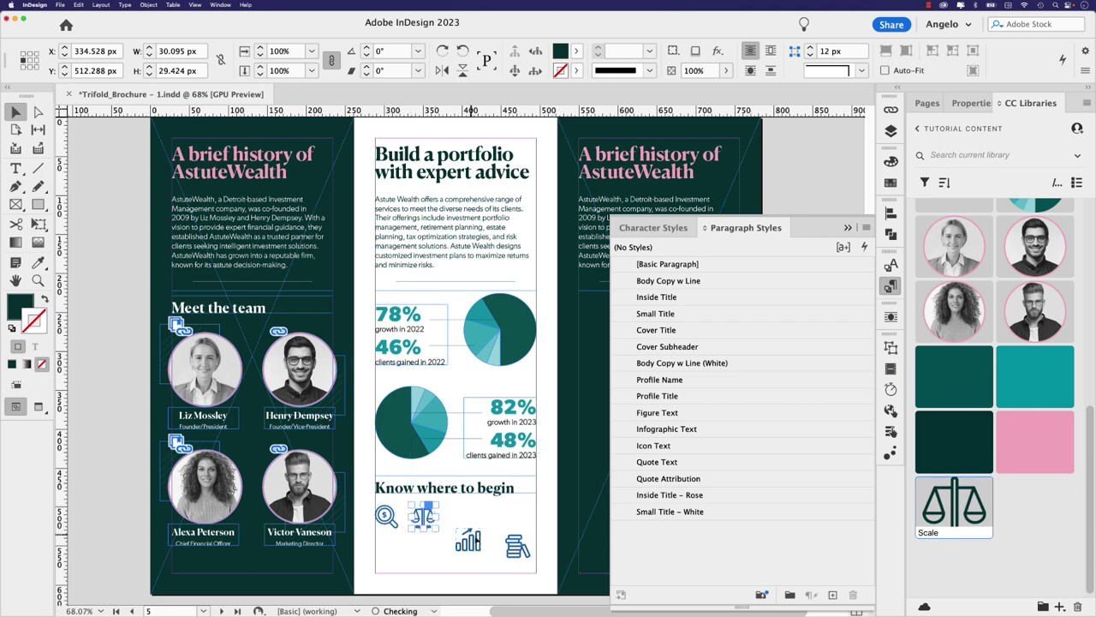
{"action": "left_click_drag", "start_coordinate": [512, 548], "coordinate": [528, 524]}
{"action": "left_click_drag", "start_coordinate": [388, 543], "coordinate": [540, 505]}
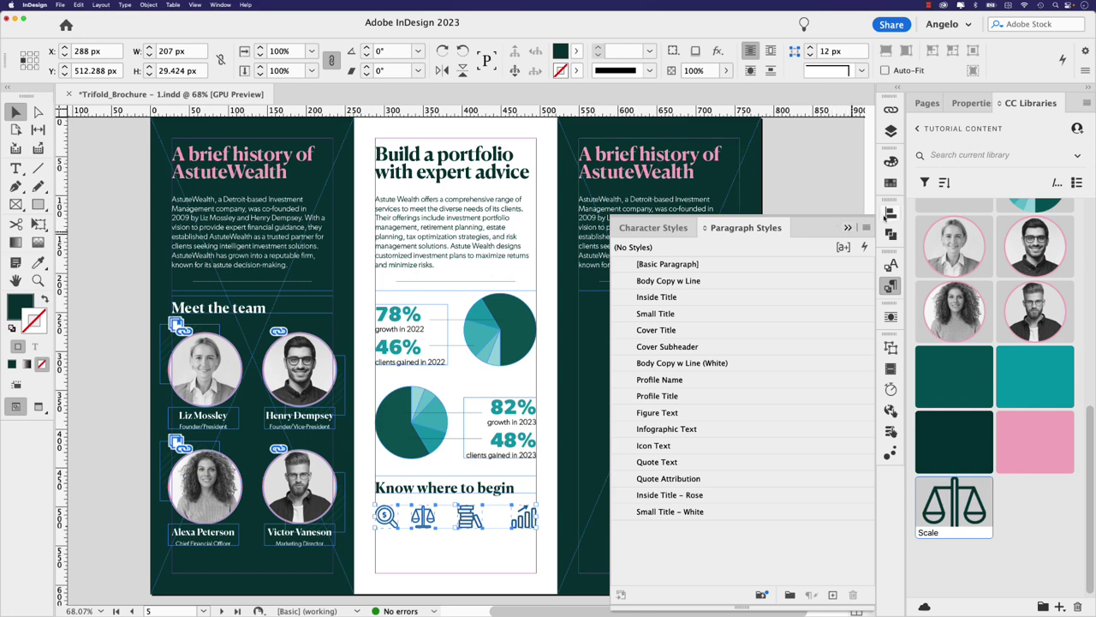
Step: Distribute the four icons evenly by their horizontal centers, aligned to the selection rather than the page
{"action": "left_click", "coordinate": [890, 213]}
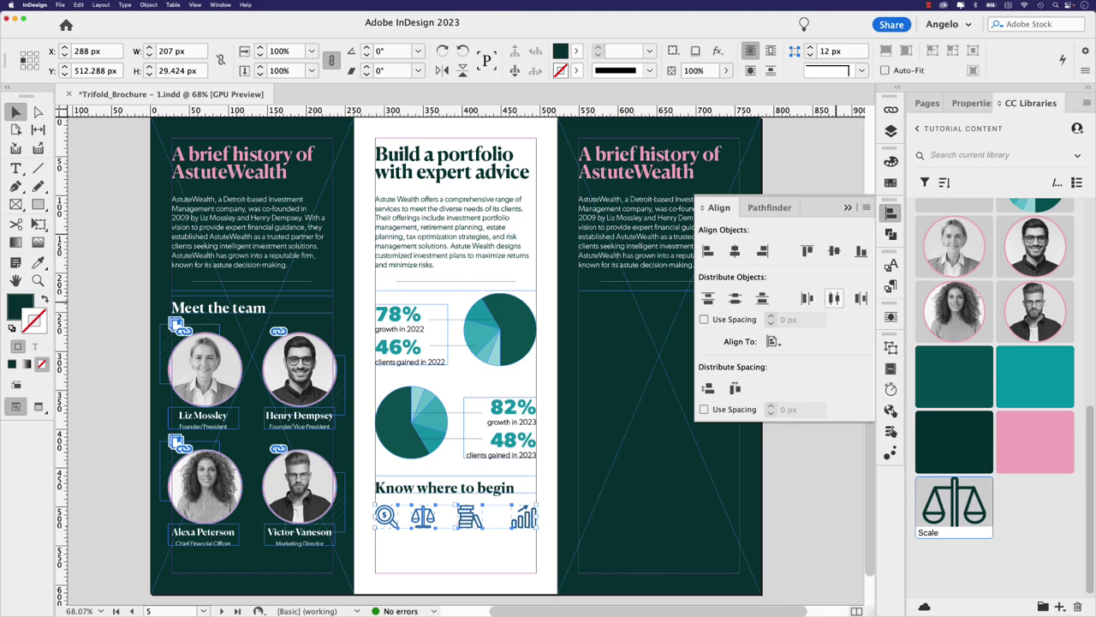
{"action": "left_click", "coordinate": [835, 300]}
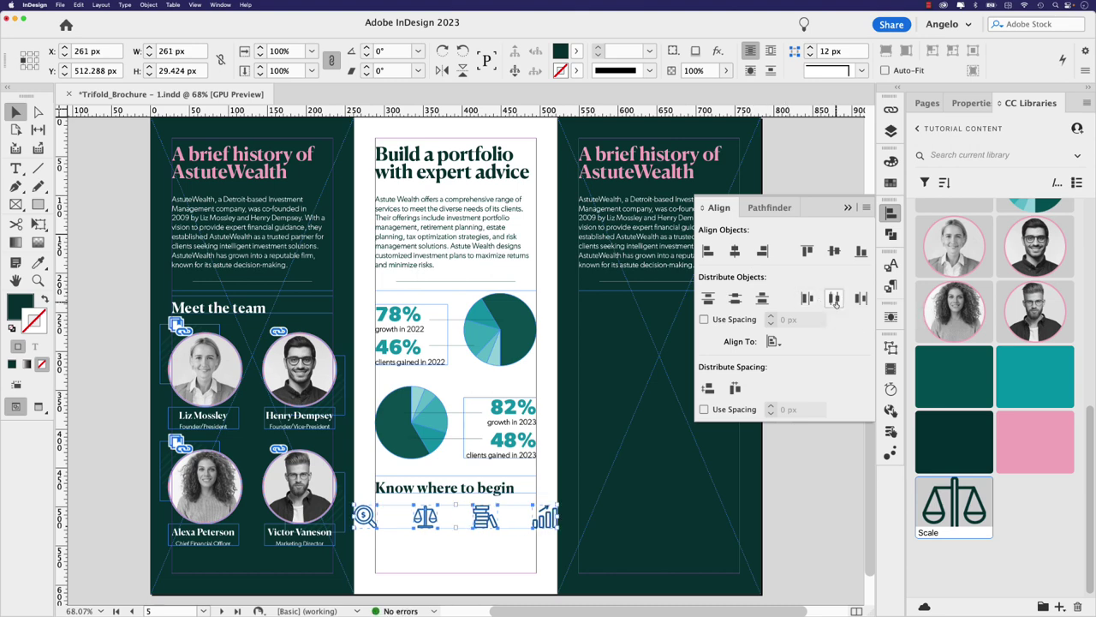
{"action": "key", "text": "super+z"}
{"action": "left_click", "coordinate": [773, 341]}
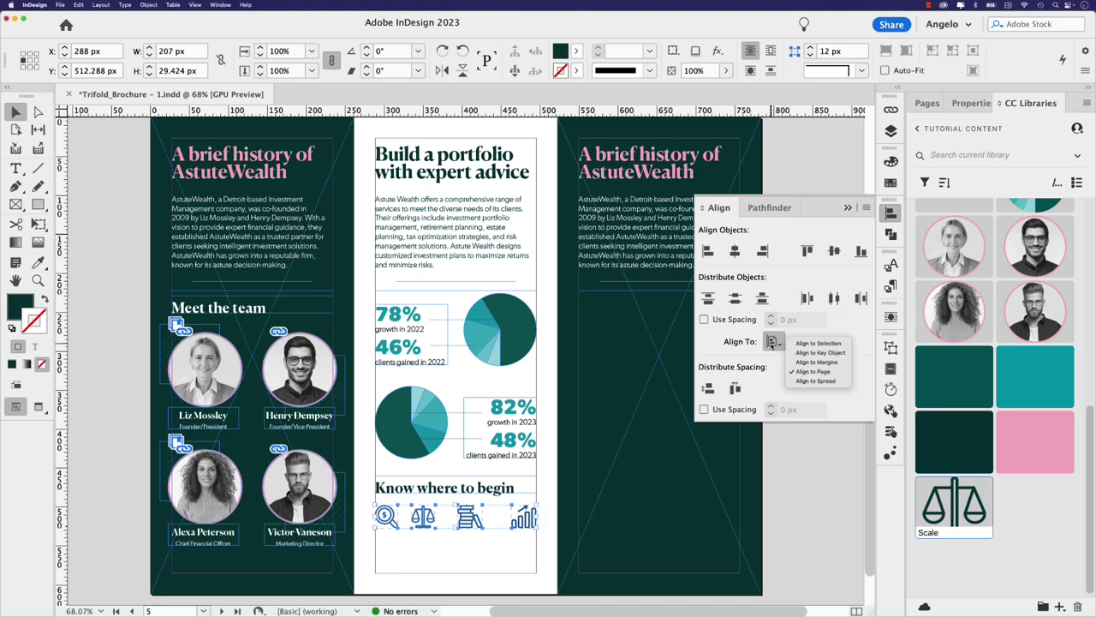
{"action": "left_click", "coordinate": [814, 344]}
{"action": "left_click", "coordinate": [833, 299]}
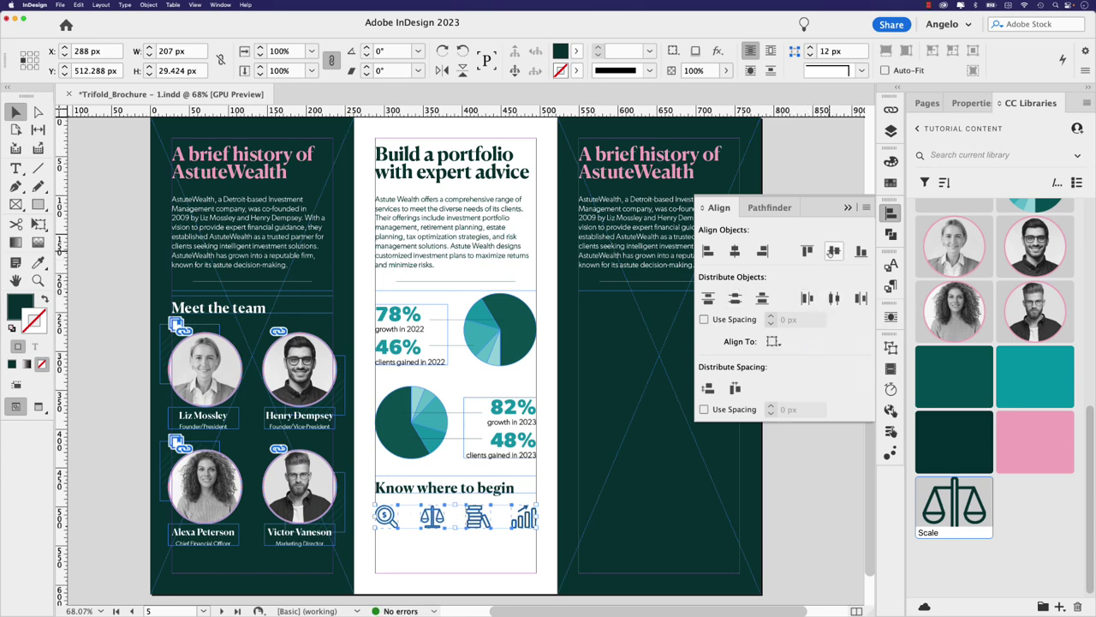
{"action": "left_click", "coordinate": [552, 507]}
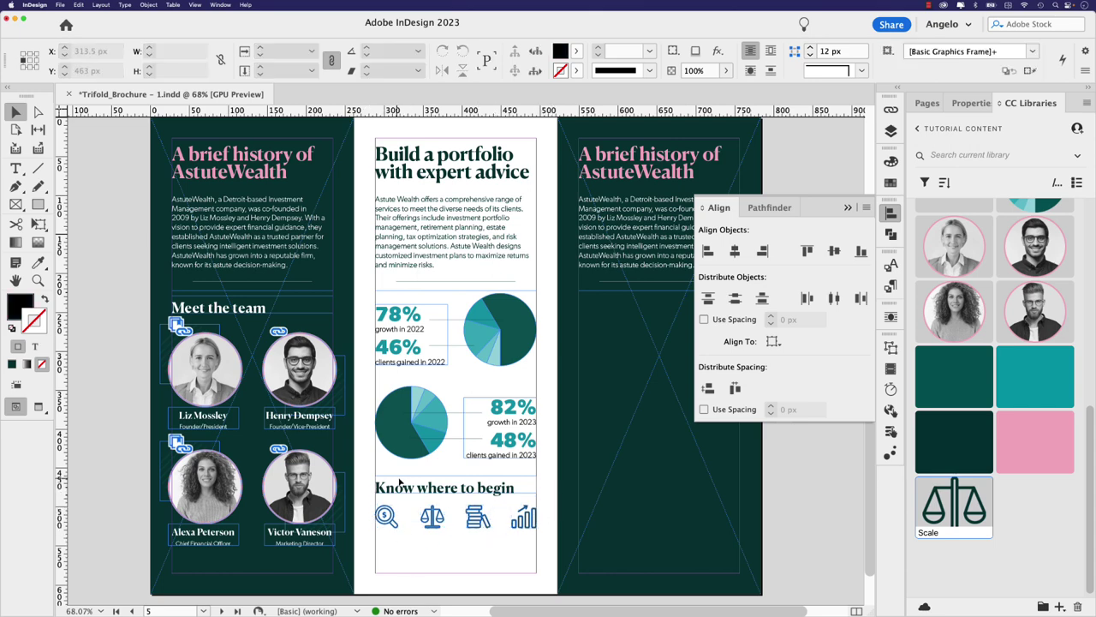
Step: Copy the four lines from "Find an advisor" to "Maximize reward" in the Chrome document and paste them near the icons in InDesign
{"action": "key", "text": "super+Tab"}
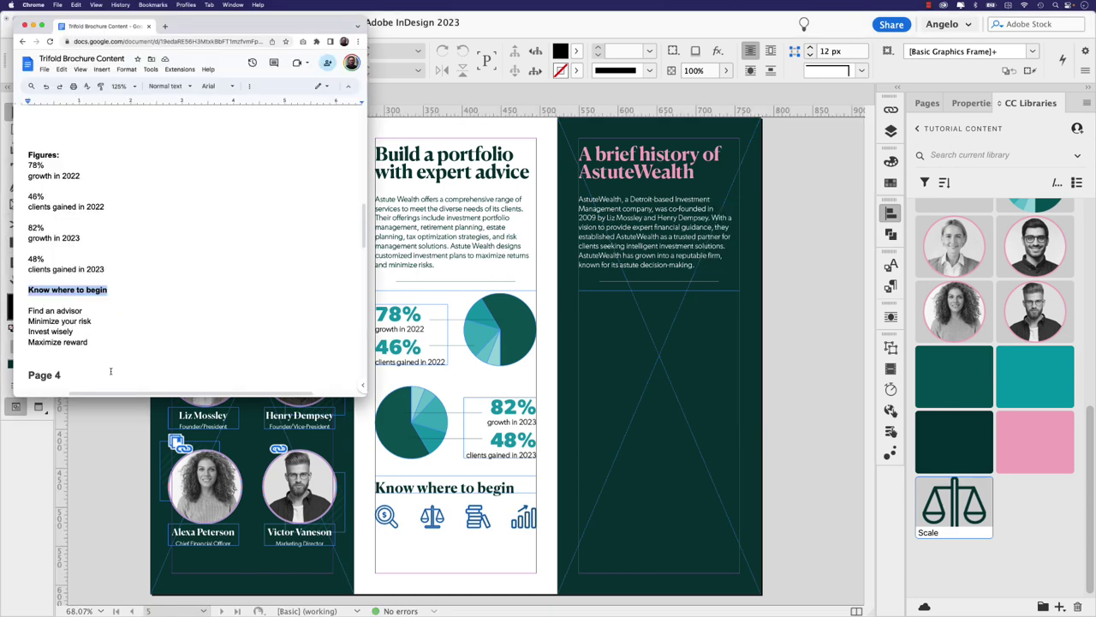
{"action": "left_click_drag", "start_coordinate": [27, 310], "coordinate": [110, 343]}
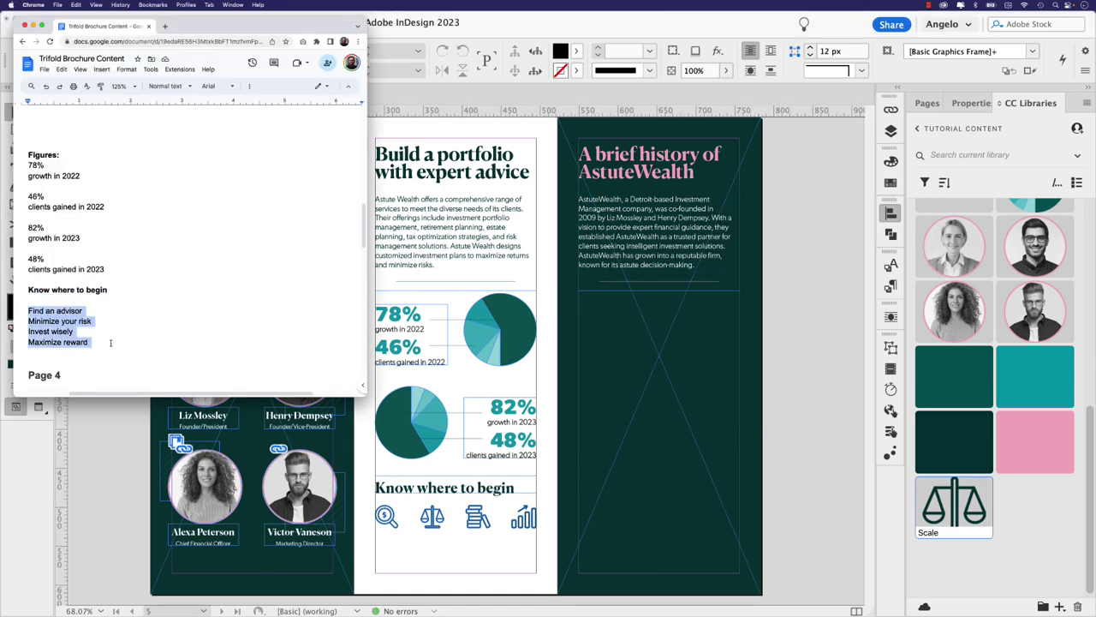
{"action": "key", "text": "super+c"}
{"action": "key", "text": "super+Tab"}
{"action": "key", "text": "super+v"}
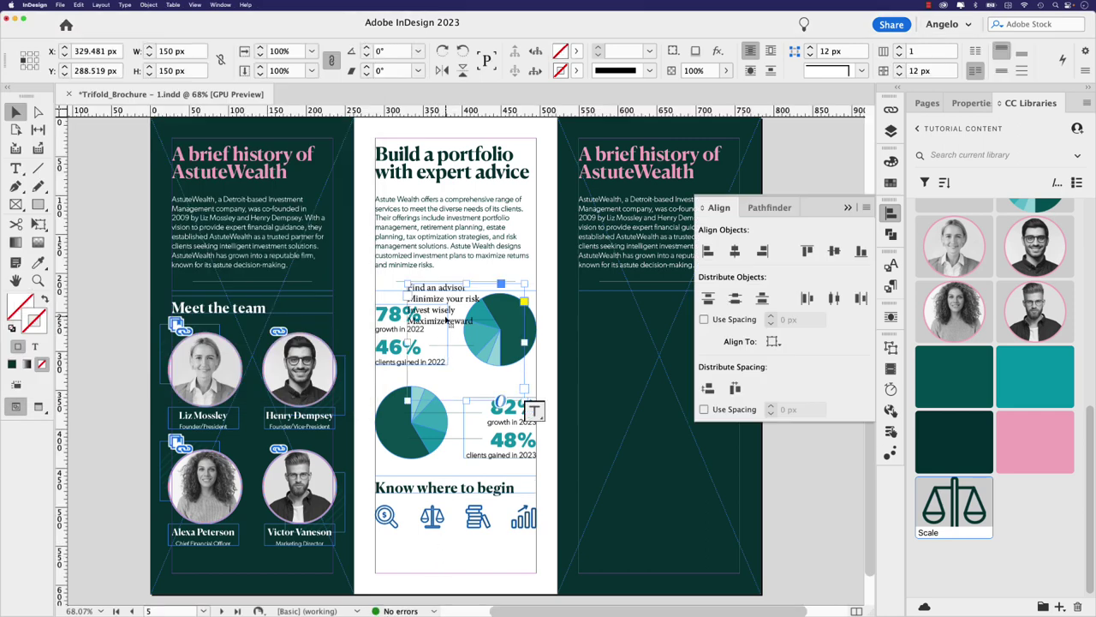
{"action": "left_click_drag", "start_coordinate": [446, 325], "coordinate": [446, 535]}
Step: Apply the Icon Text paragraph style to all four pasted caption lines
{"action": "double_click", "coordinate": [437, 535]}
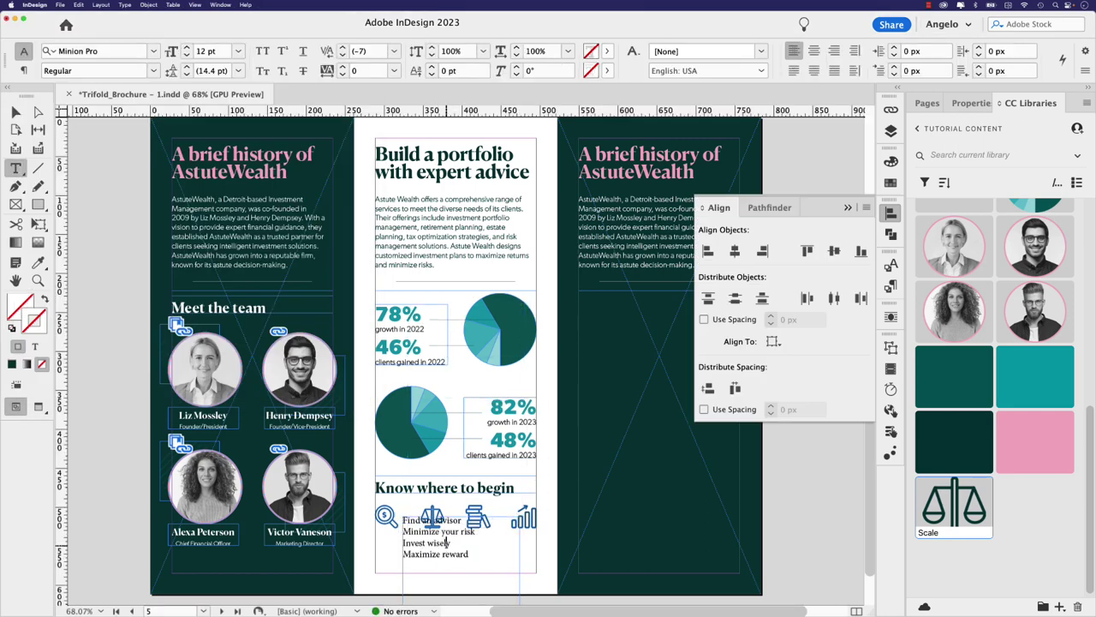
{"action": "key", "text": "super+a"}
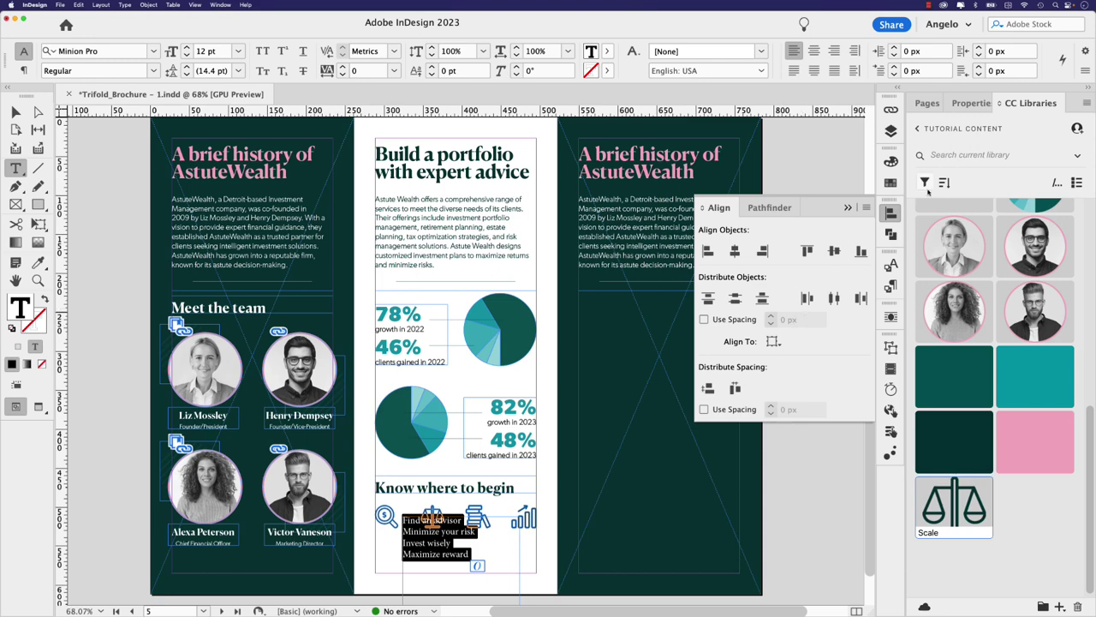
{"action": "left_click", "coordinate": [891, 286]}
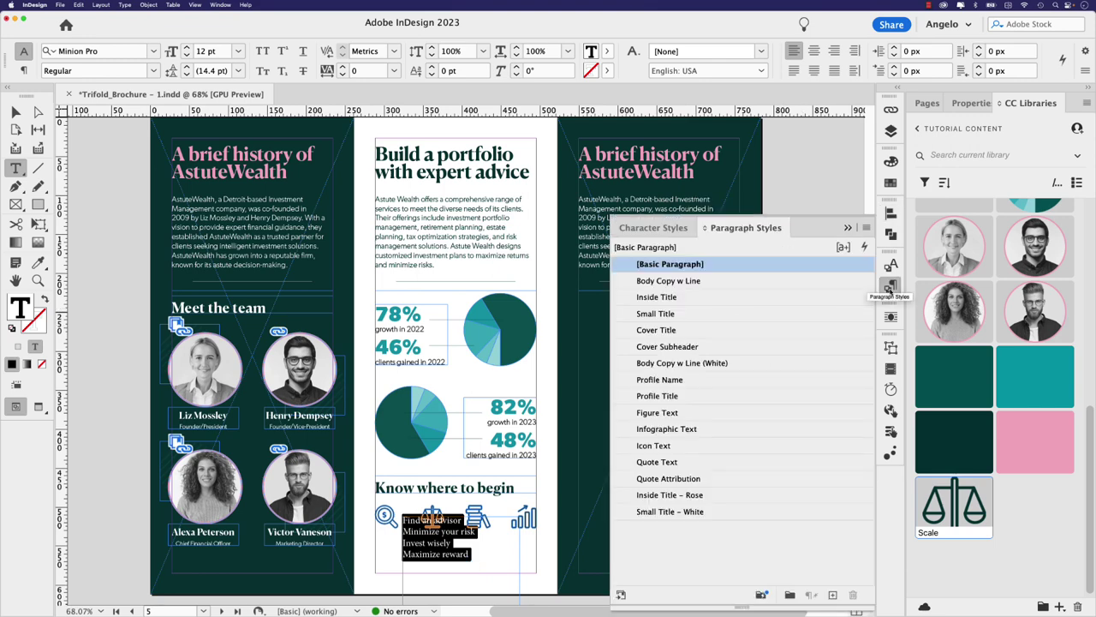
{"action": "left_click", "coordinate": [654, 445]}
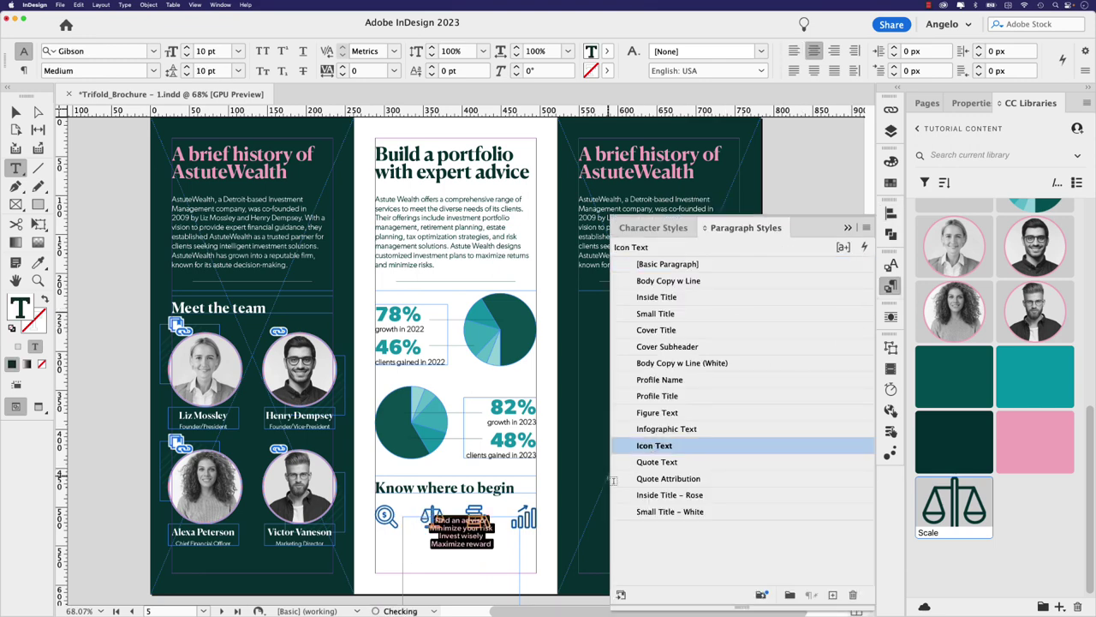
Step: Move the caption text frame down clear of the icon row, to about Y 624 px
{"action": "scroll", "coordinate": [460, 579], "scroll_direction": "up", "scroll_amount": 3}
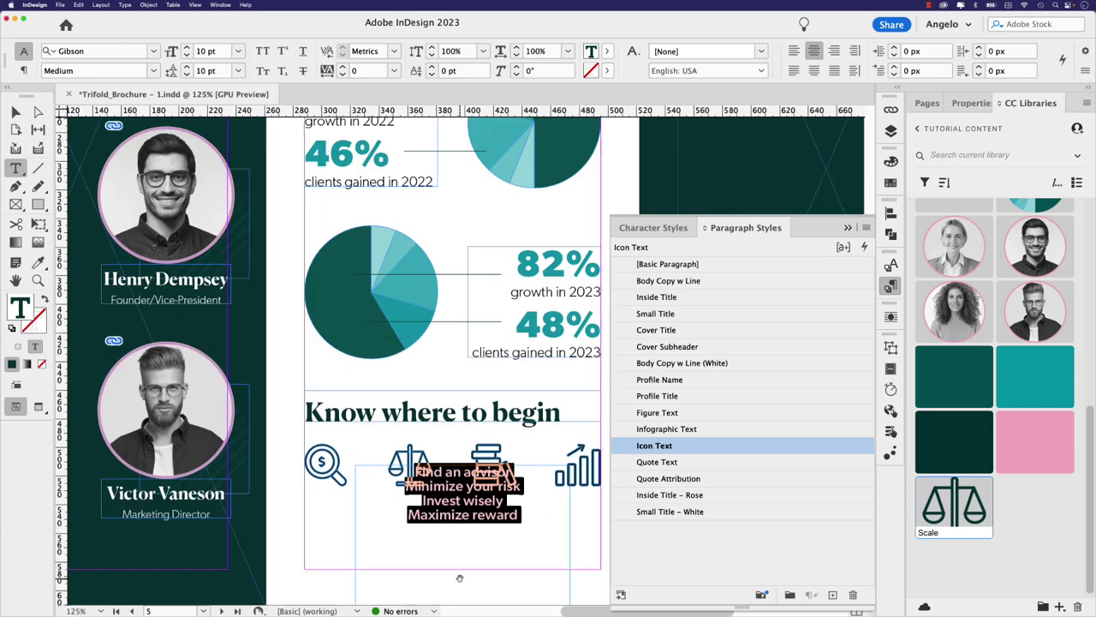
{"action": "key", "text": "Escape"}
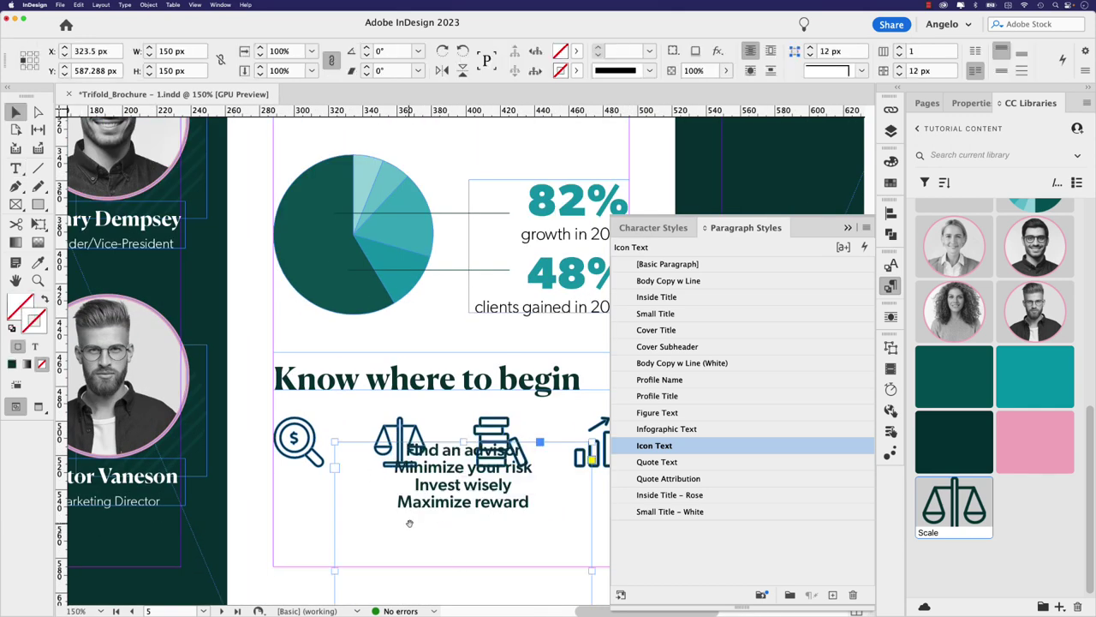
{"action": "scroll", "coordinate": [412, 513], "scroll_direction": "down", "scroll_amount": 3}
{"action": "left_click_drag", "start_coordinate": [445, 454], "coordinate": [447, 500]}
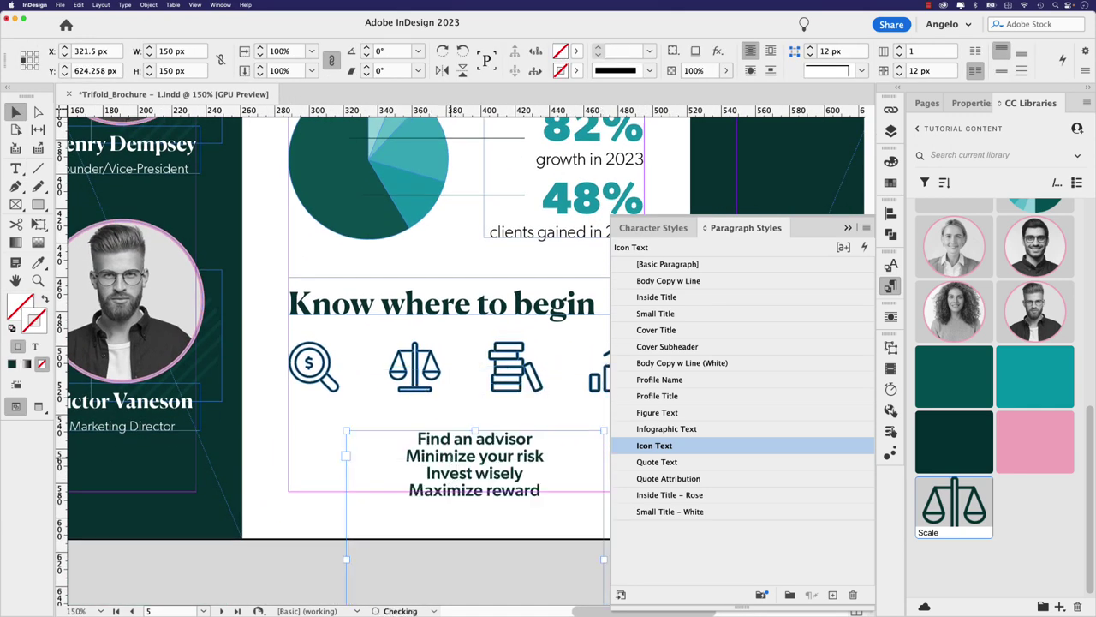
Step: Cut the "Find an advisor" line from the caption frame and paste it into its own compact text frame
{"action": "double_click", "coordinate": [489, 441]}
{"action": "left_click_drag", "start_coordinate": [532, 438], "coordinate": [416, 439]}
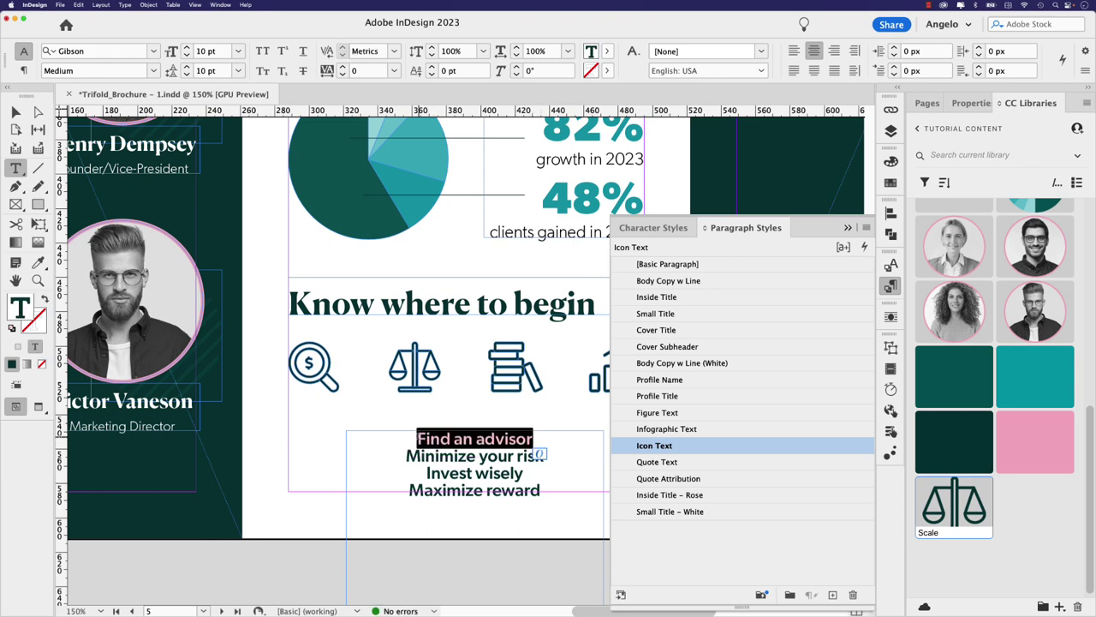
{"action": "key", "text": "BackSpace"}
{"action": "left_click", "coordinate": [15, 111]}
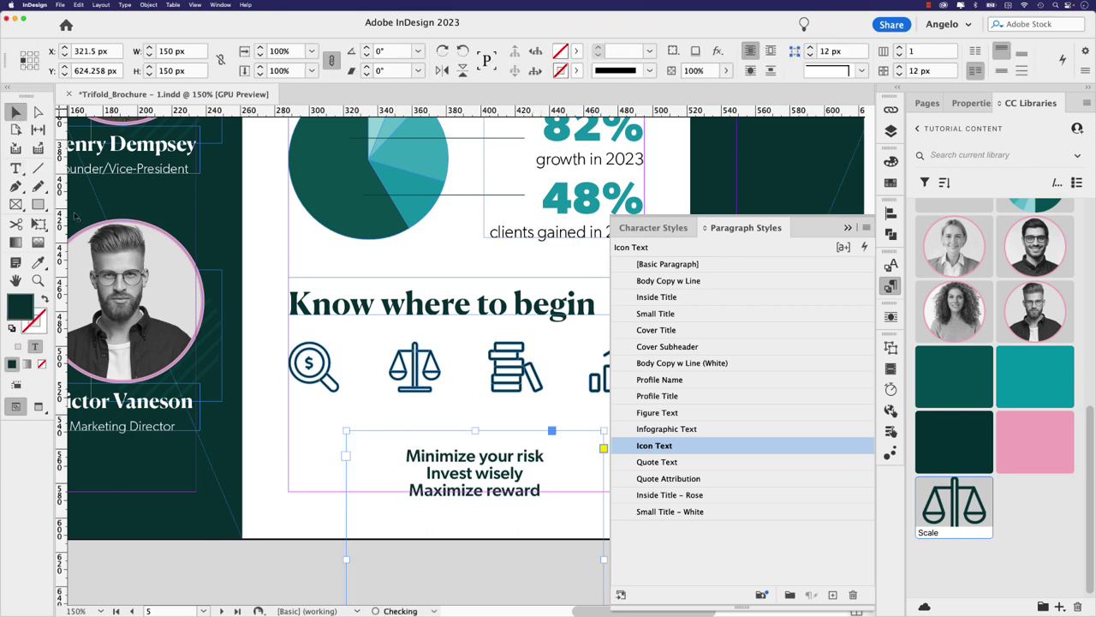
{"action": "left_click", "coordinate": [285, 385]}
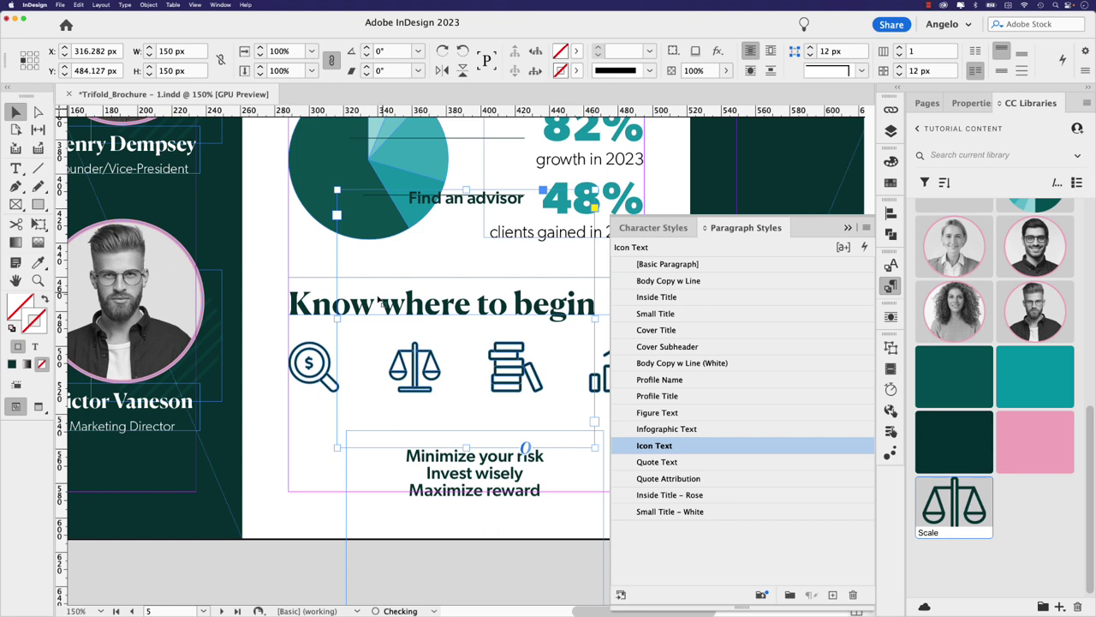
{"action": "key", "text": "super+z"}
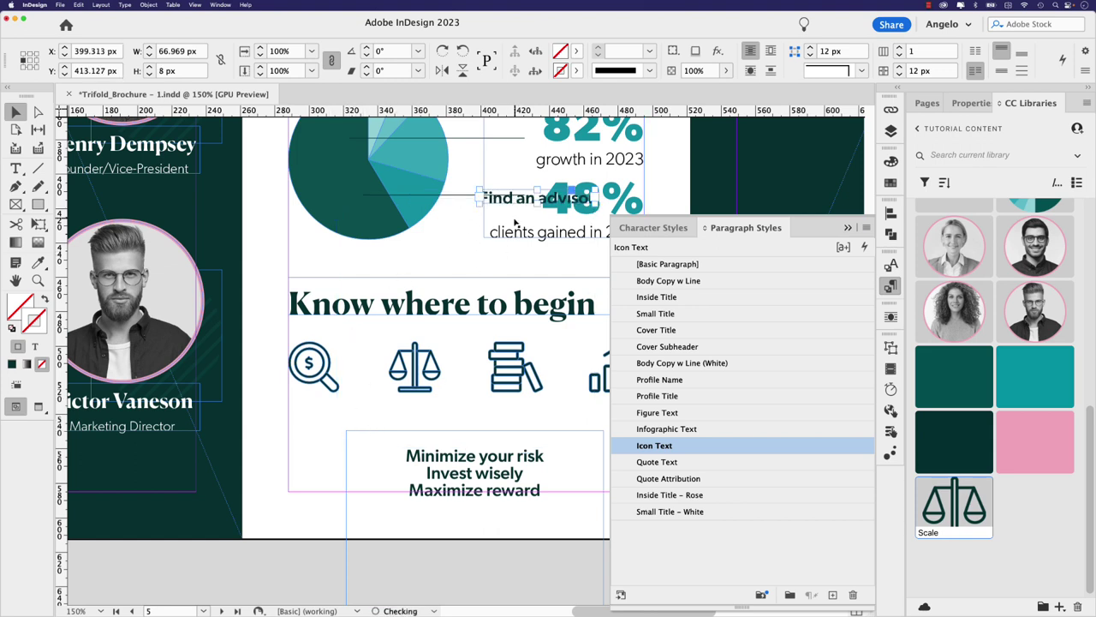
Step: Place the "Find an advisor" frame under the magnifier icon at about 52 by 18 px, and duplicate it beneath the other three icons
{"action": "left_click_drag", "start_coordinate": [518, 205], "coordinate": [288, 409]}
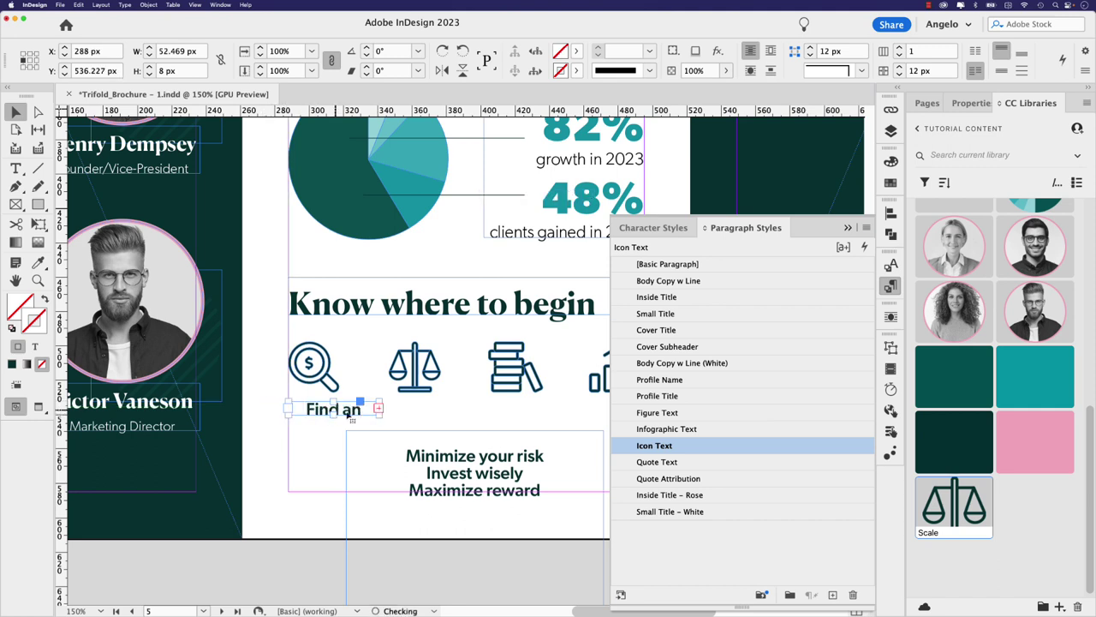
{"action": "double_click", "coordinate": [351, 417]}
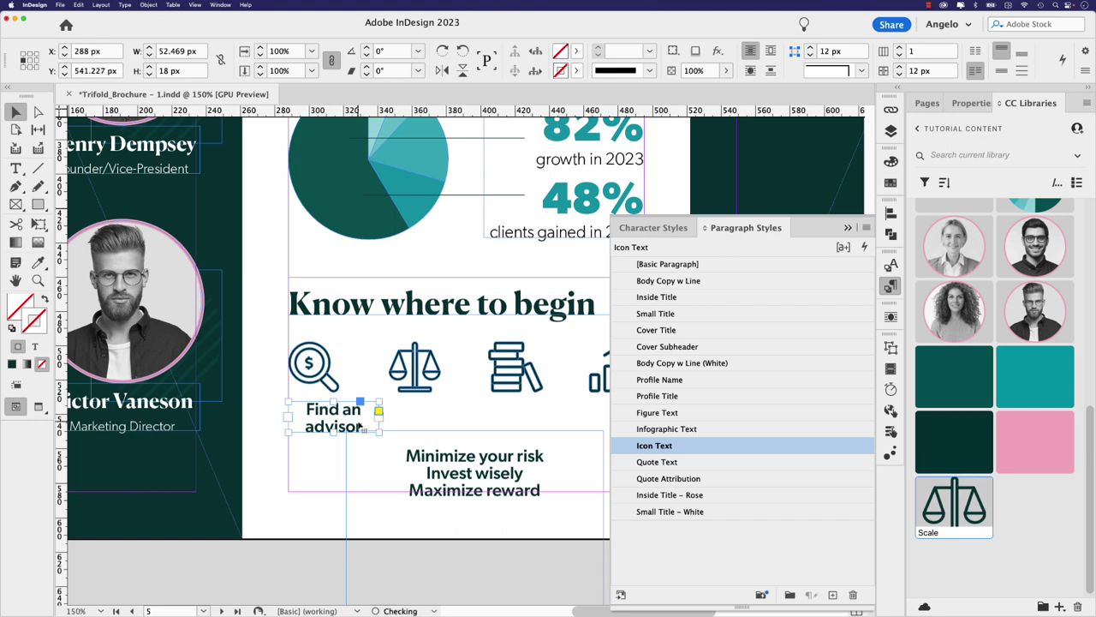
{"action": "left_click_drag", "start_coordinate": [358, 426], "coordinate": [550, 415]}
Step: Replace the caption under the scales icon with "Minimize your risk" and remove that line from the original caption frame
{"action": "scroll", "coordinate": [512, 420], "scroll_direction": "right", "scroll_amount": 3}
{"action": "key", "text": "t"}
{"action": "left_click_drag", "start_coordinate": [467, 450], "coordinate": [312, 446]}
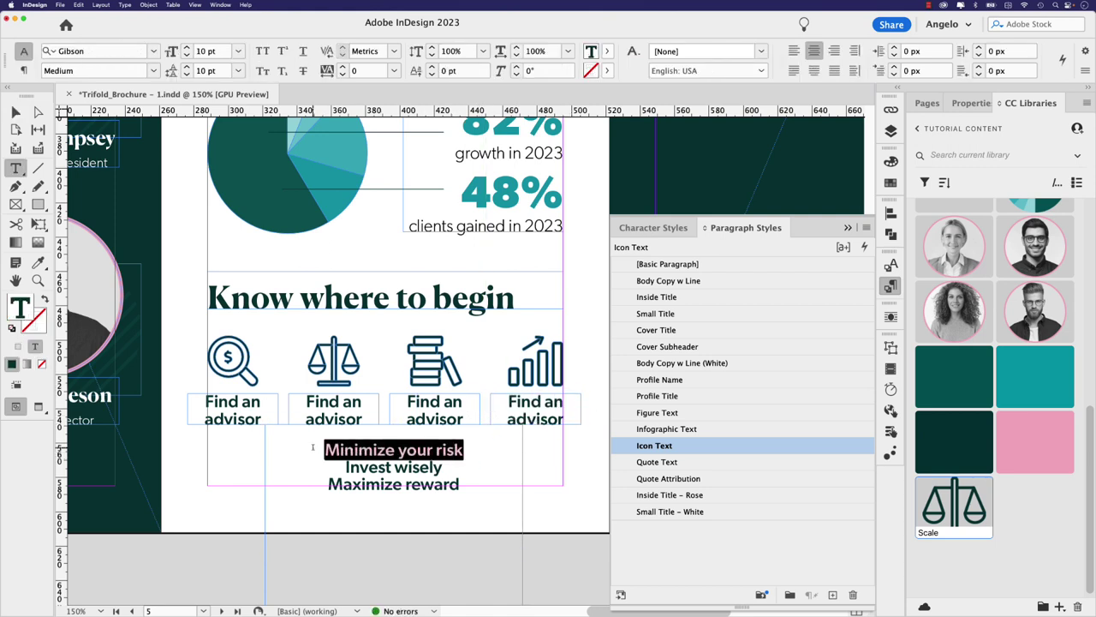
{"action": "key", "text": "super+c"}
{"action": "left_click_drag", "start_coordinate": [301, 401], "coordinate": [380, 420]}
{"action": "key", "text": "super+v"}
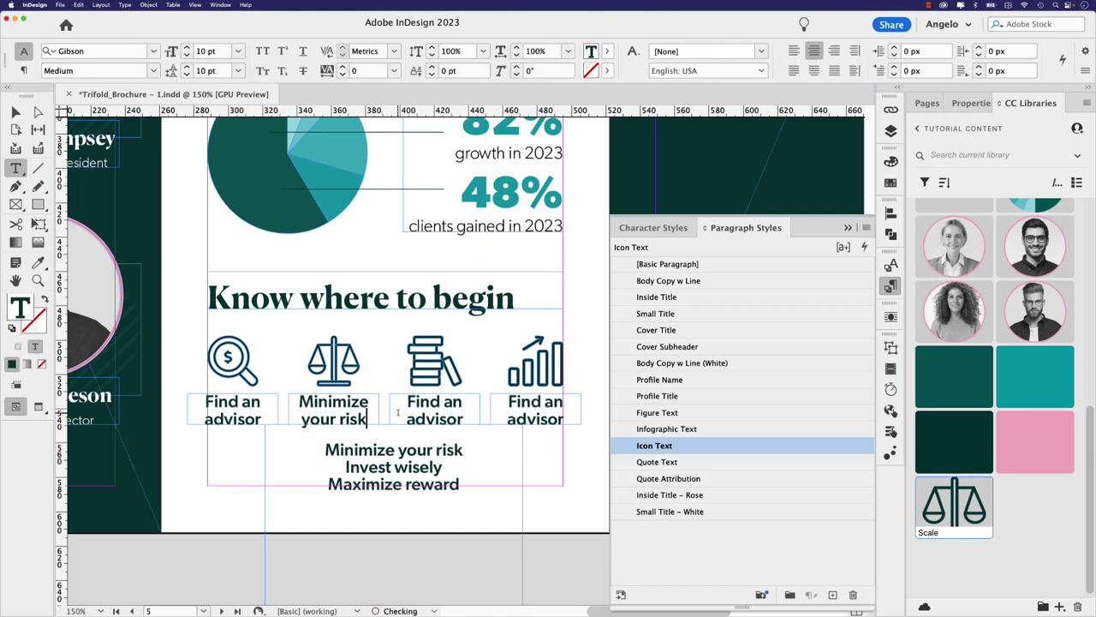
{"action": "triple_click", "coordinate": [407, 446]}
{"action": "key", "text": "BackSpace"}
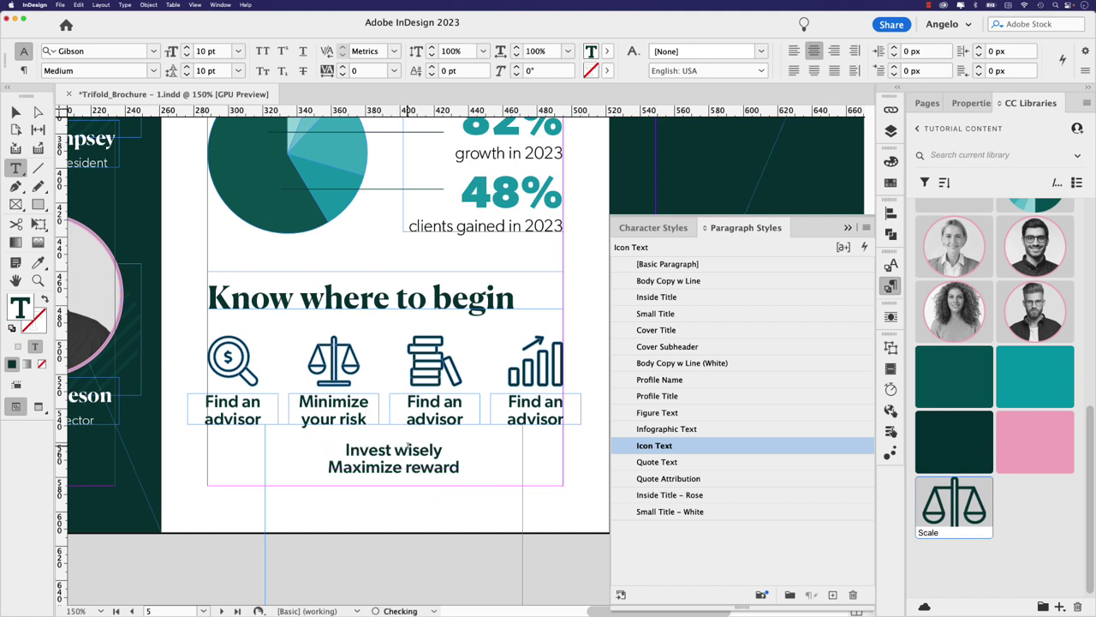
Step: Transfer "Invest wisely" from the original caption frame into the caption under the books icon, replacing the duplicate text
{"action": "triple_click", "coordinate": [445, 449]}
{"action": "key", "text": "BackSpace"}
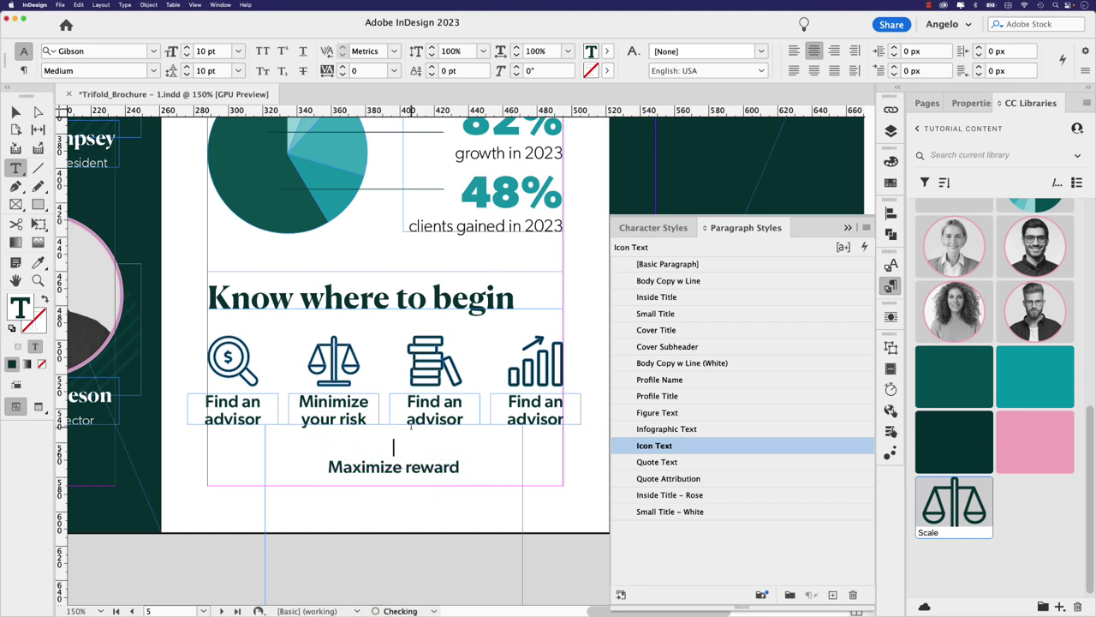
{"action": "left_click_drag", "start_coordinate": [469, 421], "coordinate": [406, 395]}
{"action": "key", "text": "super+v"}
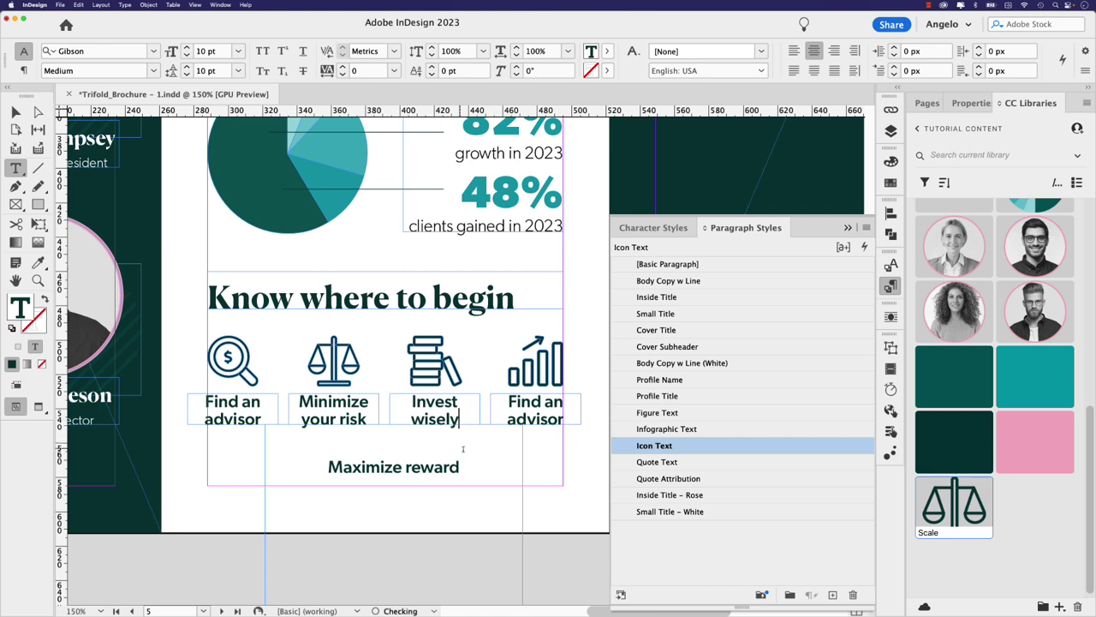
Step: Transfer "Maximize reward" into the caption under the bar chart icon and delete the emptied original caption frame
{"action": "left_click_drag", "start_coordinate": [460, 467], "coordinate": [418, 463]}
{"action": "triple_click", "coordinate": [418, 463]}
{"action": "key", "text": "super+x"}
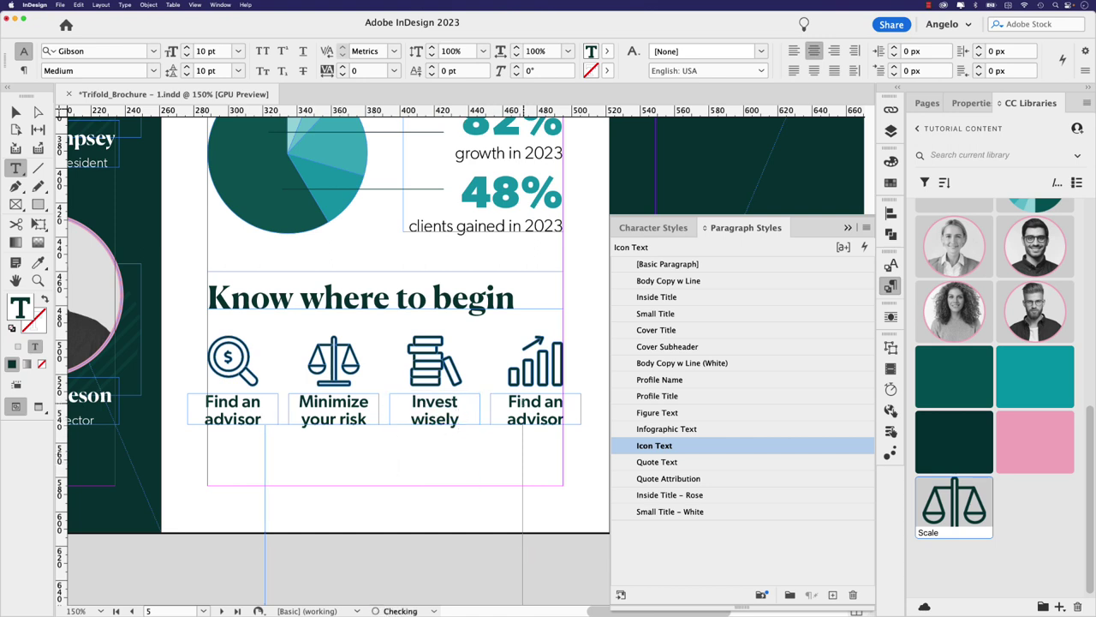
{"action": "left_click_drag", "start_coordinate": [564, 421], "coordinate": [507, 395]}
{"action": "key", "text": "super+v"}
{"action": "key", "text": "Escape"}
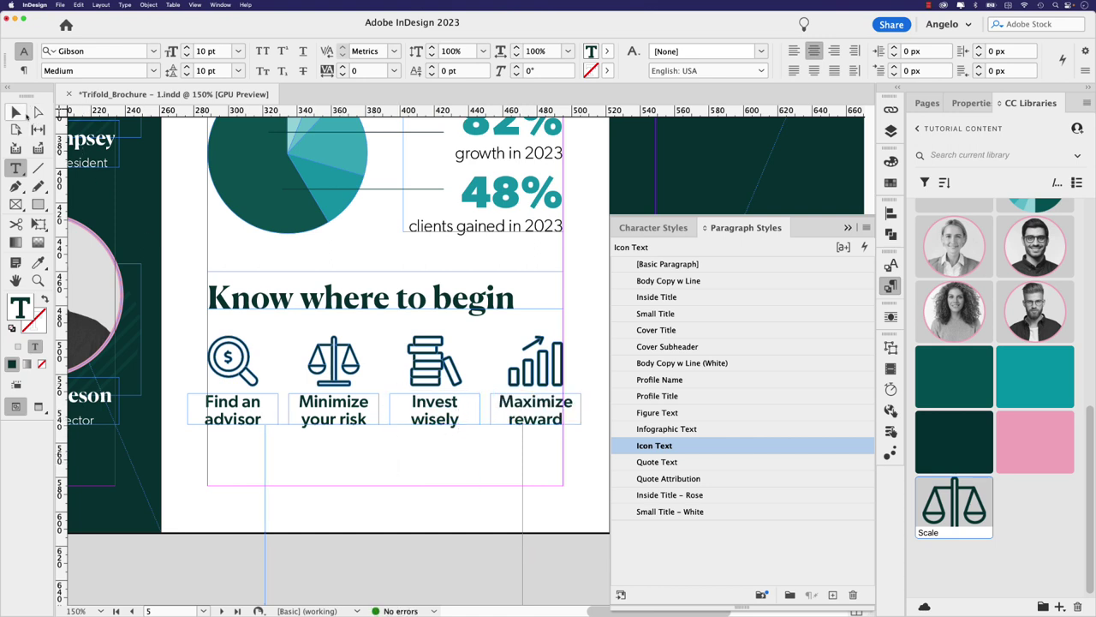
{"action": "left_click", "coordinate": [299, 445]}
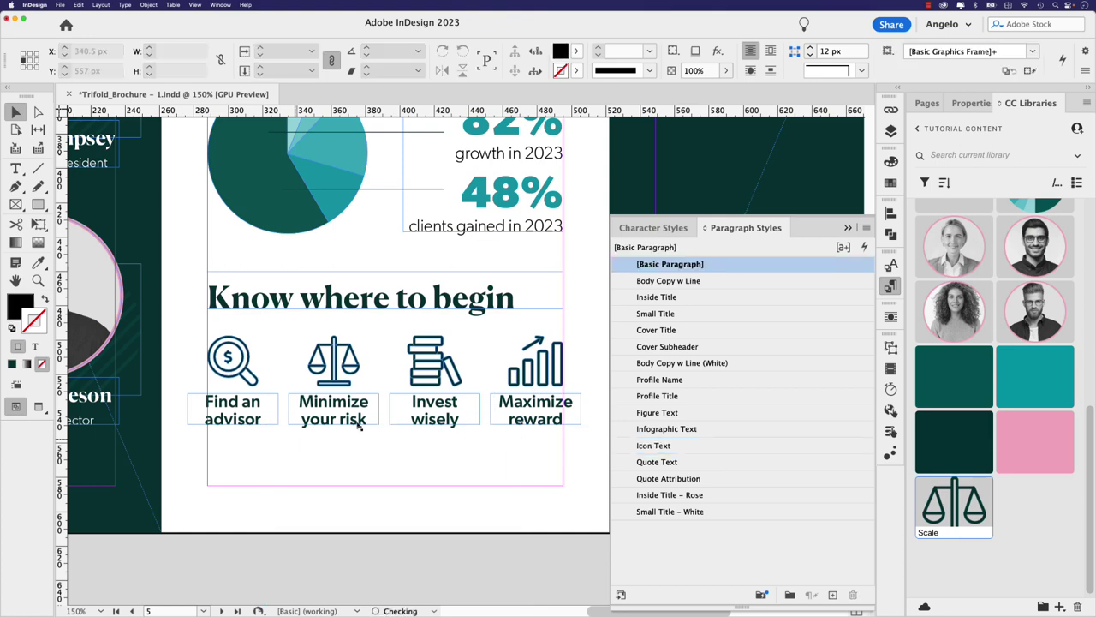
Step: Show the whole 4-6 spread in preview mode, with the paragraph styles list collapsed out of the way
{"action": "left_click", "coordinate": [928, 102]}
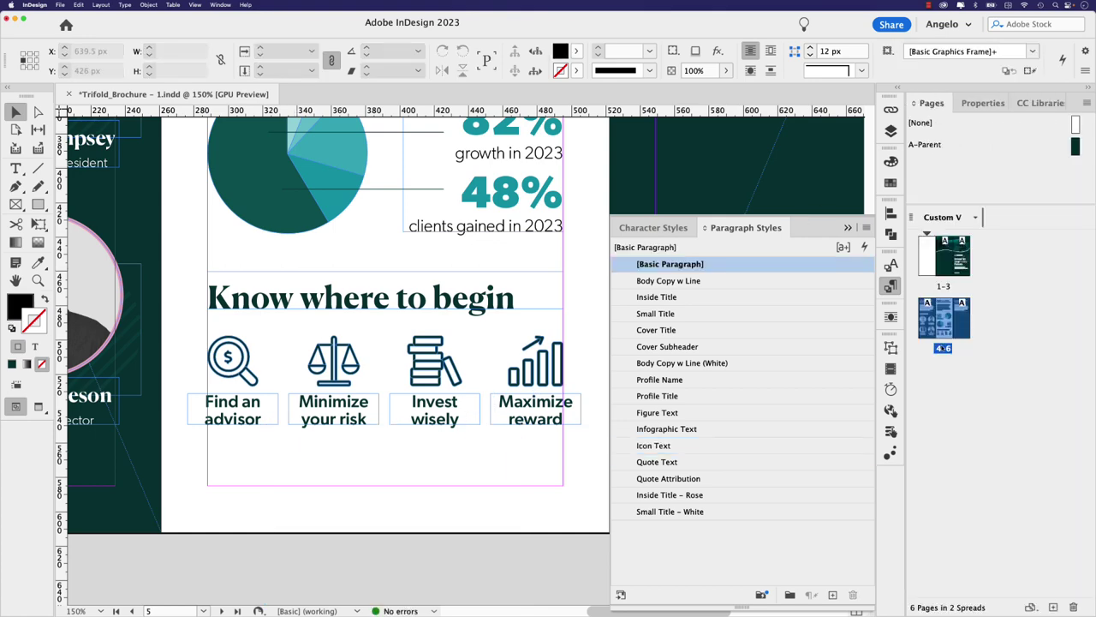
{"action": "double_click", "coordinate": [943, 348]}
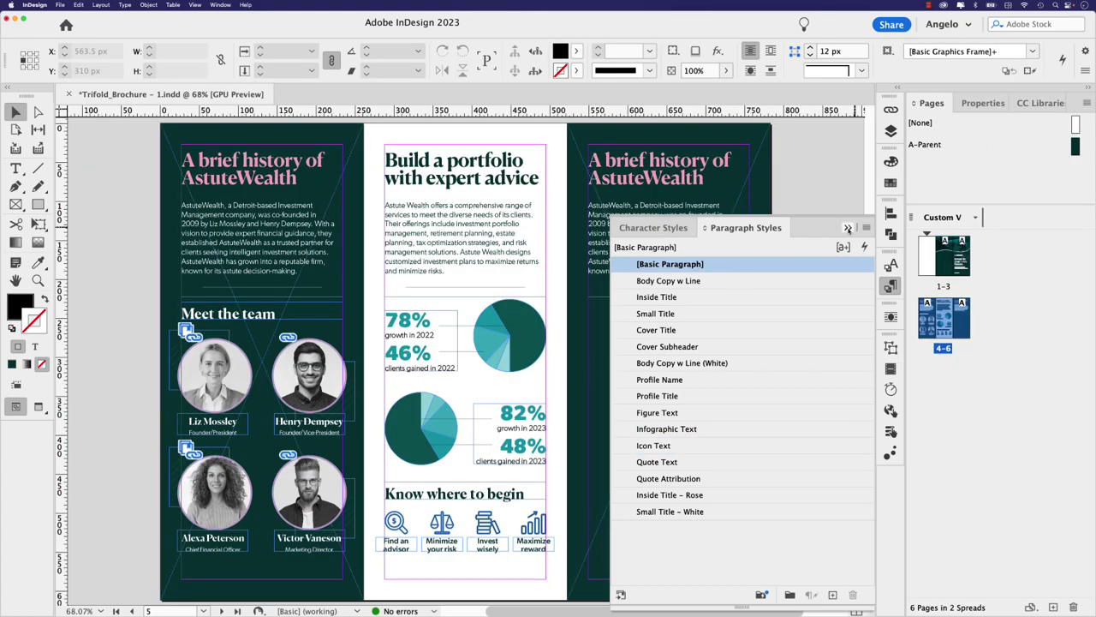
{"action": "left_click", "coordinate": [849, 228]}
{"action": "key", "text": "w"}
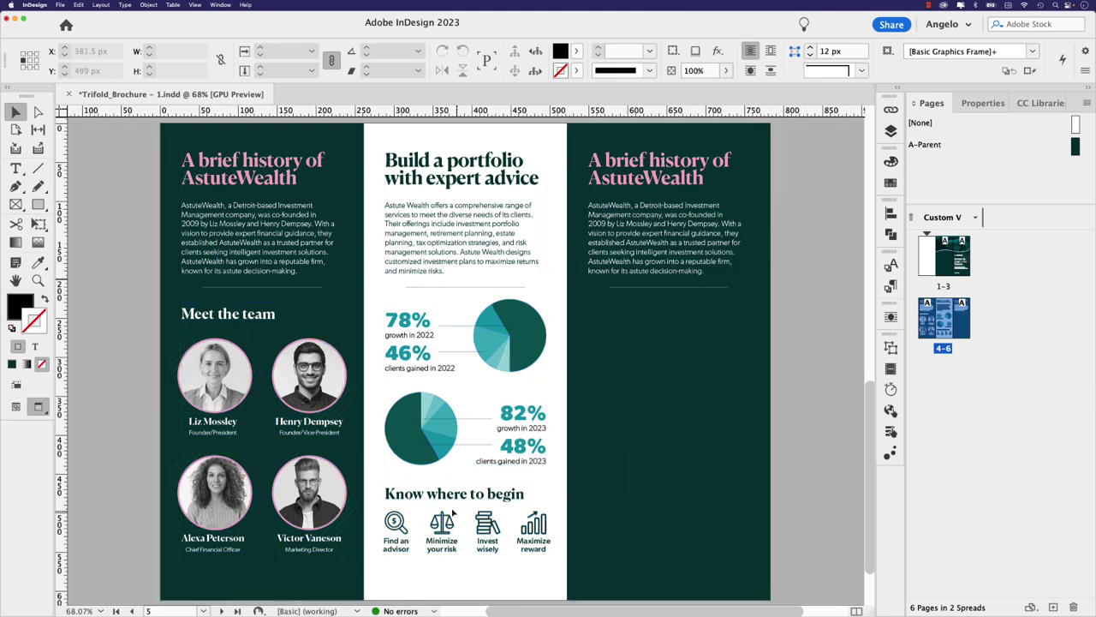
Step: Nudge the "Know where to begin" heading, icons and captions down together to about Y 511 px
{"action": "left_click_drag", "start_coordinate": [371, 492], "coordinate": [553, 571]}
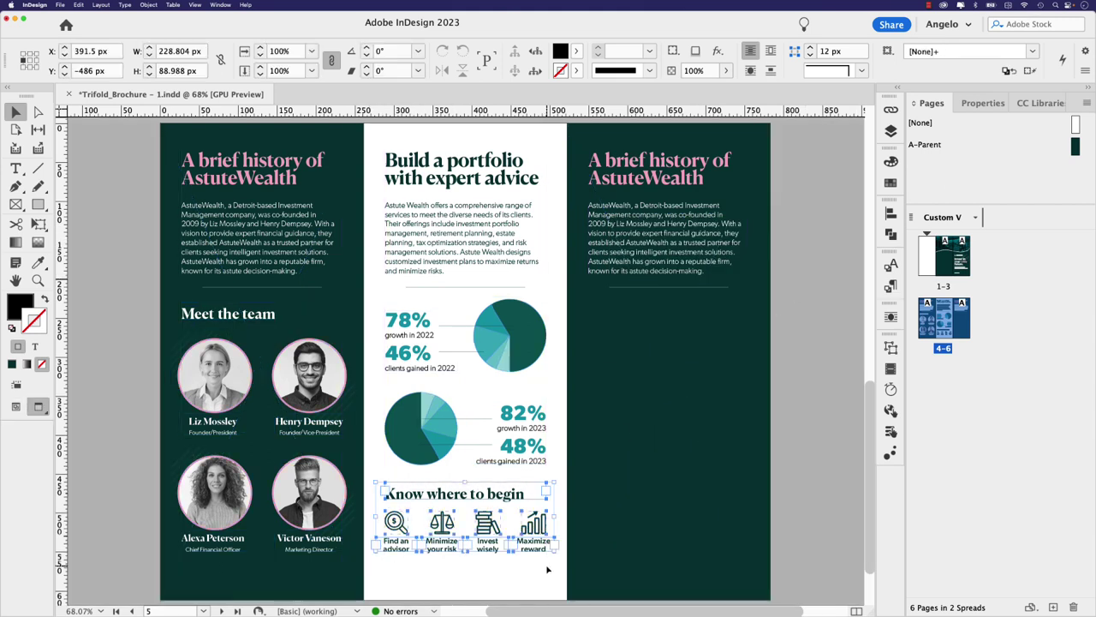
{"action": "key", "text": "Down"}
{"action": "key", "text": "Down"}
{"action": "key", "text": "Down"}
{"action": "key", "text": "Down"}
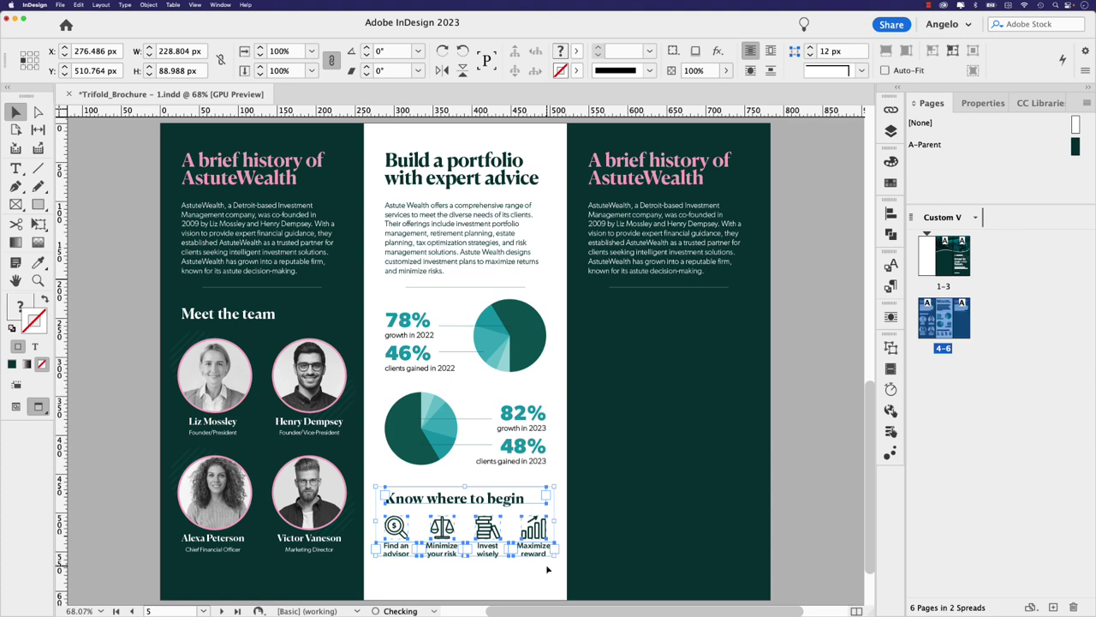
Step: Shift both pie charts with their statistics and leader lines down together to about Y 339 px, then deselect them
{"action": "left_click_drag", "start_coordinate": [376, 298], "coordinate": [545, 481]}
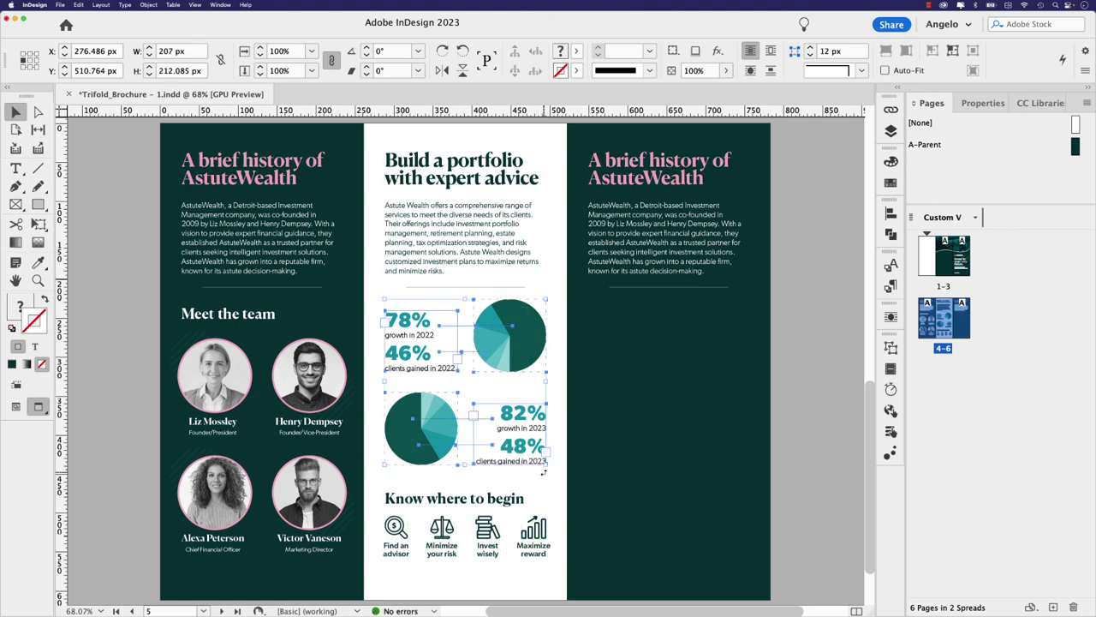
{"action": "key", "text": "shift+Down"}
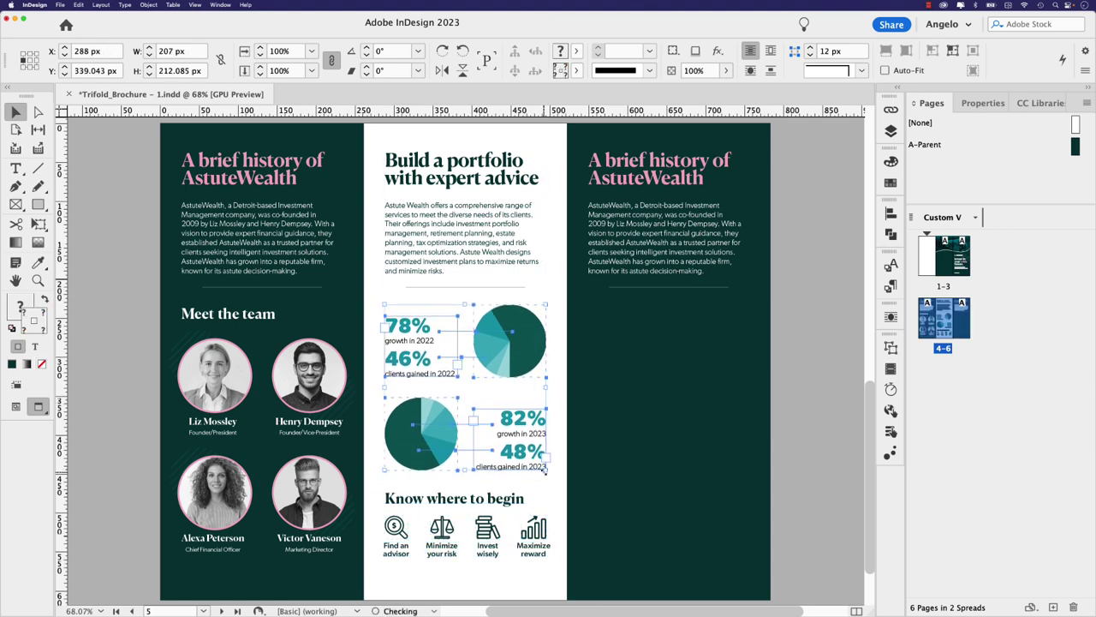
{"action": "left_click", "coordinate": [554, 241]}
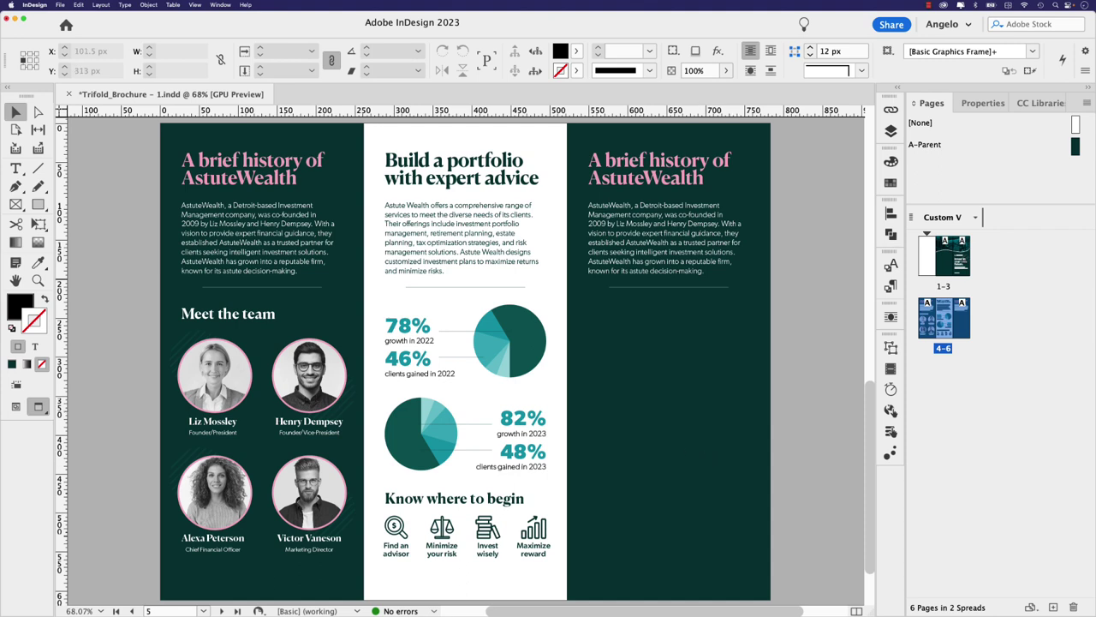
Step: Copy the "Do-it-yourself stock trading" body paragraph from the Chrome document and paste it over the third panel's body copy in InDesign
{"action": "key", "text": "super+Tab"}
{"action": "scroll", "coordinate": [133, 295], "scroll_direction": "down", "scroll_amount": 5}
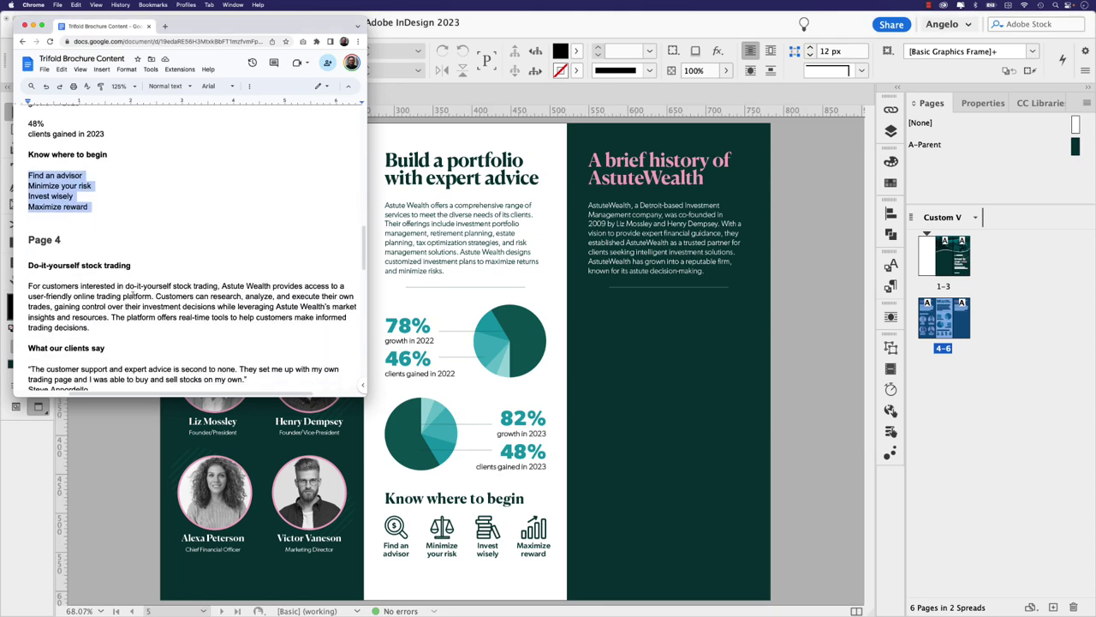
{"action": "scroll", "coordinate": [128, 289], "scroll_direction": "down", "scroll_amount": 1}
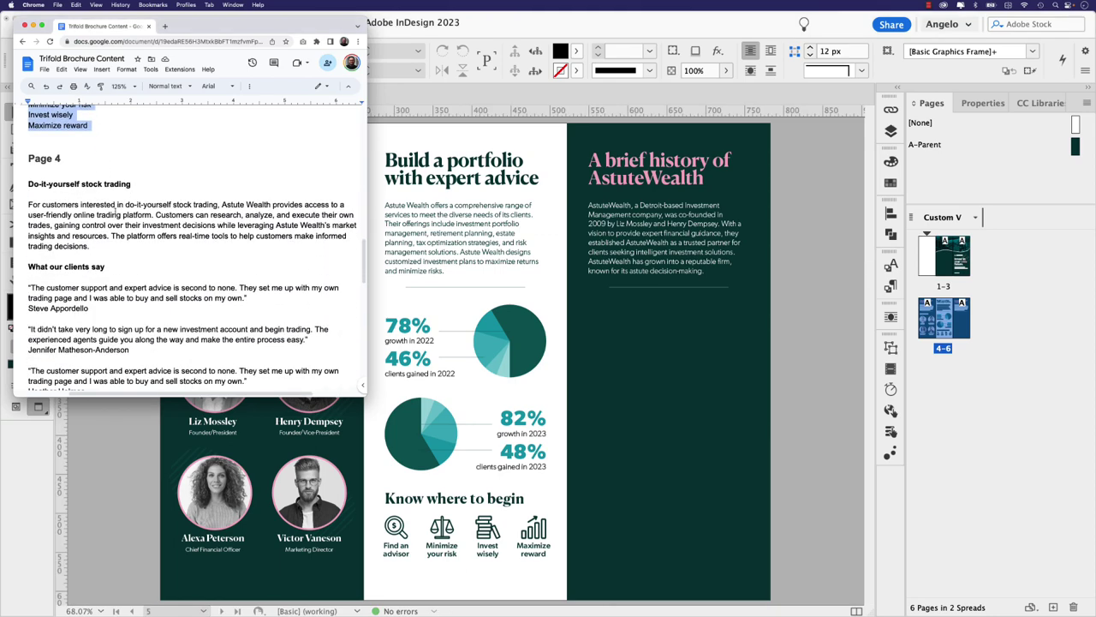
{"action": "left_click_drag", "start_coordinate": [93, 246], "coordinate": [31, 208]}
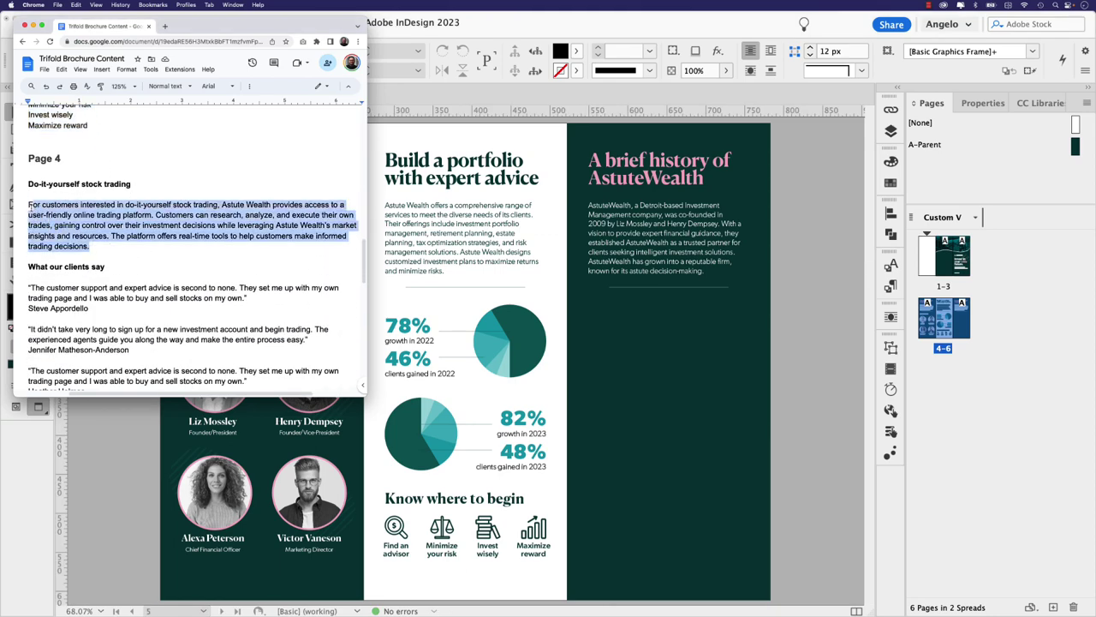
{"action": "key", "text": "super+c"}
{"action": "key", "text": "super+Tab"}
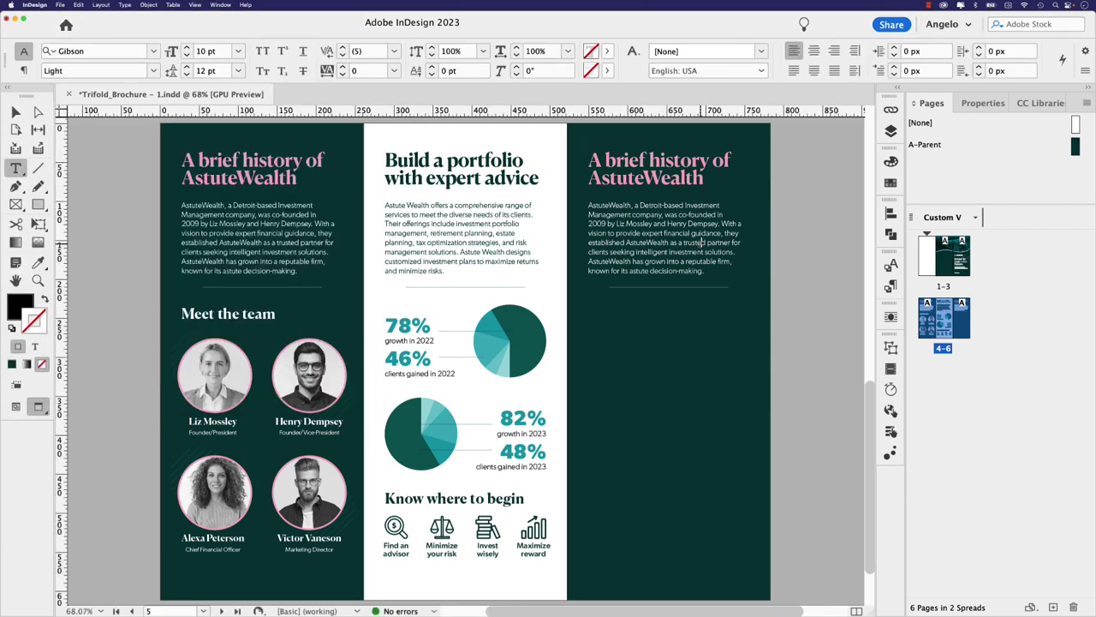
{"action": "left_click_drag", "start_coordinate": [704, 270], "coordinate": [588, 207]}
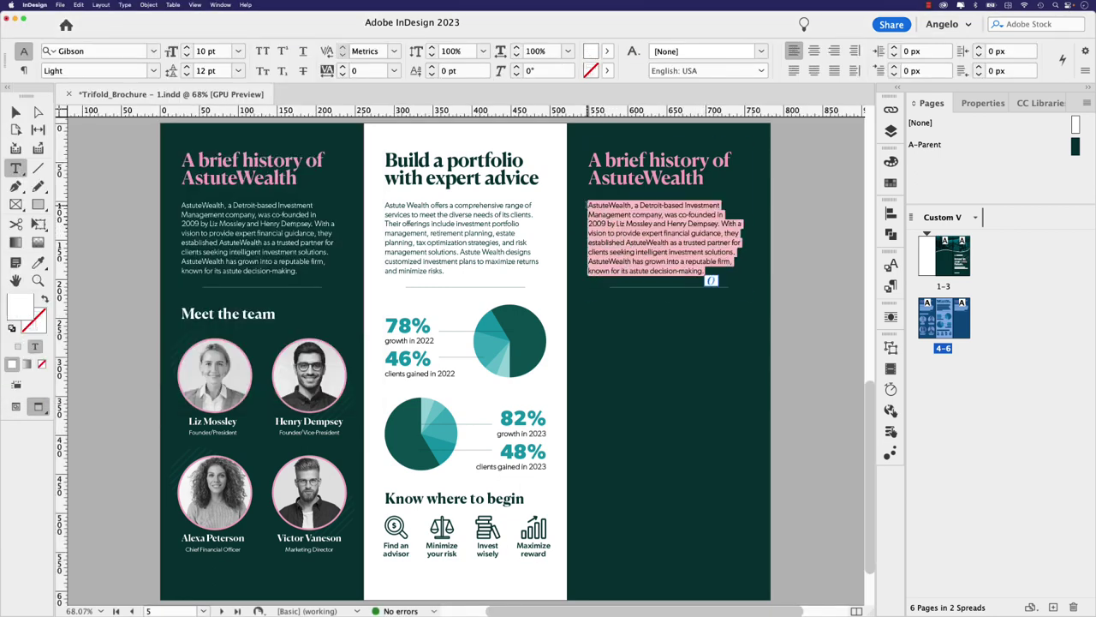
{"action": "key", "text": "super+v"}
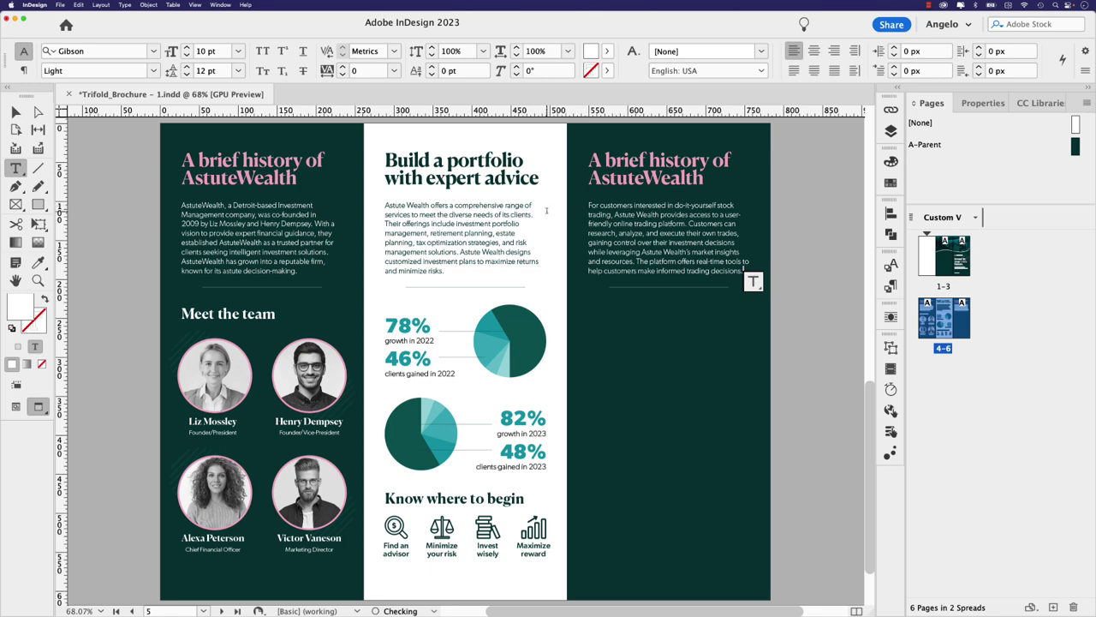
Step: Copy the "Do-it-yourself stock trading" heading from the Chrome document and paste it over the third panel's title in InDesign
{"action": "key", "text": "super+Tab"}
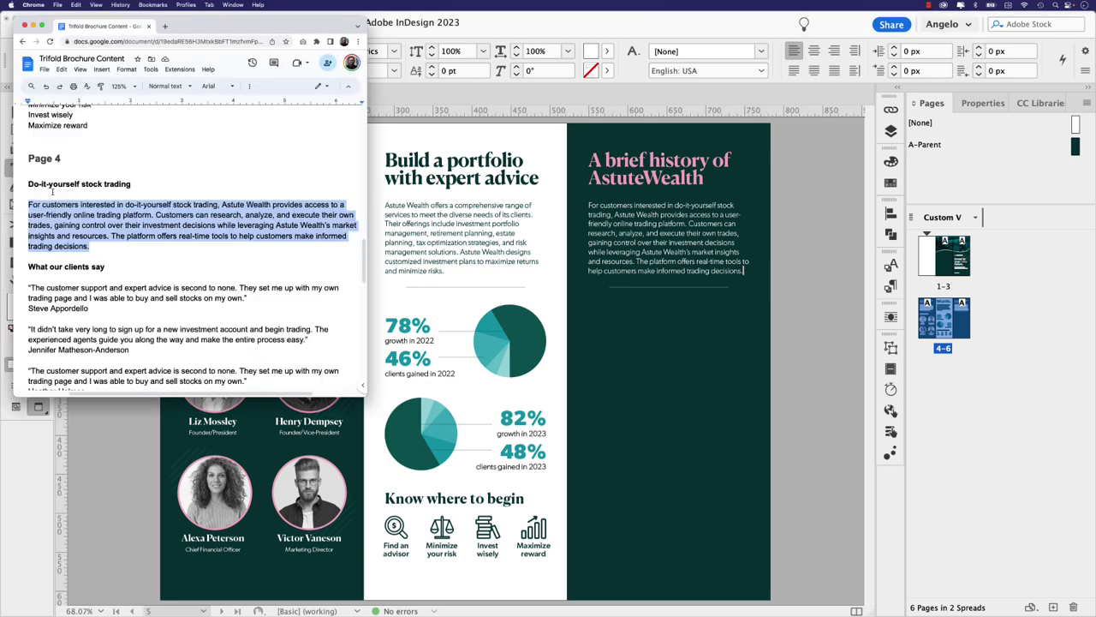
{"action": "left_click_drag", "start_coordinate": [134, 183], "coordinate": [28, 182]}
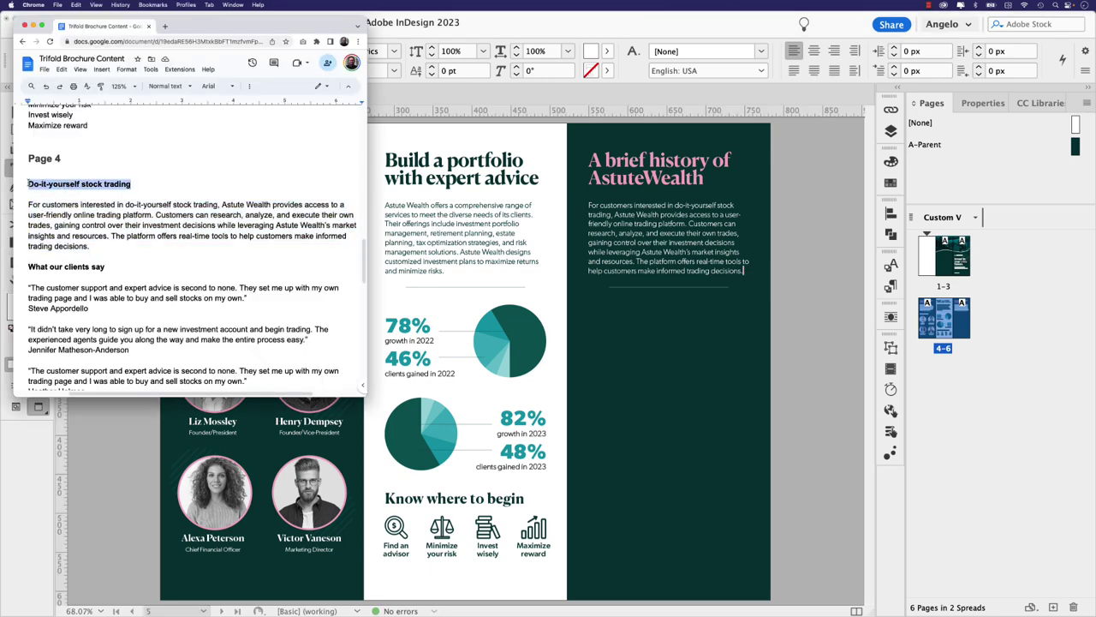
{"action": "key", "text": "super+c"}
{"action": "key", "text": "super+Tab"}
{"action": "key", "text": "super+v"}
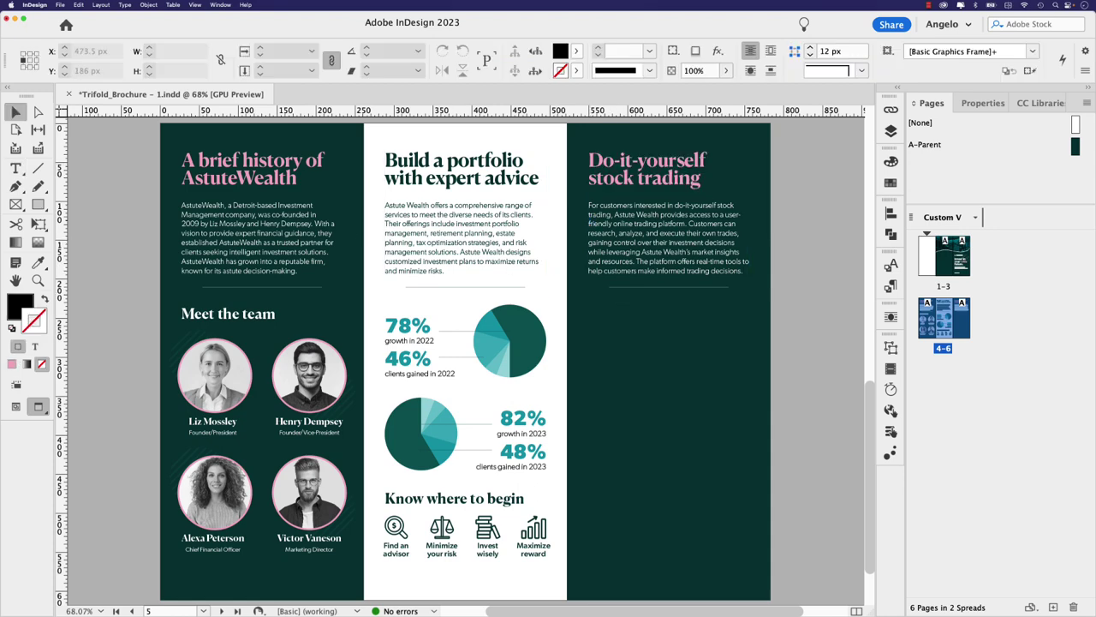
Step: Copy the "What our clients say" heading and its three attributed quotes from the Chrome document and paste them as a new InDesign text frame
{"action": "key", "text": "super+Tab"}
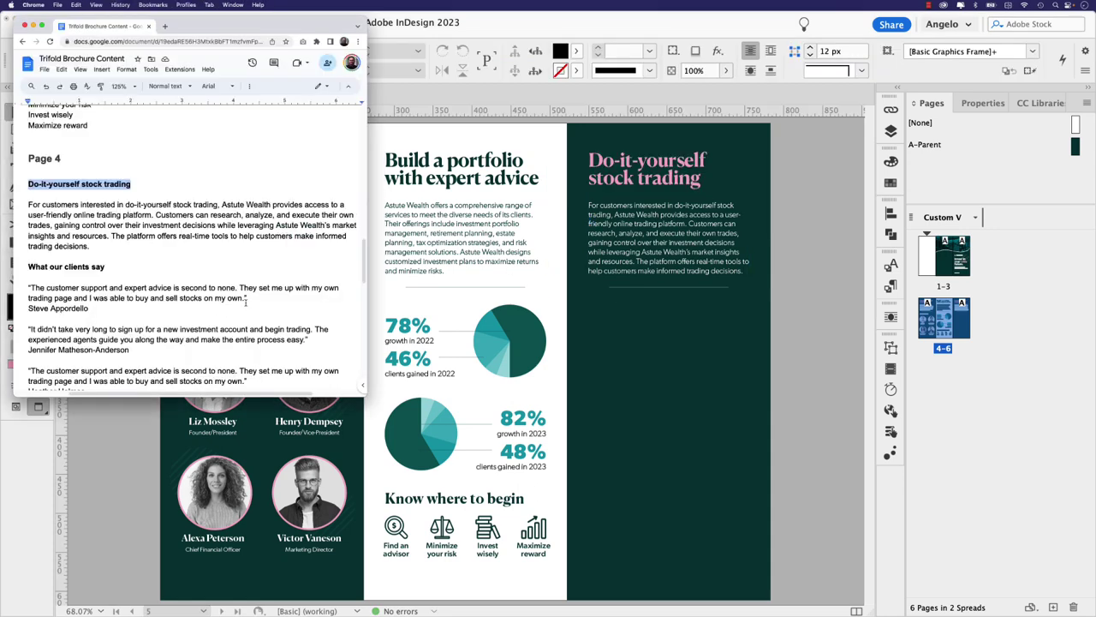
{"action": "scroll", "coordinate": [246, 300], "scroll_direction": "down", "scroll_amount": 4}
{"action": "left_click", "coordinate": [29, 204]}
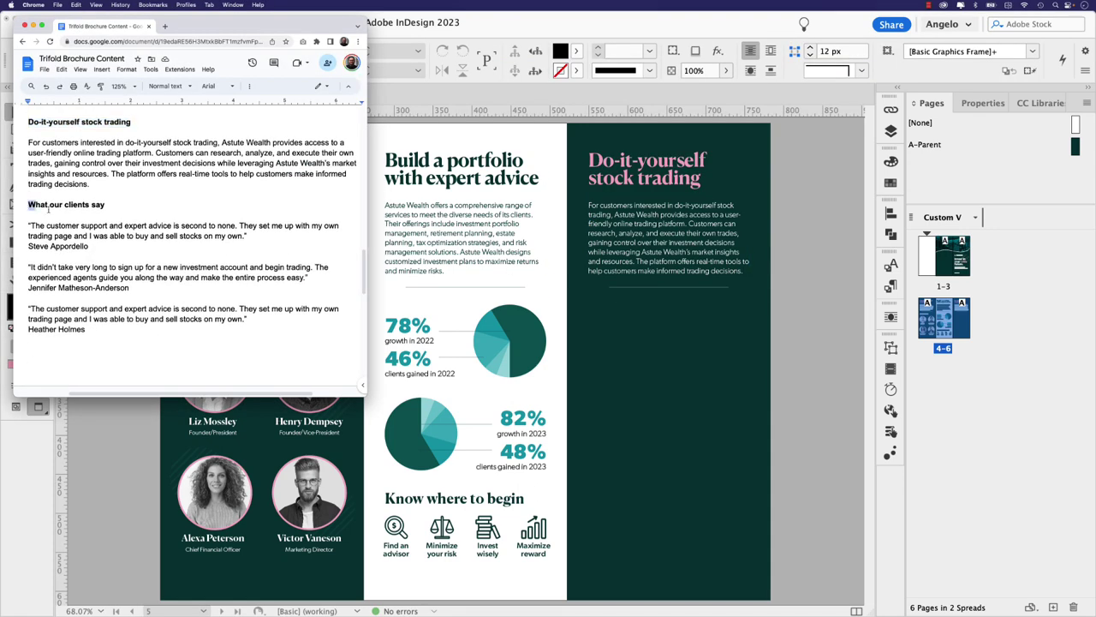
{"action": "left_click_drag", "start_coordinate": [49, 209], "coordinate": [164, 333]}
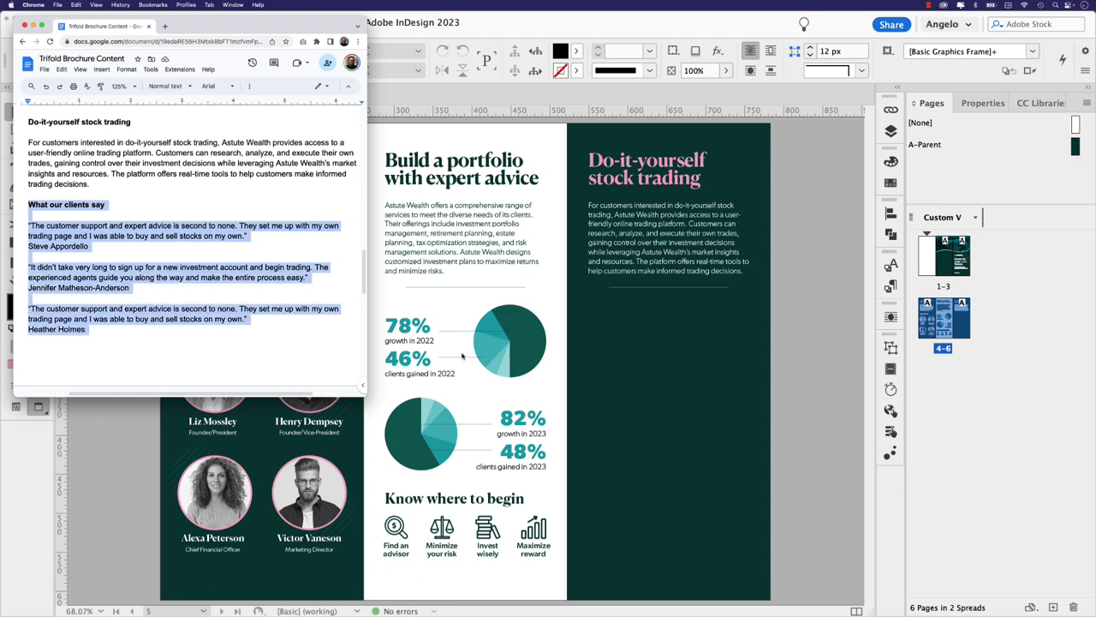
{"action": "key", "text": "super+Tab"}
{"action": "key", "text": "super+v"}
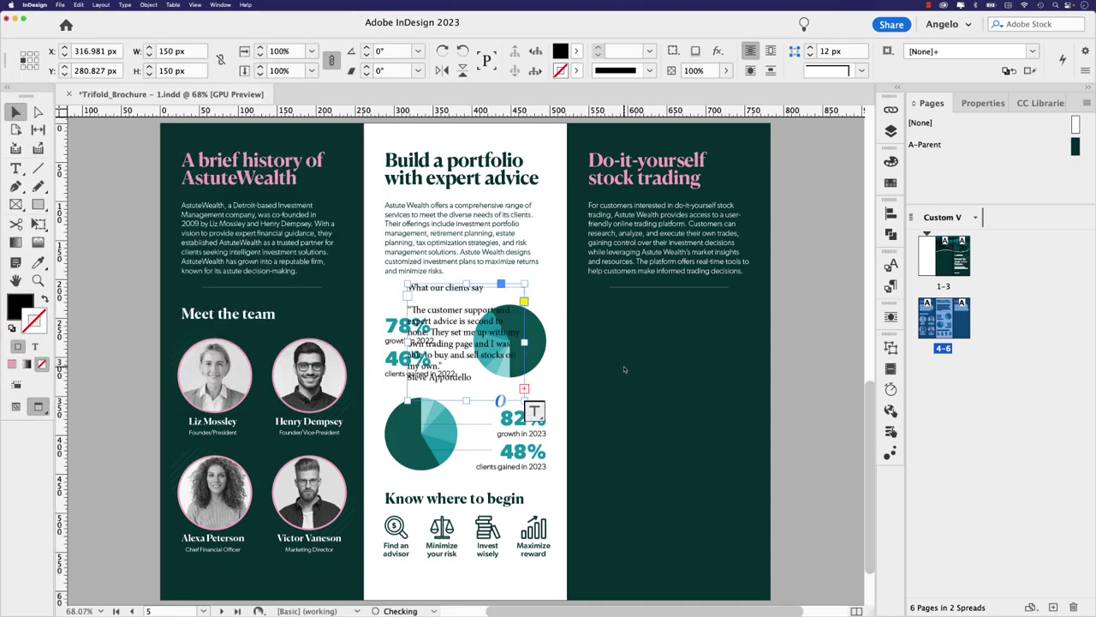
Step: Move the testimonials text frame below the third panel's divider and resize it to 207 px wide and about 319 px high
{"action": "key", "text": "w"}
{"action": "left_click_drag", "start_coordinate": [459, 330], "coordinate": [642, 351]}
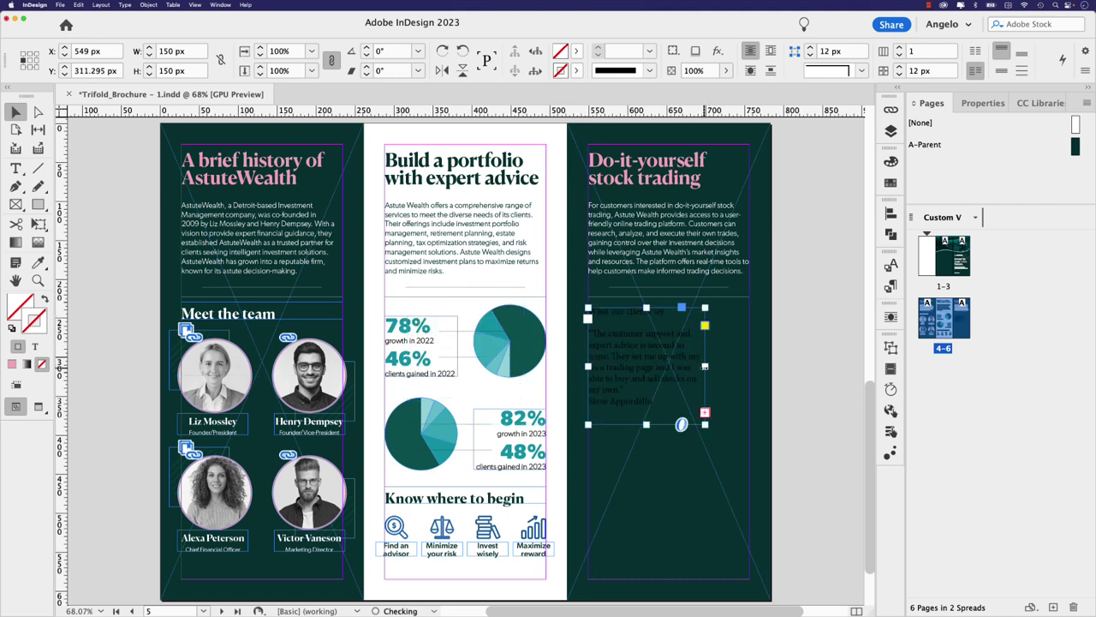
{"action": "left_click_drag", "start_coordinate": [704, 366], "coordinate": [750, 370]}
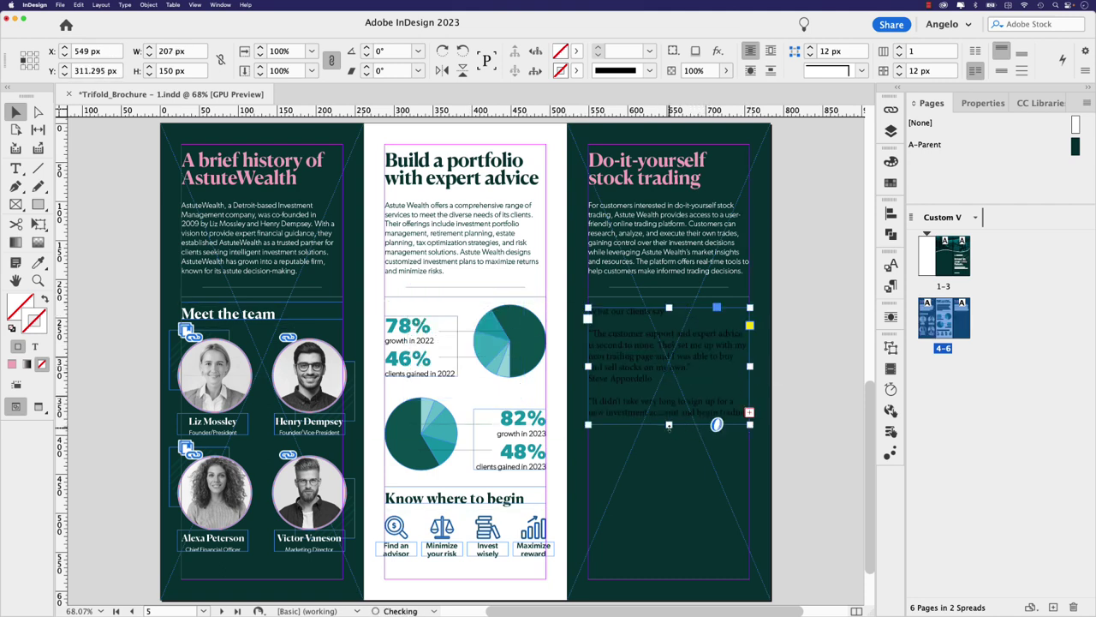
{"action": "left_click_drag", "start_coordinate": [668, 425], "coordinate": [668, 554]}
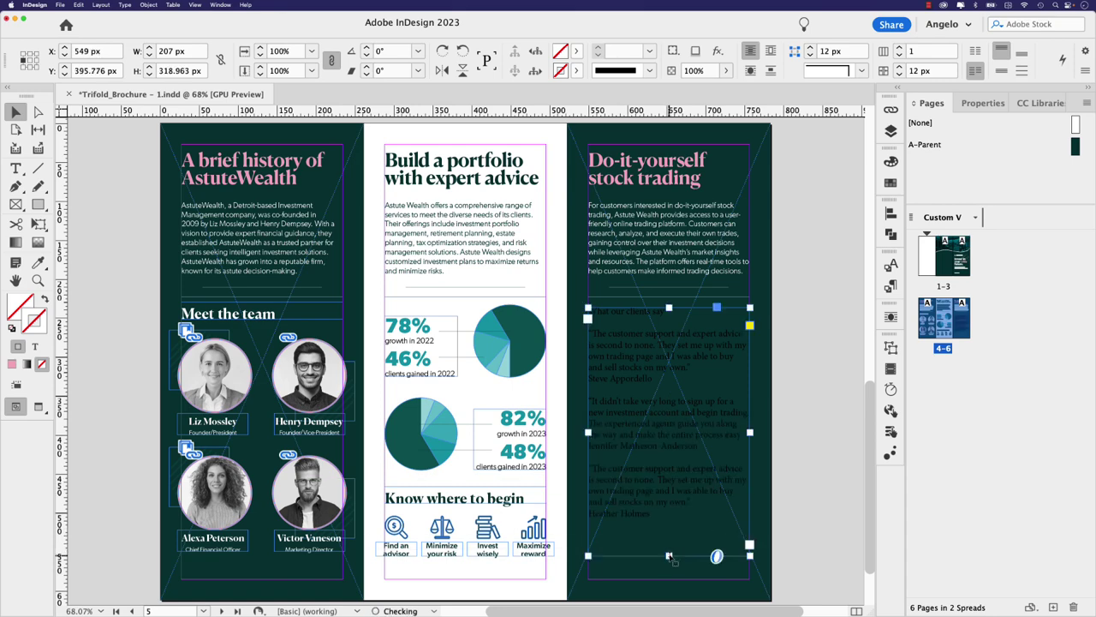
Step: Apply the Small Title - White paragraph style to the "What our clients say" heading
{"action": "triple_click", "coordinate": [626, 315]}
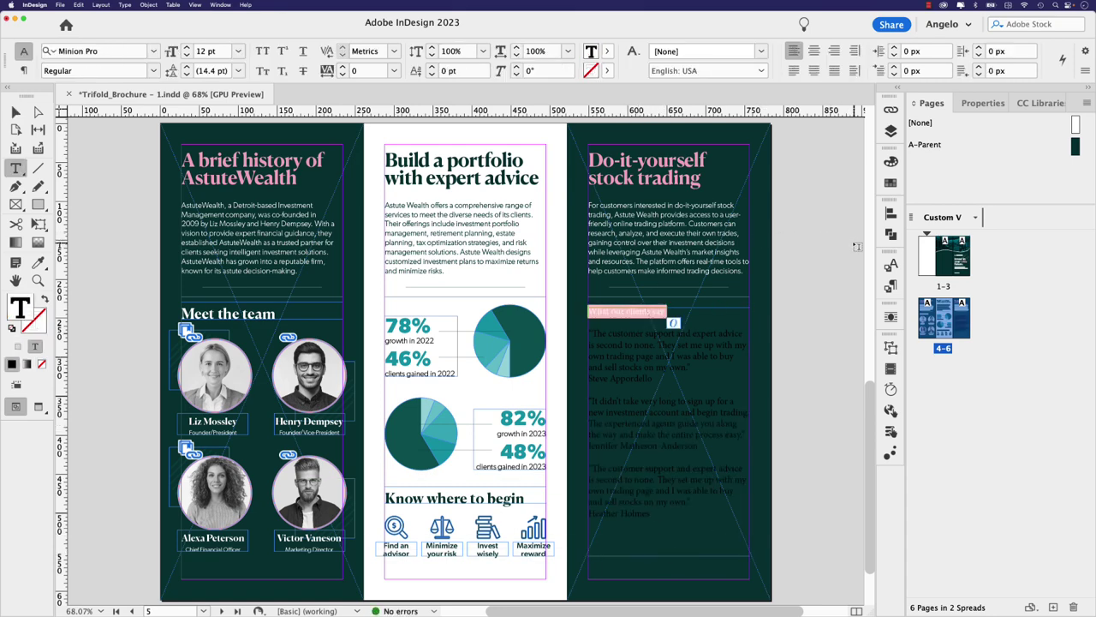
{"action": "left_click", "coordinate": [891, 285]}
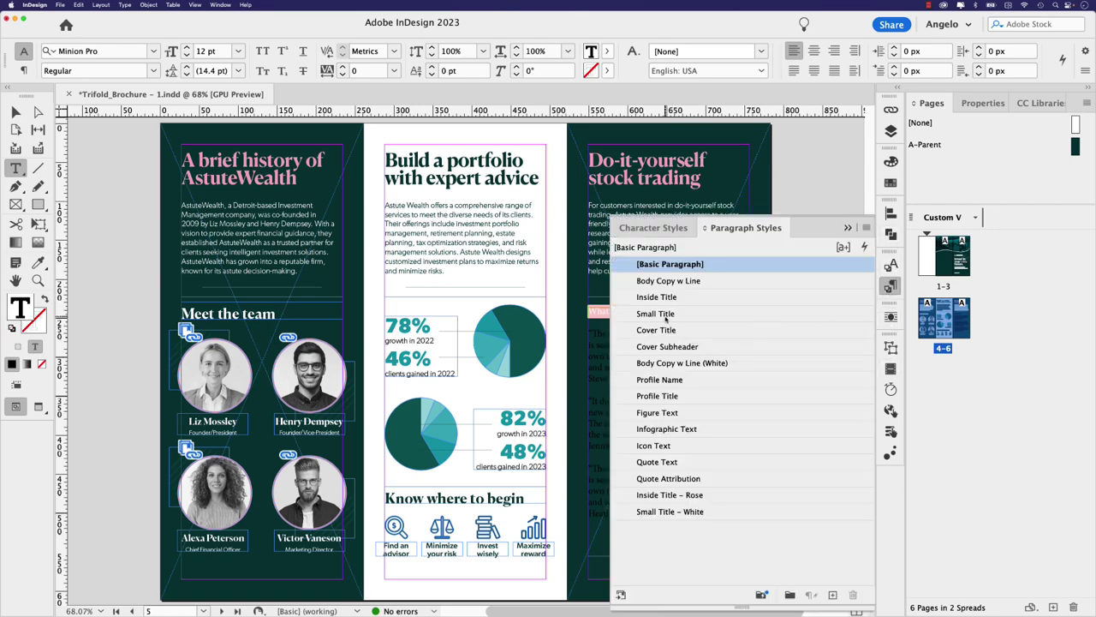
{"action": "left_click", "coordinate": [694, 512]}
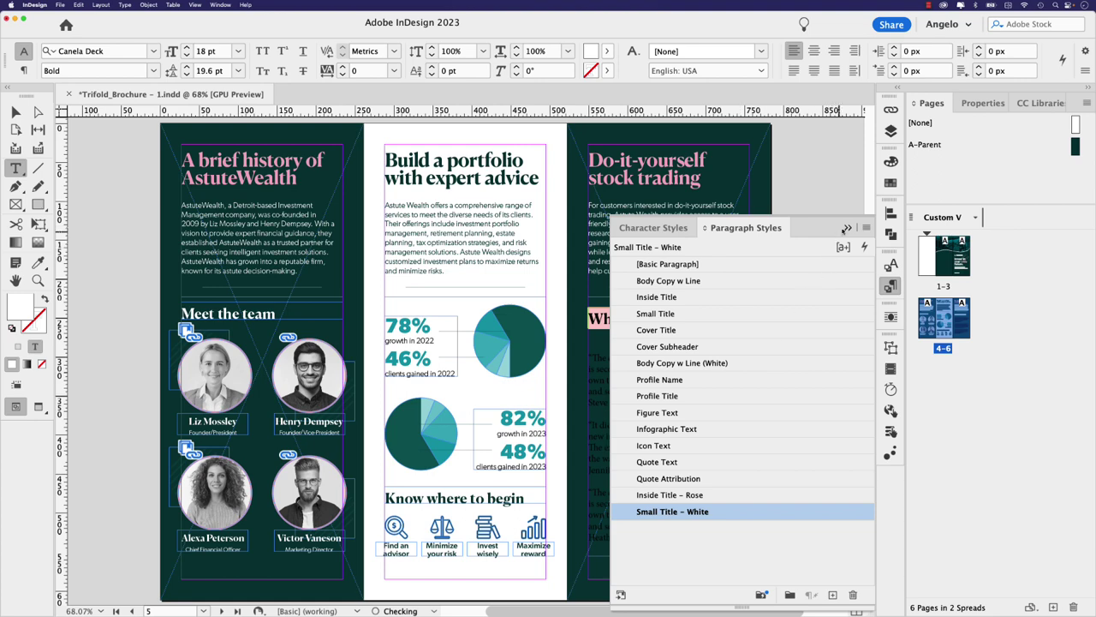
{"action": "left_click", "coordinate": [847, 227]}
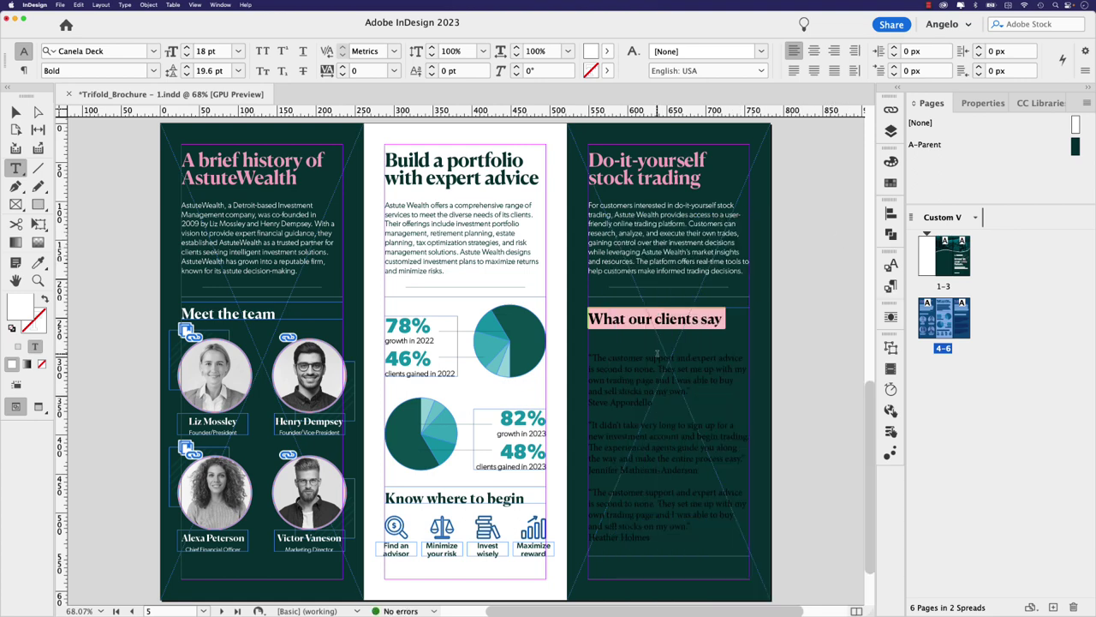
Step: Delete the blank line between the "What our clients say" heading and the first quote
{"action": "scroll", "coordinate": [676, 368], "scroll_direction": "right", "scroll_amount": 3}
{"action": "left_click", "coordinate": [835, 251]}
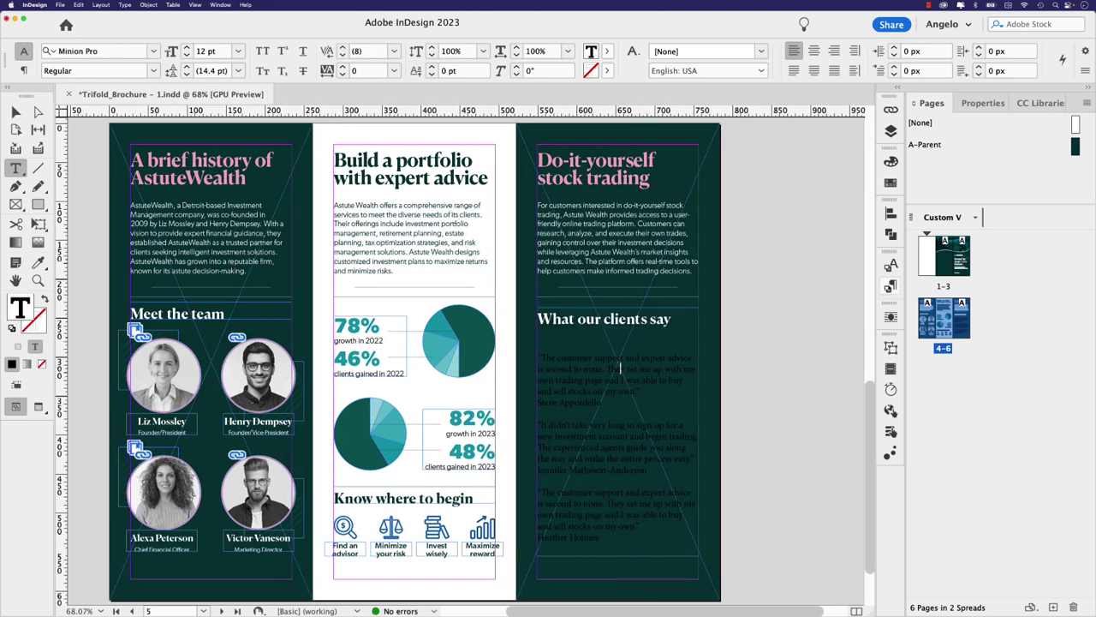
{"action": "left_click", "coordinate": [890, 285]}
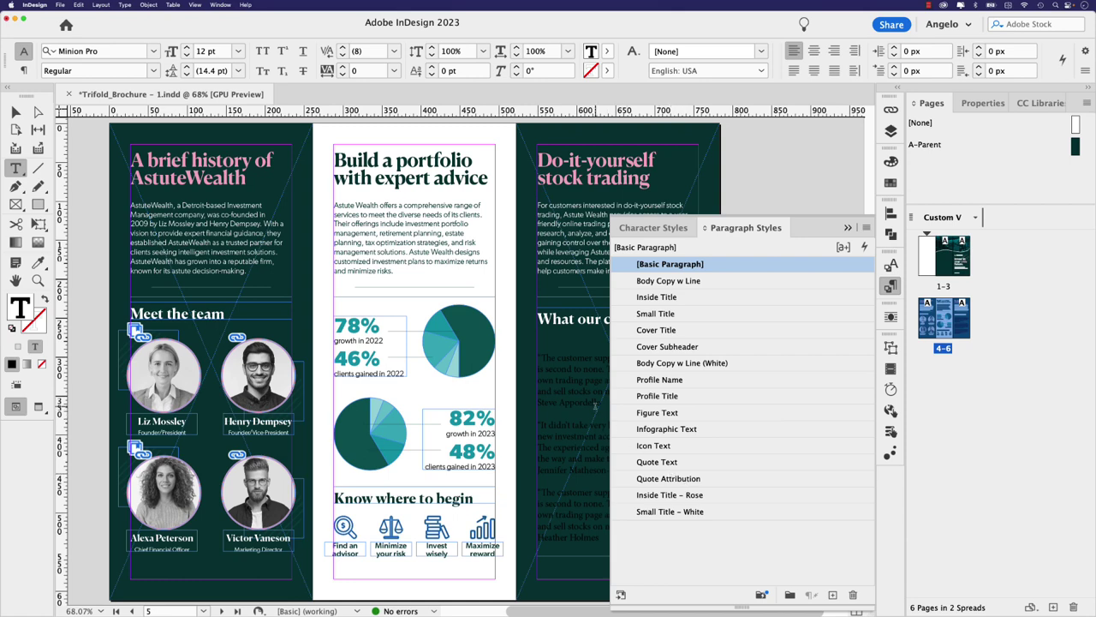
{"action": "scroll", "coordinate": [461, 228], "scroll_direction": "right", "scroll_amount": 3}
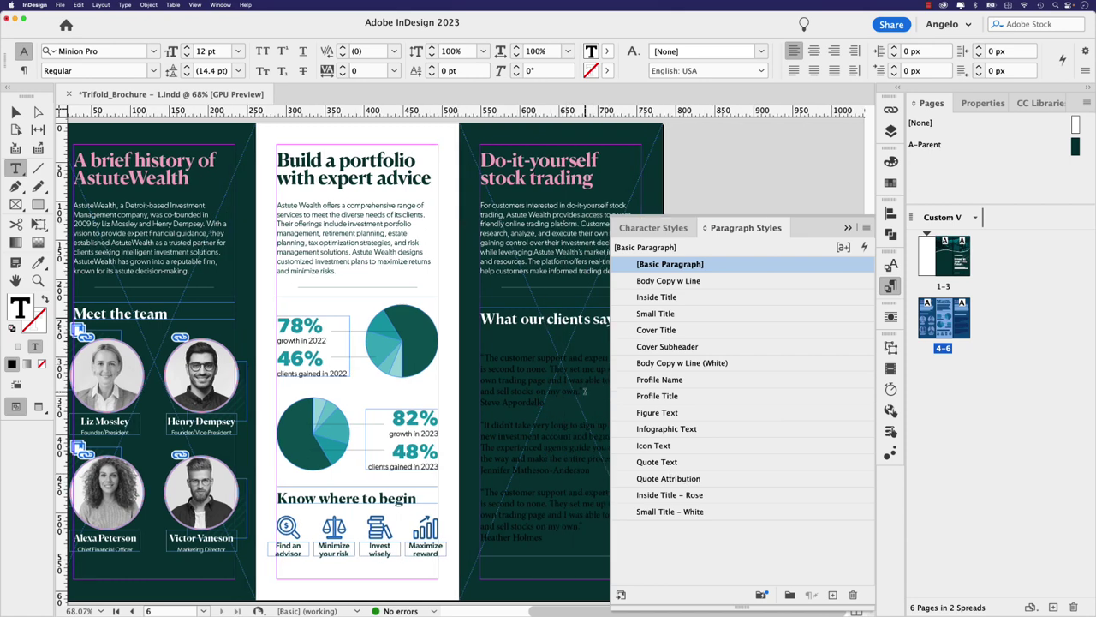
{"action": "left_click_drag", "start_coordinate": [584, 391], "coordinate": [491, 343]}
{"action": "left_click", "coordinate": [492, 342]}
{"action": "left_click", "coordinate": [506, 357]}
{"action": "key", "text": "BackSpace"}
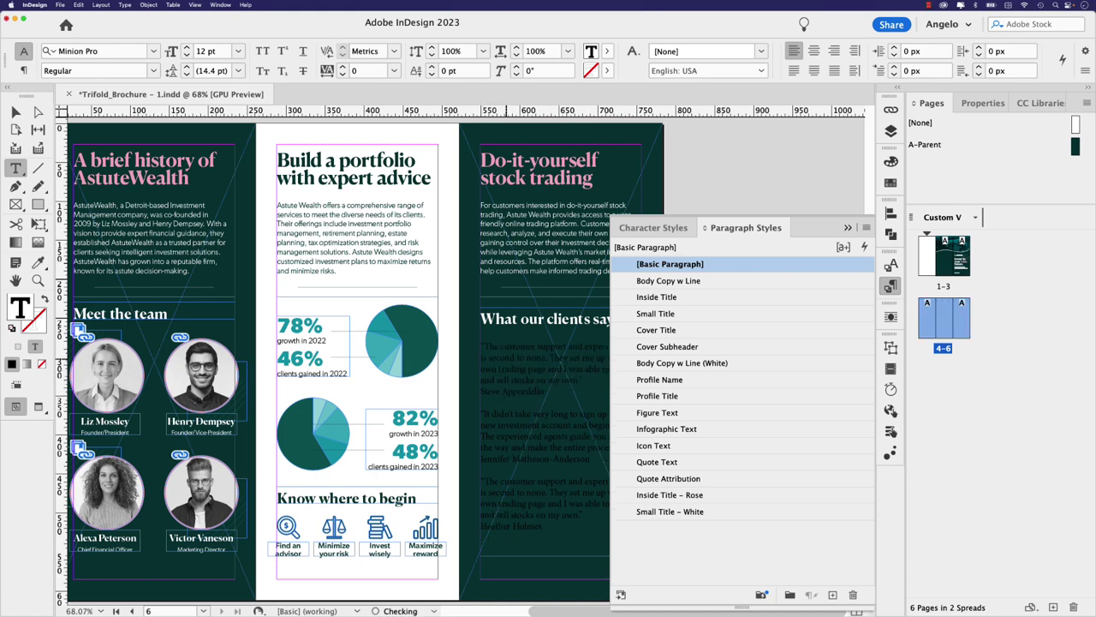
Step: Apply the Quote Text paragraph style to the first testimonial and Quote Attribution to the client name beneath it
{"action": "left_click_drag", "start_coordinate": [587, 382], "coordinate": [481, 346]}
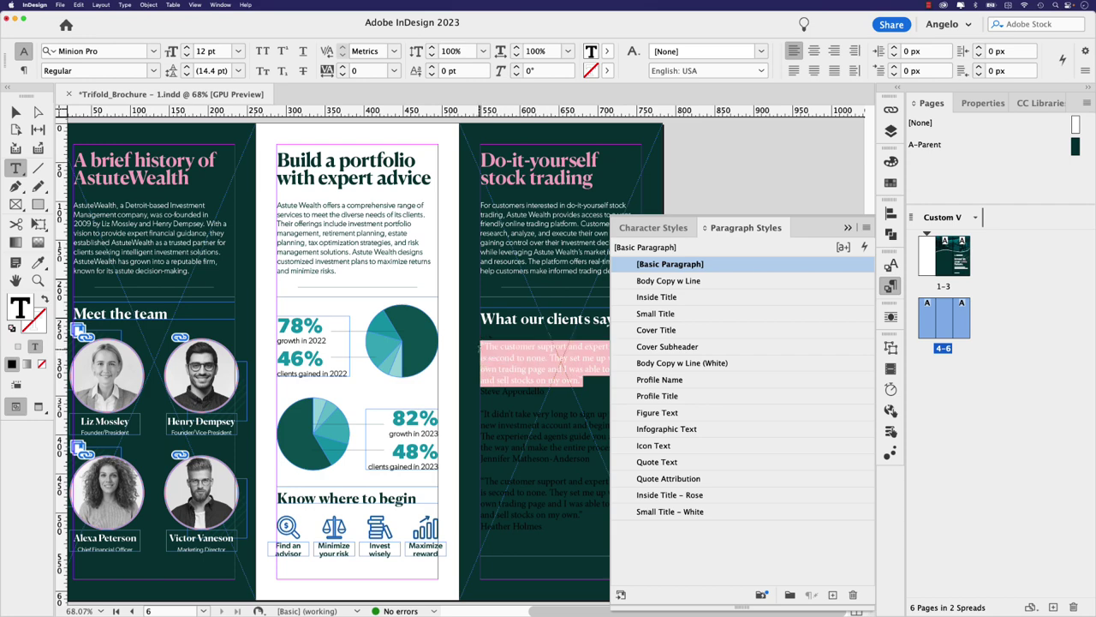
{"action": "left_click", "coordinate": [656, 461]}
{"action": "left_click", "coordinate": [537, 394]}
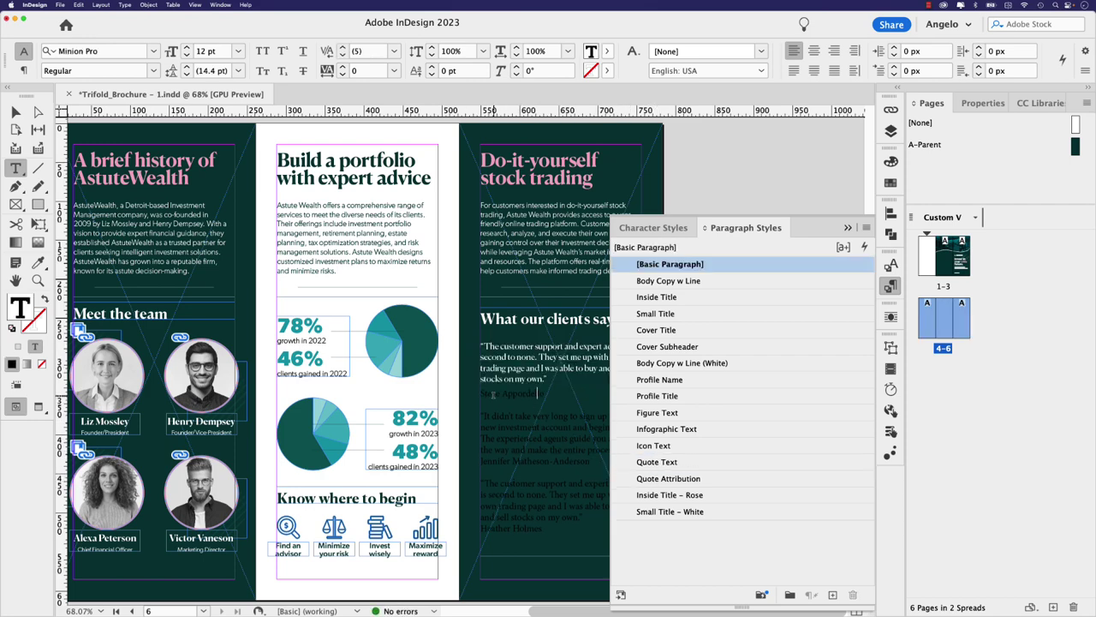
{"action": "left_click", "coordinate": [662, 478]}
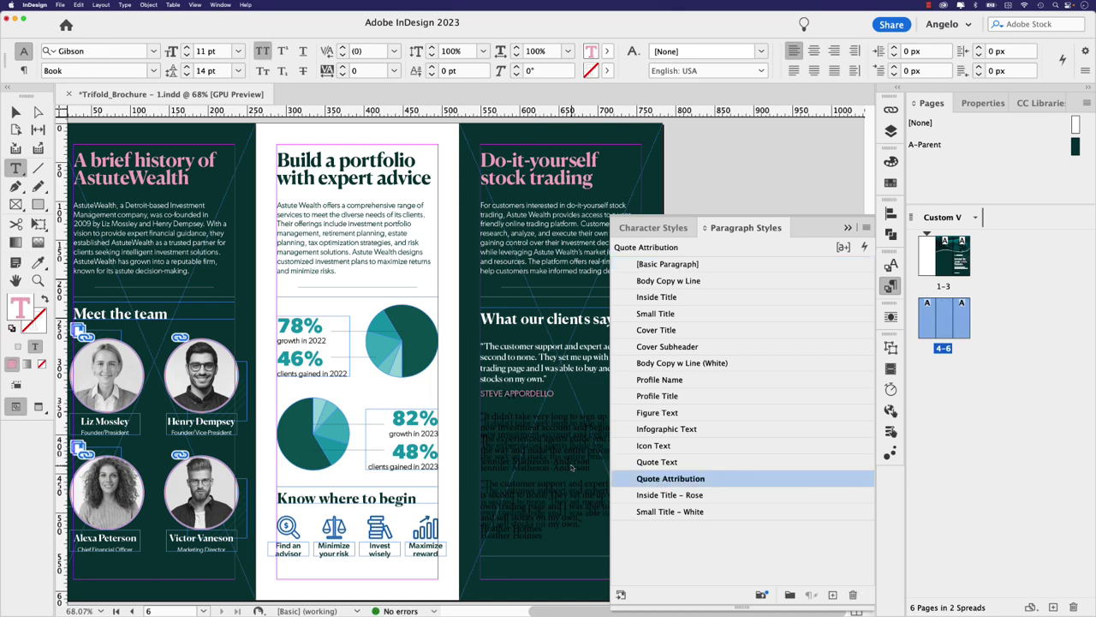
{"action": "left_click", "coordinate": [847, 228]}
{"action": "key", "text": "Escape"}
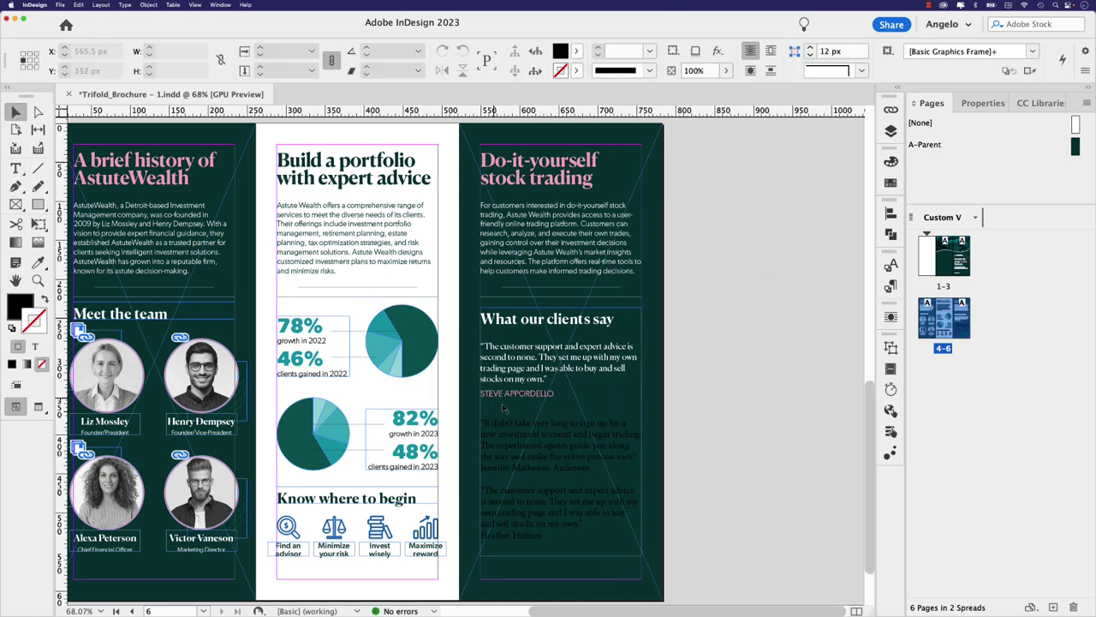
Step: Apply the Quote Text paragraph style to the second testimonial and Quote Attribution to its client name
{"action": "double_click", "coordinate": [522, 422]}
{"action": "mouse_move", "coordinate": [481, 423]}
{"action": "left_mouse_down"}
{"action": "mouse_move", "coordinate": [597, 462]}
{"action": "mouse_move", "coordinate": [481, 442]}
{"action": "mouse_move", "coordinate": [476, 427]}
{"action": "left_mouse_up"}
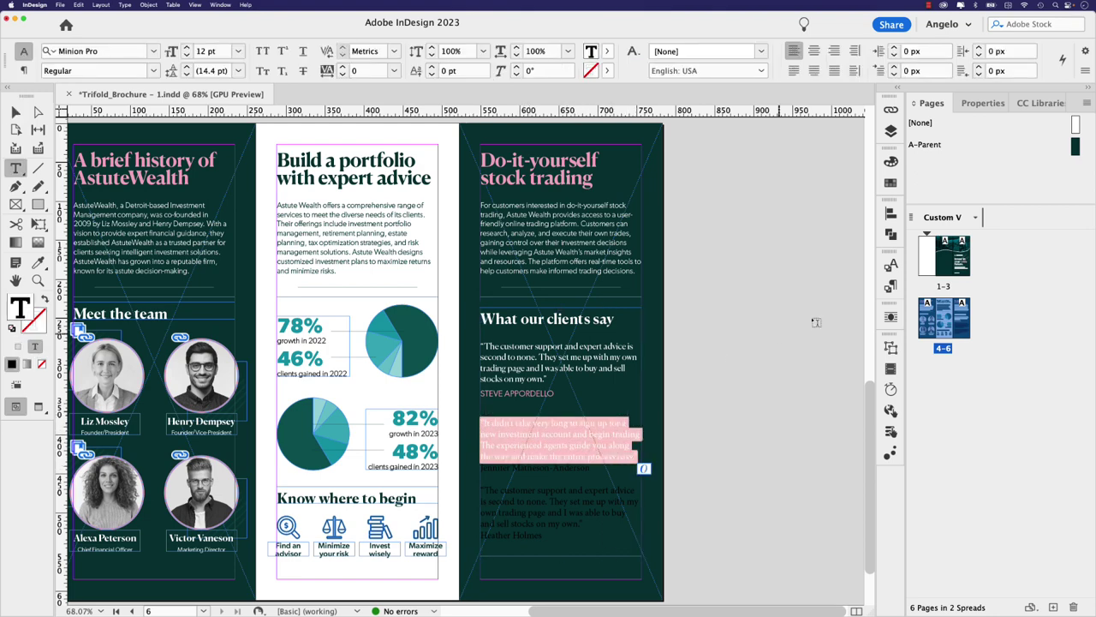
{"action": "left_click", "coordinate": [891, 286]}
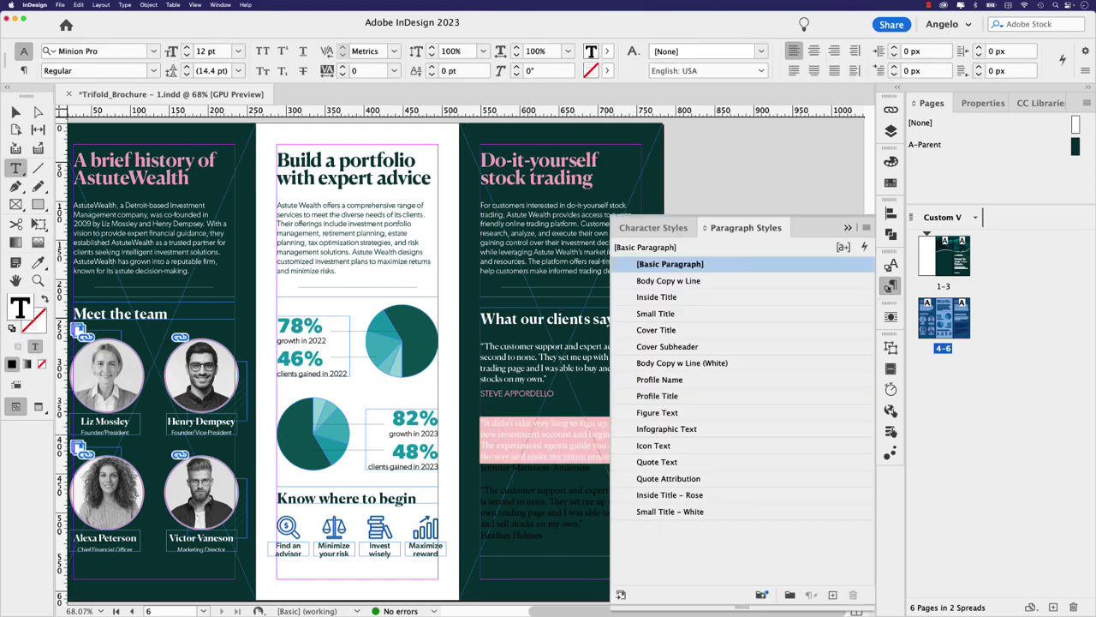
{"action": "left_click", "coordinate": [657, 462]}
{"action": "left_click", "coordinate": [554, 470]}
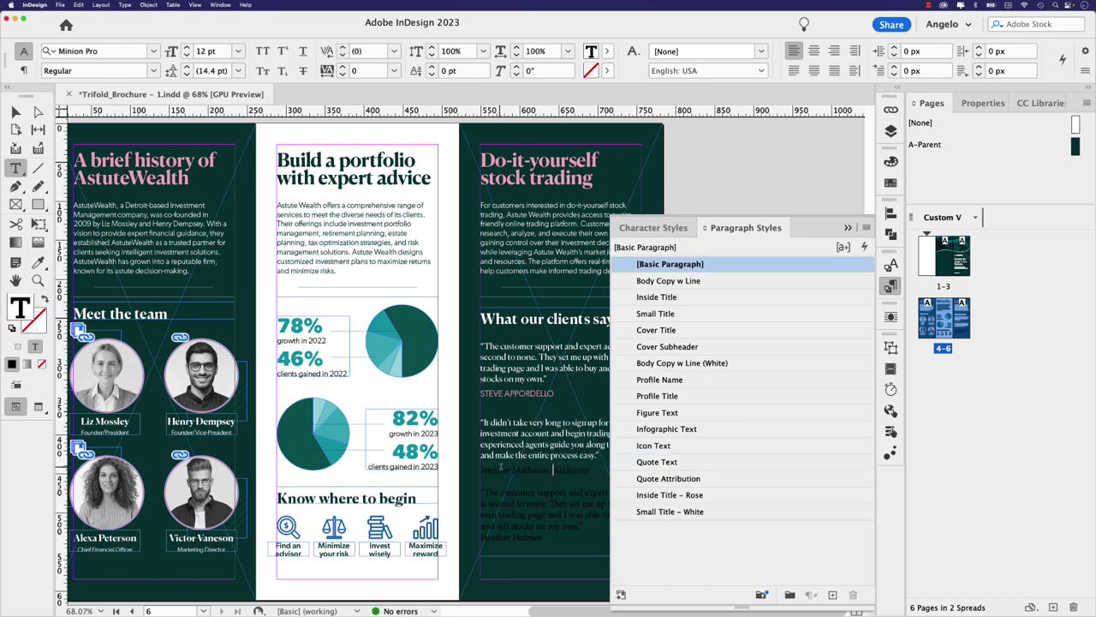
{"action": "left_click", "coordinate": [669, 478]}
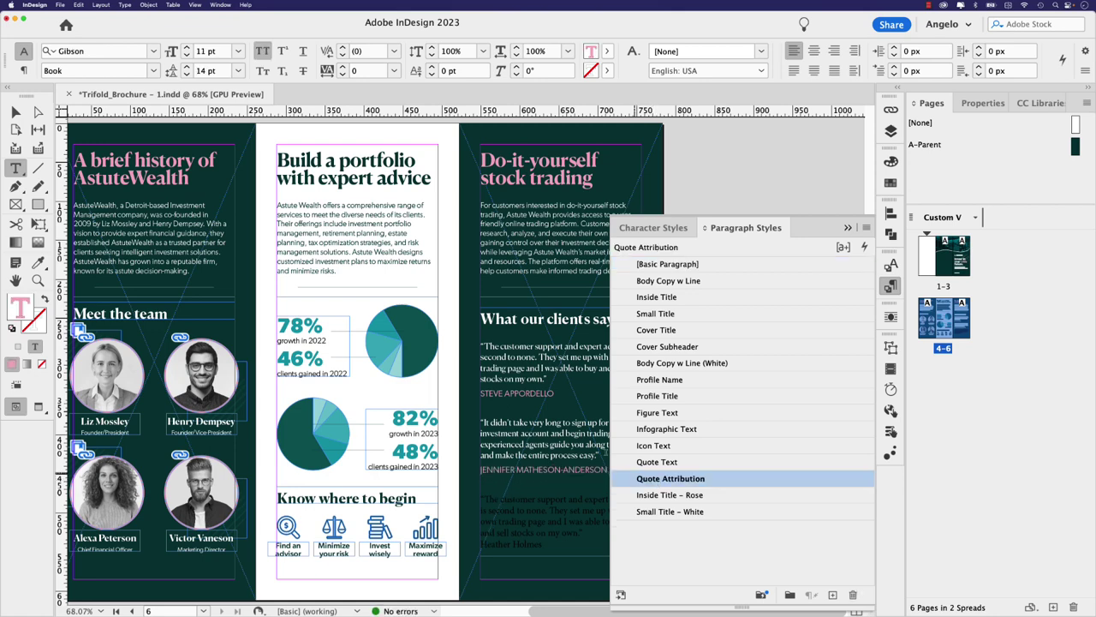
Step: Delete the blank line between the first attribution and the second quote
{"action": "key", "text": "super+shift+a"}
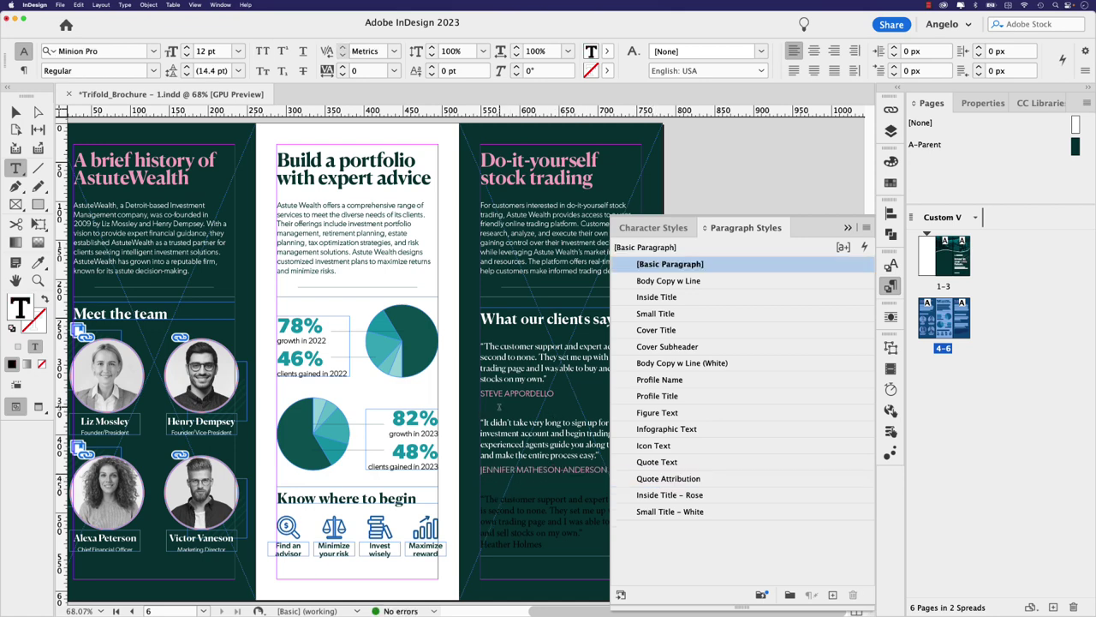
{"action": "left_click", "coordinate": [669, 478]}
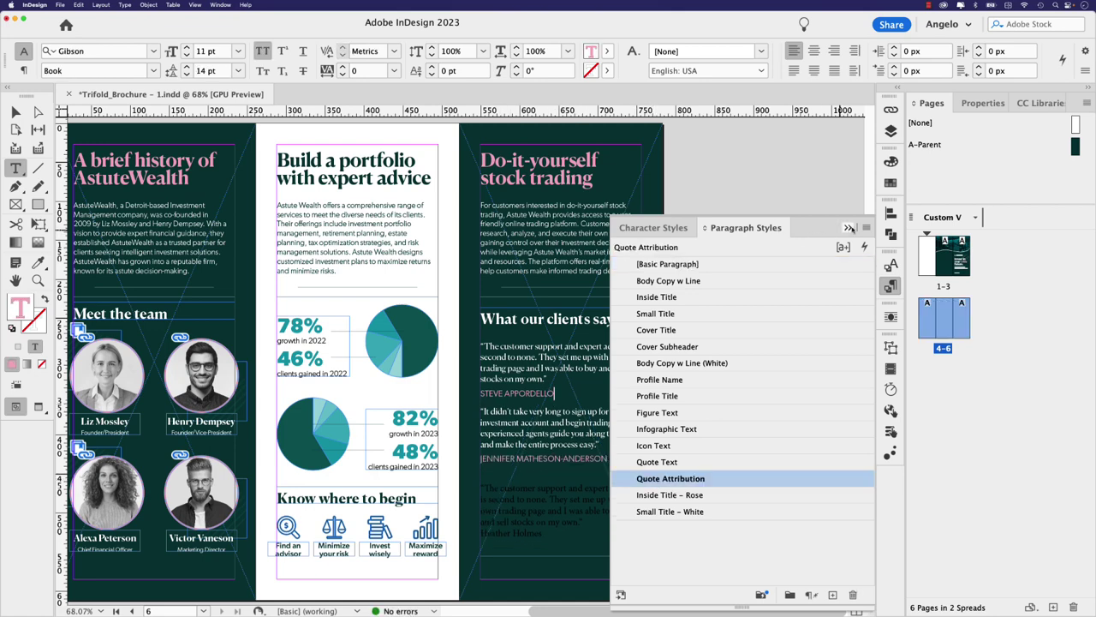
{"action": "left_click", "coordinate": [847, 228]}
Step: Apply the Quote Text paragraph style to the third testimonial's quote
{"action": "key", "text": "super+1"}
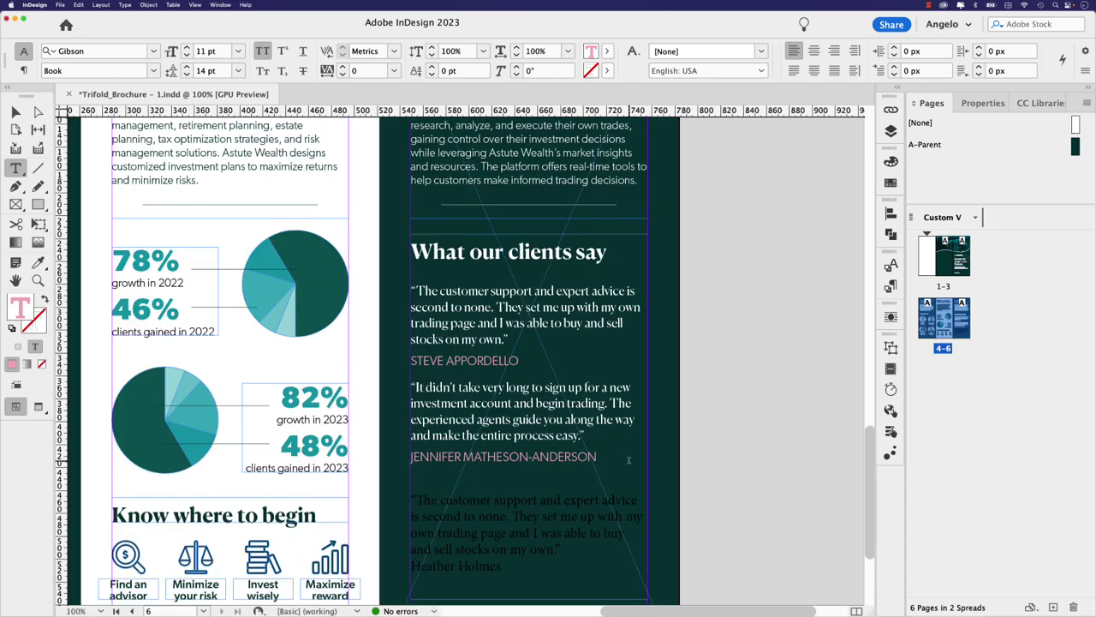
{"action": "scroll", "coordinate": [633, 465], "scroll_direction": "down", "scroll_amount": 2}
{"action": "scroll", "coordinate": [633, 465], "scroll_direction": "down", "scroll_amount": 1}
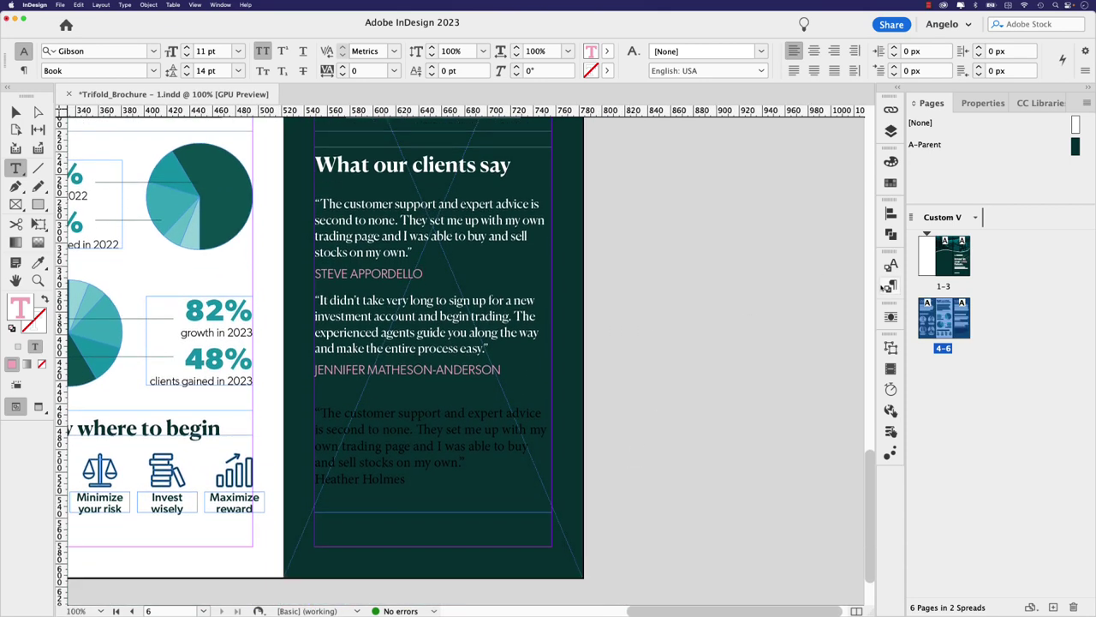
{"action": "left_click_drag", "start_coordinate": [465, 462], "coordinate": [300, 415]}
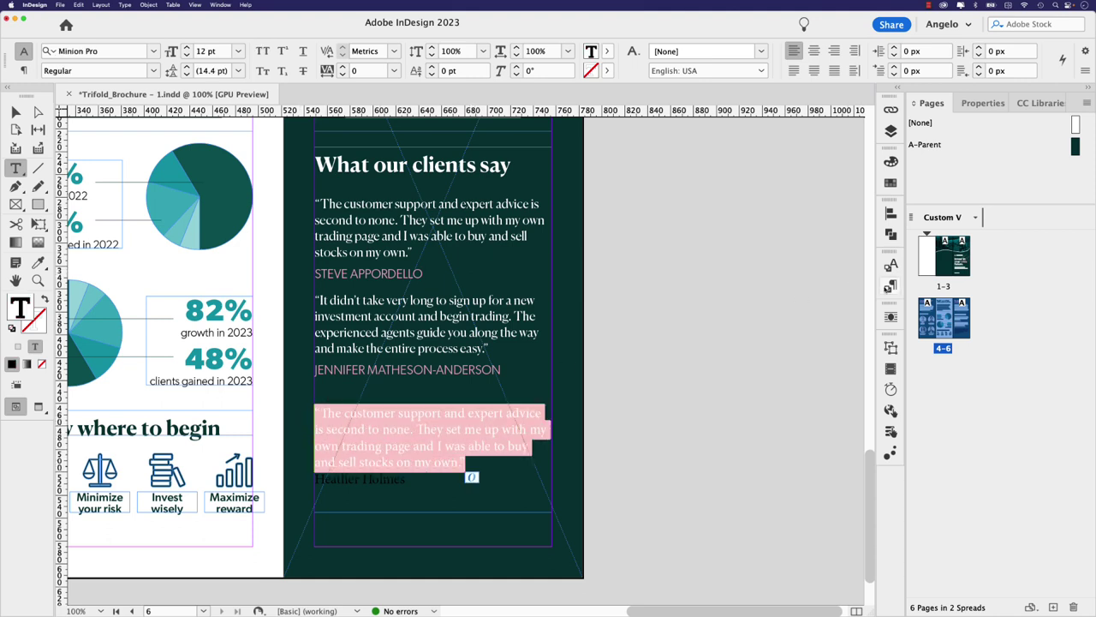
{"action": "left_click", "coordinate": [891, 286]}
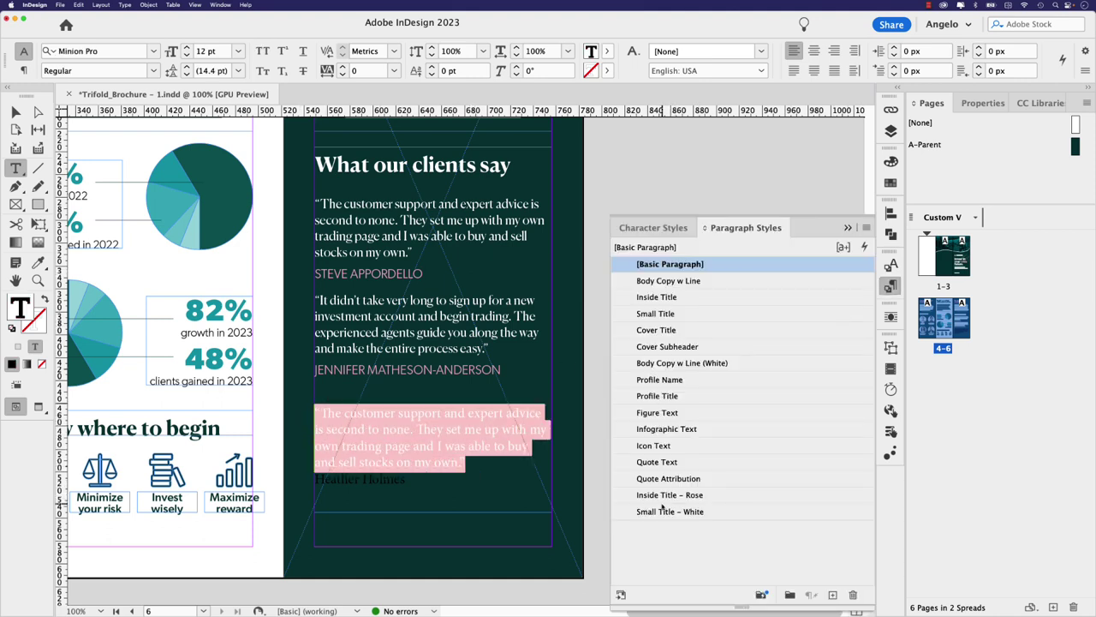
{"action": "left_click", "coordinate": [644, 464]}
Step: Delete the blank line above the third quote and apply the Quote Attribution paragraph style to its client name
{"action": "left_click", "coordinate": [385, 387]}
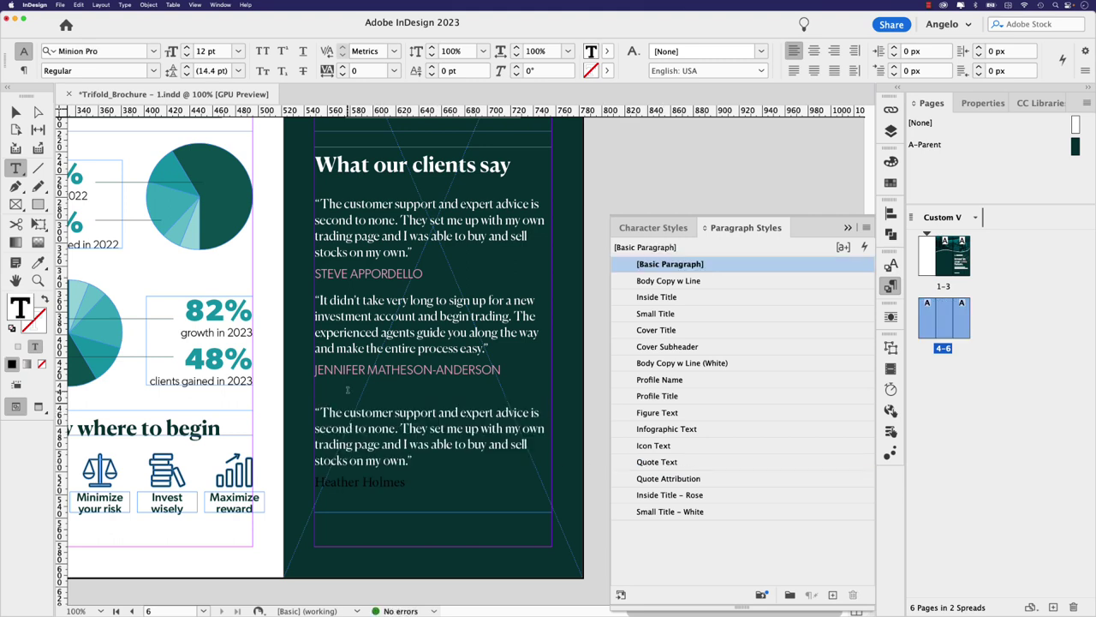
{"action": "key", "text": "BackSpace"}
{"action": "left_click", "coordinate": [386, 473]}
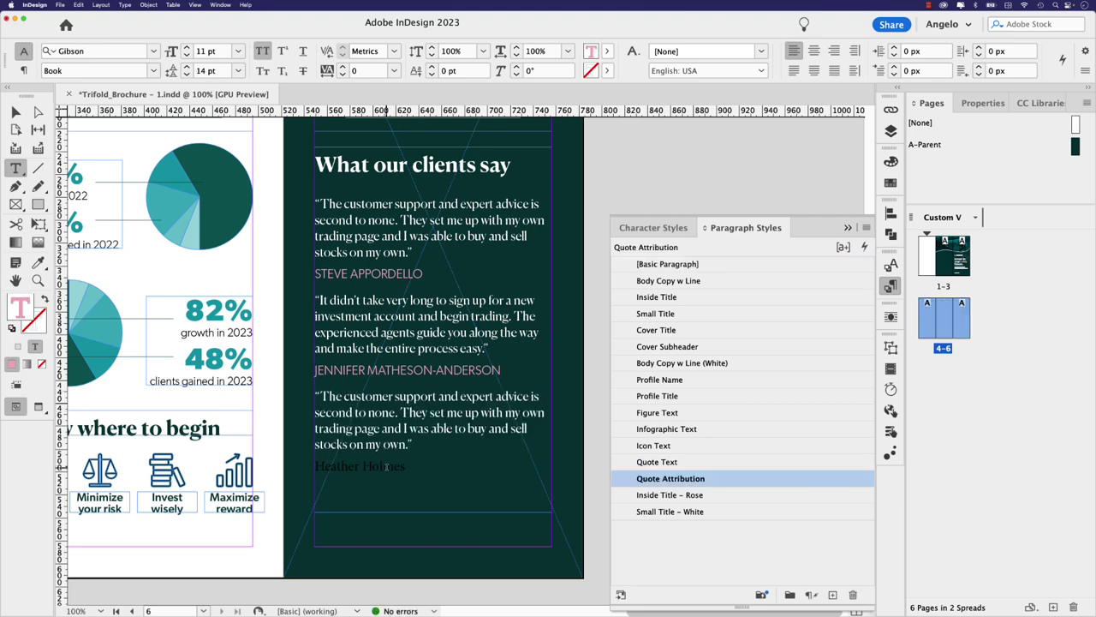
{"action": "left_click", "coordinate": [661, 480]}
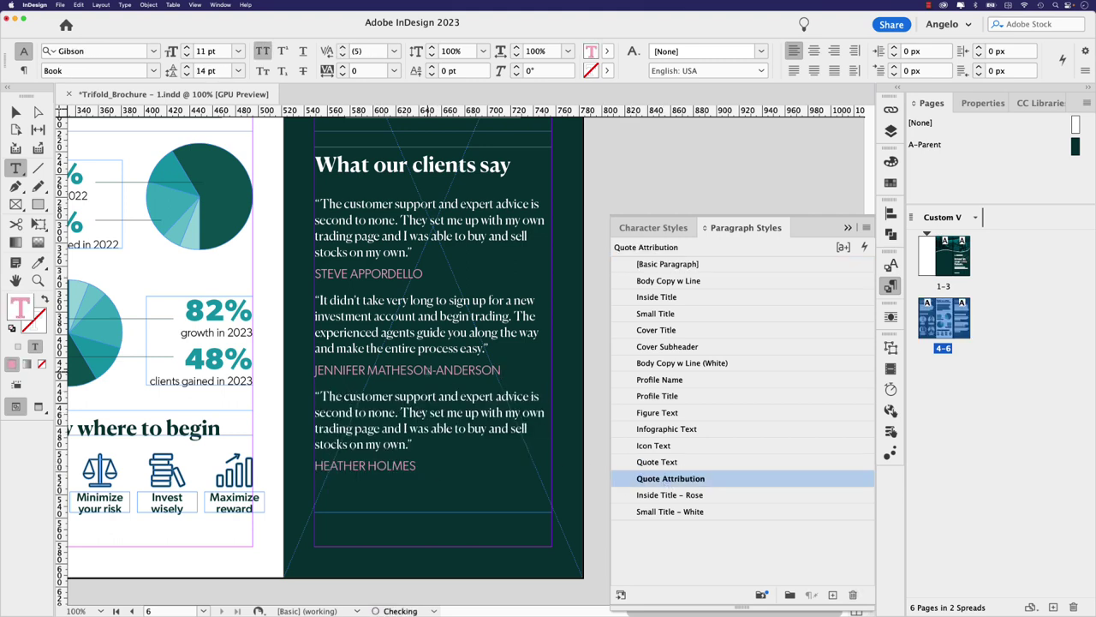
{"action": "left_click", "coordinate": [416, 465]}
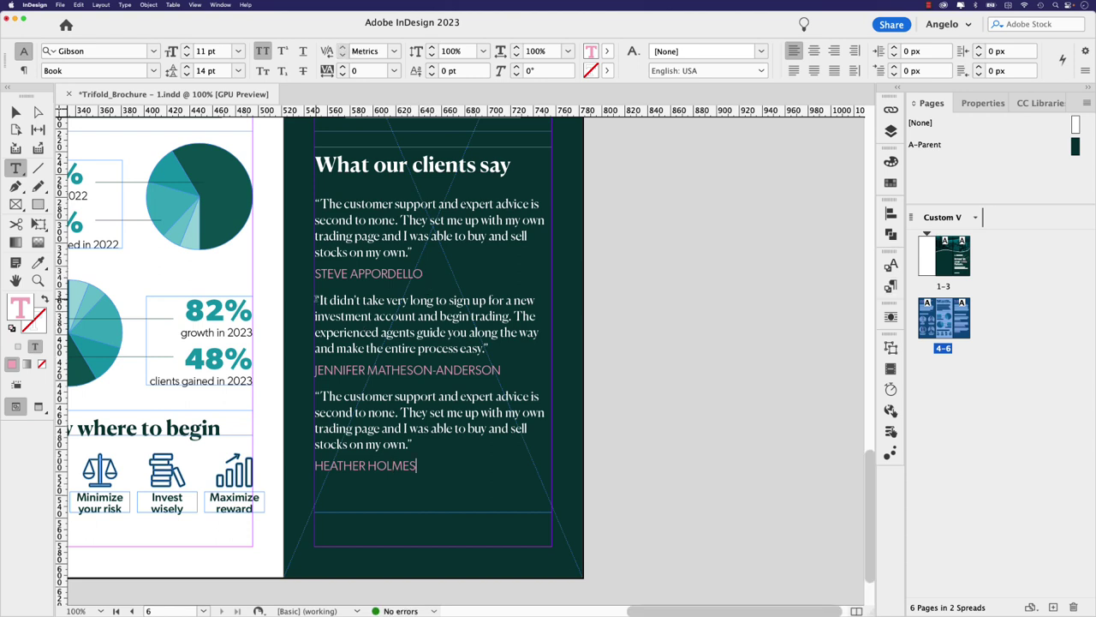
Step: Insert a blank line in Quote Text style before the second quote and another before the third quote
{"action": "left_click", "coordinate": [315, 297]}
{"action": "key", "text": "super+a"}
{"action": "key", "text": "Delete"}
{"action": "key", "text": "super+z"}
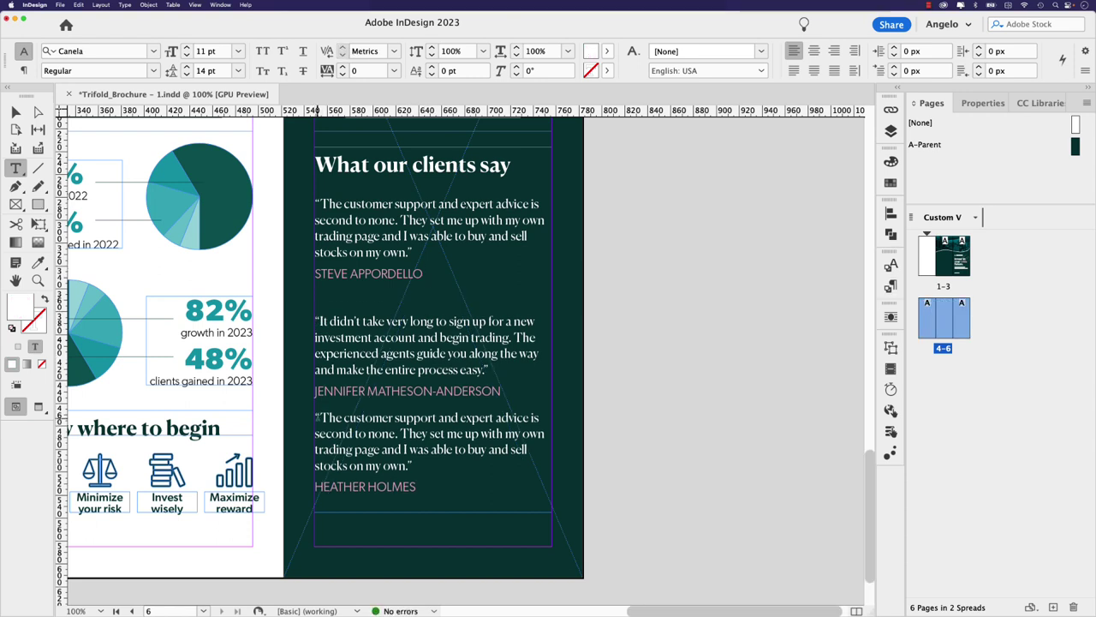
{"action": "key", "text": "Return"}
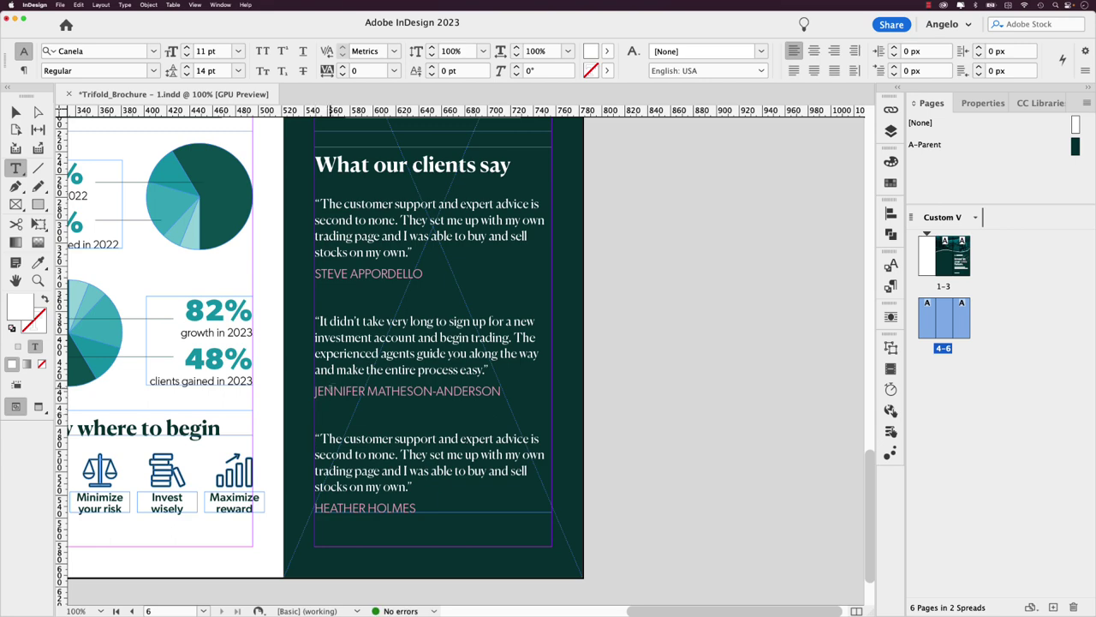
{"action": "key", "text": "Escape"}
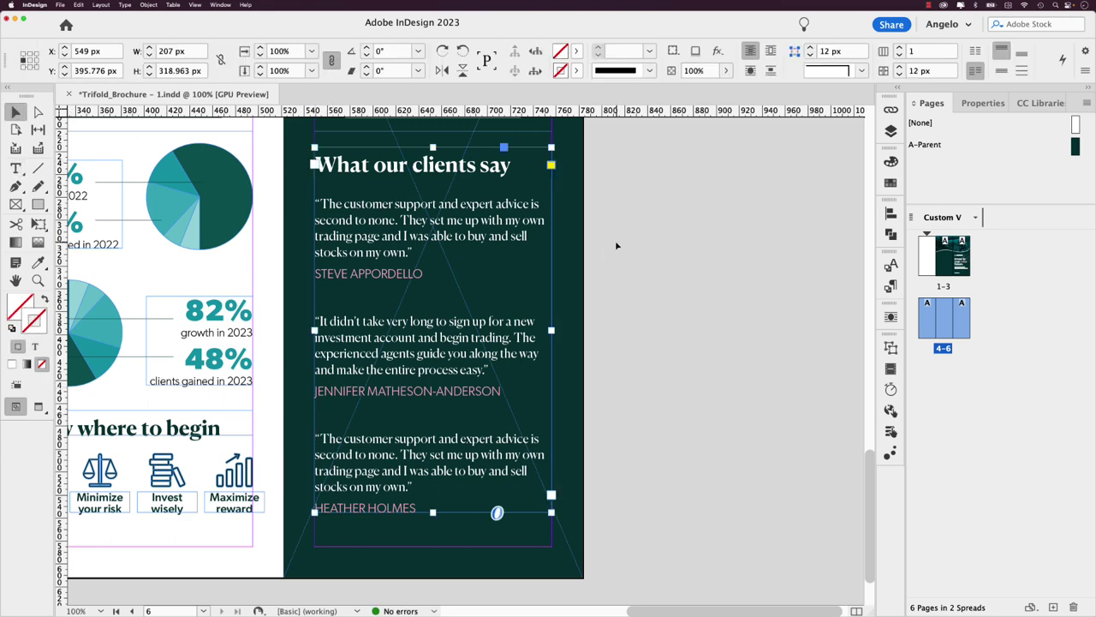
Step: Deselect the testimonials frame and check the third panel in Preview mode, without guides and frame edges
{"action": "left_click", "coordinate": [616, 245]}
{"action": "key", "text": "w"}
{"action": "scroll", "coordinate": [614, 255], "scroll_direction": "up", "scroll_amount": 2}
{"action": "scroll", "coordinate": [614, 254], "scroll_direction": "left", "scroll_amount": 1}
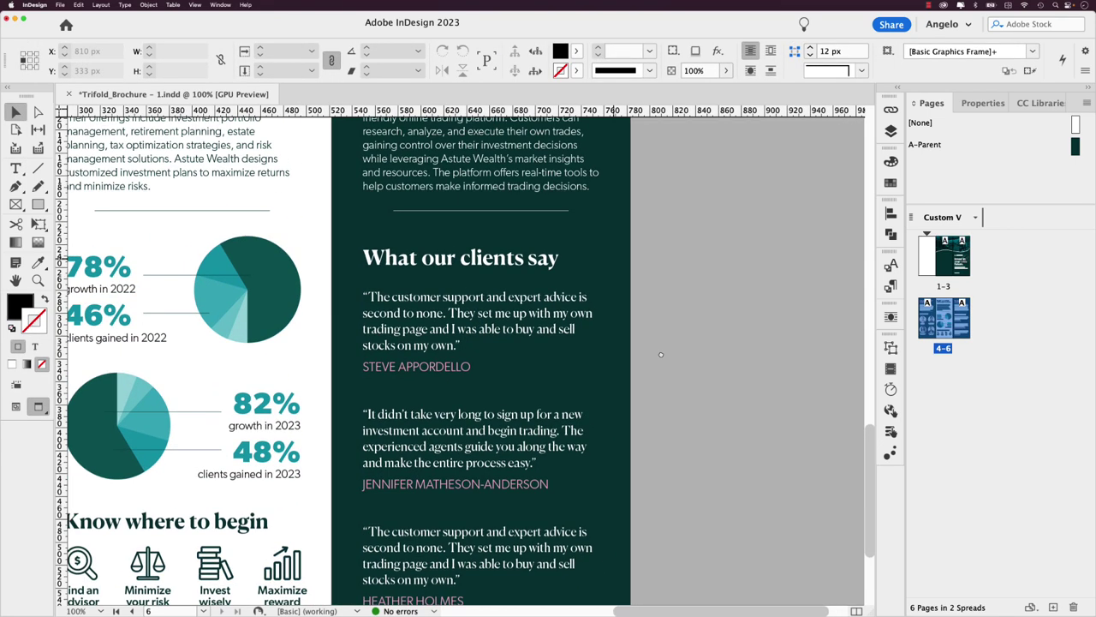
{"action": "scroll", "coordinate": [585, 386], "scroll_direction": "down", "scroll_amount": 1}
{"action": "scroll", "coordinate": [585, 386], "scroll_direction": "right", "scroll_amount": 1}
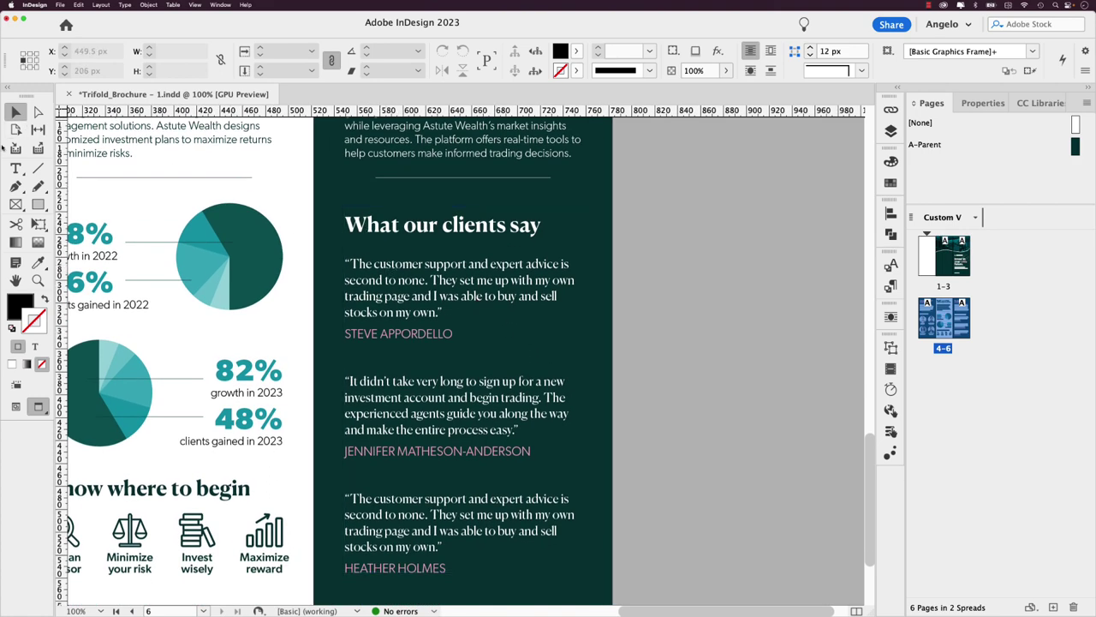
Step: Draw a text frame about 94 × 108 px on the pasteboard beside the third panel and enter an opening double quotation mark
{"action": "left_click", "coordinate": [19, 169]}
{"action": "left_click_drag", "start_coordinate": [631, 227], "coordinate": [727, 354]}
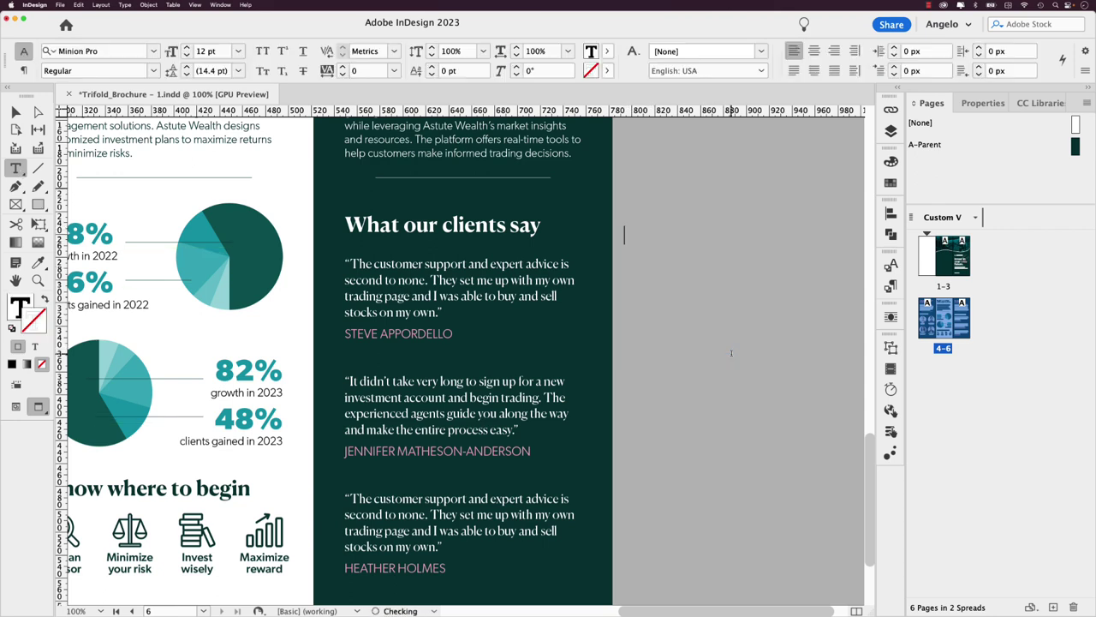
{"action": "type", "text": "“"}
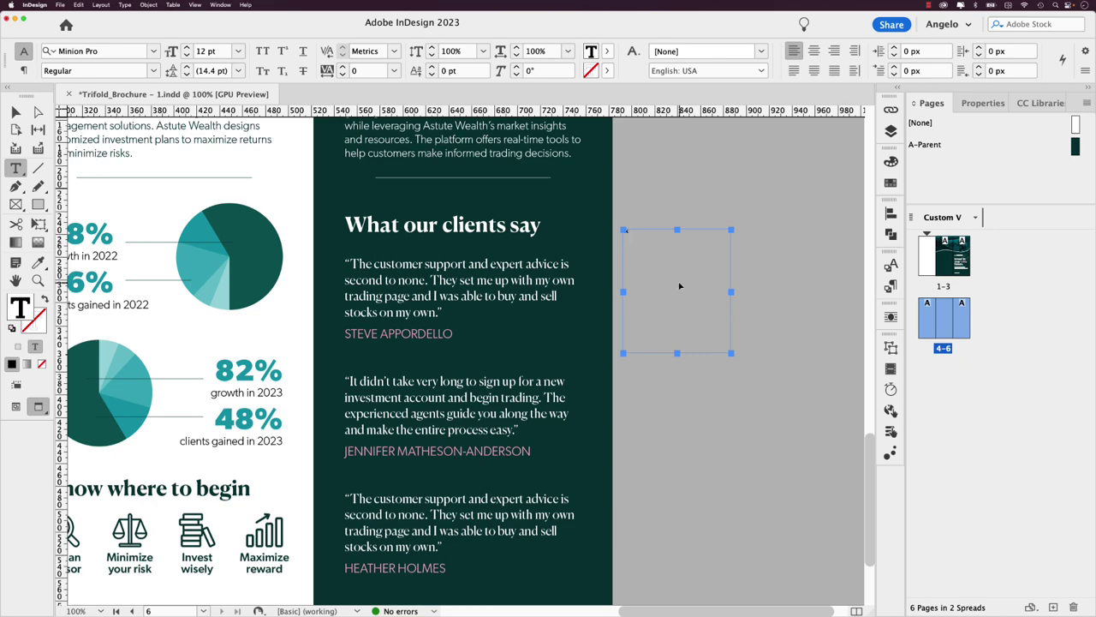
Step: Set the quotation mark's font to Benton Sans Black
{"action": "left_click", "coordinate": [112, 53]}
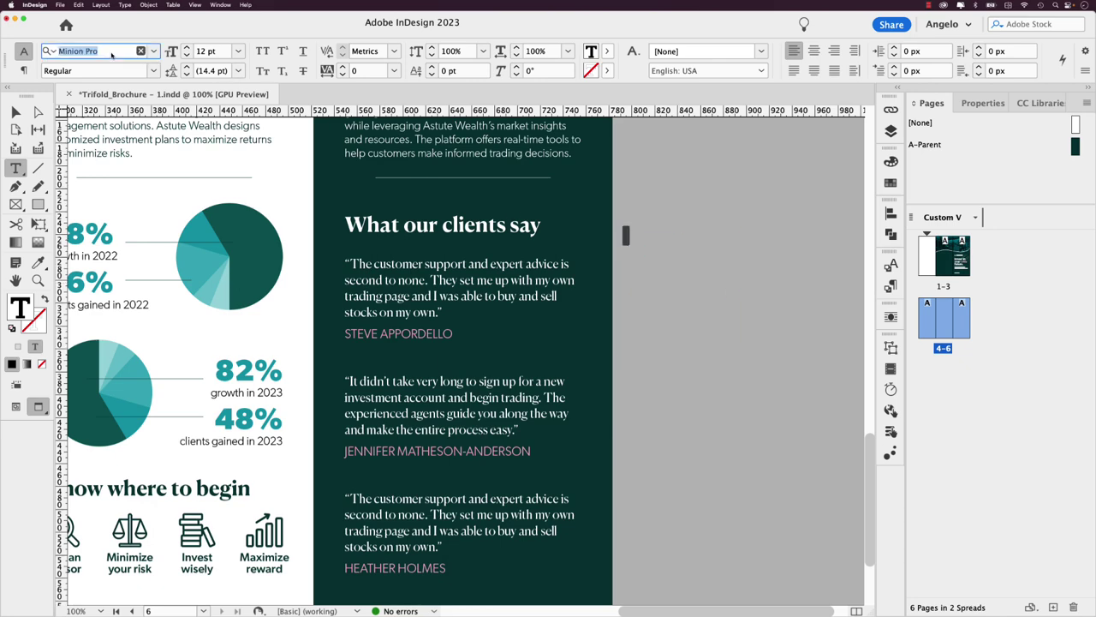
{"action": "type", "text": "benton sans"}
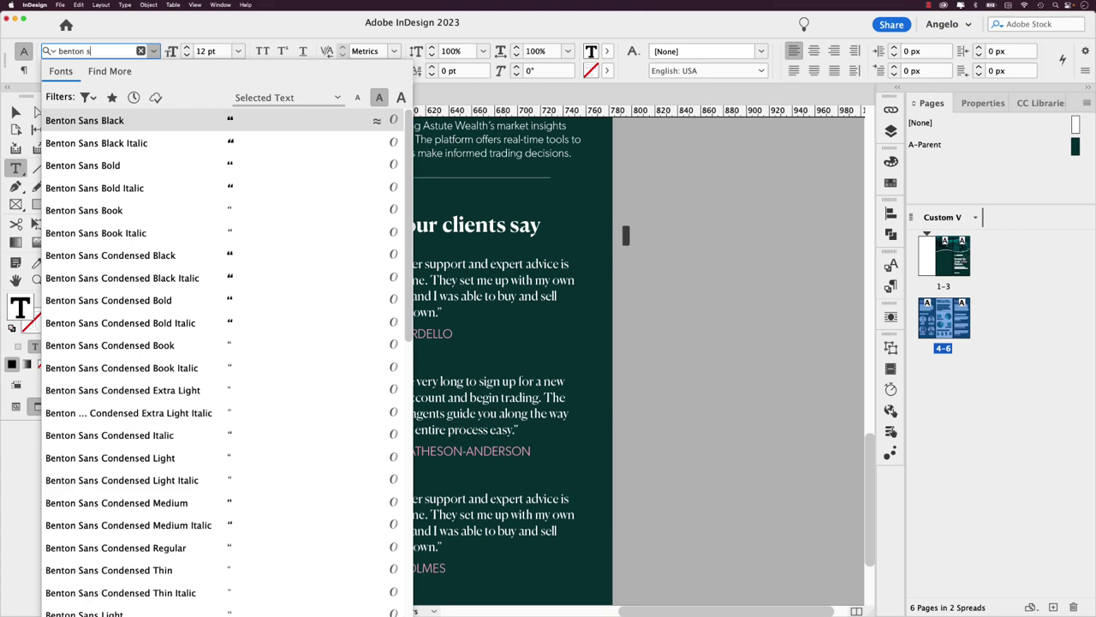
{"action": "left_click", "coordinate": [90, 121]}
{"action": "key", "text": "Escape"}
Step: Move the quotation mark's frame over the "What our clients say" heading and enlarge the mark's font size until it is about 61 px wide
{"action": "key", "text": "t"}
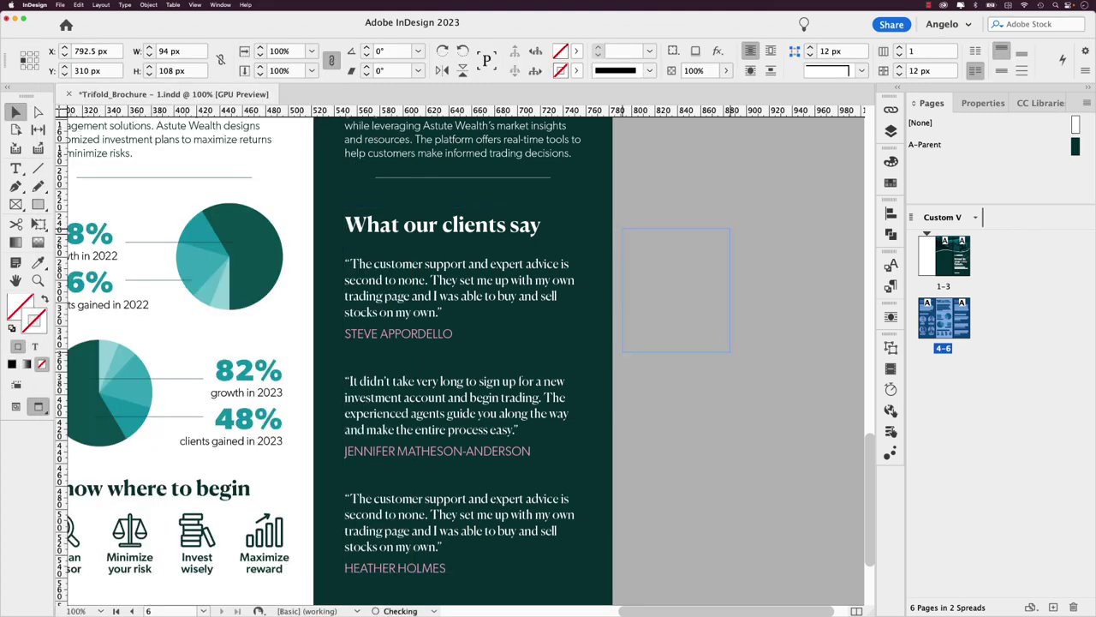
{"action": "left_click_drag", "start_coordinate": [405, 194], "coordinate": [433, 207]}
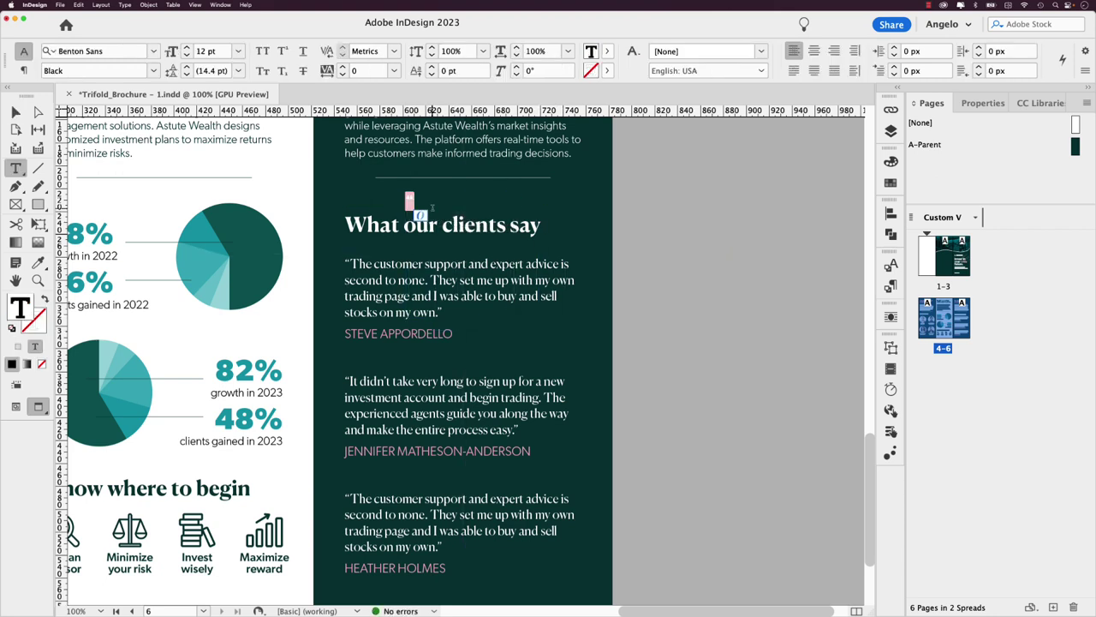
{"action": "key", "text": "super+v"}
{"action": "key", "text": "super+shift+period"}
{"action": "key", "text": "super+shift+period"}
{"action": "key", "text": "super+shift+period"}
{"action": "key", "text": "super+shift+period"}
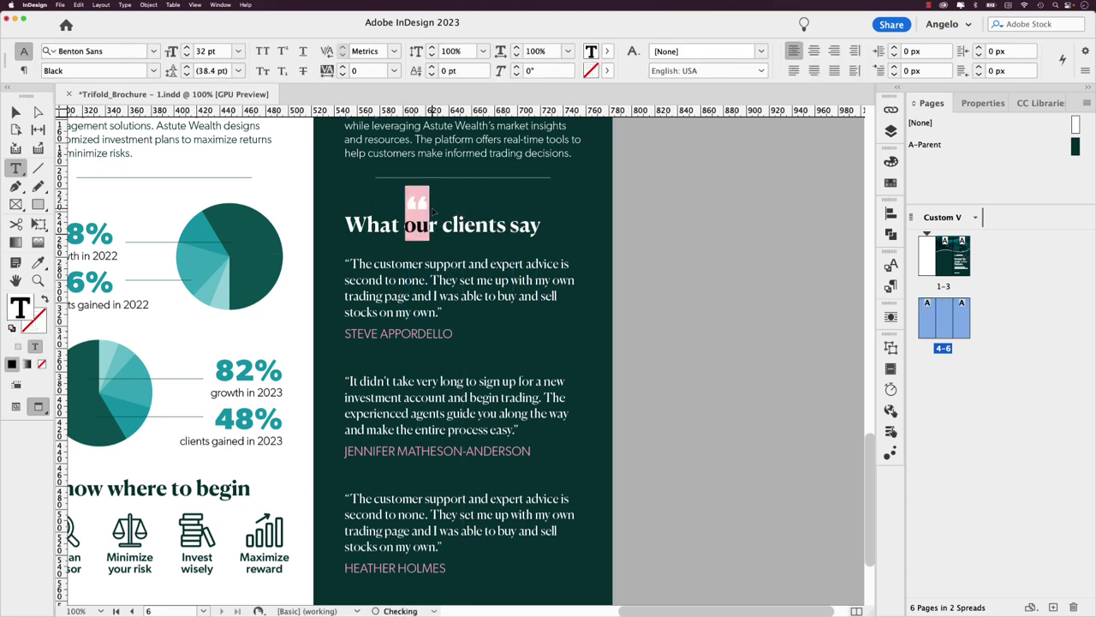
{"action": "key", "text": "Escape"}
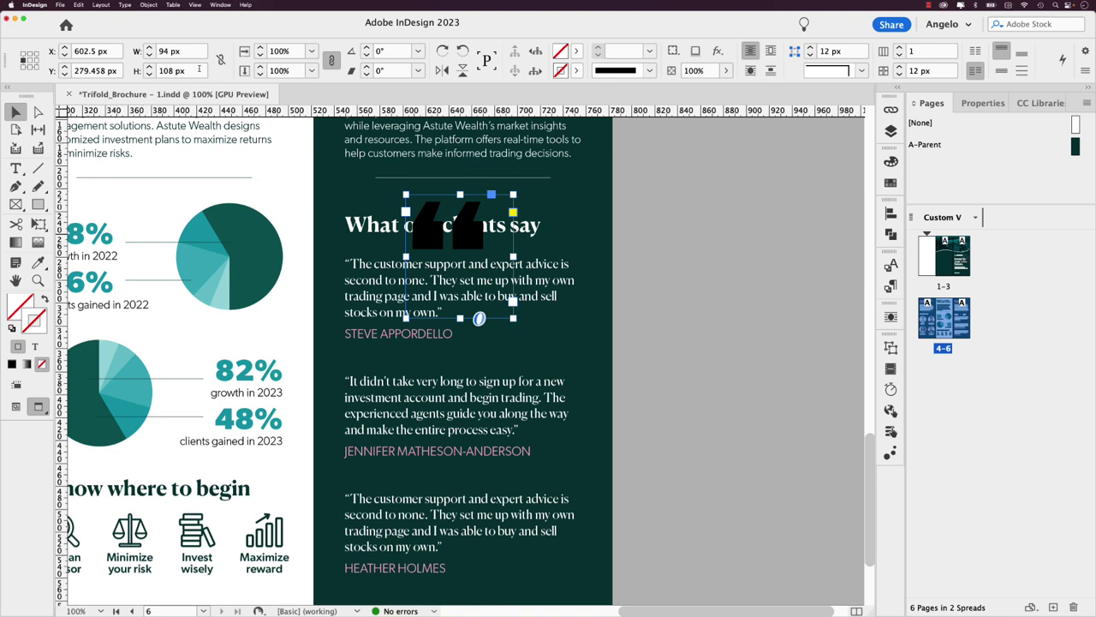
Step: Convert the quotation mark to outlines, scale it to about 88 × 59 px and align it with the left edge of the testimonials
{"action": "key", "text": "super+shift+o"}
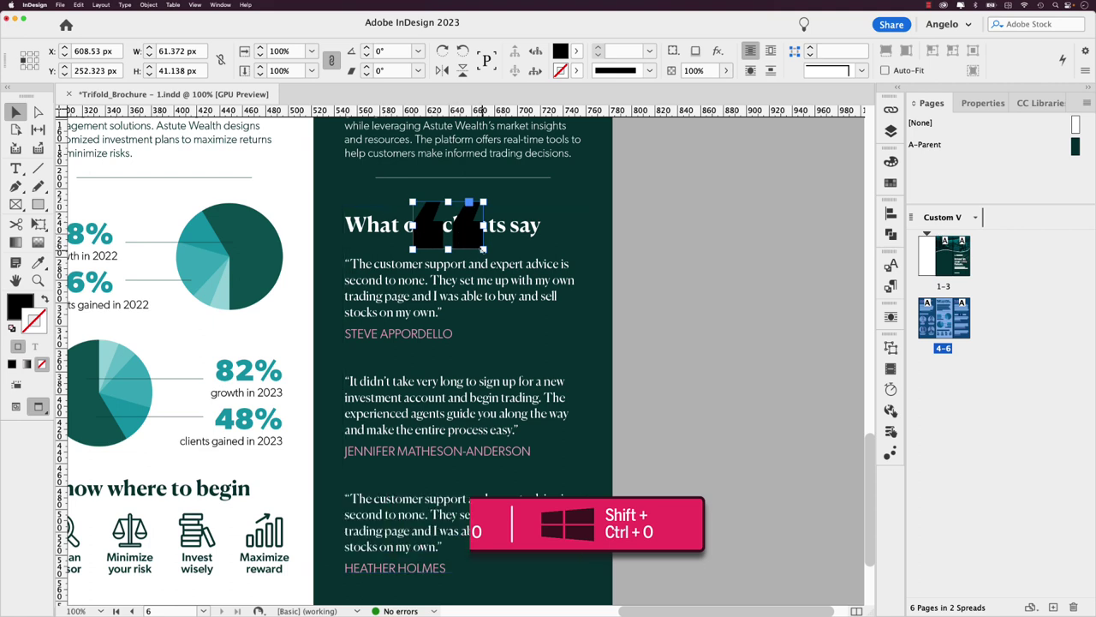
{"action": "left_click_drag", "start_coordinate": [484, 249], "coordinate": [428, 244]}
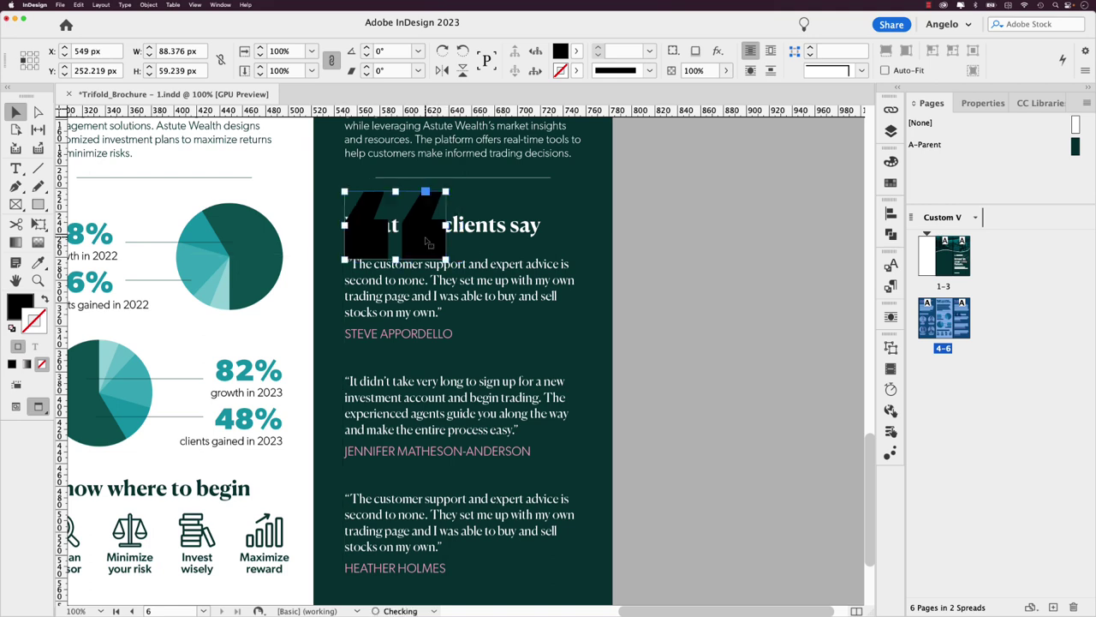
Step: Fill the outlined quotation mark with the Paper swatch and leave its stroke set to None
{"action": "left_click", "coordinate": [883, 183]}
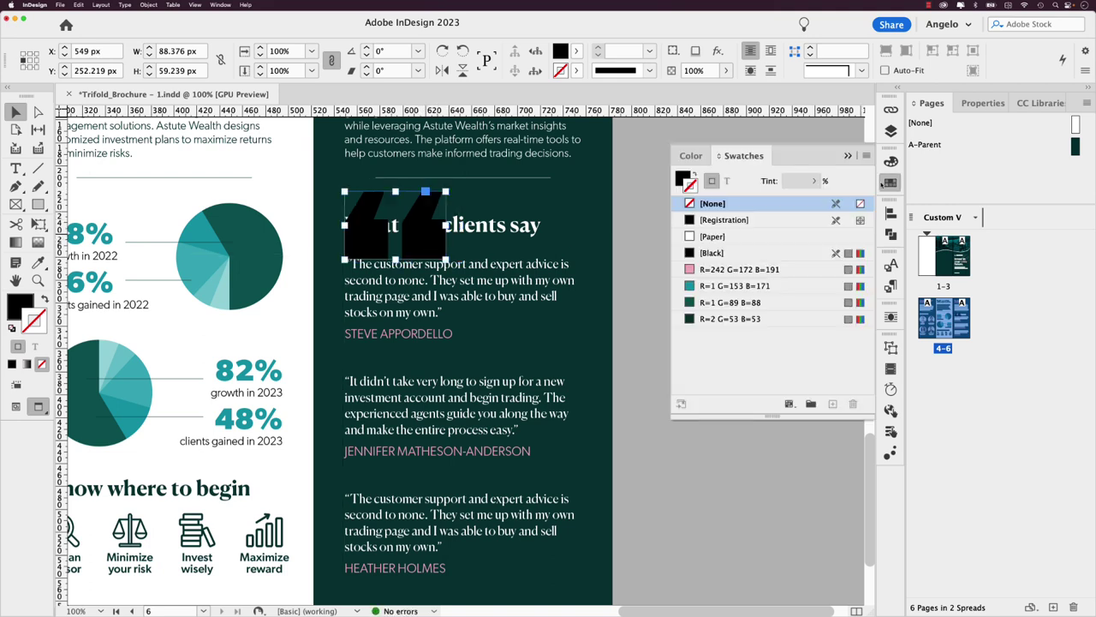
{"action": "left_click", "coordinate": [744, 236]}
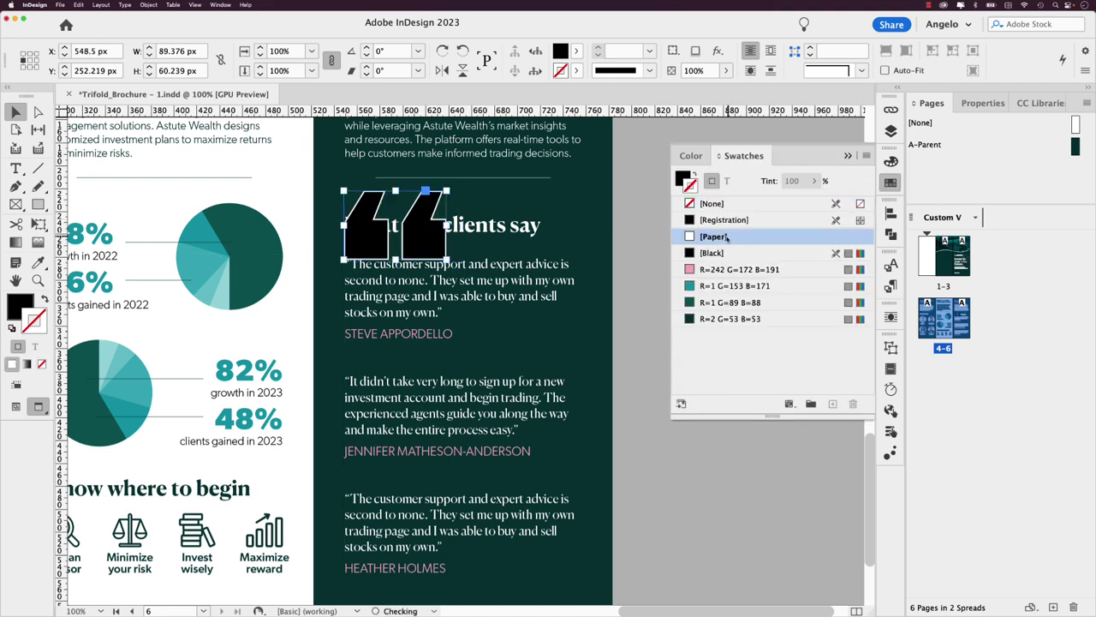
{"action": "left_click", "coordinate": [699, 205]}
{"action": "left_click", "coordinate": [682, 178]}
{"action": "left_click", "coordinate": [692, 238]}
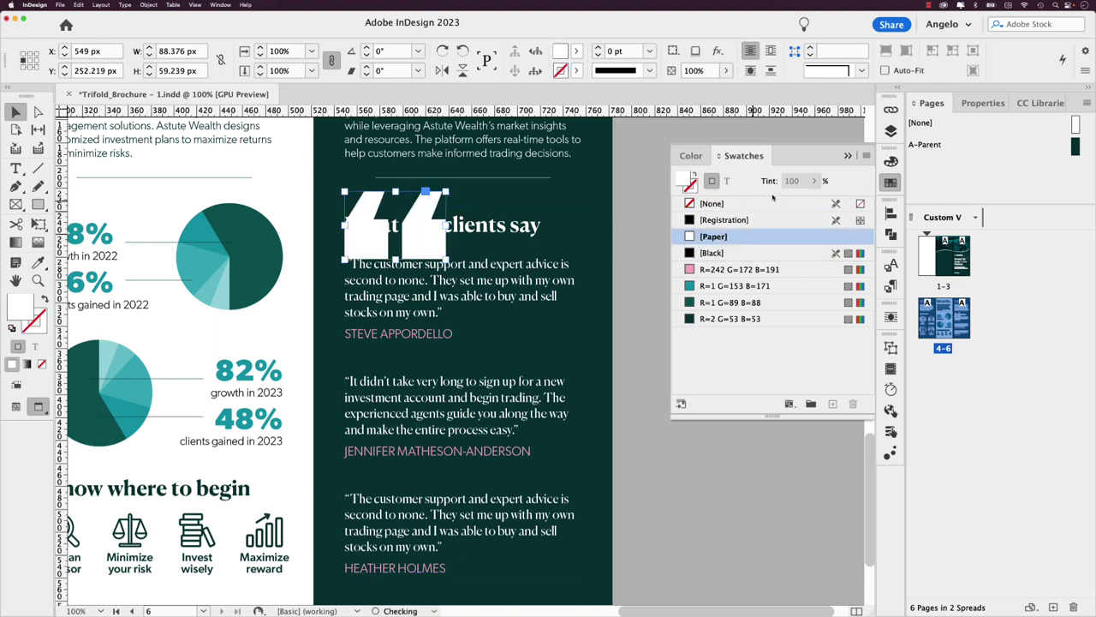
Step: Change the quotation mark's blending mode so it tints the dark green panel lighter behind the heading, and lower its opacity to 25%
{"action": "left_click", "coordinate": [973, 104]}
{"action": "left_click", "coordinate": [956, 316]}
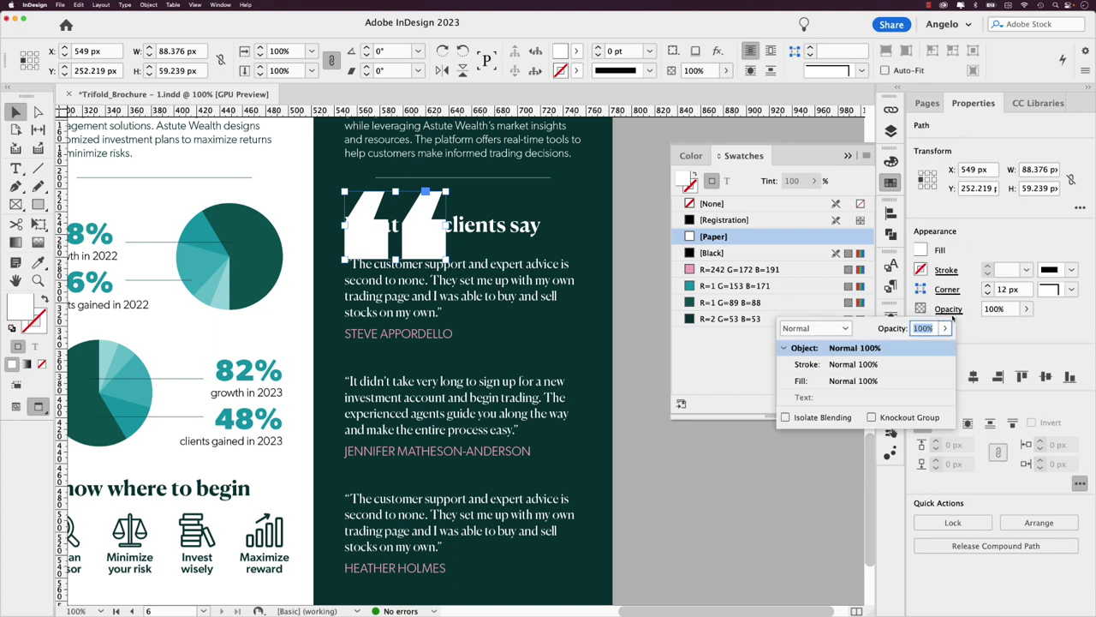
{"action": "left_click", "coordinate": [813, 328]}
{"action": "left_click", "coordinate": [817, 369]}
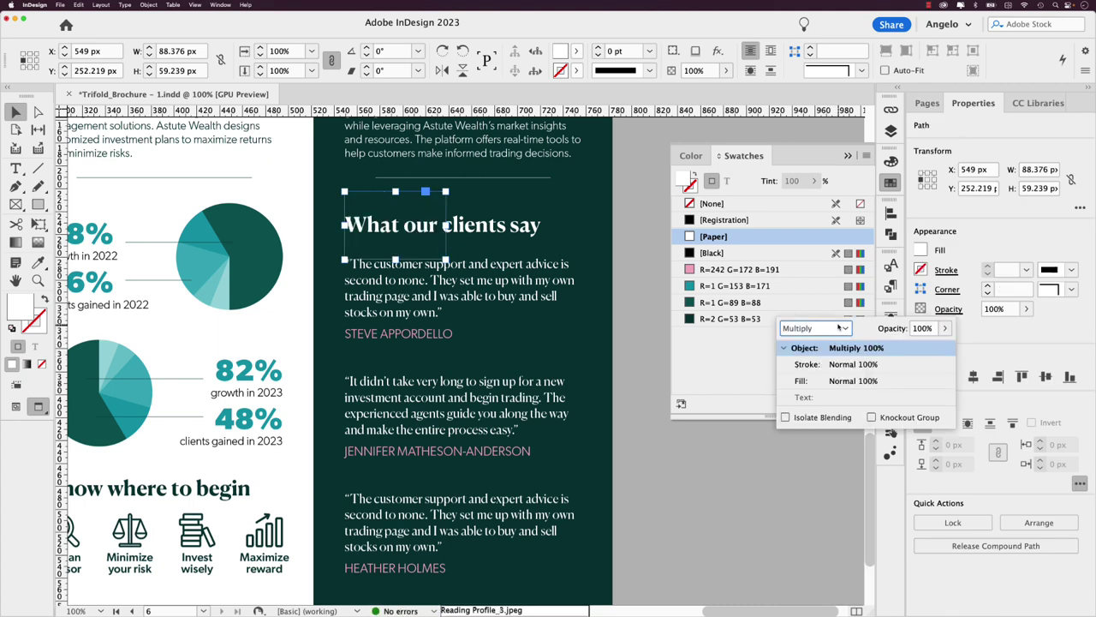
{"action": "left_click", "coordinate": [814, 328]}
{"action": "left_click", "coordinate": [820, 383]}
{"action": "left_click", "coordinate": [1026, 308]}
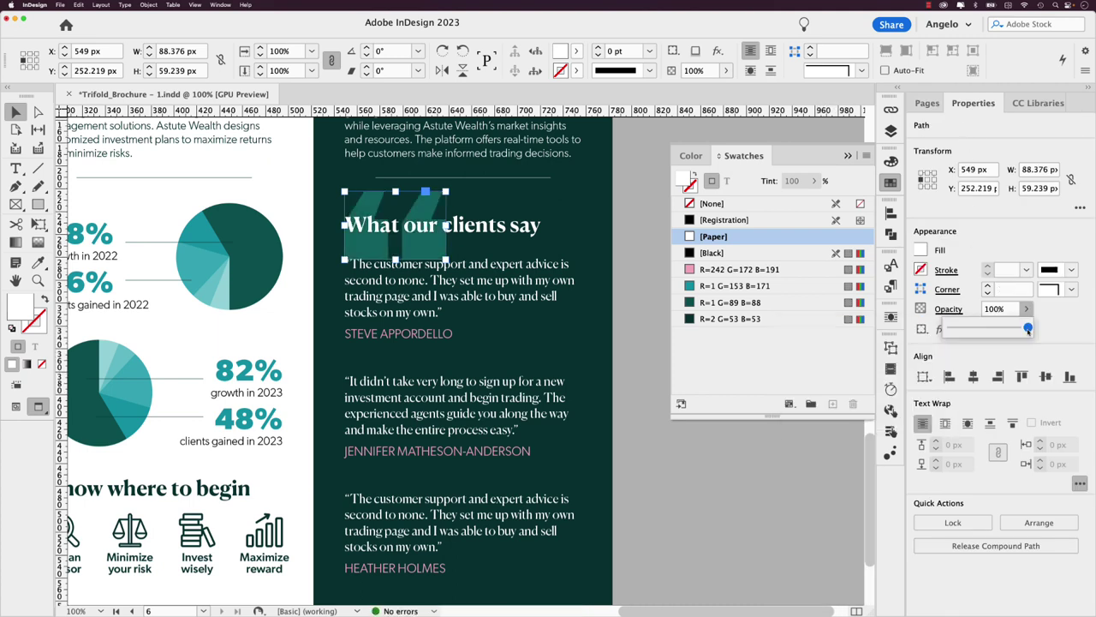
{"action": "left_click_drag", "start_coordinate": [1027, 328], "coordinate": [968, 334]}
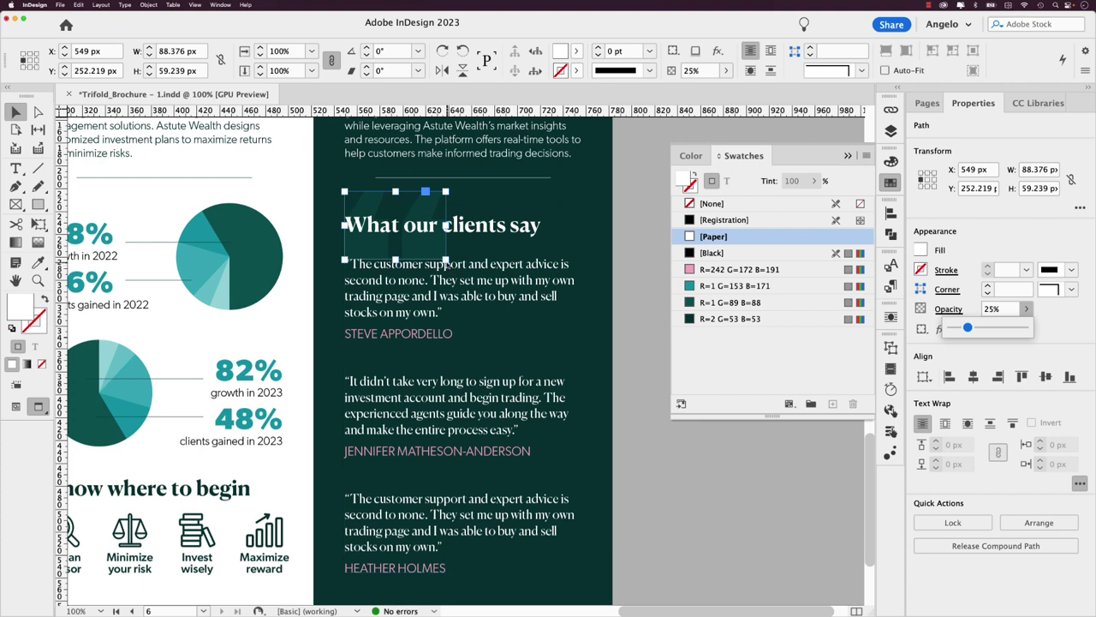
Step: Enlarge the faint quotation mark so it extends down to the third line of the first quote, and view the whole spread at 50%
{"action": "left_click", "coordinate": [443, 261]}
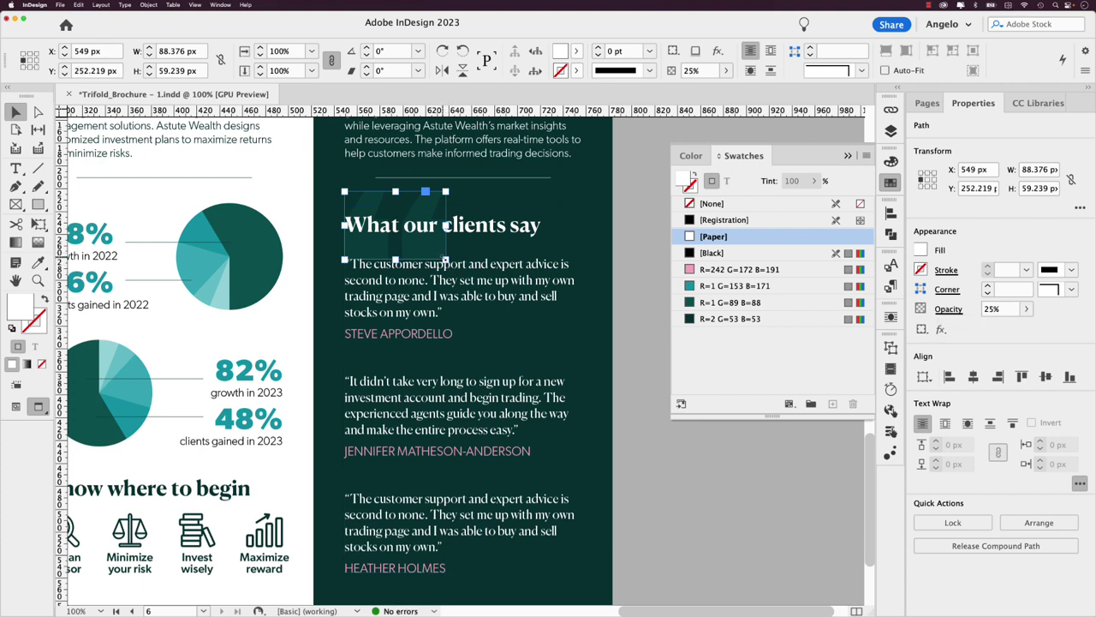
{"action": "left_click_drag", "start_coordinate": [445, 260], "coordinate": [503, 297]}
{"action": "left_click", "coordinate": [628, 276]}
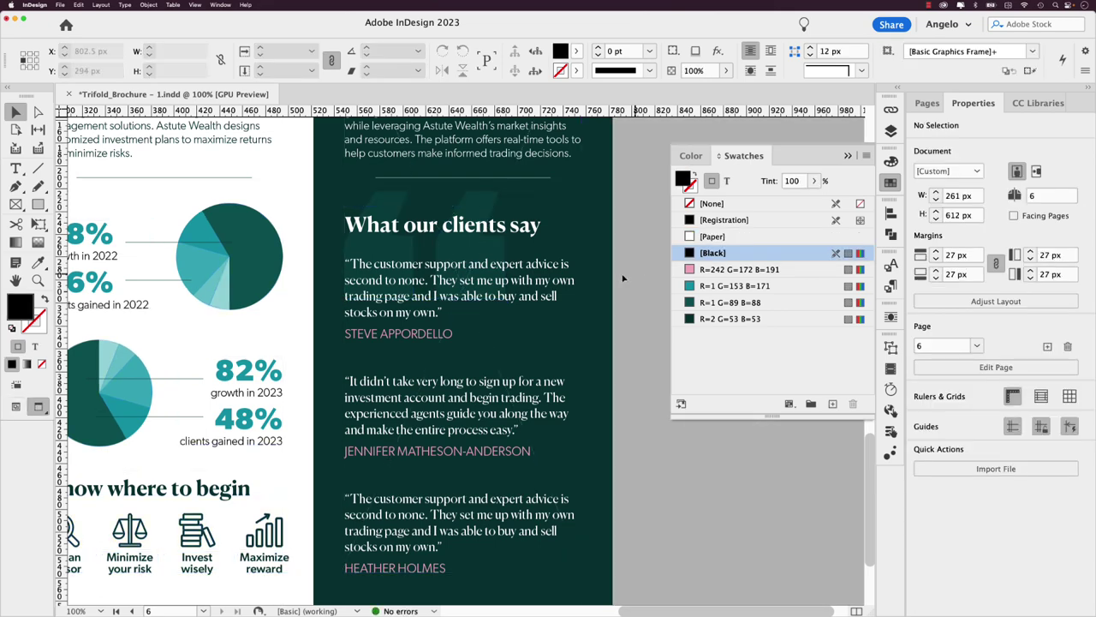
{"action": "key", "text": "super+5"}
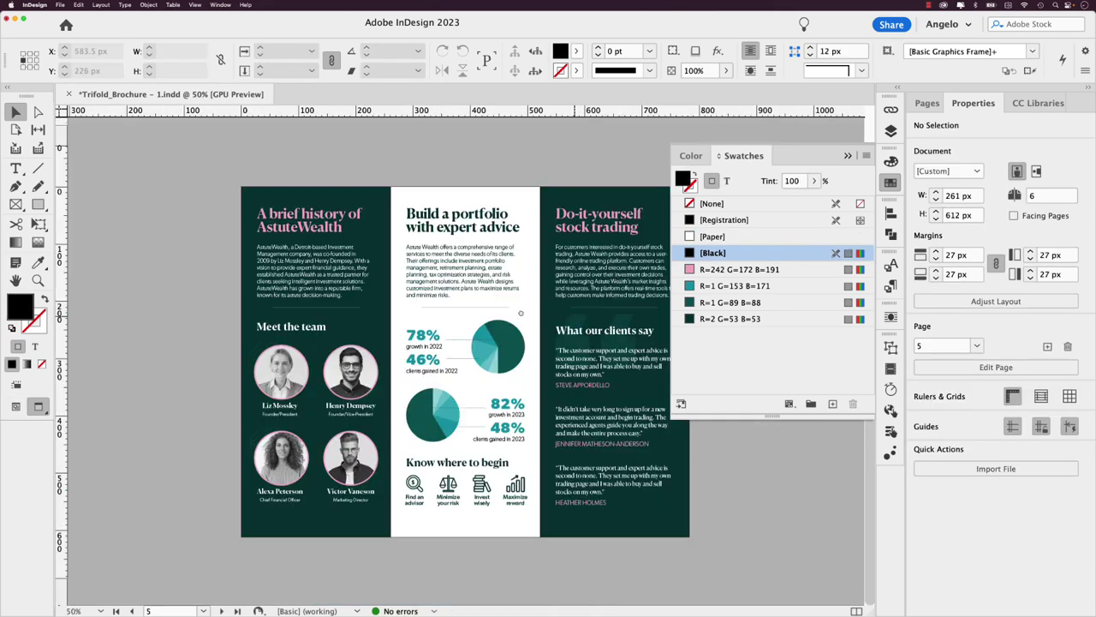
Step: Duplicate the "Build a portfolio with expert advice" text frame onto the outside spread's blank first panel, aligned to its top and side margins
{"action": "left_click", "coordinate": [931, 103]}
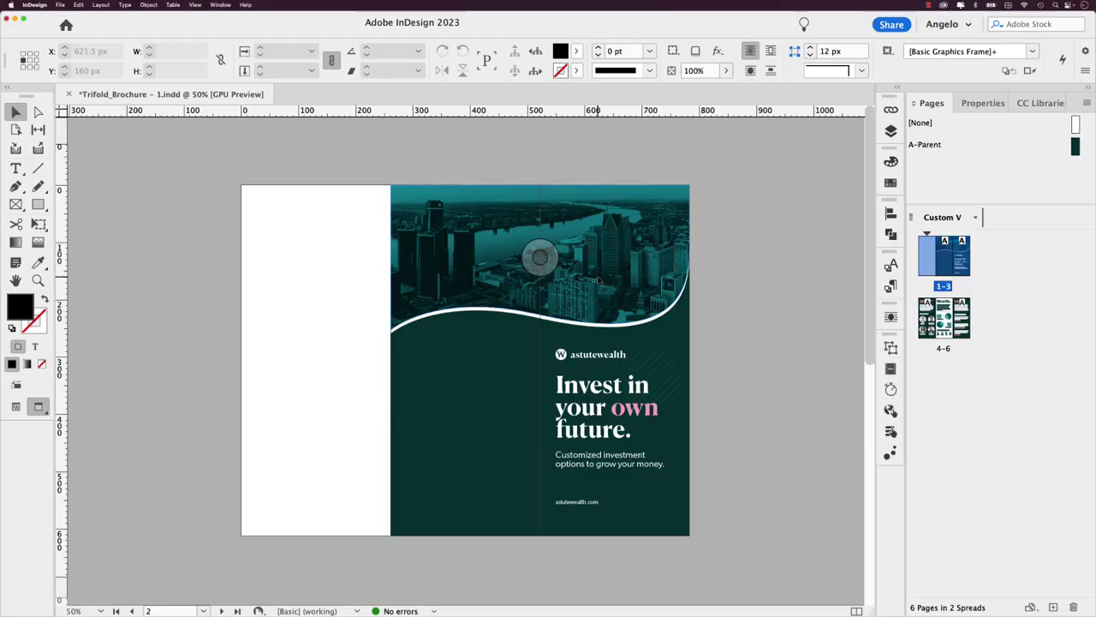
{"action": "scroll", "coordinate": [598, 280], "scroll_direction": "down", "scroll_amount": 8}
{"action": "left_click", "coordinate": [495, 406]}
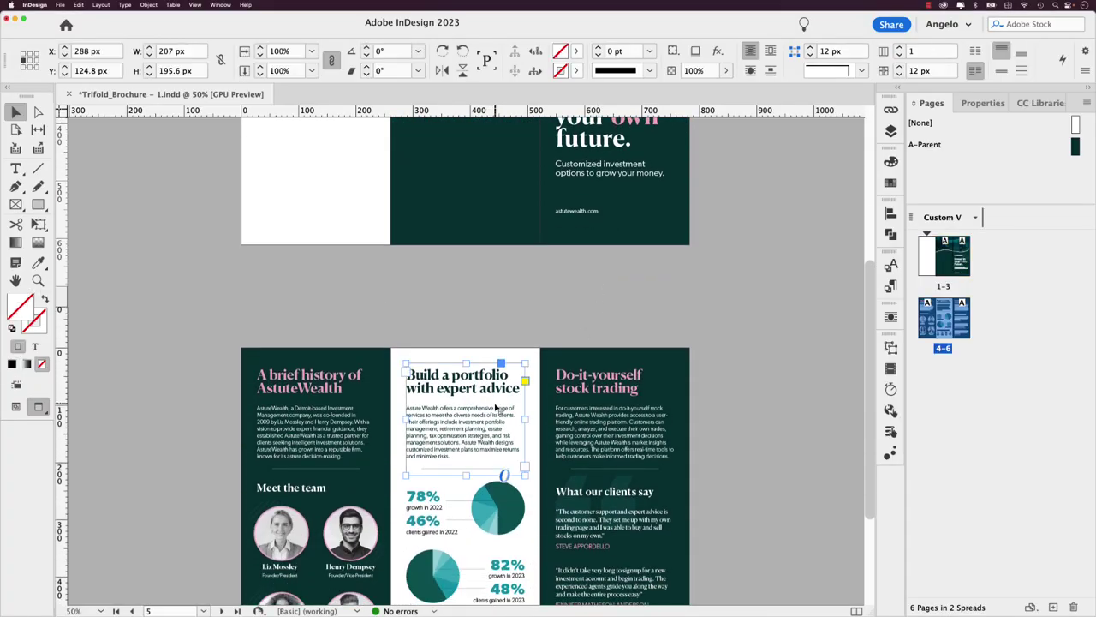
{"action": "left_click_drag", "start_coordinate": [495, 414], "coordinate": [353, 190]}
{"action": "scroll", "coordinate": [371, 383], "scroll_direction": "up", "scroll_amount": 5}
{"action": "scroll", "coordinate": [465, 360], "scroll_direction": "up", "scroll_amount": 3}
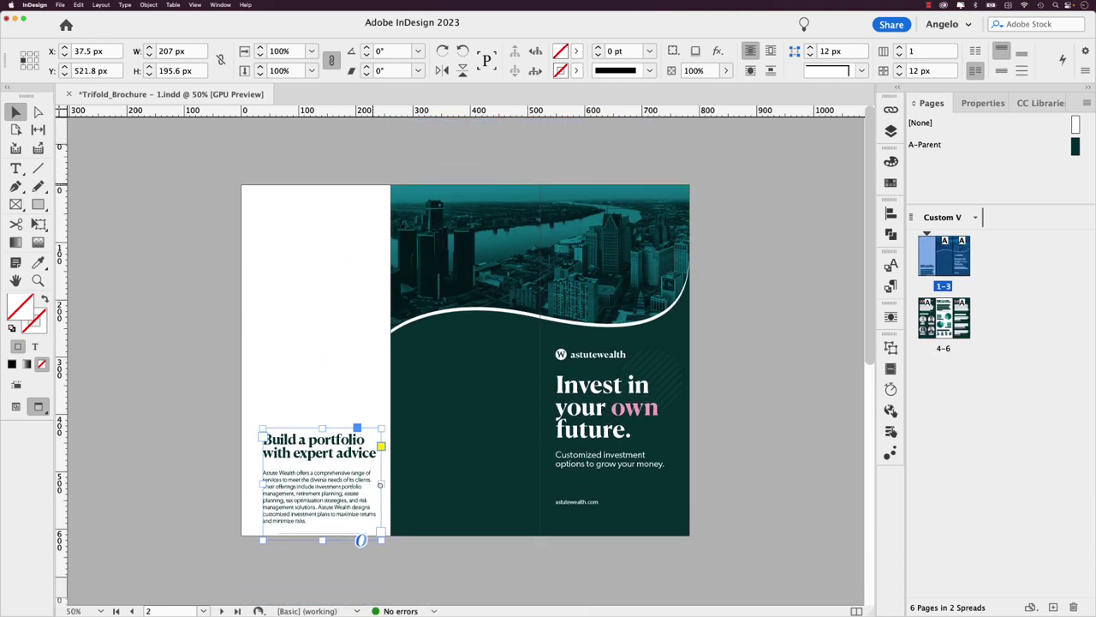
{"action": "key", "text": "w"}
{"action": "left_click_drag", "start_coordinate": [360, 492], "coordinate": [344, 257]}
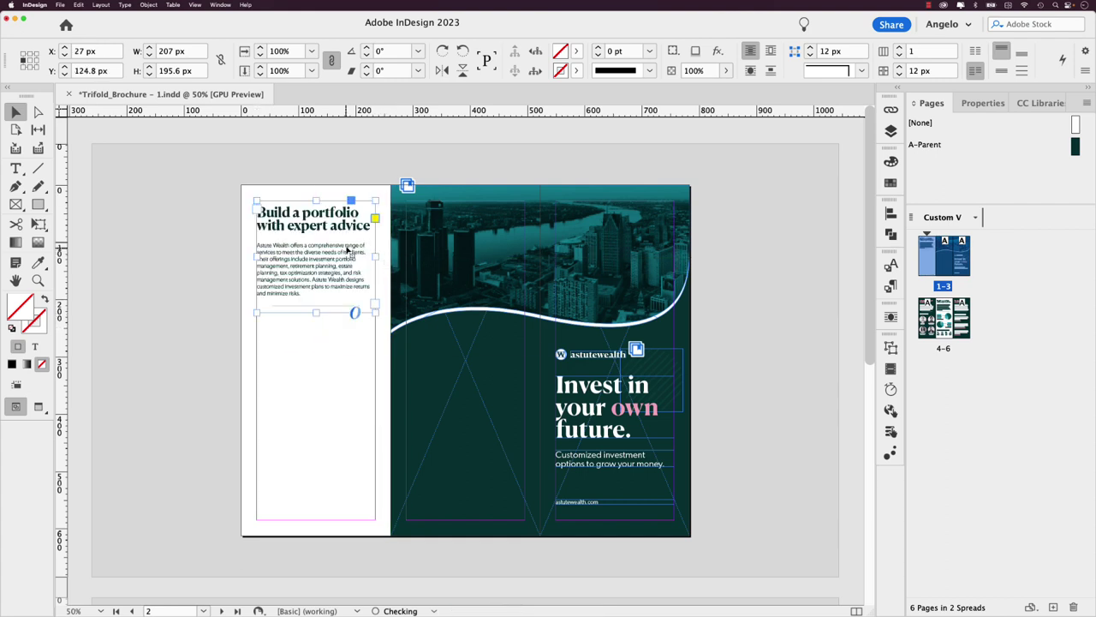
Step: Switch to the Trifold Brochure Content document in Chrome and copy the body paragraph under "Consider crypto to build your wealth"
{"action": "key", "text": "super+Tab"}
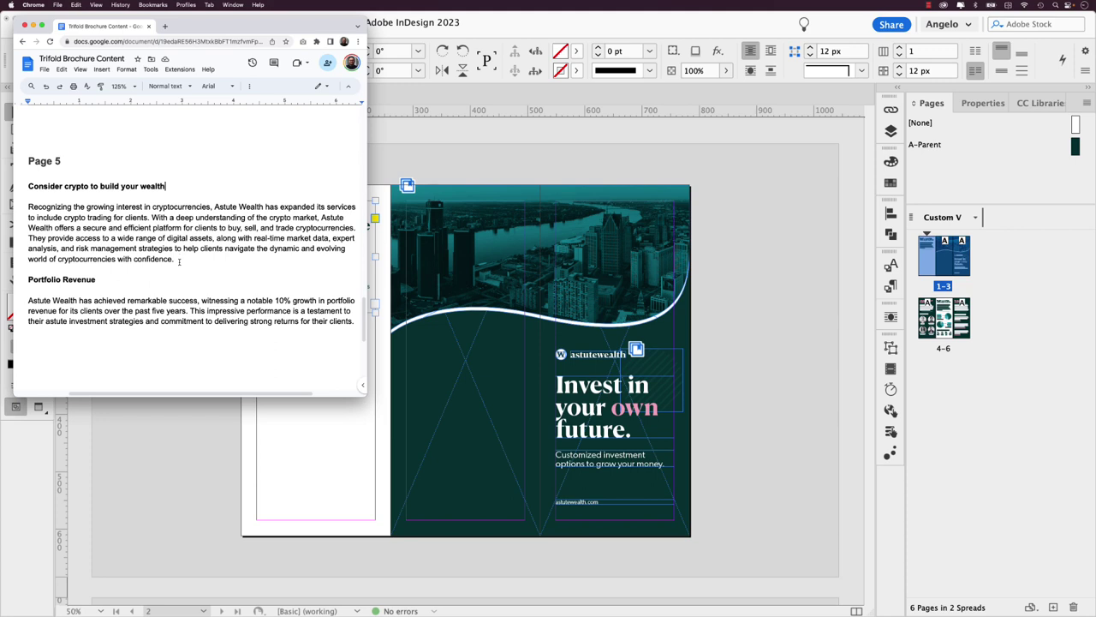
{"action": "left_click_drag", "start_coordinate": [179, 262], "coordinate": [27, 206]}
{"action": "key", "text": "super+c"}
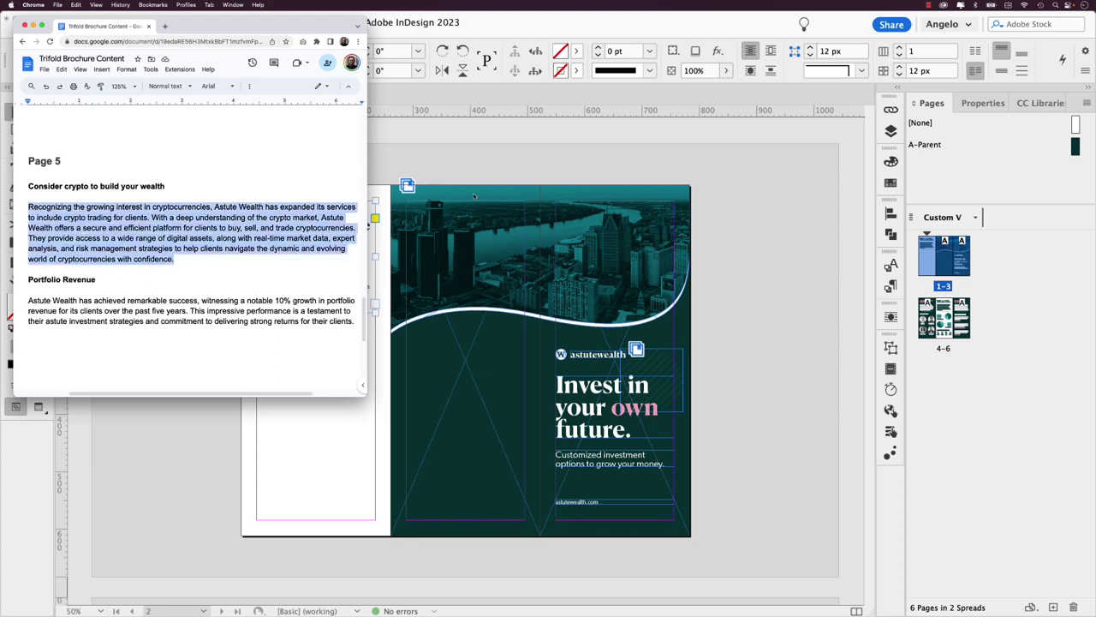
Step: Return to InDesign, replace the duplicated frame's body paragraph with the copied crypto text and fit the frame's height to its content
{"action": "left_click", "coordinate": [389, 164]}
{"action": "double_click", "coordinate": [326, 285]}
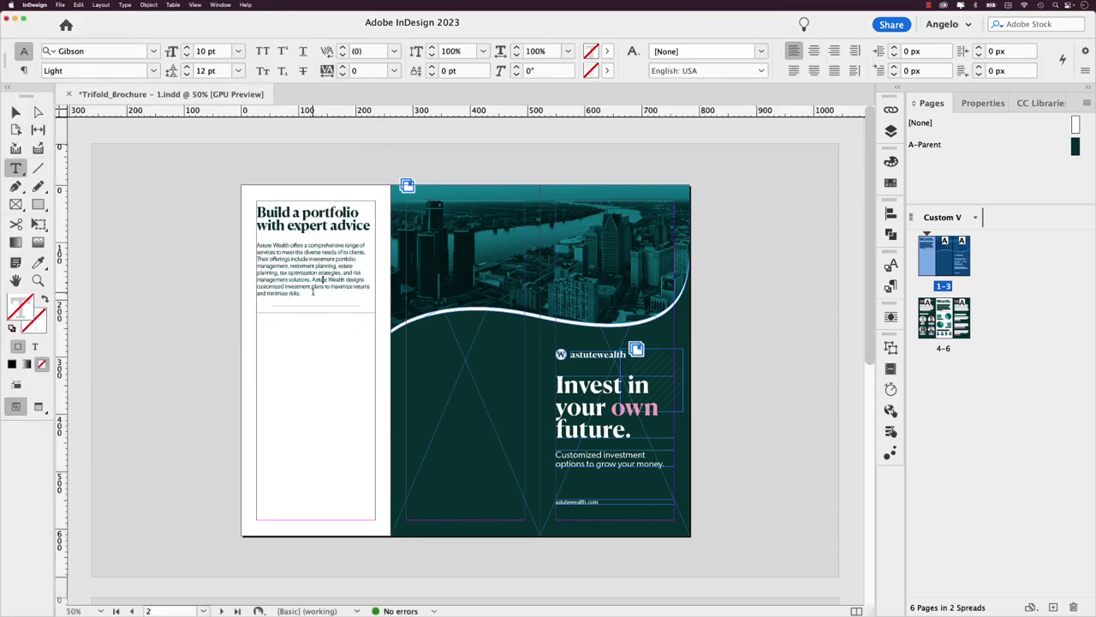
{"action": "left_click_drag", "start_coordinate": [300, 293], "coordinate": [250, 244]}
{"action": "key", "text": "super+v"}
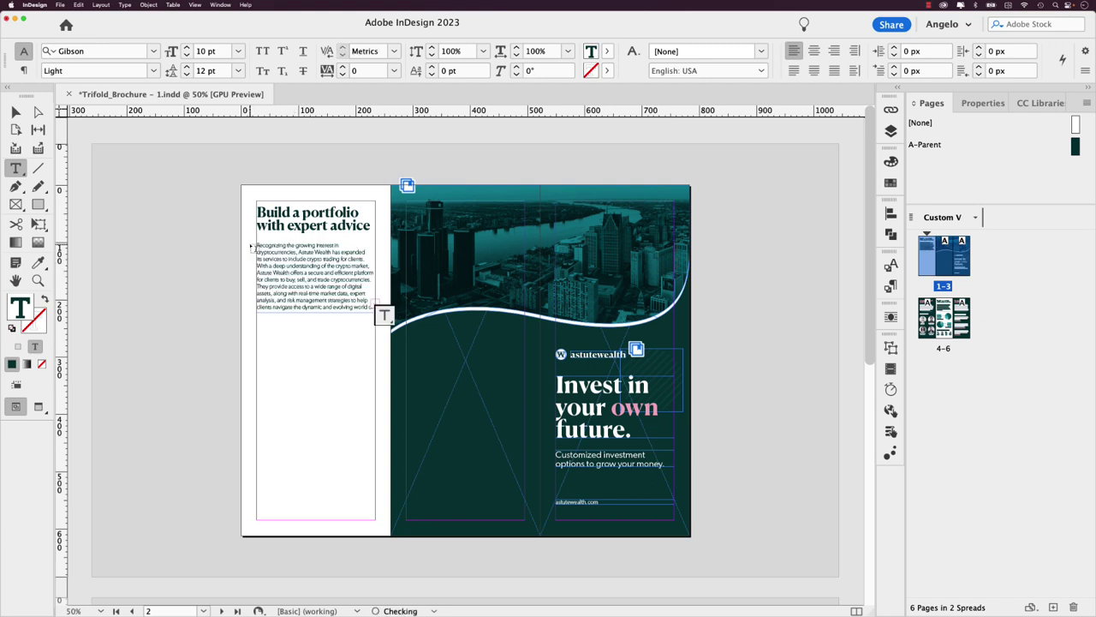
{"action": "left_click", "coordinate": [15, 112]}
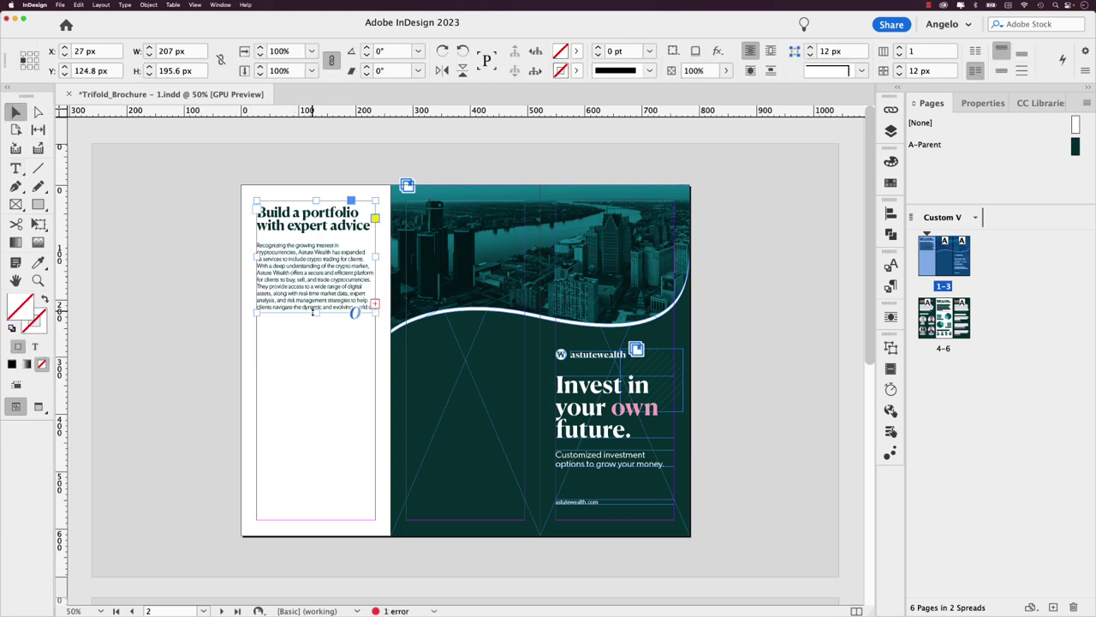
{"action": "double_click", "coordinate": [316, 313]}
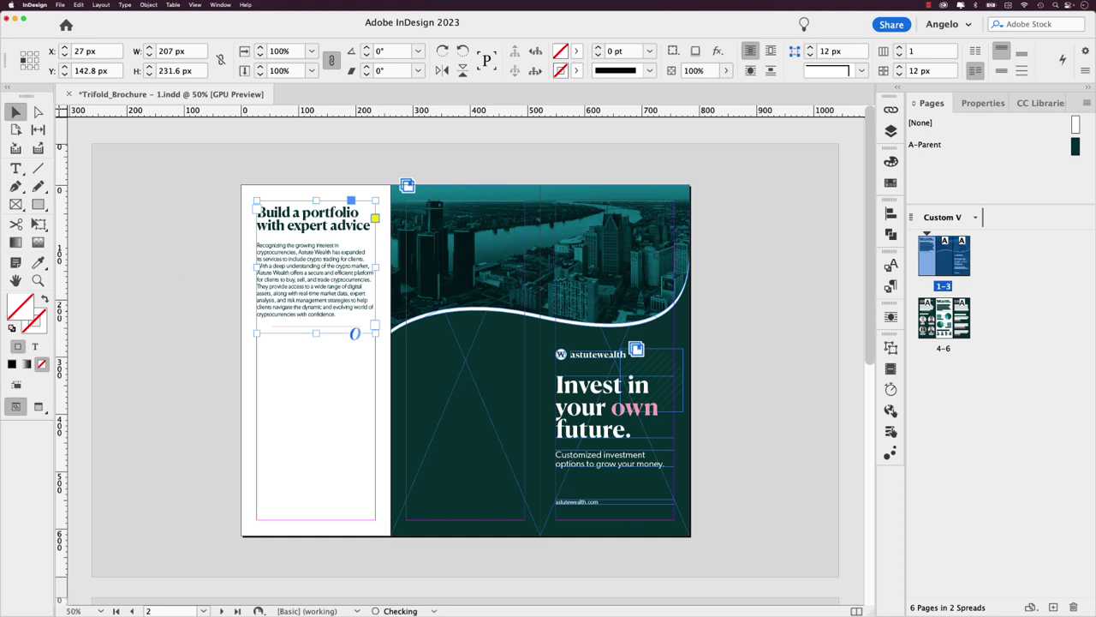
Step: Switch to the content document in Chrome and copy the heading "Consider crypto to build your wealth"
{"action": "key", "text": "super+Tab"}
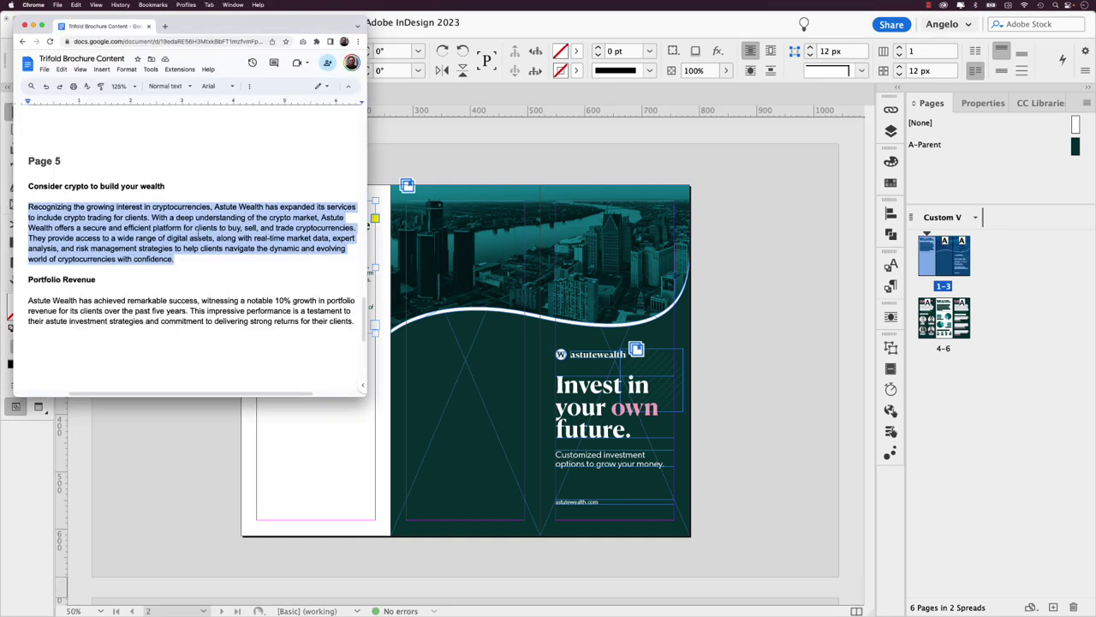
{"action": "left_click_drag", "start_coordinate": [172, 187], "coordinate": [27, 186]}
{"action": "key", "text": "super+c"}
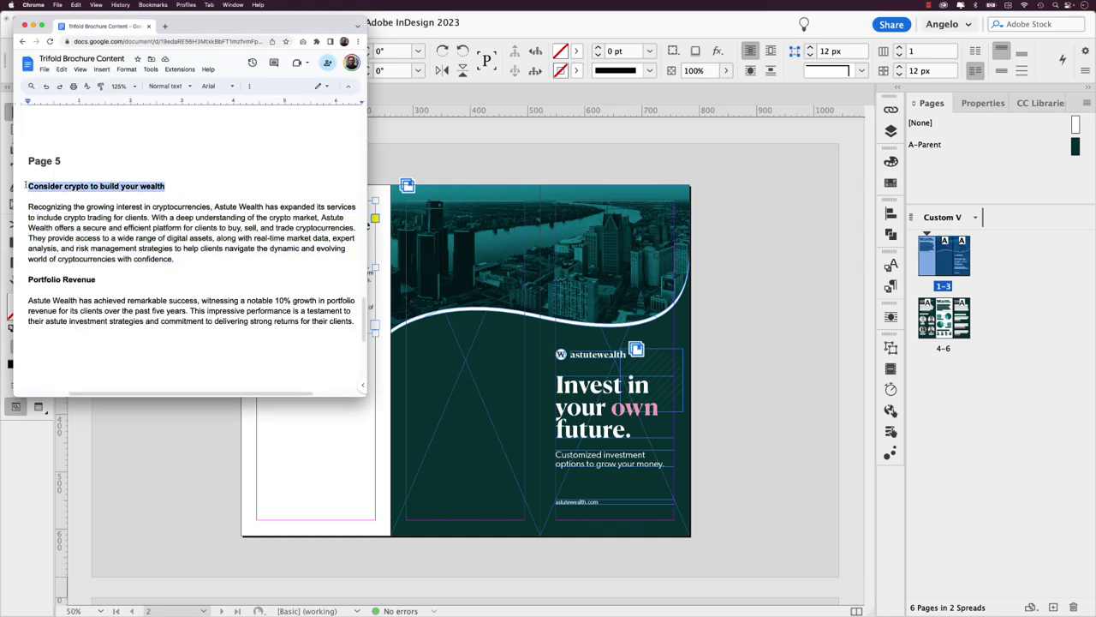
Step: Return to InDesign and replace the first panel's heading with the copied "Consider crypto to build your wealth"
{"action": "left_click", "coordinate": [383, 241]}
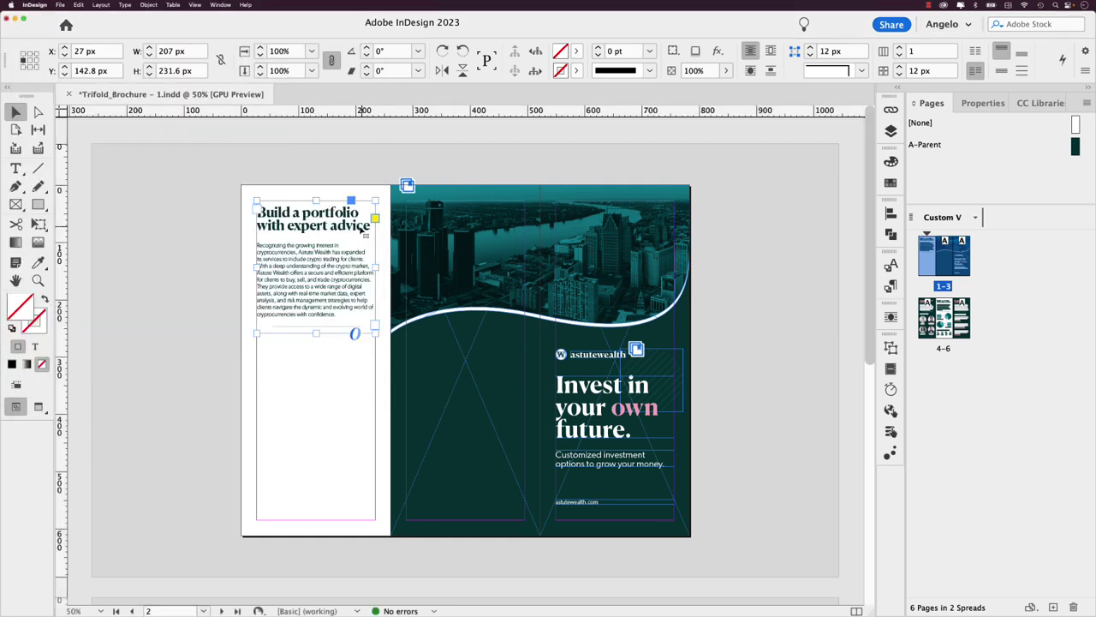
{"action": "double_click", "coordinate": [364, 229]}
{"action": "left_click_drag", "start_coordinate": [371, 229], "coordinate": [255, 214]}
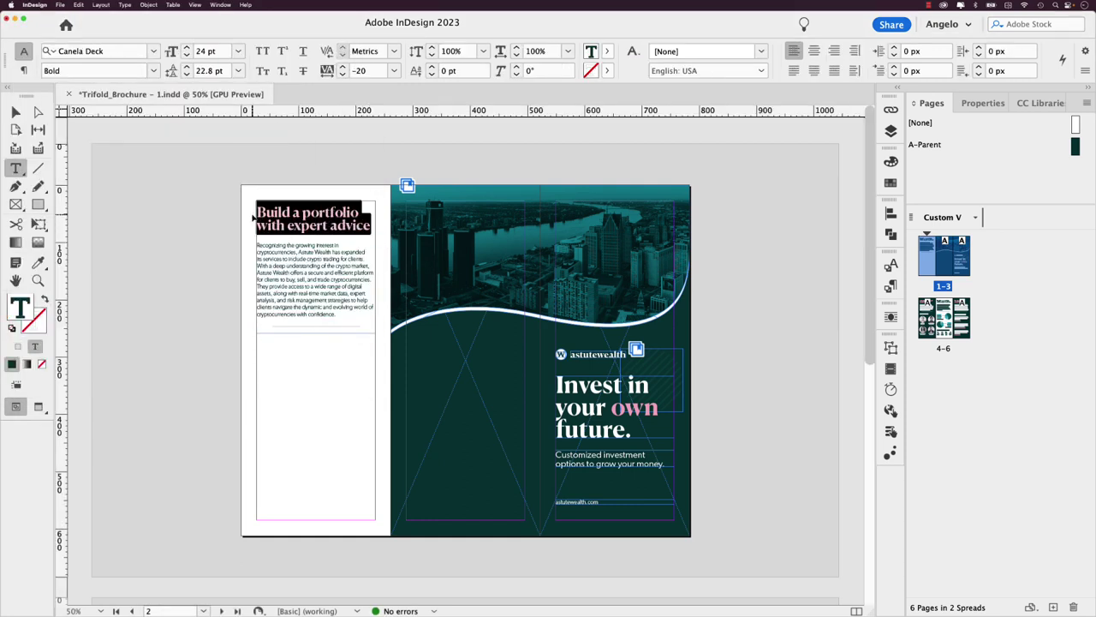
{"action": "key", "text": "super+v"}
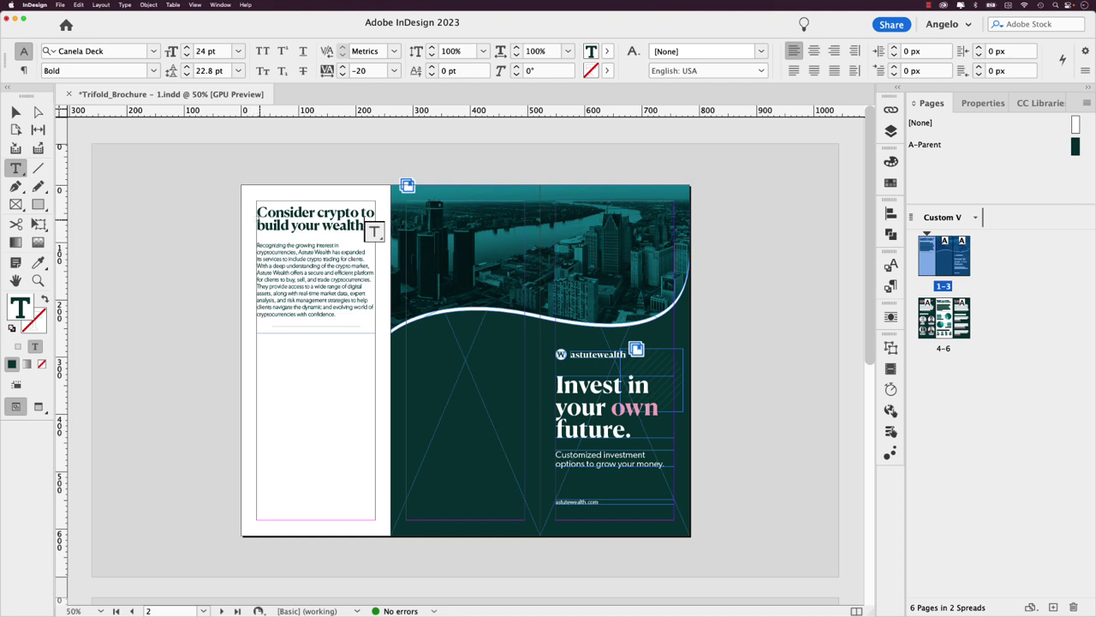
Step: Switch to the content document in Chrome and copy the body paragraph under "Portfolio Revenue"
{"action": "key", "text": "Escape"}
{"action": "left_click", "coordinate": [192, 217]}
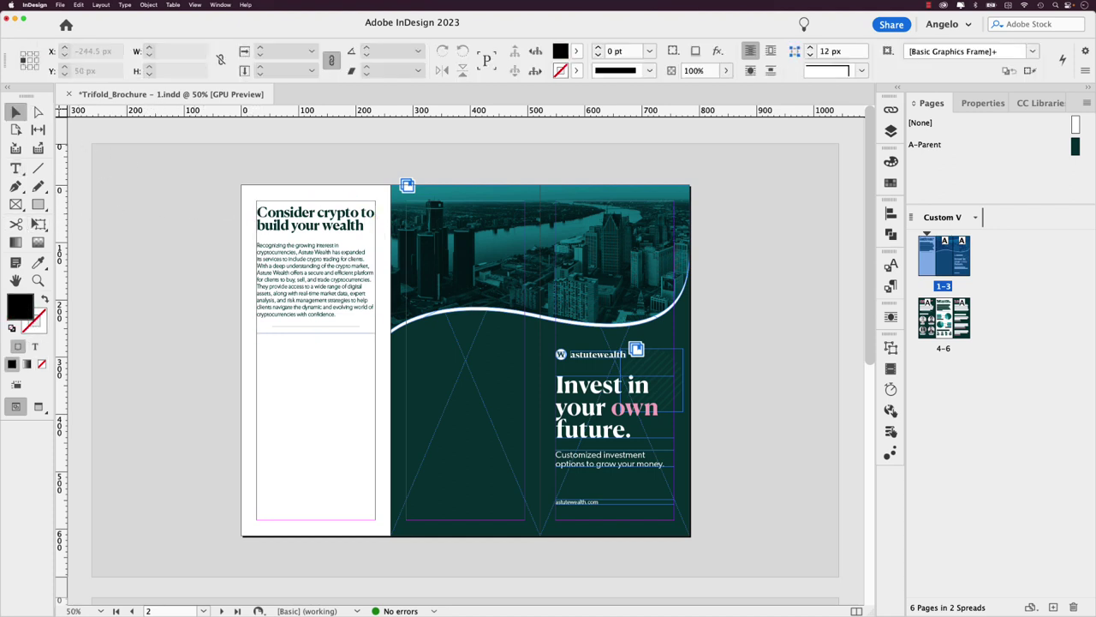
{"action": "key", "text": "super+Tab"}
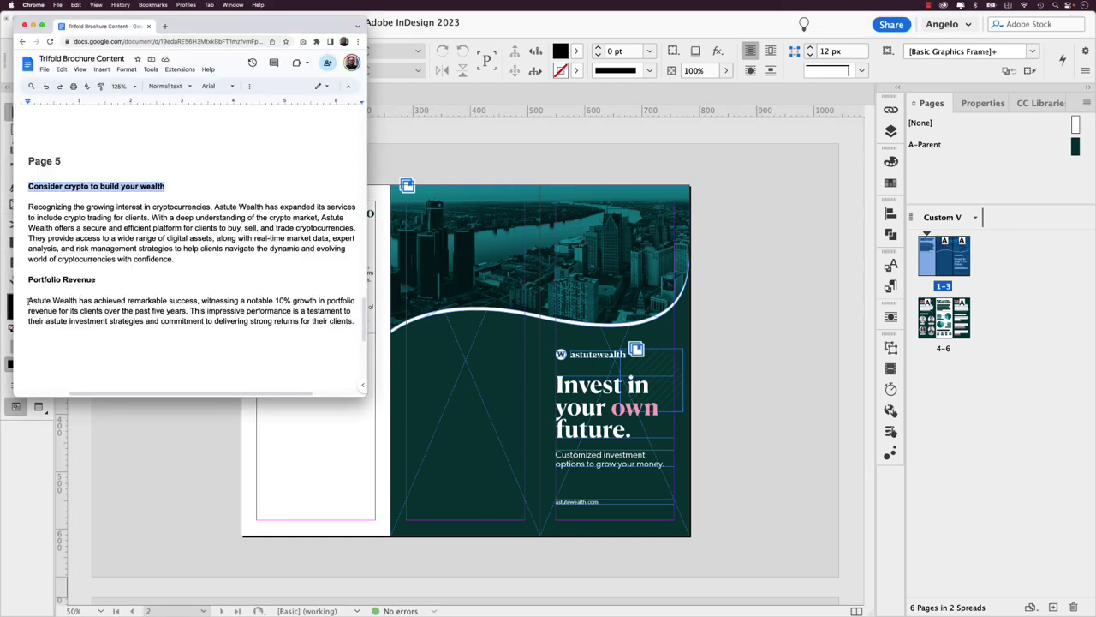
{"action": "left_click_drag", "start_coordinate": [28, 300], "coordinate": [347, 320]}
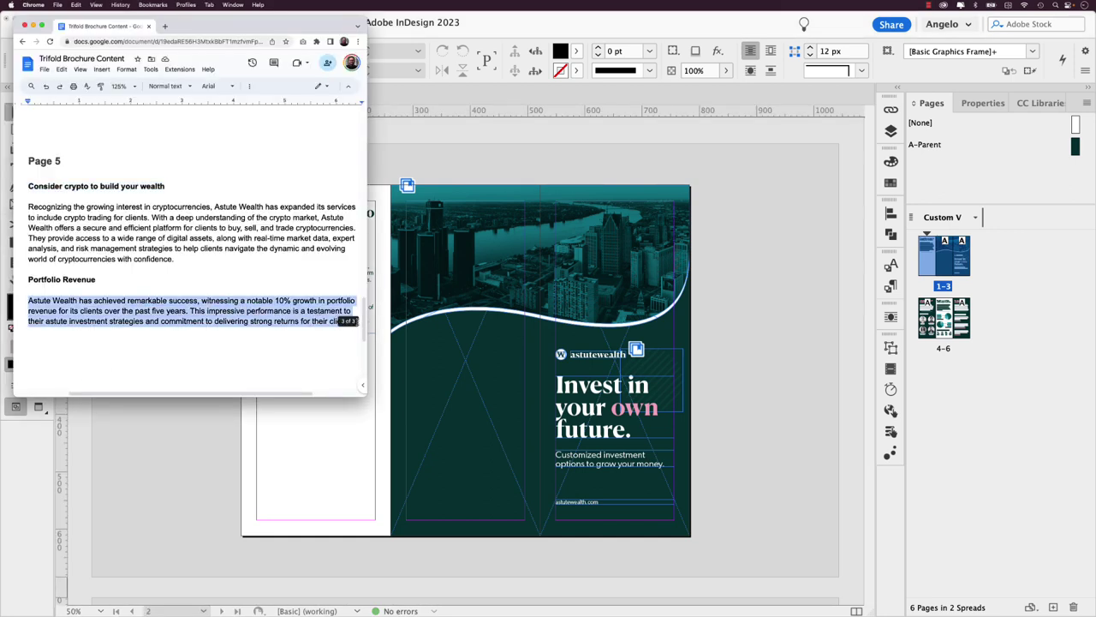
{"action": "key", "text": "super+c"}
Step: Return to InDesign and paste the paragraph as a new text frame below the crypto text, fitted to the first panel's 207 px column
{"action": "key", "text": "super+Tab"}
{"action": "key", "text": "super+v"}
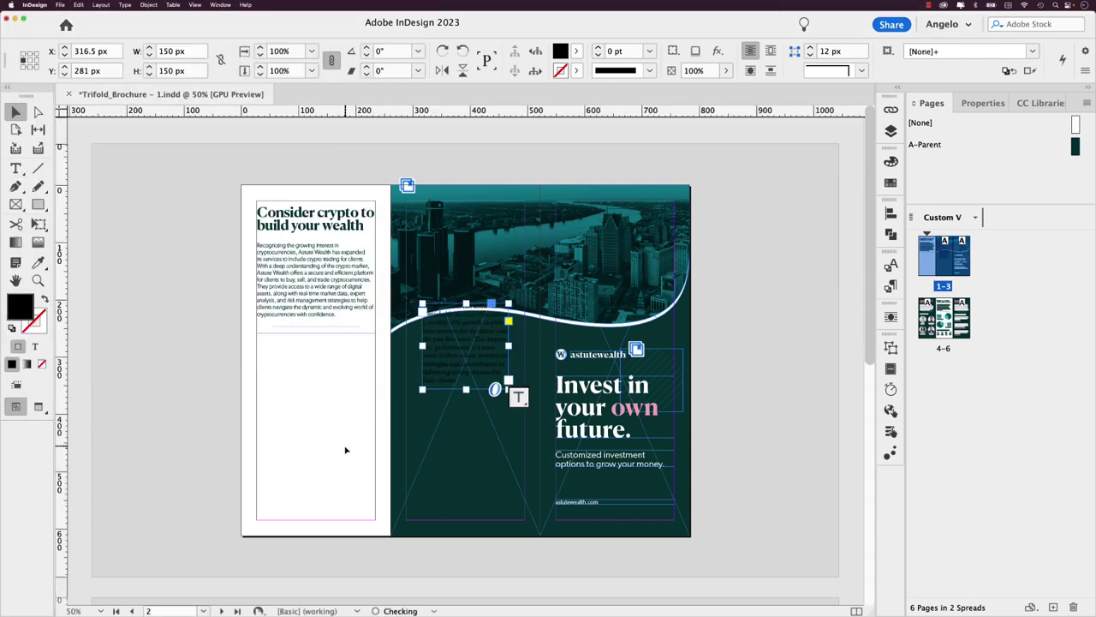
{"action": "left_click_drag", "start_coordinate": [462, 364], "coordinate": [315, 349]}
{"action": "double_click", "coordinate": [368, 401]}
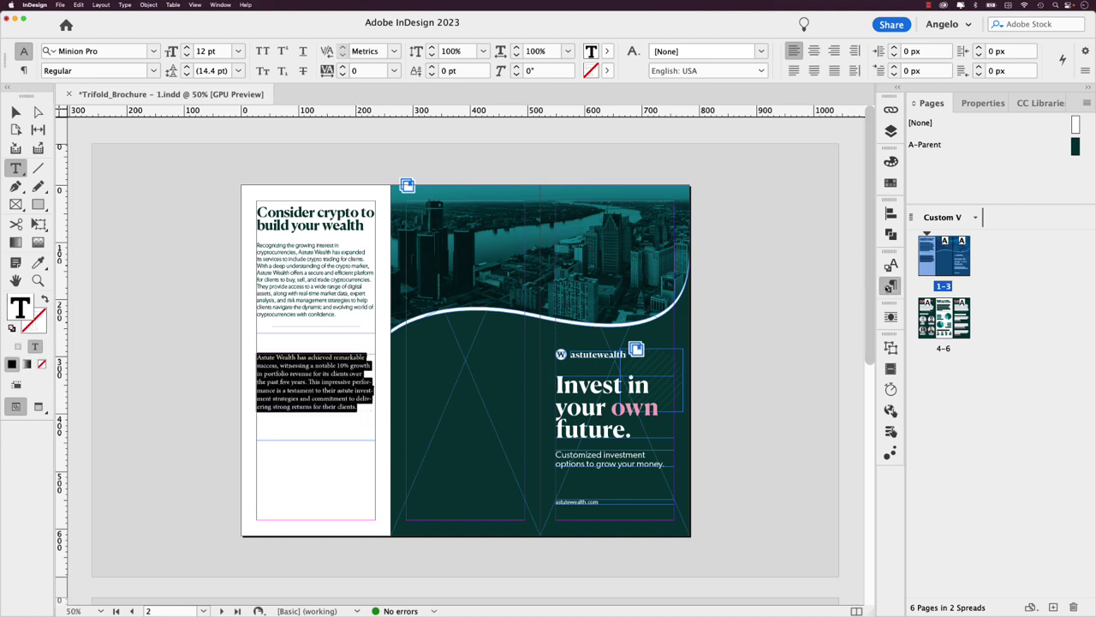
Step: Apply the Body Copy w Line paragraph style to the pasted portfolio paragraph
{"action": "left_click", "coordinate": [891, 285]}
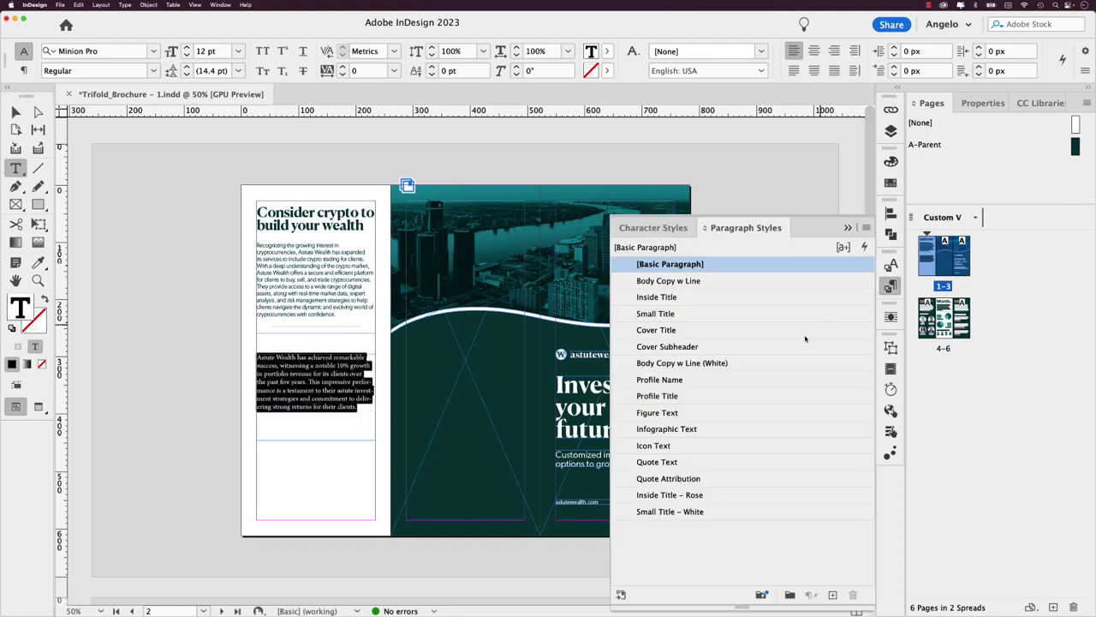
{"action": "left_click", "coordinate": [665, 282]}
{"action": "left_click", "coordinate": [356, 393]}
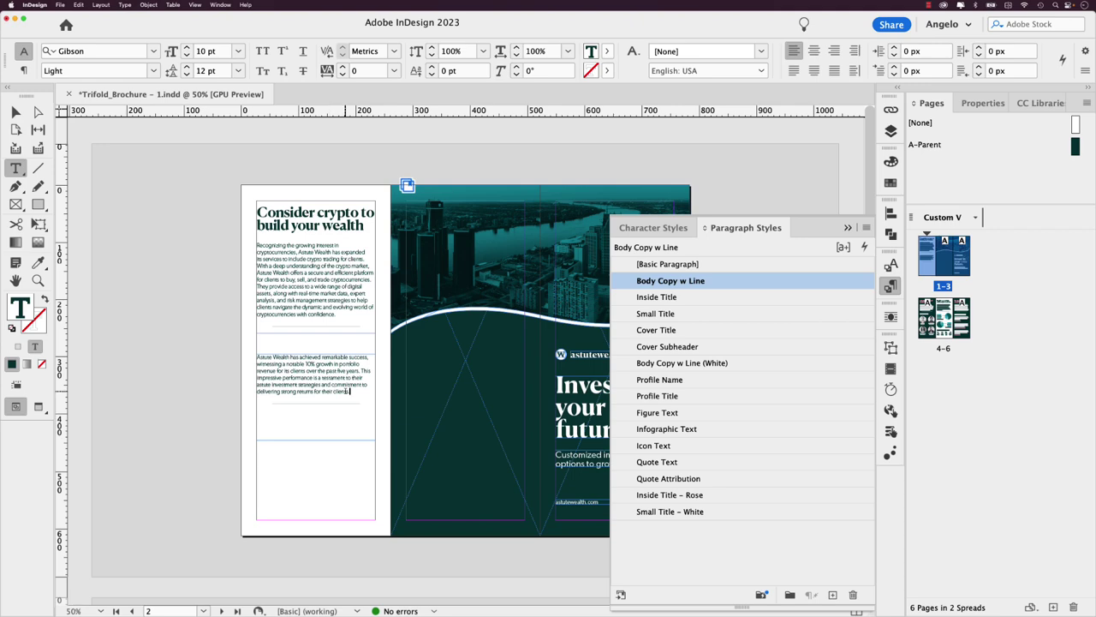
Step: Turn off the Rule Below paragraph rule on the portfolio paragraph
{"action": "key", "text": "super+2"}
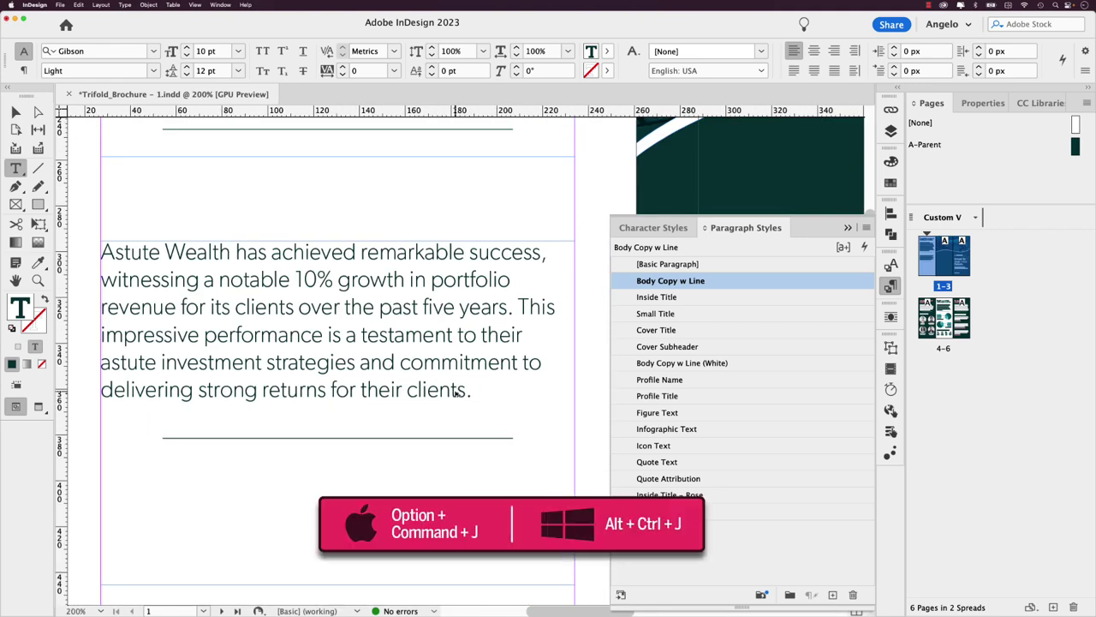
{"action": "key", "text": "alt+super+j"}
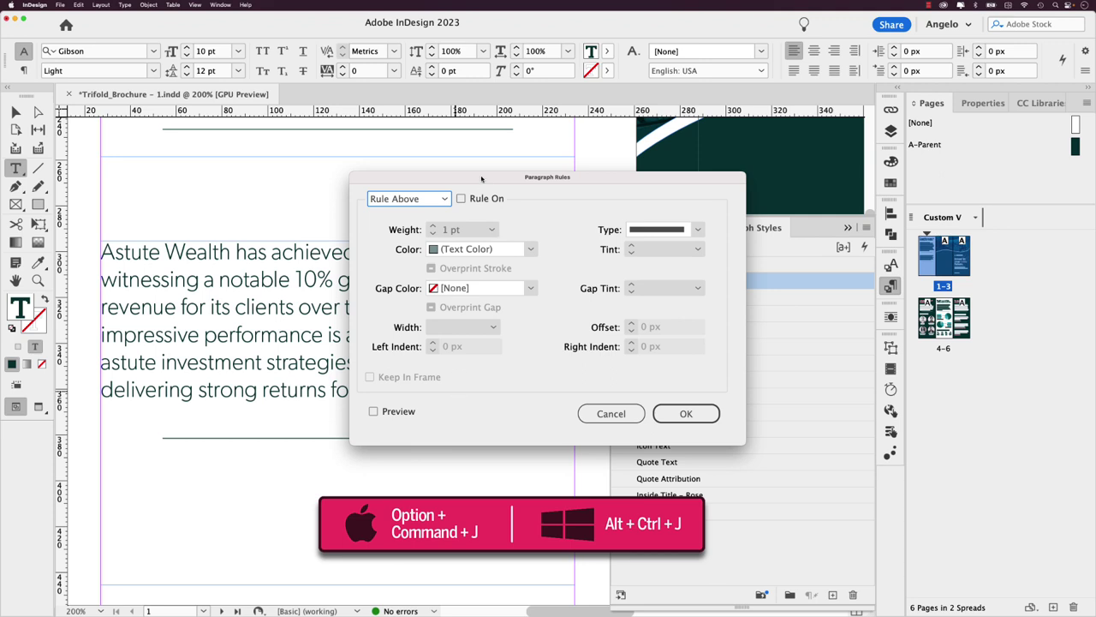
{"action": "left_click_drag", "start_coordinate": [481, 178], "coordinate": [615, 187]}
{"action": "left_click", "coordinate": [579, 207]}
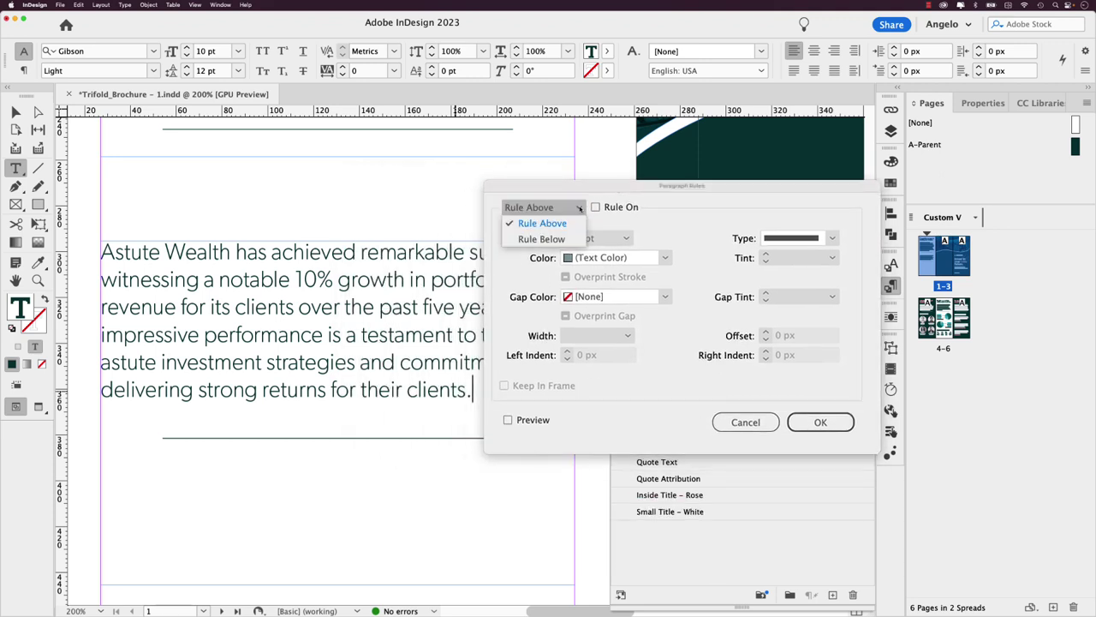
{"action": "left_click", "coordinate": [564, 240]}
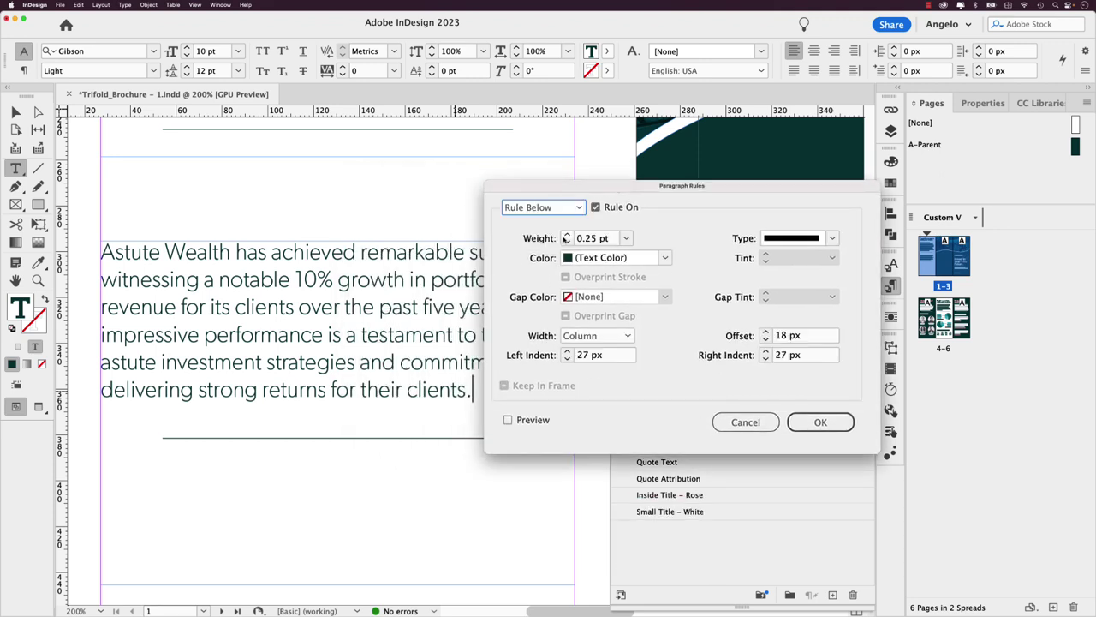
{"action": "left_click", "coordinate": [595, 207]}
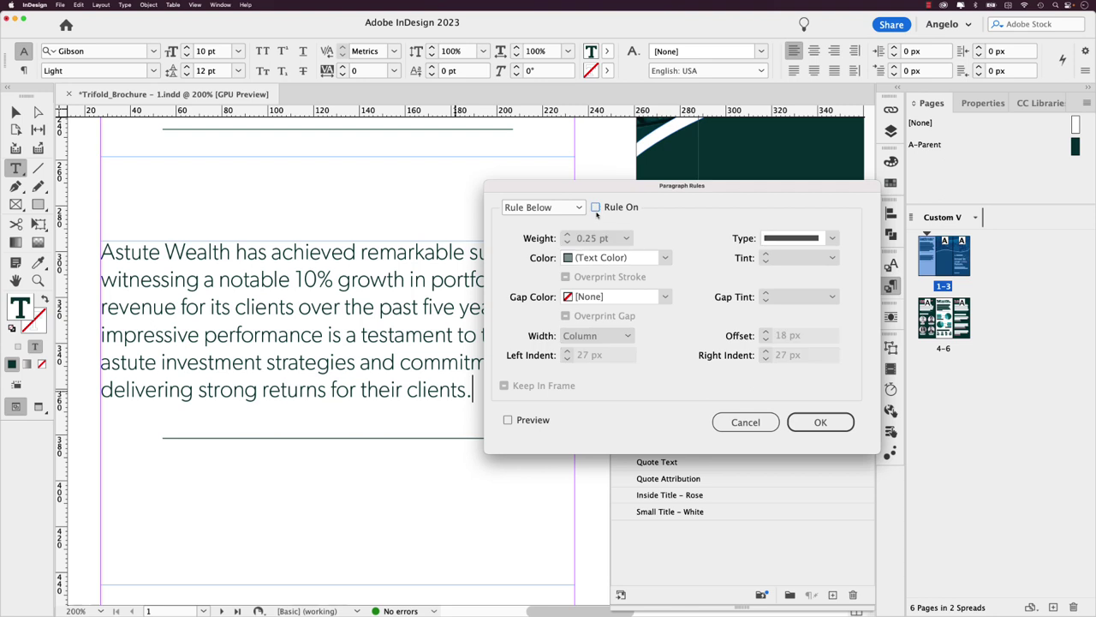
{"action": "left_click", "coordinate": [508, 421]}
{"action": "left_click", "coordinate": [821, 422]}
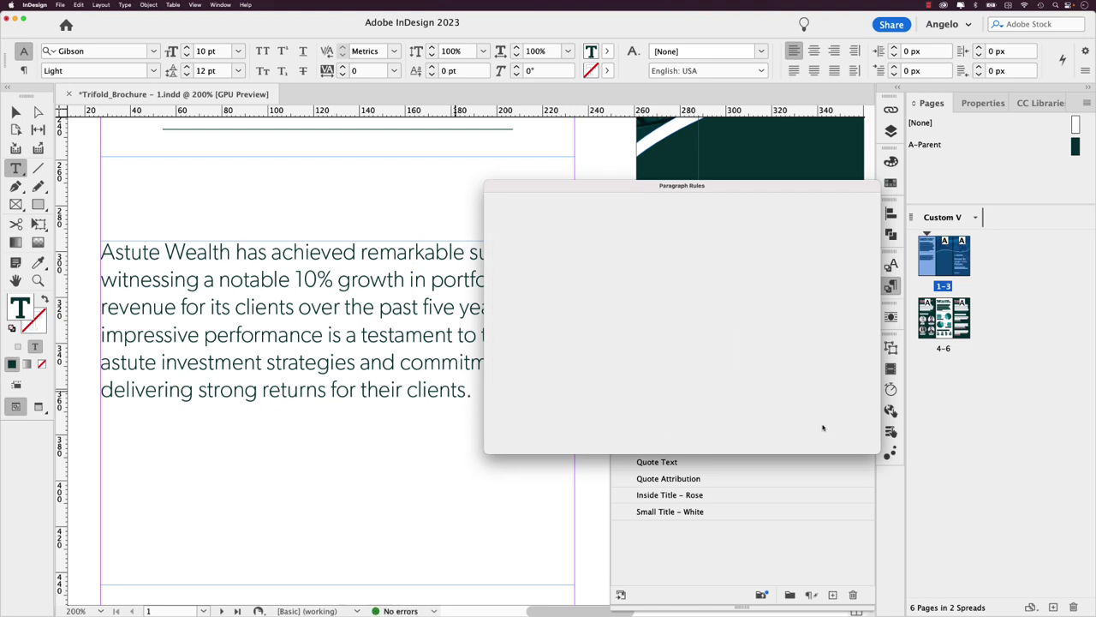
Step: Remove the empty line after the portfolio paragraph and fit the text frame's height to its content
{"action": "key", "text": "Escape"}
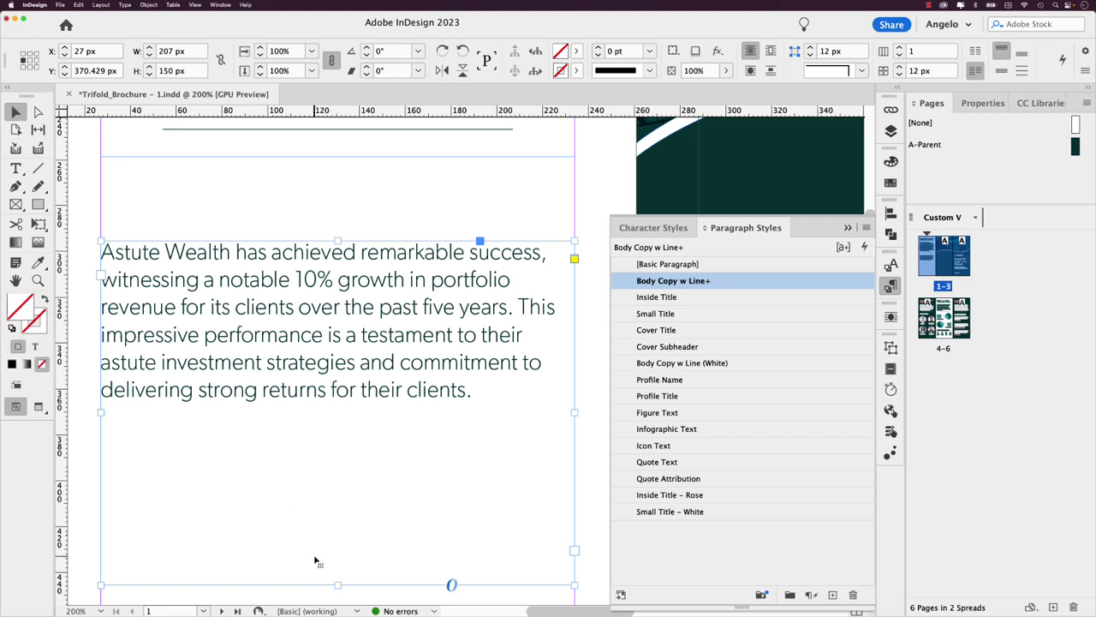
{"action": "double_click", "coordinate": [338, 585]}
{"action": "left_click", "coordinate": [262, 519]}
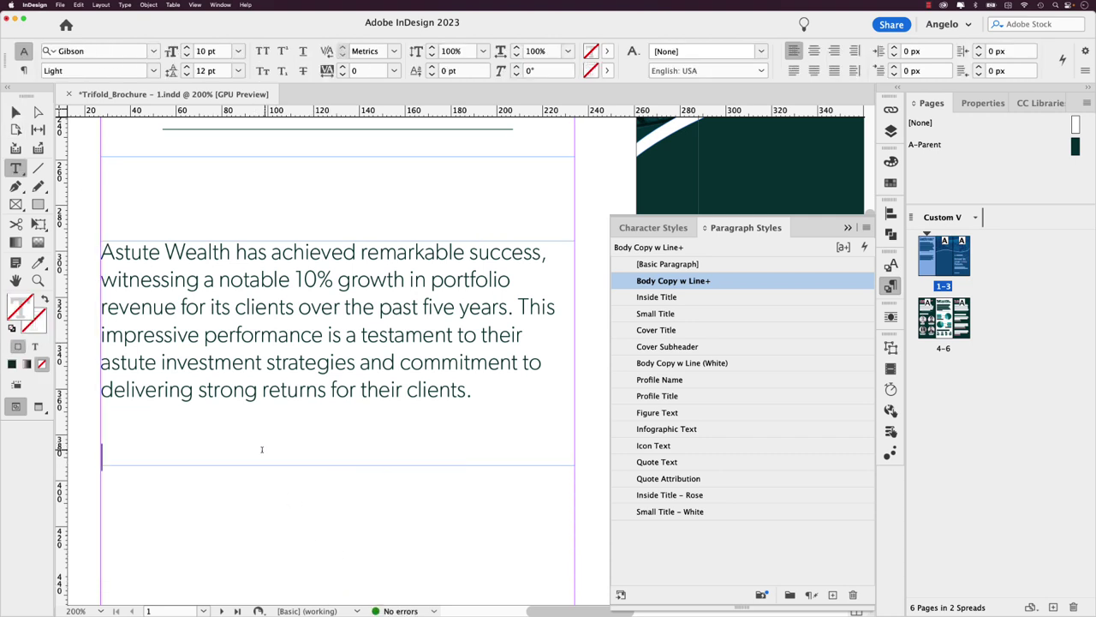
{"action": "key", "text": "t"}
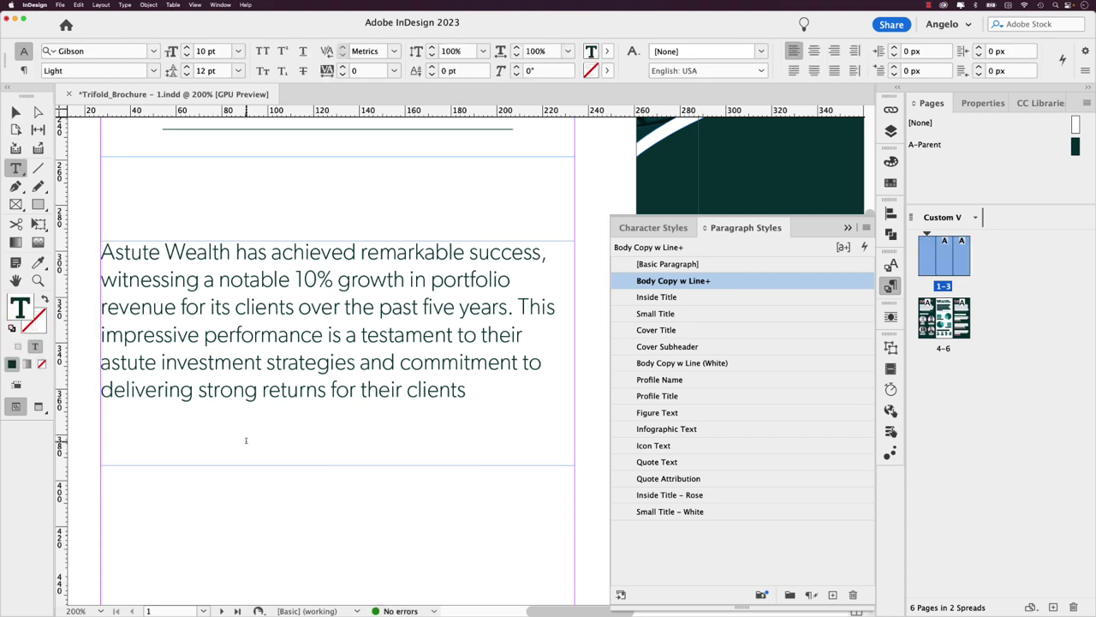
{"action": "type", "text": "."}
{"action": "key", "text": "Escape"}
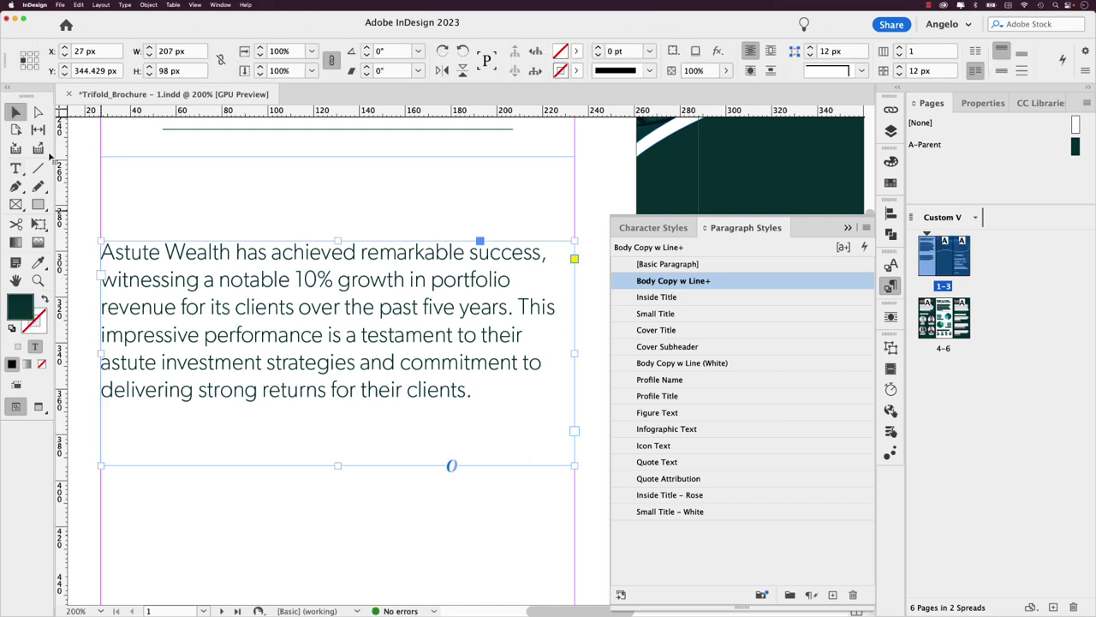
{"action": "left_click", "coordinate": [391, 480]}
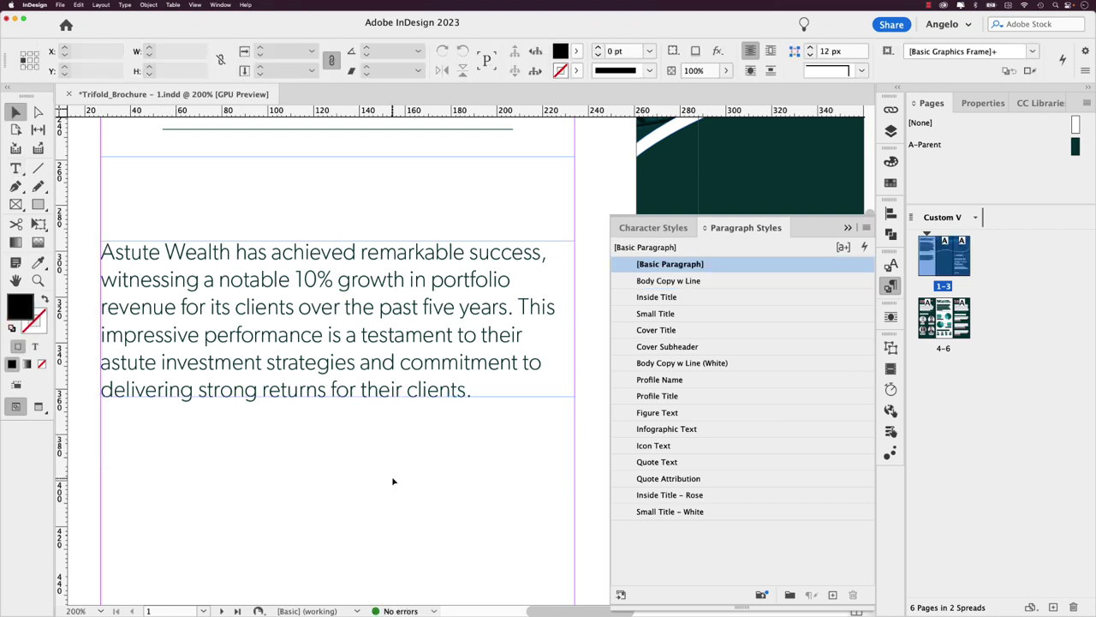
Step: Copy the "Know where to begin" heading from the inside spread and paste it onto the outside spread's first panel
{"action": "scroll", "coordinate": [393, 479], "scroll_direction": "down", "scroll_amount": 2}
{"action": "scroll", "coordinate": [393, 482], "scroll_direction": "down", "scroll_amount": 10}
{"action": "scroll", "coordinate": [393, 481], "scroll_direction": "right", "scroll_amount": 10}
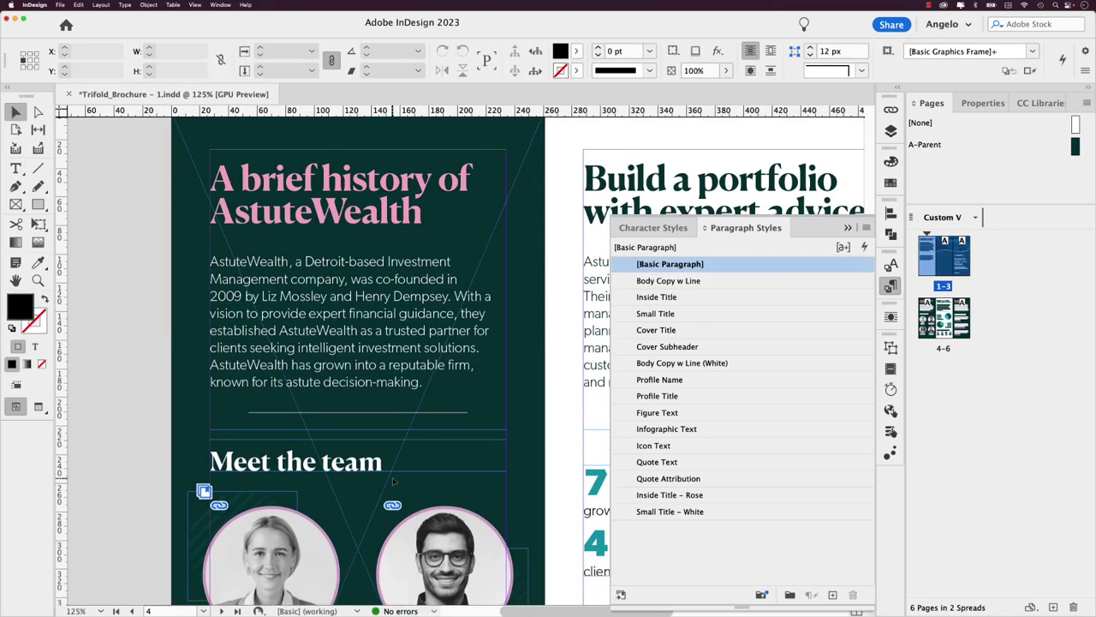
{"action": "scroll", "coordinate": [396, 481], "scroll_direction": "down", "scroll_amount": 2}
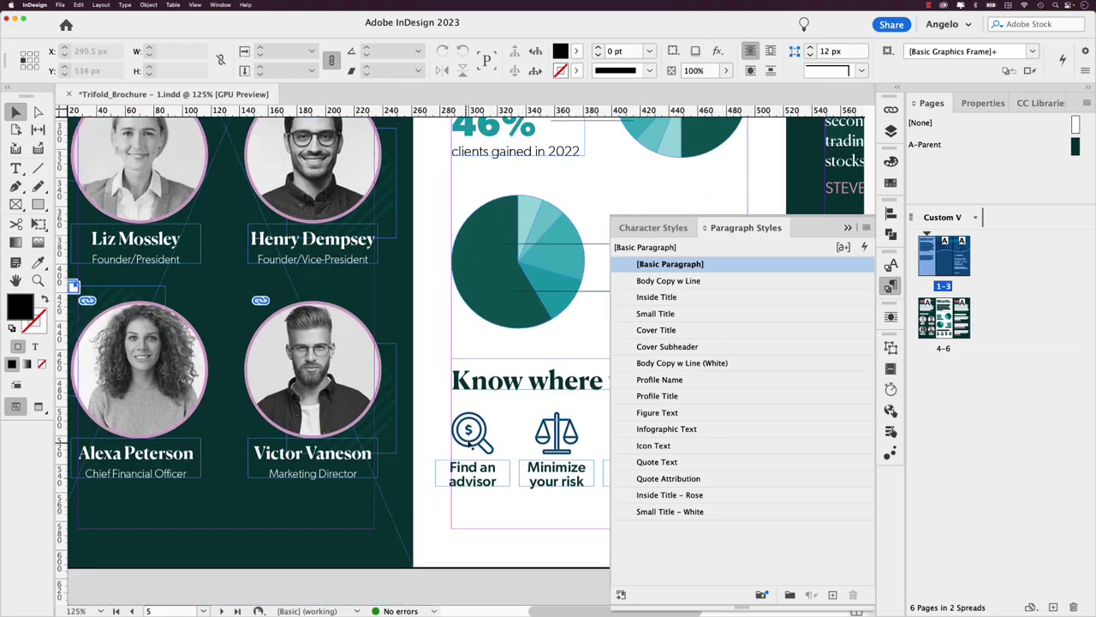
{"action": "left_click", "coordinate": [488, 388]}
{"action": "scroll", "coordinate": [406, 386], "scroll_direction": "up", "scroll_amount": 10}
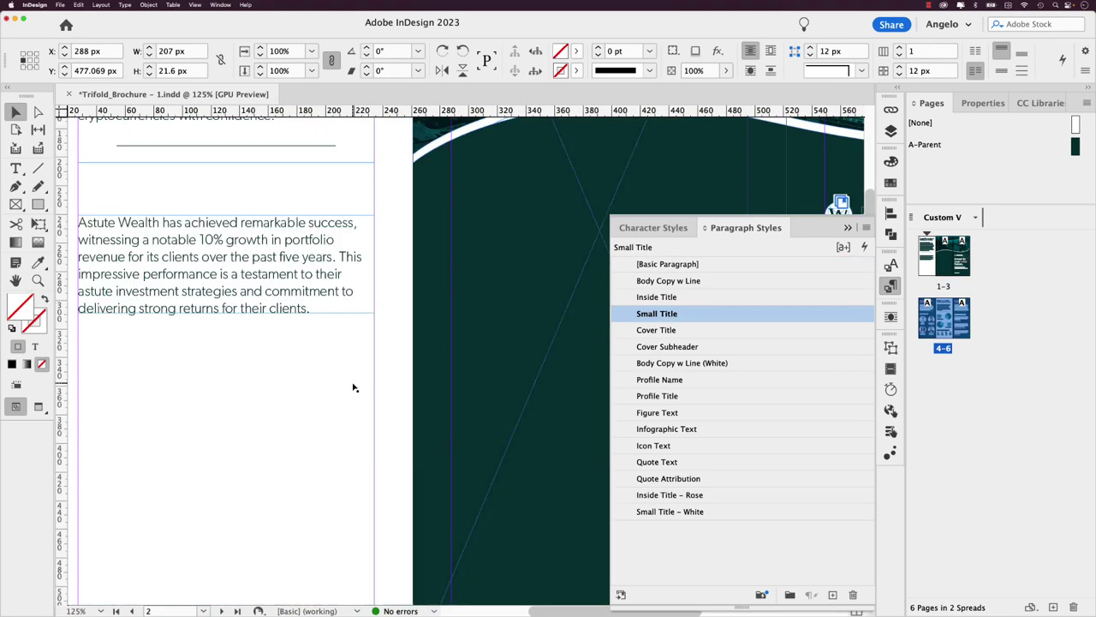
{"action": "scroll", "coordinate": [354, 386], "scroll_direction": "left", "scroll_amount": 3}
{"action": "key", "text": "ctrl+x"}
{"action": "key", "text": "ctrl+v"}
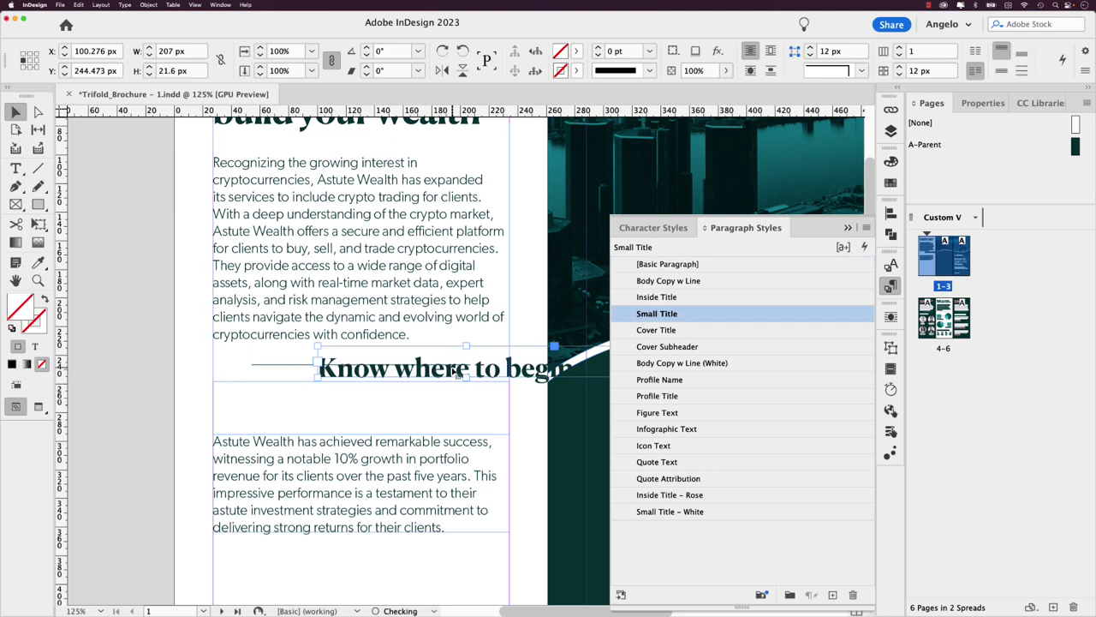
Step: Align the pasted heading with the column's left margin, between the divider line and the portfolio paragraph
{"action": "left_click_drag", "start_coordinate": [450, 377], "coordinate": [347, 420]}
{"action": "left_click", "coordinate": [183, 412]}
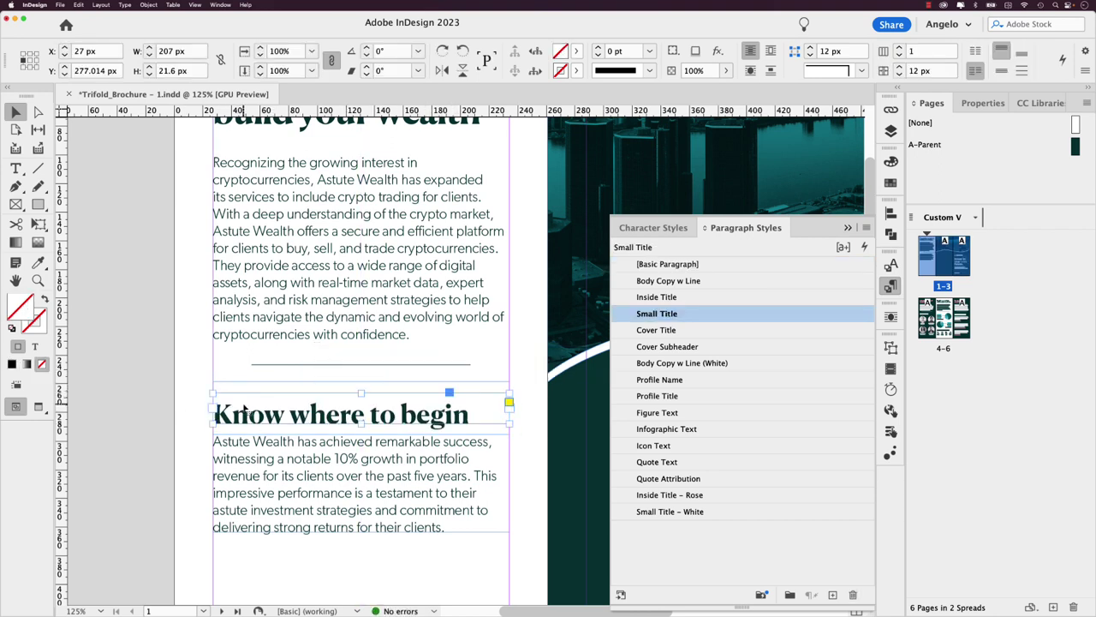
{"action": "left_click_drag", "start_coordinate": [248, 425], "coordinate": [248, 415]}
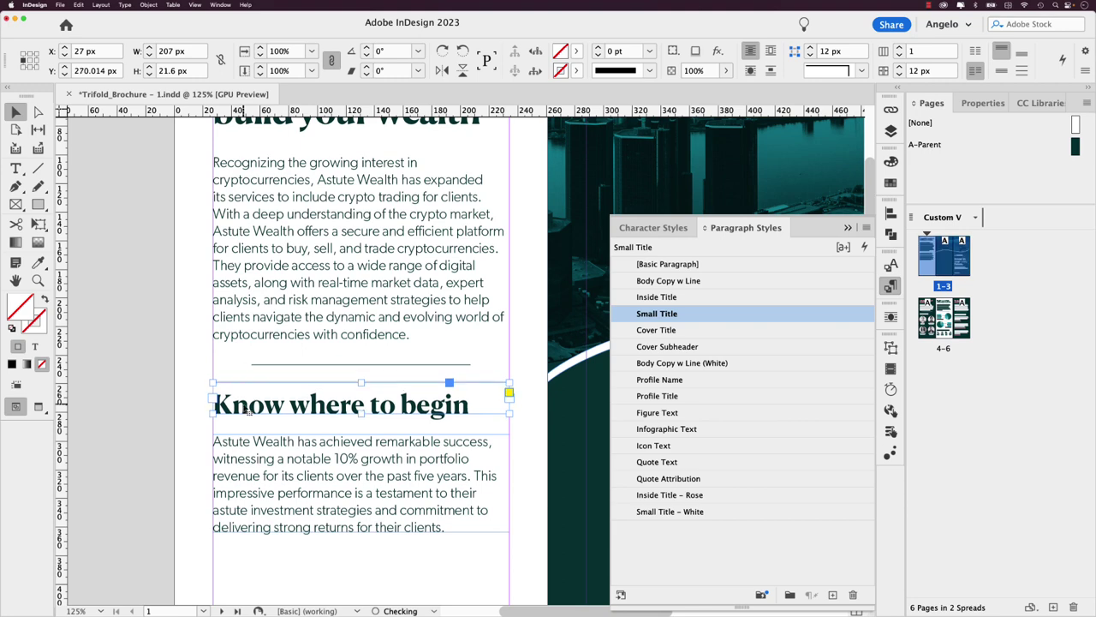
{"action": "left_click", "coordinate": [143, 411]}
Step: Copy the "Portfolio Revenue" heading from the Chrome document and replace the duplicated "Know where to begin" heading in InDesign with it
{"action": "key", "text": "super+Tab"}
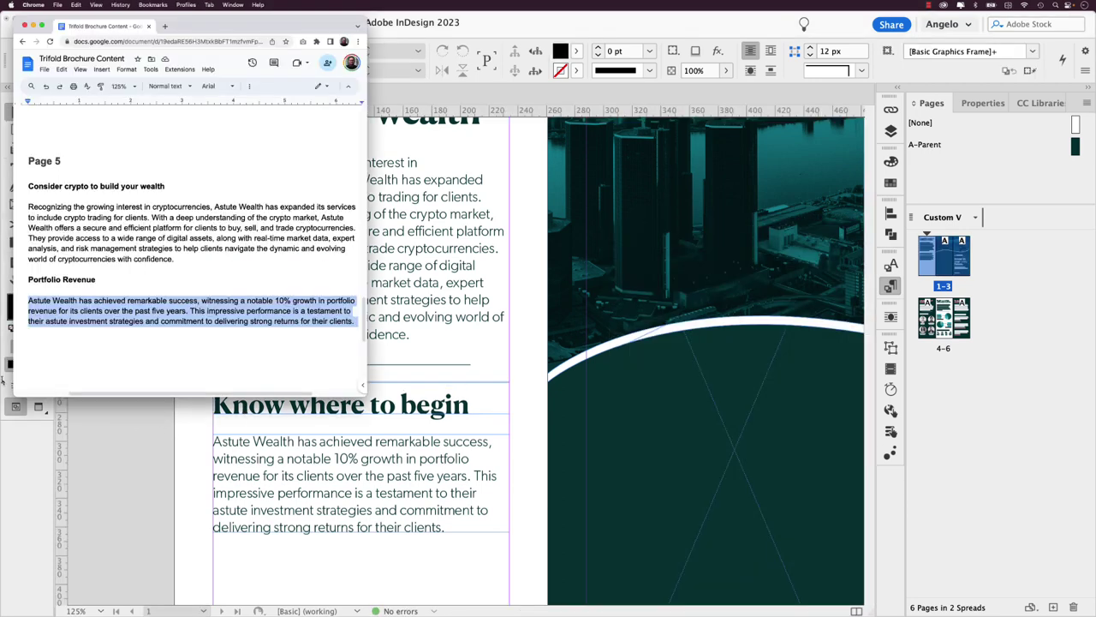
{"action": "left_click_drag", "start_coordinate": [96, 279], "coordinate": [23, 276]}
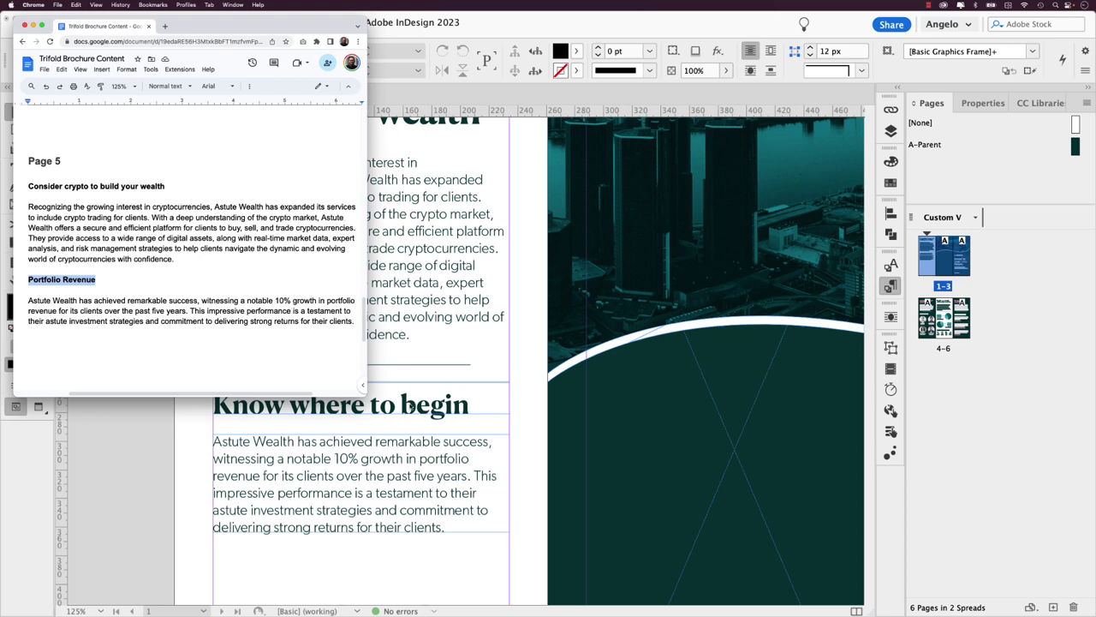
{"action": "key", "text": "super+Tab"}
{"action": "triple_click", "coordinate": [412, 405]}
{"action": "key", "text": "super+v"}
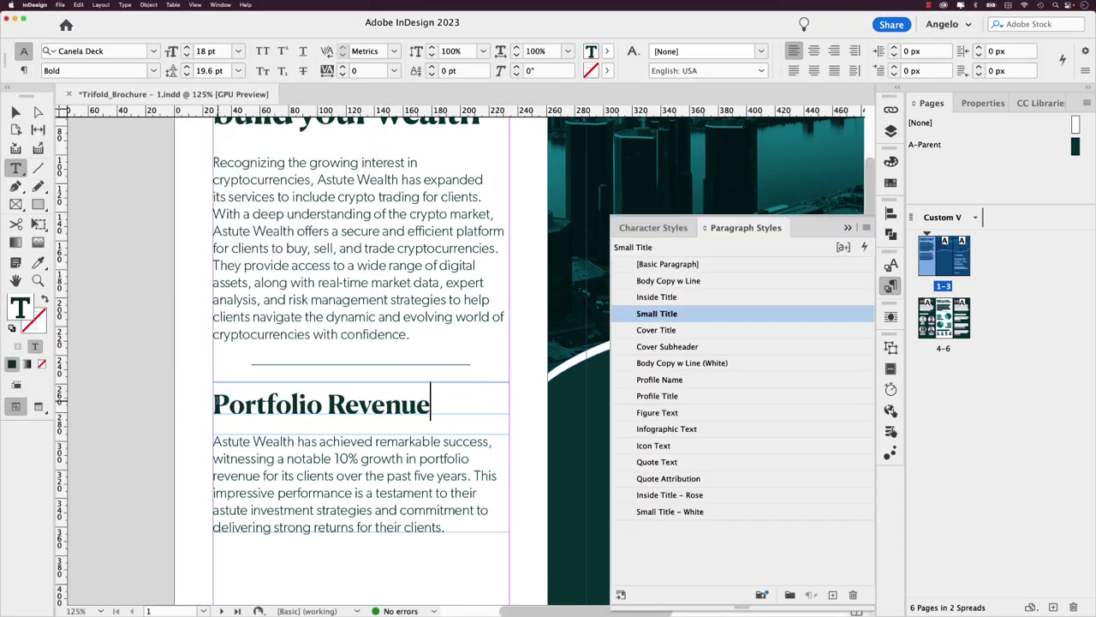
{"action": "left_click", "coordinate": [16, 113]}
{"action": "left_click", "coordinate": [158, 264]}
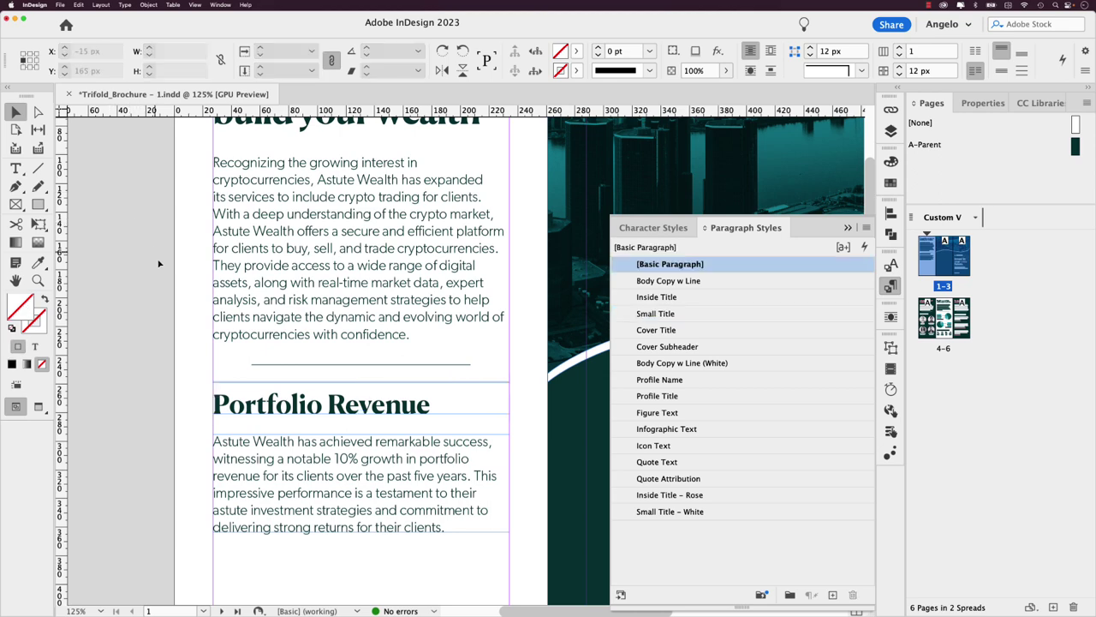
Step: Place the Bar Graph from the CC library below the Portfolio Revenue paragraph, resting on the panel's bottom margin
{"action": "key", "text": "super+minus"}
{"action": "scroll", "coordinate": [340, 274], "scroll_direction": "down", "scroll_amount": 4}
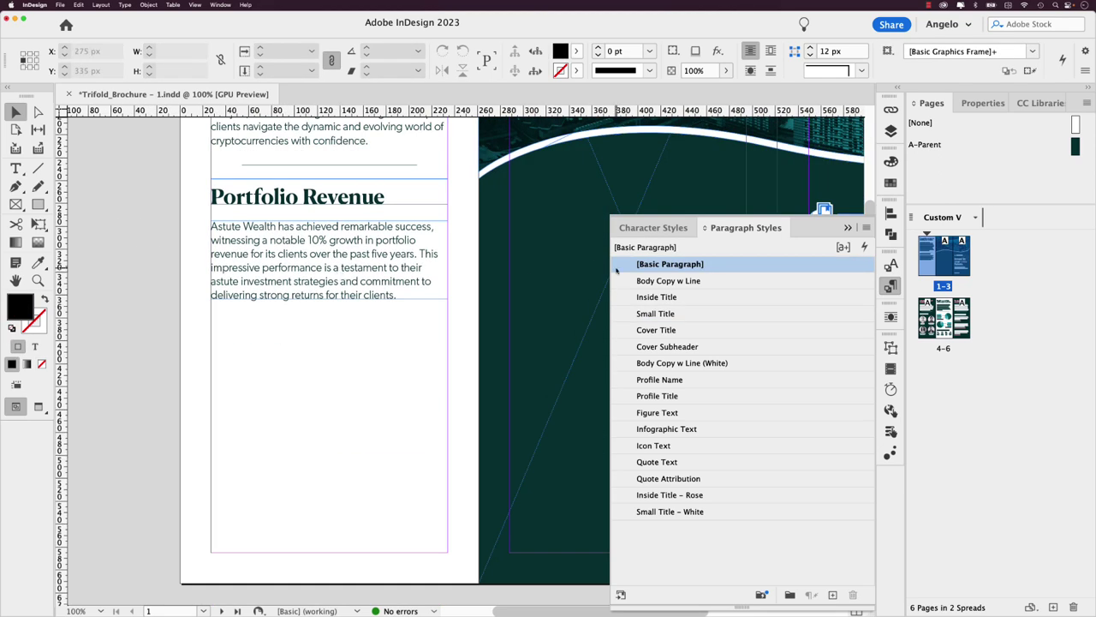
{"action": "left_click", "coordinate": [1043, 102]}
{"action": "scroll", "coordinate": [996, 334], "scroll_direction": "up", "scroll_amount": 8}
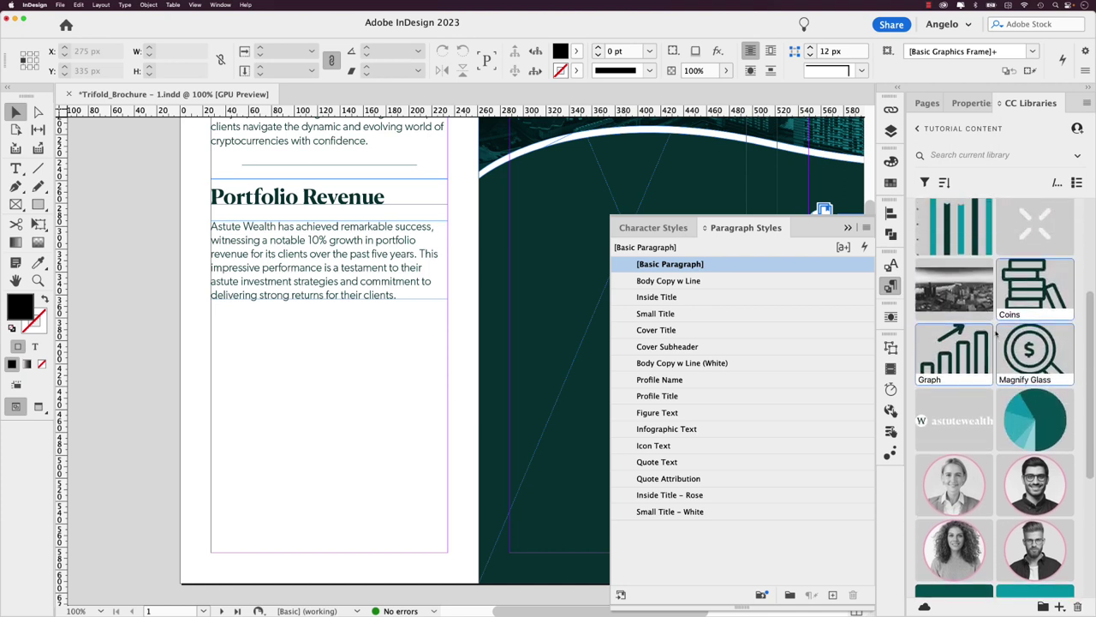
{"action": "left_click_drag", "start_coordinate": [963, 322], "coordinate": [233, 351]}
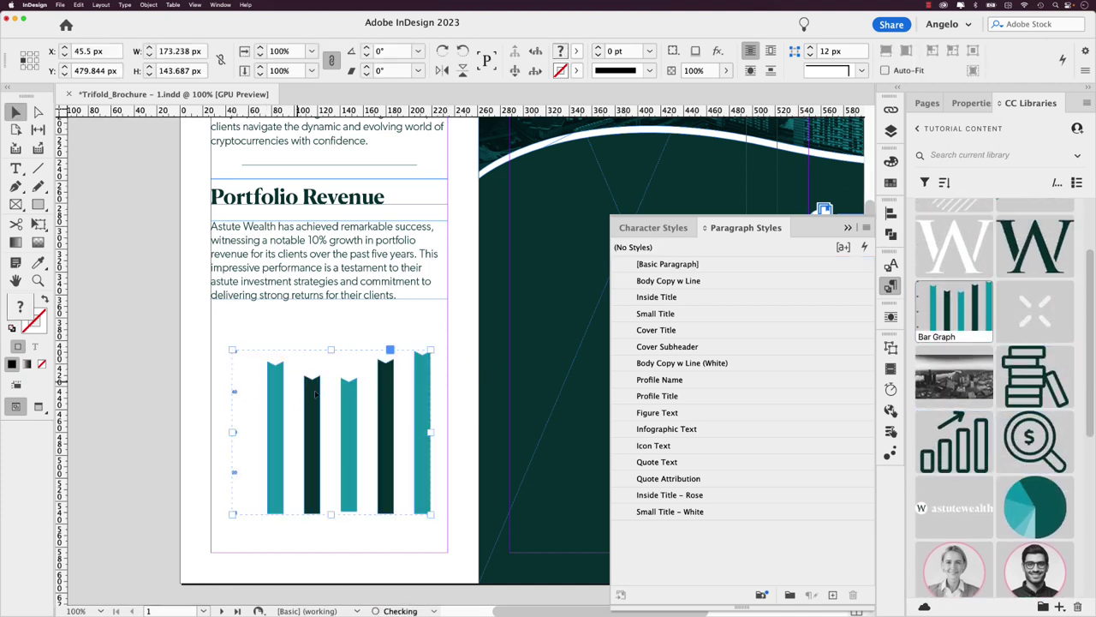
{"action": "left_click_drag", "start_coordinate": [387, 413], "coordinate": [384, 447]}
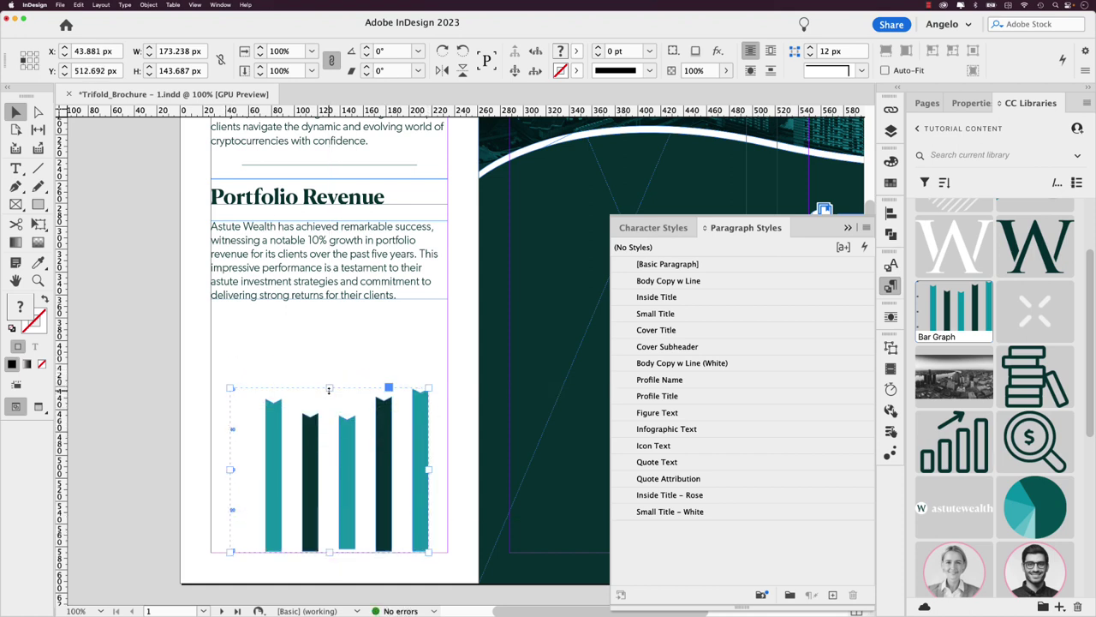
Step: Enlarge the bar graph to the full width of the column and preview the panel without guides
{"action": "left_click_drag", "start_coordinate": [329, 388], "coordinate": [328, 370]}
{"action": "left_click_drag", "start_coordinate": [329, 358], "coordinate": [330, 354]}
{"action": "left_click", "coordinate": [374, 322]}
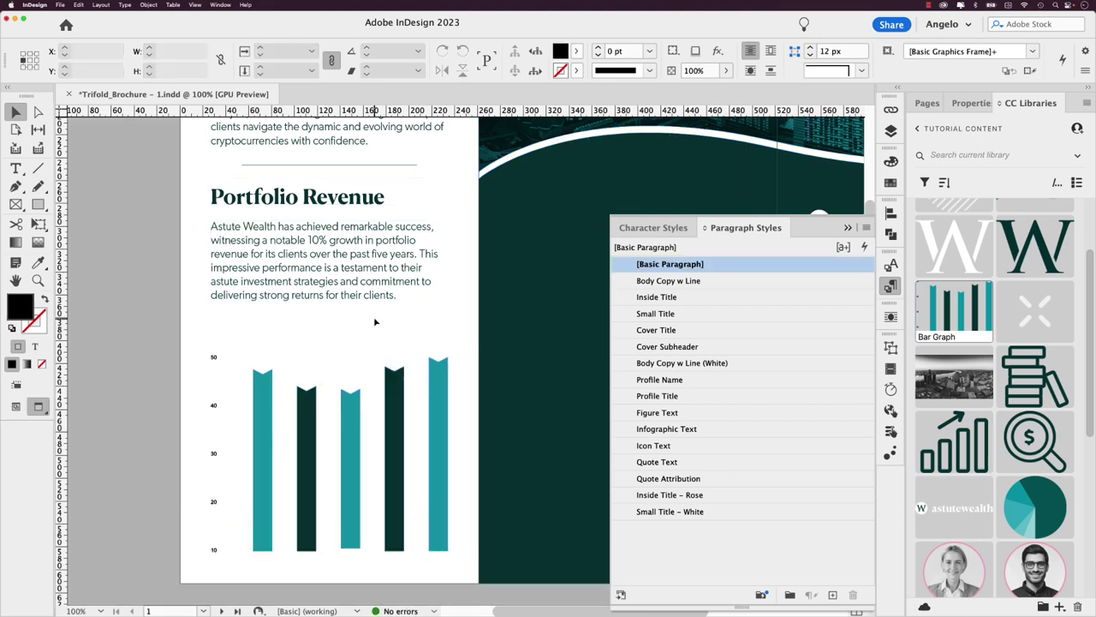
Step: Scale the bar graph to about 189 × 157 px, keeping it centered at the bottom of the first panel
{"action": "key", "text": "super+minus"}
{"action": "left_click_drag", "start_coordinate": [419, 426], "coordinate": [416, 457]}
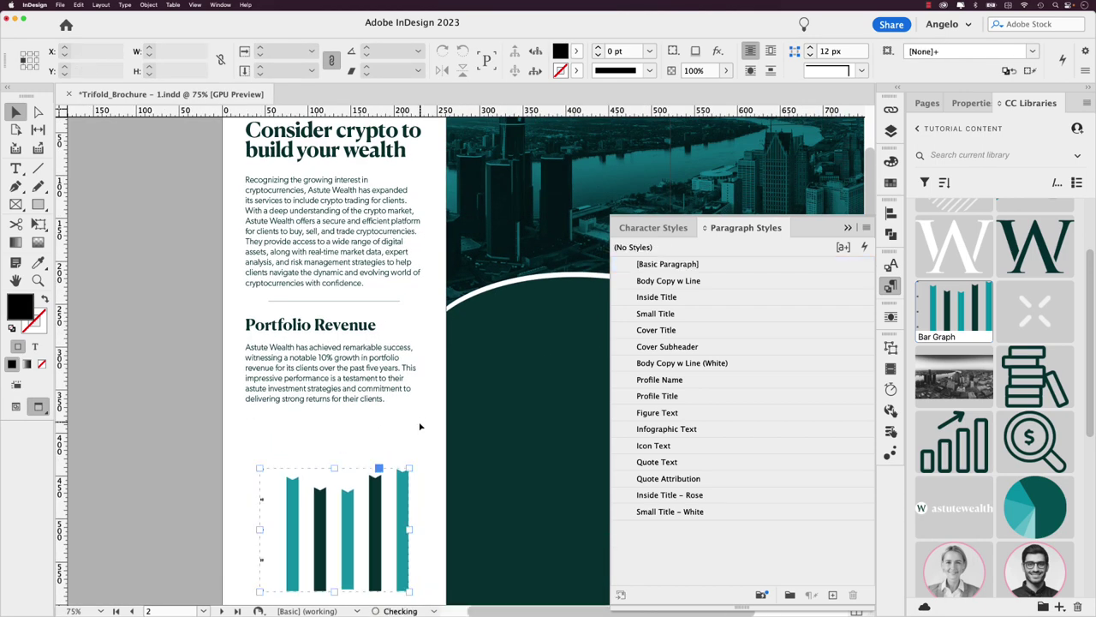
{"action": "left_click_drag", "start_coordinate": [334, 458], "coordinate": [334, 458]}
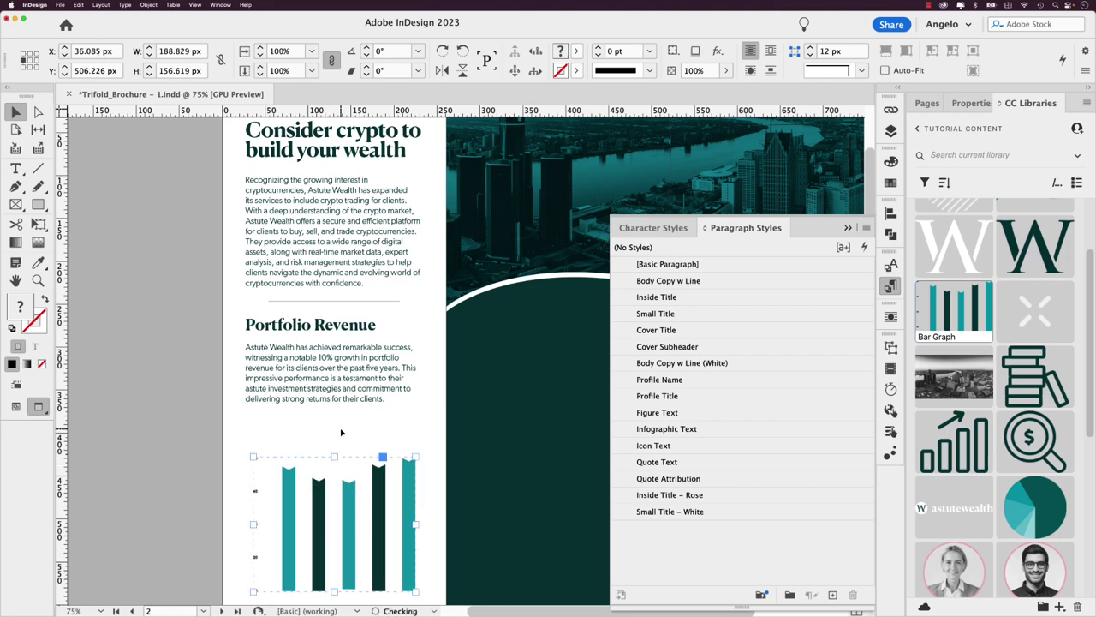
Step: Move the Portfolio Revenue heading and its paragraph slightly lower beneath the divider line, and preview the whole spread without guides
{"action": "left_click", "coordinate": [326, 429]}
{"action": "scroll", "coordinate": [325, 429], "scroll_direction": "down", "scroll_amount": 2}
{"action": "left_click", "coordinate": [341, 265]}
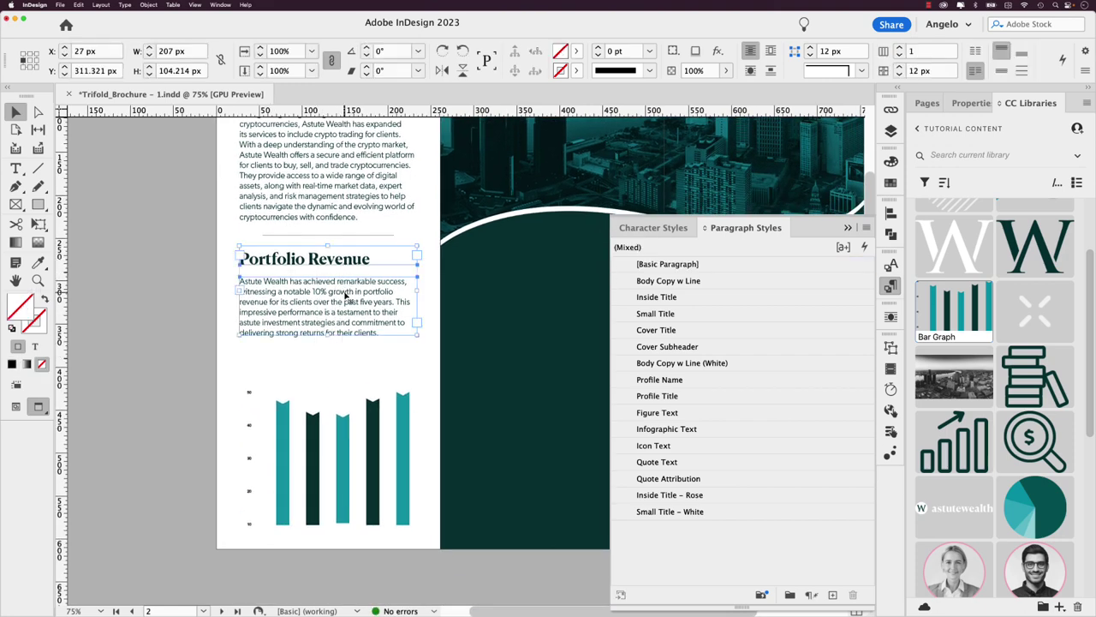
{"action": "left_click_drag", "start_coordinate": [341, 266], "coordinate": [340, 280]}
{"action": "scroll", "coordinate": [326, 347], "scroll_direction": "up", "scroll_amount": 2}
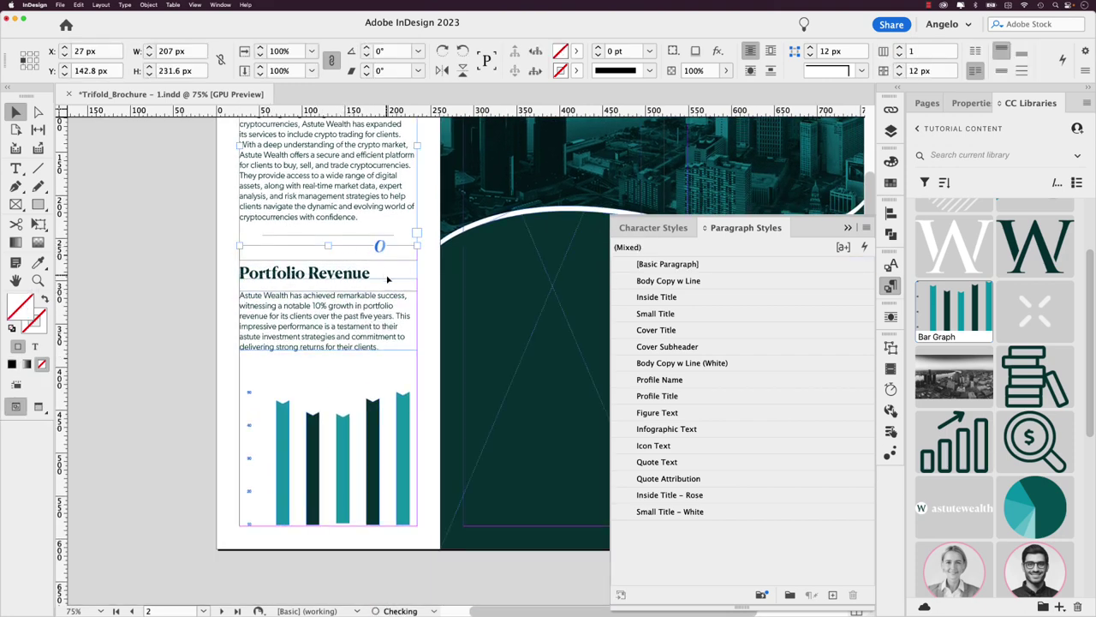
{"action": "key", "text": "super+shift+a"}
{"action": "key", "text": "super+minus"}
{"action": "scroll", "coordinate": [445, 321], "scroll_direction": "up", "scroll_amount": 2}
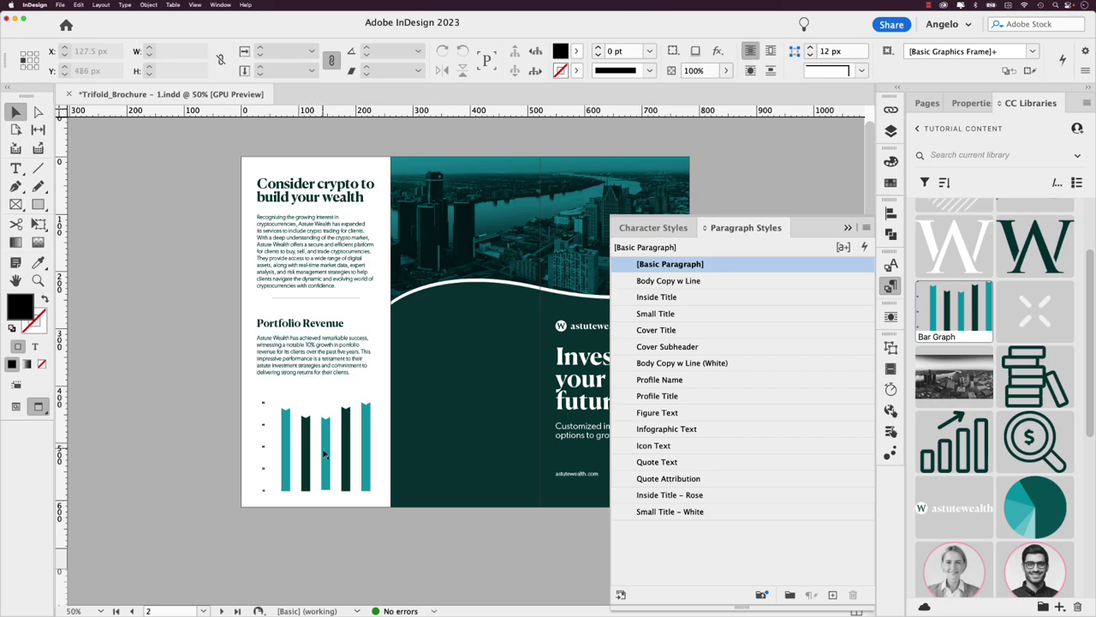
{"action": "scroll", "coordinate": [364, 418], "scroll_direction": "down", "scroll_amount": 2}
{"action": "scroll", "coordinate": [454, 368], "scroll_direction": "up", "scroll_amount": 5}
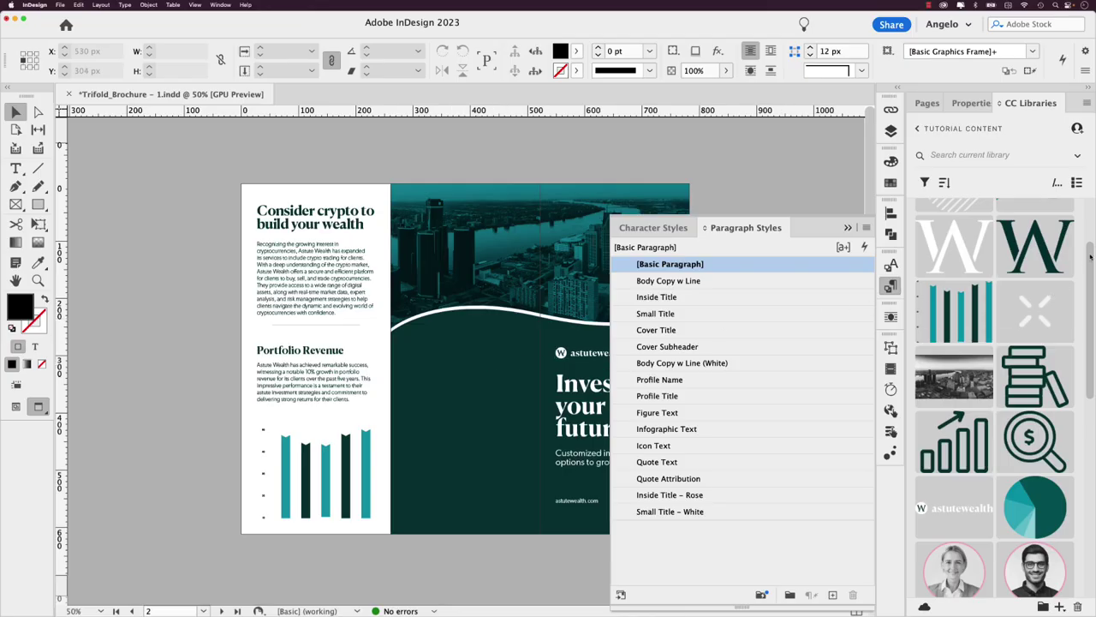
Step: Place the Instagram, LinkedIn, Facebook and Twitter artworks from the CC library separately onto the dark area of the middle panel
{"action": "scroll", "coordinate": [1090, 264], "scroll_direction": "down", "scroll_amount": 2}
{"action": "left_click_drag", "start_coordinate": [1090, 264], "coordinate": [1087, 452]}
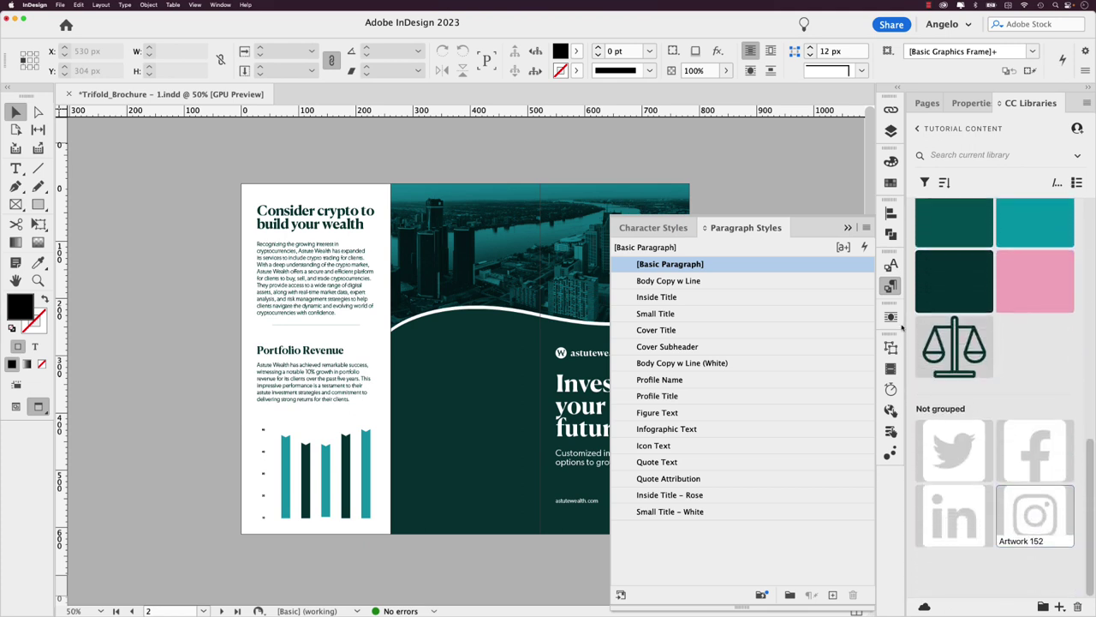
{"action": "left_click", "coordinate": [847, 227]}
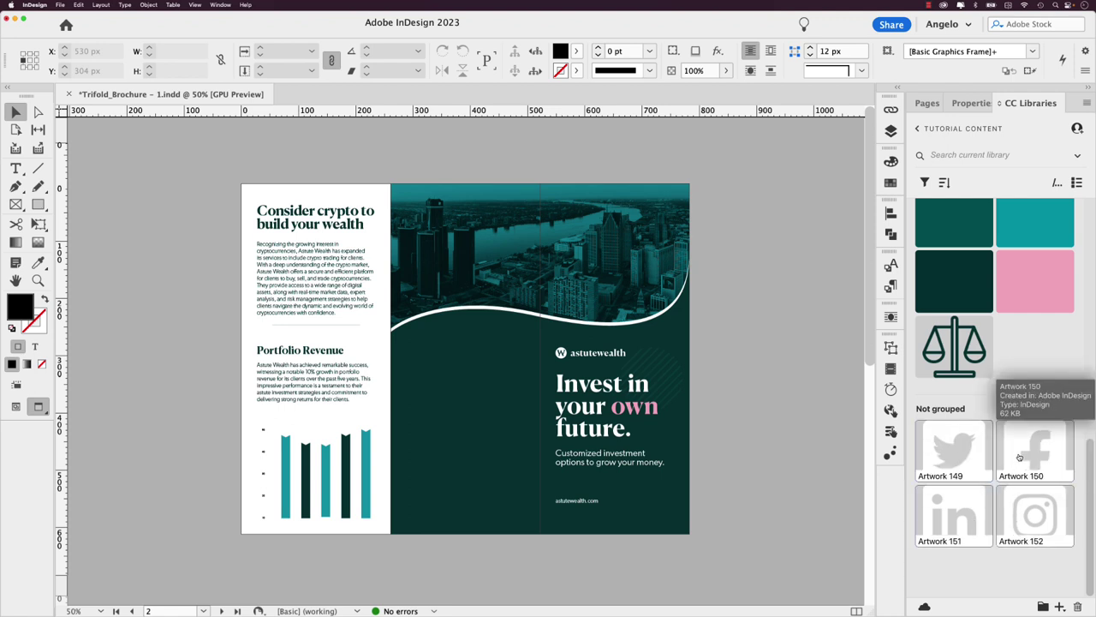
{"action": "left_click_drag", "start_coordinate": [1020, 457], "coordinate": [240, 360]}
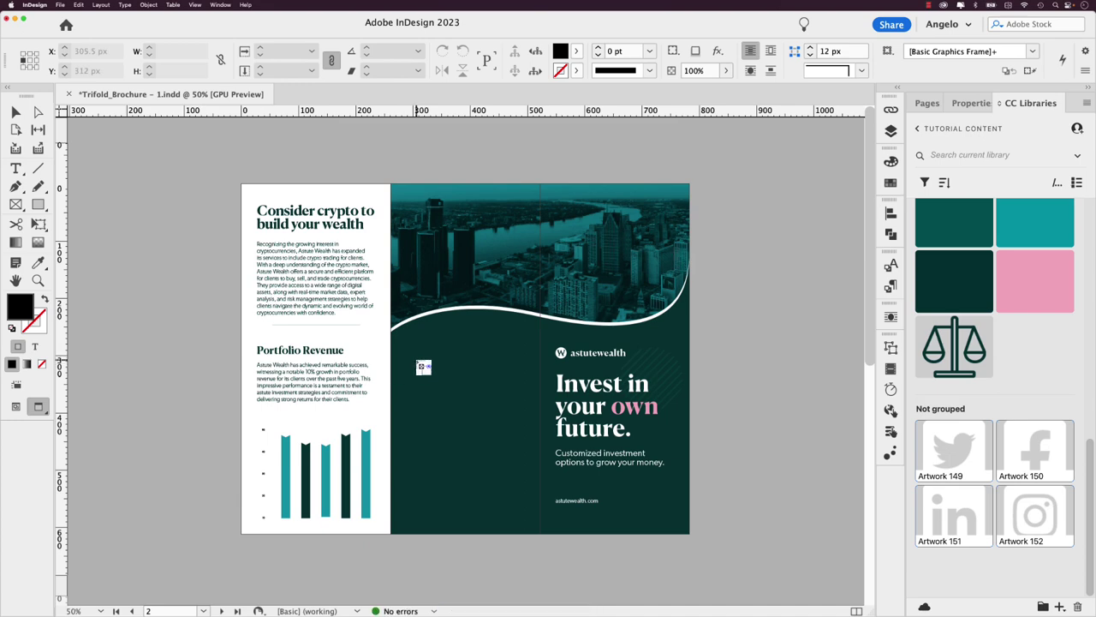
{"action": "left_click", "coordinate": [421, 365]}
{"action": "left_click", "coordinate": [463, 364]}
{"action": "left_click", "coordinate": [457, 411]}
{"action": "left_click", "coordinate": [473, 431]}
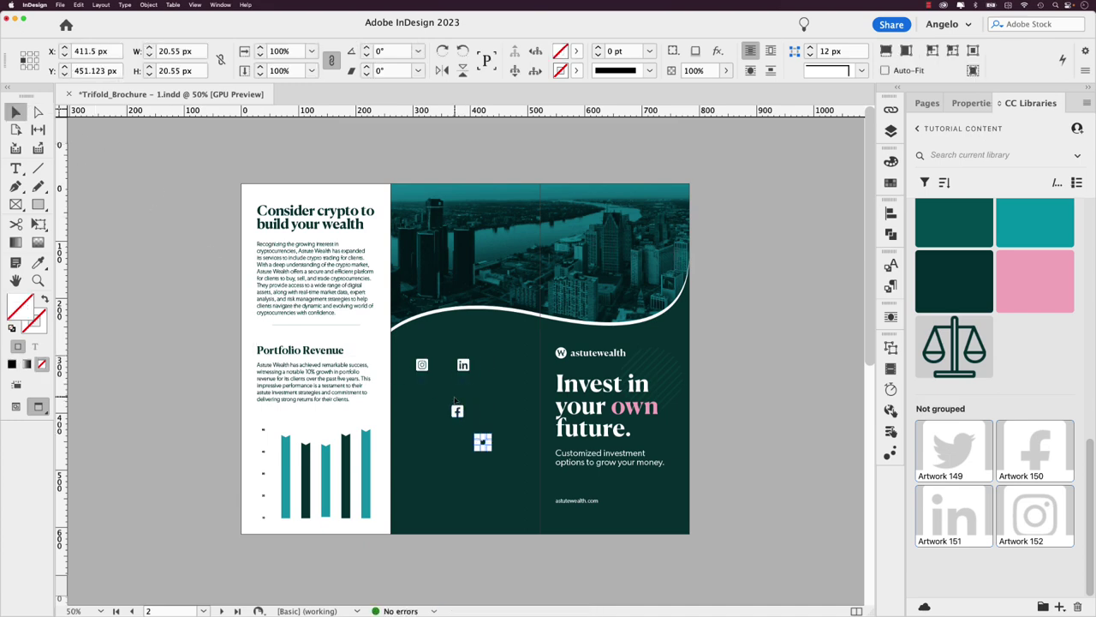
Step: Line up the four social icons in one row in the middle panel, ordered Instagram, LinkedIn, Facebook, Twitter
{"action": "scroll", "coordinate": [454, 399], "scroll_direction": "up", "scroll_amount": 5}
{"action": "scroll", "coordinate": [405, 345], "scroll_direction": "right", "scroll_amount": 3}
{"action": "scroll", "coordinate": [406, 346], "scroll_direction": "down", "scroll_amount": 1}
{"action": "left_click_drag", "start_coordinate": [308, 298], "coordinate": [390, 302]}
{"action": "left_click_drag", "start_coordinate": [414, 409], "coordinate": [434, 293]}
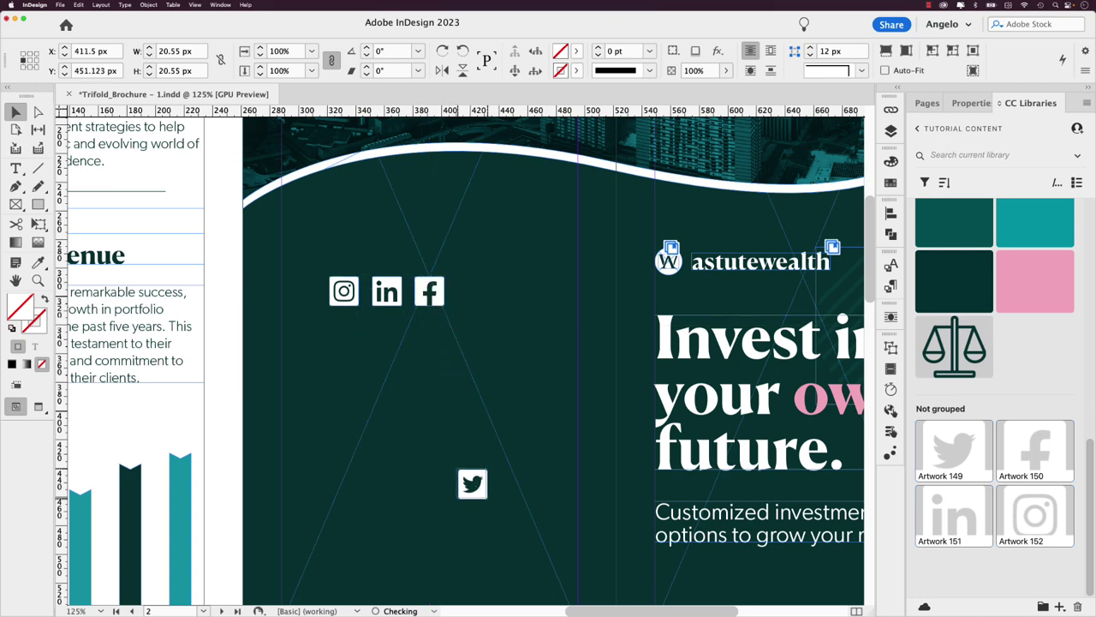
{"action": "left_click_drag", "start_coordinate": [473, 488], "coordinate": [487, 292]}
Step: Distribute the four social icons evenly by their horizontal centers and move the row slightly down
{"action": "left_click_drag", "start_coordinate": [322, 263], "coordinate": [539, 337]}
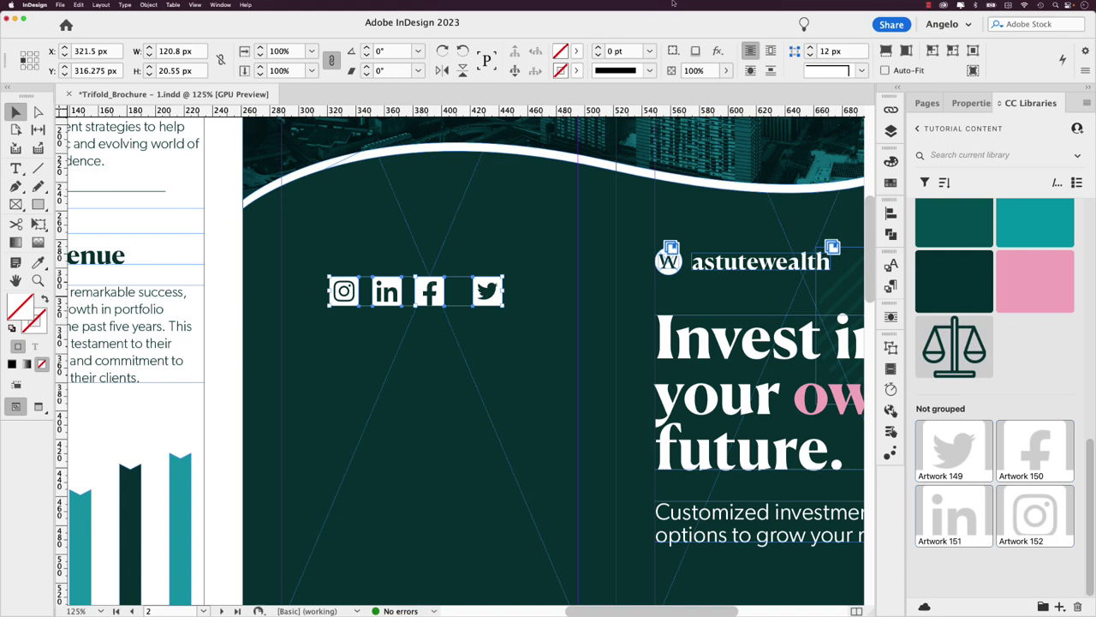
{"action": "left_click", "coordinate": [891, 212]}
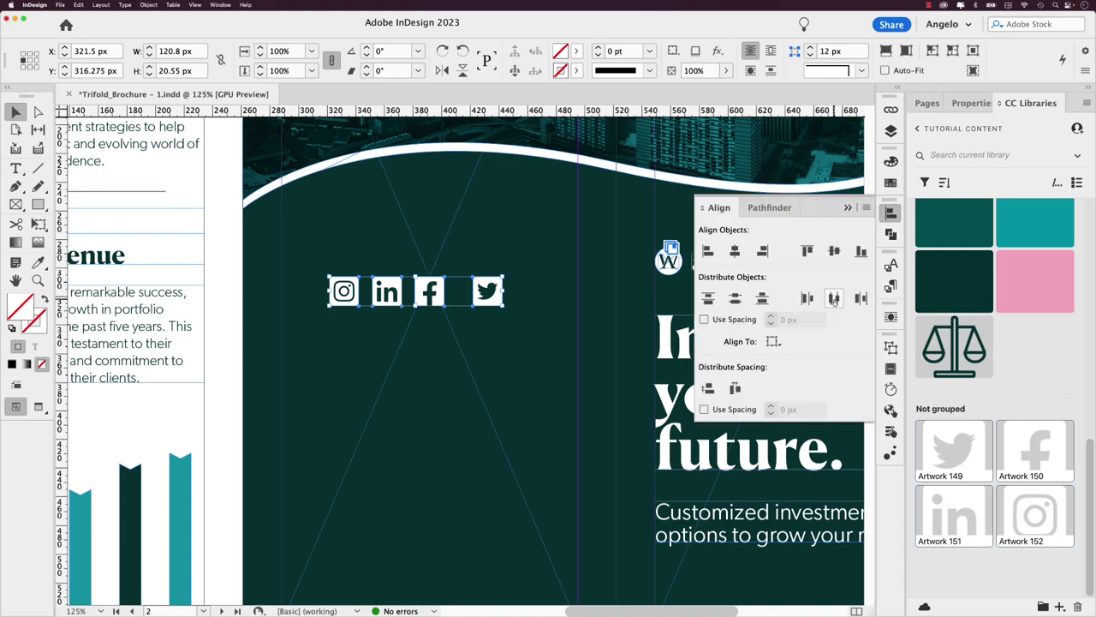
{"action": "left_click", "coordinate": [834, 299]}
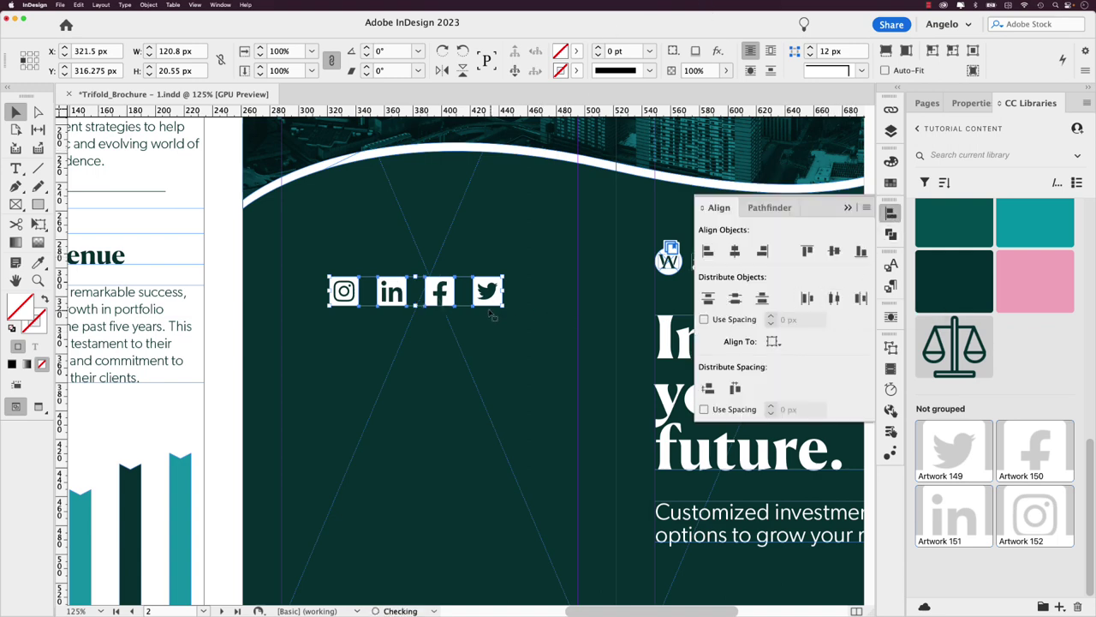
{"action": "mouse_move", "coordinate": [487, 293]}
{"action": "left_mouse_down"}
{"action": "mouse_move", "coordinate": [502, 313]}
{"action": "mouse_move", "coordinate": [490, 306]}
{"action": "left_mouse_up"}
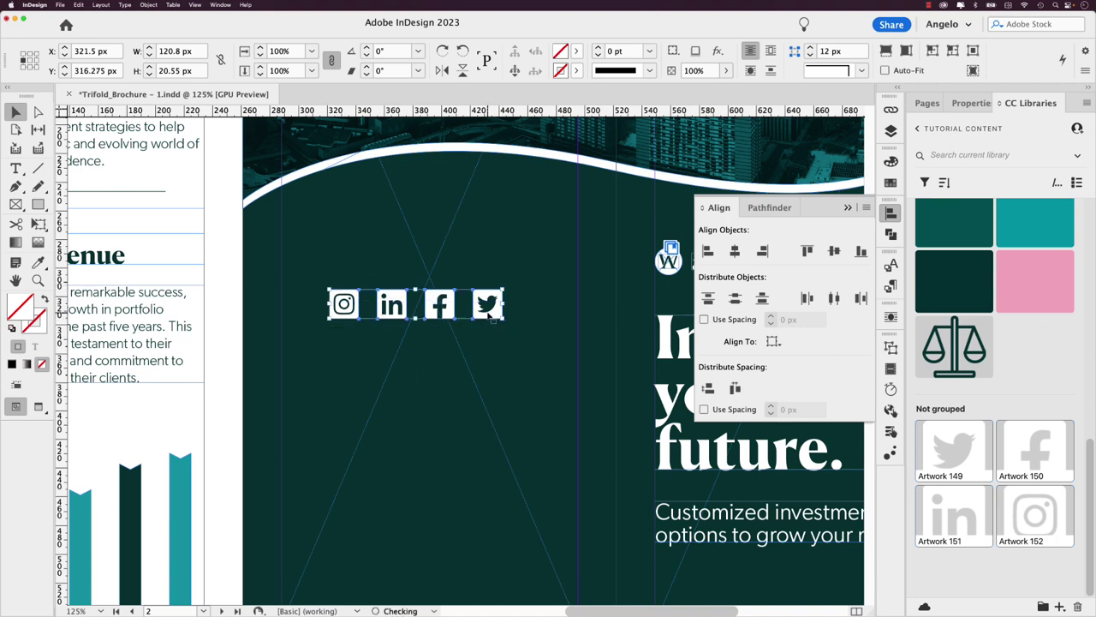
Step: Duplicate the Portfolio Revenue heading above the social icons and apply the Small Title - White paragraph style to the copy
{"action": "left_click", "coordinate": [127, 257]}
{"action": "left_click_drag", "start_coordinate": [98, 258], "coordinate": [471, 268]}
{"action": "double_click", "coordinate": [454, 250]}
{"action": "key", "text": "super+a"}
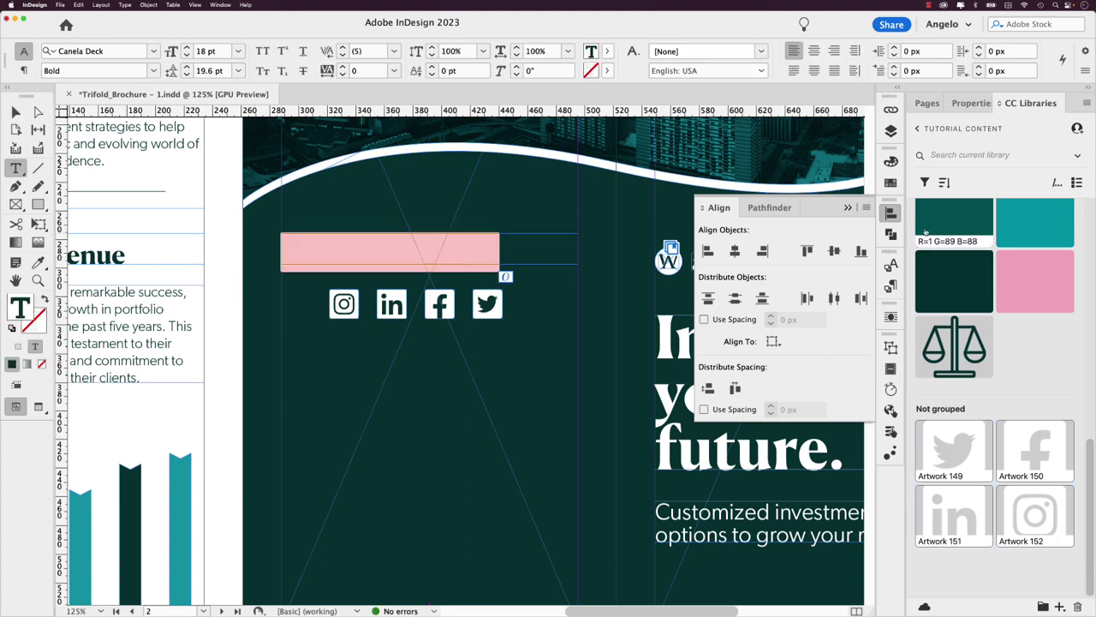
{"action": "left_click", "coordinate": [891, 285]}
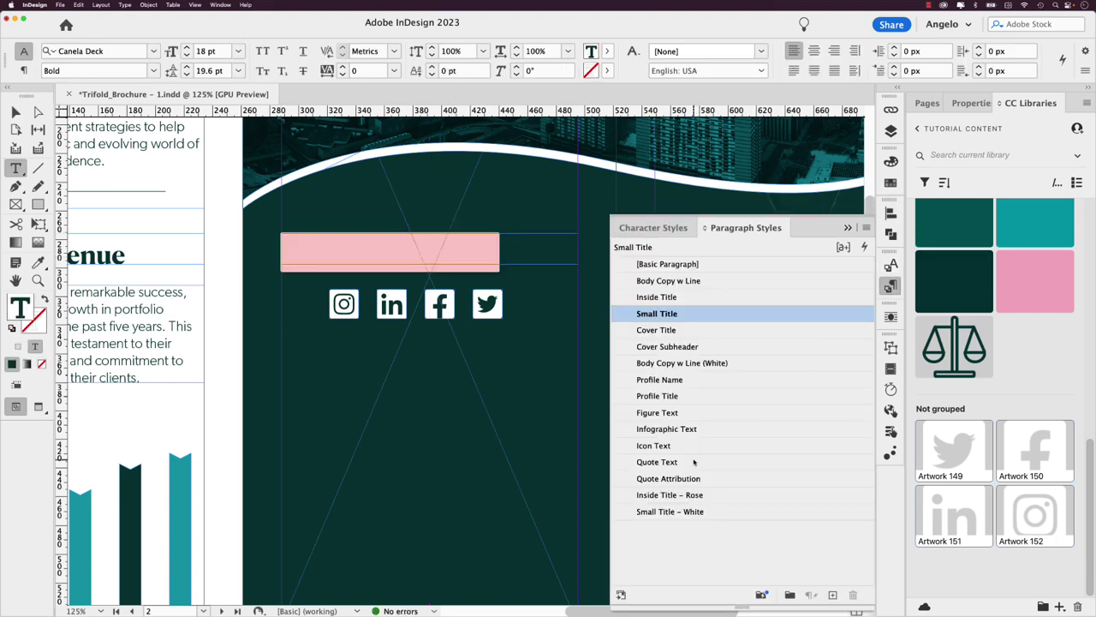
{"action": "left_click", "coordinate": [675, 512]}
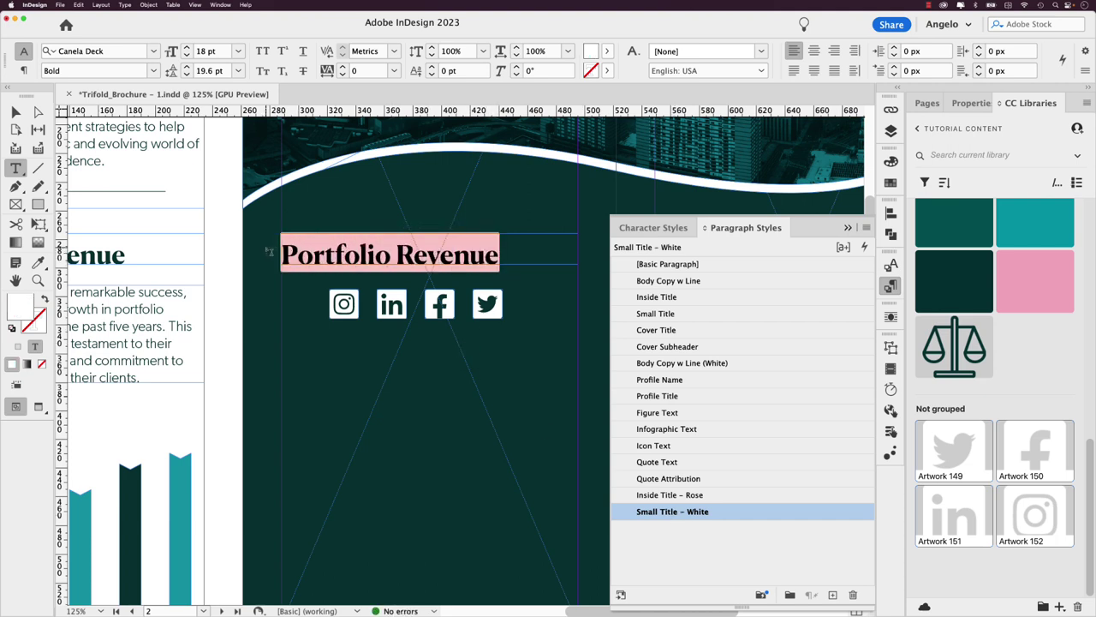
Step: Replace the copied heading's text with "Connect with us!", center-align it above the icons and deselect it
{"action": "type", "text": "Connect with us"}
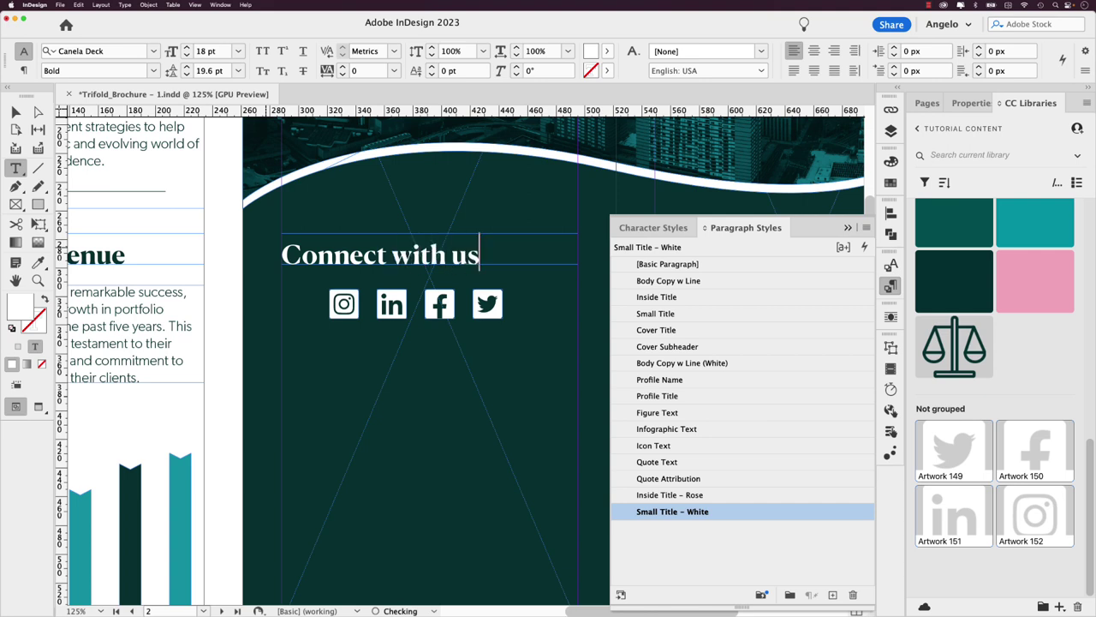
{"action": "type", "text": "!"}
{"action": "key", "text": "super+a"}
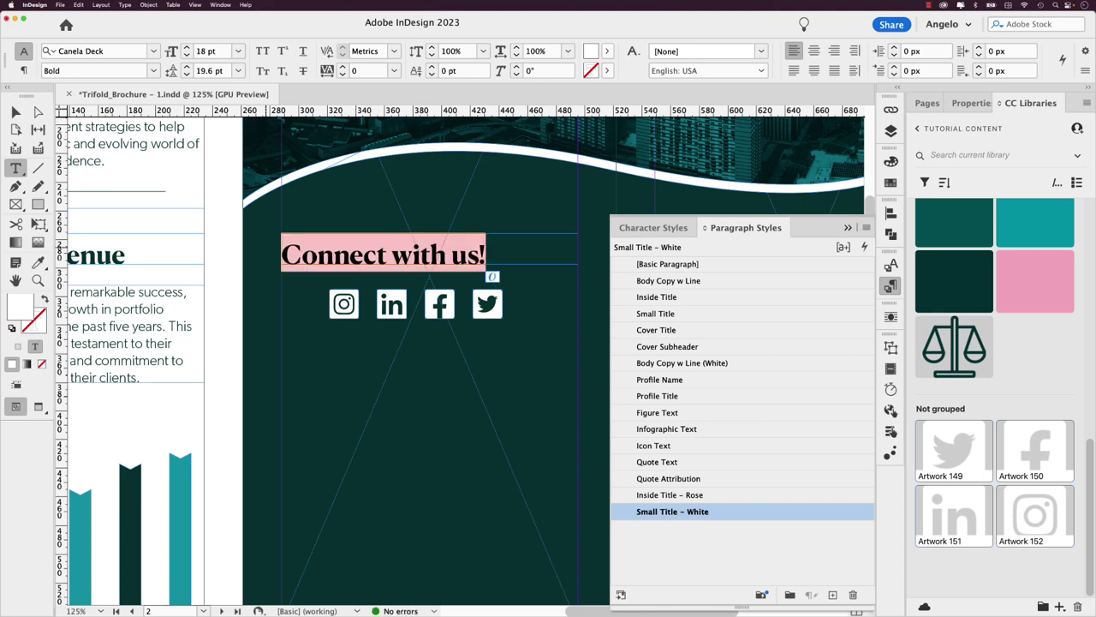
{"action": "key", "text": "super+shift+c"}
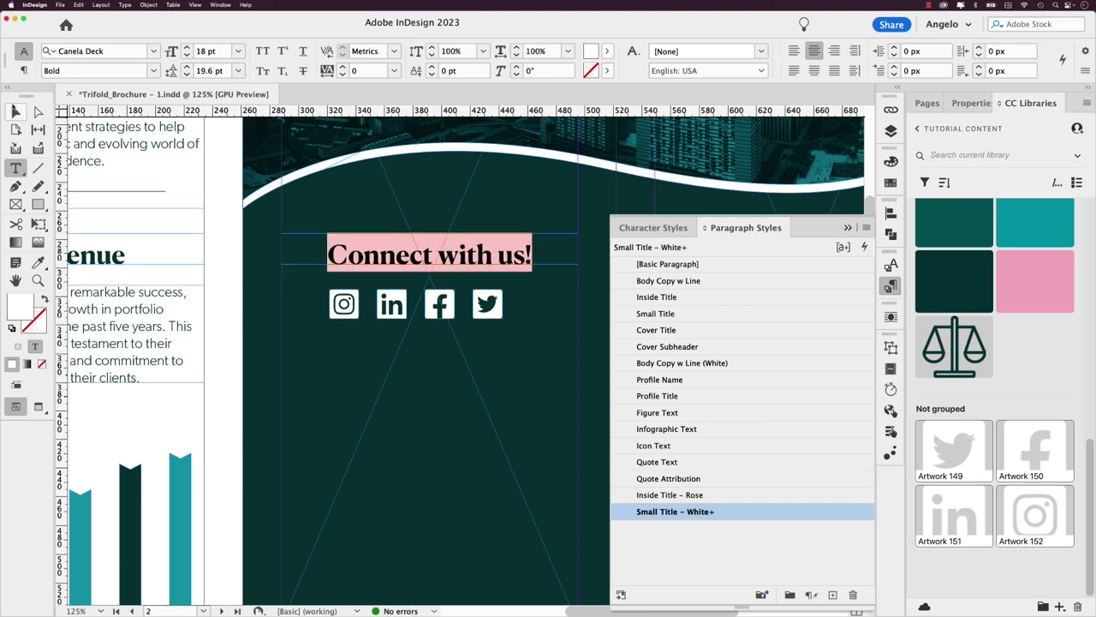
{"action": "left_click", "coordinate": [15, 112]}
{"action": "left_click", "coordinate": [605, 318]}
{"action": "scroll", "coordinate": [604, 318], "scroll_direction": "down", "scroll_amount": 2}
{"action": "left_click_drag", "start_coordinate": [605, 317], "coordinate": [606, 300]}
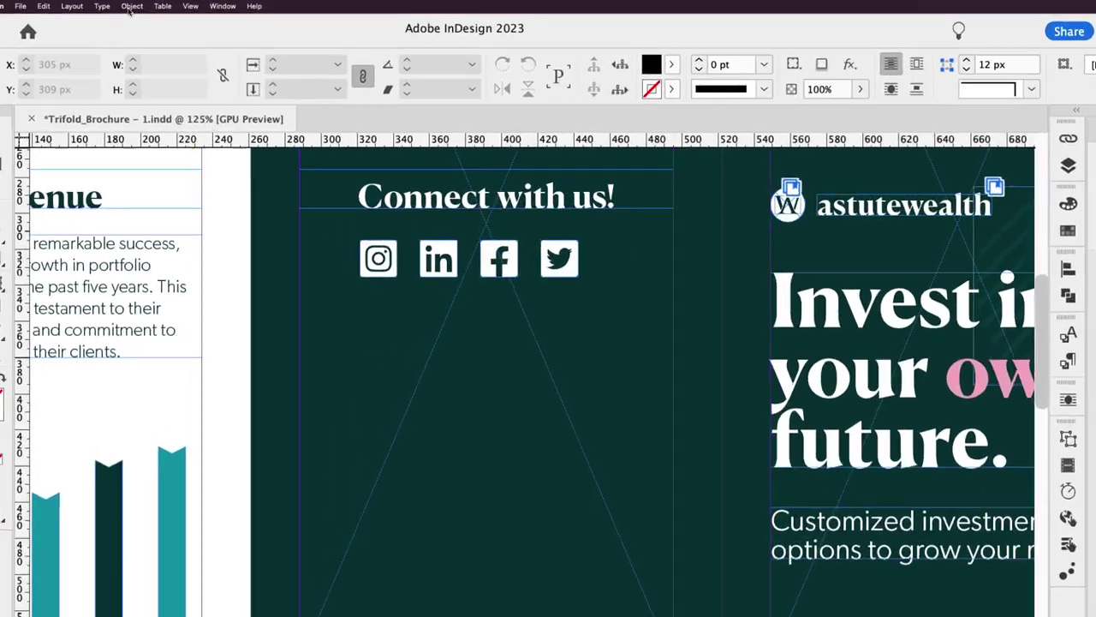
{"action": "left_click", "coordinate": [147, 5]}
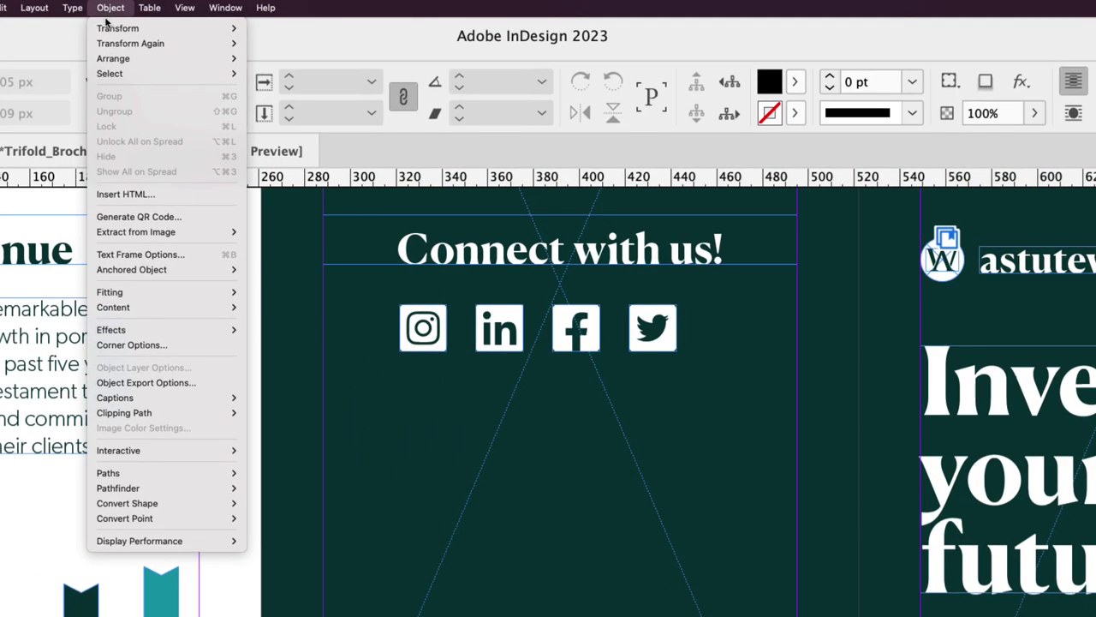
{"action": "left_click", "coordinate": [141, 217]}
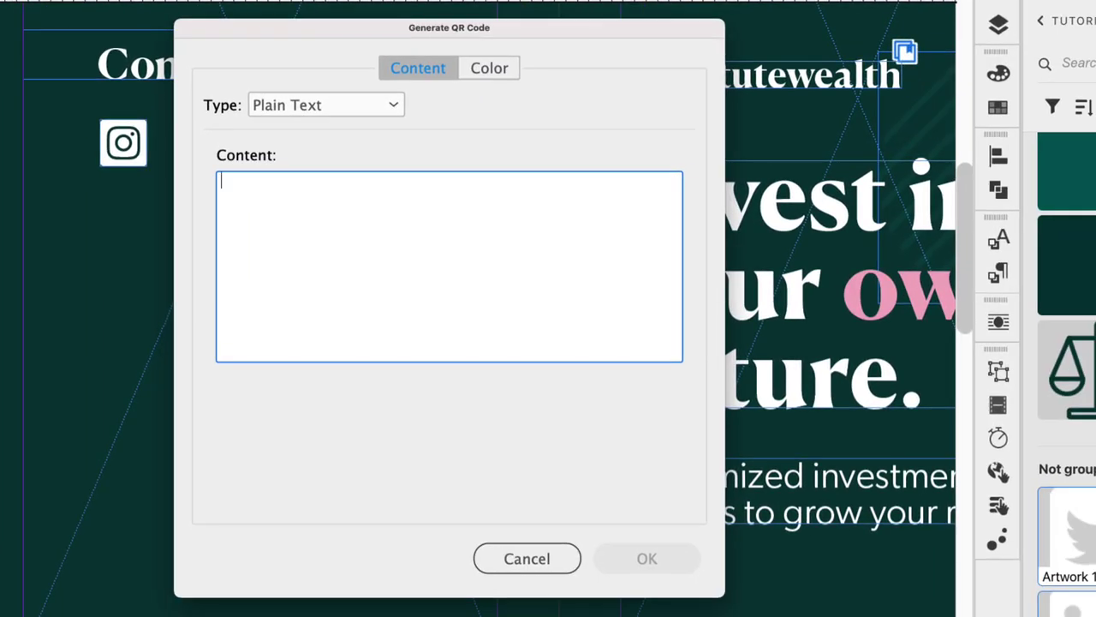
{"action": "left_click", "coordinate": [296, 110]}
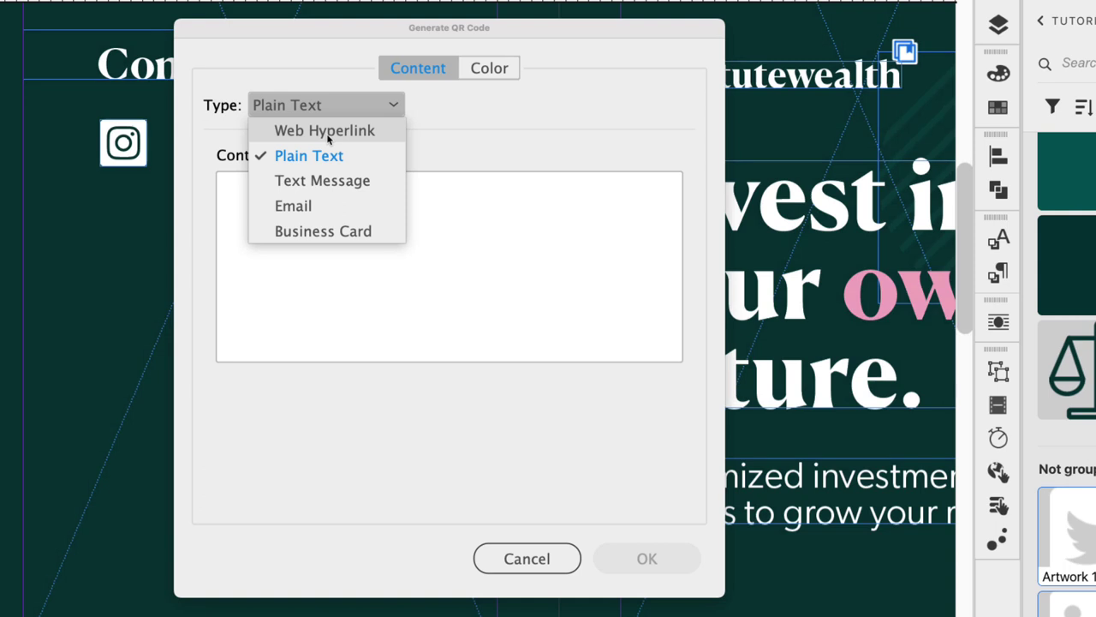
{"action": "left_click", "coordinate": [325, 132]}
{"action": "left_click", "coordinate": [318, 196]}
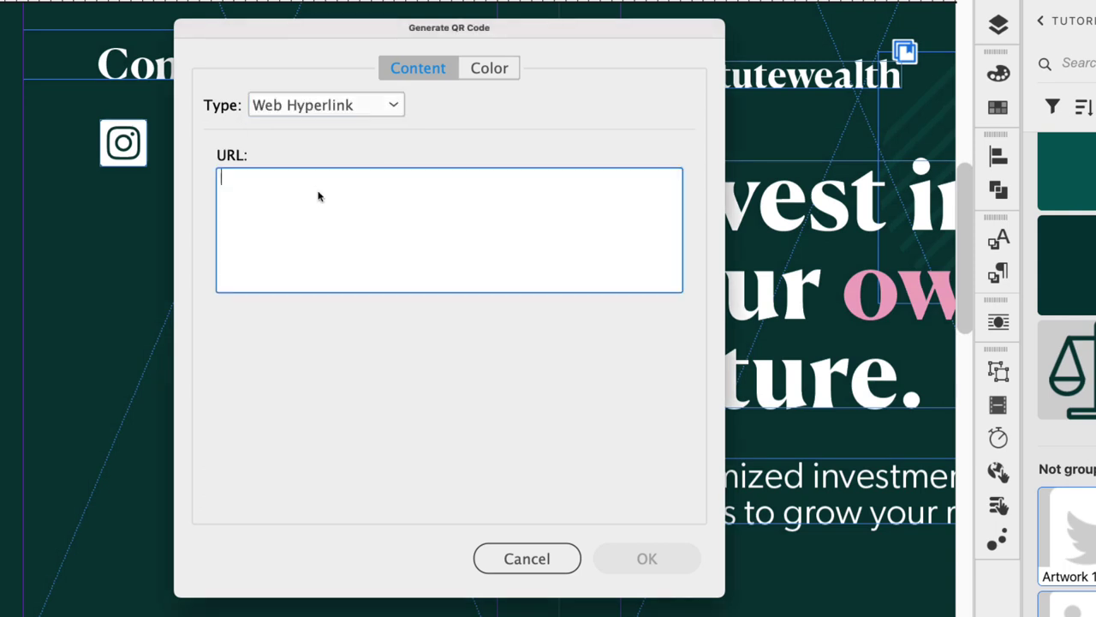
{"action": "type", "text": "htt"}
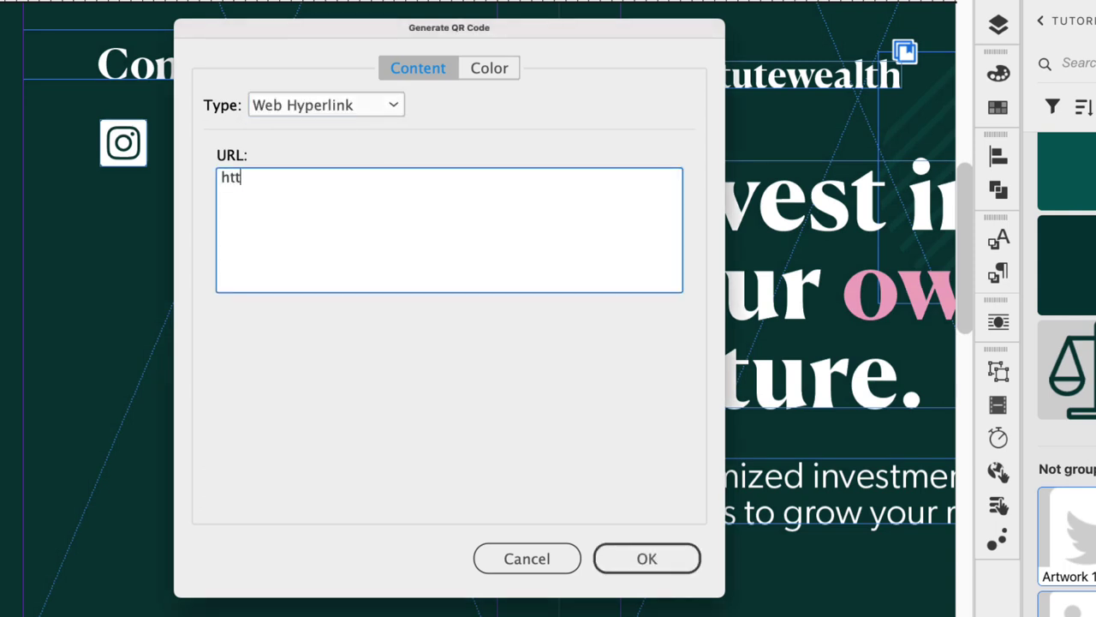
{"action": "type", "text": "ps://www.a"}
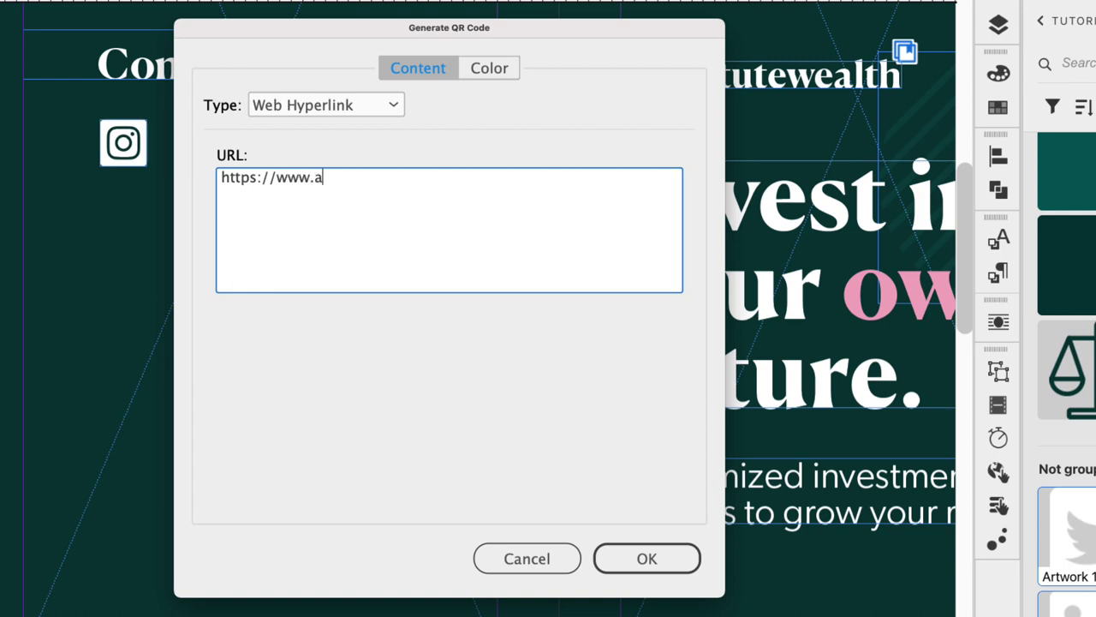
{"action": "type", "text": "stutewealth.com"}
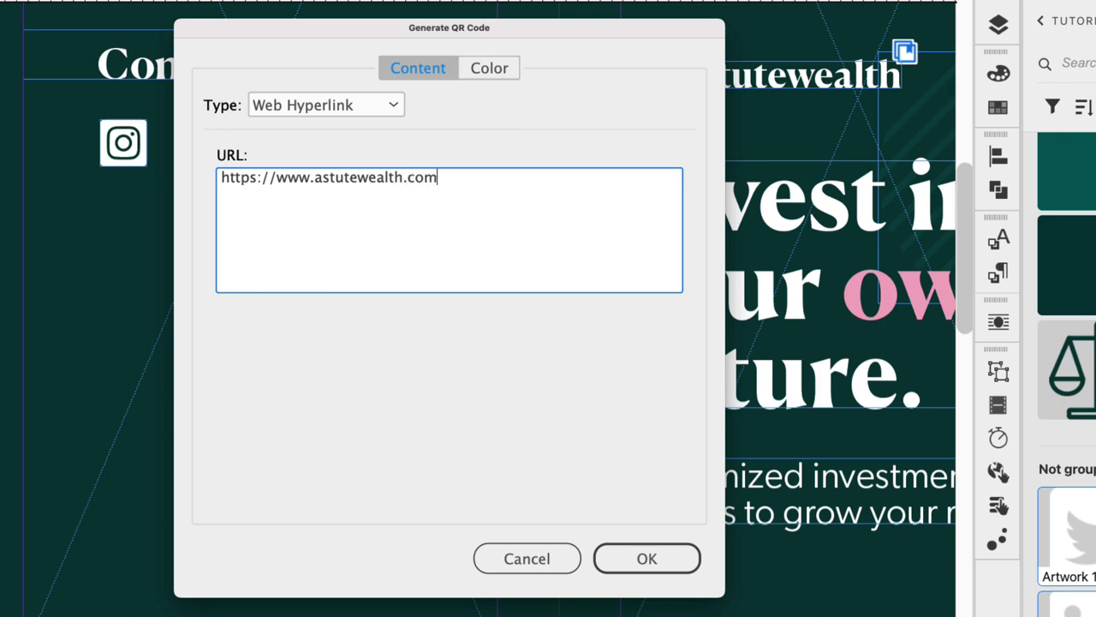
Step: Color the QR code with the dark green swatch R=2 G=53 B=53 and generate it
{"action": "left_click", "coordinate": [485, 70]}
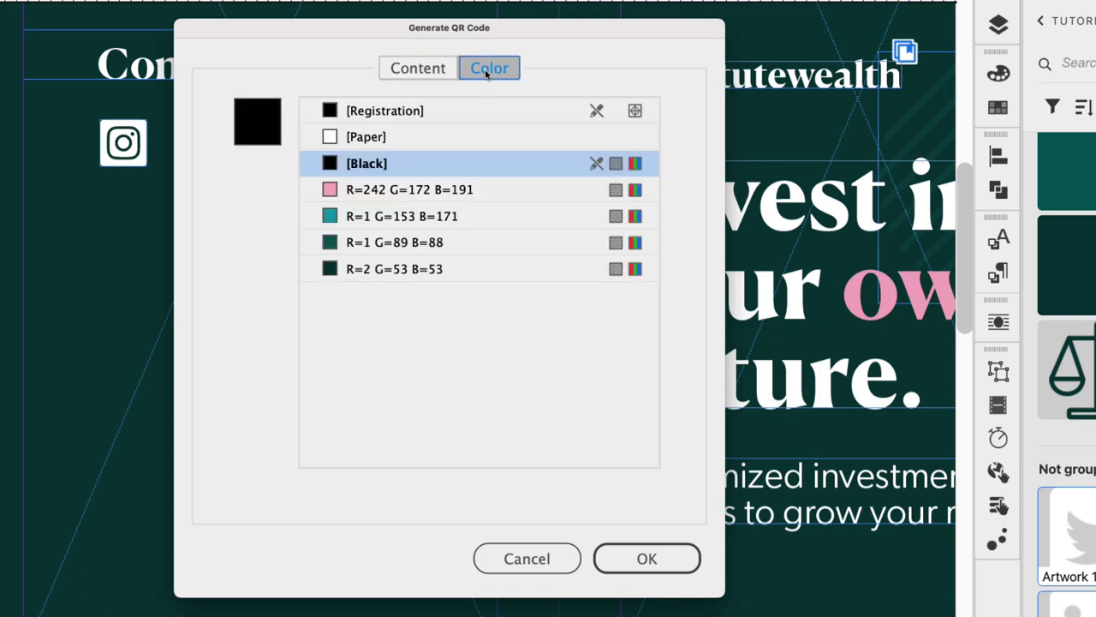
{"action": "left_click", "coordinate": [358, 270]}
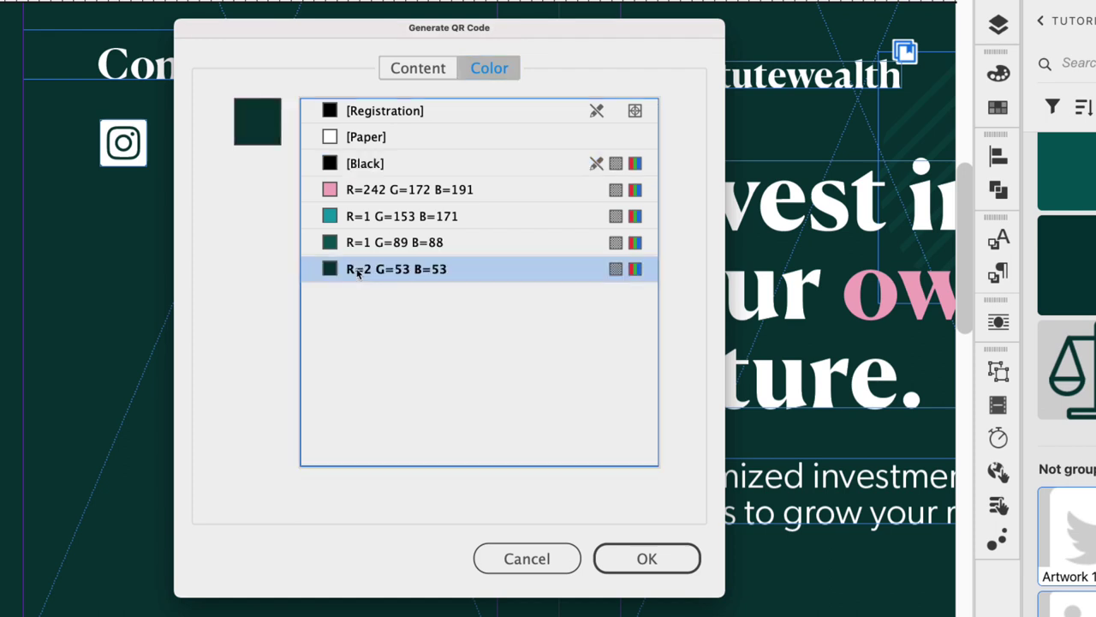
{"action": "left_click", "coordinate": [643, 559]}
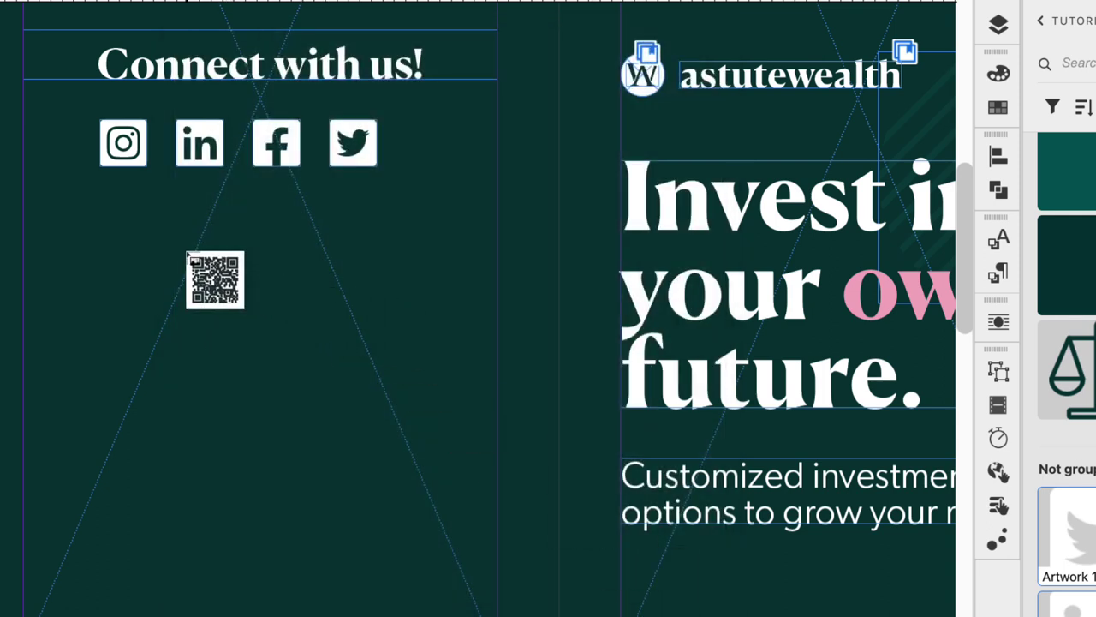
Step: Place the QR code as a square of about 93 px below the social icons and fill its frame with Paper
{"action": "left_click", "coordinate": [259, 392]}
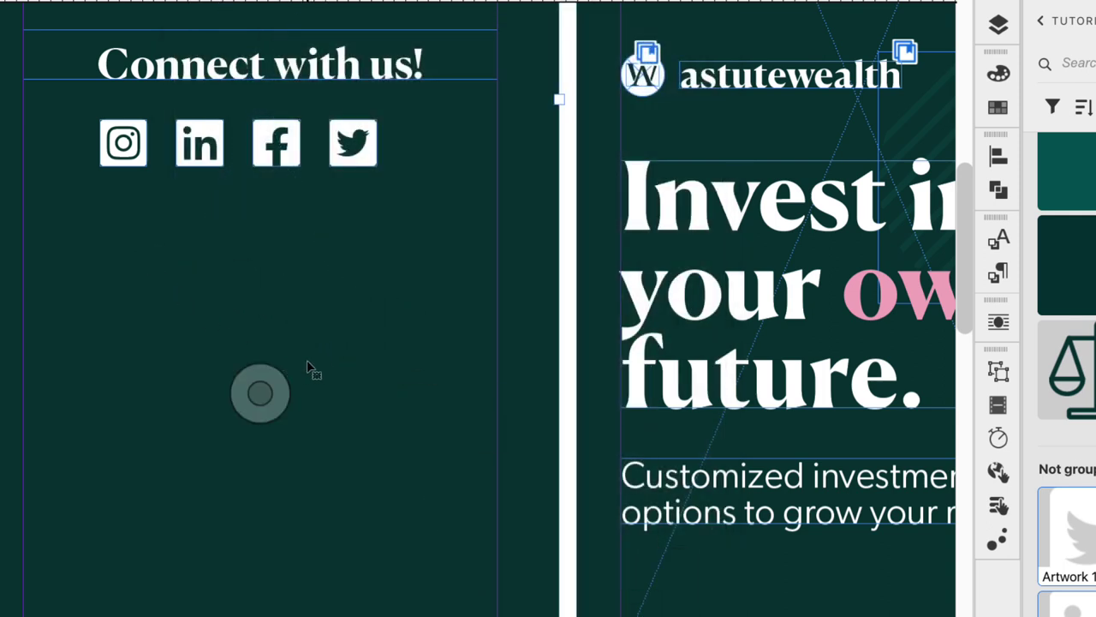
{"action": "key", "text": "ctrl+z"}
{"action": "left_click_drag", "start_coordinate": [47, 219], "coordinate": [259, 391]}
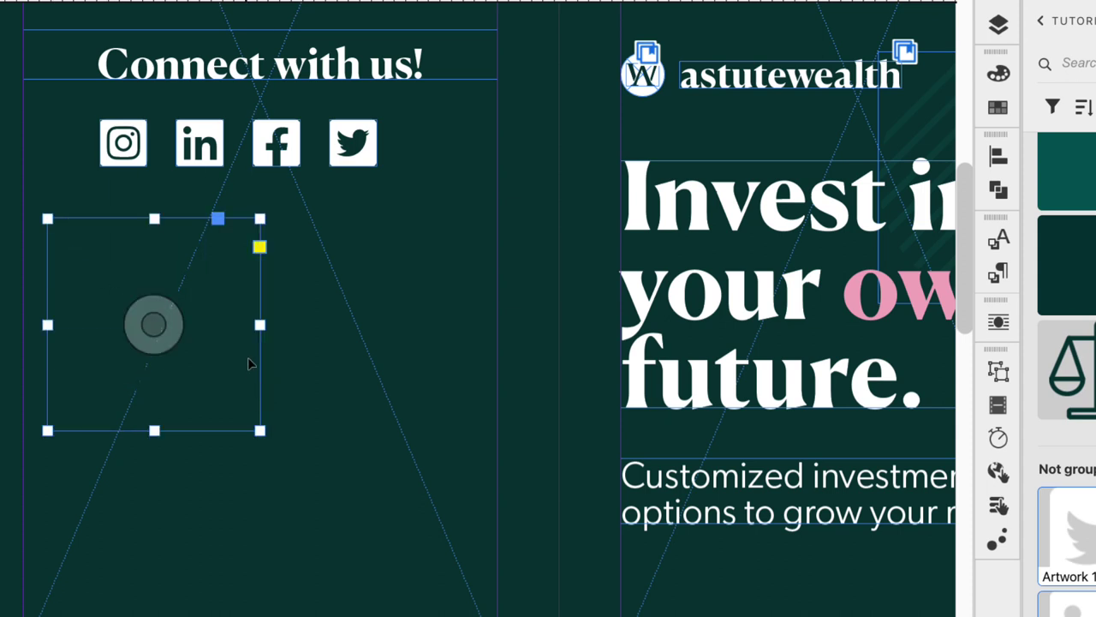
{"action": "left_click", "coordinate": [998, 109]}
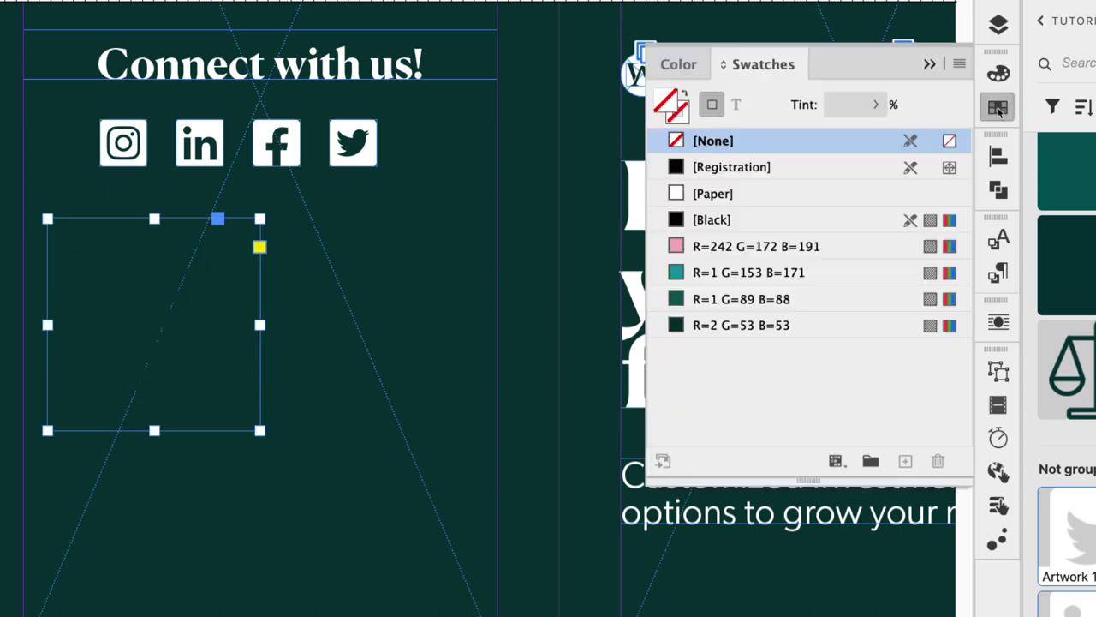
{"action": "left_click", "coordinate": [704, 196]}
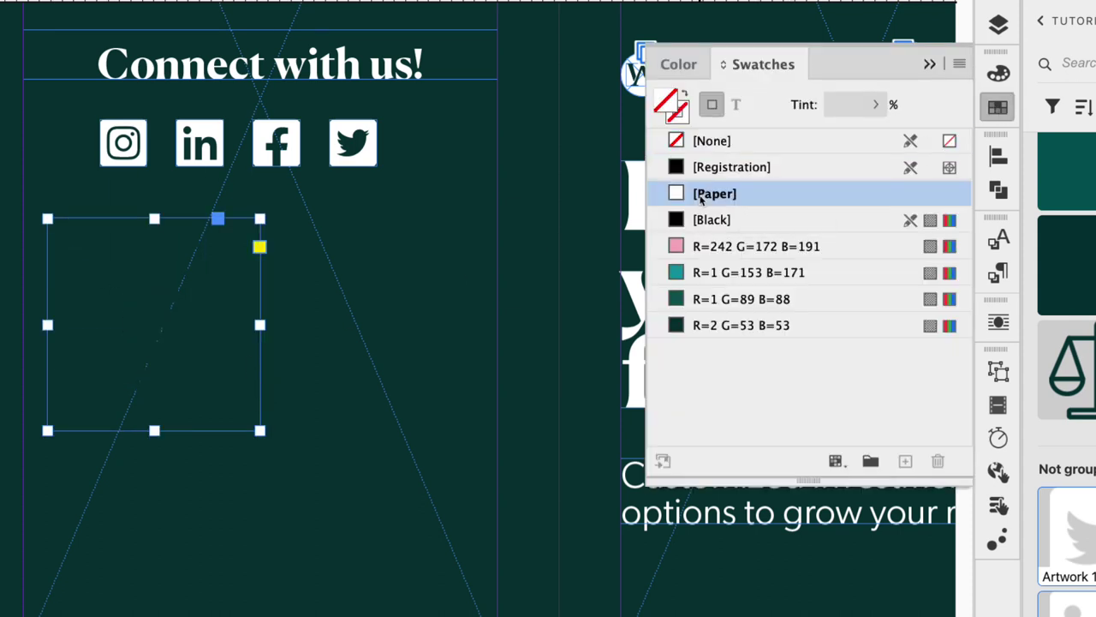
{"action": "left_click", "coordinate": [929, 64]}
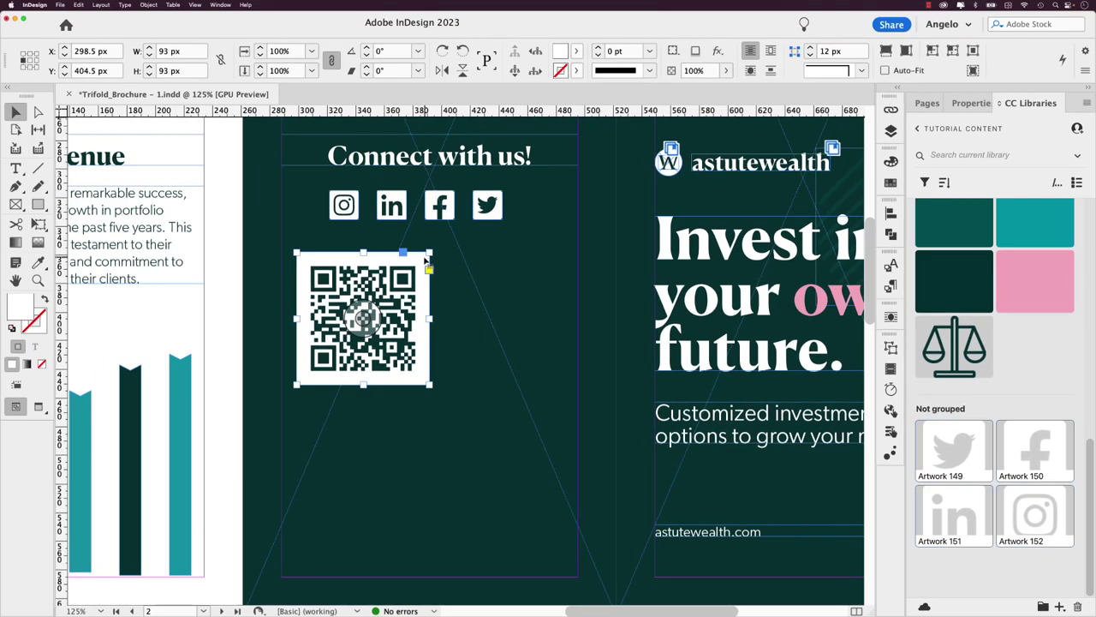
Step: Scale down the QR code and center it horizontally in the middle panel, well below the social icons
{"action": "left_click_drag", "start_coordinate": [273, 222], "coordinate": [254, 233]}
{"action": "left_click_drag", "start_coordinate": [420, 257], "coordinate": [389, 294]}
{"action": "left_click_drag", "start_coordinate": [341, 340], "coordinate": [430, 340]}
Step: Copy the astutewealth logo from the cover panel to the lower middle panel, centered below the QR code, and nudge it downward
{"action": "left_click", "coordinate": [738, 171]}
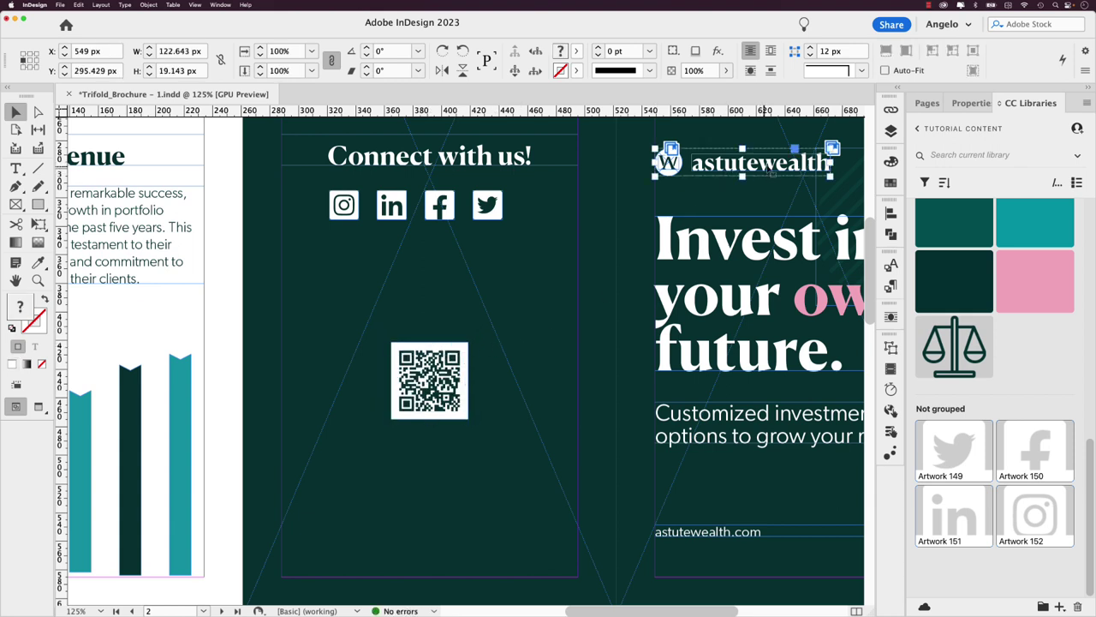
{"action": "left_click_drag", "start_coordinate": [774, 162], "coordinate": [462, 516]}
{"action": "key", "text": "Down"}
{"action": "key", "text": "Down"}
{"action": "key", "text": "Down"}
{"action": "key", "text": "Down"}
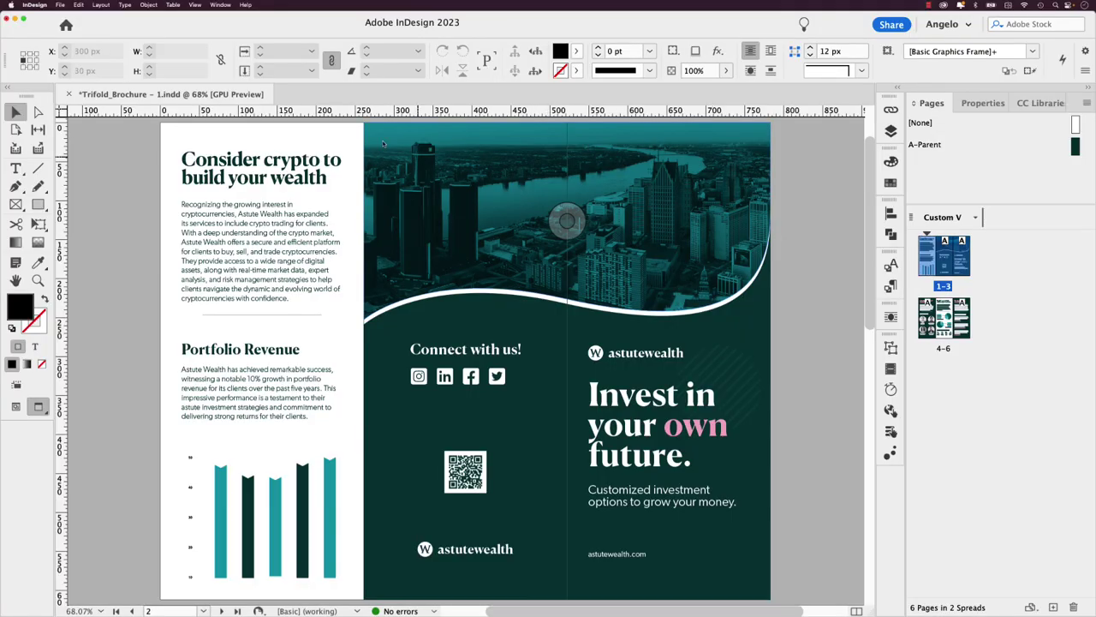
Step: Export all pages as spreads to Adobe PDF (Interactive) under the name Trifold_Brochure - 1 in the pdf folder
{"action": "left_click", "coordinate": [60, 5]}
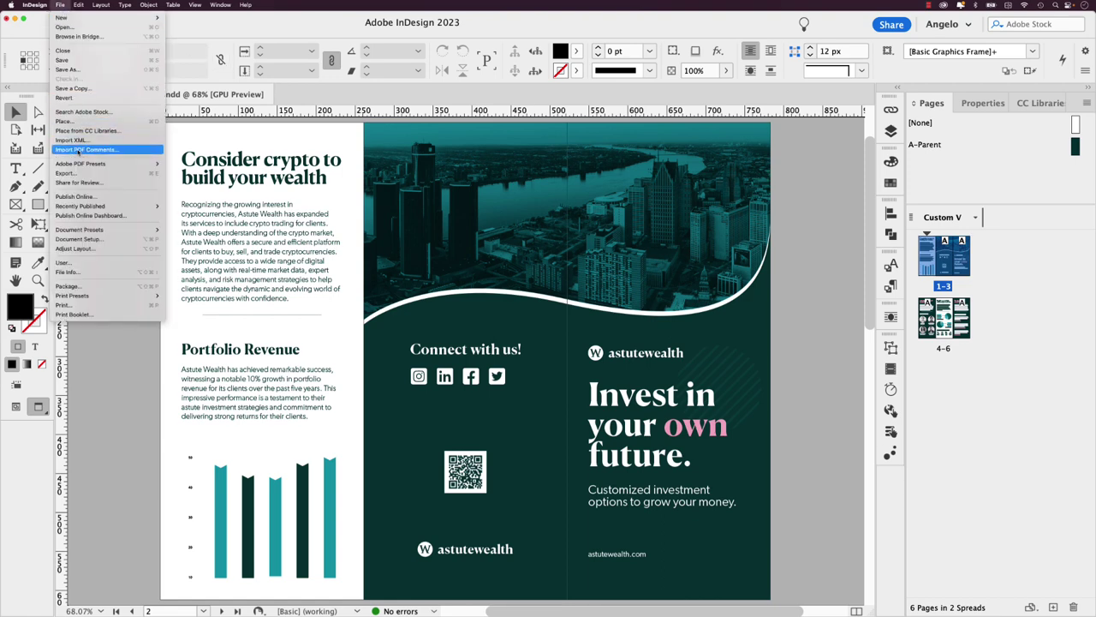
{"action": "left_click", "coordinate": [80, 176]}
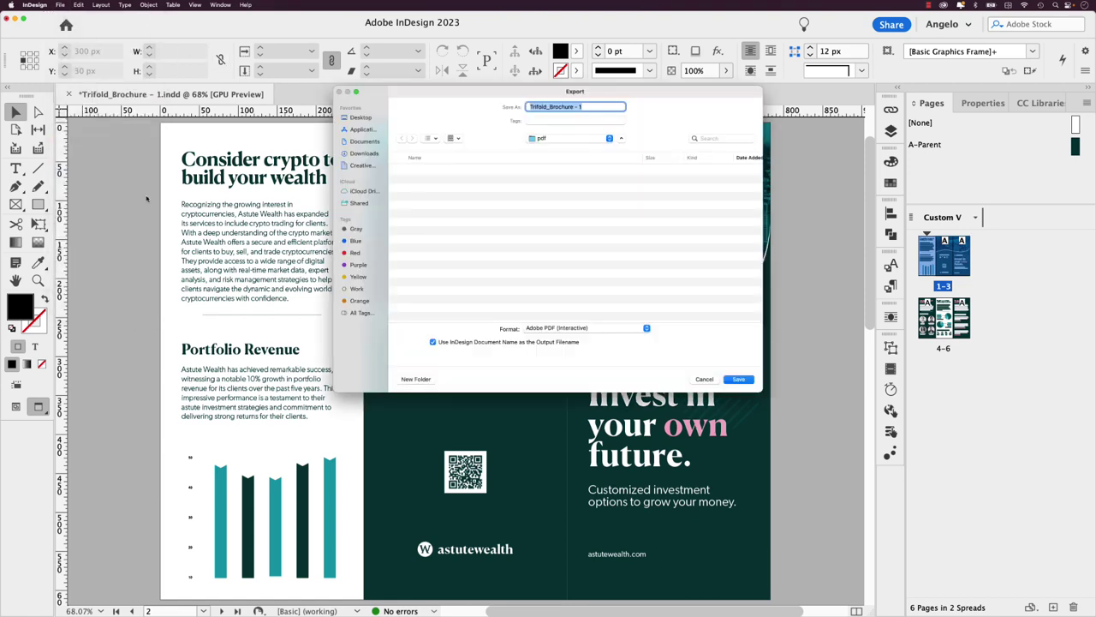
{"action": "left_click", "coordinate": [568, 329]}
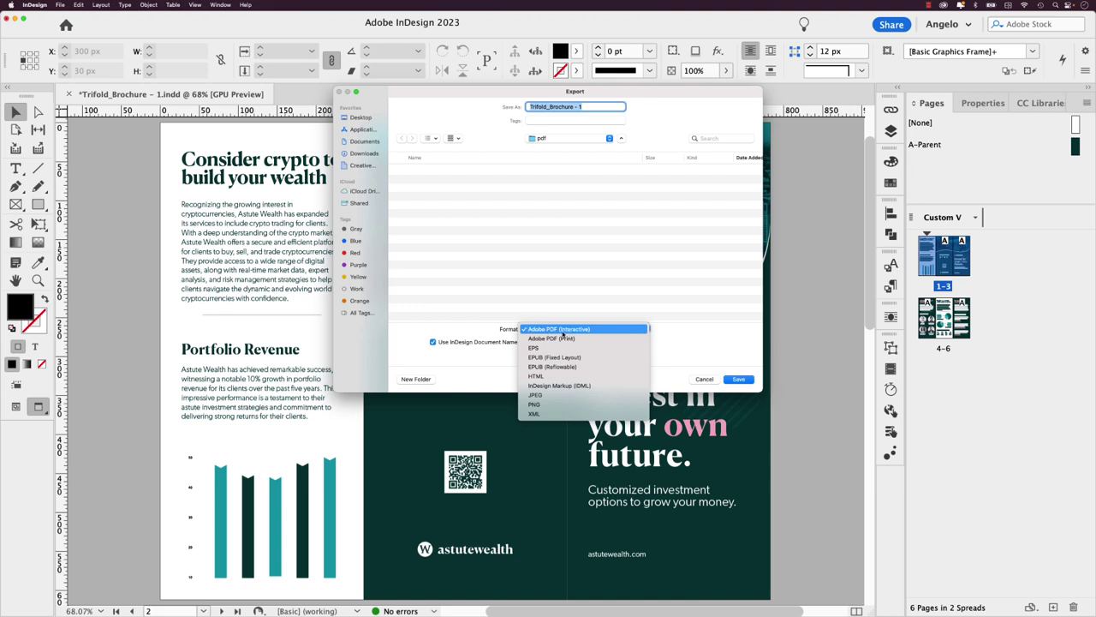
{"action": "left_click", "coordinate": [668, 334]}
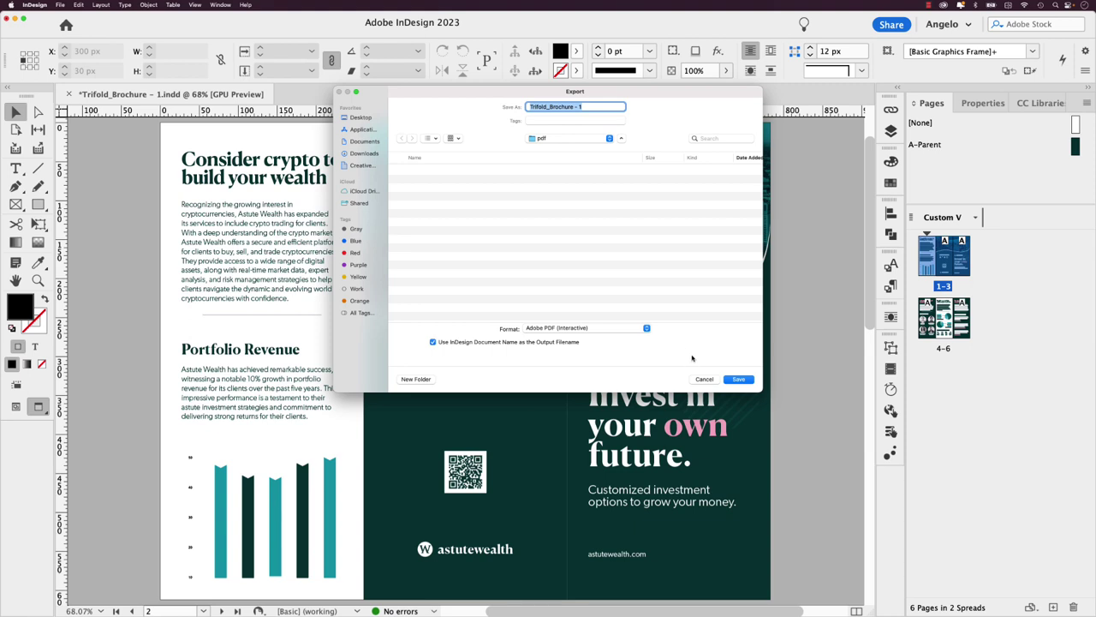
{"action": "left_click", "coordinate": [732, 382]}
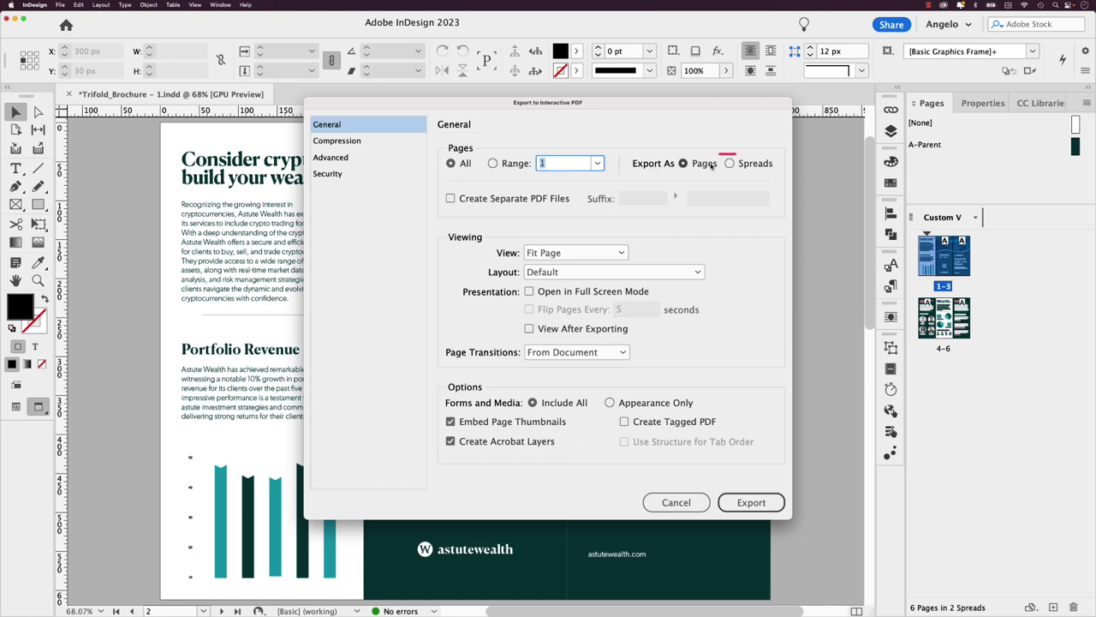
{"action": "left_click", "coordinate": [728, 163]}
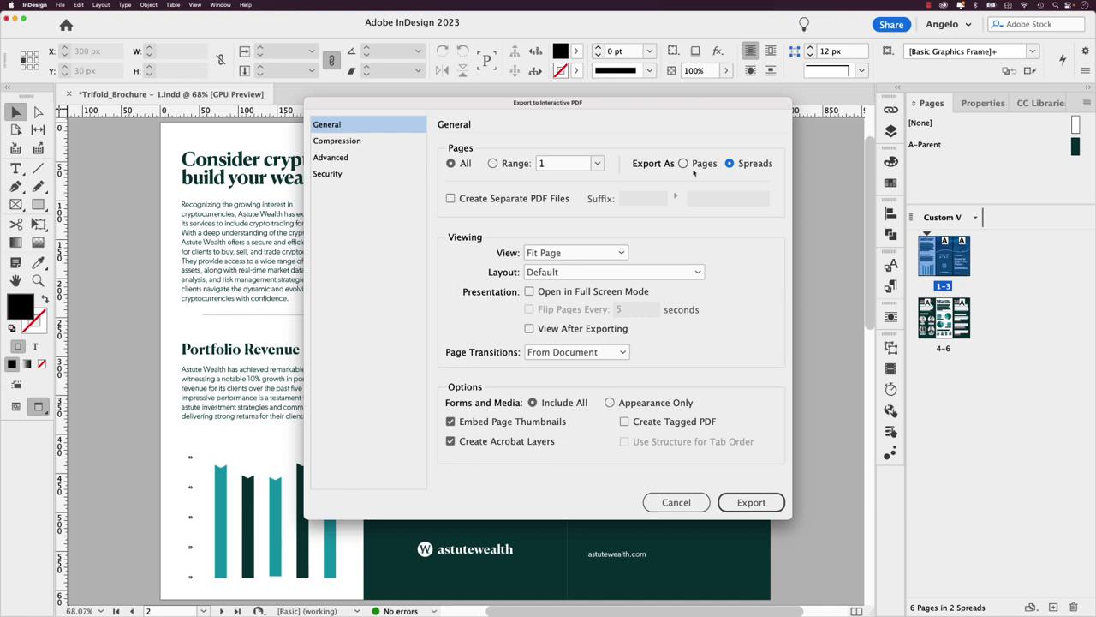
{"action": "left_click", "coordinate": [749, 505]}
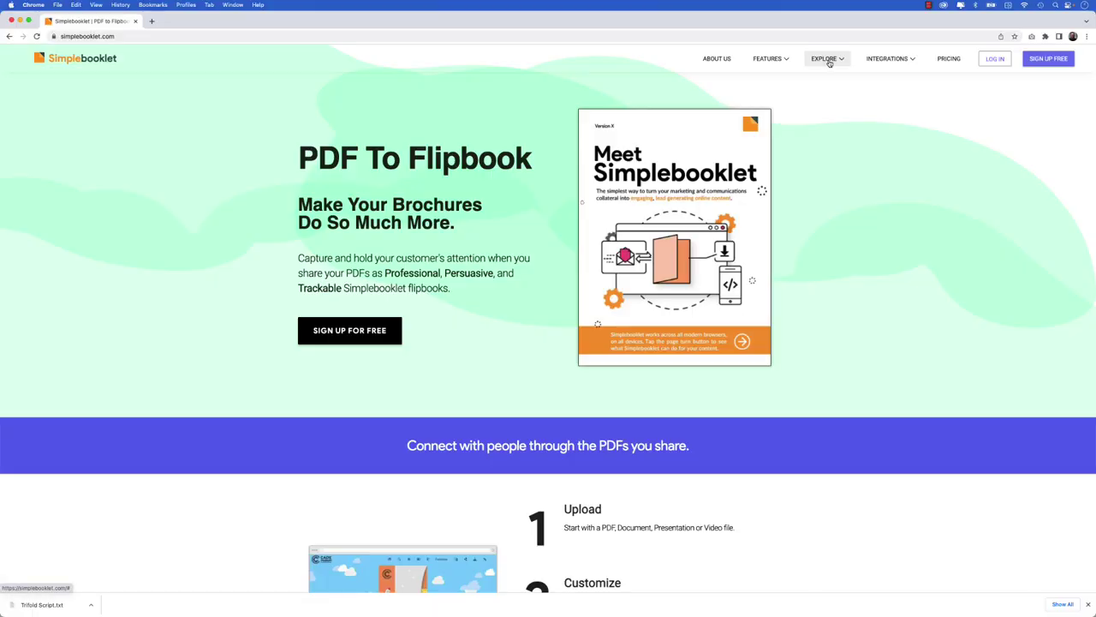
Step: Switch to Simplebooklet in Chrome and upload Trifold_Brochure - 1.pdf from the device to start a new simplebooklet
{"action": "mouse_move", "coordinate": [829, 64]}
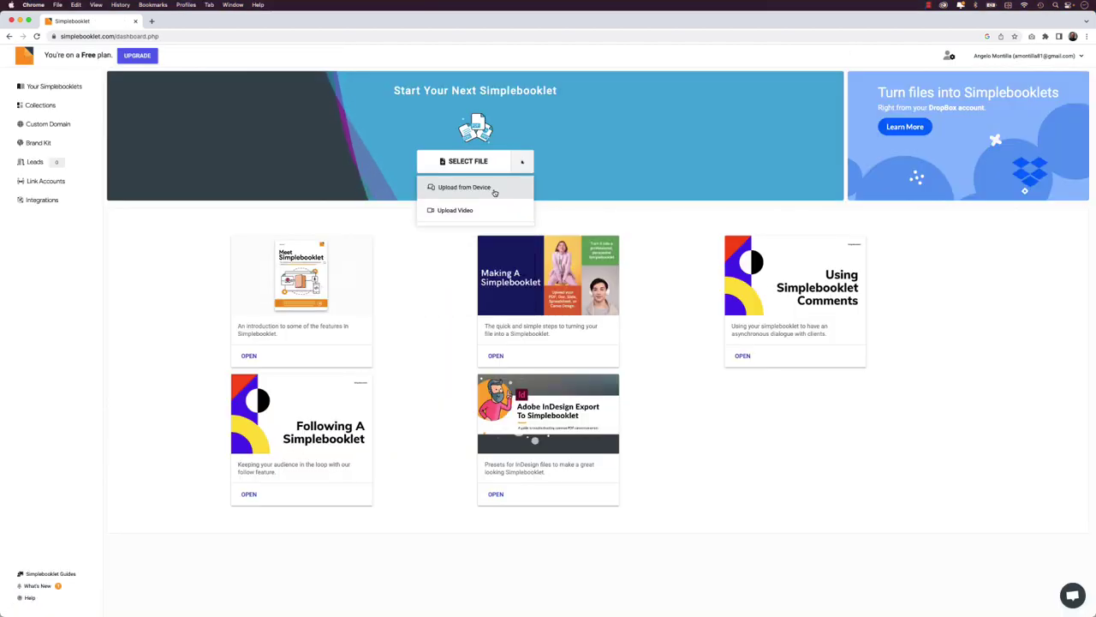
{"action": "left_click", "coordinate": [494, 190]}
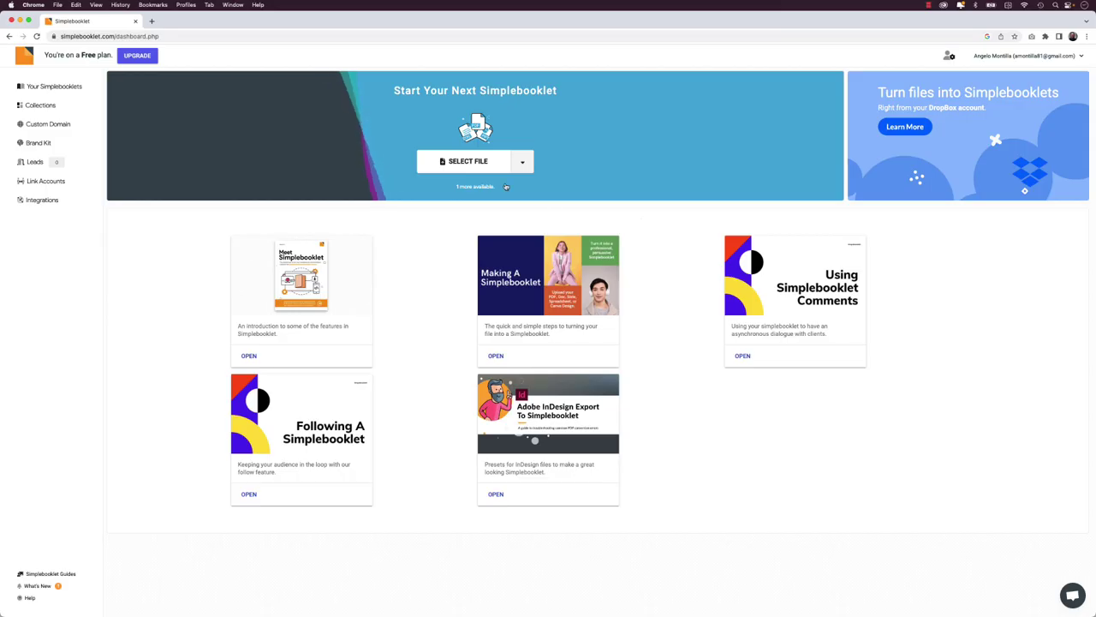
{"action": "left_click", "coordinate": [482, 163]}
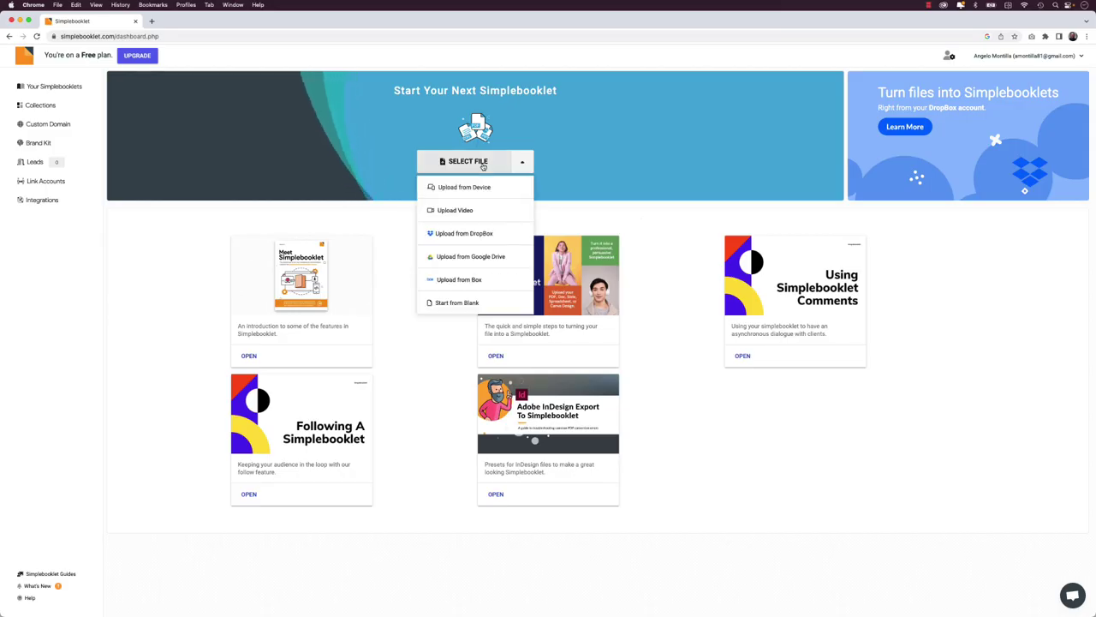
{"action": "left_click", "coordinate": [493, 189]}
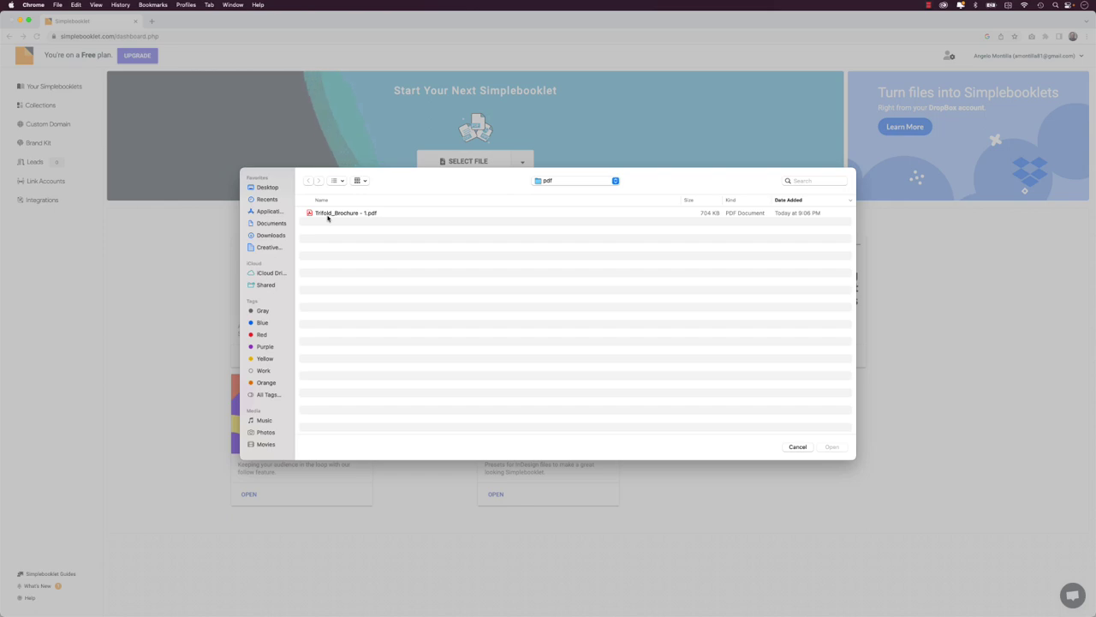
{"action": "left_click", "coordinate": [329, 214]}
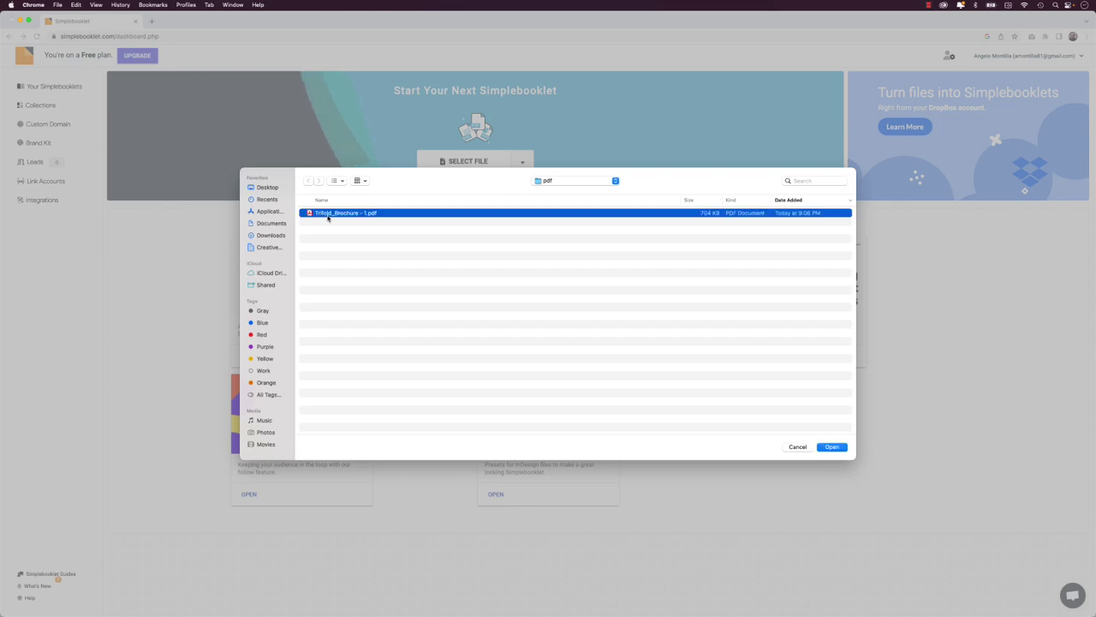
{"action": "left_click", "coordinate": [831, 447]}
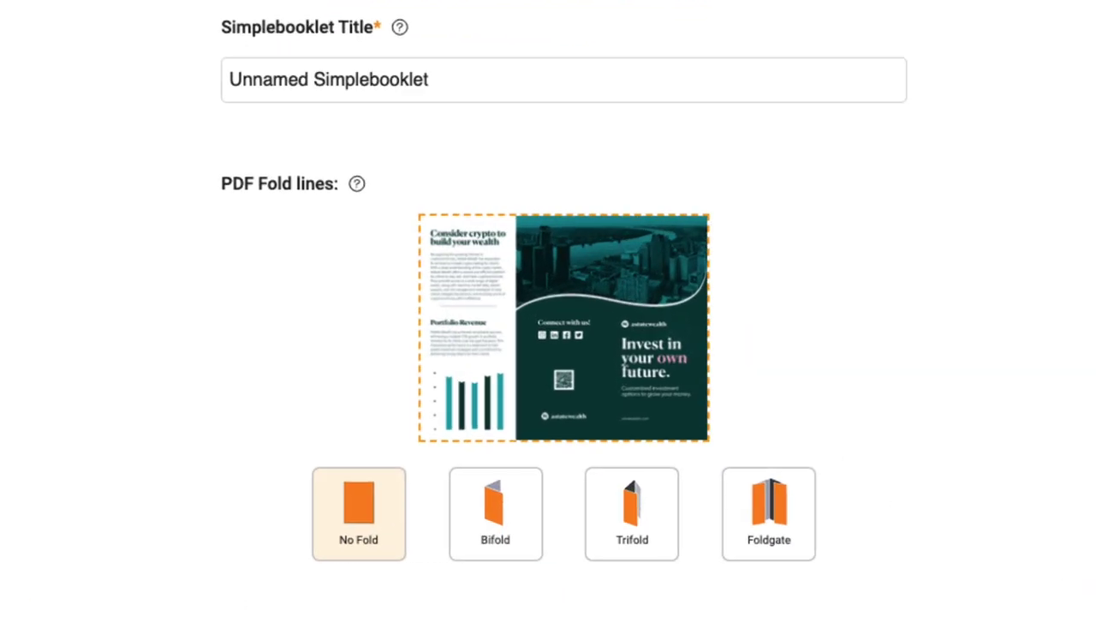
Step: Title the simplebooklet "Astute Wealth Brochure", set its PDF fold lines to Trifold and complete the conversion
{"action": "left_click", "coordinate": [318, 65]}
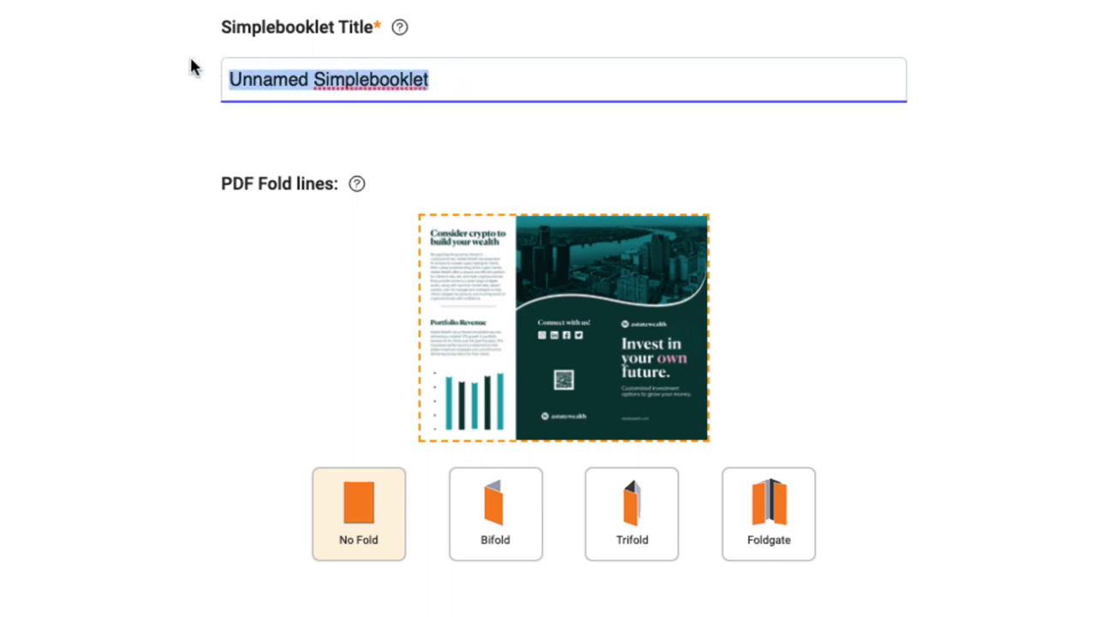
{"action": "type", "text": "Astu"}
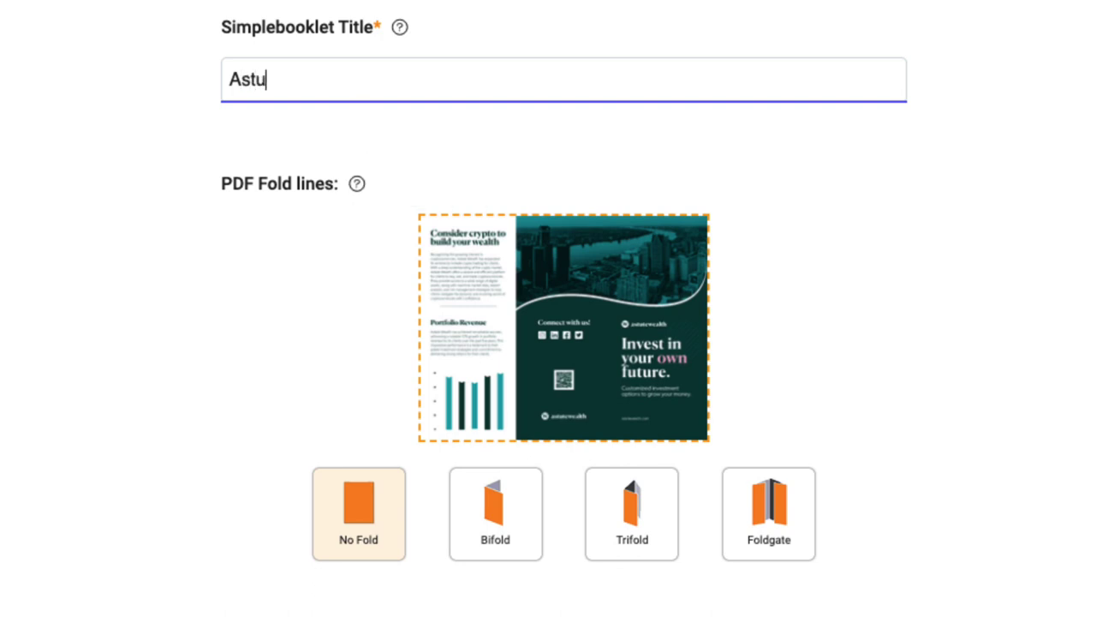
{"action": "type", "text": "te Wealth "}
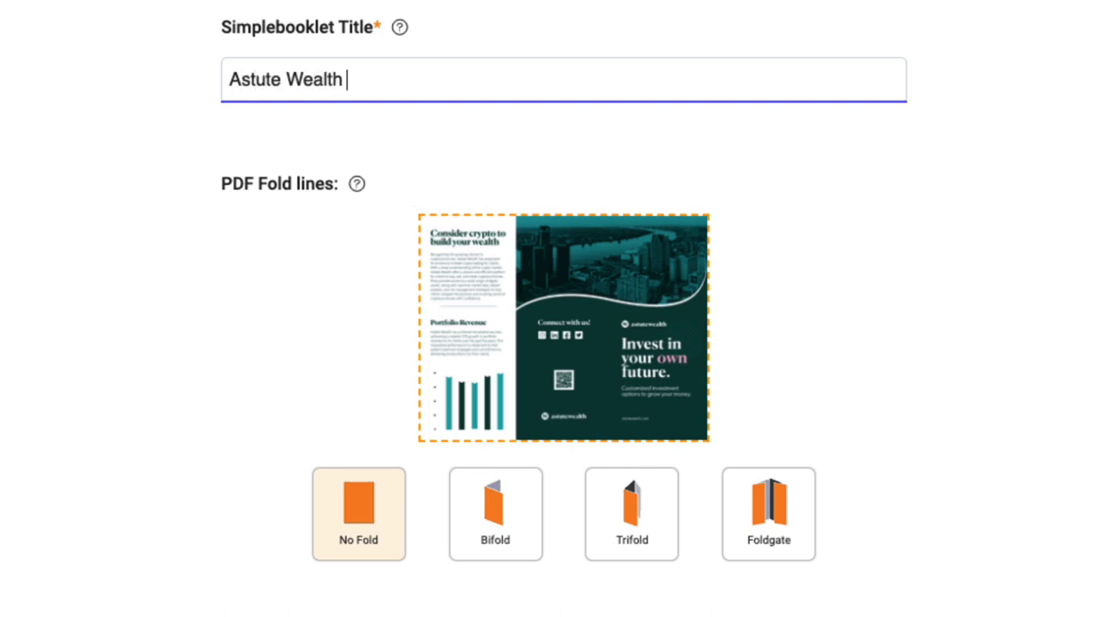
{"action": "type", "text": "Brochure"}
{"action": "left_click", "coordinate": [169, 254]}
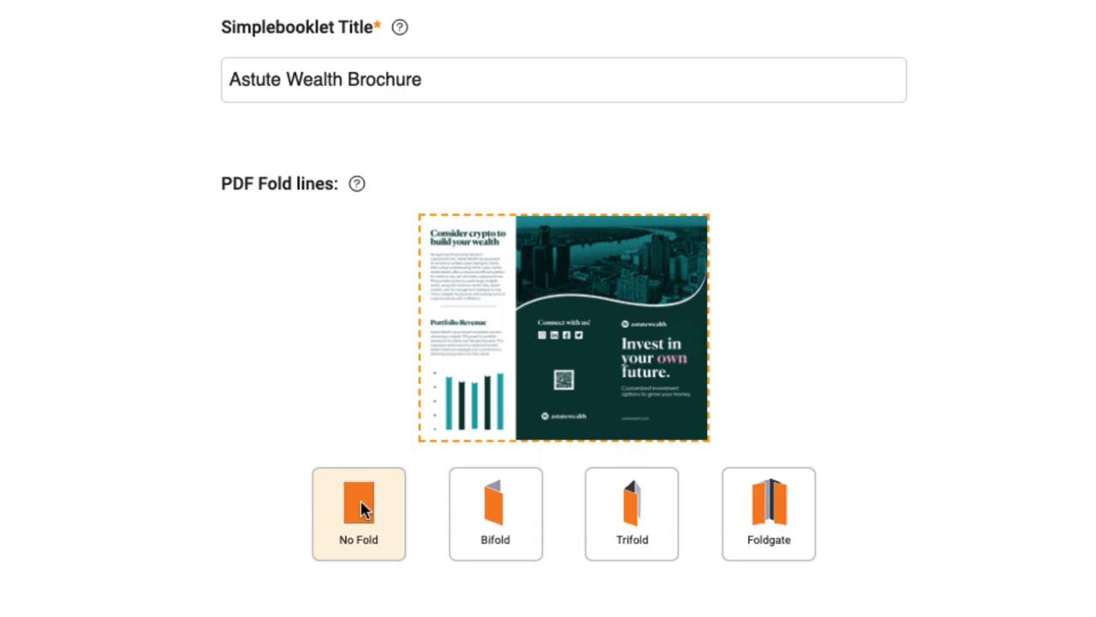
{"action": "left_click", "coordinate": [639, 506]}
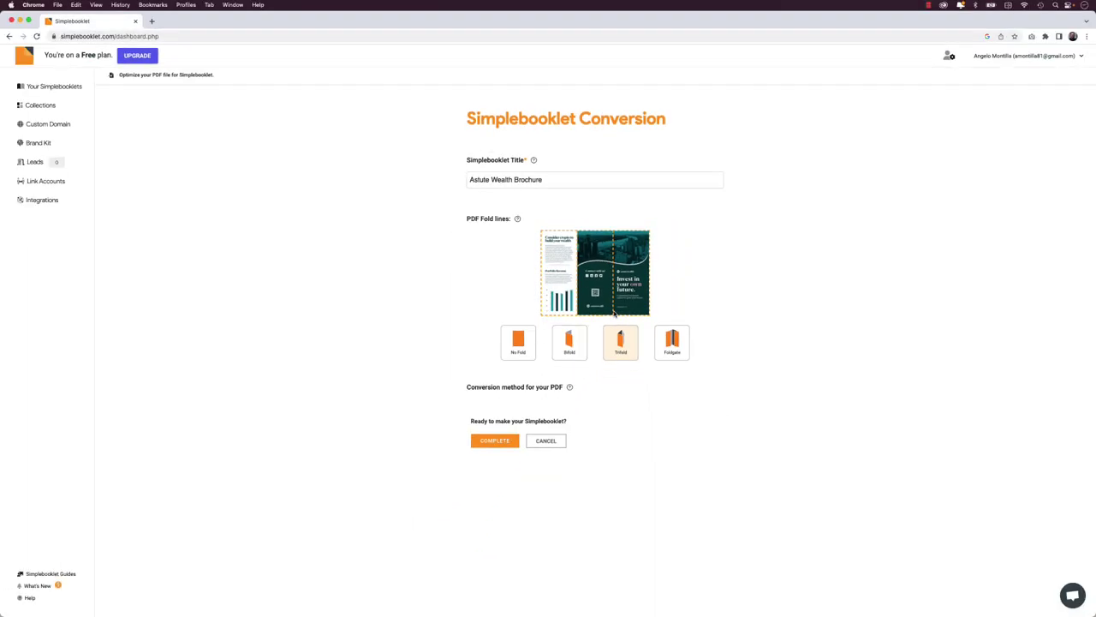
{"action": "left_click", "coordinate": [503, 444]}
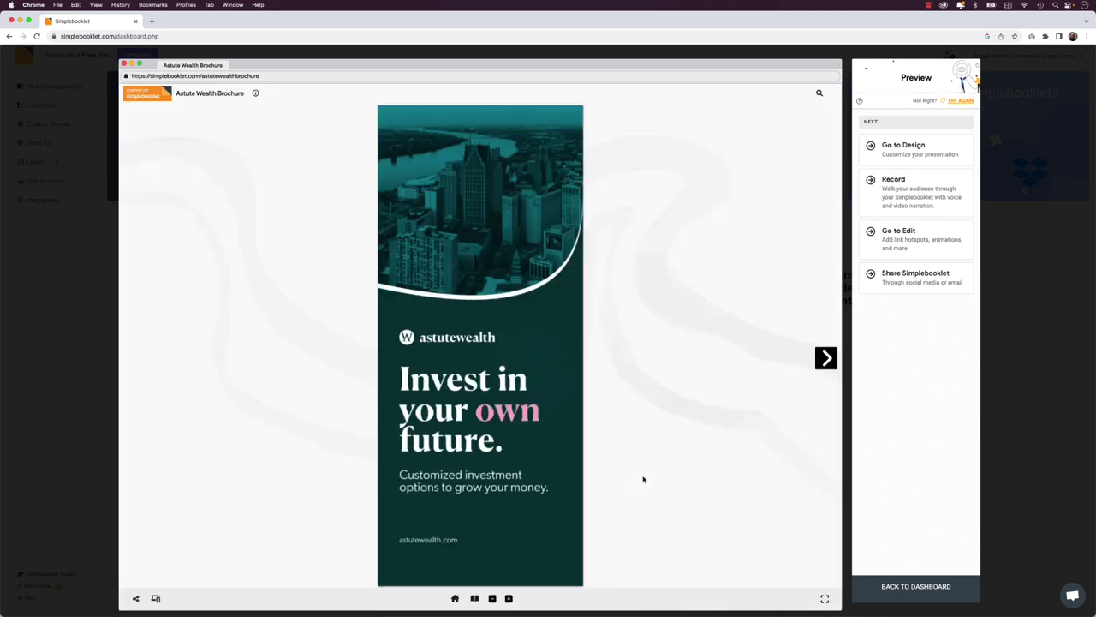
Step: Open the converted brochure in the Design view and page forward through its folded panels to the back, returning toward the cover
{"action": "left_click", "coordinate": [902, 149]}
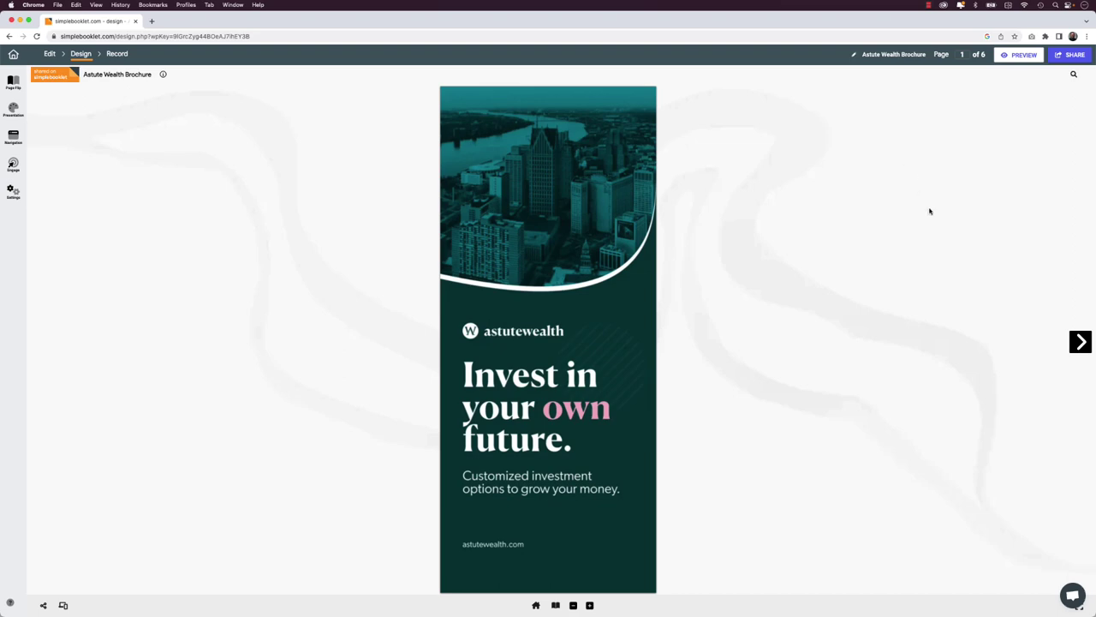
{"action": "left_click", "coordinate": [1079, 342]}
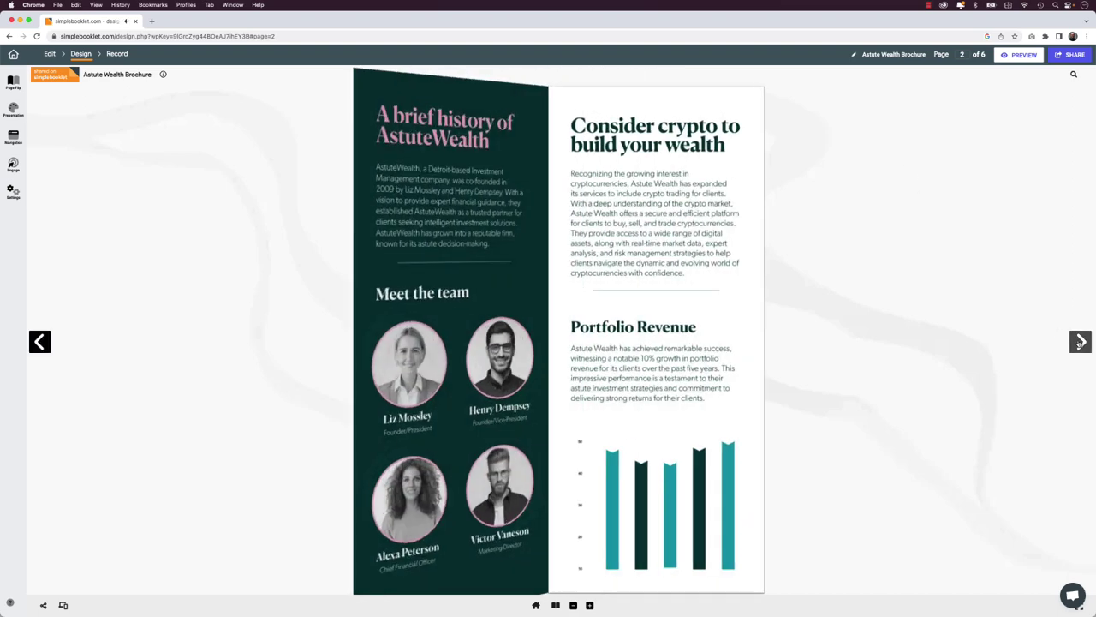
{"action": "left_click", "coordinate": [1080, 342]}
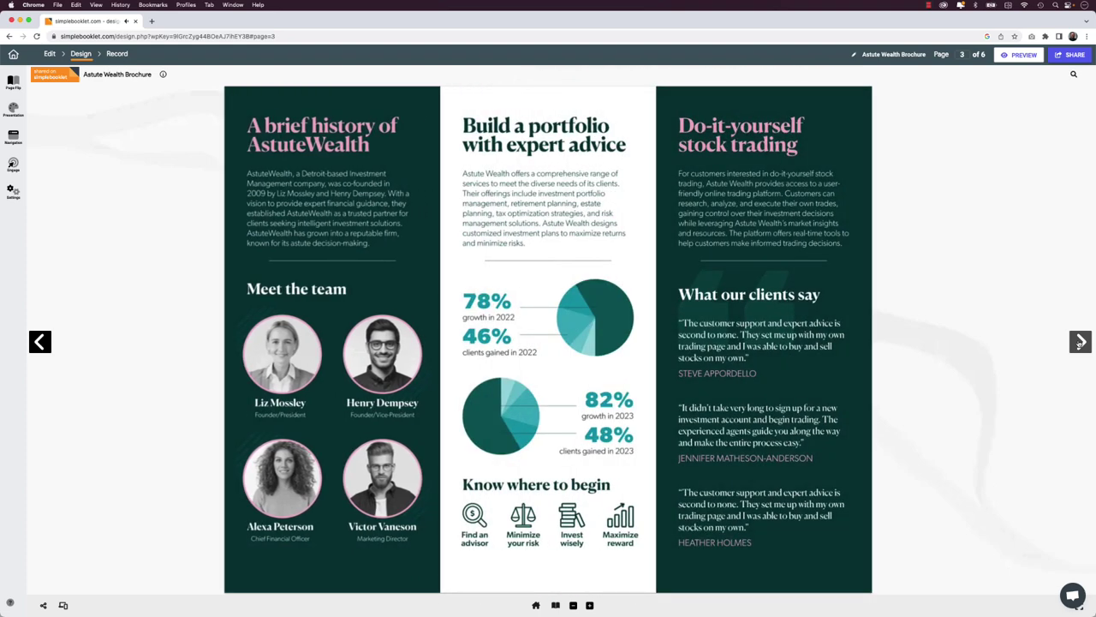
{"action": "left_click", "coordinate": [1080, 342]}
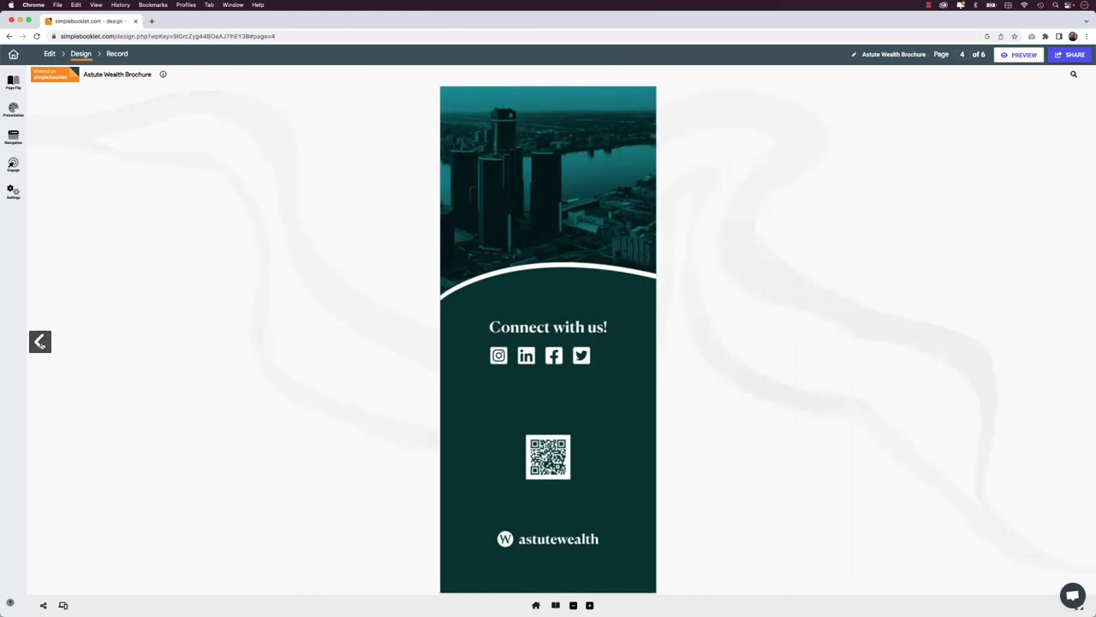
{"action": "left_click", "coordinate": [39, 342]}
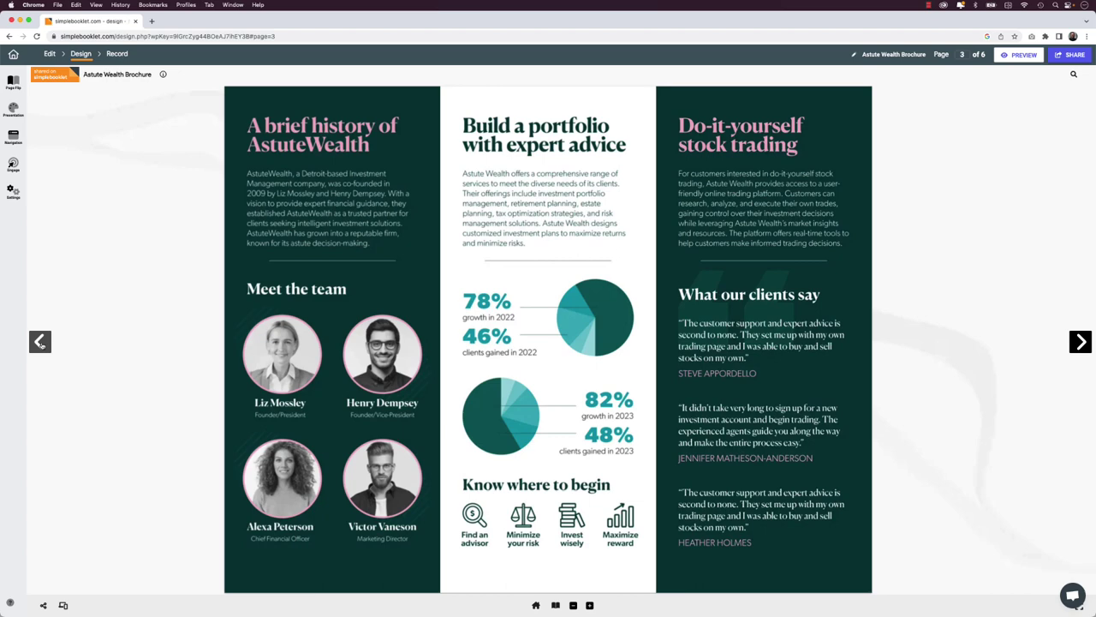
{"action": "left_click", "coordinate": [39, 342]}
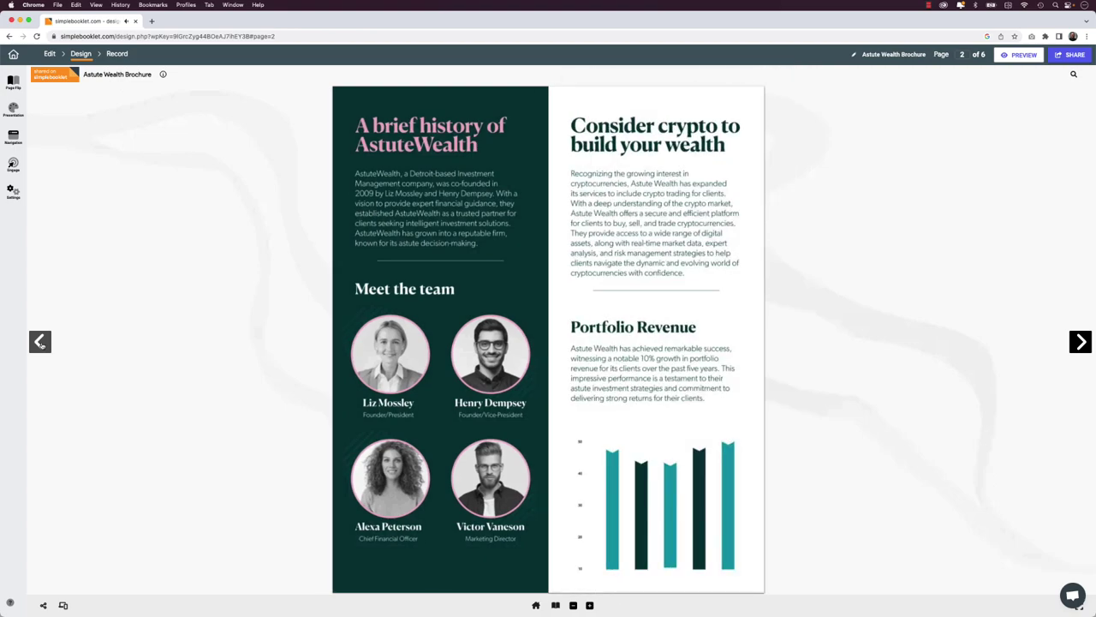
{"action": "left_click", "coordinate": [39, 342]}
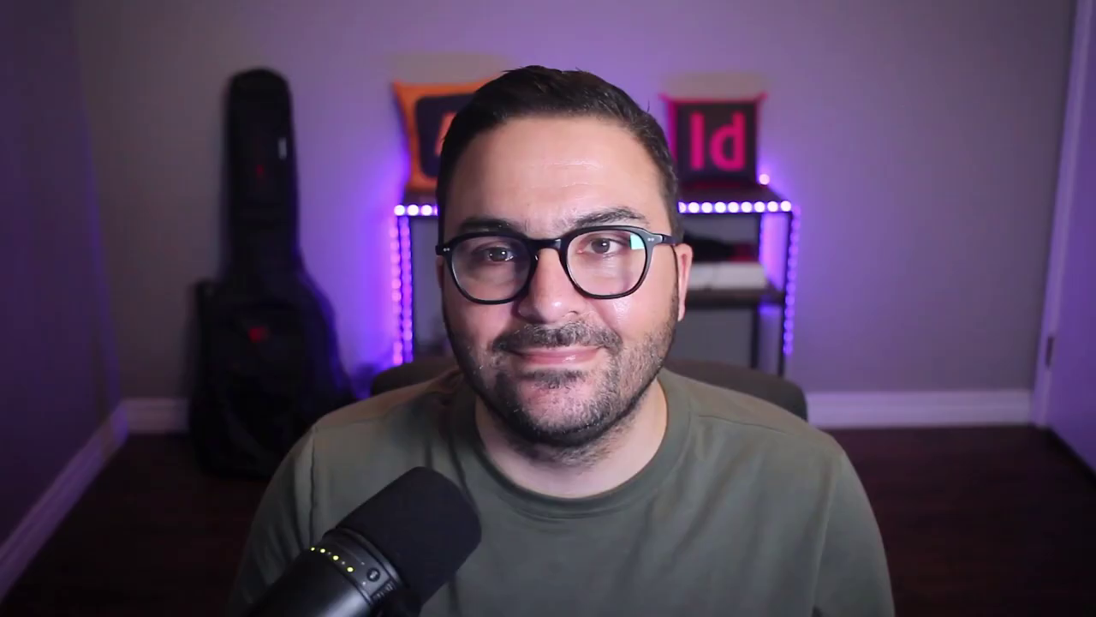